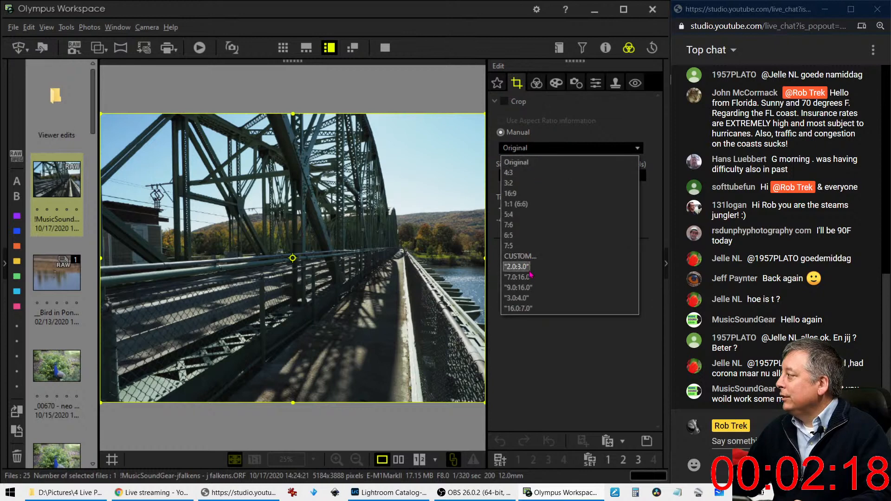
Step: Crop the bridge photo to the 3.0:4.0 ratio and fine-tune the crop frame's horizontal position over the walkway
click(529, 297)
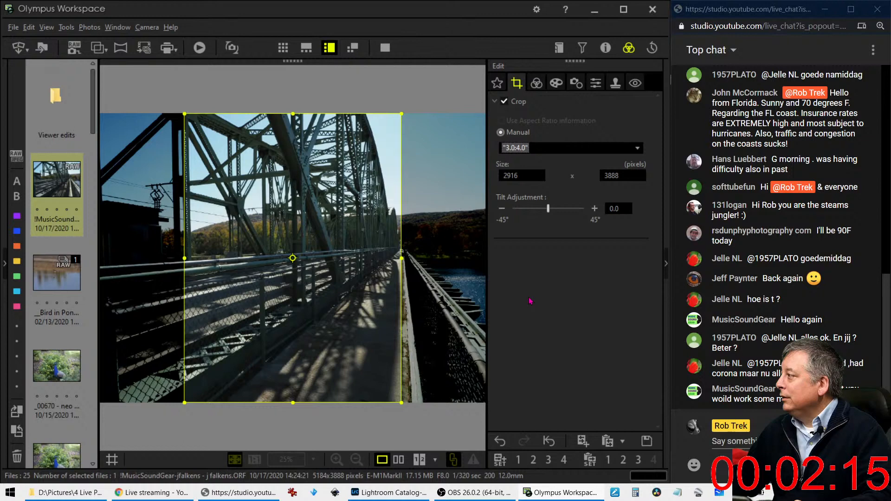
click(324, 293)
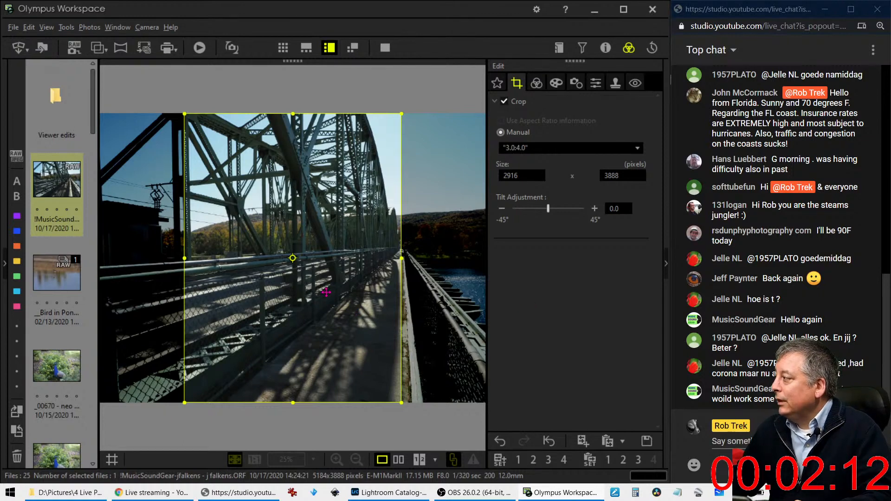
drag(326, 292, 333, 292)
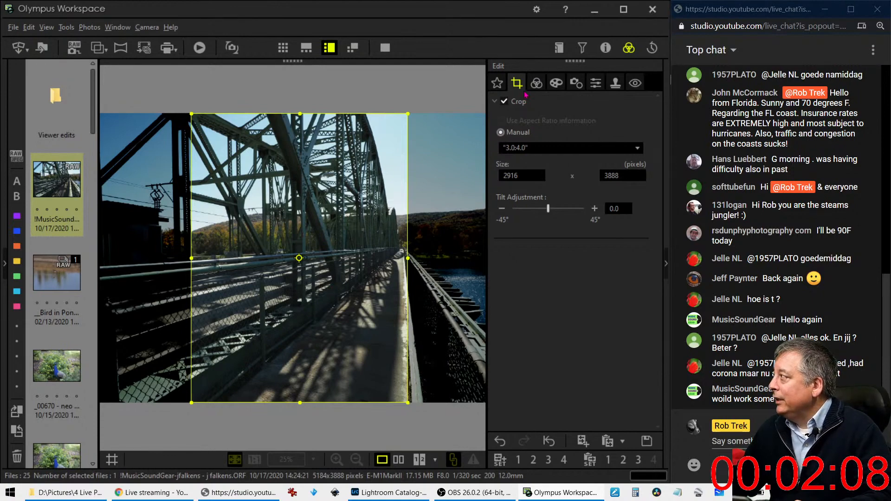
click(537, 83)
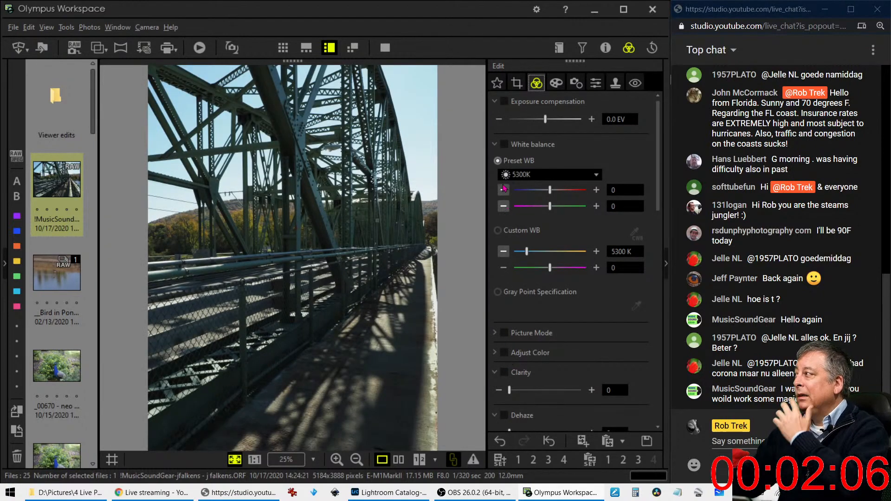
click(517, 82)
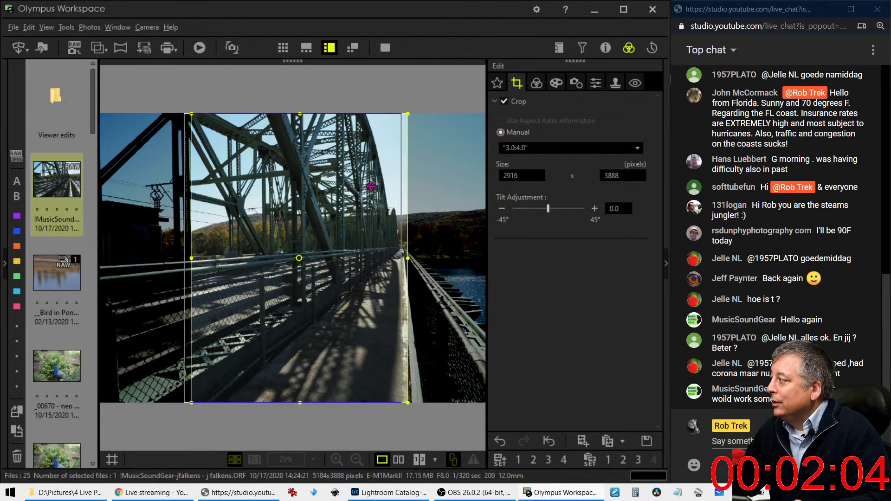
click(535, 84)
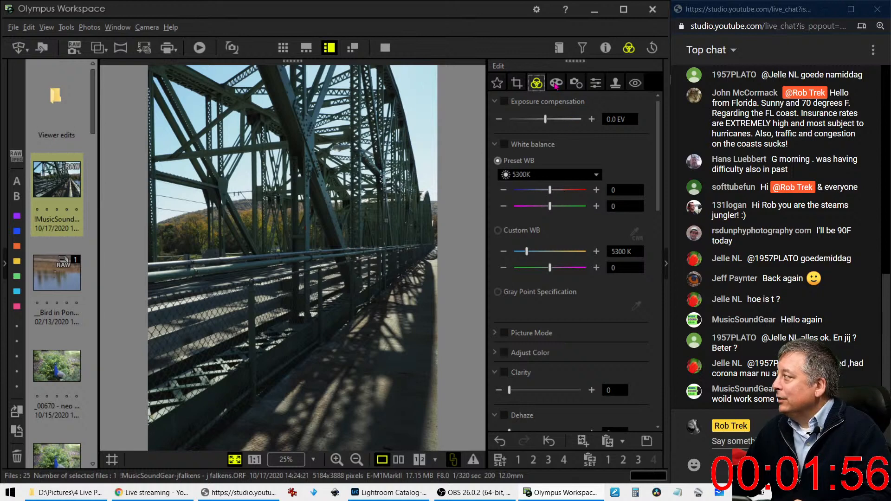
Step: Check the bridge photo's shooting details, such as the lens and focal length, in its properties
click(576, 82)
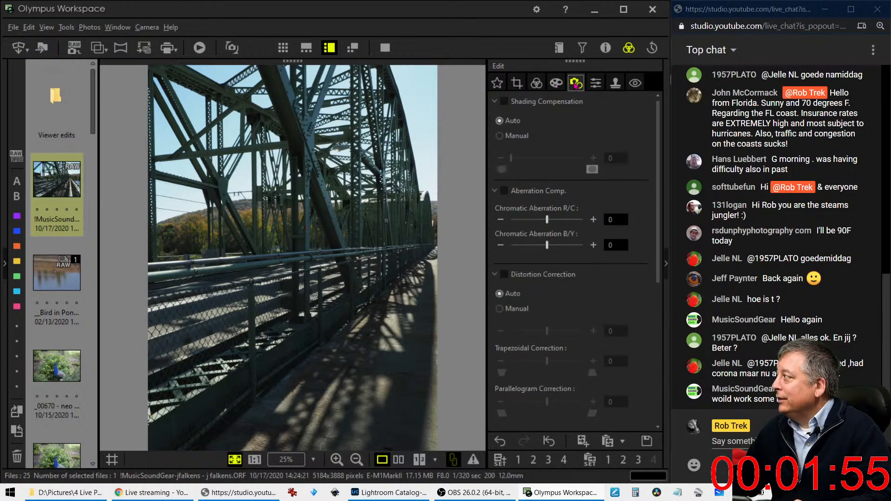
click(606, 46)
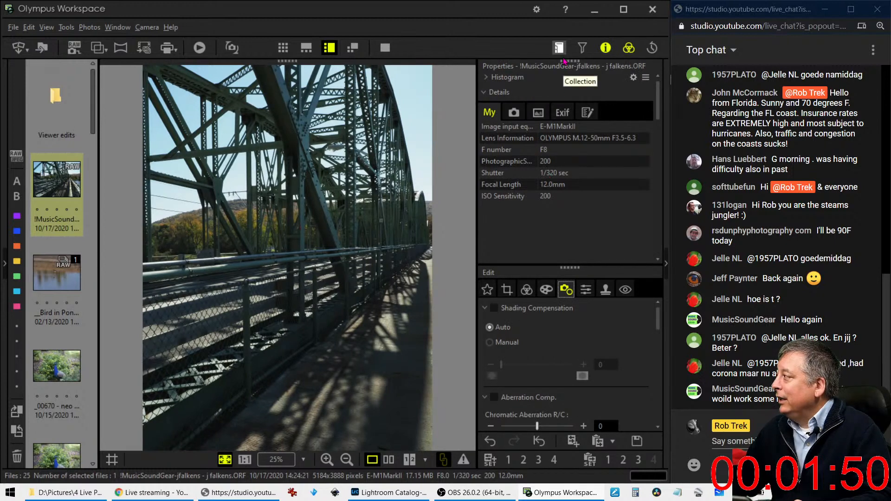
click(605, 48)
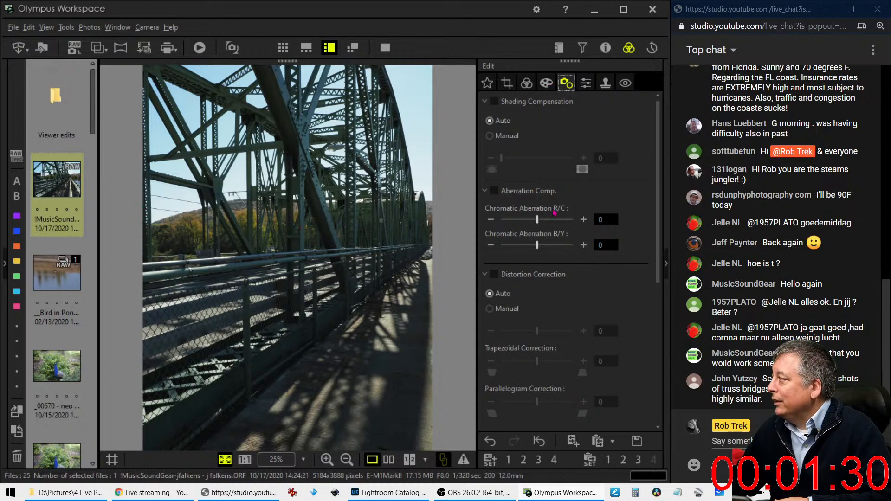
Step: Switch distortion correction to manual and increase the trapezoidal correction to 35, then reduce it to 33
click(515, 309)
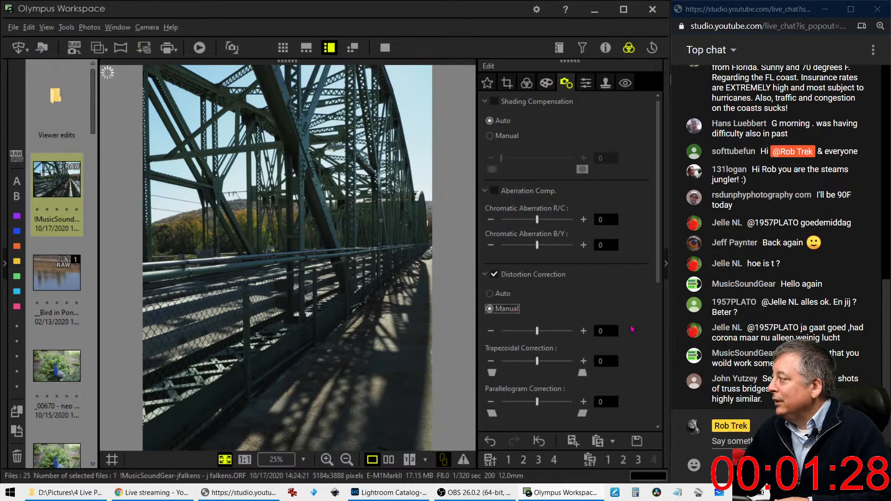
click(583, 362)
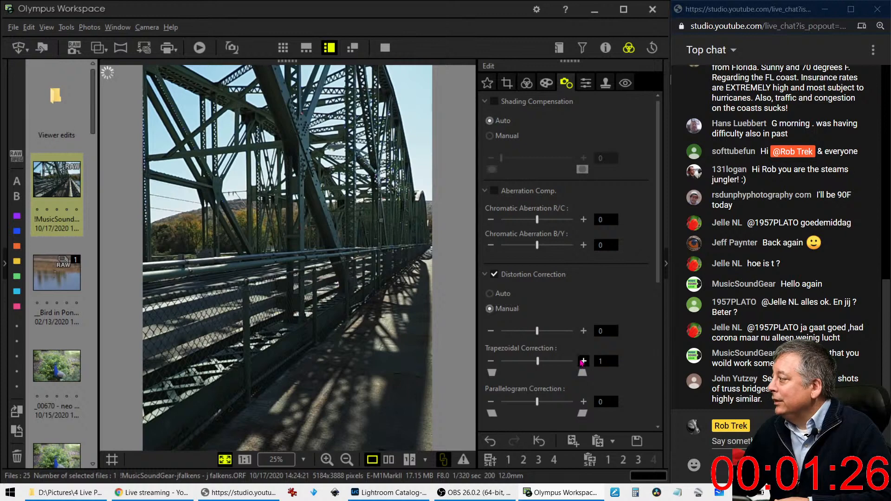
click(583, 362)
click(583, 362)
click(582, 362)
click(583, 362)
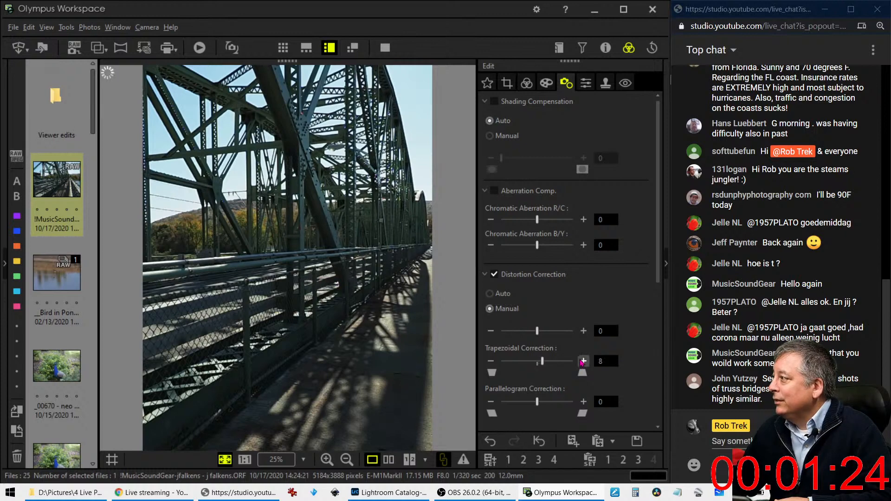
click(583, 362)
click(582, 362)
click(583, 362)
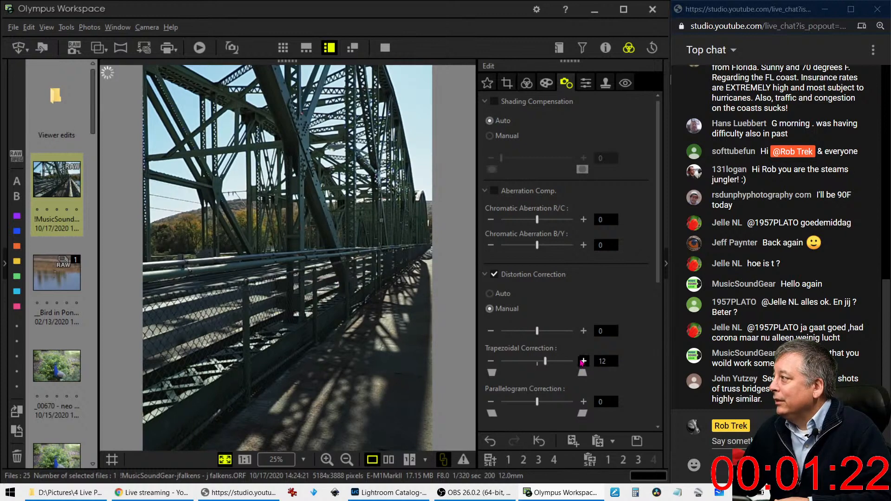
click(583, 362)
click(583, 362)
click(583, 362)
click(583, 362)
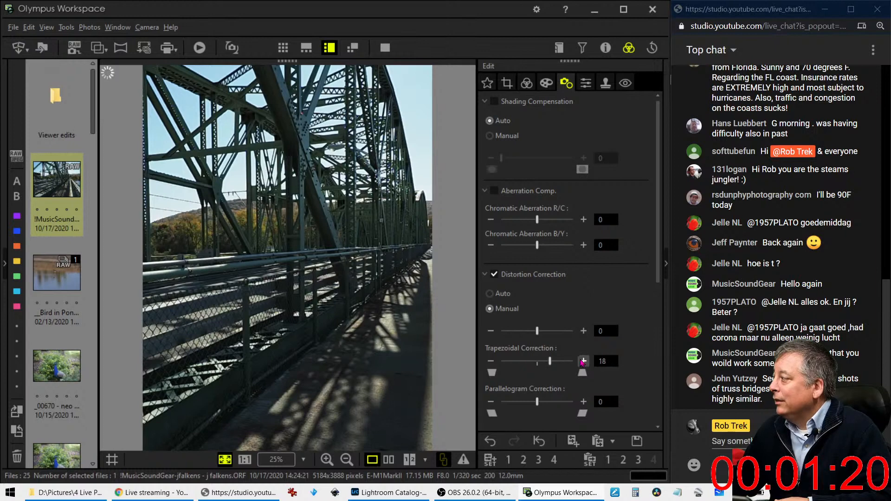
click(583, 362)
click(583, 362)
click(582, 362)
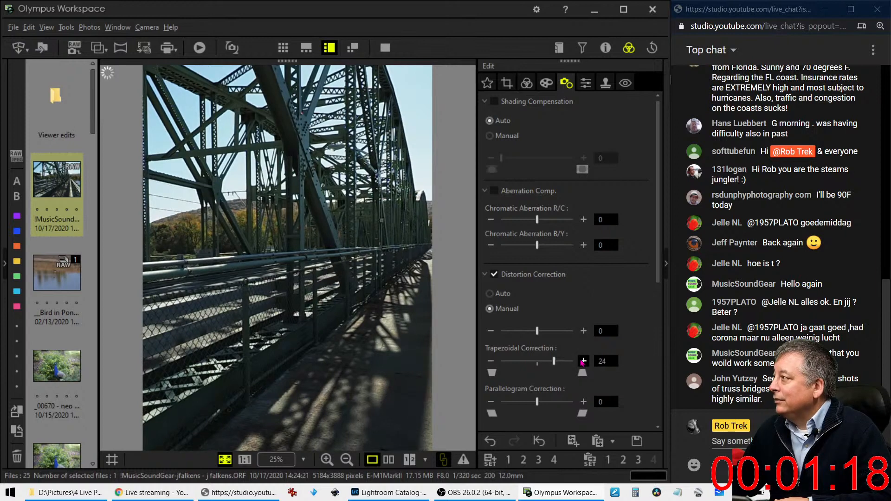
click(583, 362)
click(583, 362)
click(583, 362)
click(583, 361)
click(583, 362)
click(583, 362)
click(583, 362)
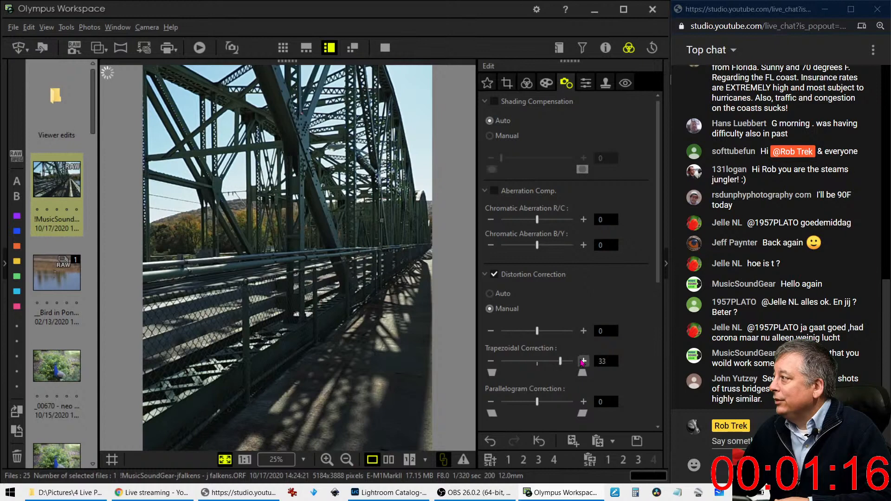
click(583, 362)
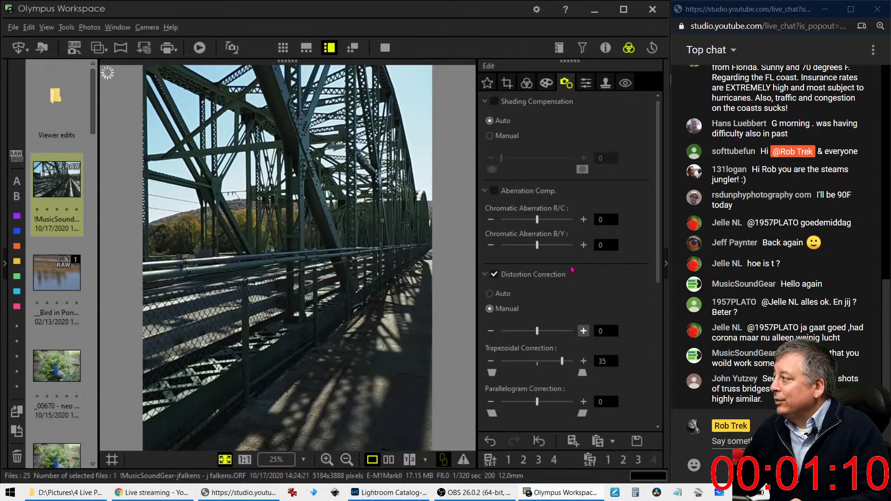
click(491, 361)
click(491, 361)
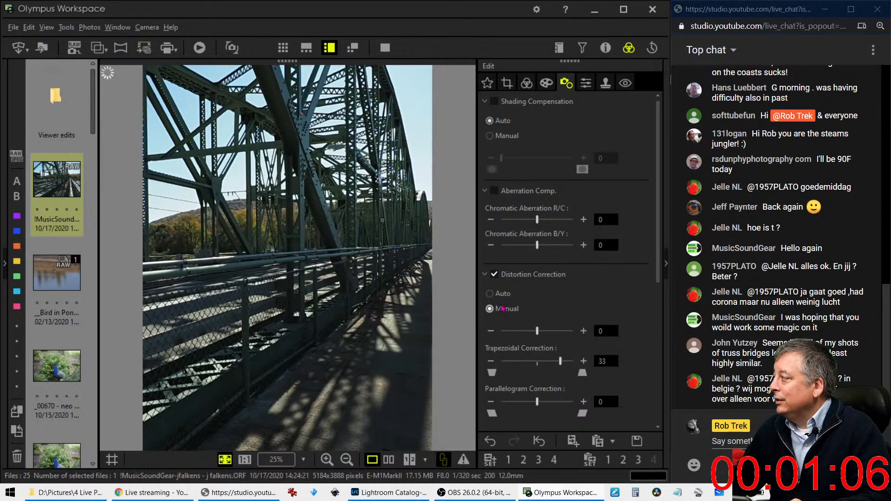
Step: Reset the trapezoidal correction to 0 while leaving distortion correction in manual mode
click(602, 361)
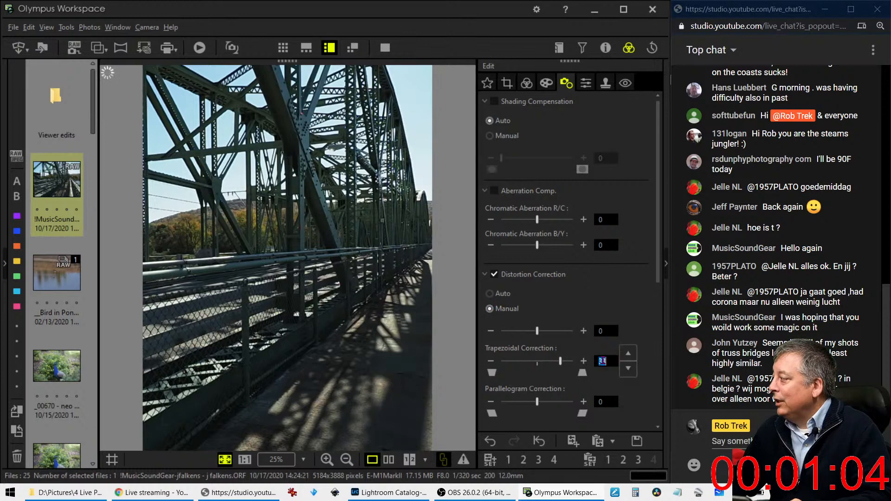
text(0)
key(Return)
Step: Set the horizontal keystone compensation of the bridge photo to -8
scroll(553, 297, down, 1)
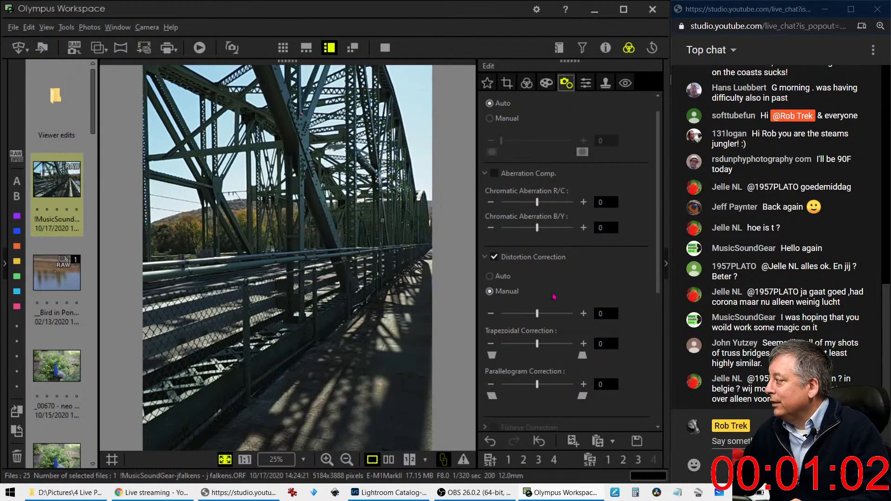
scroll(554, 297, down, 6)
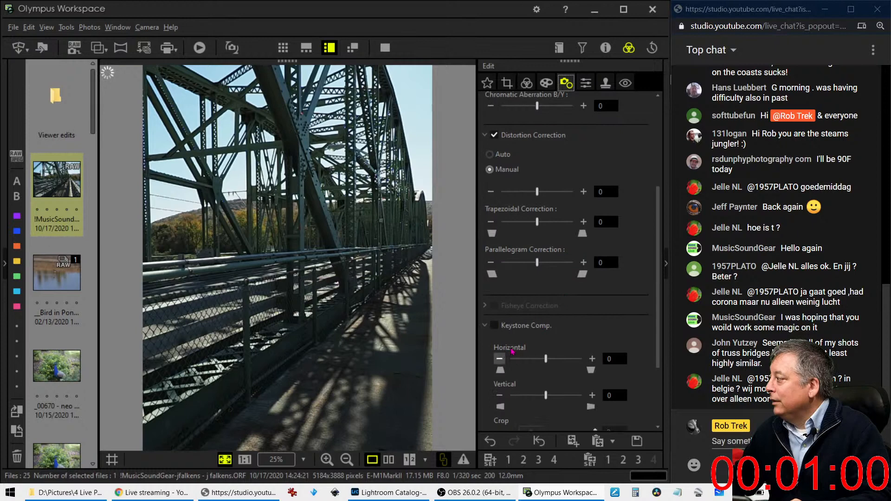
scroll(512, 351, down, 3)
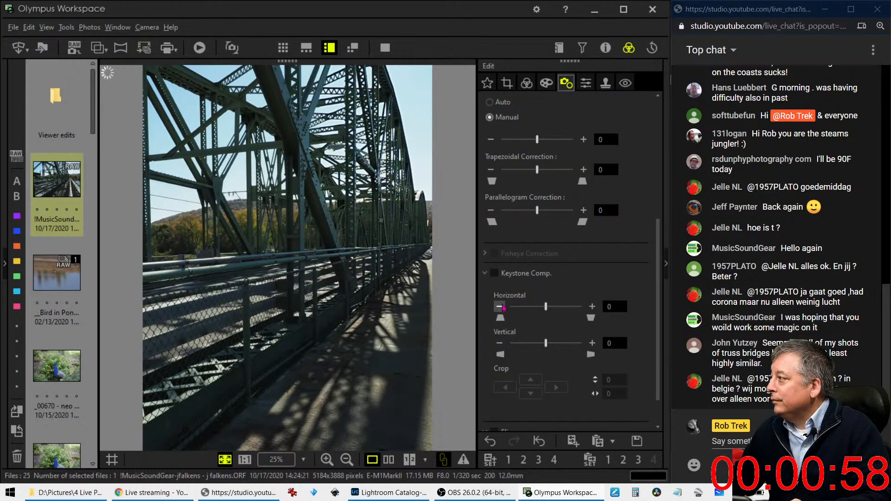
click(500, 307)
click(466, 286)
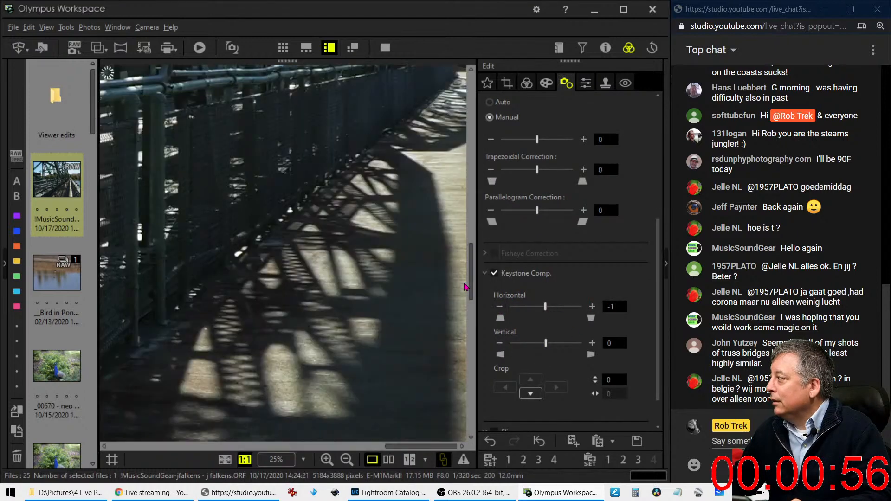
click(445, 283)
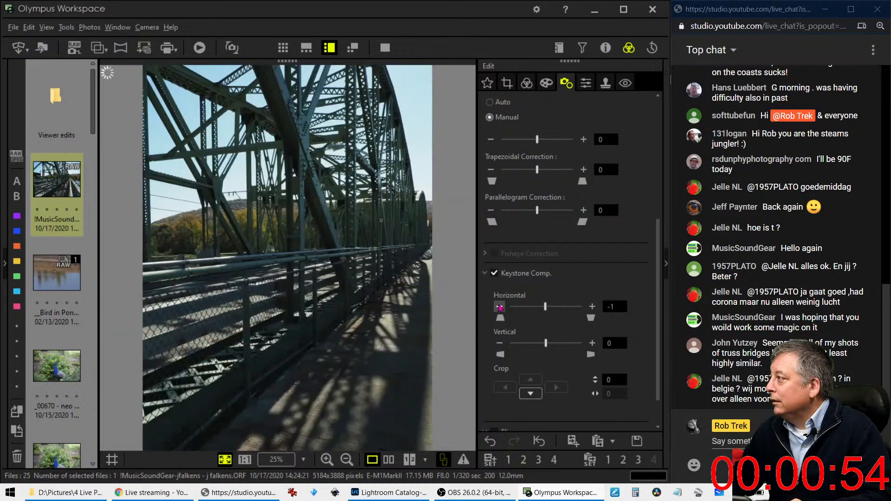
click(499, 307)
click(500, 307)
click(499, 308)
click(499, 307)
click(499, 307)
click(500, 307)
click(499, 307)
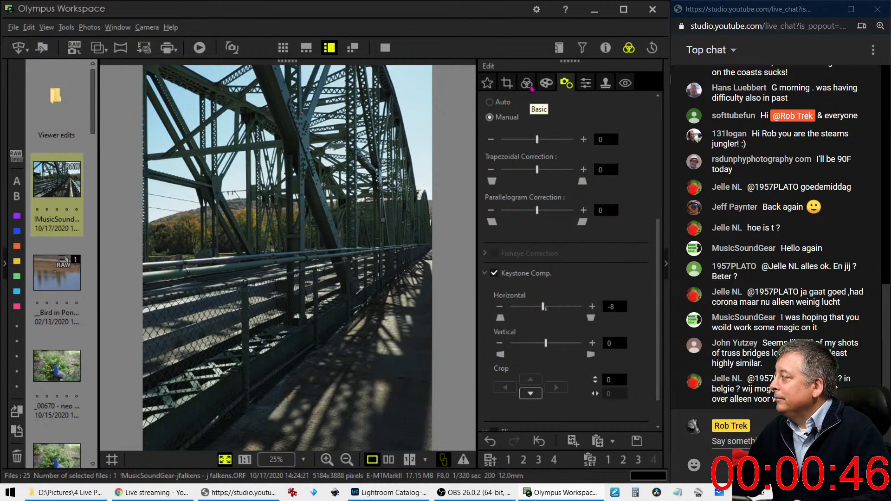
Step: Convert the photo to black and white with the Monotone picture mode and a Red B&W filter
click(526, 84)
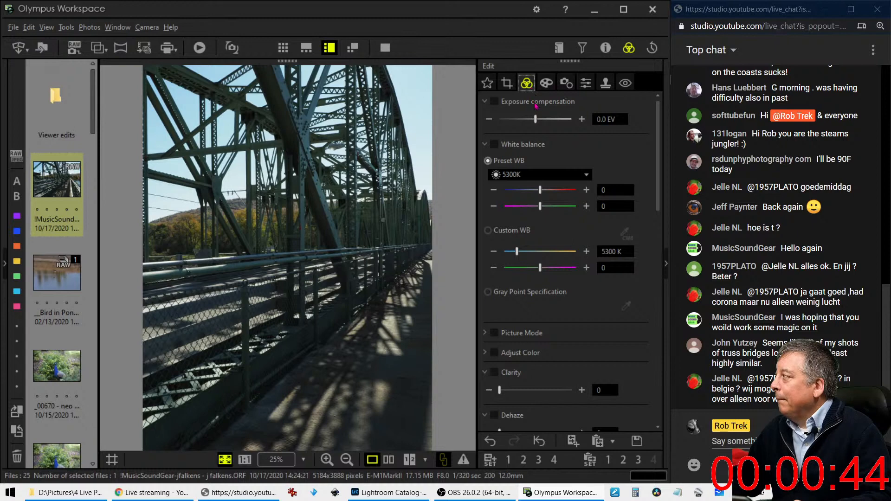
click(485, 335)
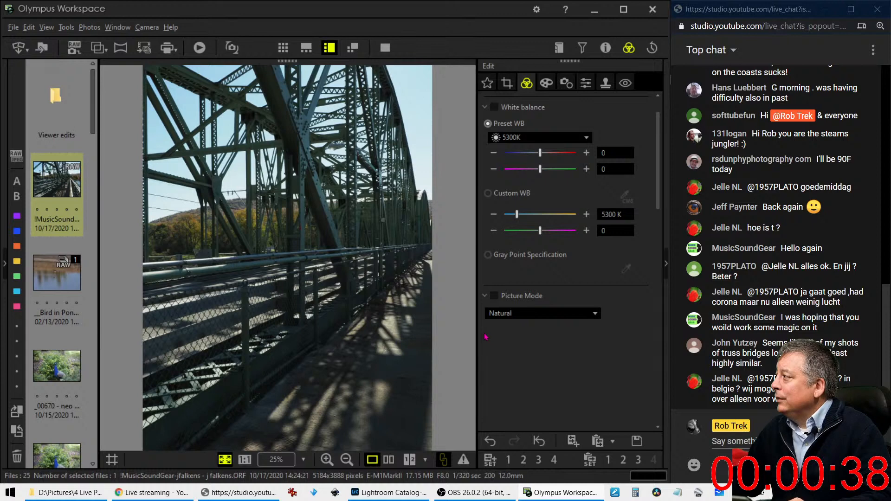
click(500, 313)
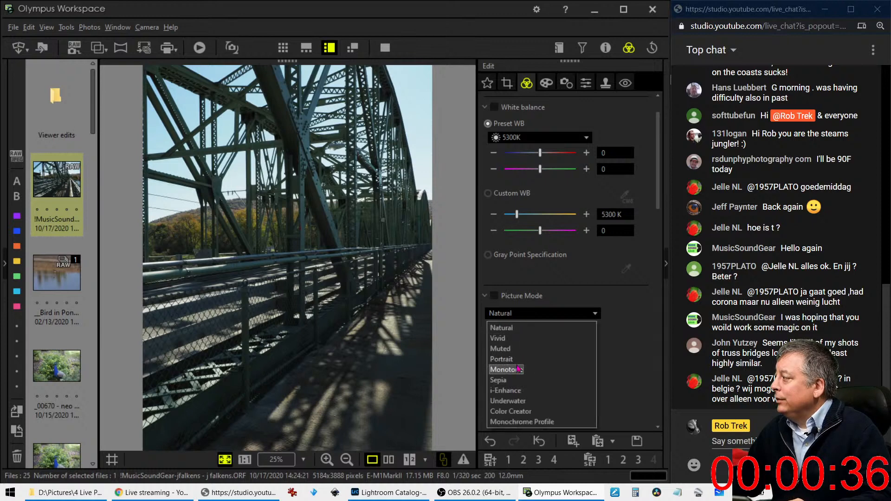
click(518, 369)
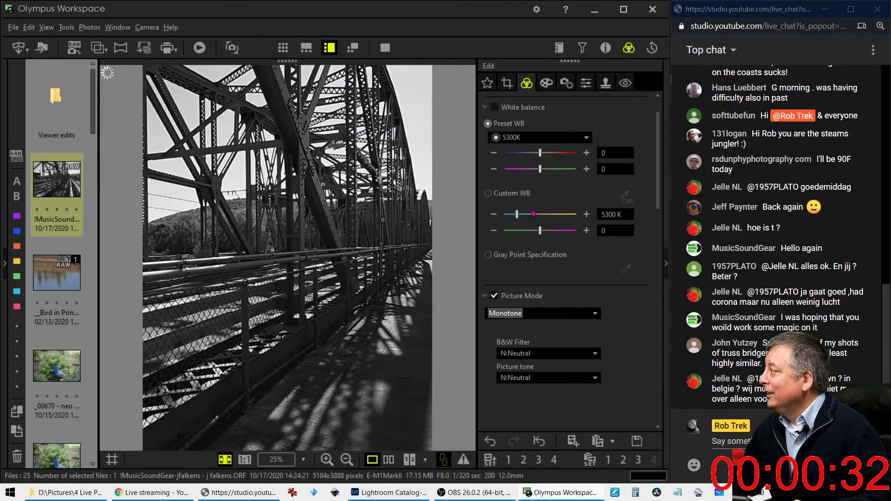
click(594, 354)
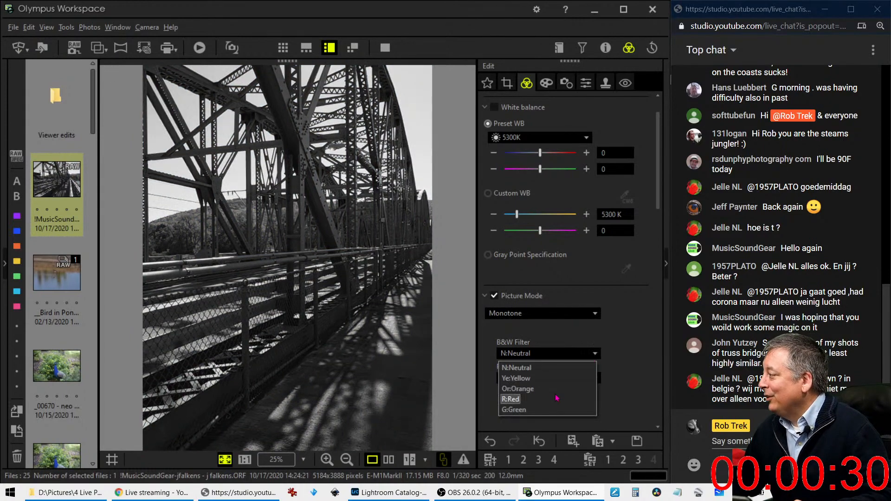
click(520, 399)
Step: Shape the RGB tone curve into an S-curve by lowering the shadows, raising the highlights and slightly adjusting the midpoint
scroll(635, 355, down, 8)
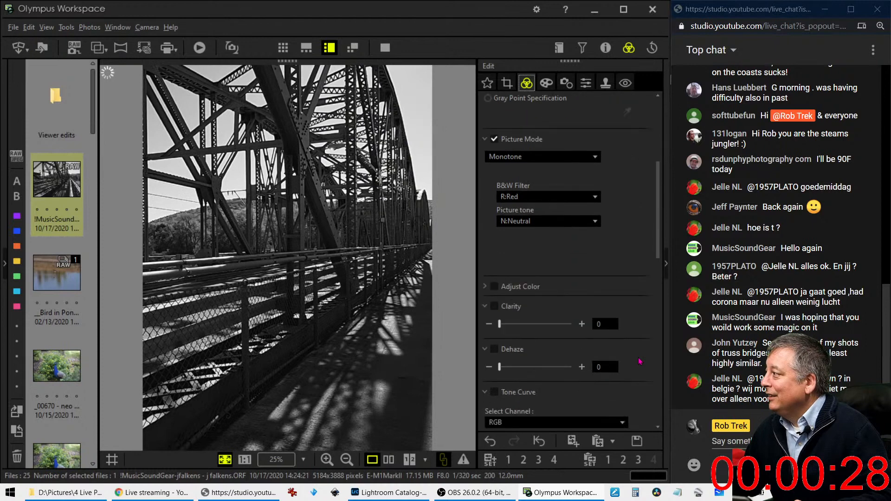
scroll(639, 361, down, 3)
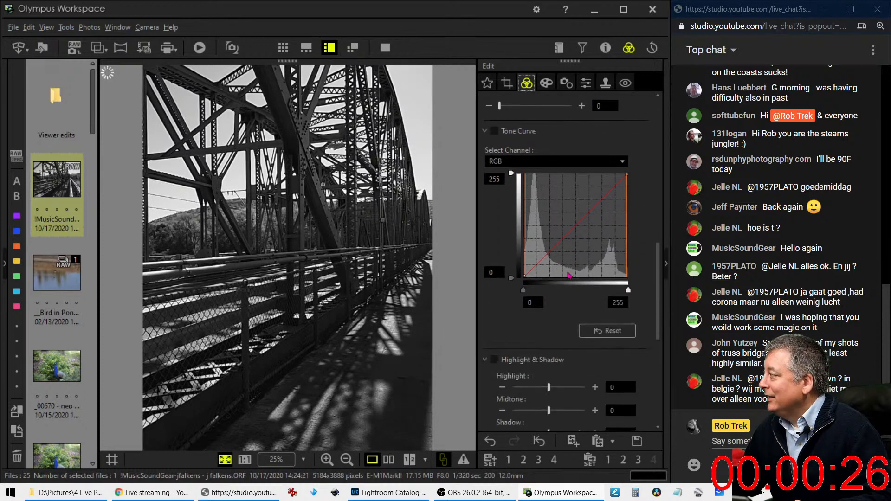
drag(534, 271, 531, 272)
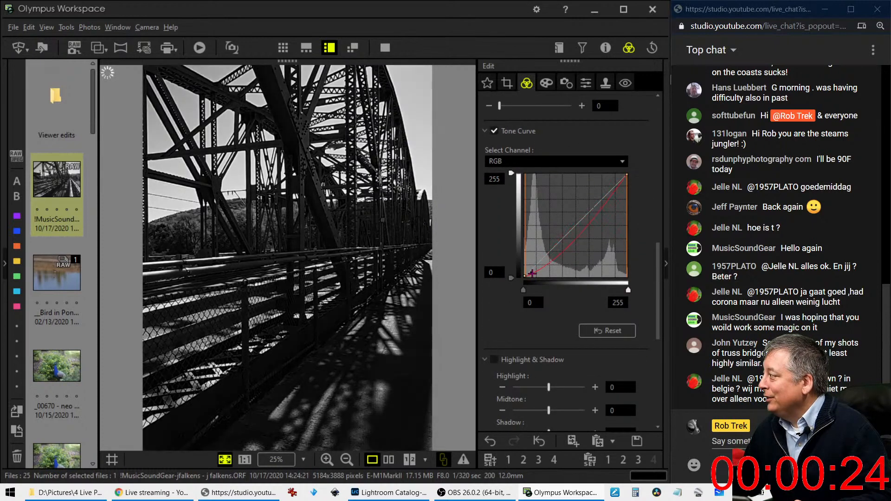
drag(579, 234, 597, 190)
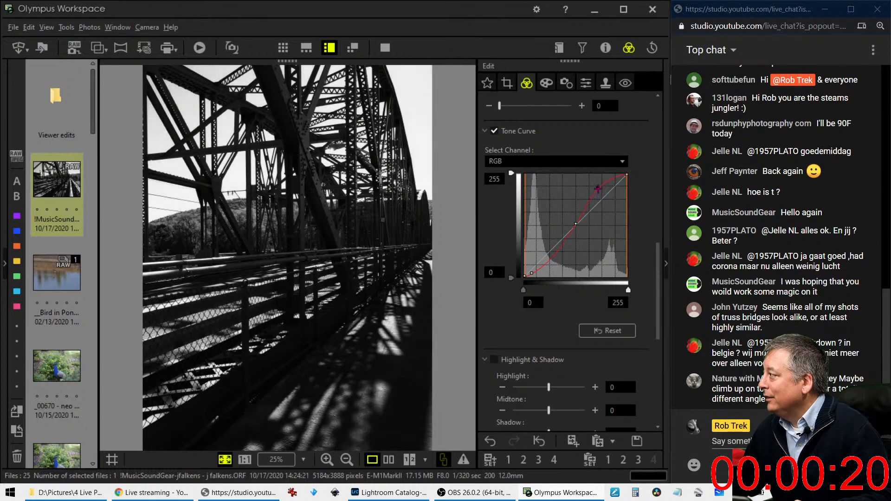
drag(575, 224, 579, 221)
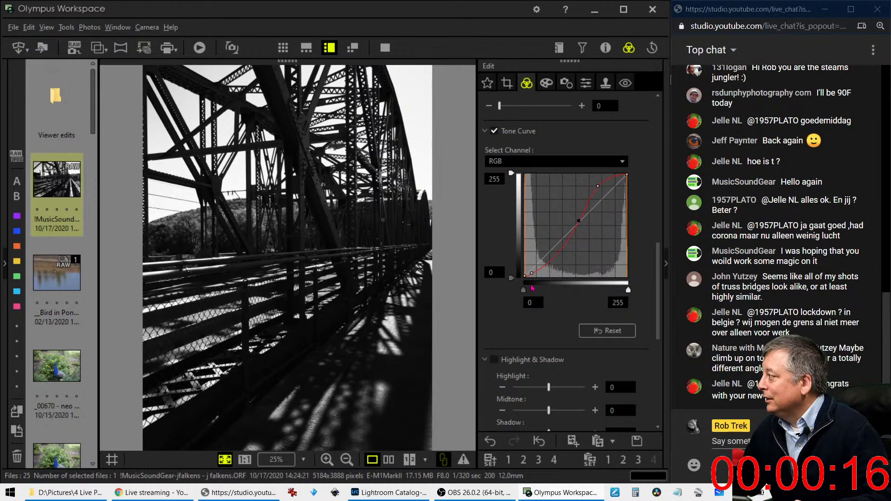
Step: Refine the RGB tone curve by moving the shadow point further along the curve and raising the midpoint and highlight points slightly
drag(531, 273, 549, 266)
drag(579, 220, 577, 214)
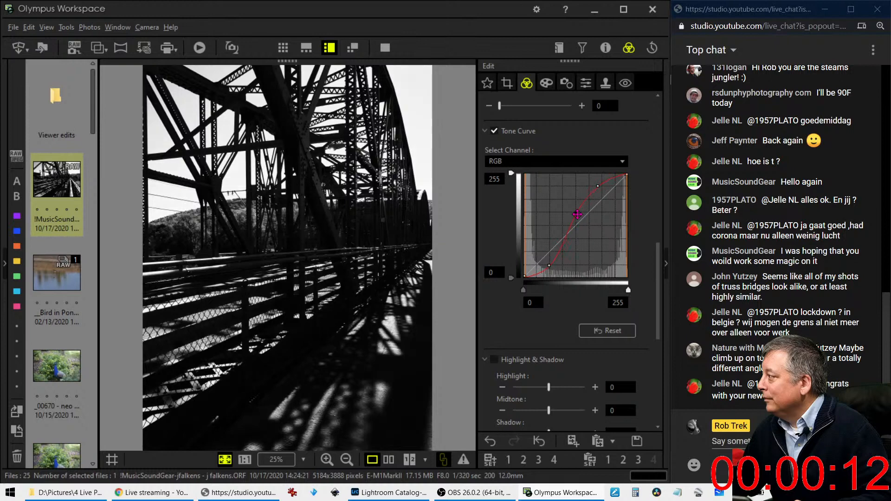
drag(597, 185, 596, 181)
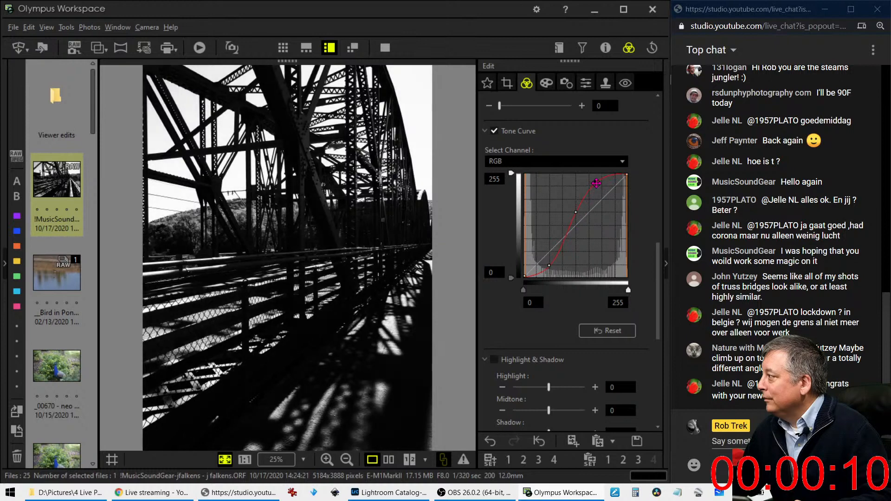
mouse_move(549, 266)
mouse_down()
mouse_move(538, 256)
mouse_move(545, 260)
mouse_up()
Step: Set the bridge photo's Gradation to AUTO
scroll(538, 287, down, 6)
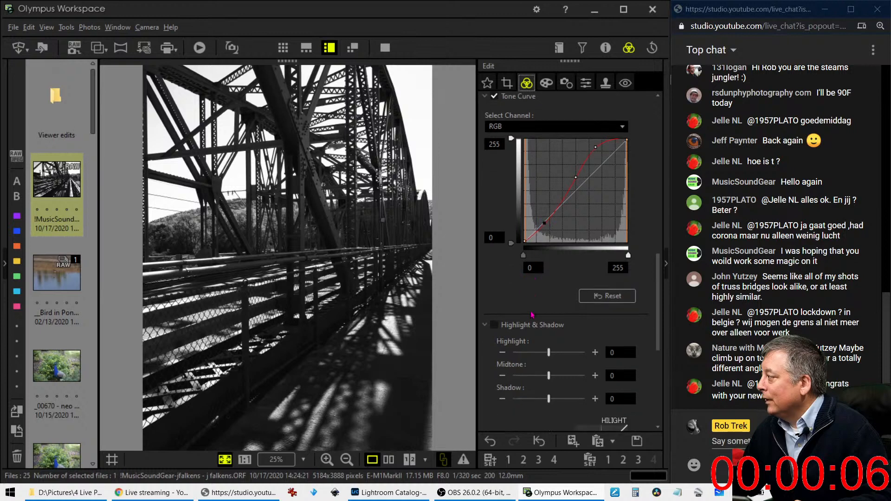
scroll(531, 315, down, 1)
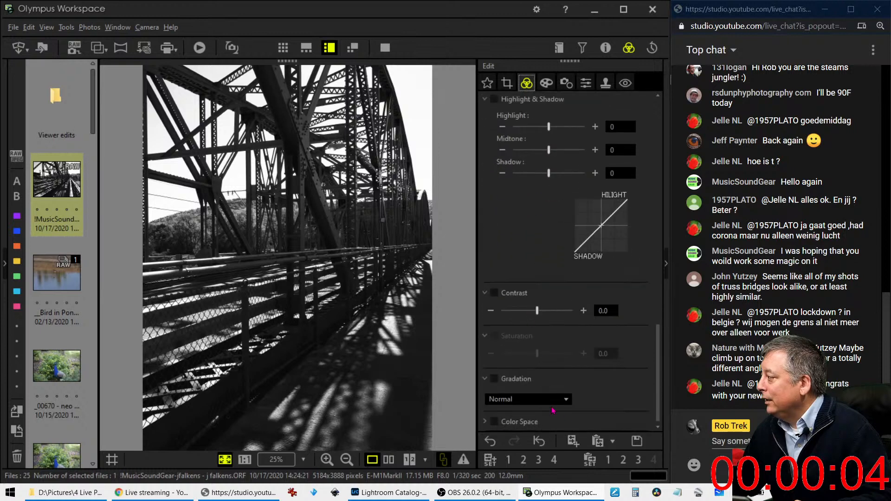
click(527, 400)
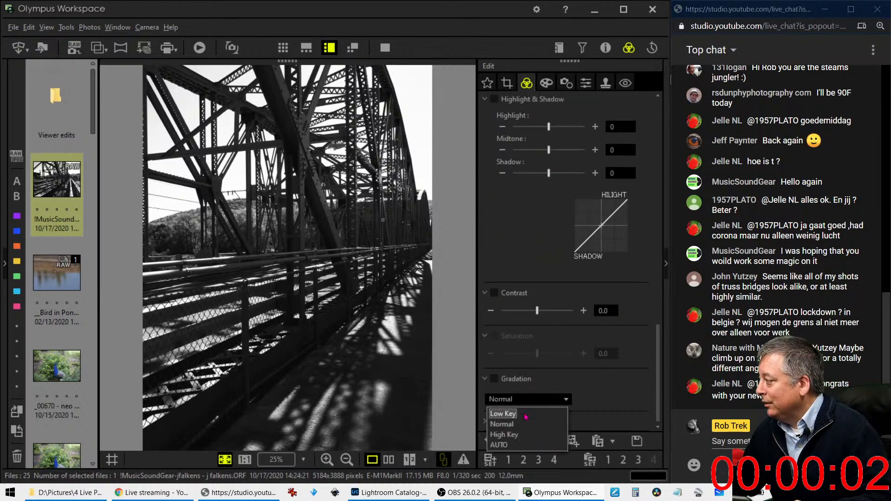
click(515, 446)
Step: Lower the shadow point of the RGB tone curve to deepen the bridge photo's dark tones
scroll(571, 325, up, 6)
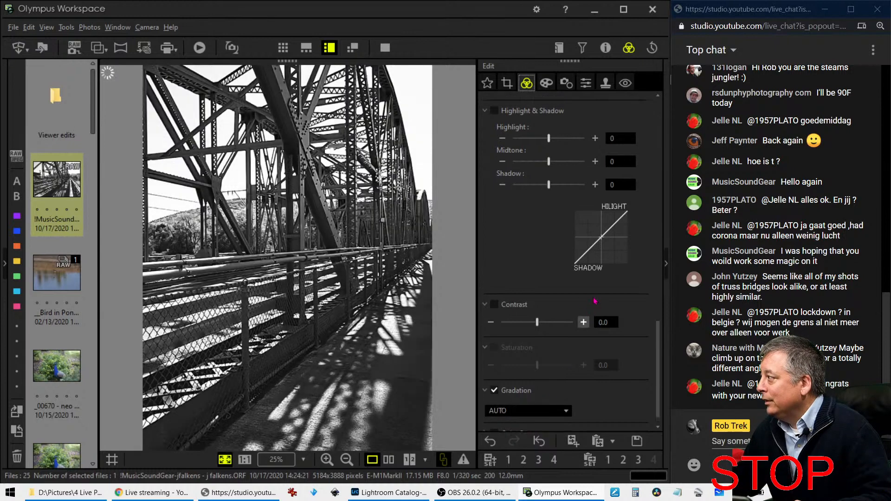
scroll(587, 296, up, 3)
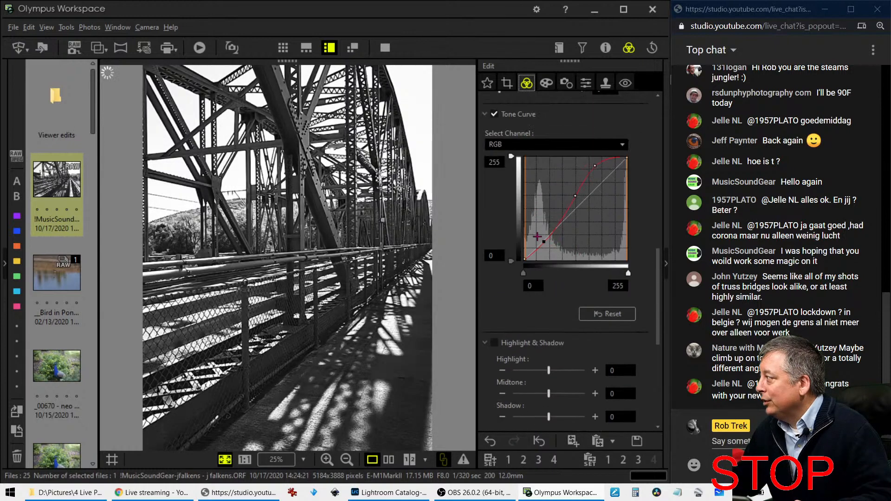
drag(544, 247, 543, 254)
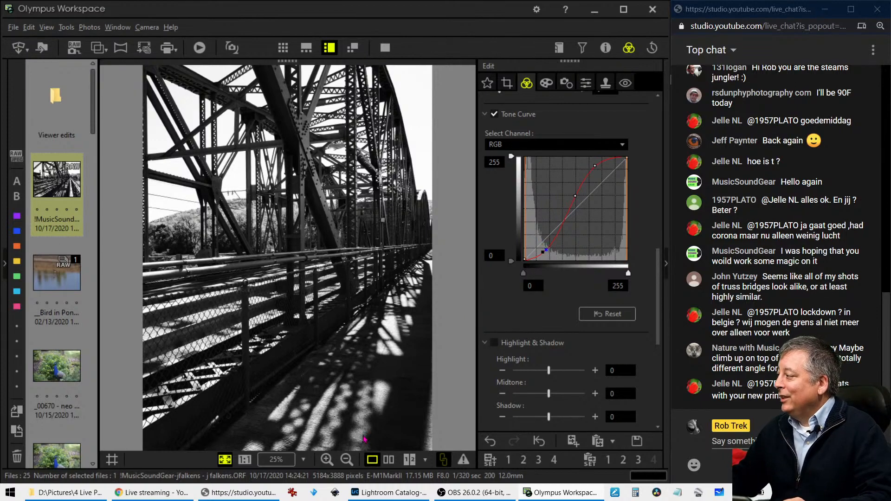
Step: Compare the original and edited bridge photos side by side at full screen, and view the edited version alone at full screen
click(388, 459)
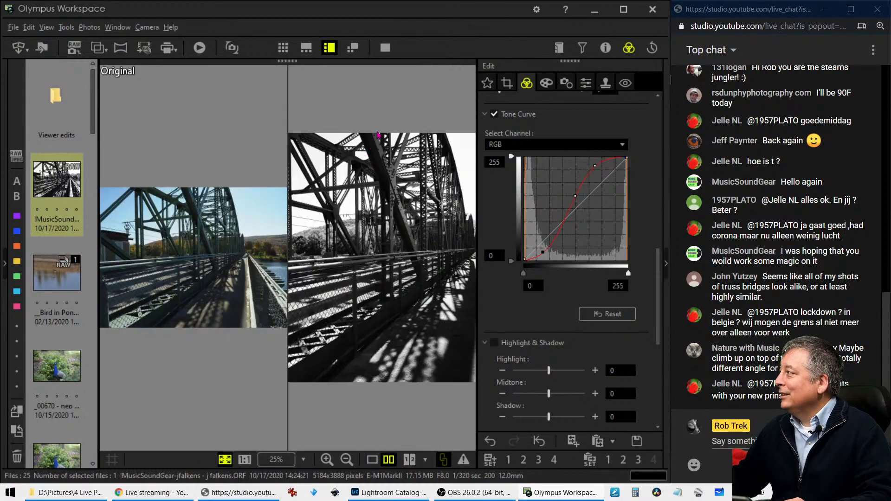
click(385, 48)
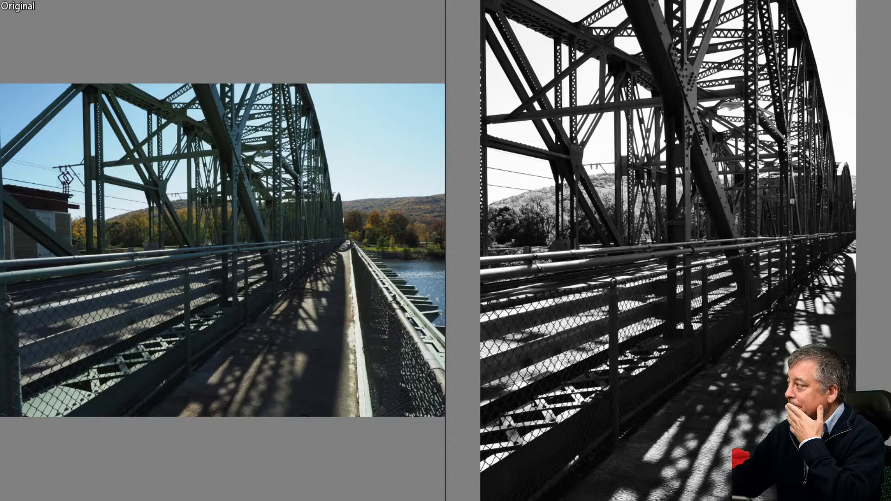
key(Escape)
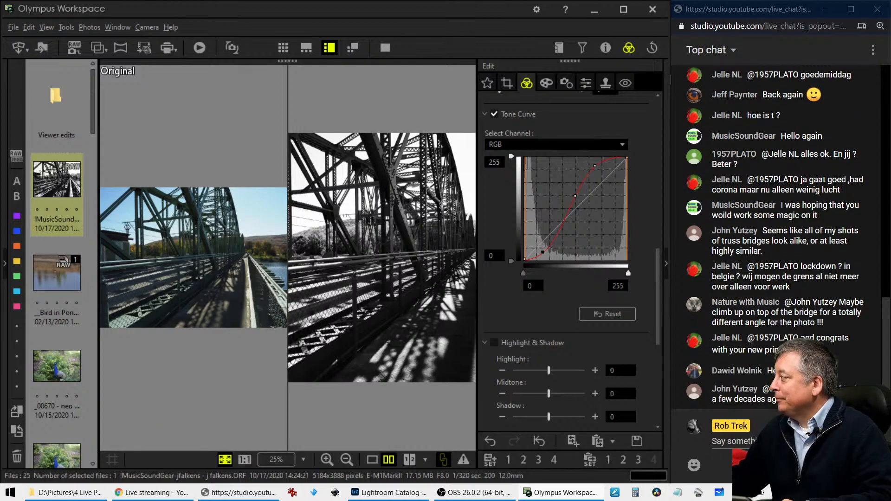
click(372, 459)
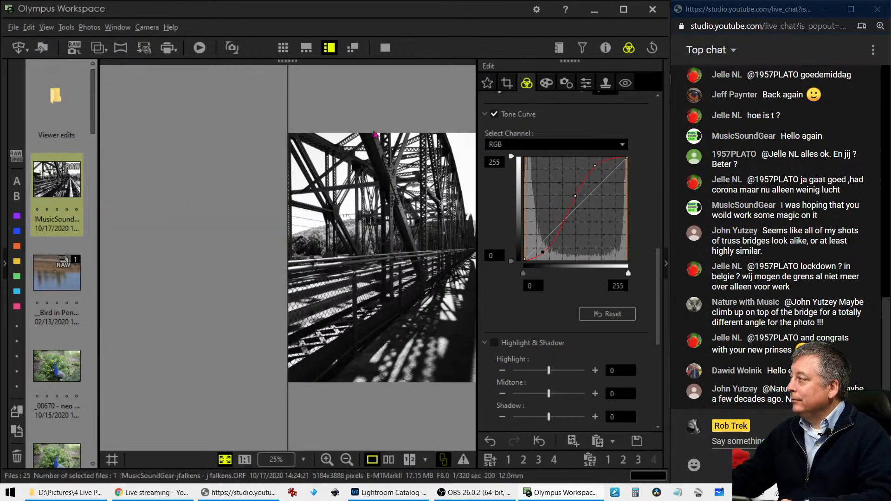
click(385, 48)
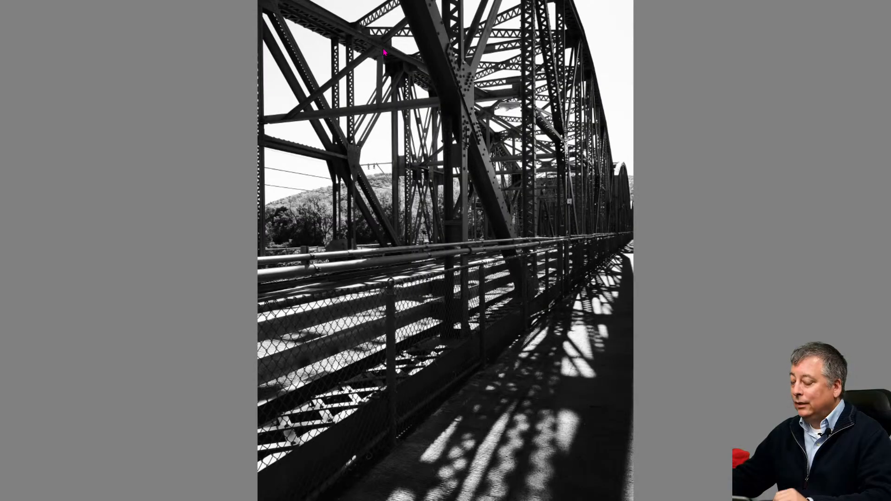
key(Escape)
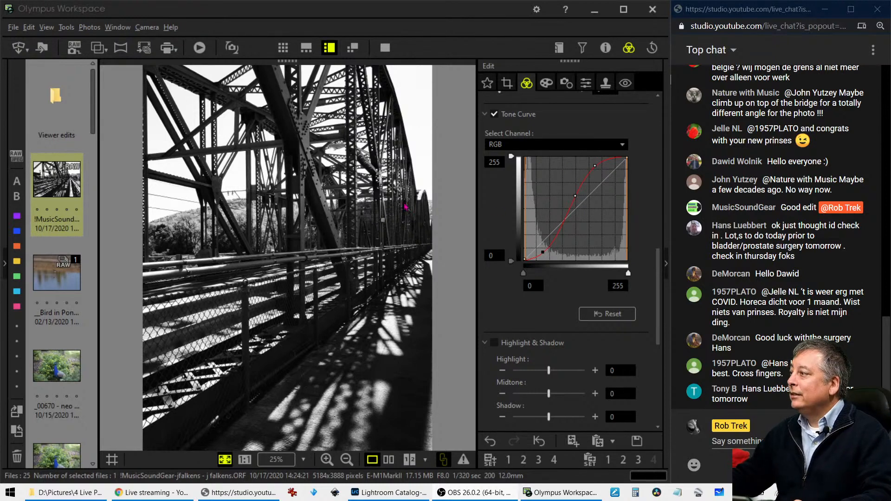
Step: Open the Bird in Pond raw photo and inspect the bird at 1:1 magnification
click(72, 281)
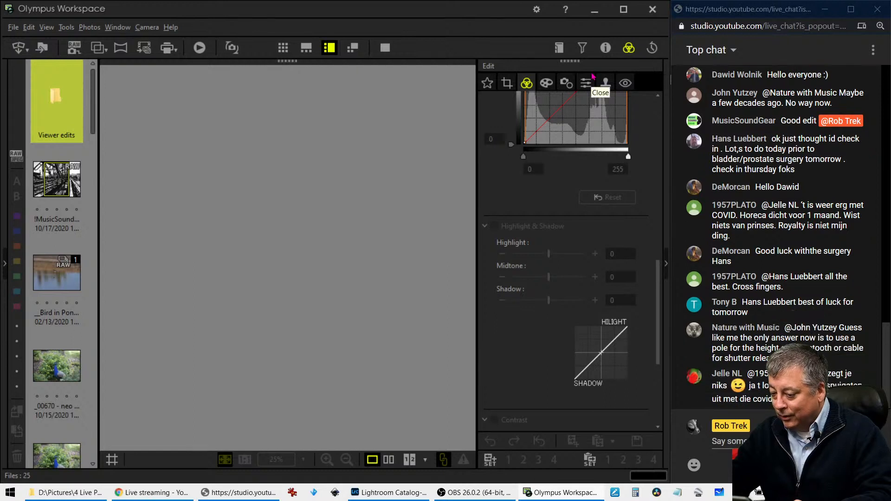
click(68, 292)
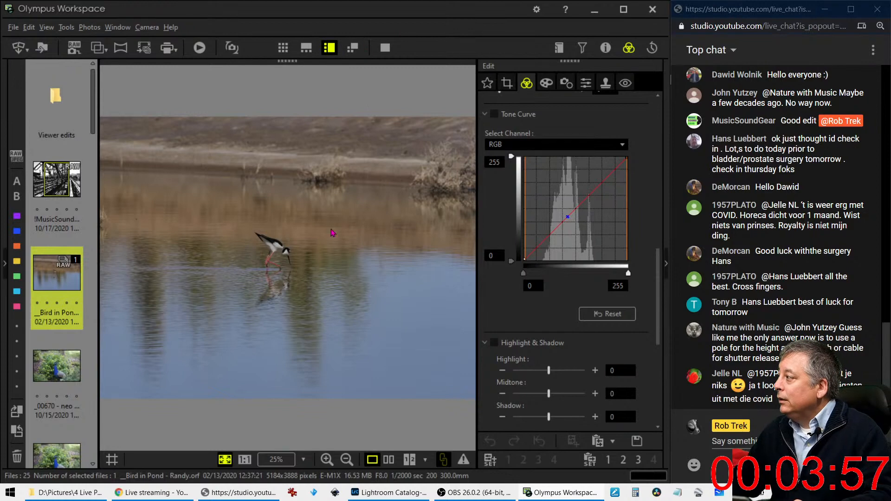
click(276, 256)
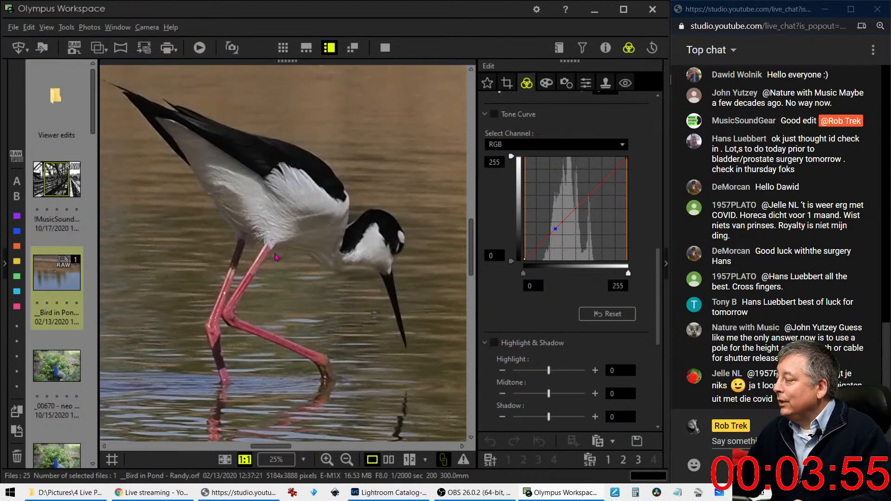
click(276, 256)
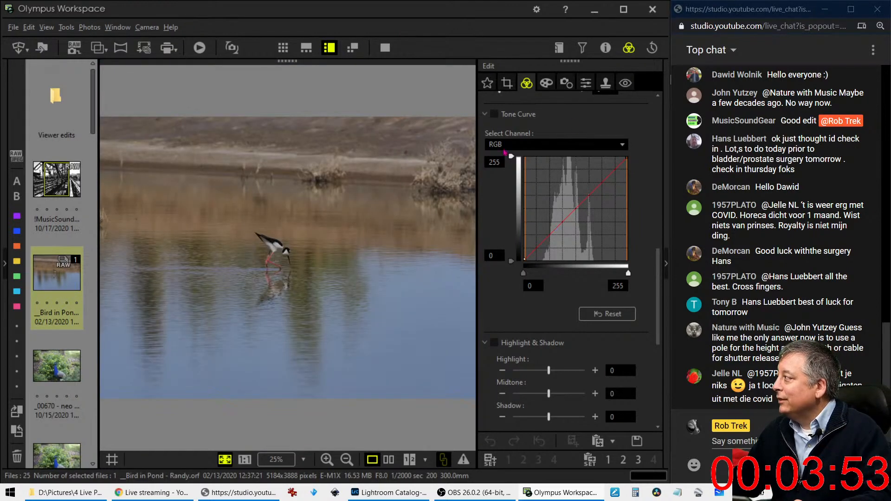
Step: Review the bird photo's shooting properties and examine the bird's head and feather detail at 1:1 magnification
click(606, 47)
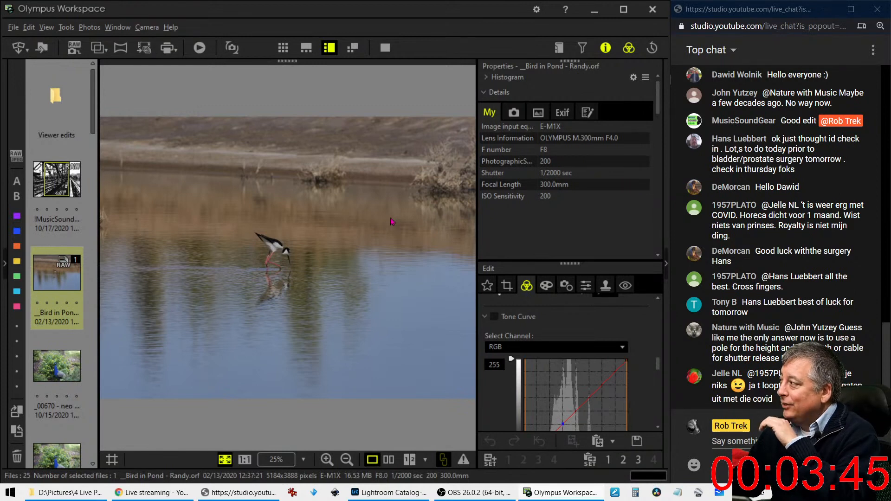
click(283, 249)
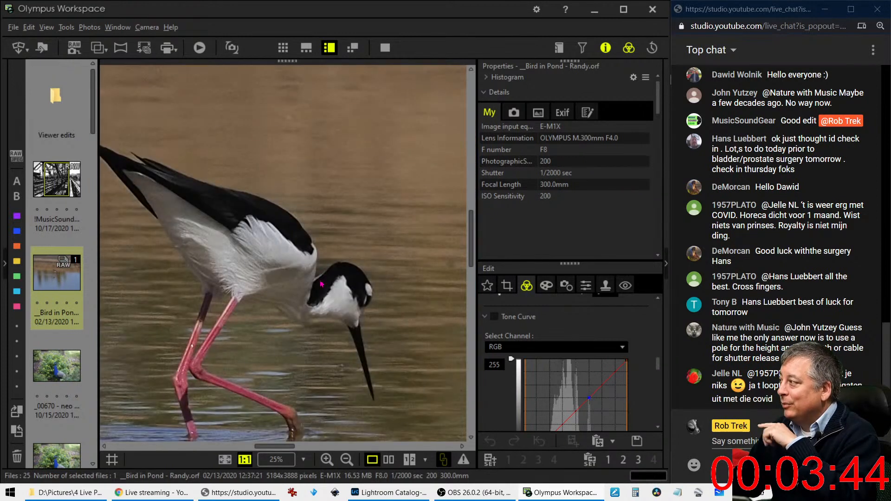
click(352, 301)
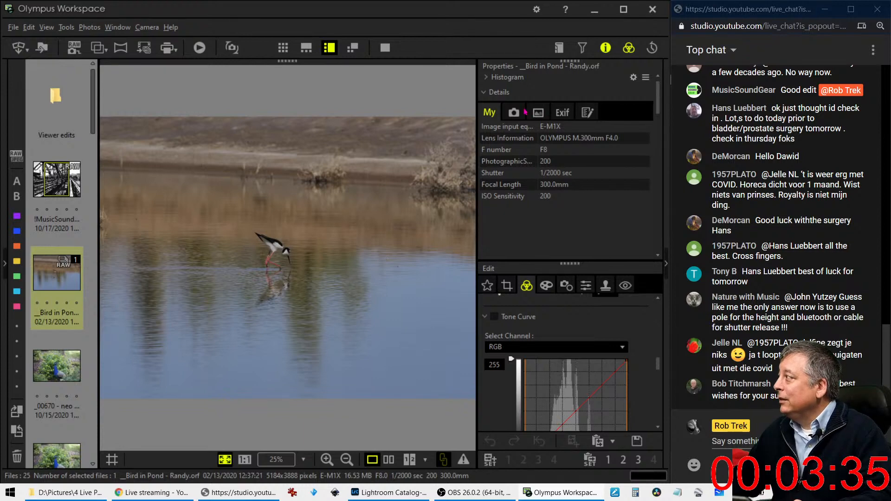
click(605, 49)
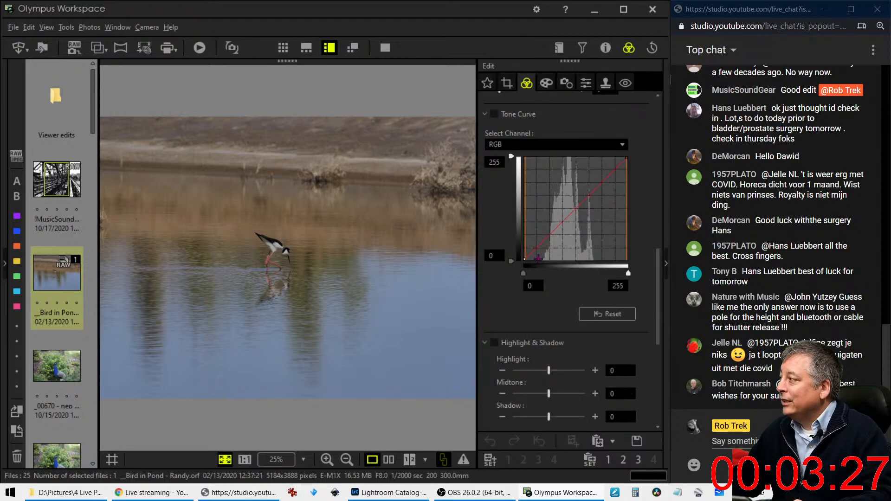
Step: Crop the photo around the bird and its reflection at a 4:3 ratio, to about 2131 x 1600 pixels
click(508, 86)
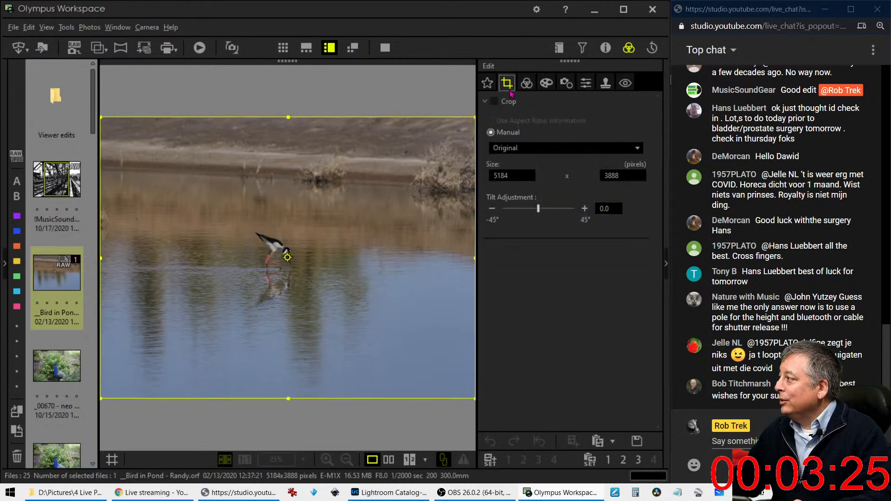
click(529, 148)
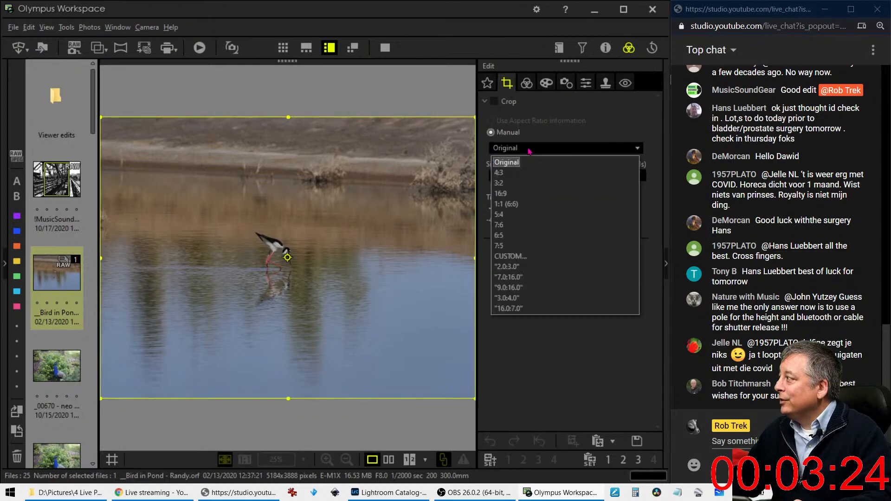
click(529, 177)
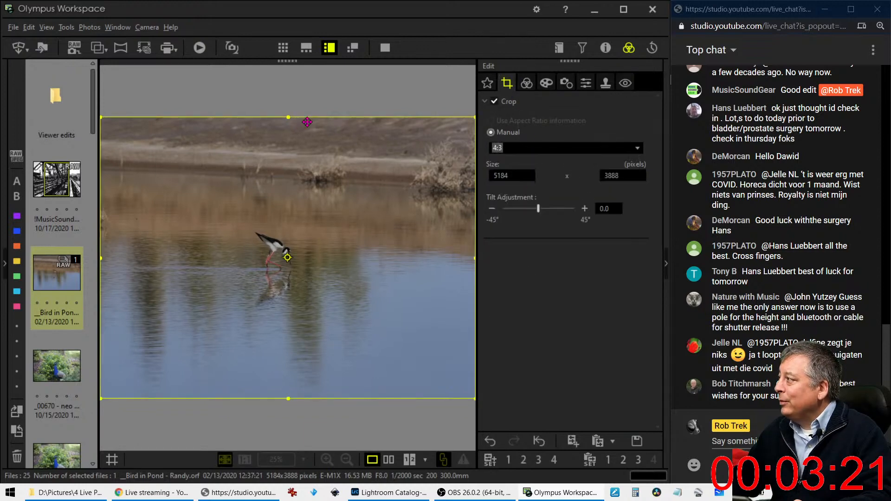
drag(288, 118, 335, 258)
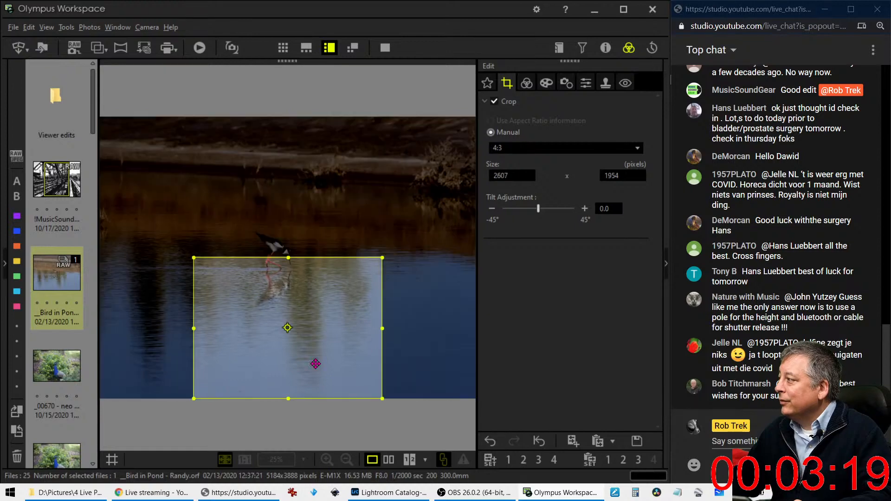
drag(314, 362, 346, 318)
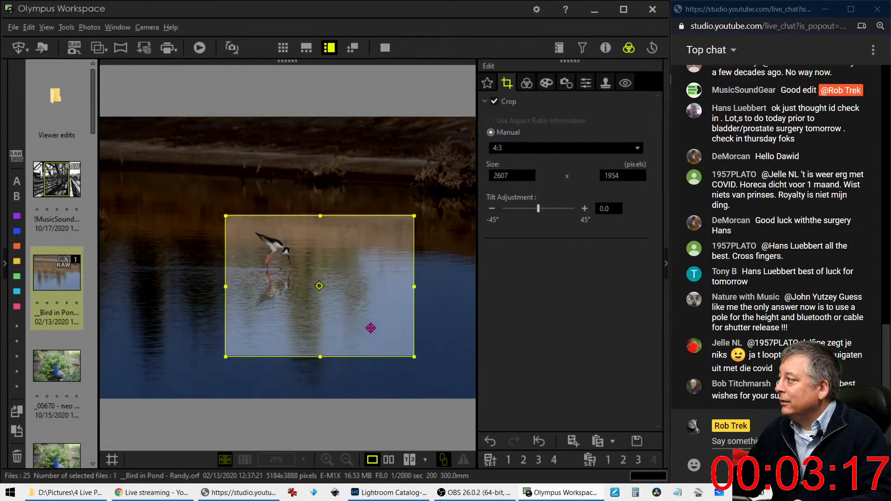
drag(411, 354, 380, 332)
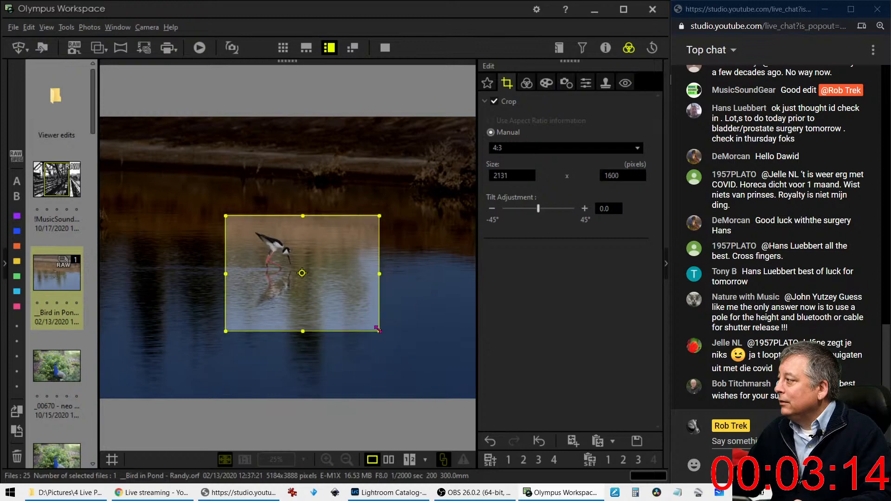
Step: Try a Sharpness of 2.0 on the cropped bird photo, and reduce it to 0.2
click(528, 84)
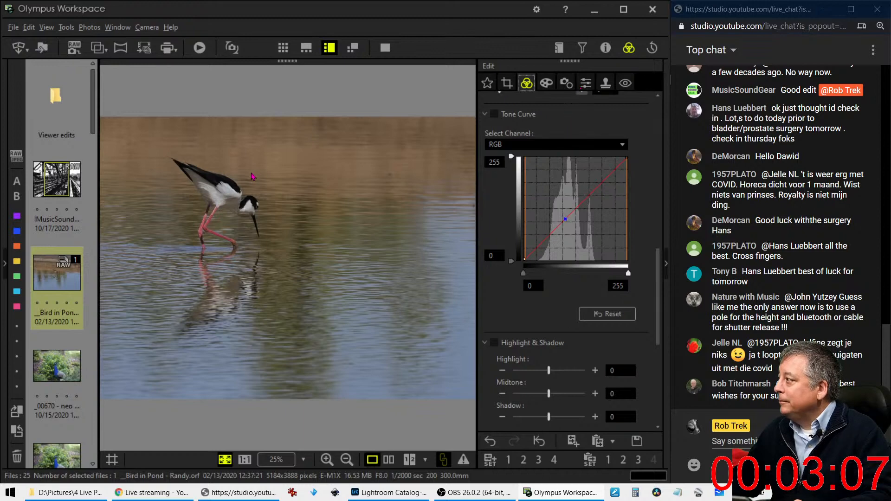
click(243, 195)
drag(255, 206, 350, 213)
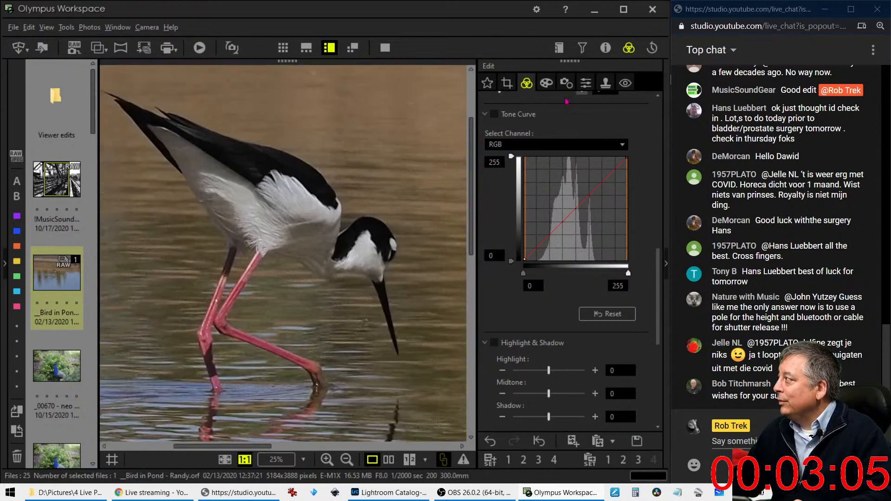
click(586, 82)
drag(537, 120, 574, 120)
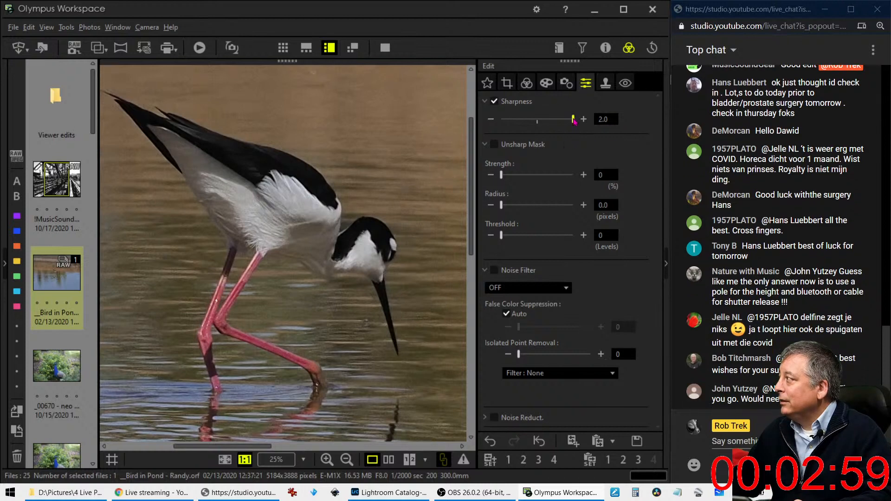
drag(573, 119, 540, 121)
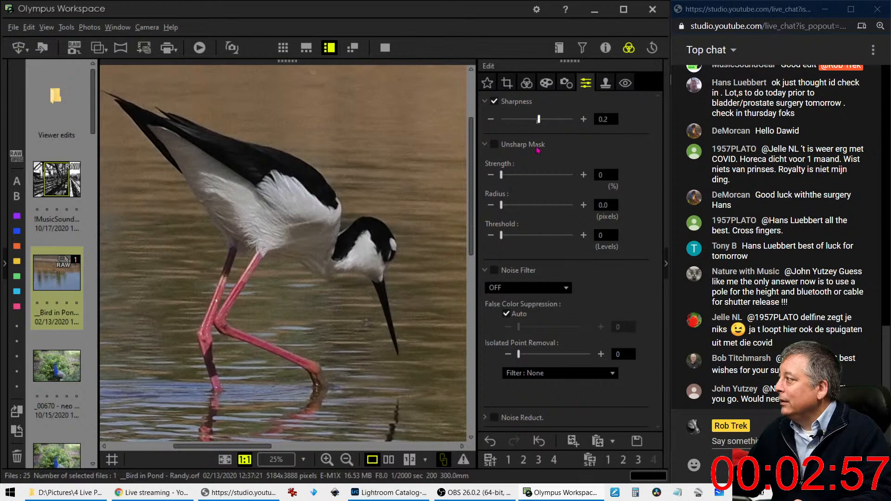
Step: Enable the Unsharp Mask on the bird photo with a strength of about 237%, a radius of 1.0 pixels and a threshold of 10 levels
click(494, 144)
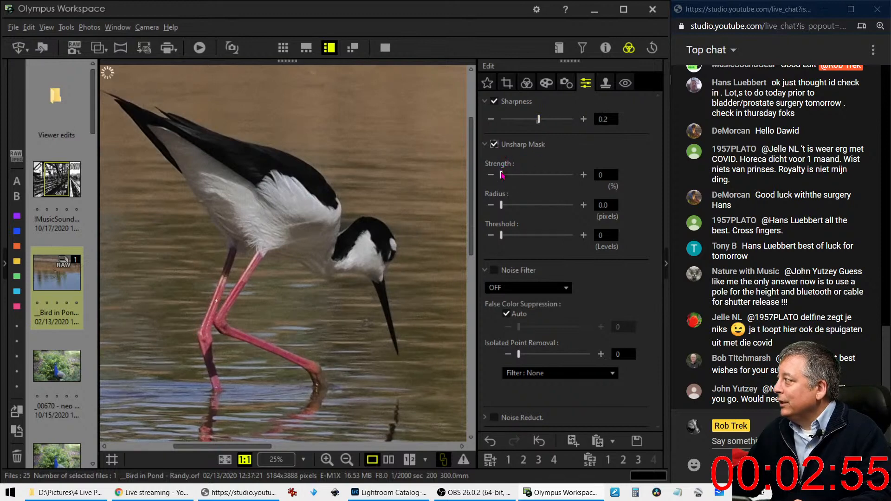
drag(502, 175, 538, 176)
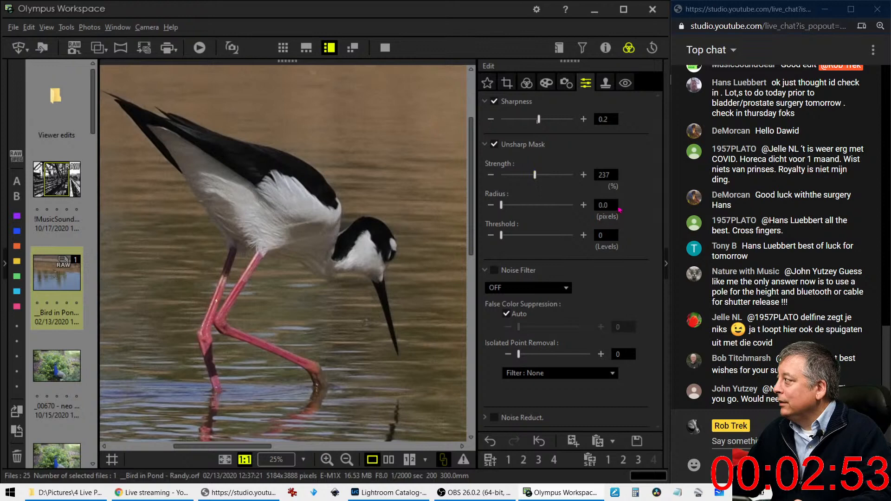
click(603, 205)
text(1)
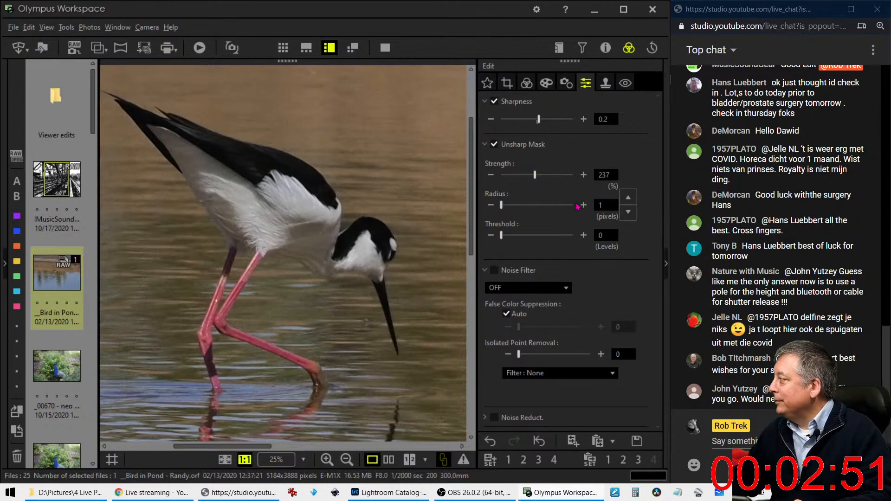
click(602, 234)
text(10)
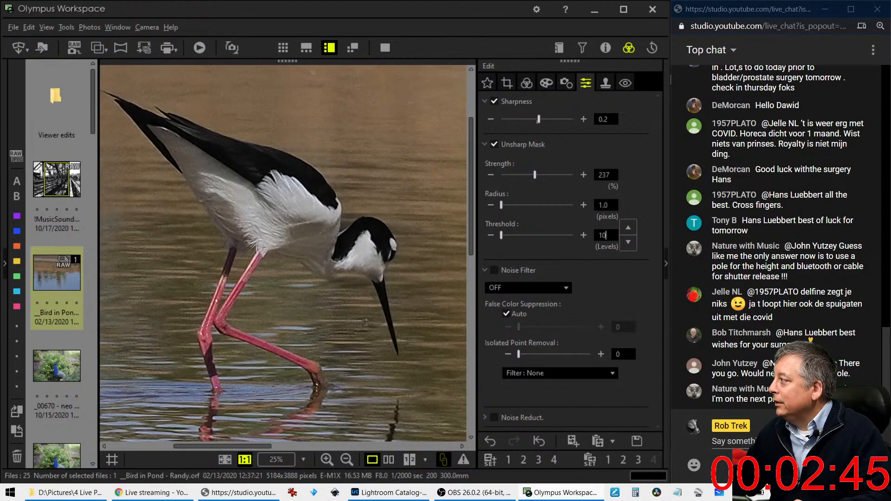
key(Return)
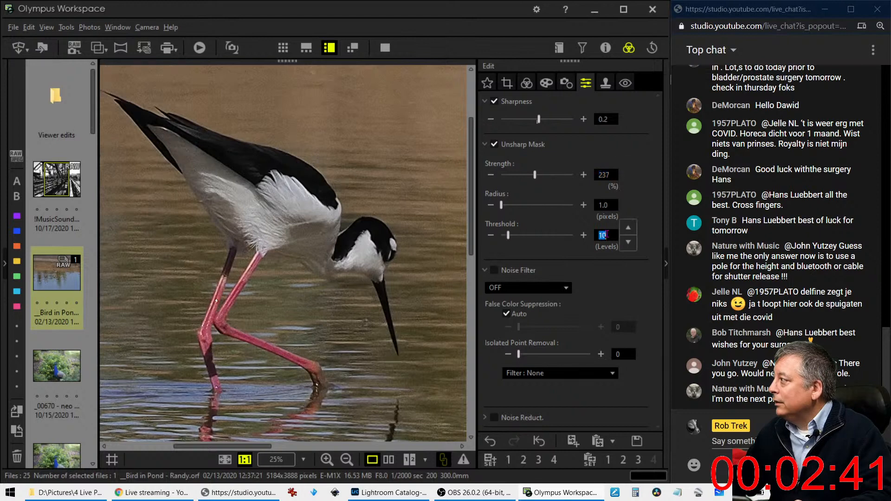
Step: Try an Unsharp Mask strength of about 410% with a radius of 1.2 and 1.5 pixels
drag(535, 175, 564, 177)
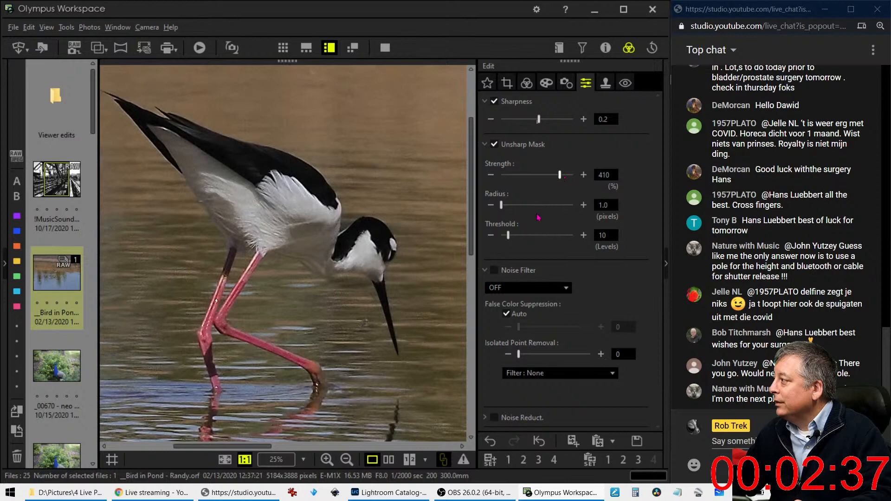
click(600, 205)
text(1.2)
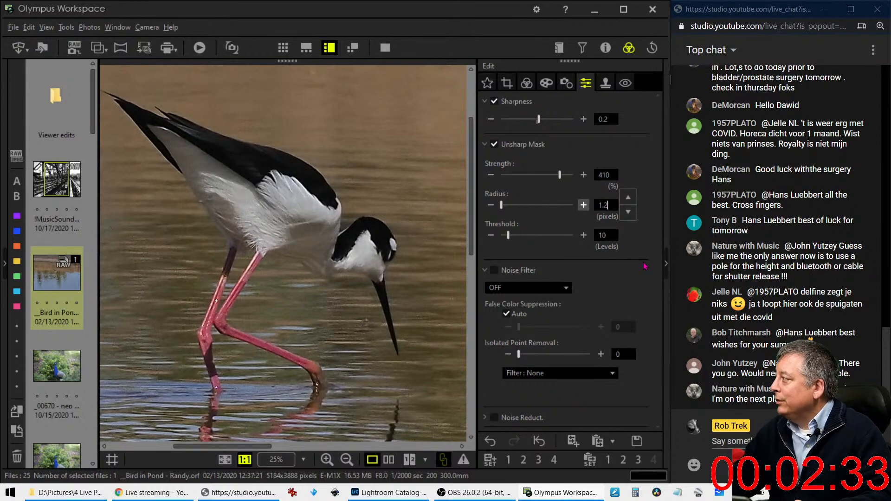
key(Home)
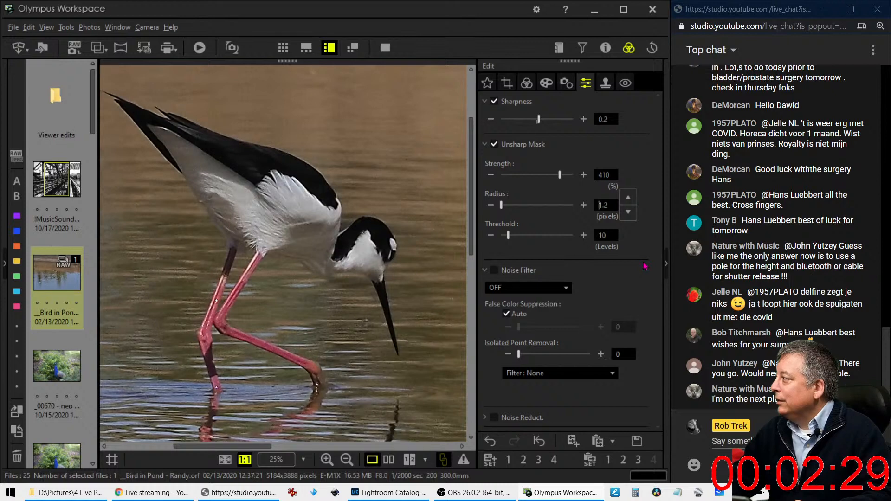
key(Up)
key(Up)
key(Up)
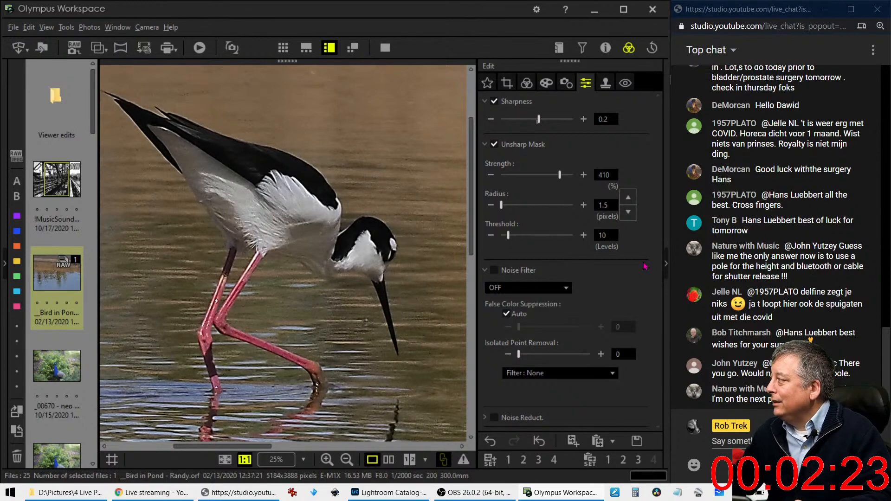
Step: Set the Unsharp Mask radius to 1.3 pixels and its strength to about 358%
key(Right)
key(Delete)
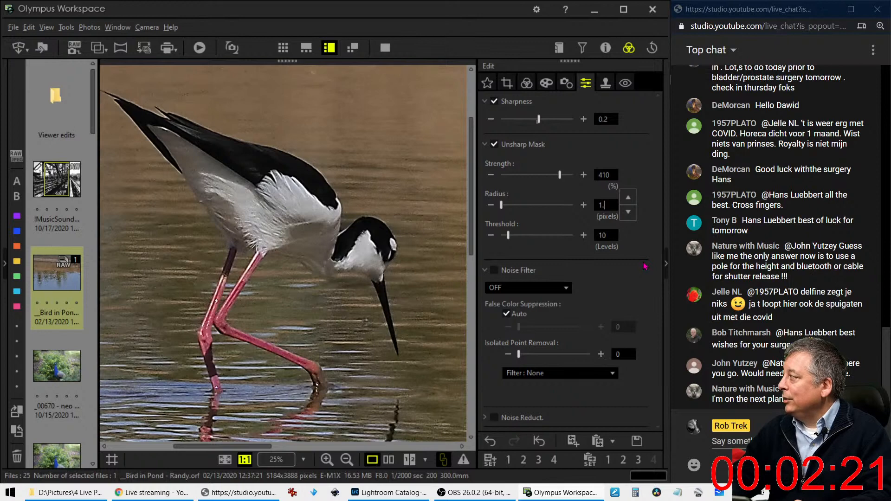
key(Return)
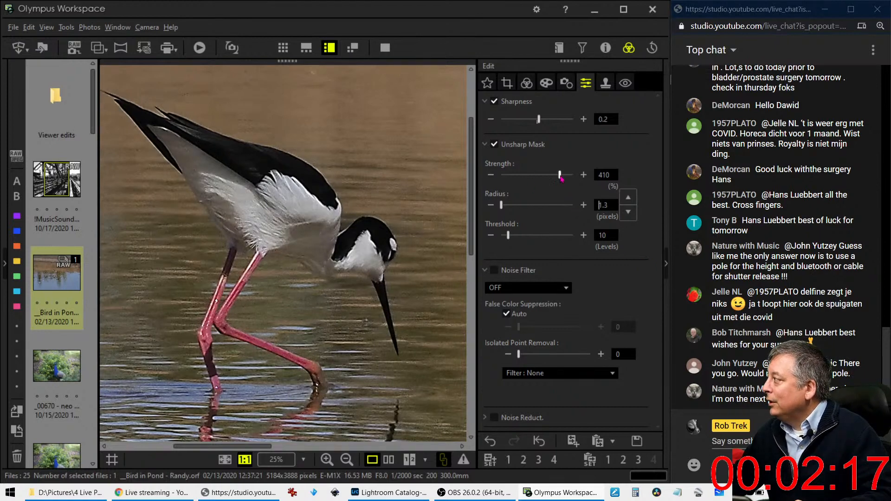
drag(560, 175, 551, 176)
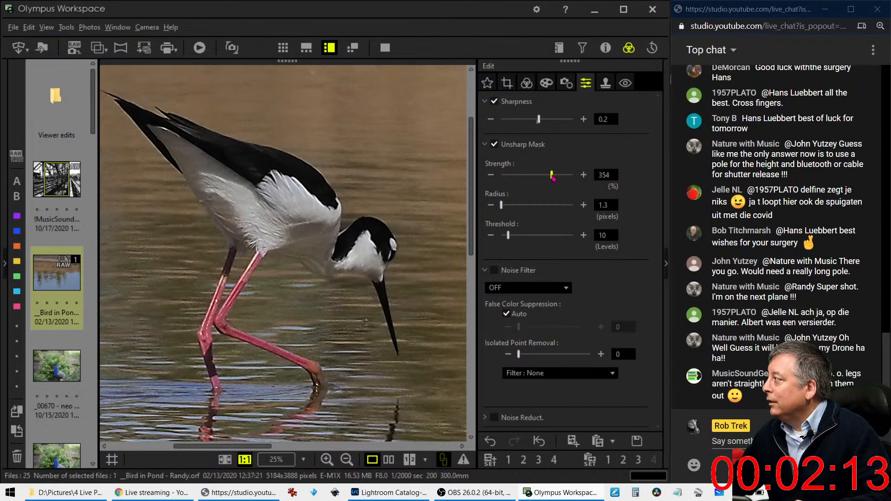
drag(551, 177, 553, 177)
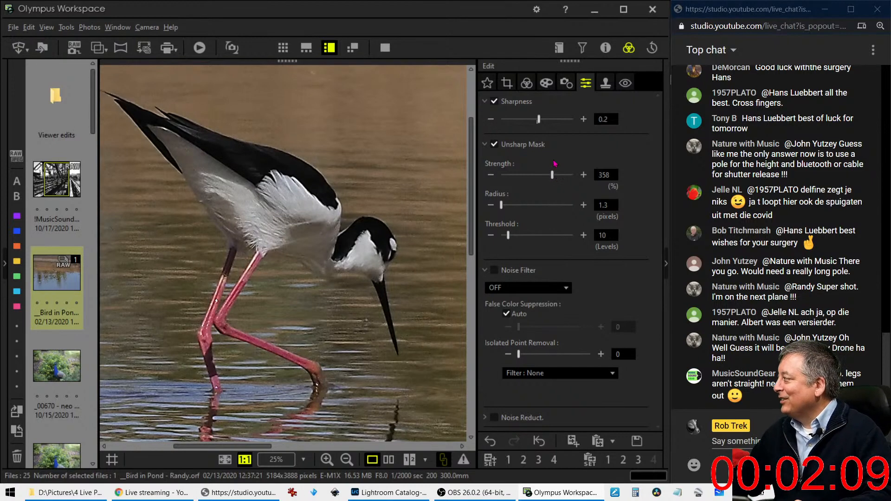
Step: Set the bird photo's Saturation to 2.0
click(551, 90)
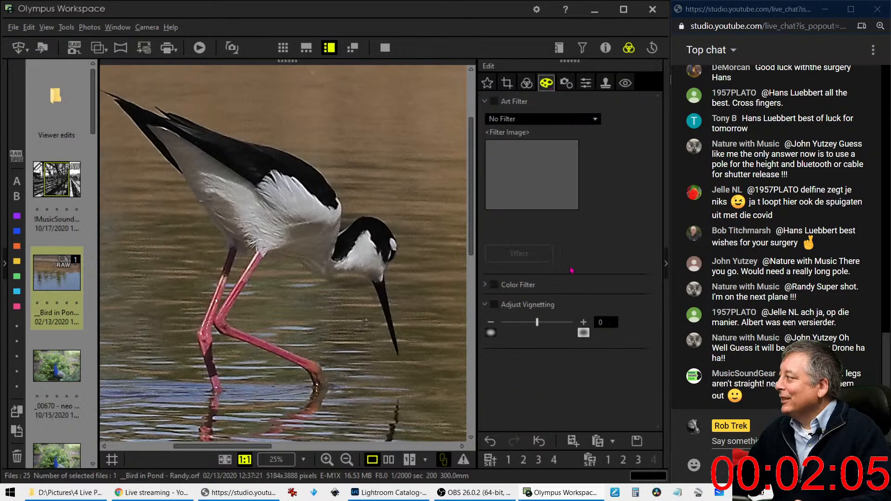
click(527, 85)
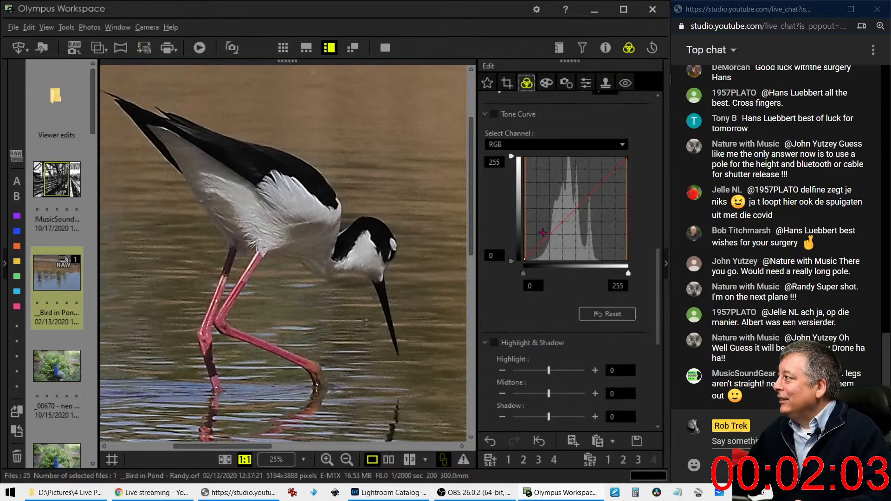
scroll(541, 252, down, 5)
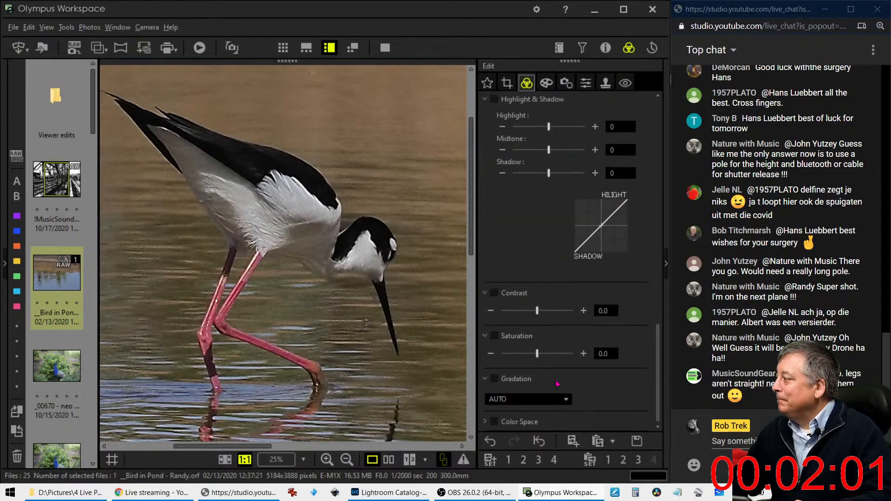
drag(537, 353, 575, 359)
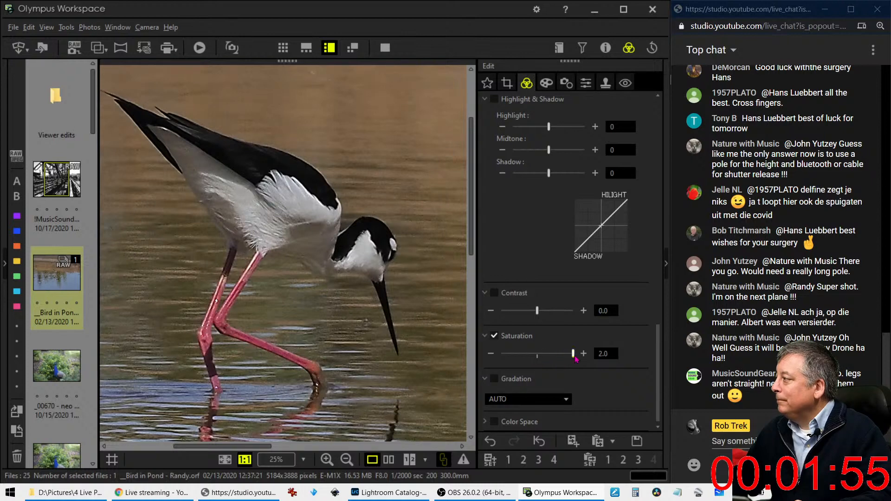
Step: Lower the RGB tone curve's white point to 219 and shape an S-curve with darker shadows and brighter midtones
scroll(553, 274, up, 5)
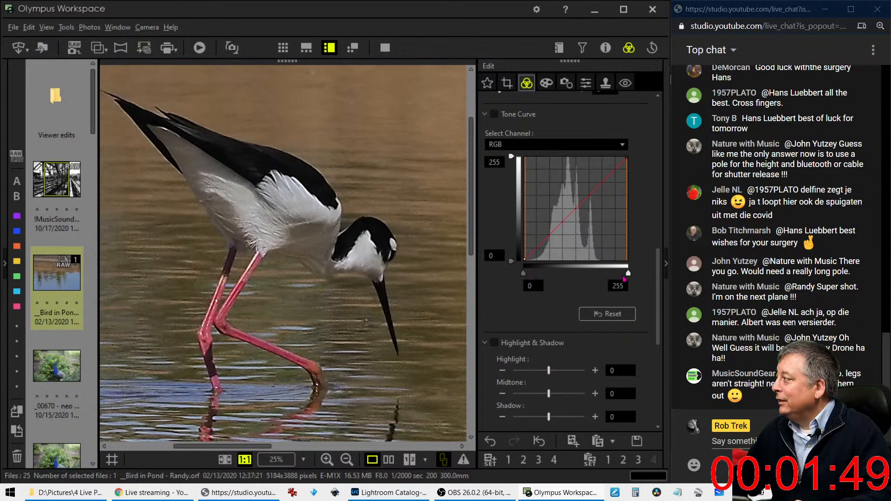
drag(627, 274, 616, 277)
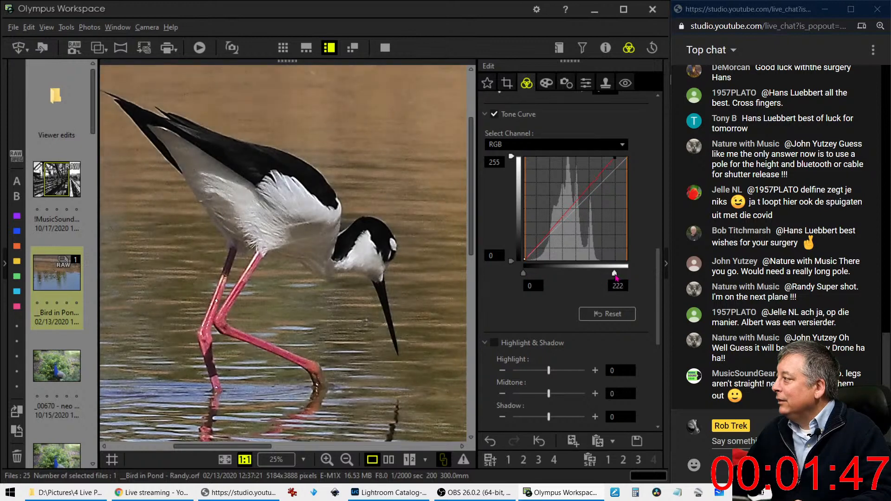
double_click(349, 190)
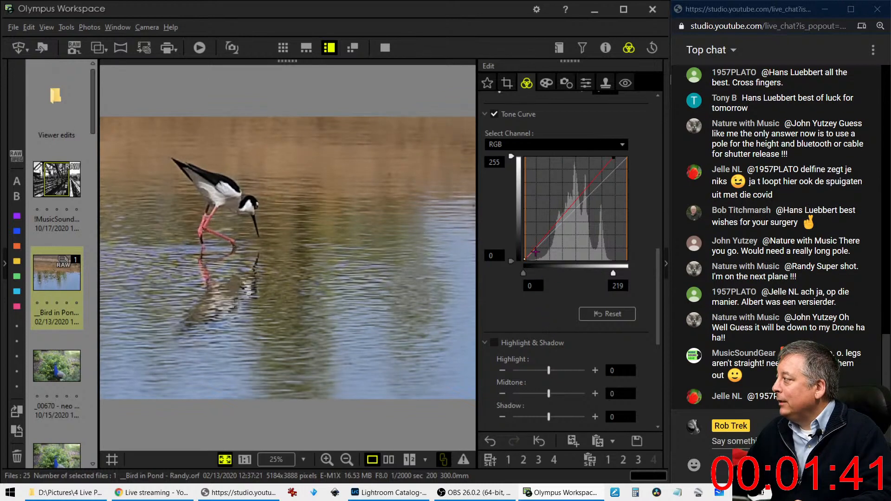
drag(537, 248, 559, 220)
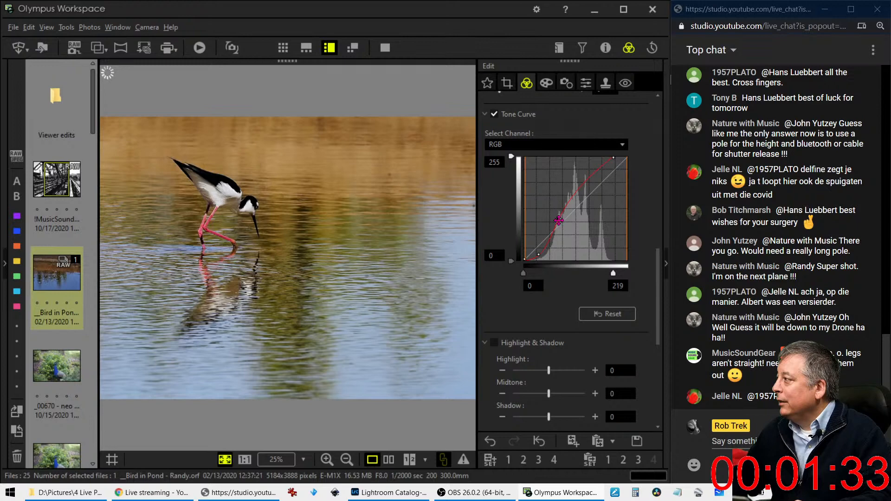
Step: Darken the photo's edges with a vignetting of about -10 and tighten the 4:3 crop to about 2010 x 1509 pixels
click(552, 90)
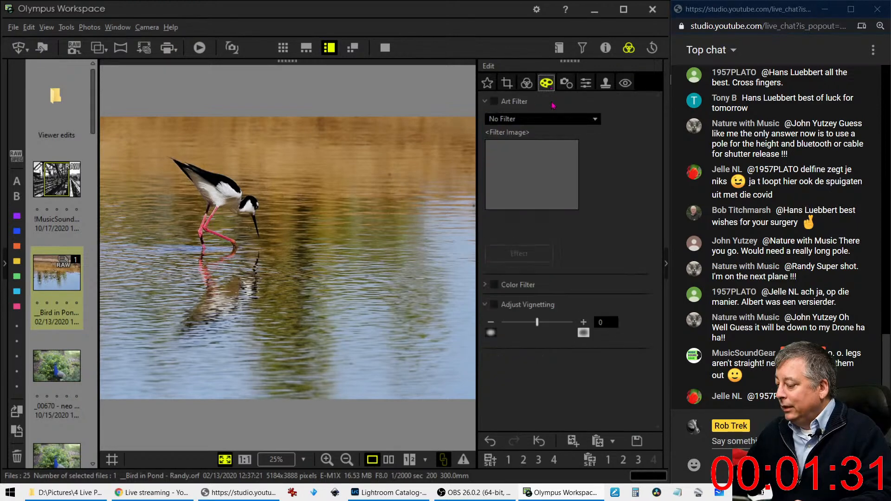
drag(538, 322, 530, 328)
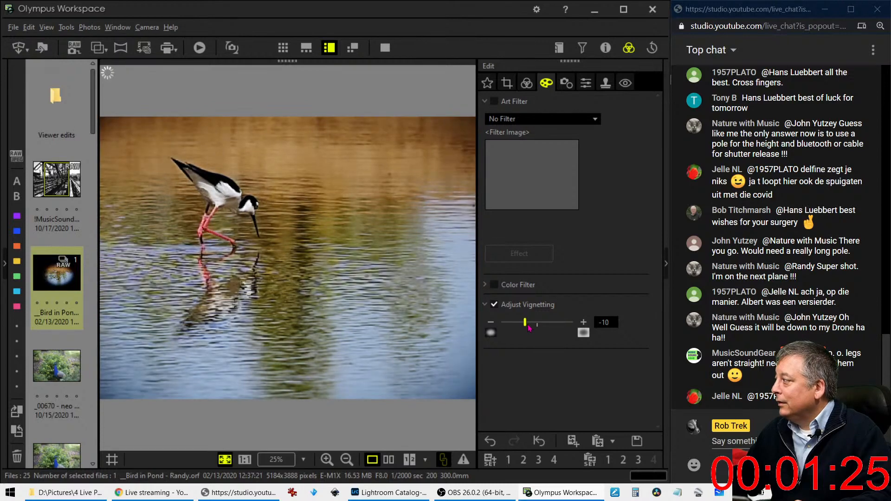
click(526, 83)
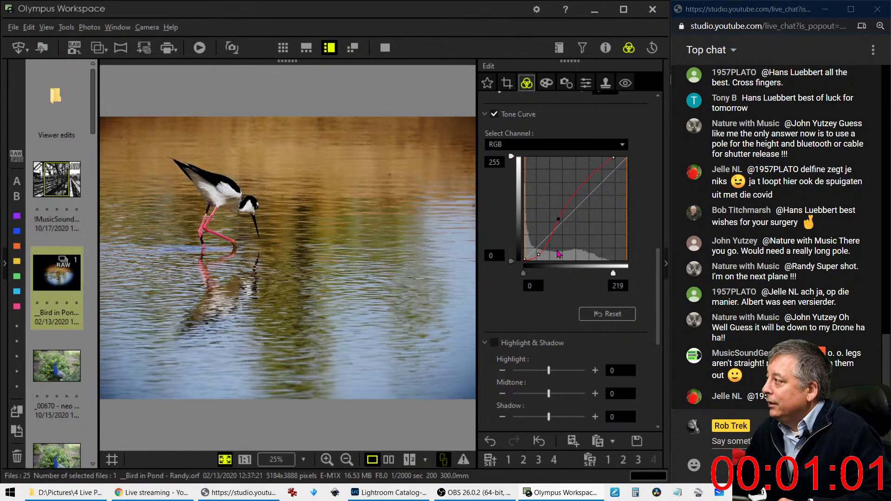
click(505, 89)
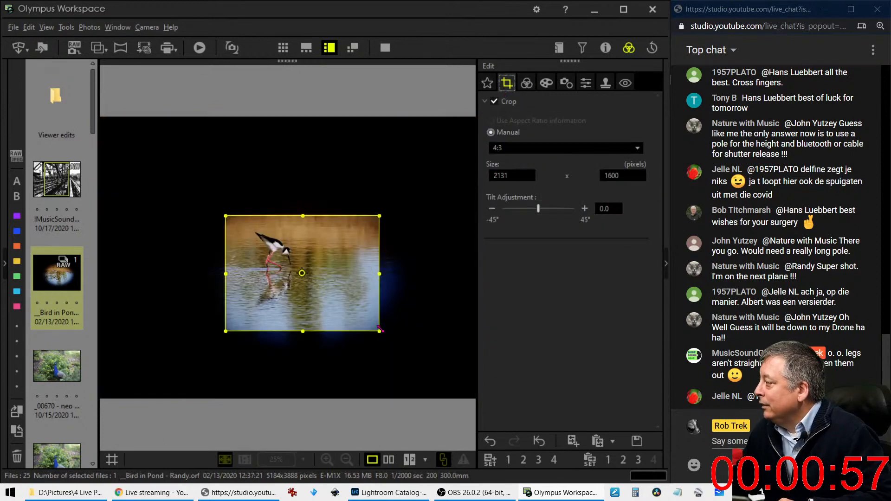
drag(379, 331, 367, 300)
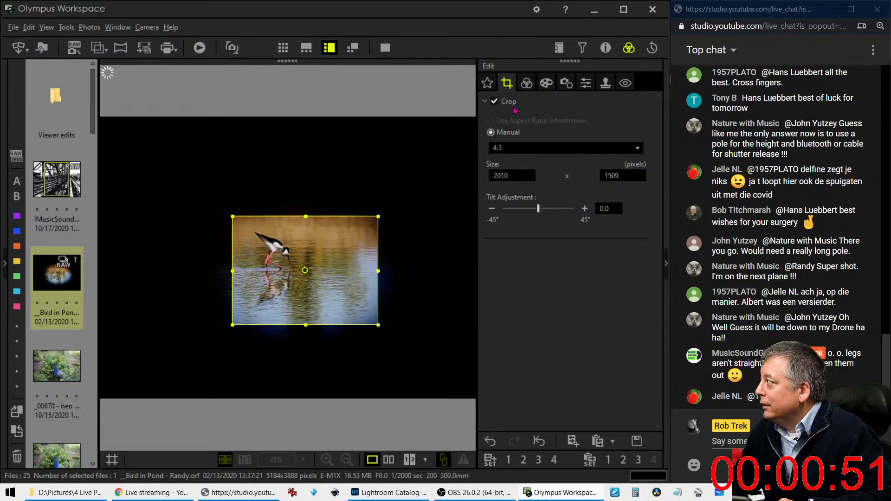
Step: Set the red range (2) saturation to 5 in Adjust Color, accepting the change of Picture Mode to Natural
click(525, 82)
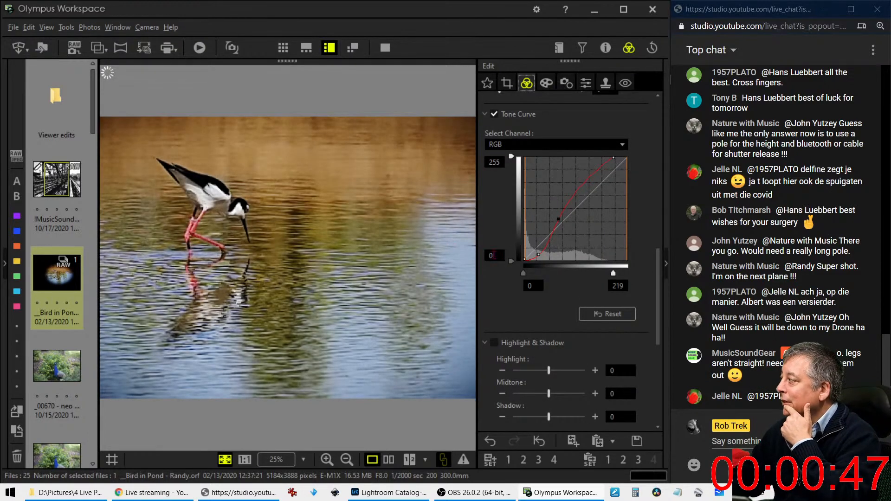
scroll(548, 210, up, 5)
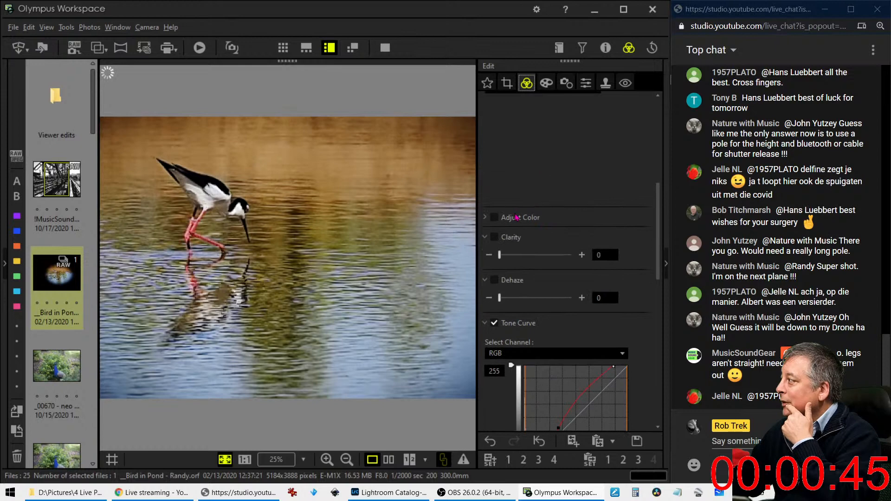
click(484, 218)
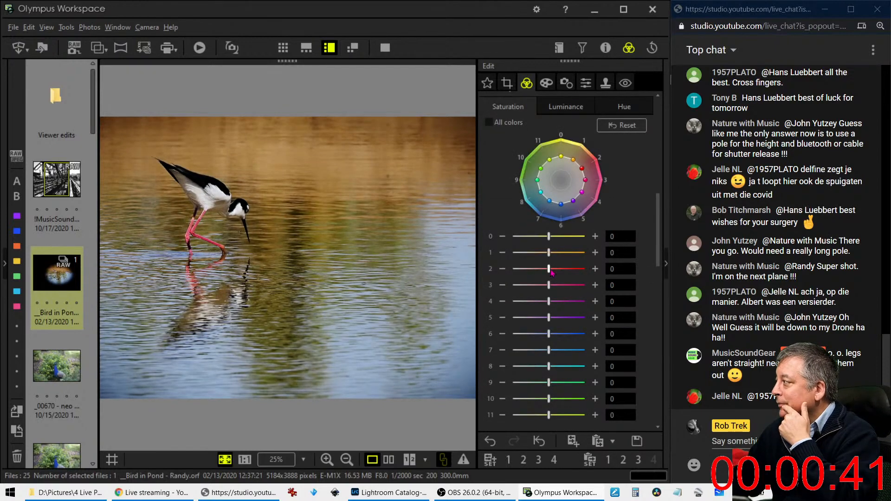
drag(549, 269, 564, 271)
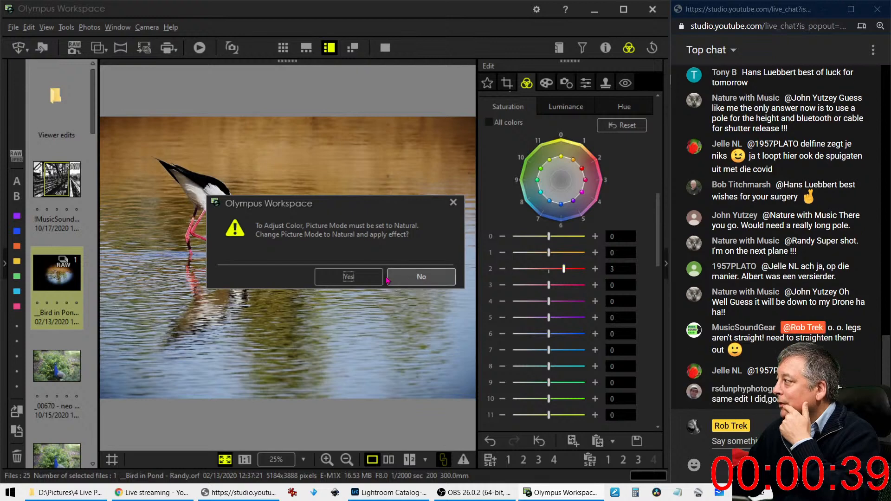
click(369, 283)
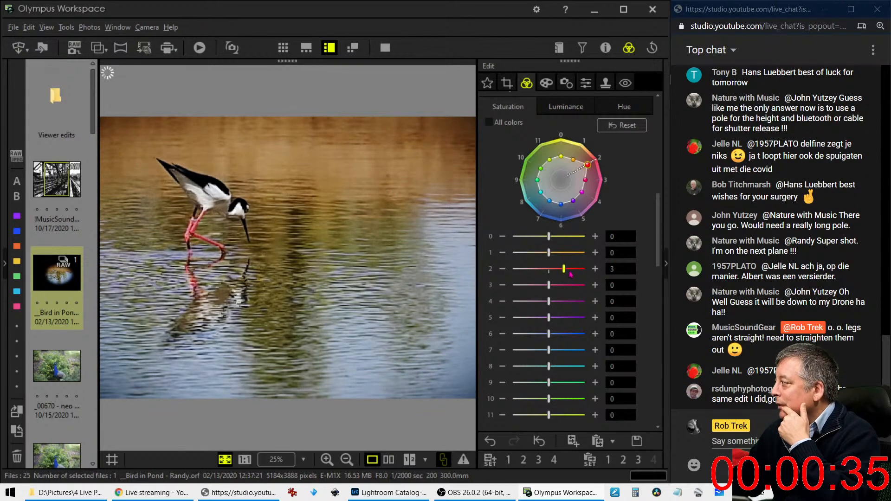
drag(569, 272, 576, 272)
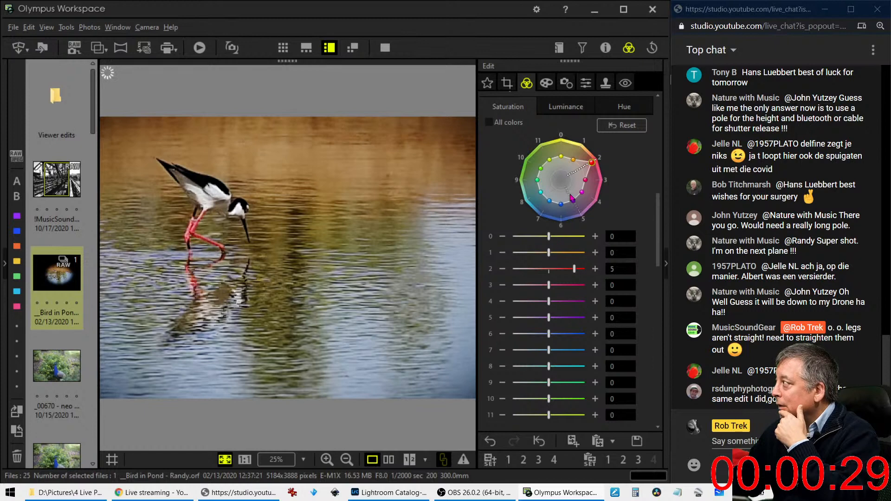
Step: Set the Adjust Color saturation to 4 for the orange (1), green (9) and blue (6) ranges and to 2 for range 10
drag(550, 253, 569, 253)
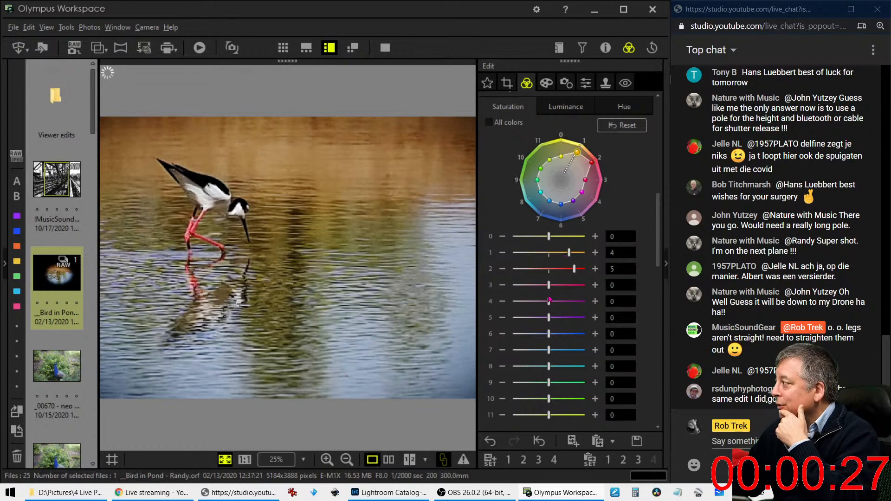
drag(548, 398, 567, 383)
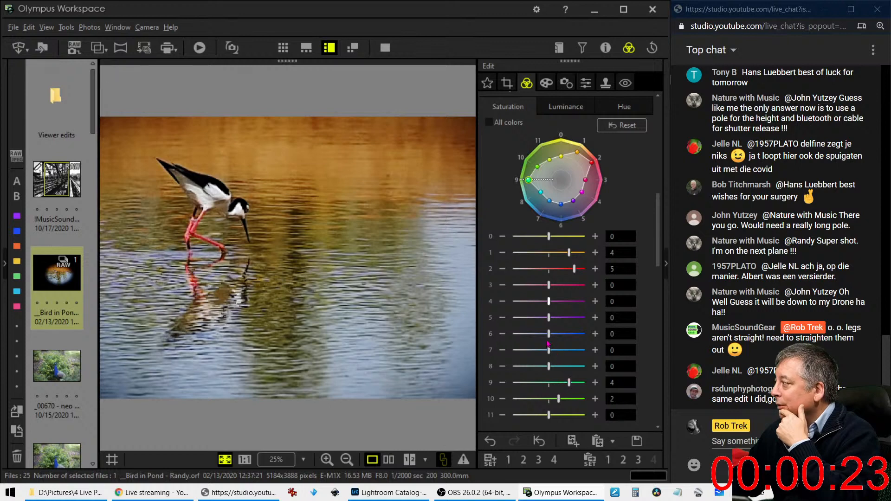
drag(549, 334, 568, 341)
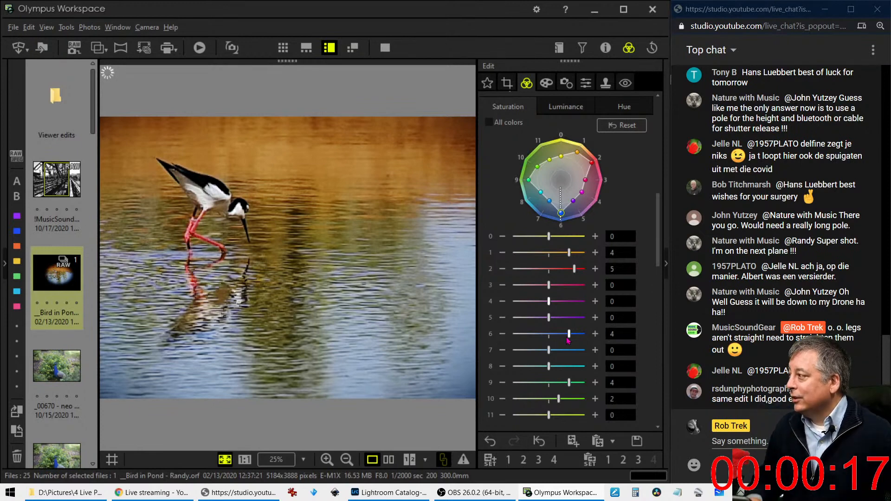
Step: Set the Adjust Color hue to -4 for range 3 and -3 for range 4 to redden the bird's legs
click(612, 109)
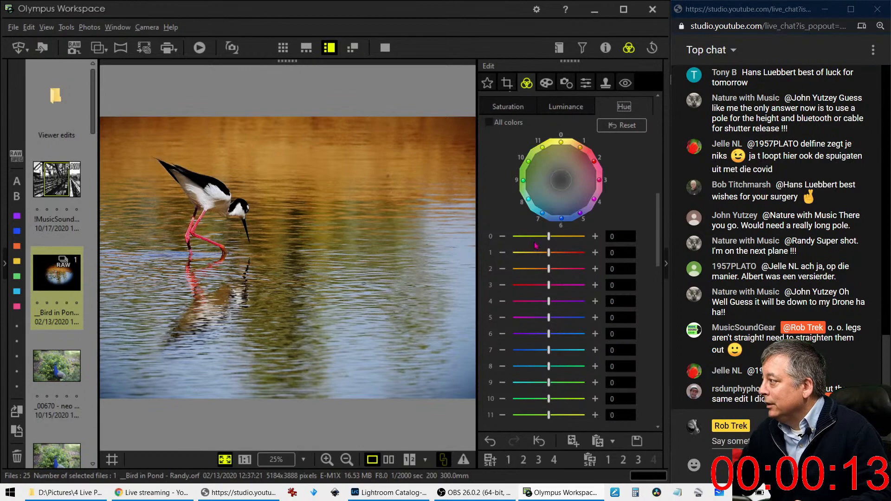
double_click(185, 232)
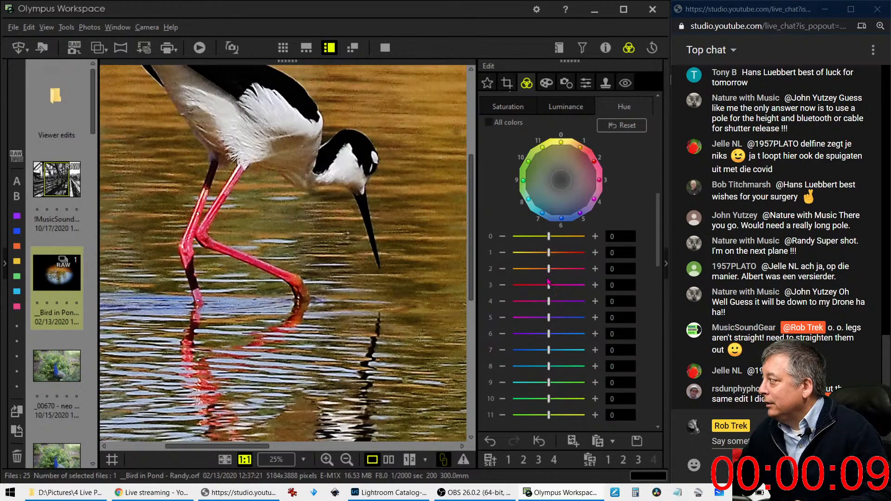
drag(548, 285, 532, 286)
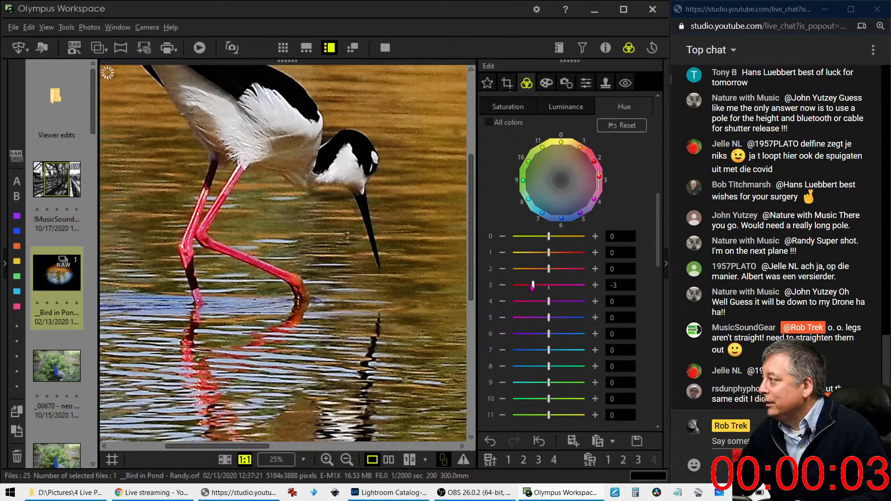
drag(535, 286, 532, 302)
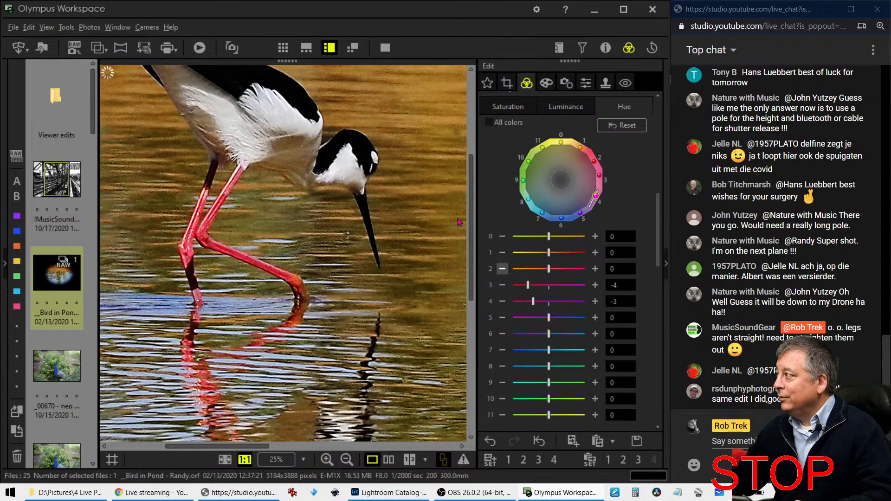
Step: Compare the edited bird photo side by side with the original, and view the edit alone in full screen
double_click(368, 210)
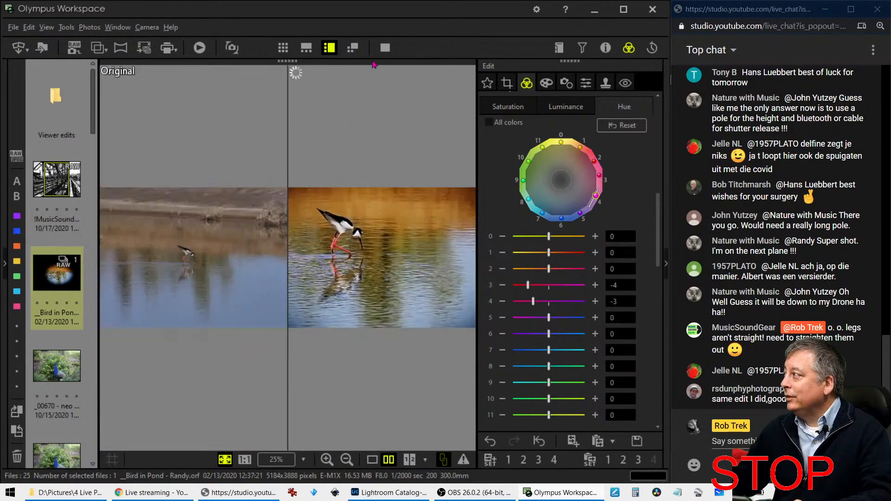
click(385, 48)
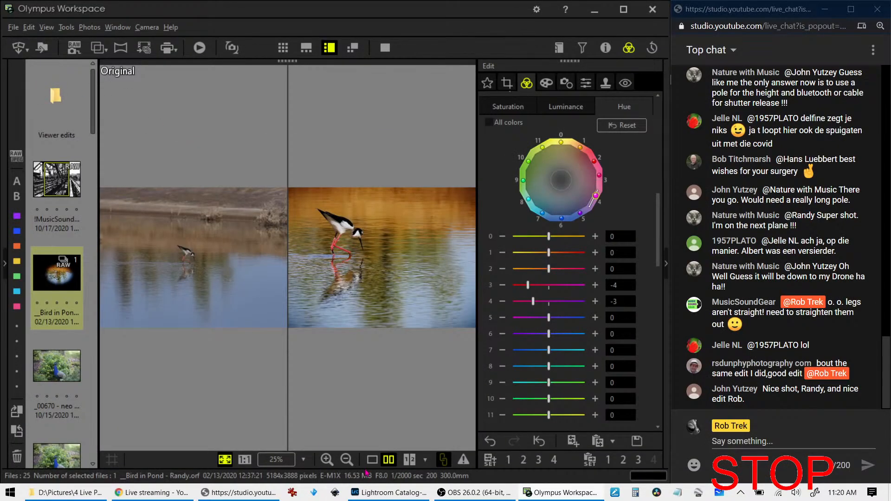
click(371, 459)
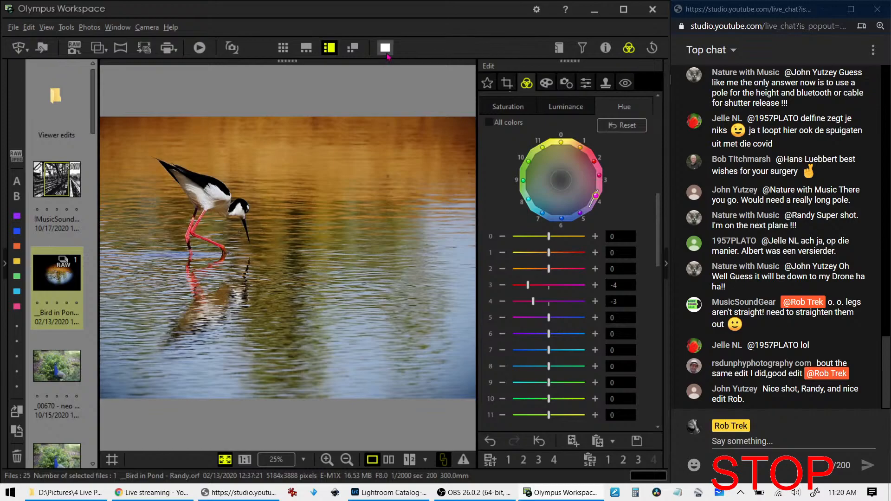
click(385, 48)
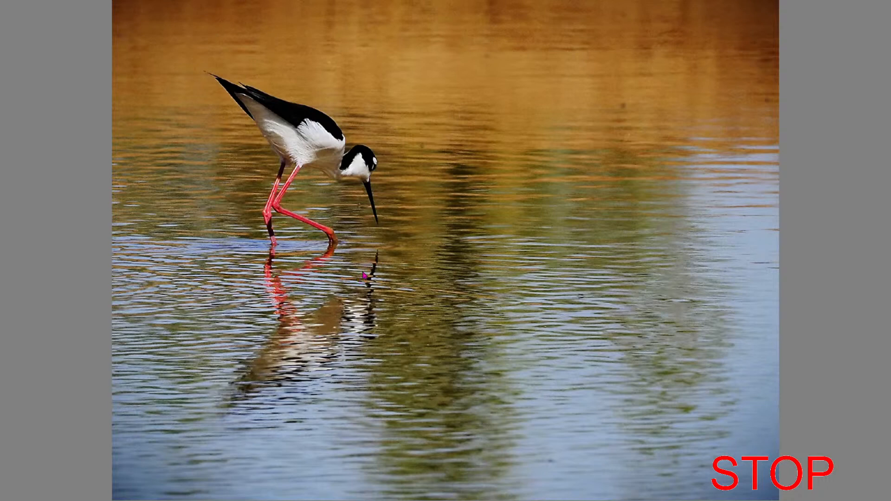
key(Escape)
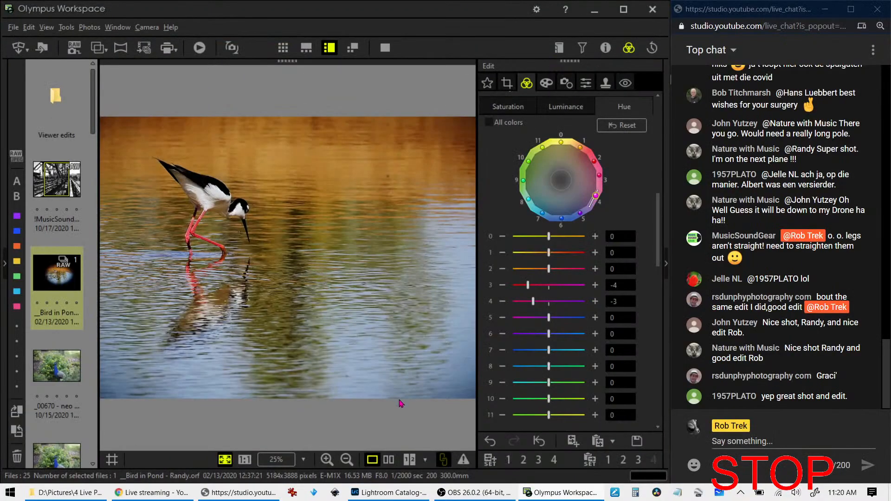
Step: Open the peacock photo "_00670 - neo bluepill(1).tif" and examine its Exif properties and its detail at 1:1
click(64, 375)
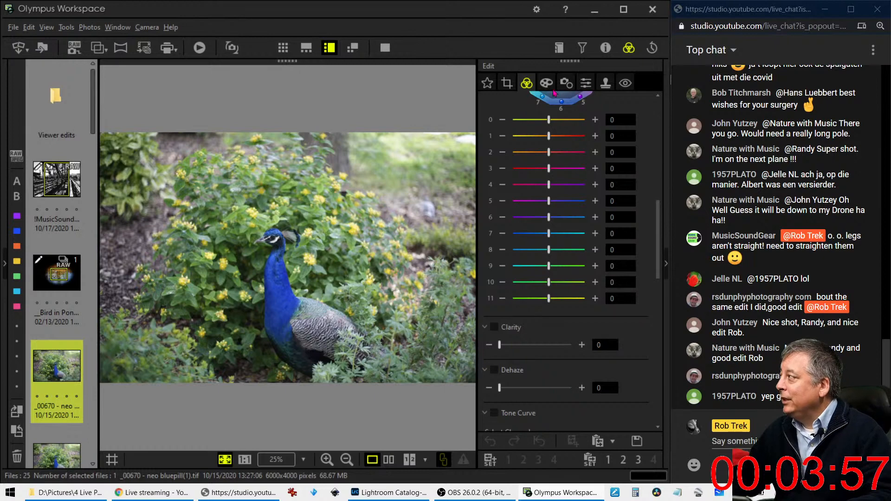
click(605, 49)
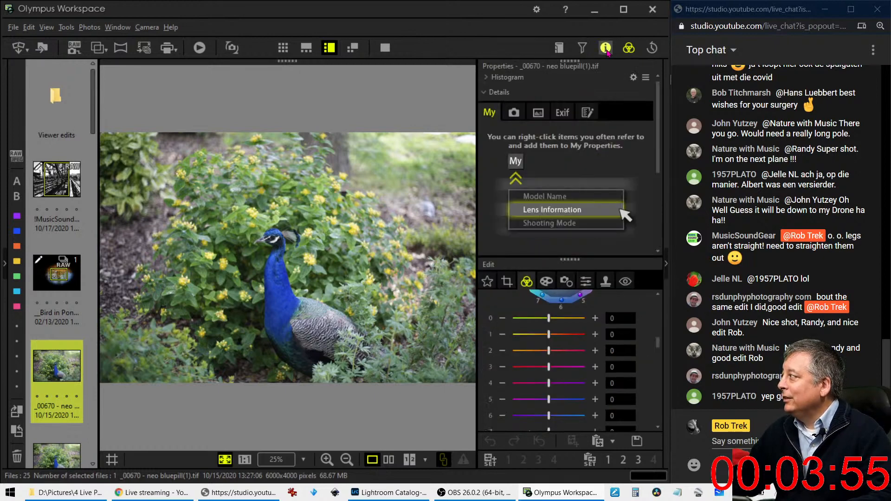
click(559, 111)
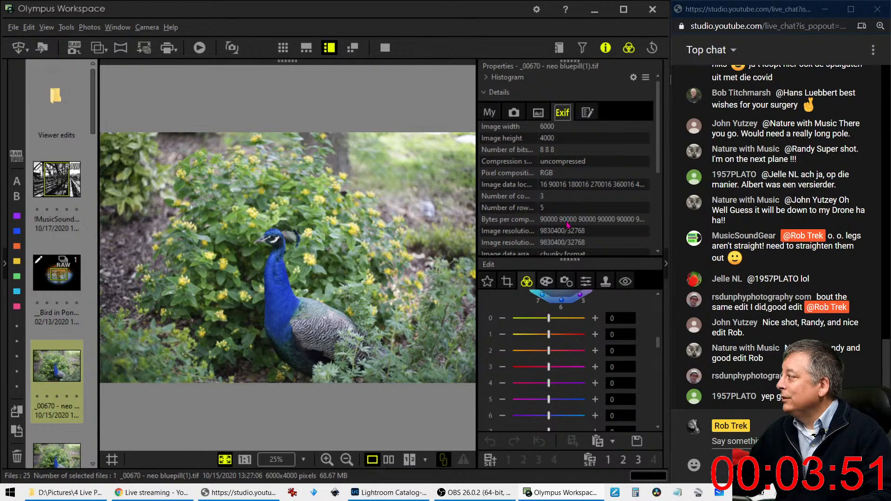
scroll(567, 225, down, 3)
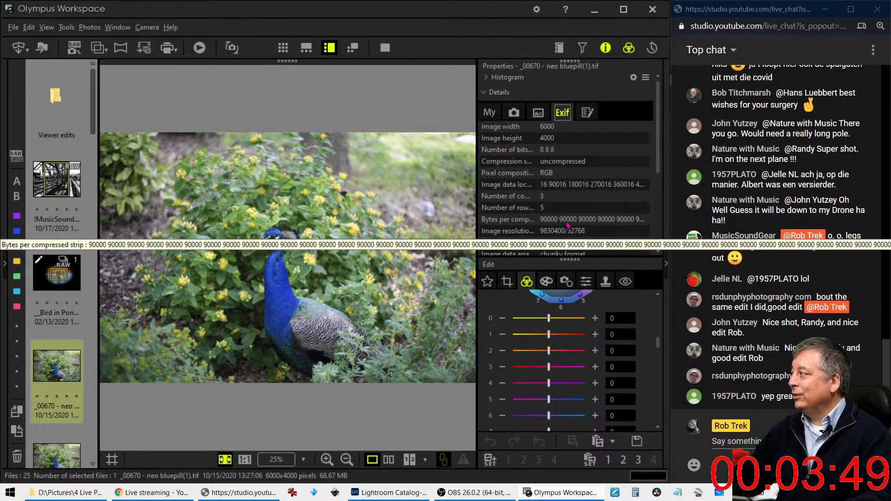
click(605, 48)
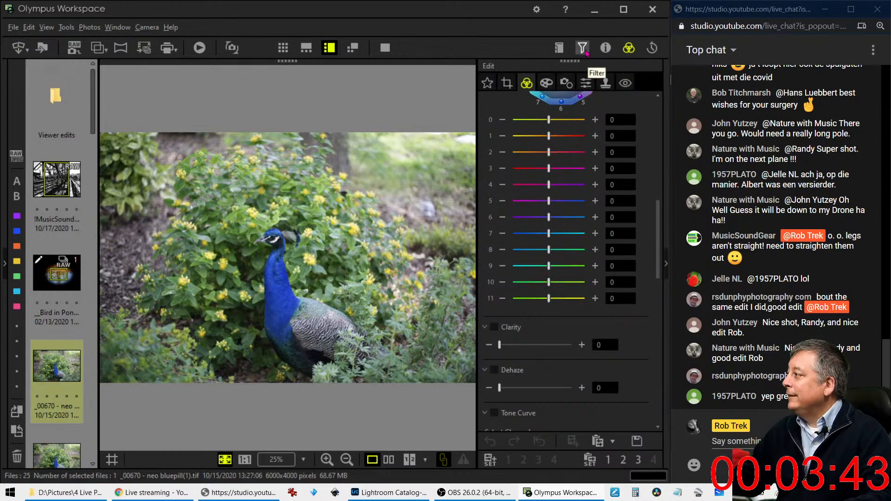
click(375, 150)
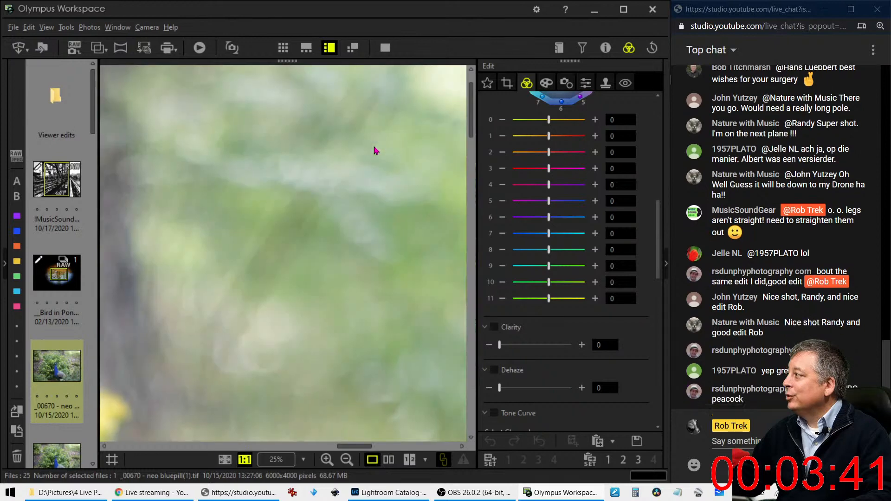
click(338, 199)
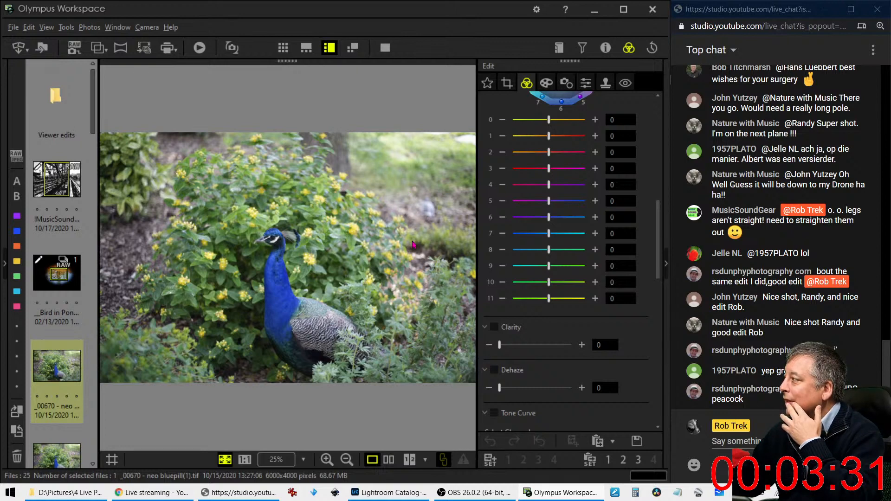
Step: Crop the peacock photo at a 4:3 ratio to about 4318 x 3240 pixels, trimming its upper and right areas
click(507, 84)
click(526, 149)
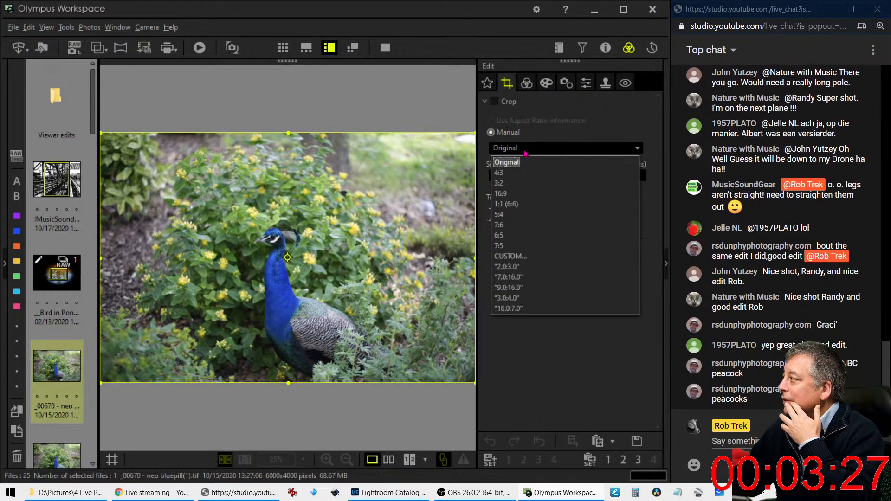
click(499, 173)
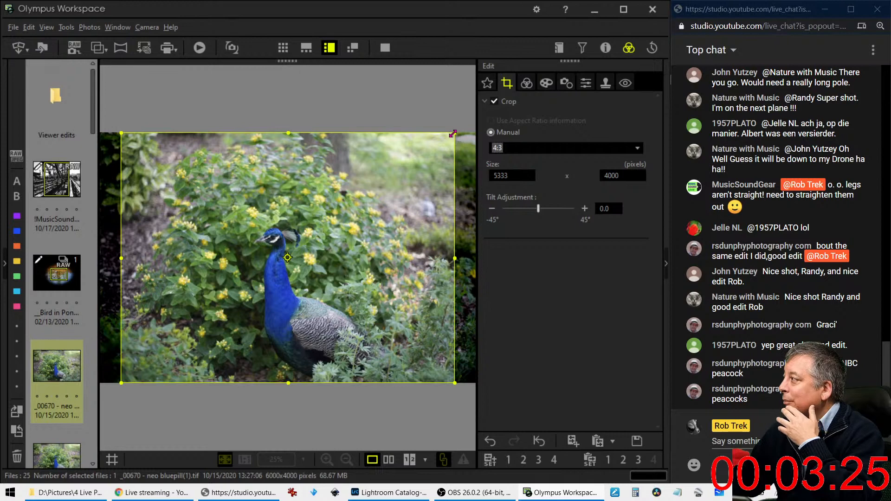
drag(452, 134, 392, 181)
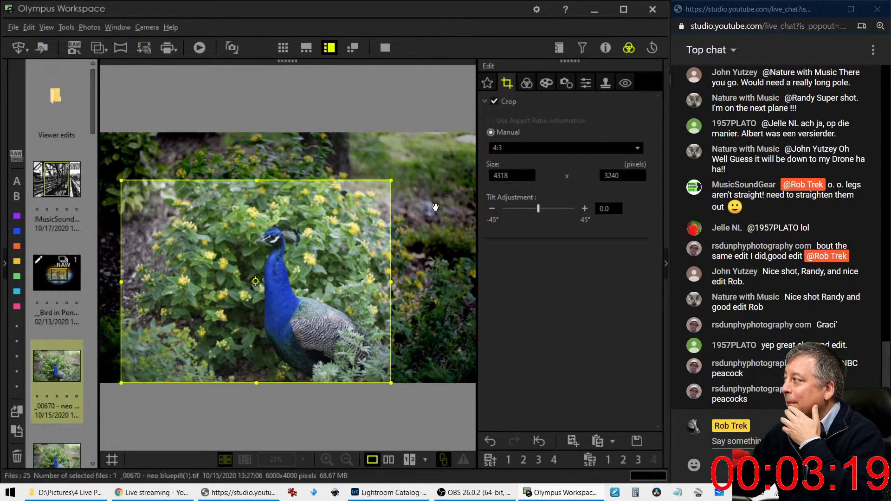
click(527, 84)
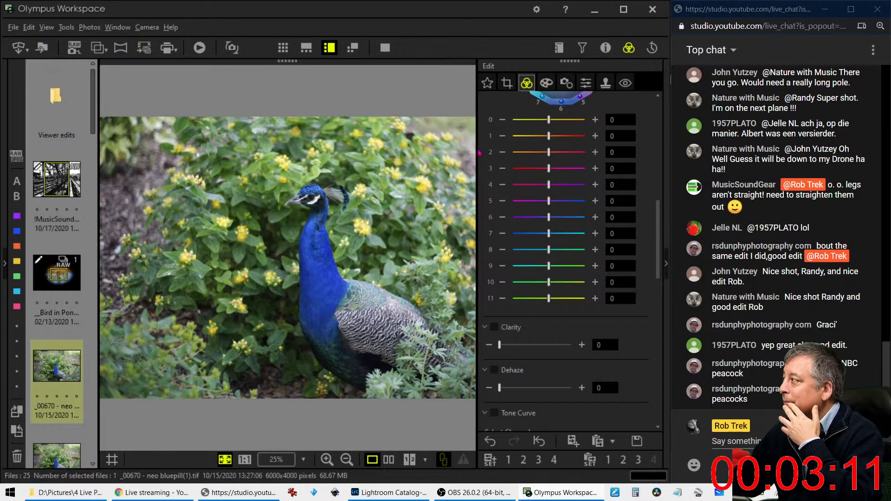
Step: Shift the crop frame slightly to the right over the photo to rebalance the space around the peacock
click(506, 82)
drag(343, 221, 343, 243)
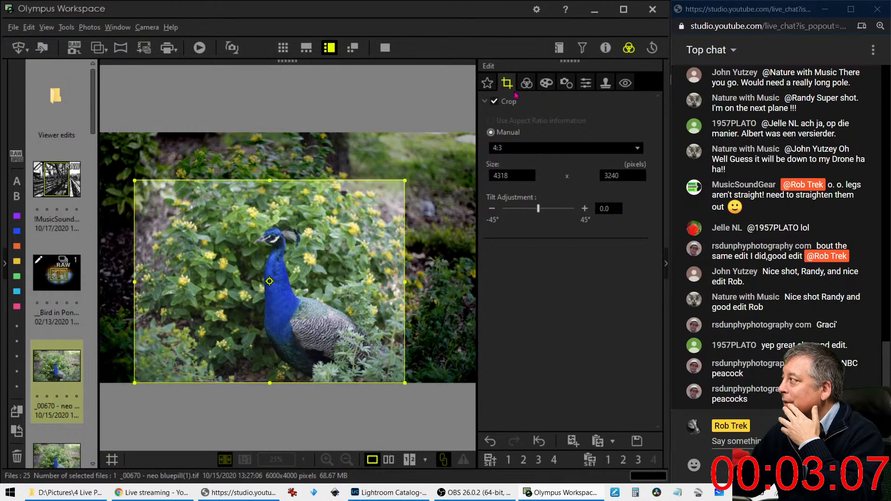
drag(354, 199, 361, 199)
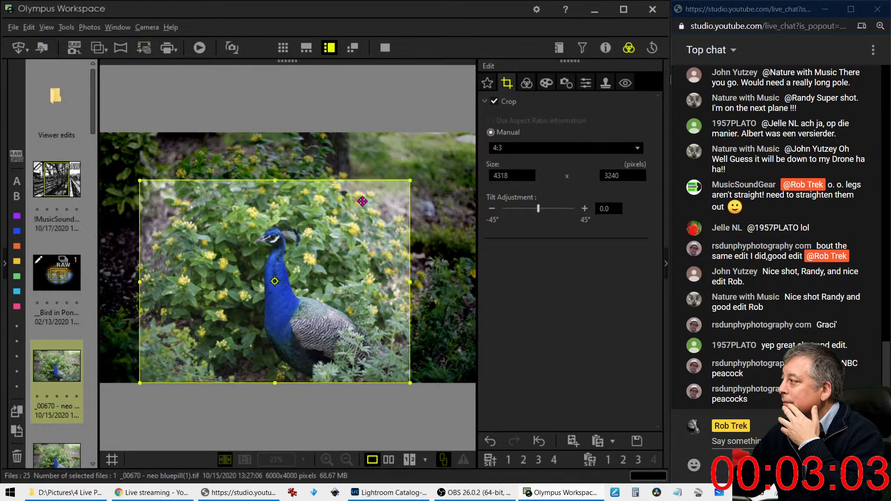
click(525, 86)
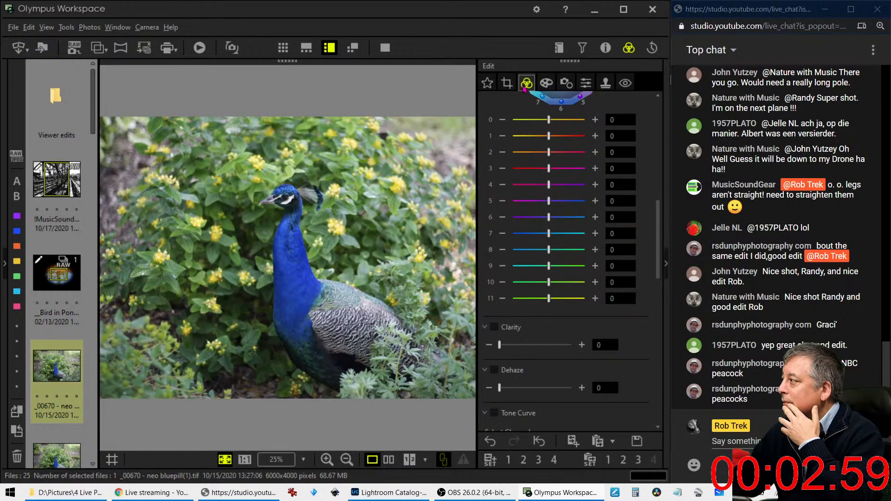
click(509, 84)
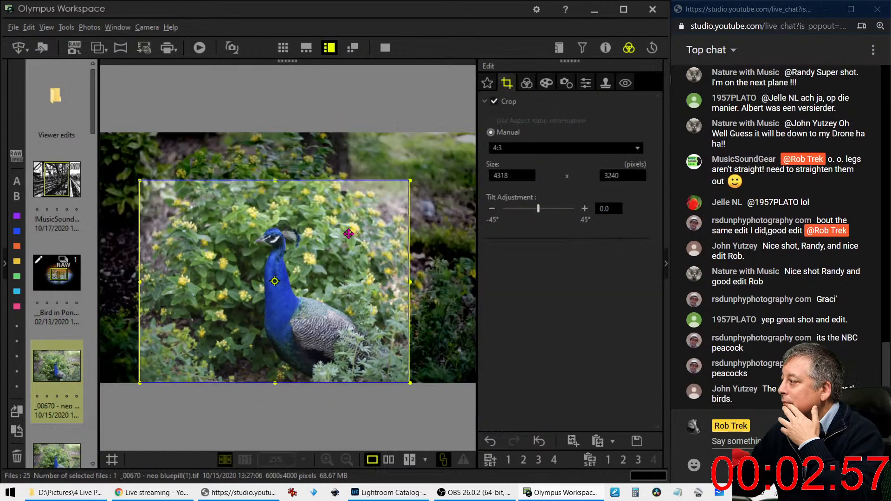
drag(351, 233, 343, 234)
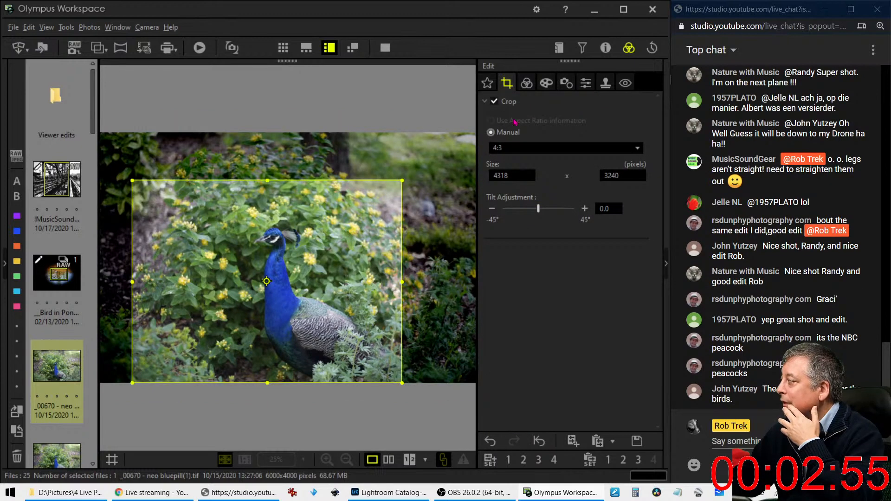
click(527, 83)
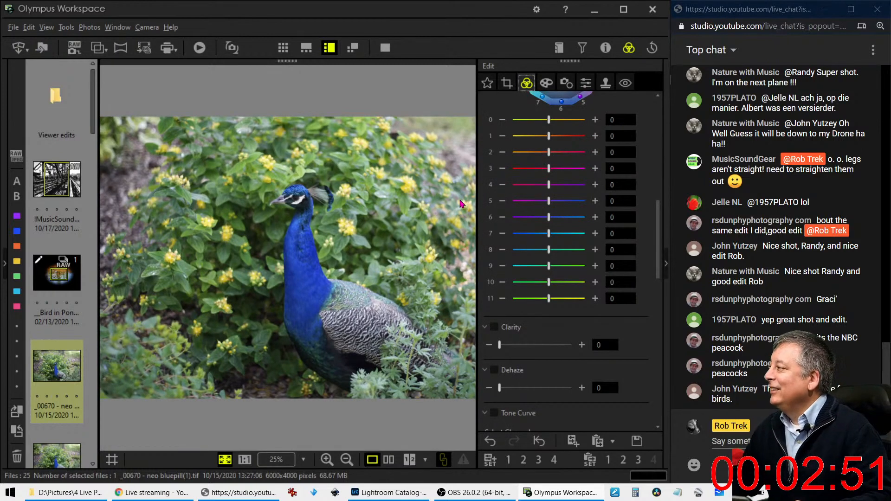
Step: Set the Sharpness to 7, judging the detail of the peacock's head and neck at 1:1, and return to the whole photo
click(304, 269)
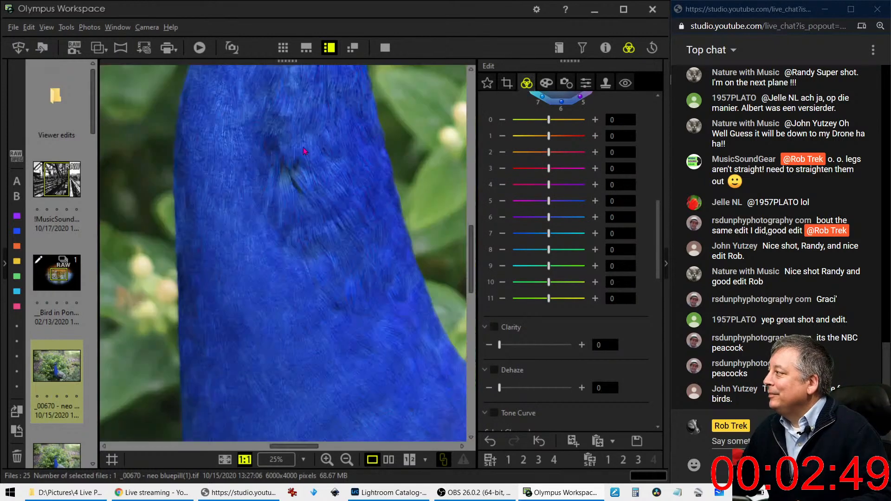
drag(304, 151, 302, 279)
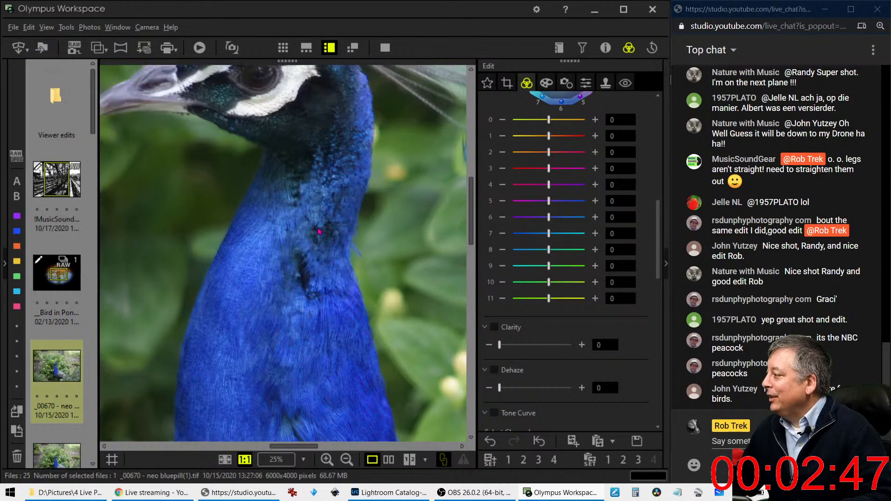
drag(320, 219, 313, 248)
drag(326, 191, 338, 236)
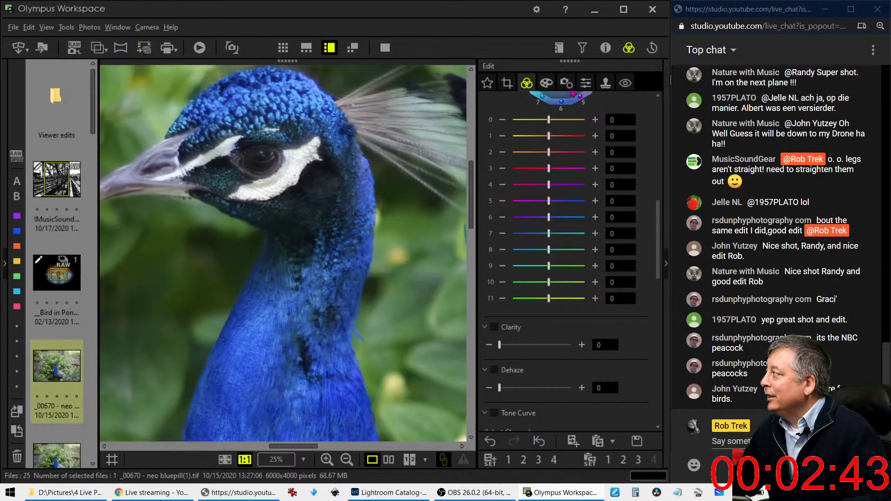
click(586, 84)
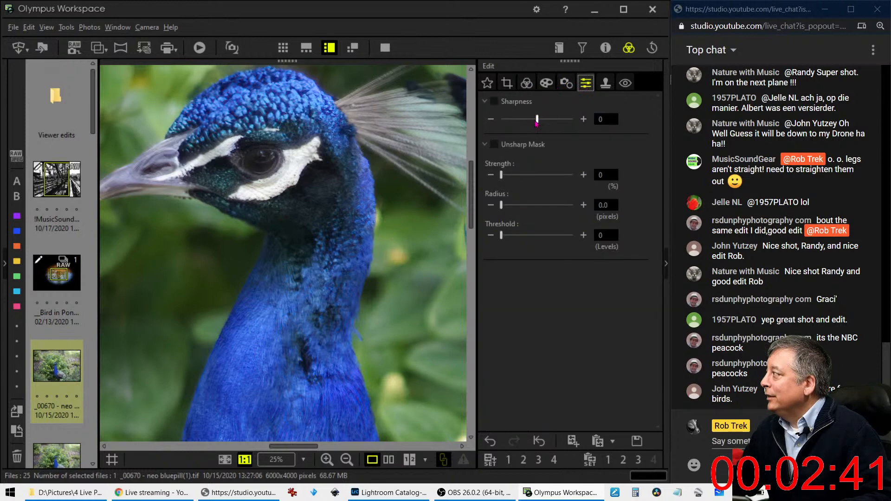
drag(537, 120, 664, 137)
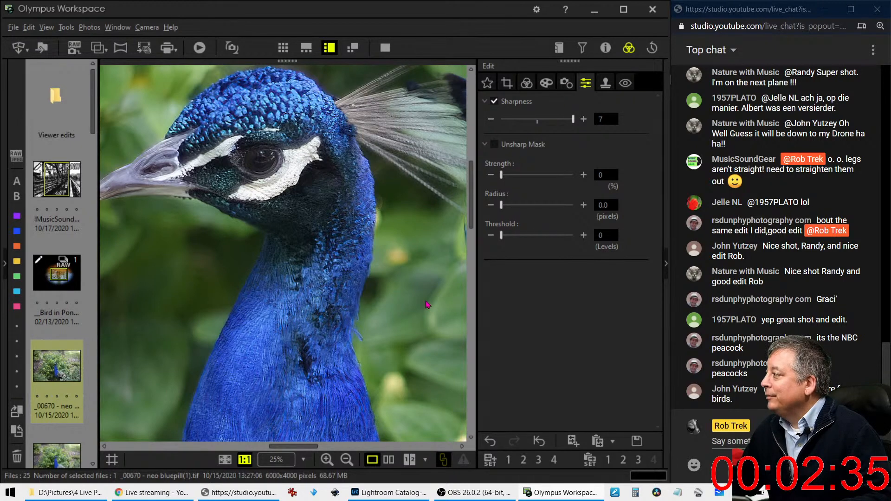
click(546, 83)
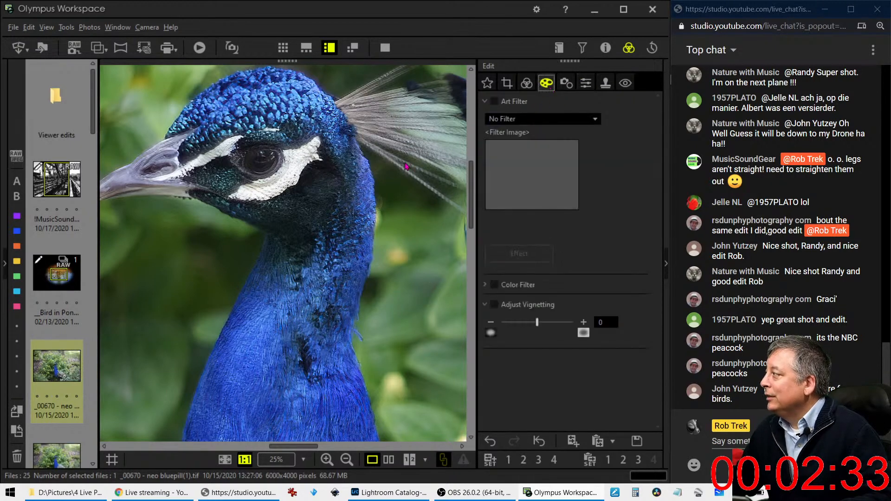
double_click(425, 160)
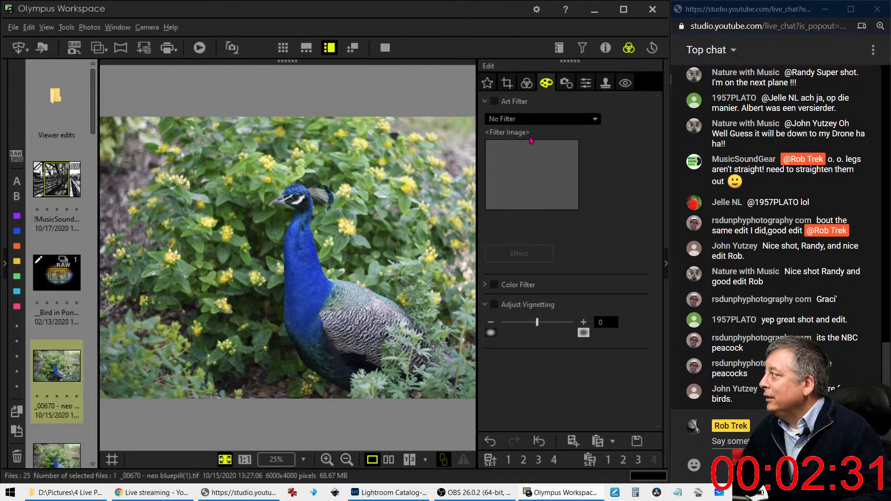
Step: Warm the peacock photo by setting the blue-amber shift of the custom white balance to 1.0
click(534, 91)
scroll(545, 292, down, 3)
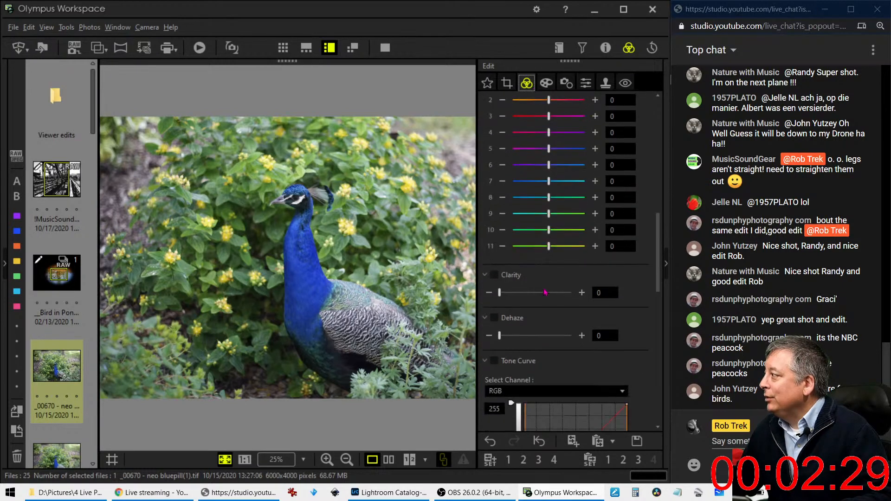
scroll(545, 293, down, 5)
scroll(545, 289, up, 5)
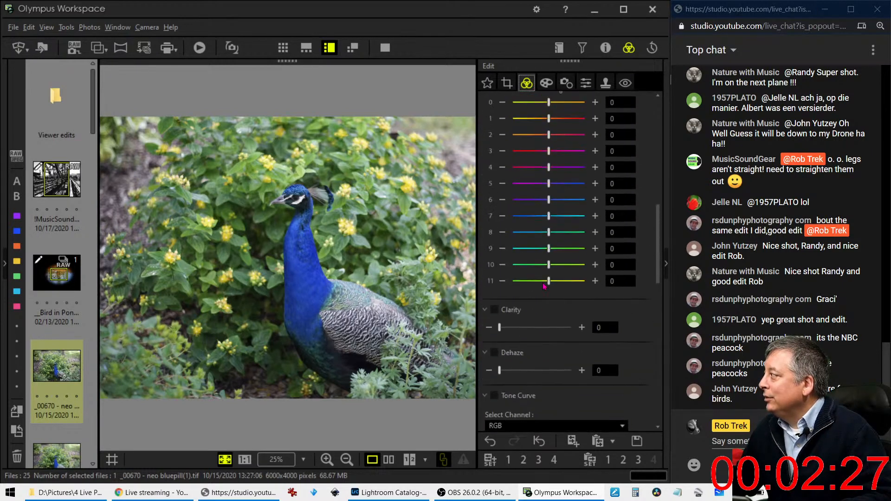
scroll(545, 285, up, 10)
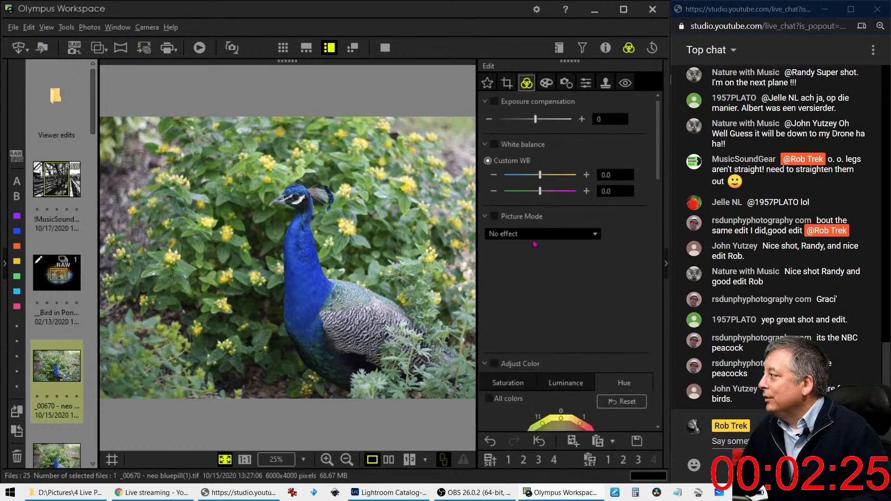
click(586, 175)
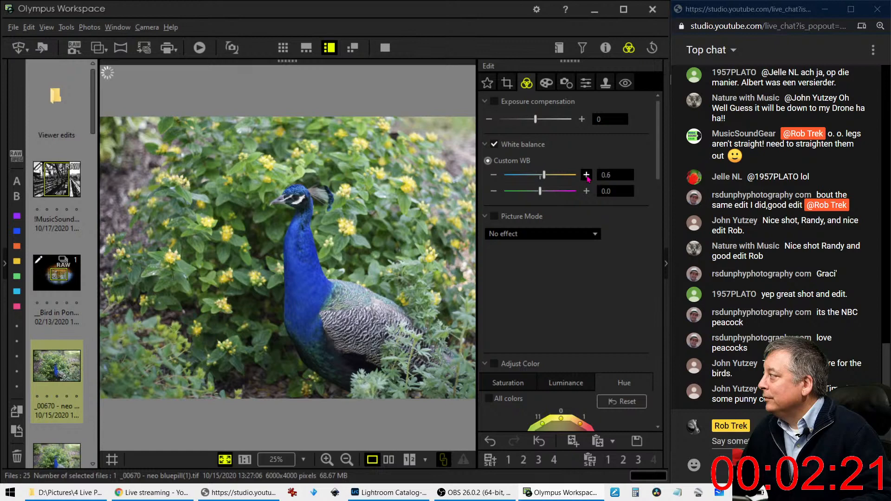
click(586, 175)
click(586, 175)
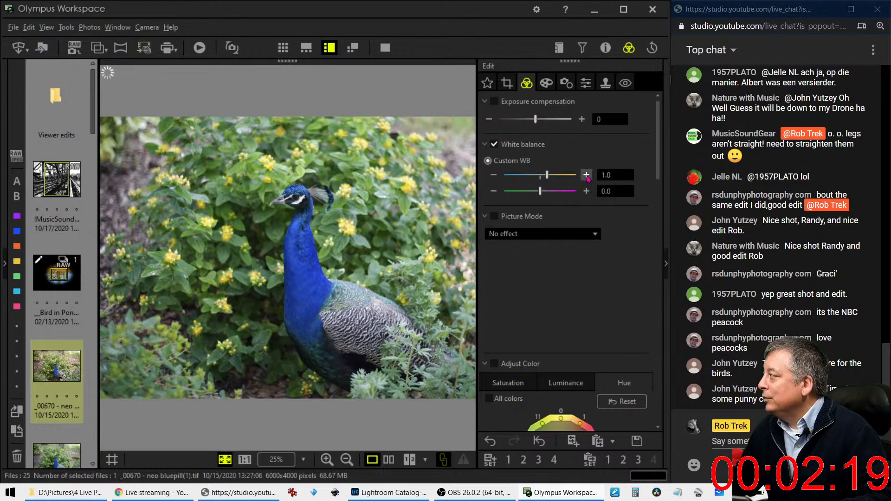
Step: Set the green-magenta shift of the custom white balance to 0.8
click(586, 191)
click(587, 191)
click(587, 191)
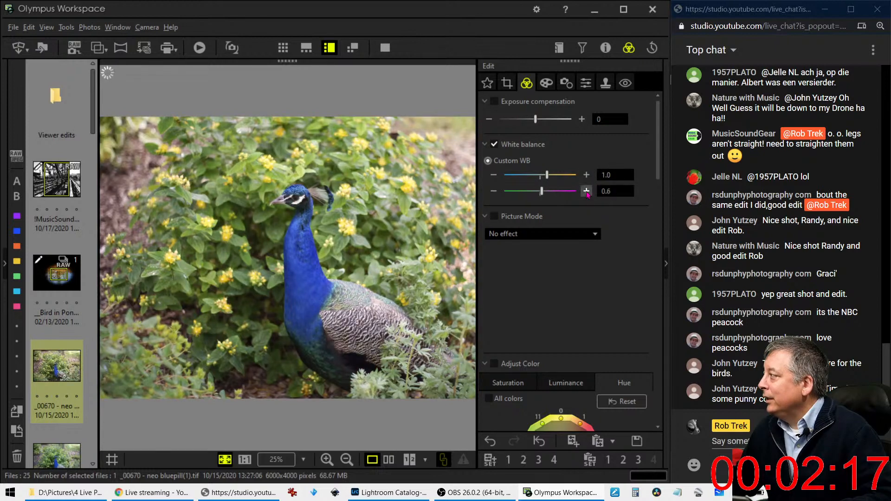
click(587, 191)
click(587, 191)
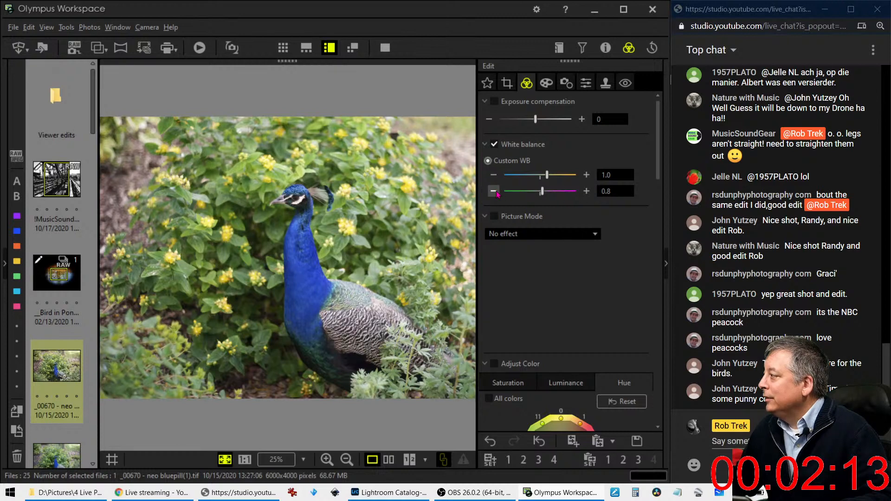
Step: Darken the deepest shadows on the RGB tone curve while anchoring its lower midtones, and set the vignetting to -8
scroll(575, 293, down, 5)
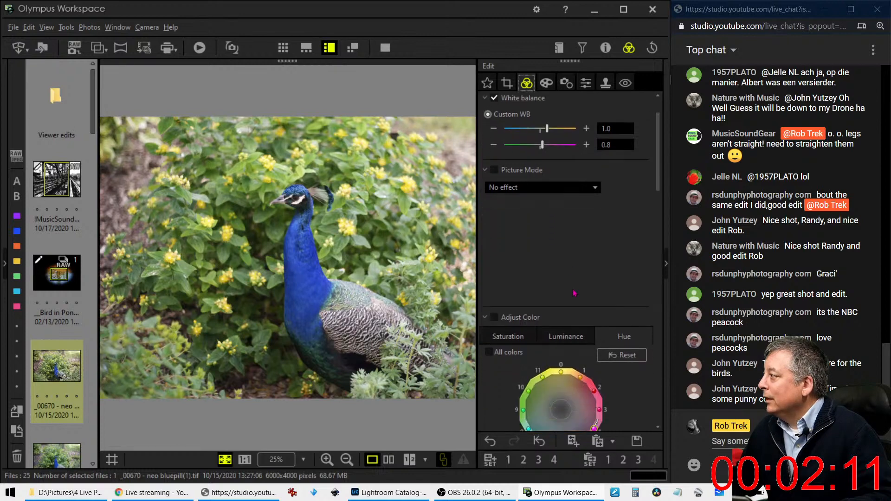
scroll(574, 291, down, 10)
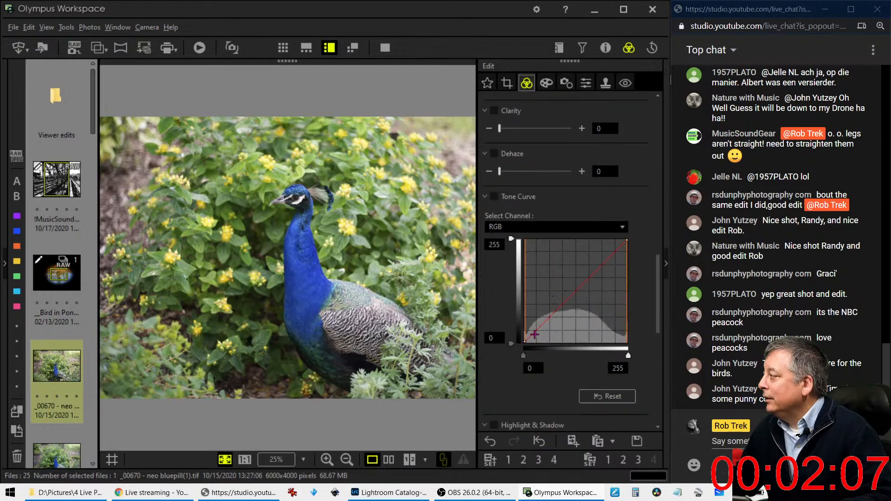
drag(535, 334, 549, 320)
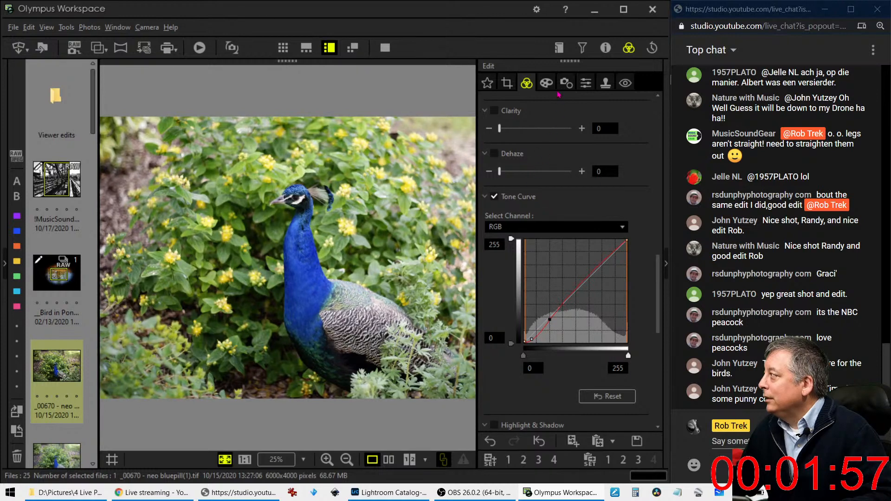
click(546, 83)
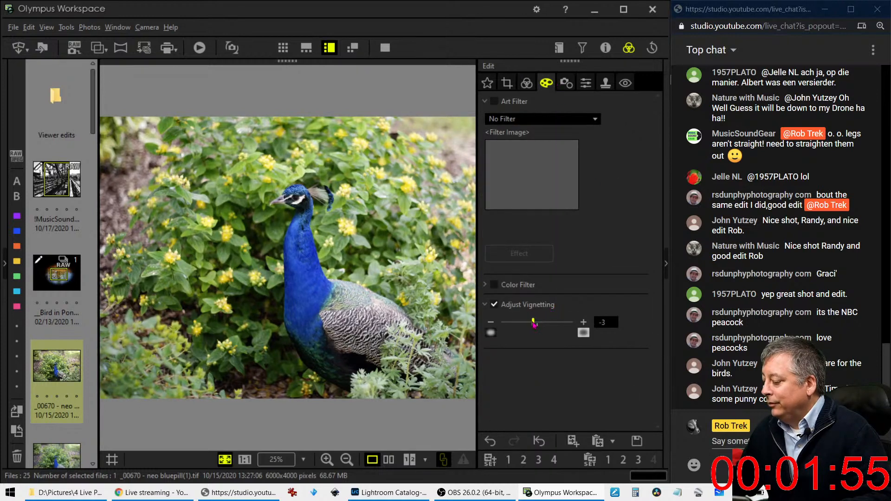
drag(534, 324, 529, 326)
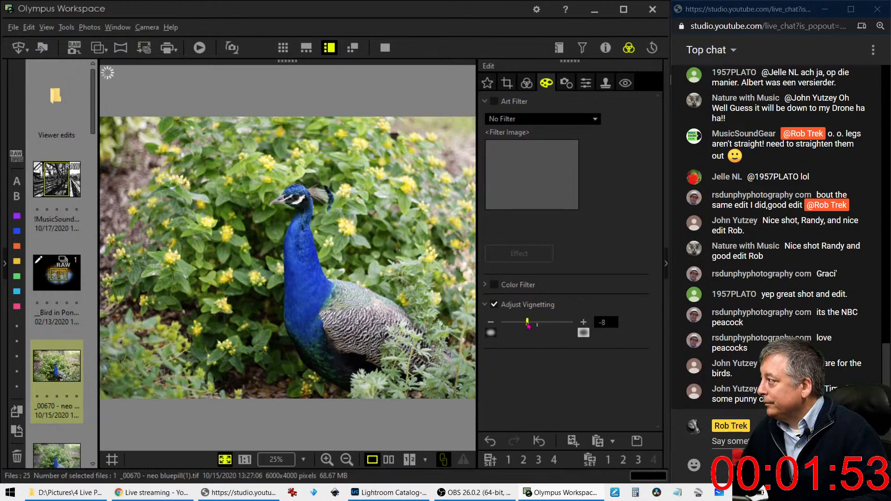
Step: Lower the luminance of the yellow and green ranges: color 0 to -4, 9 to -1, 10 to -3 and 11 to -1
click(527, 83)
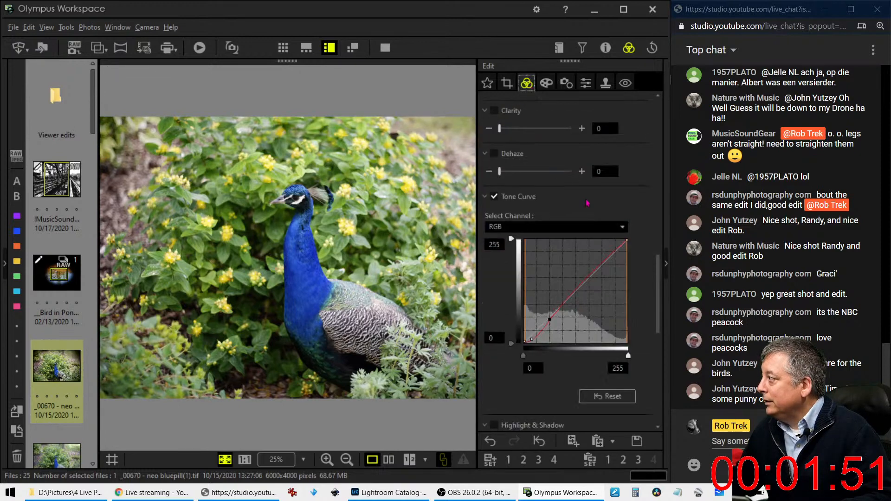
scroll(557, 188, up, 5)
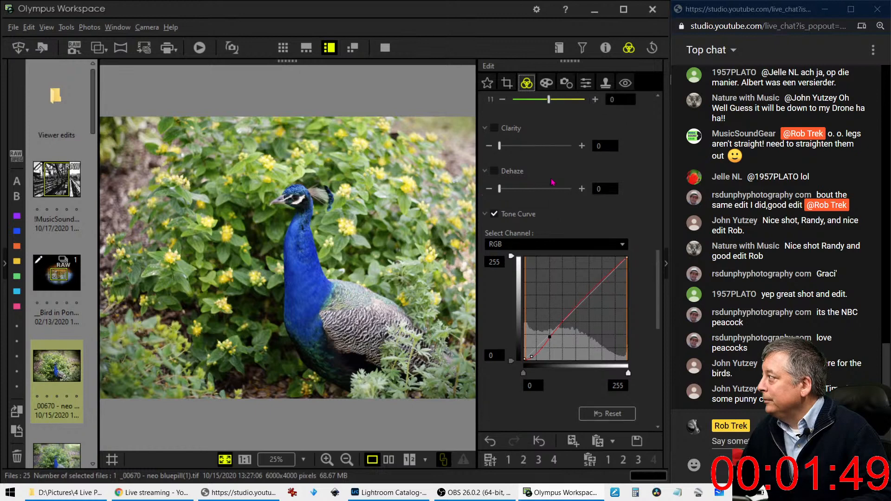
scroll(552, 186, up, 5)
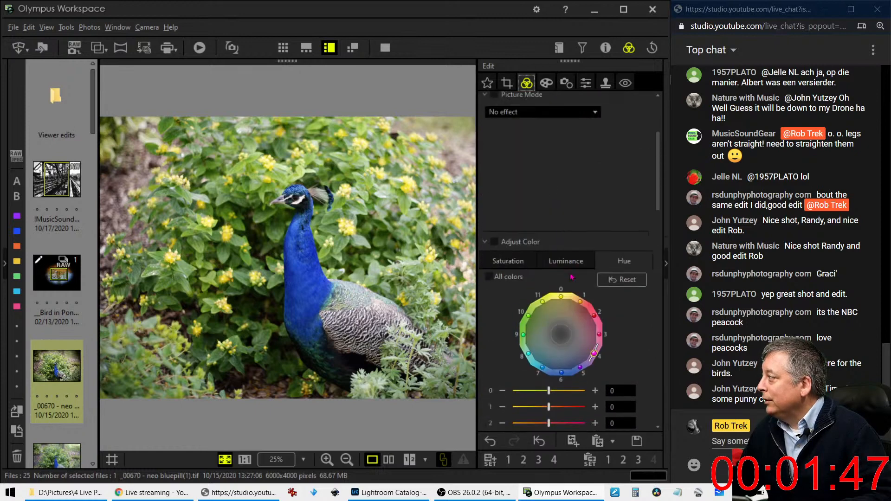
click(588, 264)
scroll(588, 268, down, 4)
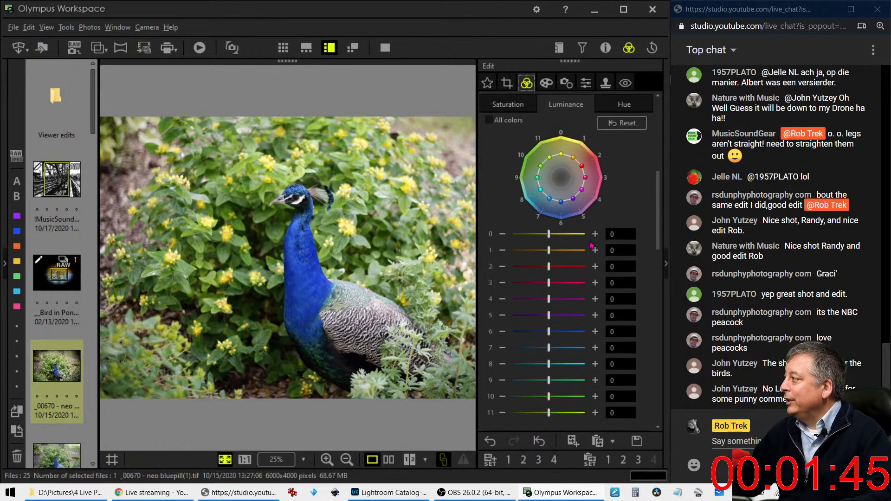
drag(548, 235, 533, 237)
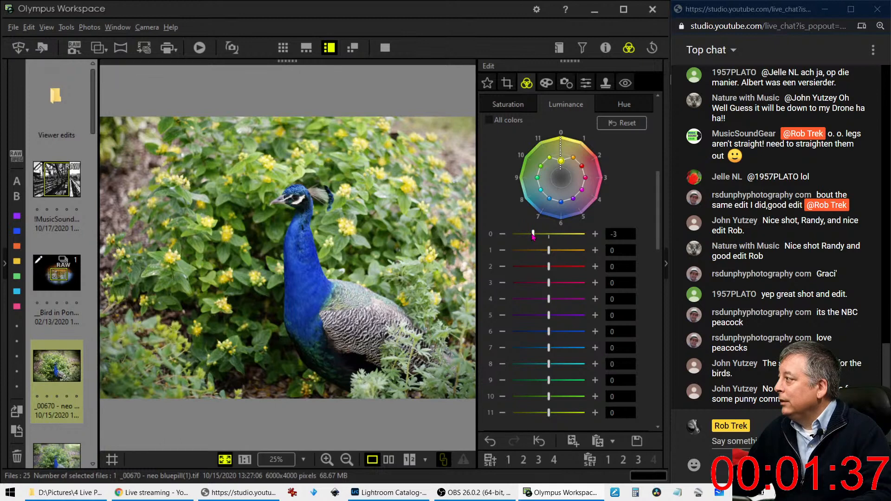
drag(533, 237, 528, 237)
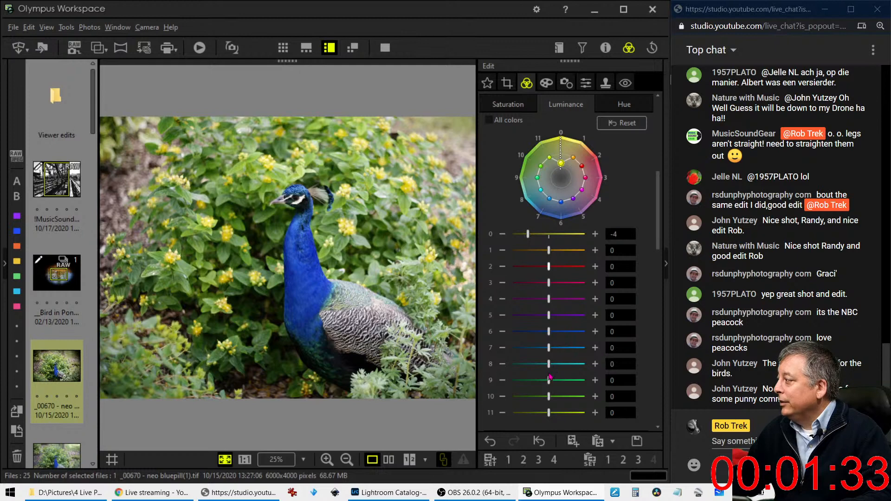
mouse_move(549, 396)
mouse_down()
mouse_move(533, 400)
mouse_move(543, 381)
mouse_up()
drag(548, 413, 544, 413)
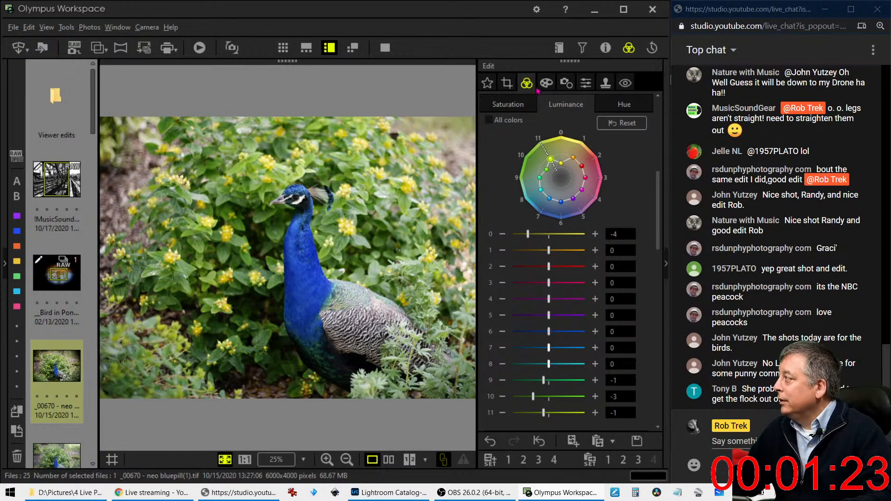
Step: Raise the saturation of the red range, color 2, to 7
double_click(528, 106)
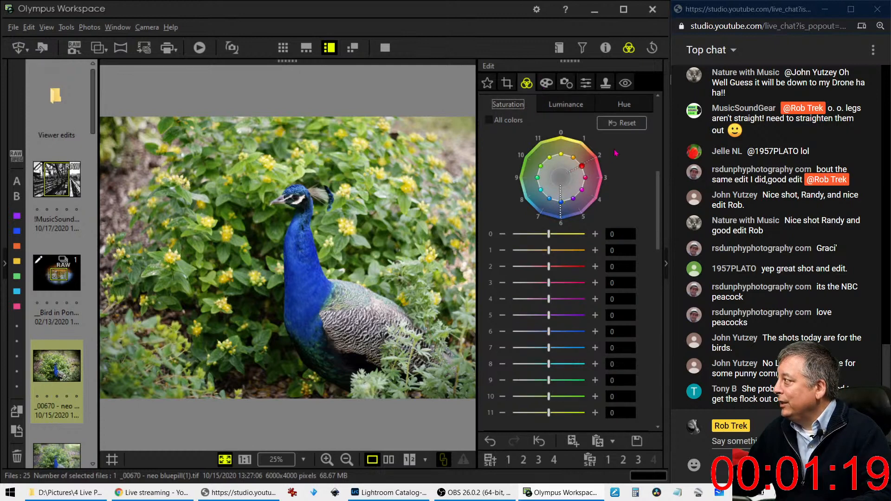
click(587, 165)
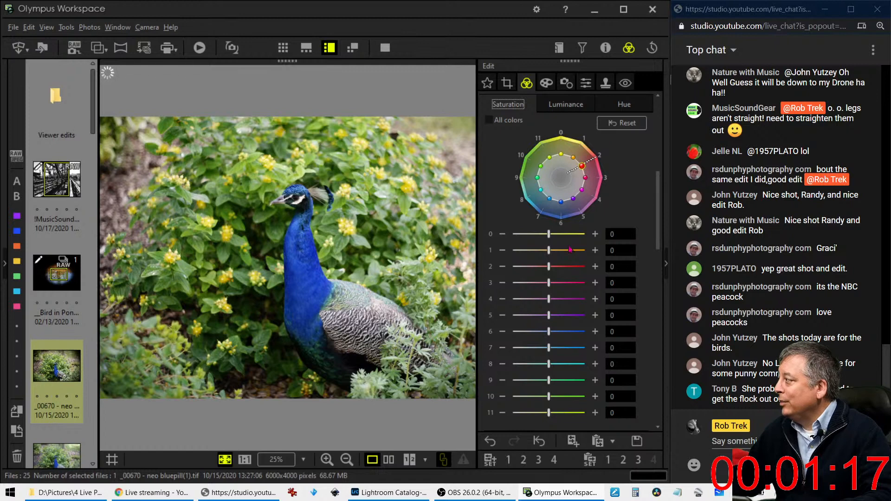
drag(549, 267, 588, 279)
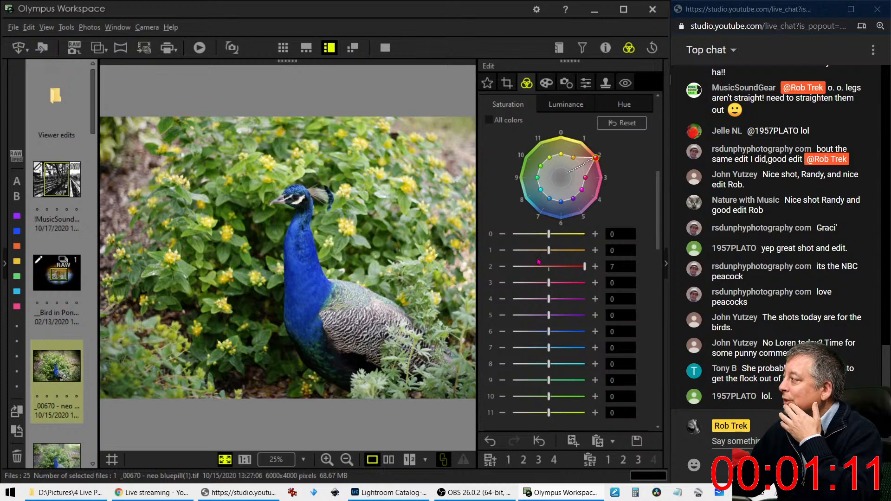
Step: Shift the flowers' hue toward orange by setting color 1 to 5, color 2 to 2 and raising color 0 above 4
click(624, 104)
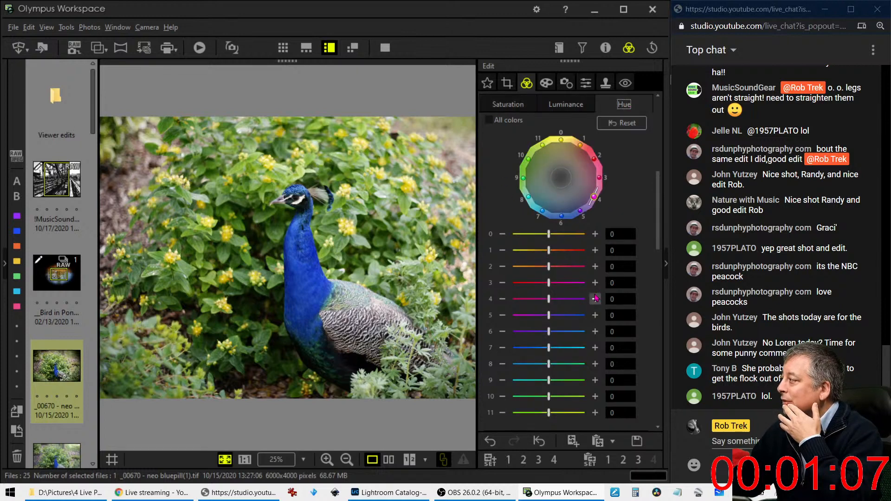
drag(552, 253, 552, 253)
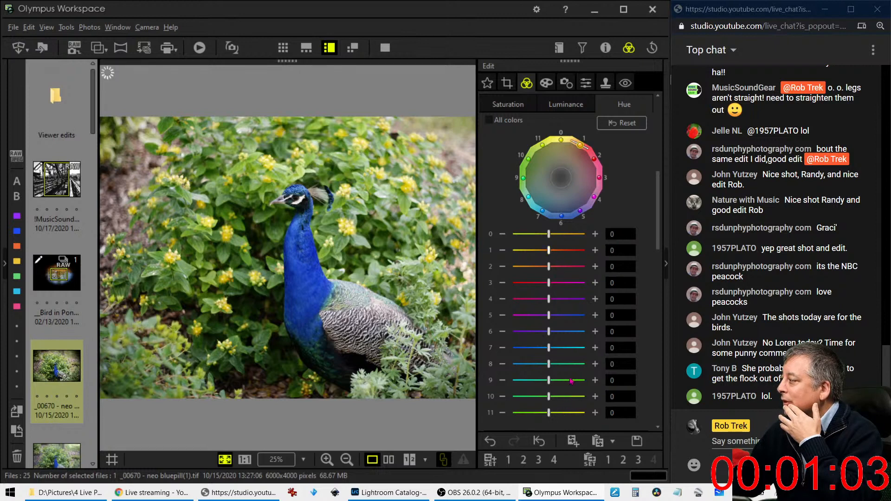
scroll(570, 381, down, 1)
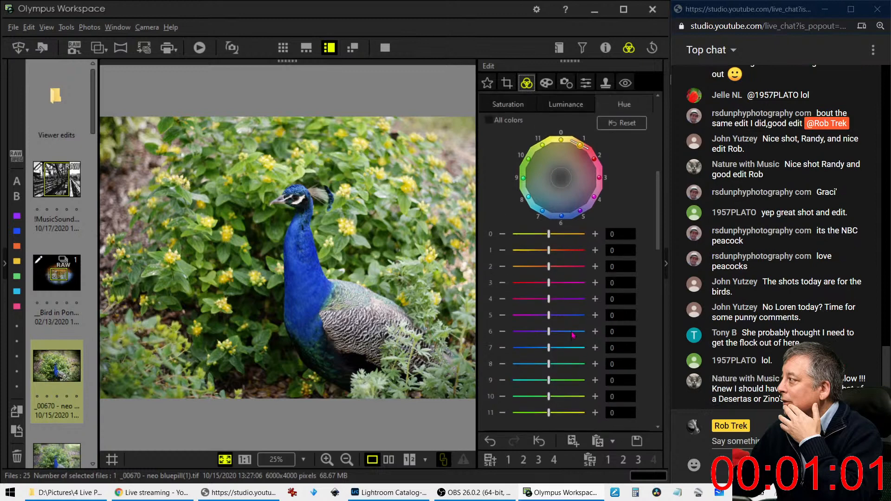
scroll(572, 325, up, 1)
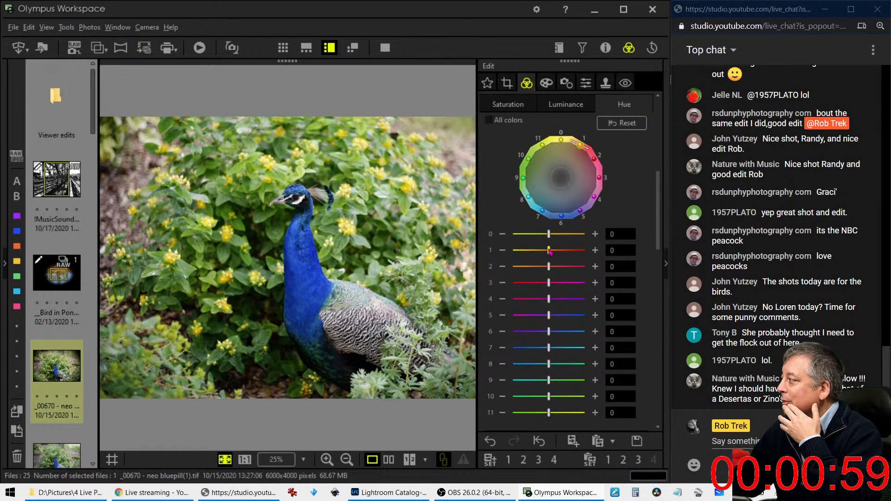
mouse_move(548, 251)
mouse_down()
mouse_move(563, 252)
mouse_move(564, 240)
mouse_up()
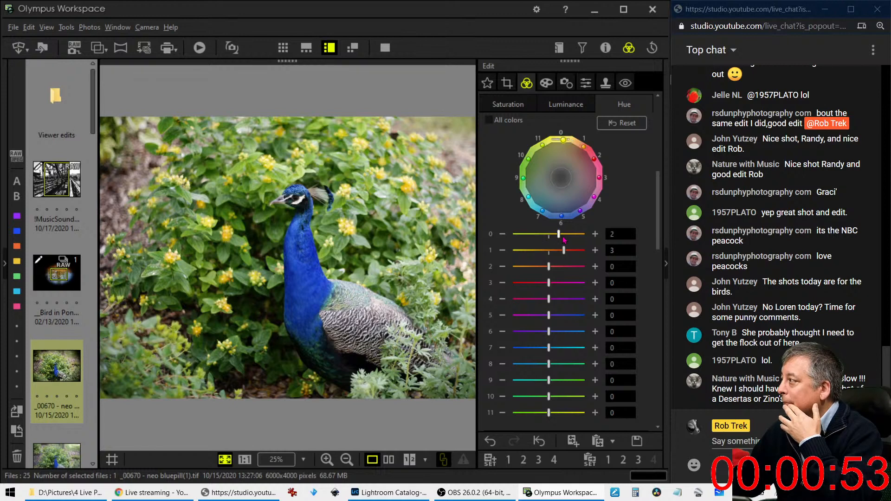
mouse_move(564, 240)
mouse_down()
mouse_move(574, 241)
mouse_move(574, 253)
mouse_up()
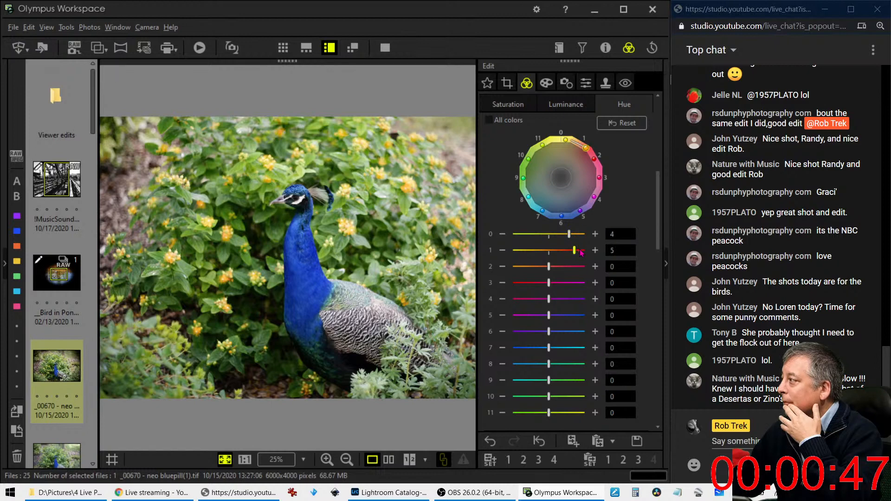
drag(579, 251, 576, 251)
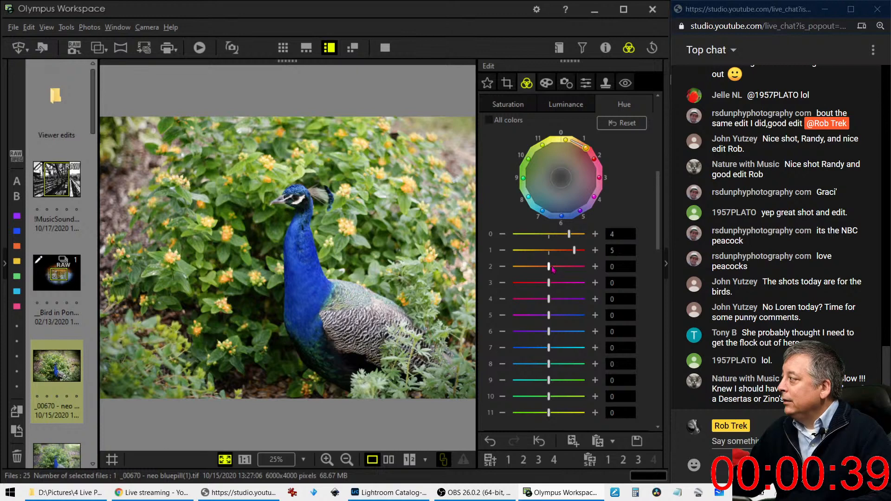
drag(553, 268, 561, 269)
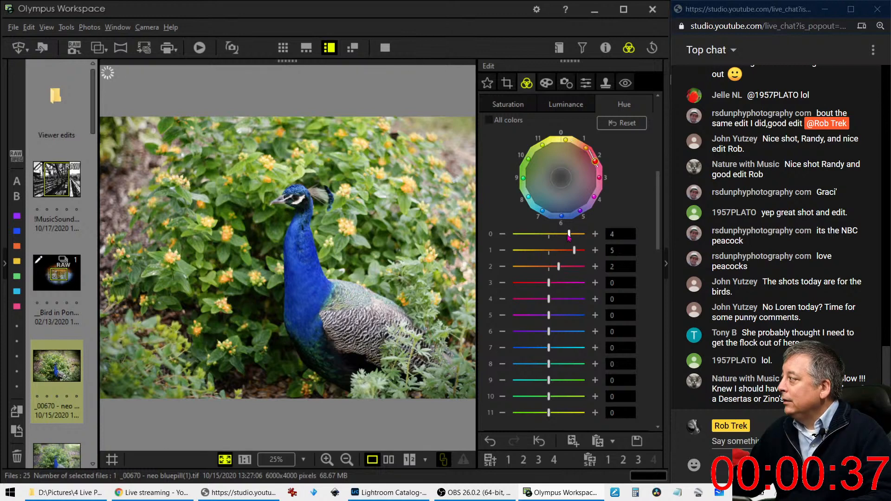
drag(569, 236, 579, 236)
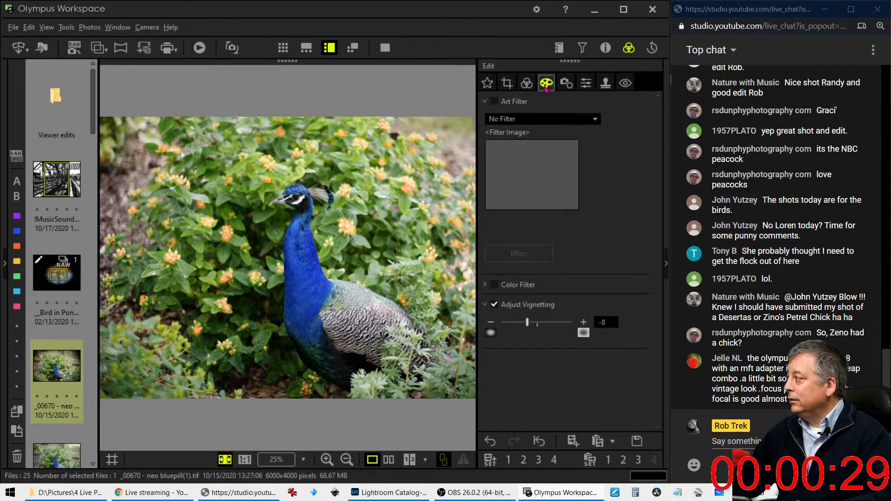
Step: Strengthen the dark vignetting to -18, checking the peacock's head at 1:1 along the way
drag(528, 326, 521, 323)
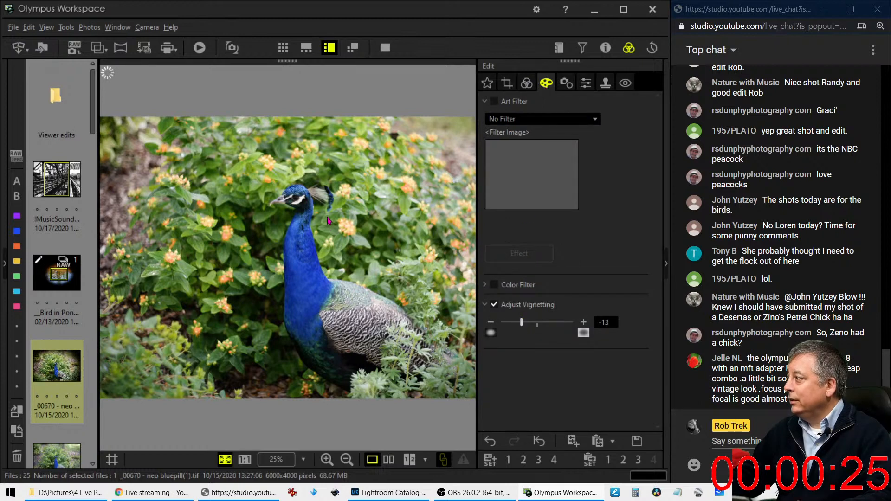
click(302, 201)
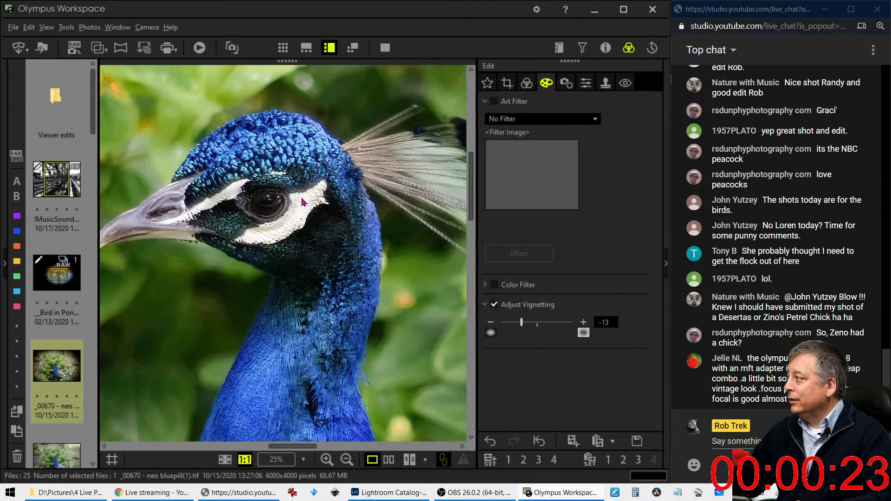
click(303, 202)
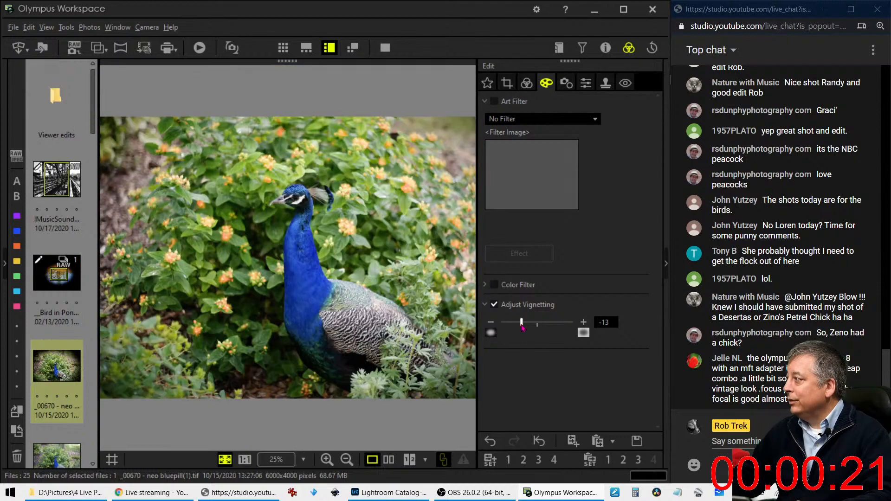
drag(522, 326, 516, 327)
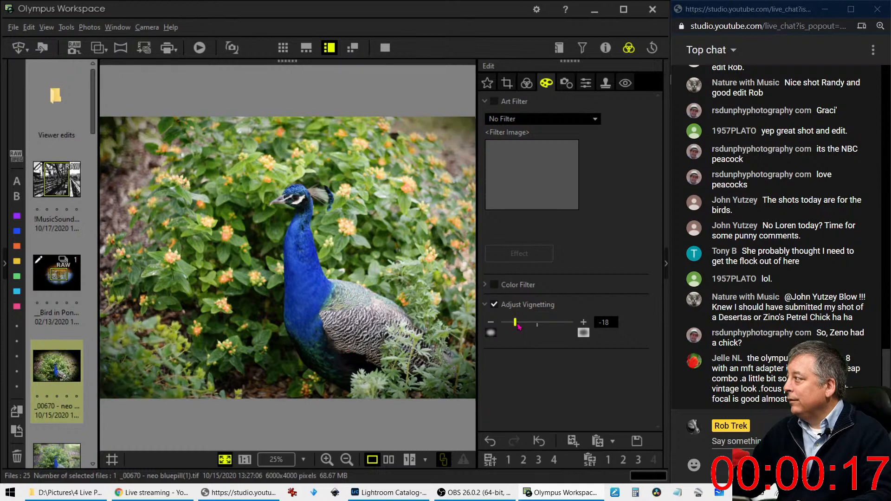
Step: Ease the peacock photo's dark vignetting to -15 and compare the edit side by side with the original at full screen
drag(519, 327, 522, 327)
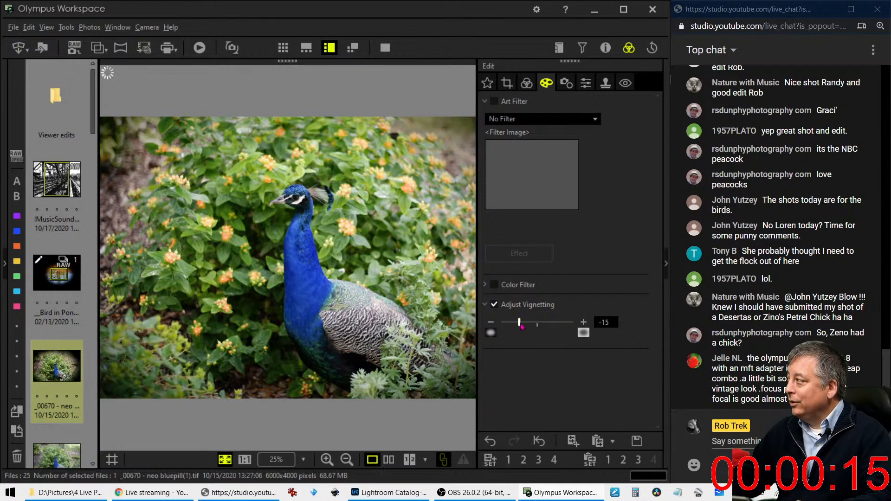
click(388, 461)
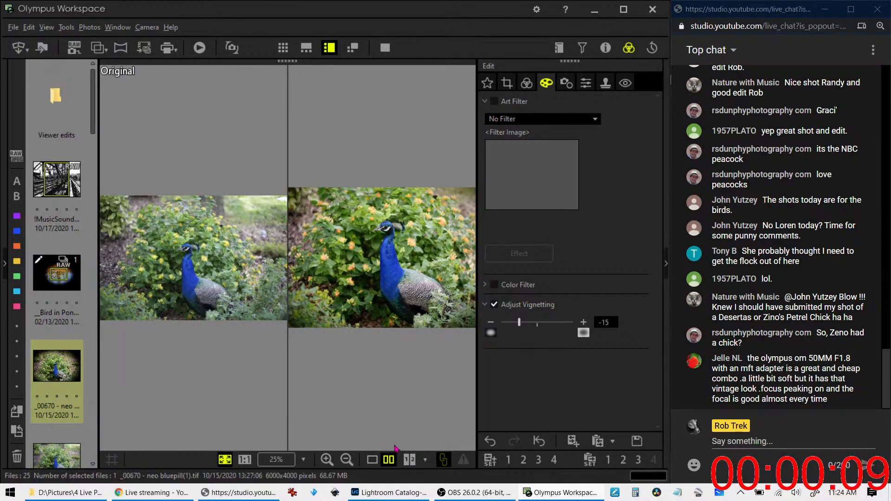
click(386, 48)
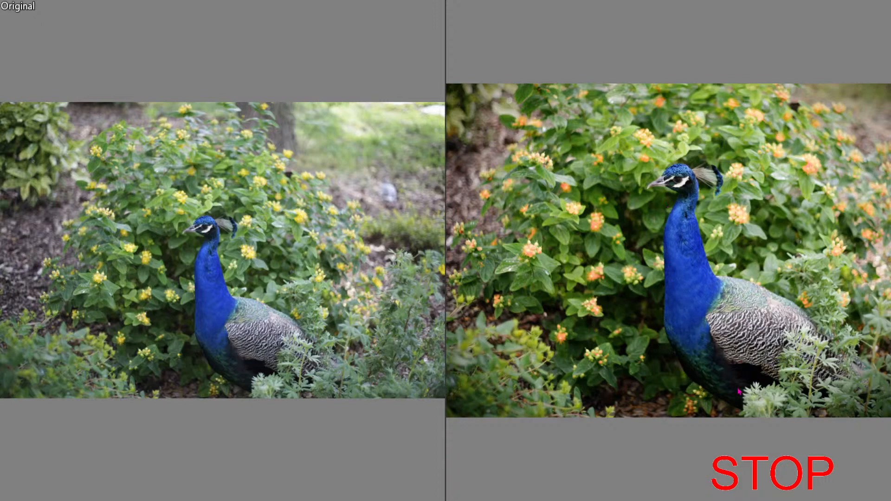
Step: Examine the peacock's head and neck at 1:1 in both versions, and return to the single edited view
click(680, 181)
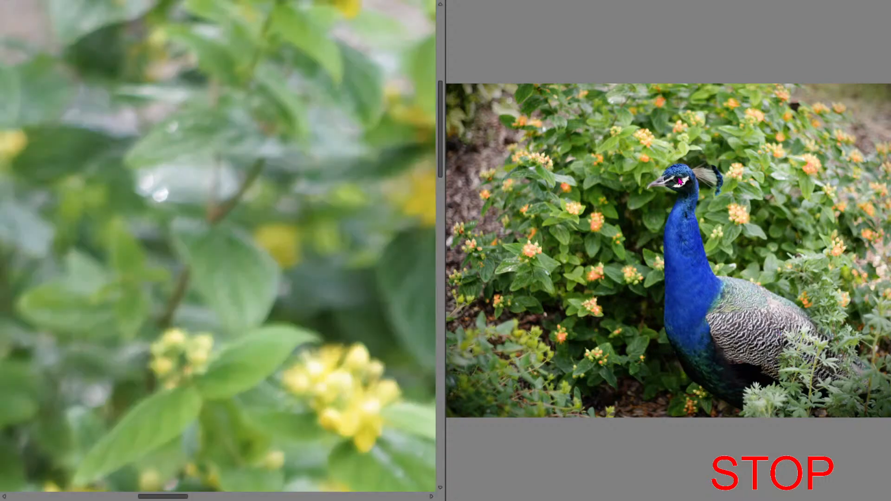
drag(733, 437, 656, 244)
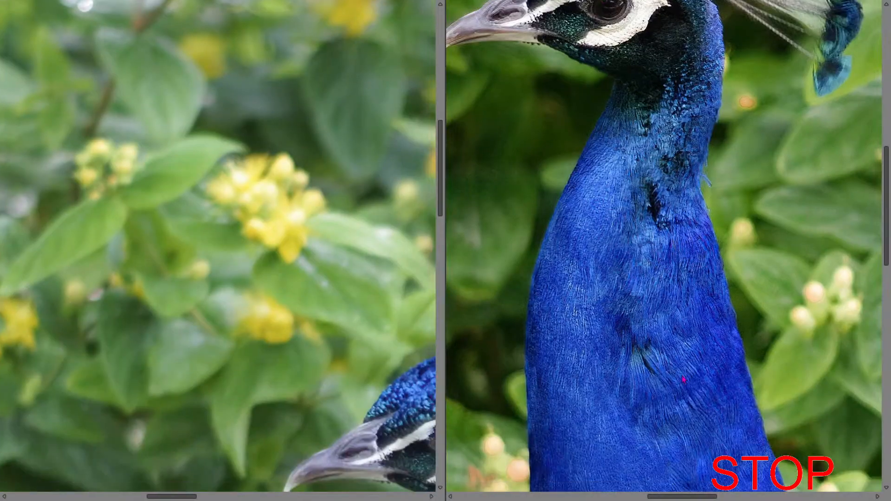
drag(682, 376, 639, 262)
drag(646, 313, 507, 275)
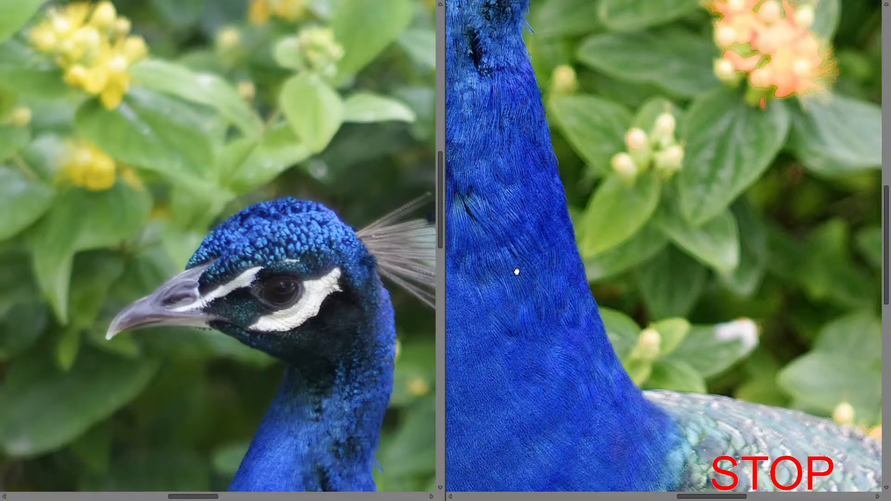
drag(517, 271, 556, 244)
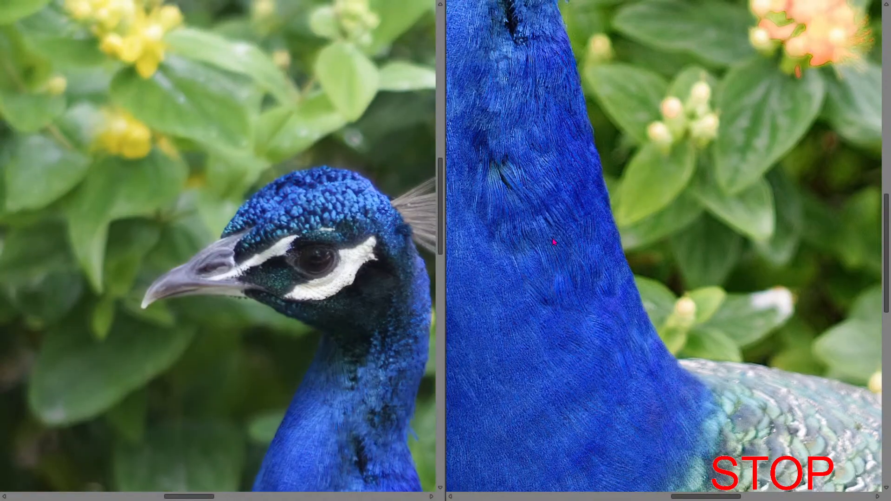
double_click(557, 244)
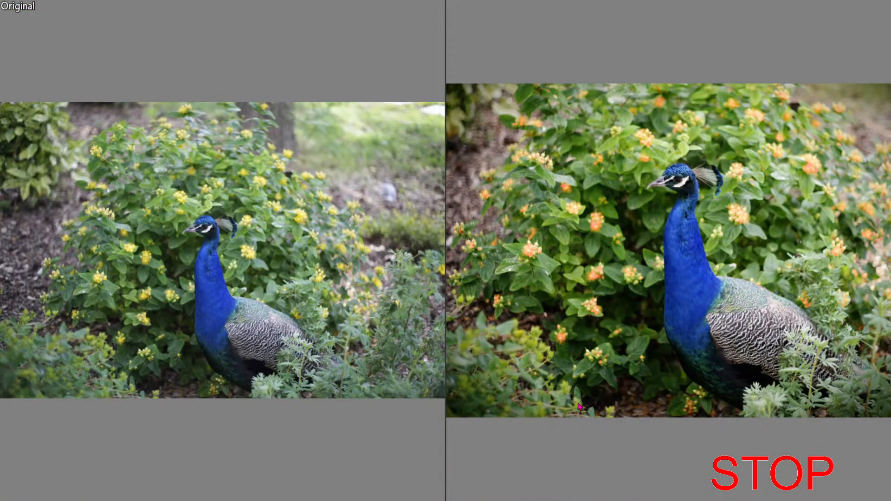
key(Escape)
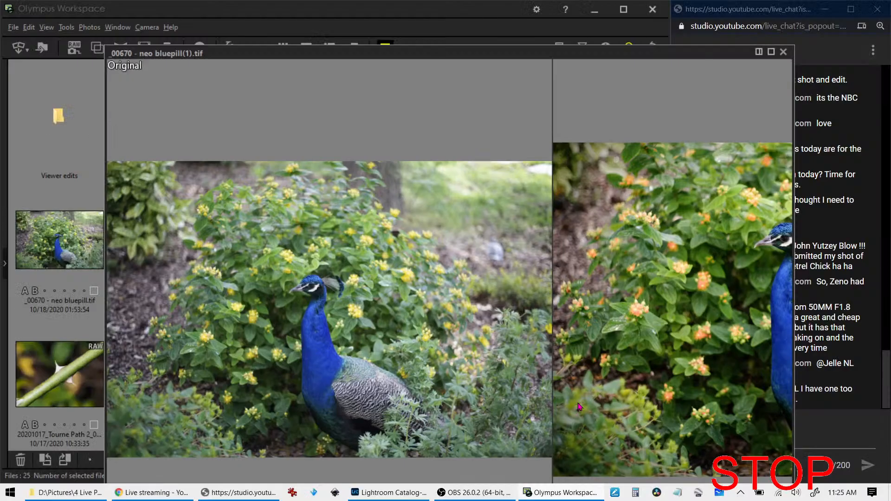
click(375, 460)
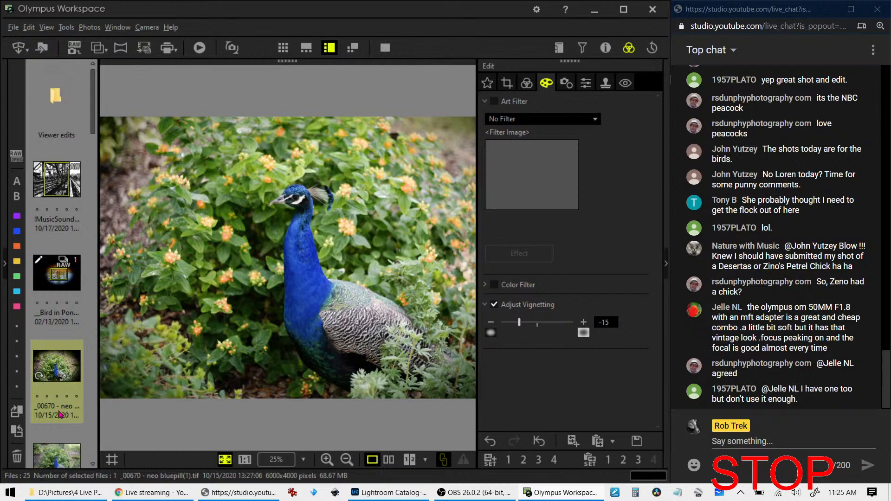
Step: Open the red and black steam locomotive photo and inspect its bell and smokestack at 1:1
scroll(46, 417, down, 2)
click(63, 351)
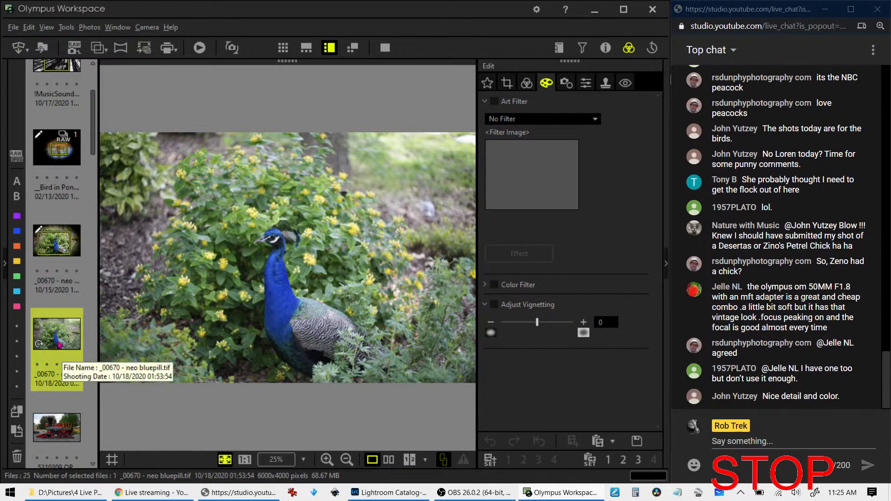
click(71, 414)
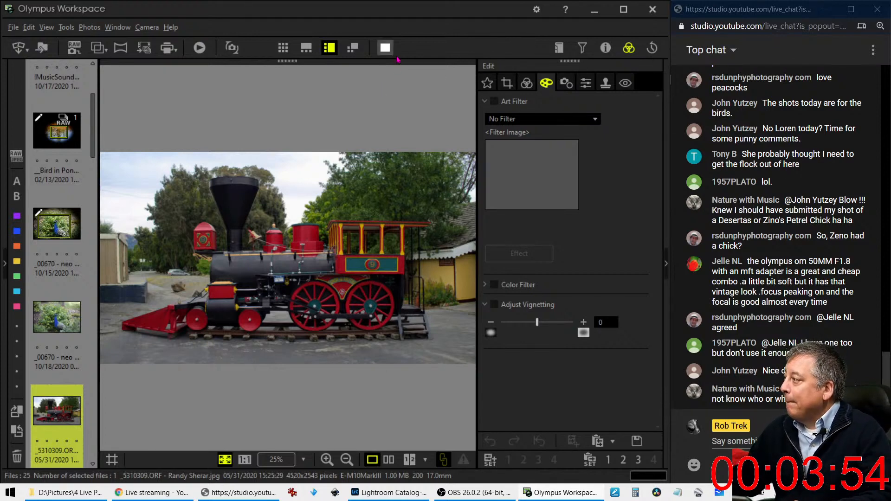
click(288, 234)
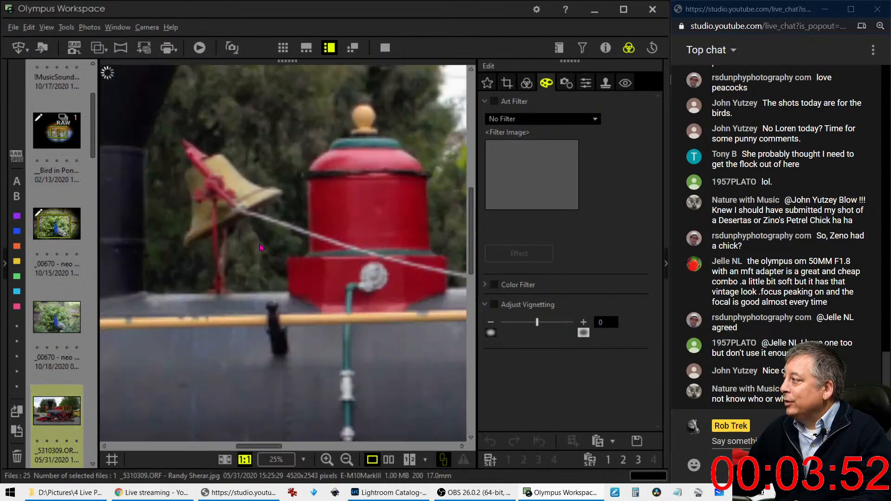
drag(167, 190, 254, 226)
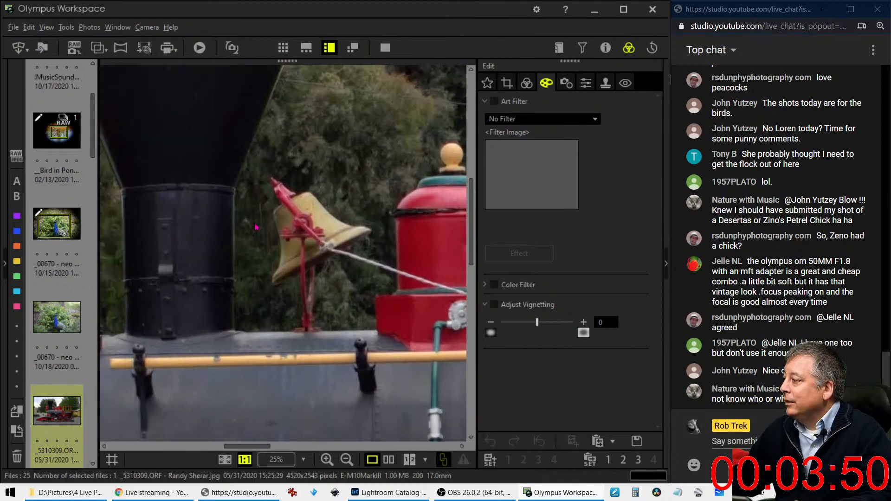
Step: Display the locomotive photo's camera, lens and exposure properties and view the whole picture
click(604, 49)
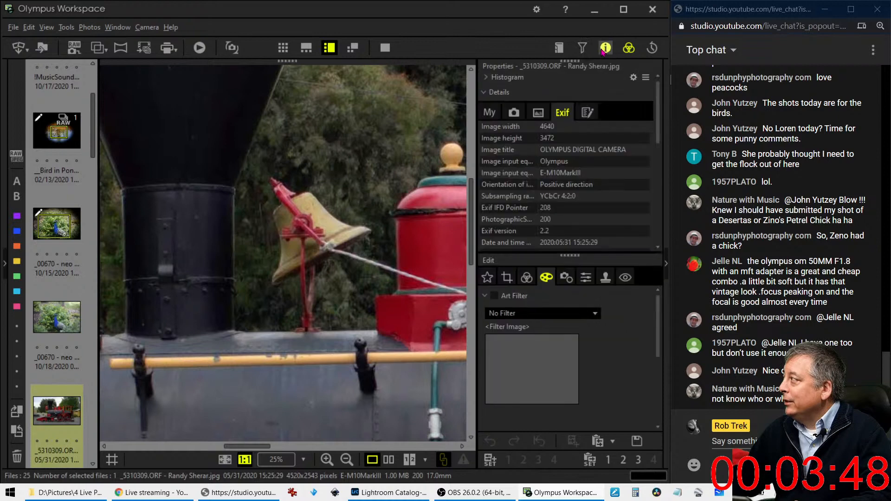
click(489, 113)
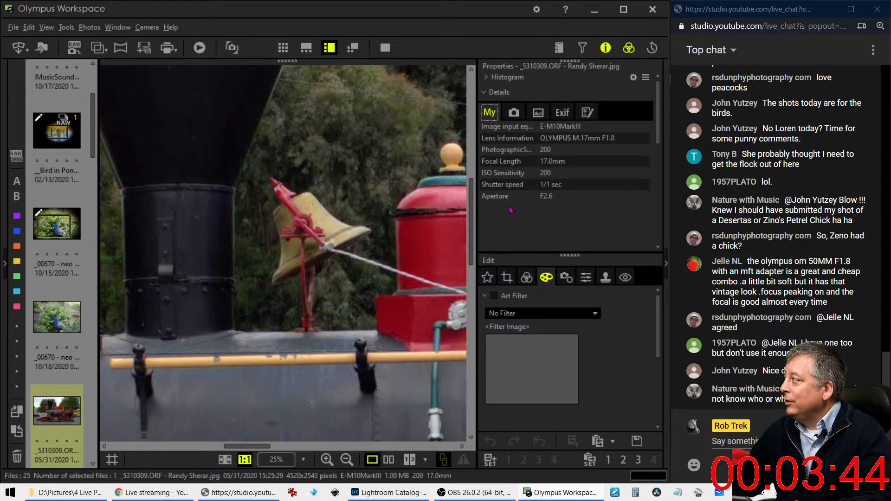
click(287, 240)
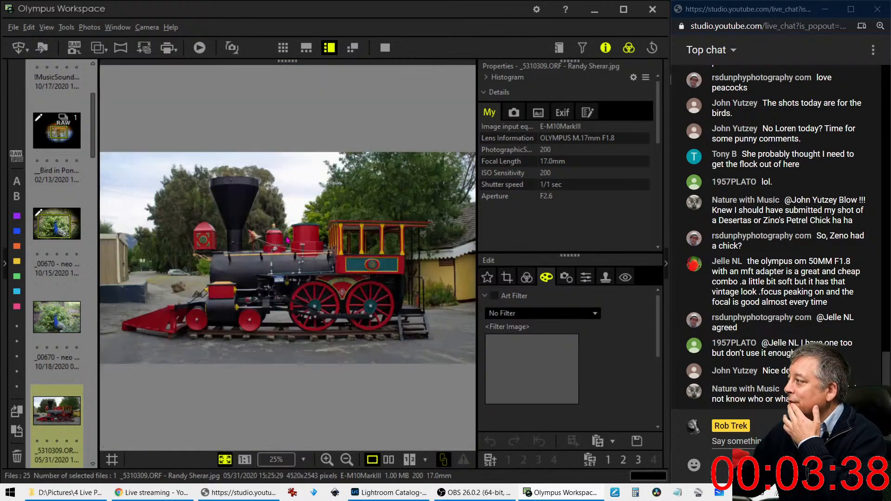
click(238, 257)
drag(238, 257, 403, 257)
click(340, 252)
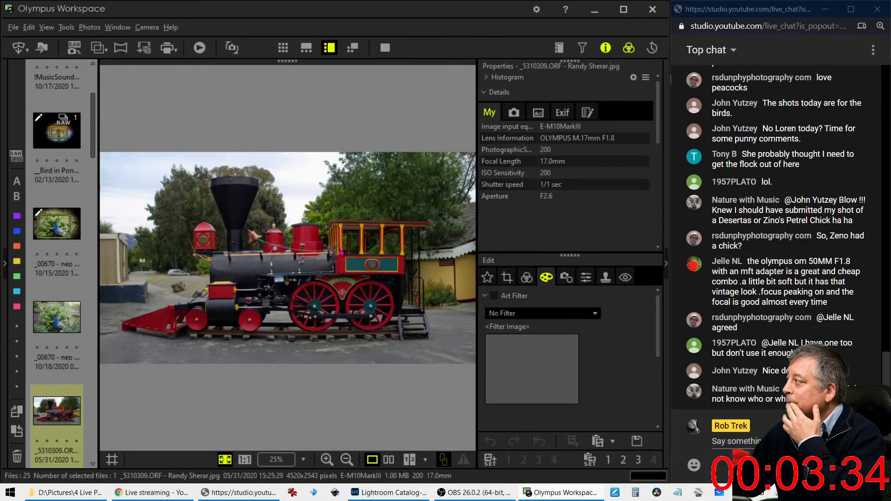
Step: Examine the locomotive's number plate, lettering and wheels at 1:1, and hide the photo properties
click(370, 278)
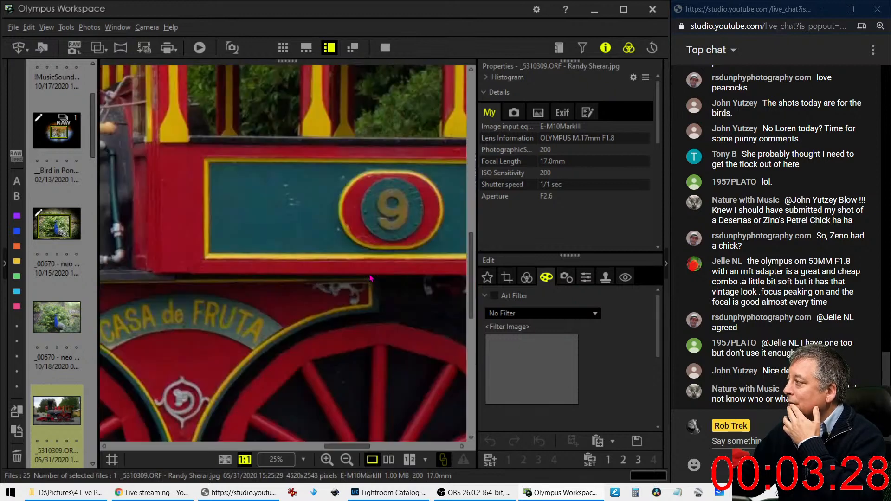
drag(302, 302, 354, 269)
drag(268, 304, 322, 258)
drag(234, 296, 281, 253)
double_click(284, 255)
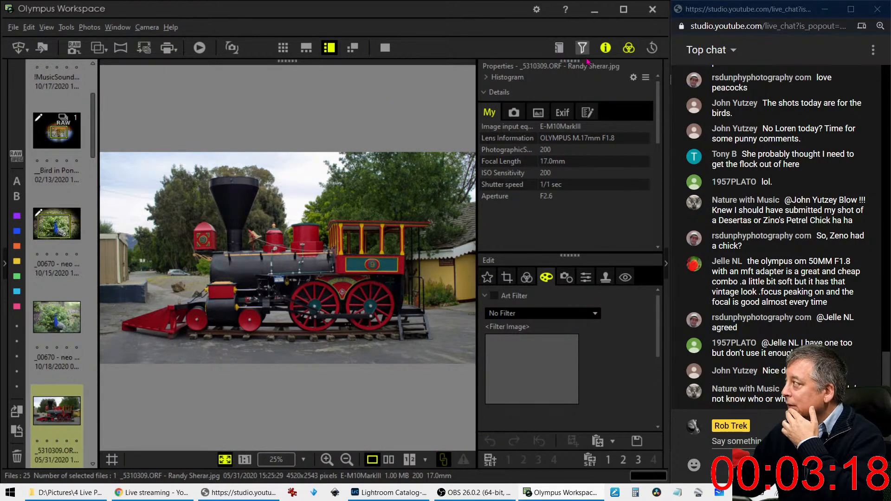
click(604, 55)
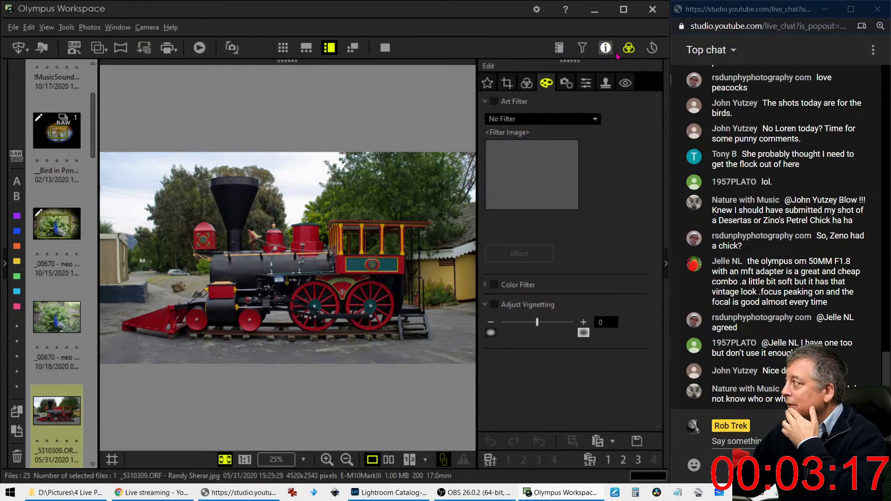
Step: Apply the Instant Film art filter to the locomotive photo and set its sharpness to 5
click(568, 122)
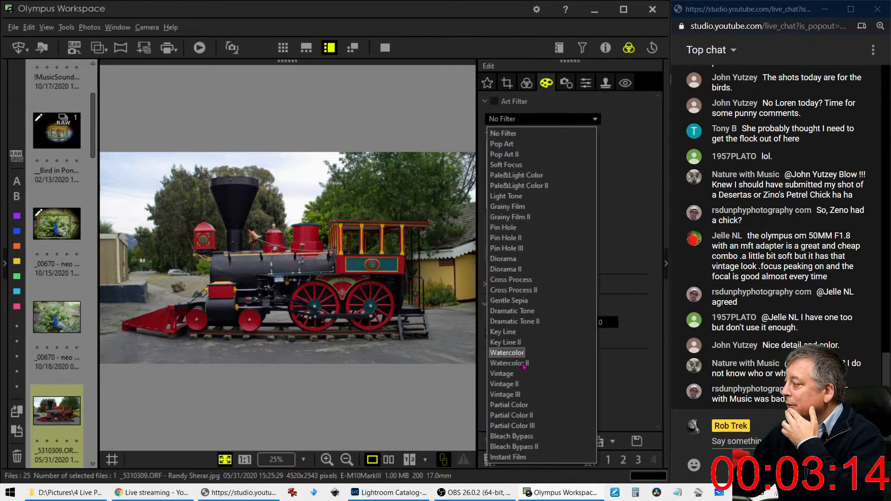
click(509, 457)
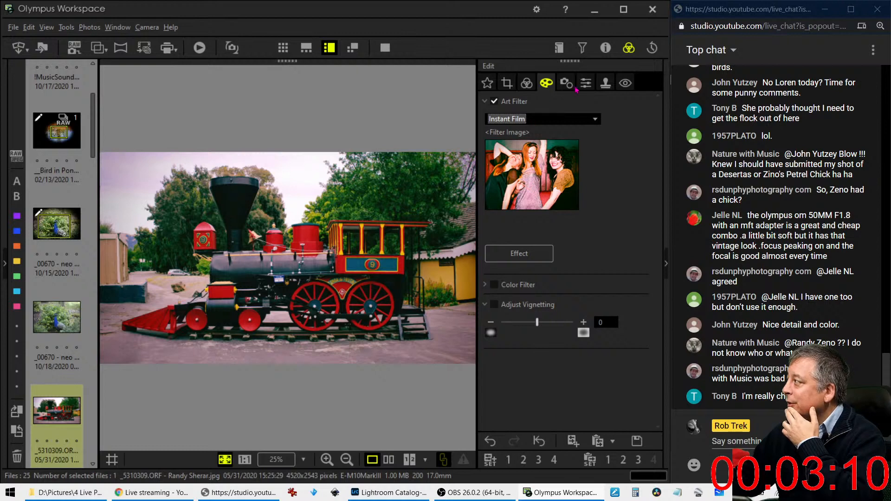
click(566, 83)
click(586, 83)
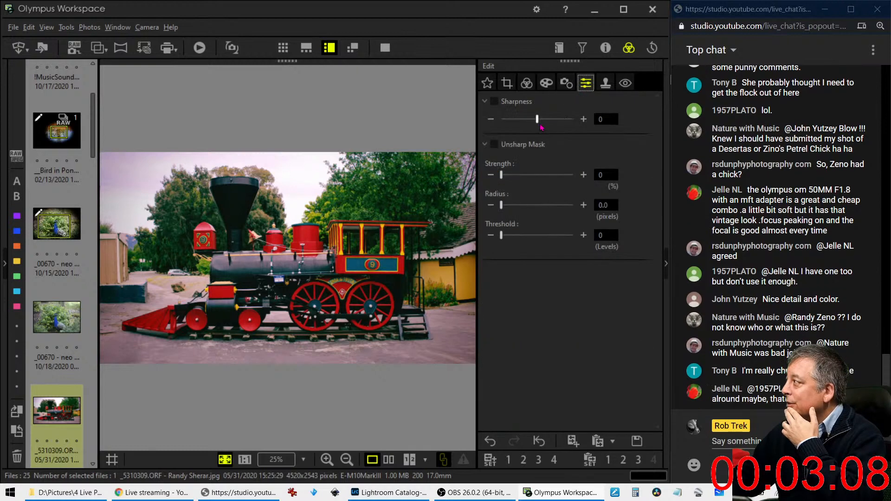
drag(538, 120, 567, 125)
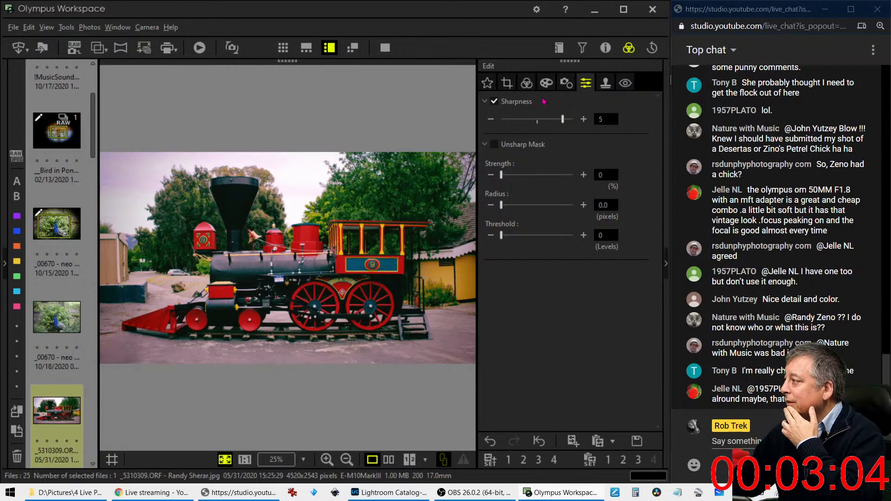
Step: Straighten the locomotive photo with a crop tilt adjustment of 0.3, keeping the original aspect ratio
click(546, 84)
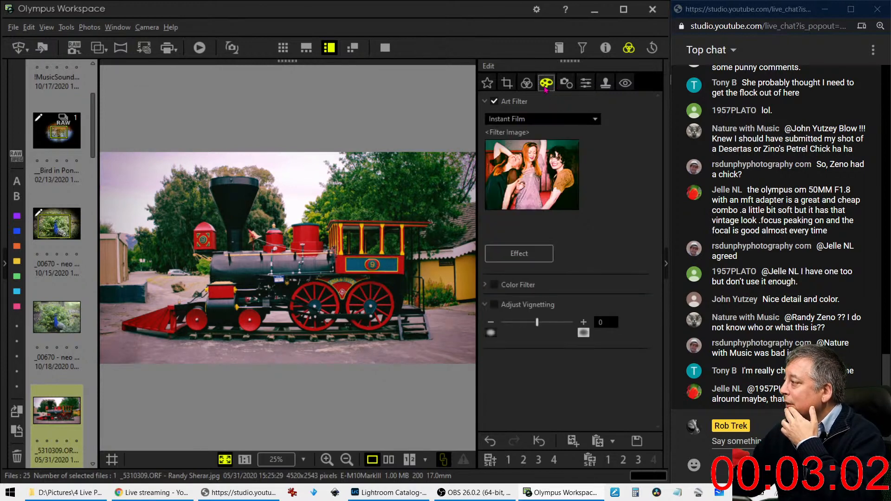
click(507, 84)
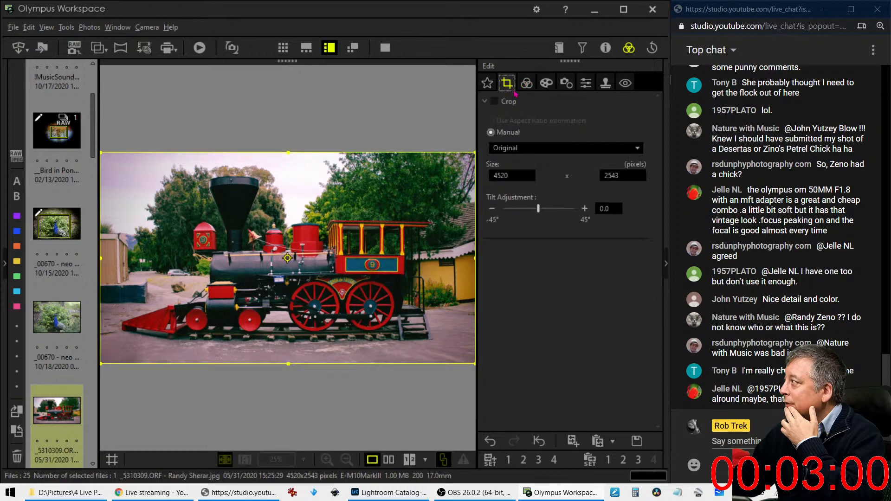
drag(539, 209, 538, 210)
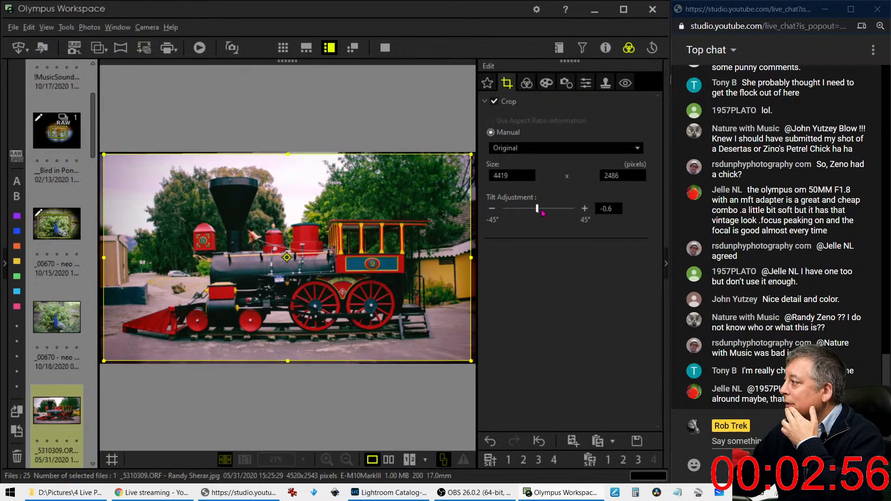
click(542, 212)
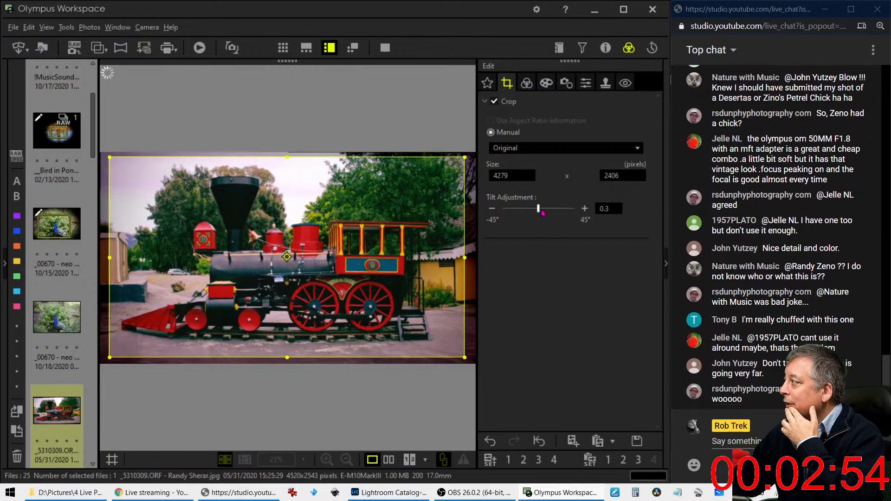
click(542, 211)
scroll(542, 213, down, 4)
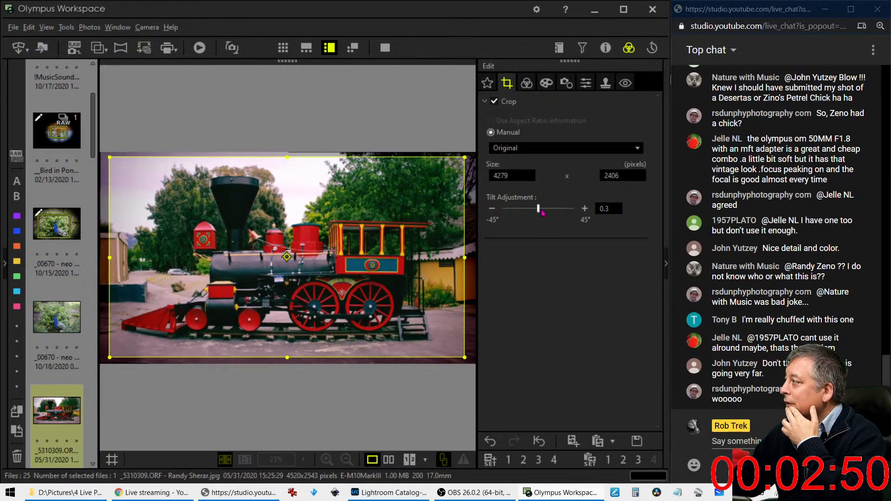
Step: Add dark vignetting of -12 to the locomotive photo
click(529, 87)
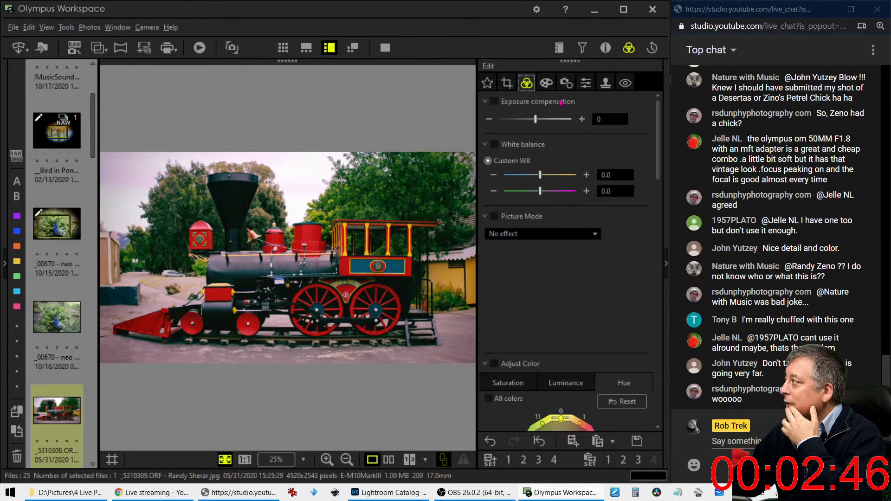
click(547, 85)
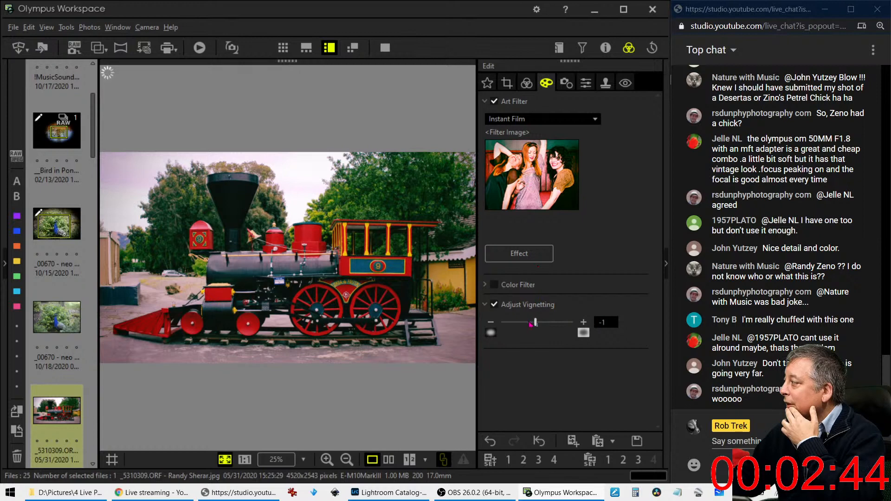
drag(538, 322, 526, 325)
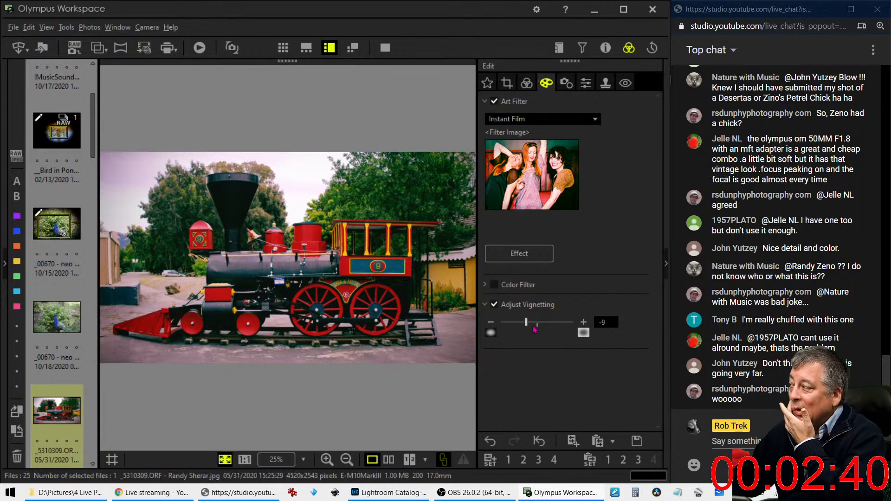
drag(529, 323, 526, 323)
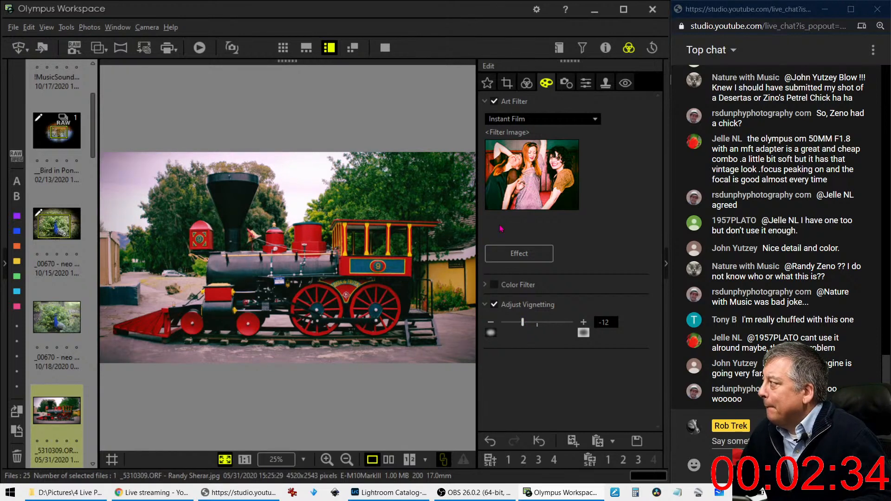
Step: Set the clarity of the locomotive photo to 16
click(526, 82)
scroll(525, 335, down, 3)
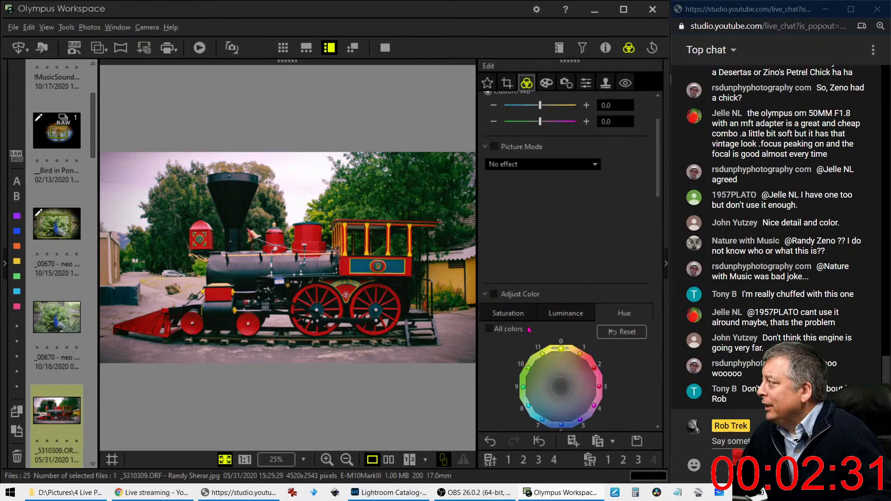
click(485, 294)
scroll(505, 361, down, 4)
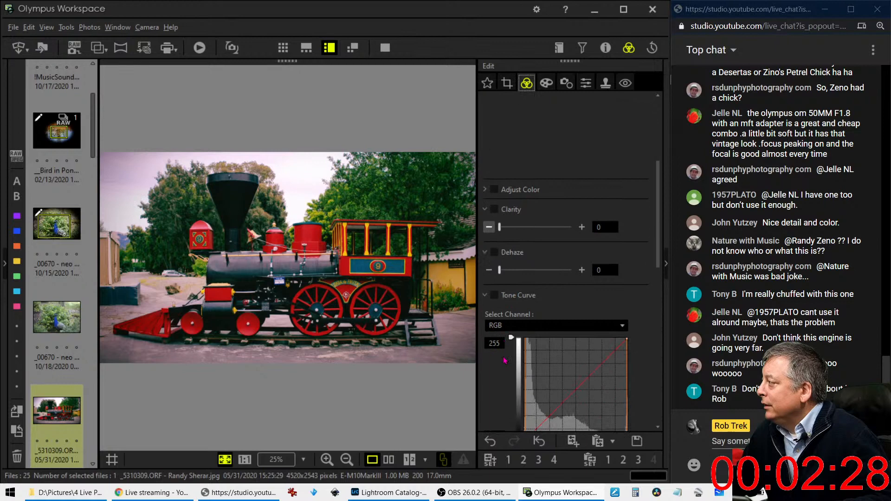
scroll(505, 360, down, 3)
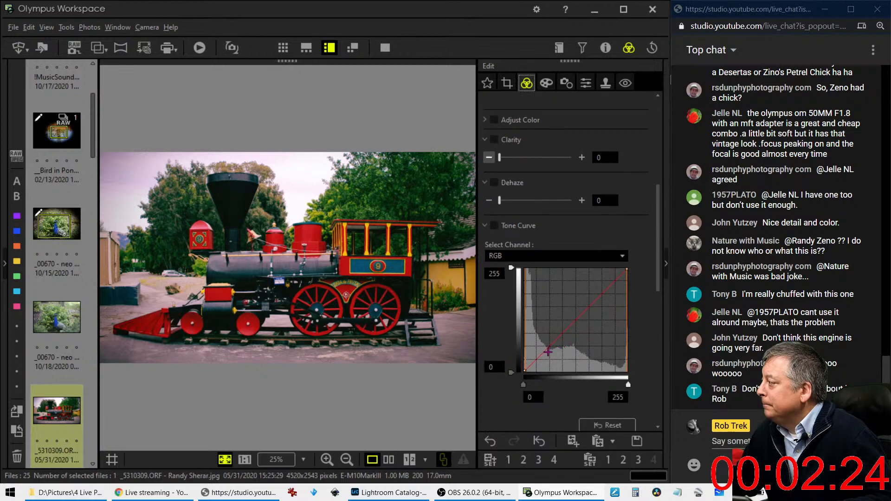
drag(500, 157, 510, 158)
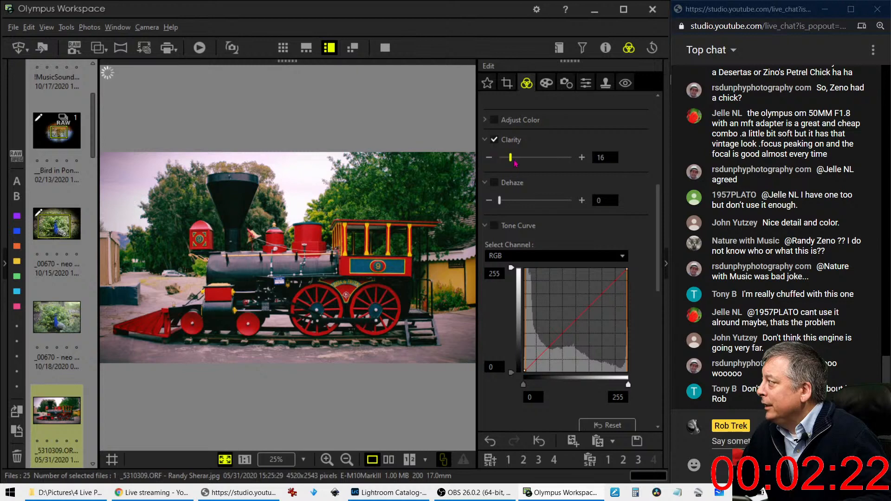
Step: Brighten the locomotive photo slightly with two points on the RGB tone curve, and check the number 9 lamp at 1:1
drag(532, 363, 530, 359)
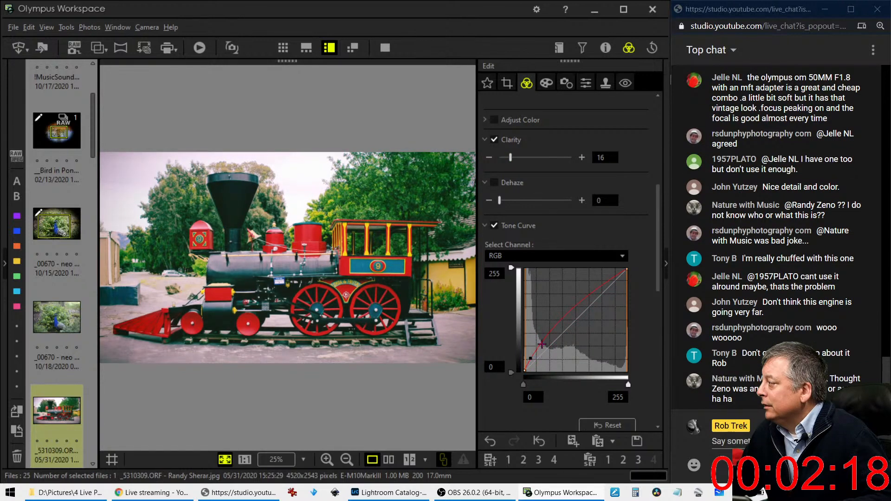
drag(583, 308, 591, 299)
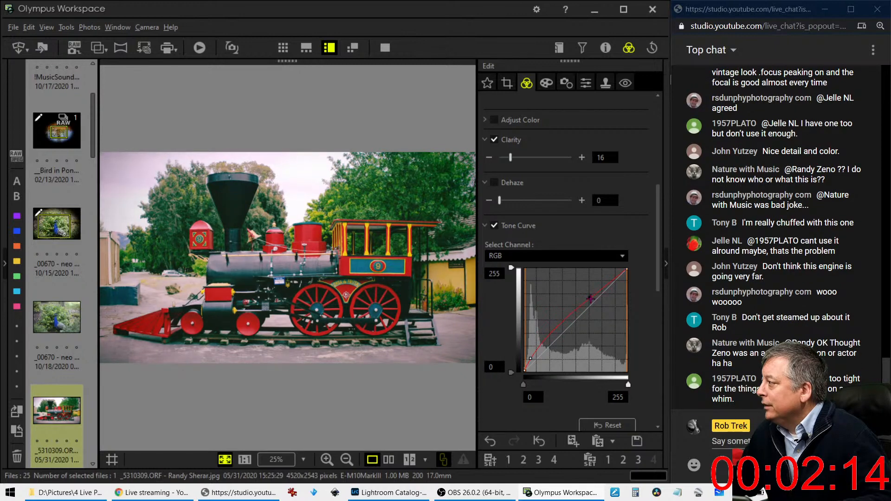
drag(531, 358, 540, 353)
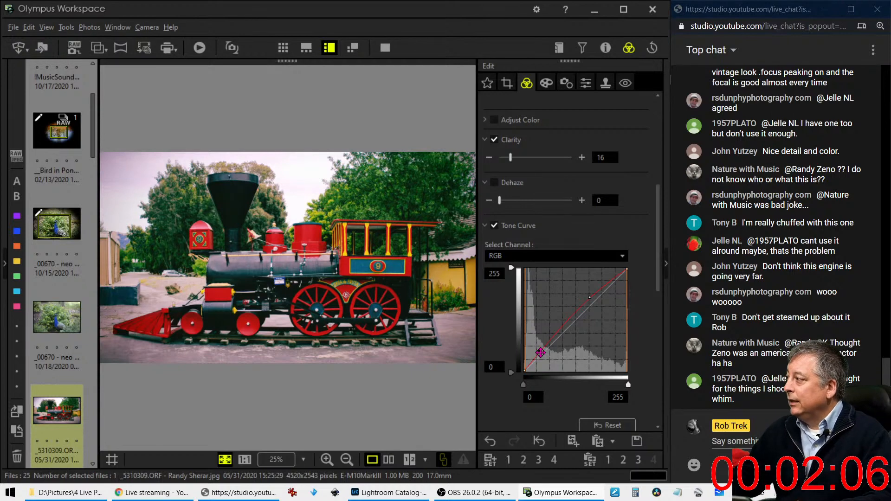
click(197, 268)
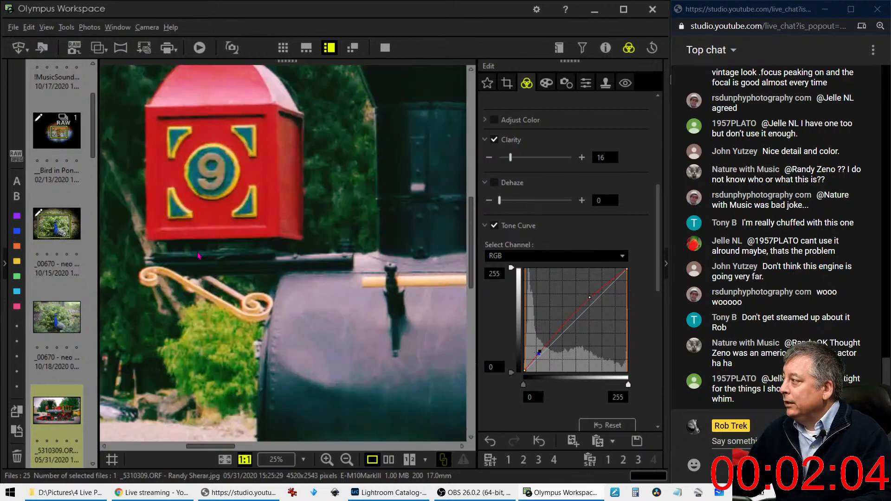
click(197, 254)
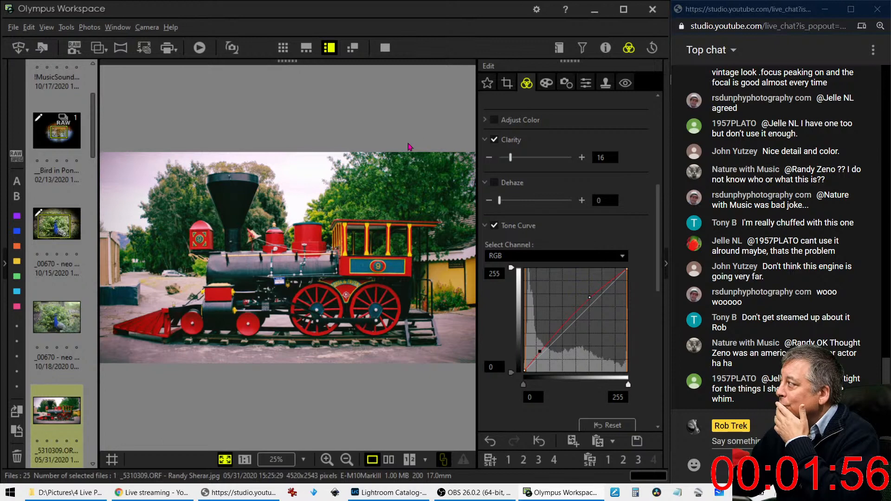
Step: Try a 1:1 crop of 1112 x 1112 pixels around the bell, boiler and front driving wheel, and preview it
click(505, 84)
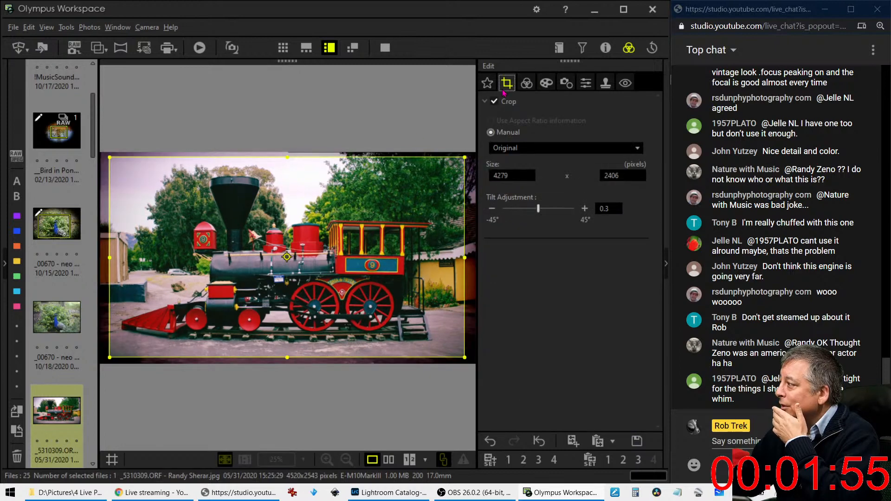
click(520, 148)
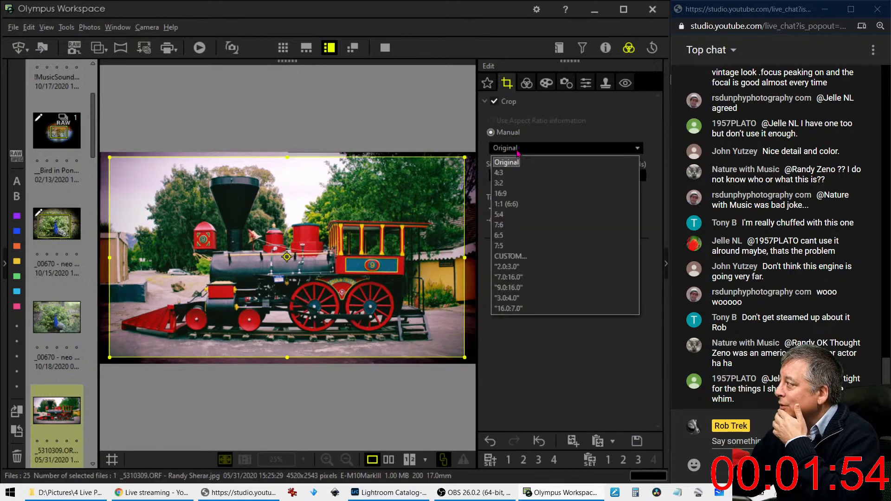
click(508, 204)
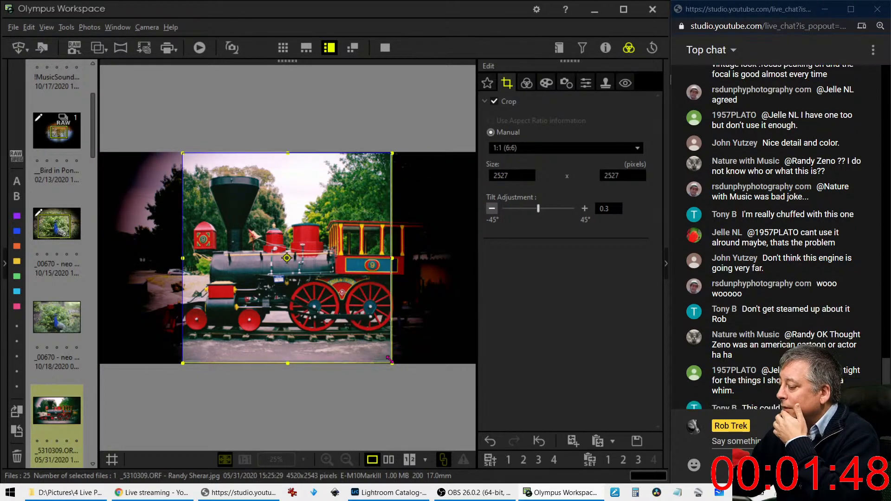
drag(391, 358, 299, 293)
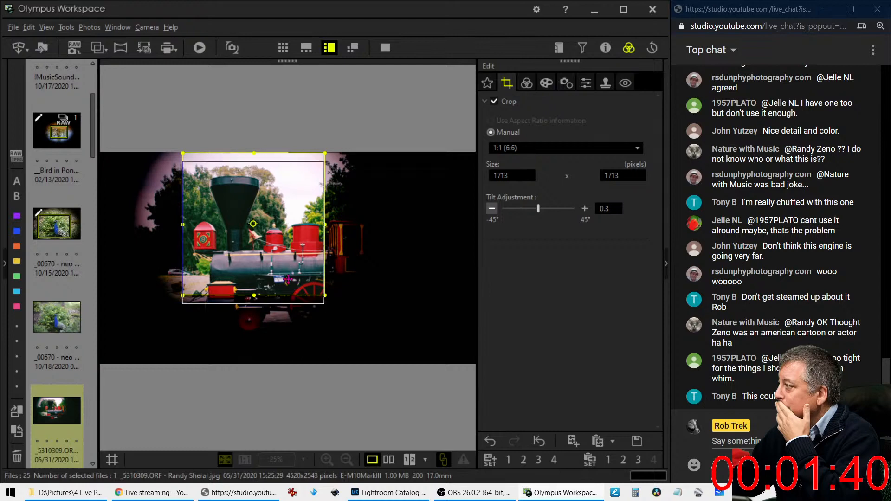
drag(299, 293, 302, 324)
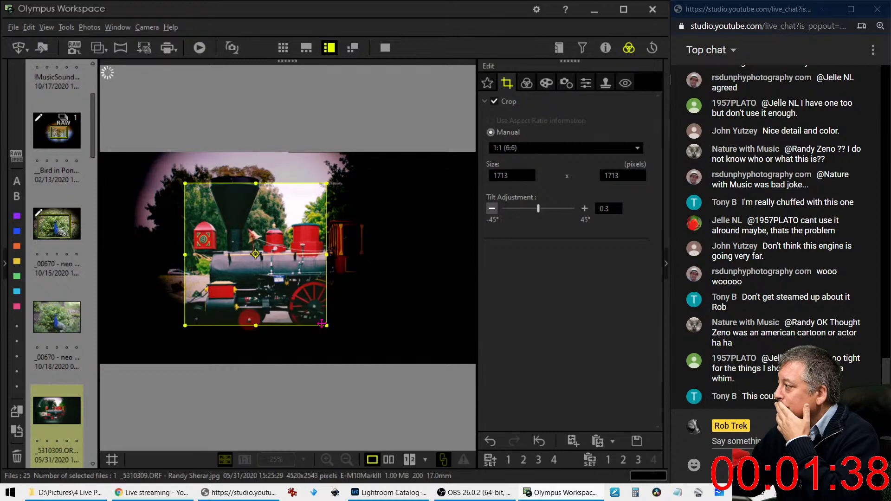
drag(237, 253, 271, 253)
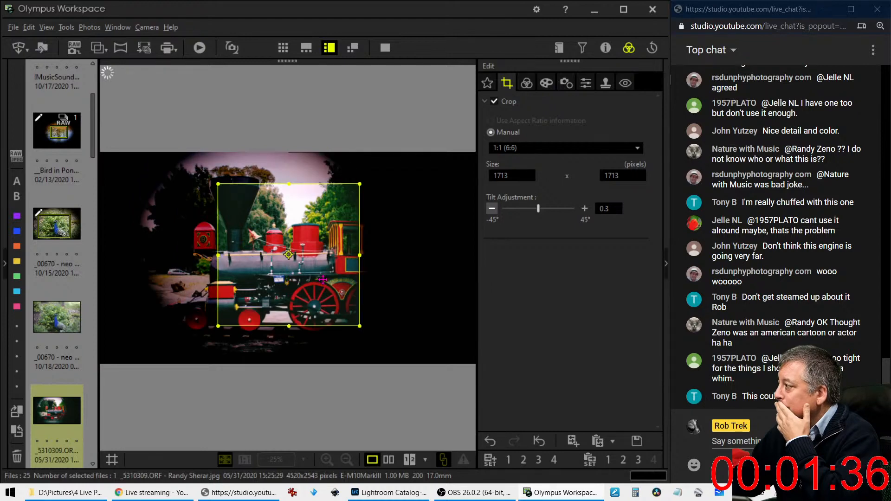
drag(290, 184, 291, 257)
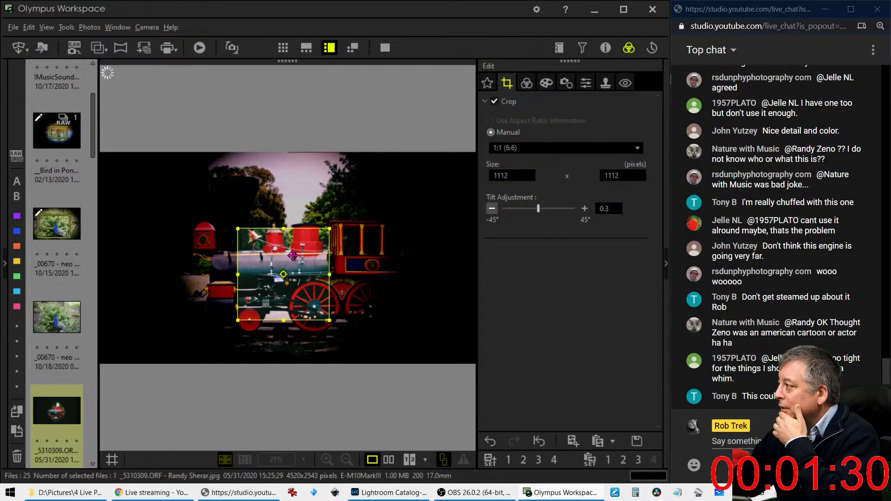
click(527, 83)
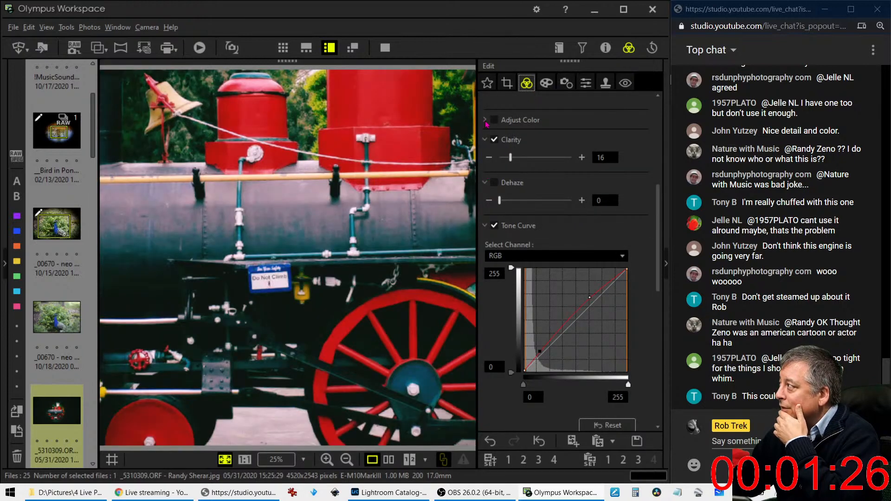
Step: Return the locomotive photo's crop to the Original aspect ratio and view the whole engine
click(507, 83)
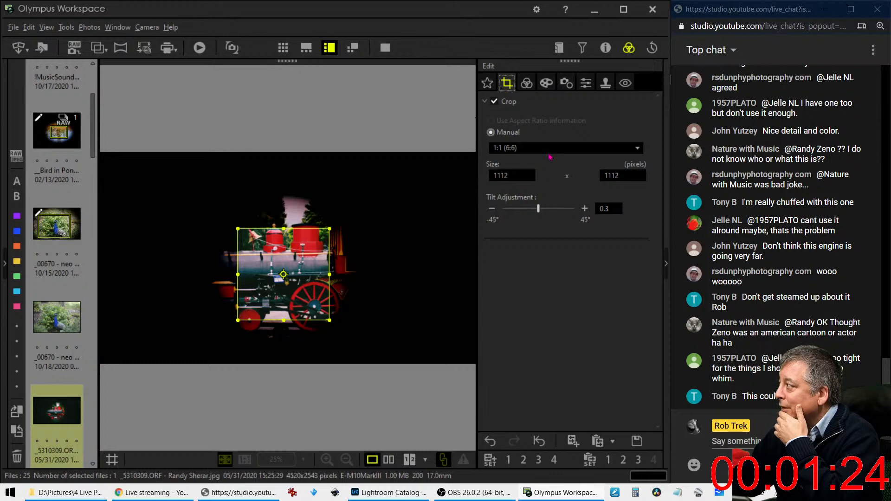
click(545, 151)
click(542, 159)
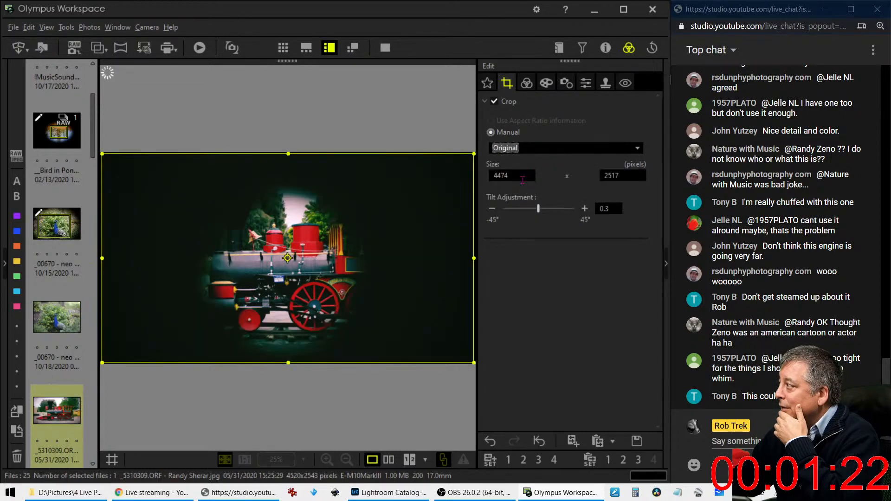
click(527, 84)
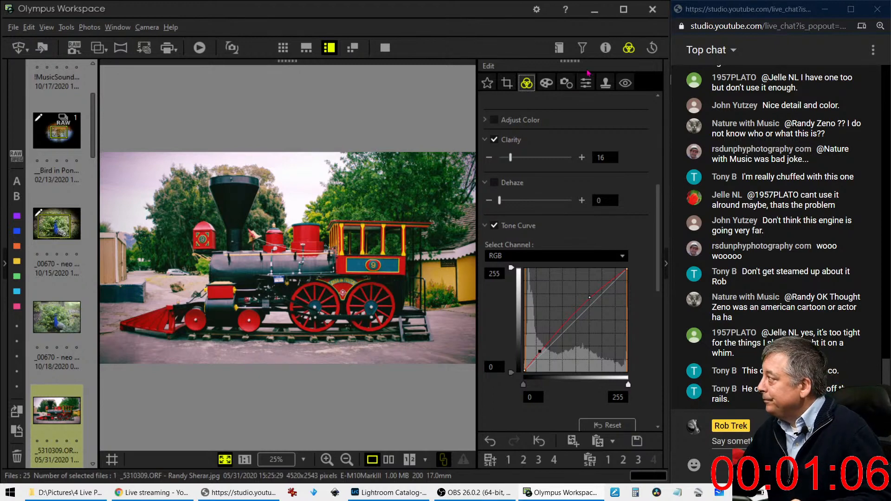
Step: Try the Vintage III, Pop Art, Gentle Sepia and Pale&Light Color art filters on the locomotive photo
click(546, 83)
click(552, 122)
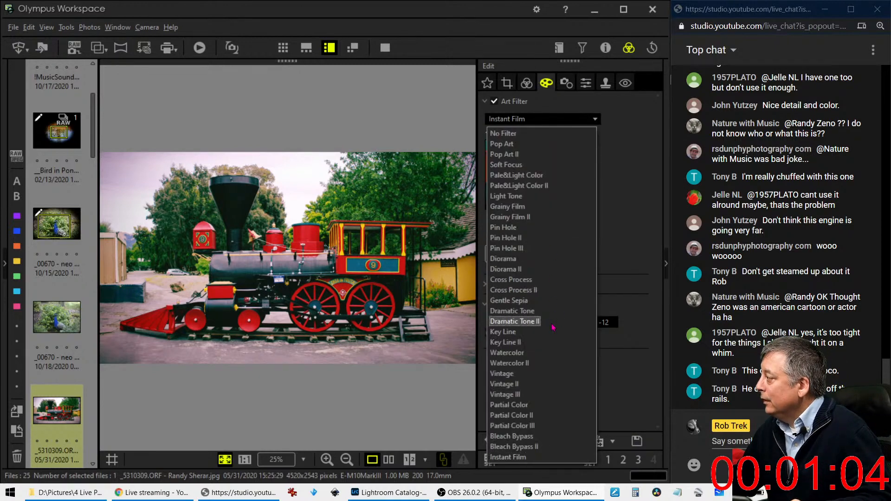
click(527, 398)
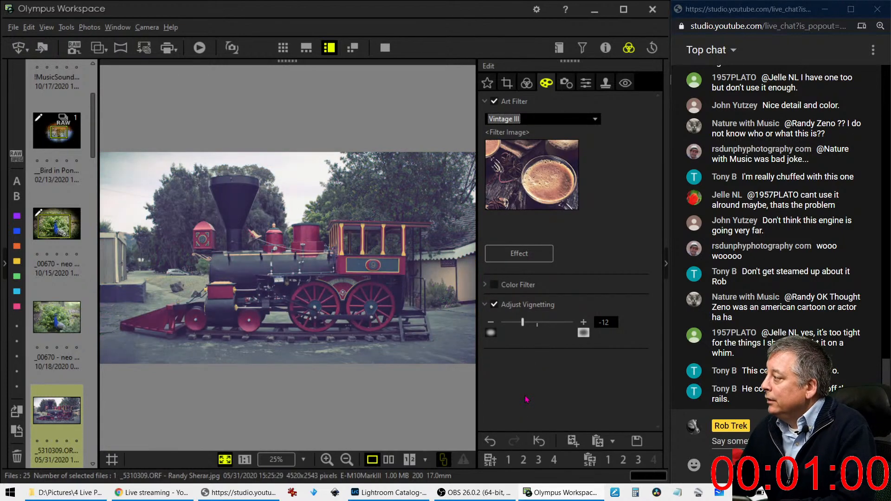
click(544, 119)
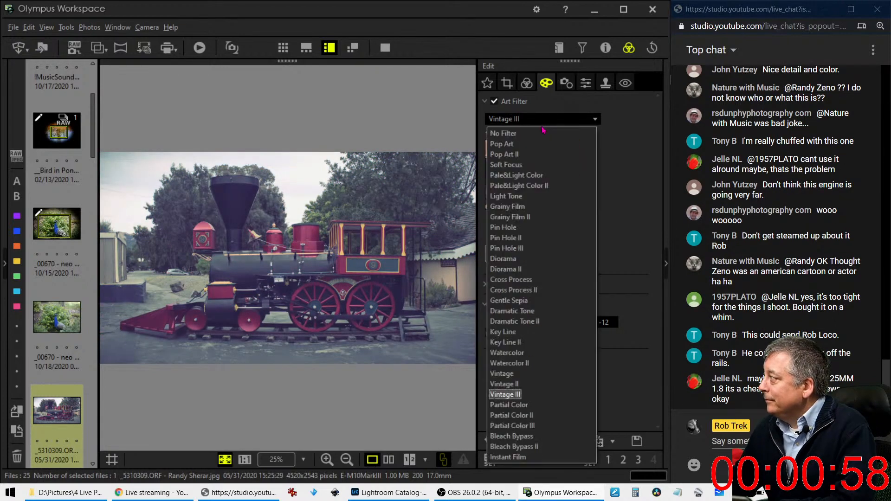
click(538, 145)
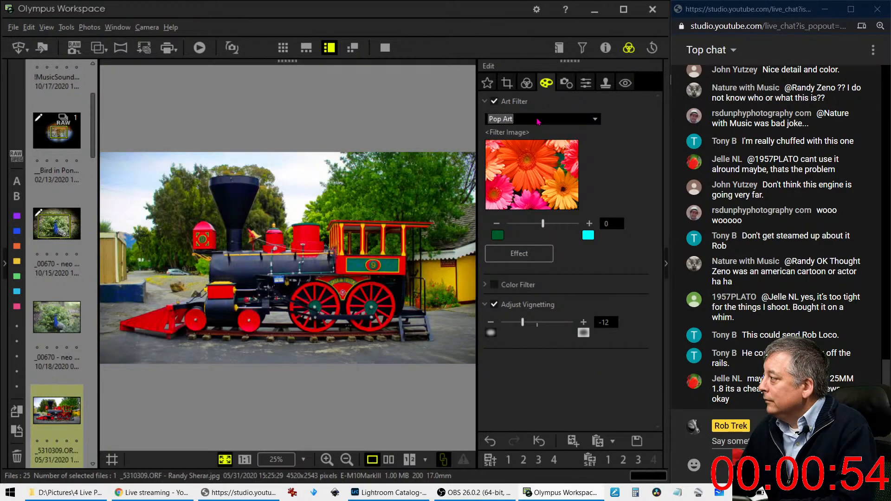
click(538, 121)
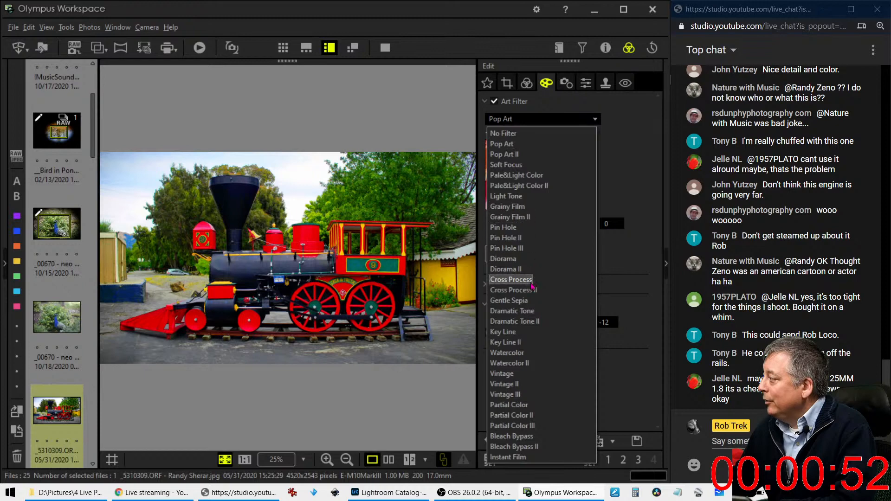
click(510, 300)
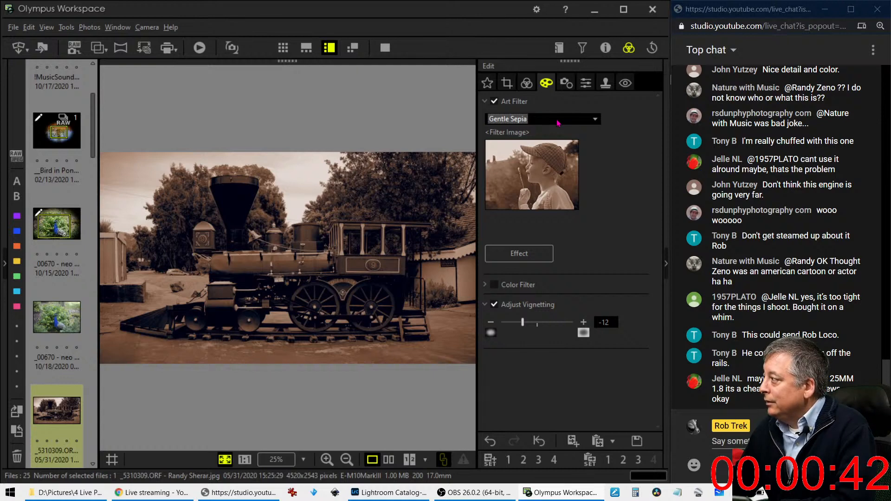
click(558, 124)
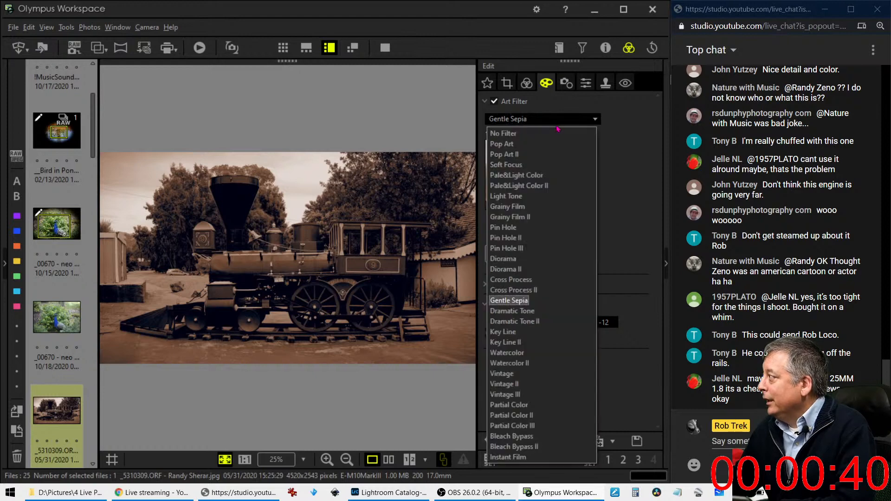
click(541, 175)
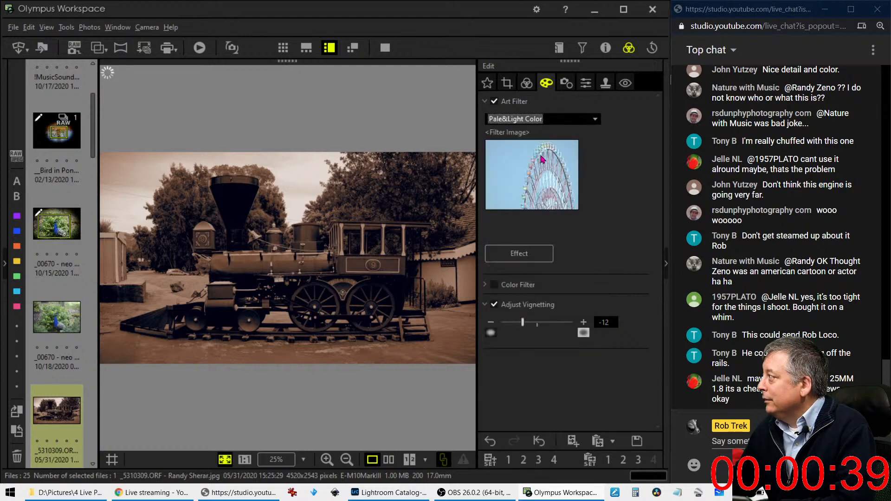
Step: Apply the Soft Focus art filter and the Sepia picture mode with a neutral B&W filter to the locomotive photo
click(543, 123)
click(528, 165)
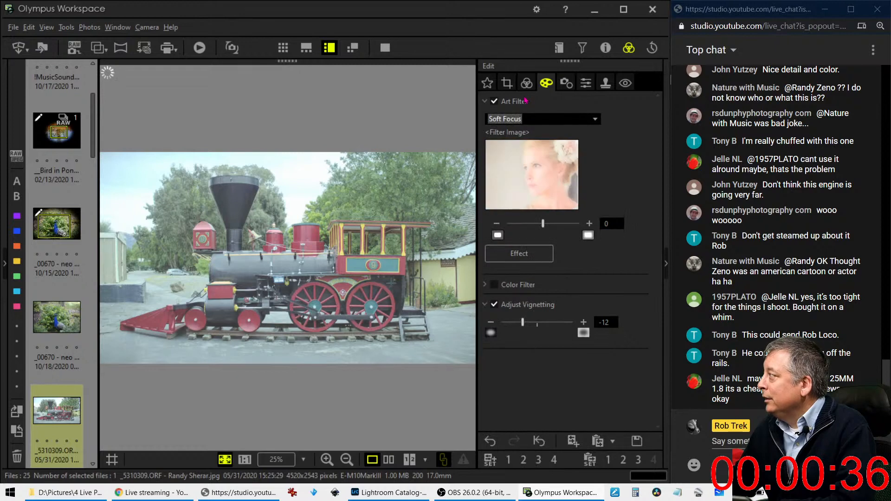
click(526, 82)
scroll(535, 182, up, 5)
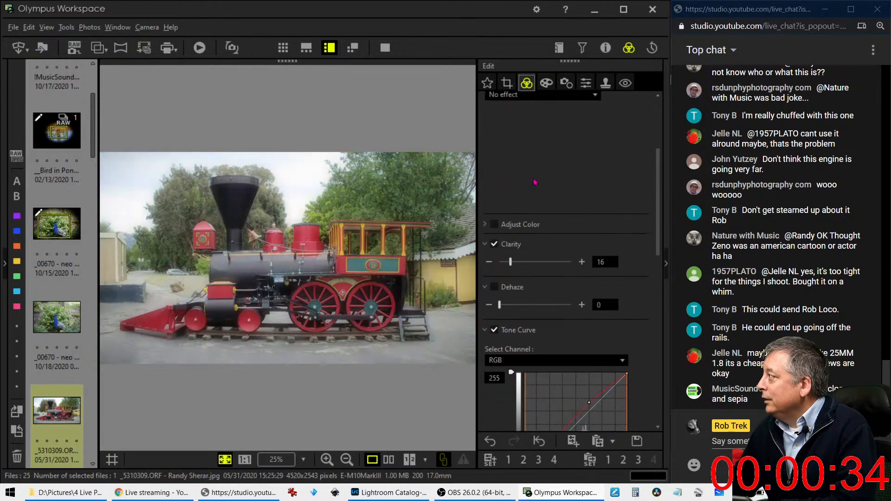
click(534, 234)
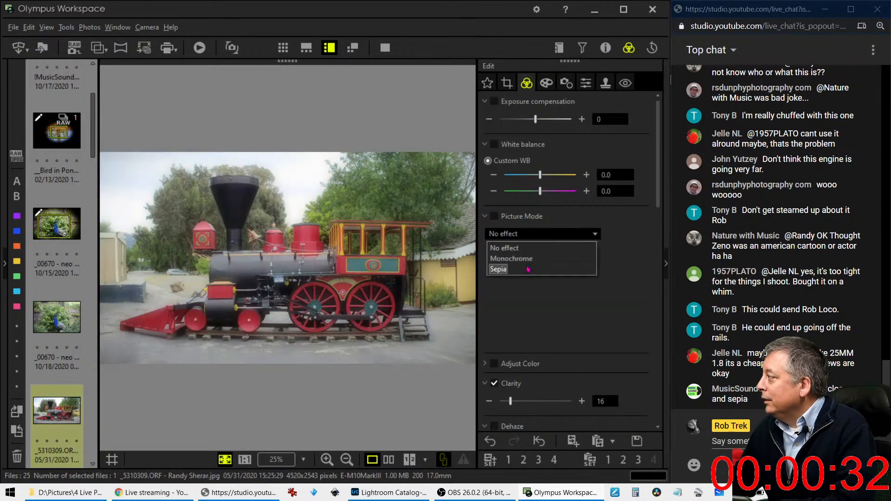
click(528, 269)
click(573, 277)
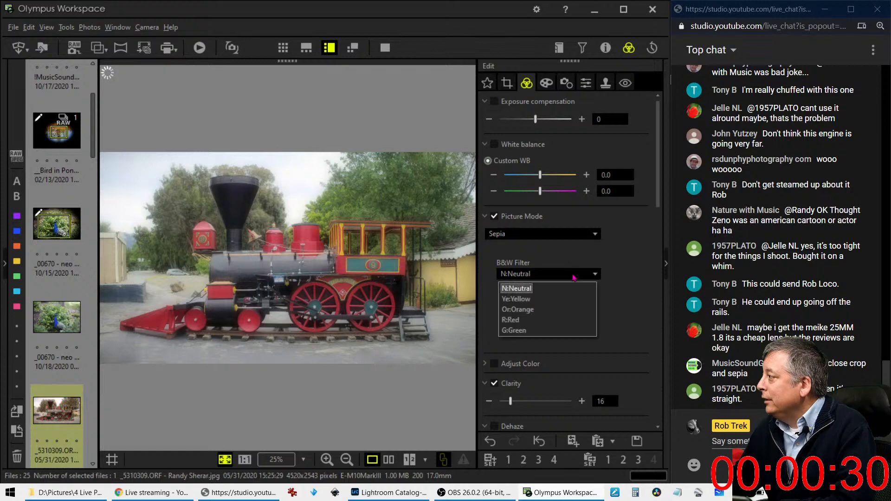
click(516, 288)
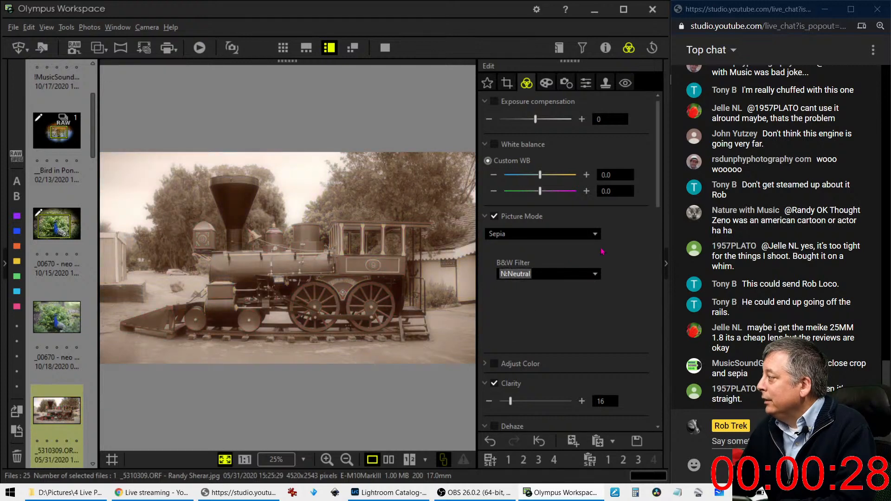
Step: Set dehaze to 55 and change the sepia B&W filter to Red on the locomotive photo
scroll(505, 362, down, 3)
drag(505, 364, 541, 361)
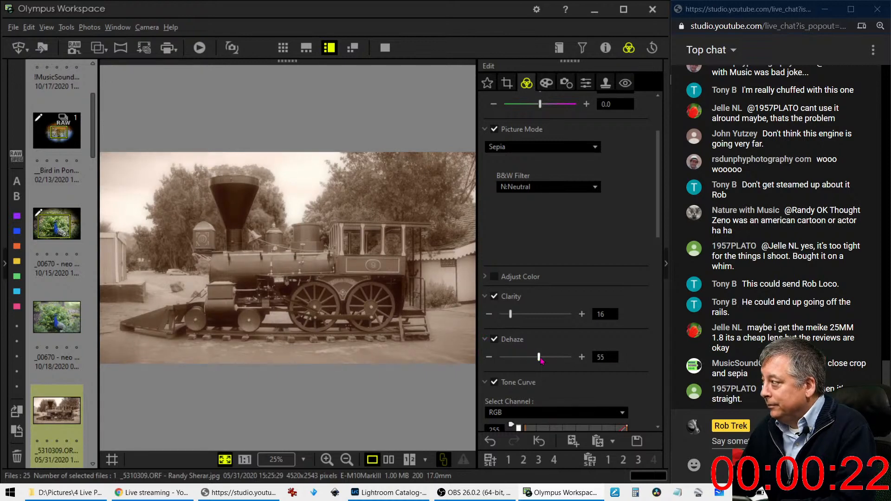
click(537, 188)
click(511, 233)
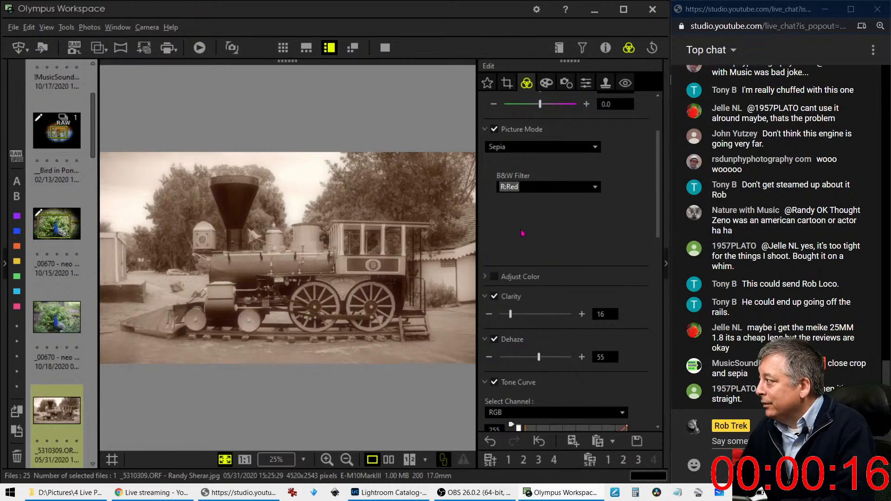
Step: Set the locomotive photo's dehaze to 83 and pull its tone curve's shadow point down to darken the shadows
scroll(561, 242, down, 3)
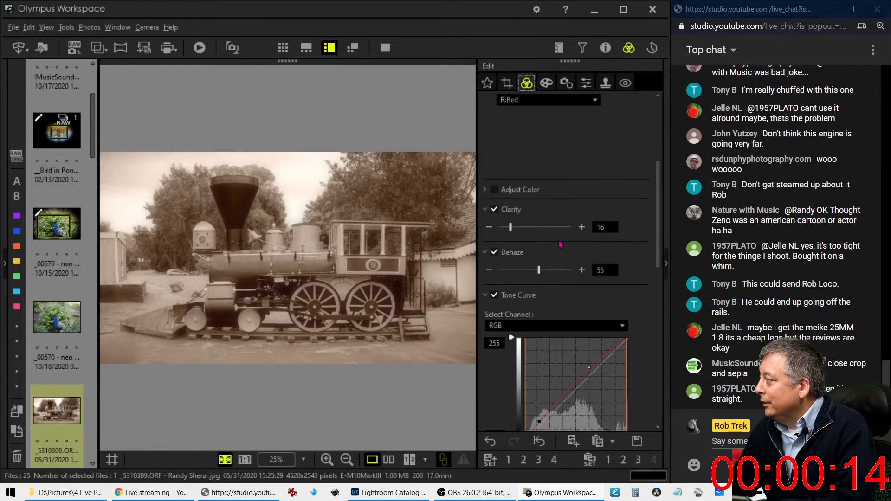
drag(539, 271, 559, 271)
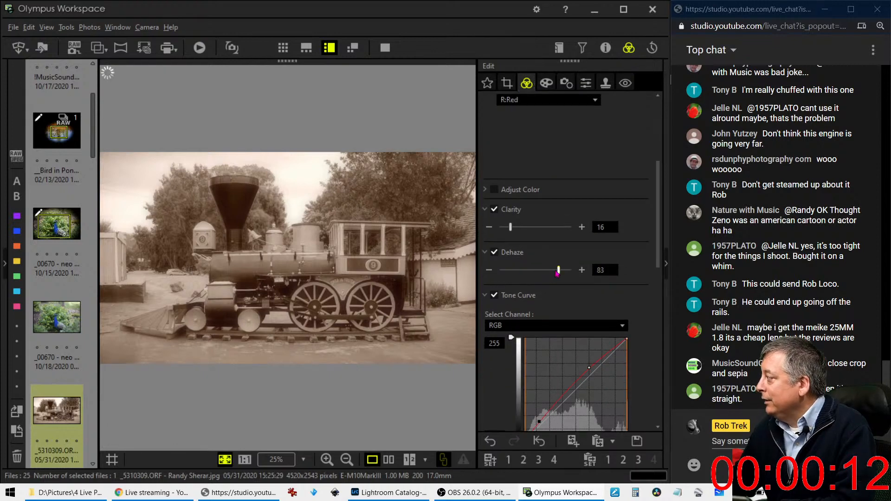
scroll(540, 284, down, 8)
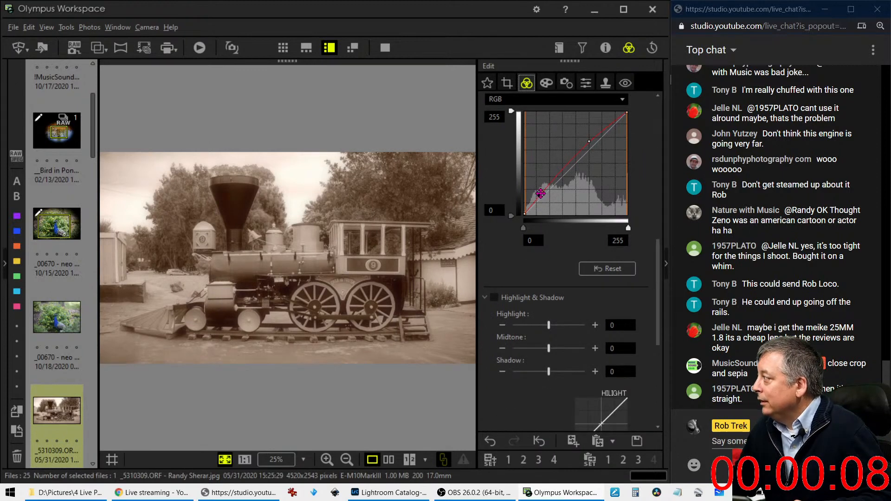
drag(541, 193, 542, 205)
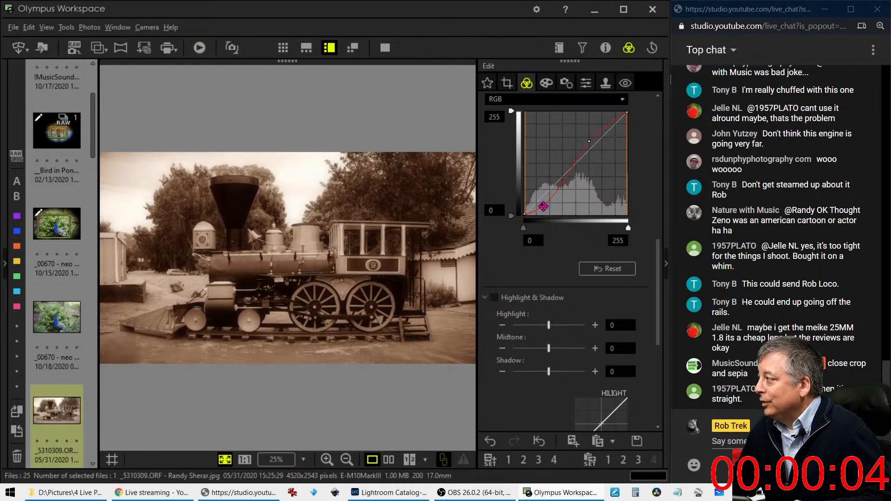
Step: Set the locomotive photo's vignetting to -16 and compare the result with the original side by side in full screen
click(546, 83)
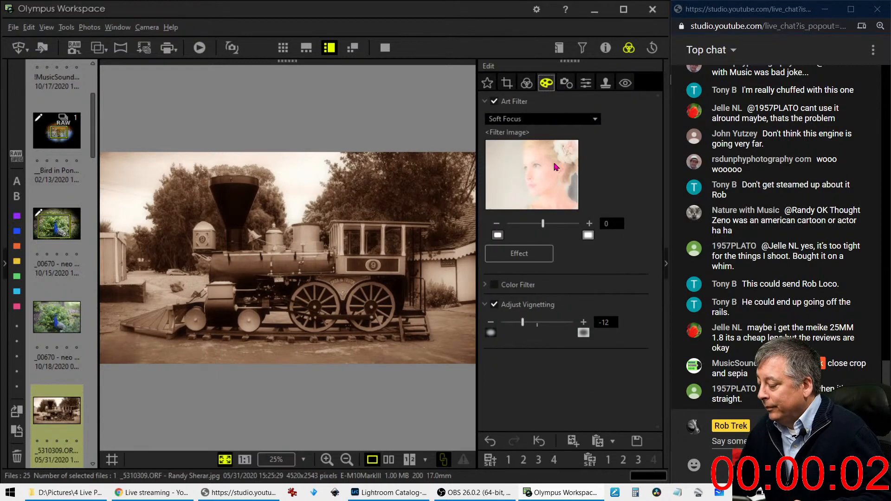
drag(523, 322, 517, 322)
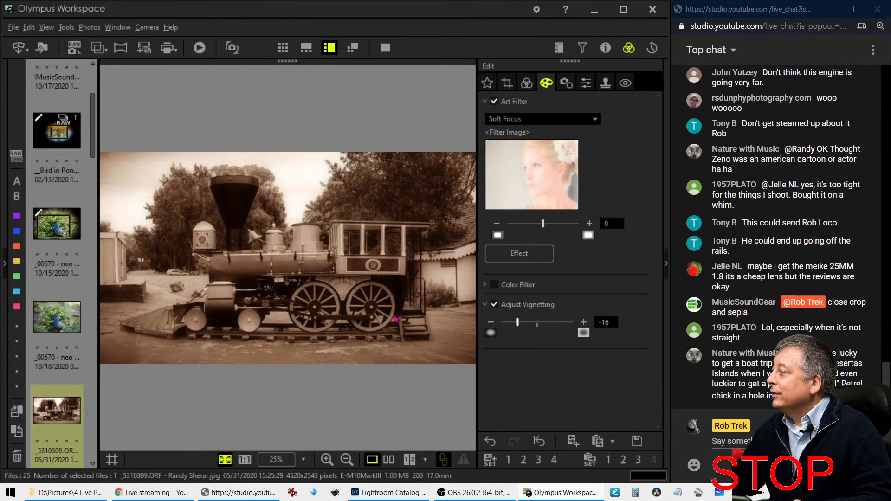
click(389, 460)
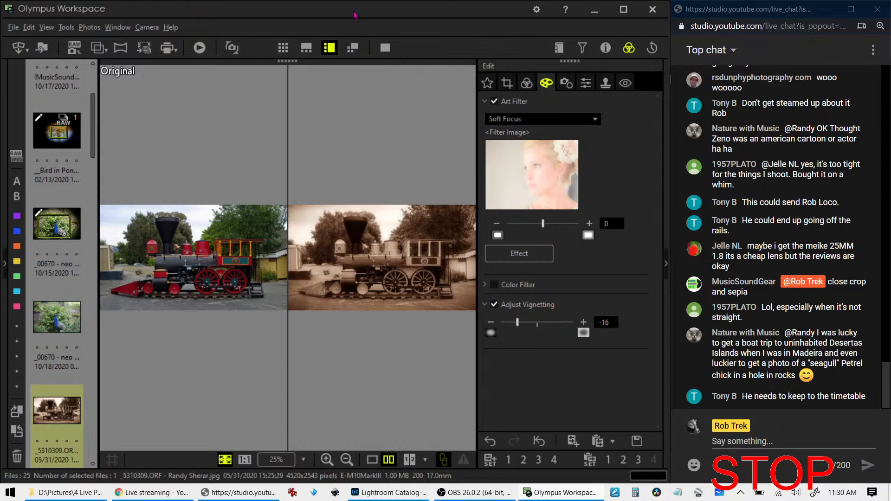
click(394, 56)
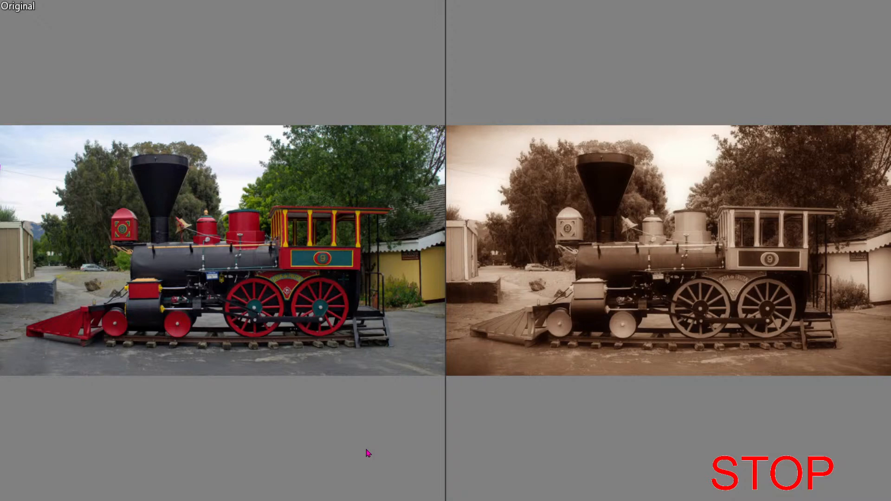
key(Escape)
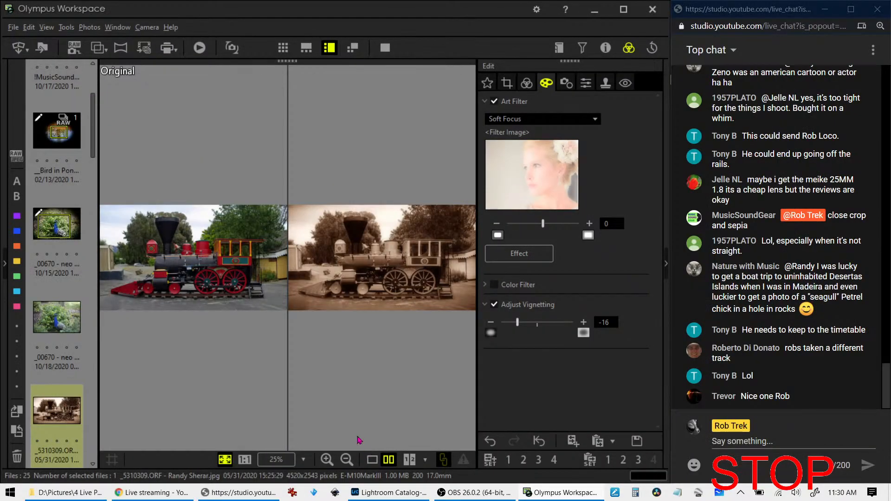
click(369, 461)
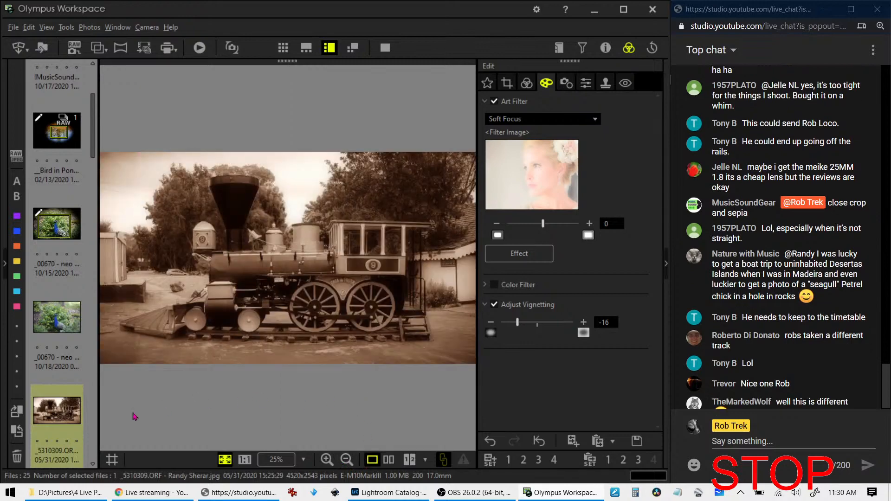
Step: Open the RAW photo of the kissing wedding couple and inspect the faces and the white shirt at 1:1
scroll(52, 385, down, 2)
click(50, 378)
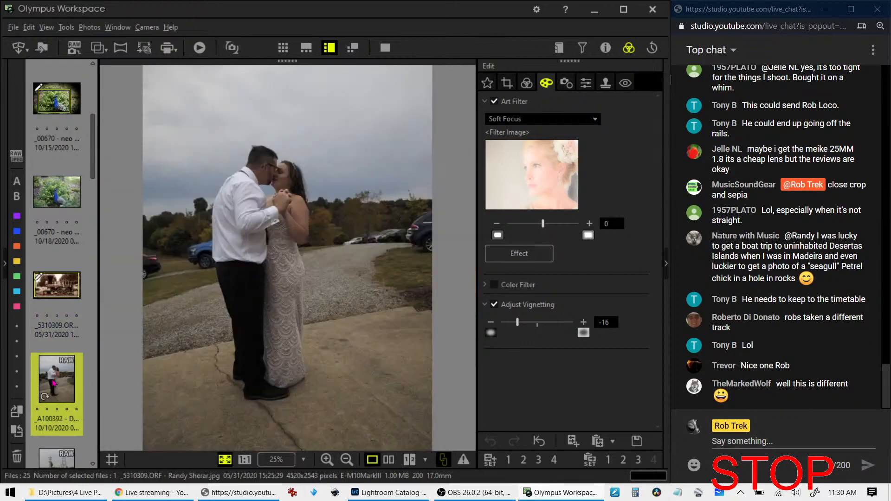
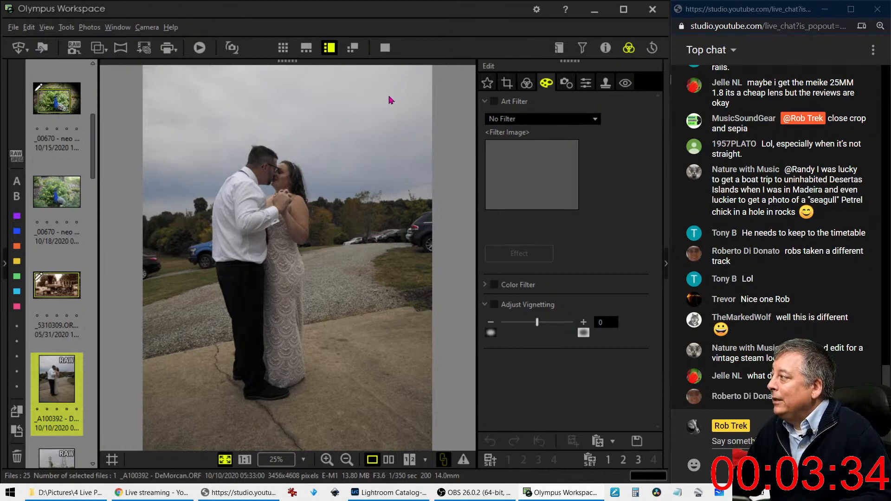
click(275, 185)
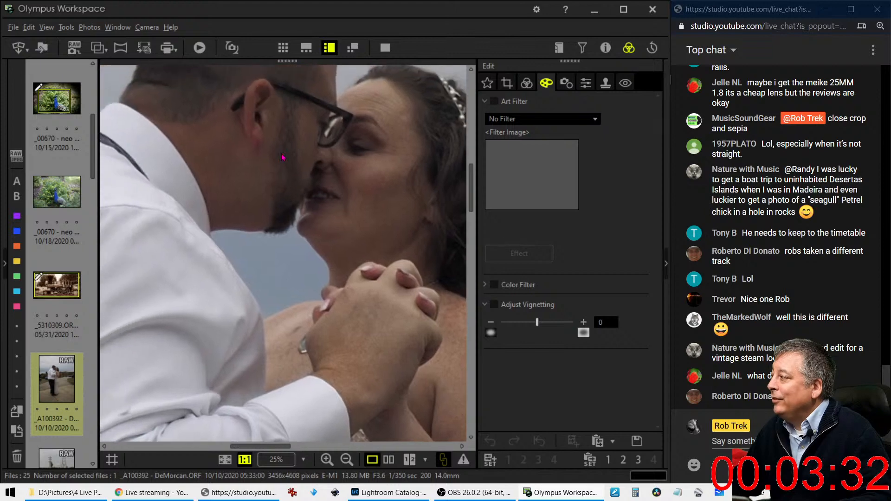
click(281, 157)
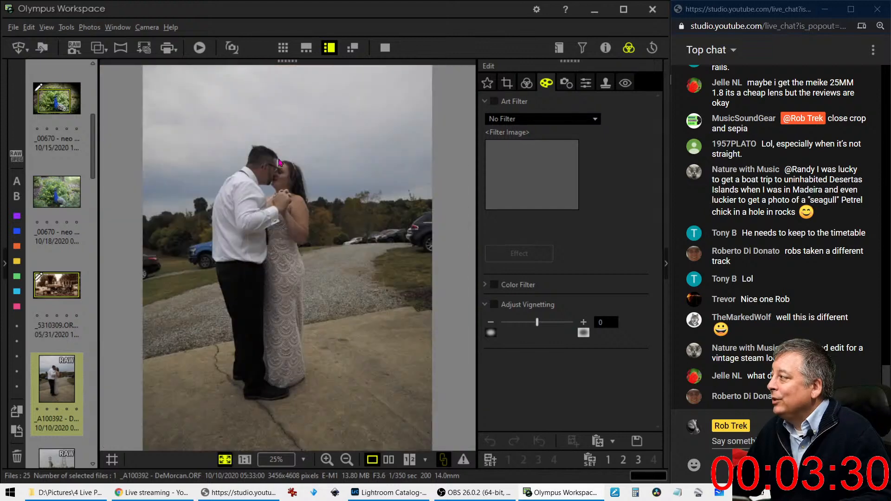
click(249, 192)
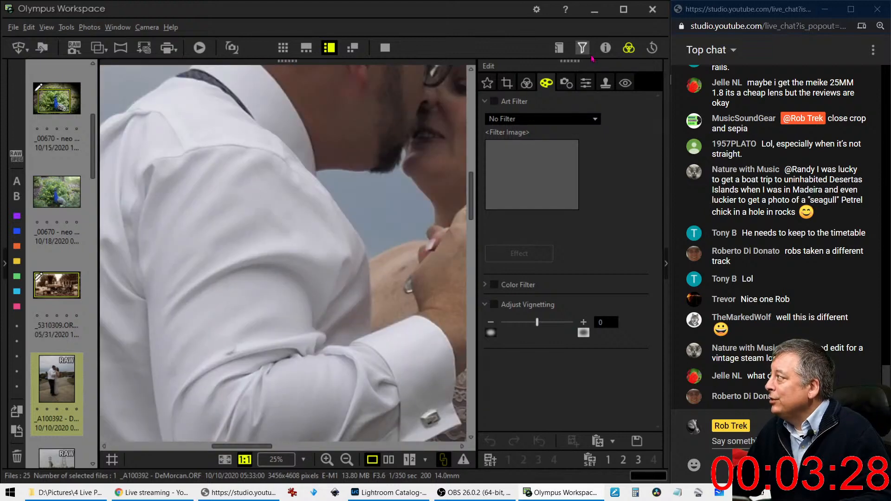
Step: Check the couple photo's shooting details and its lens correction settings, and return to the full image
click(605, 47)
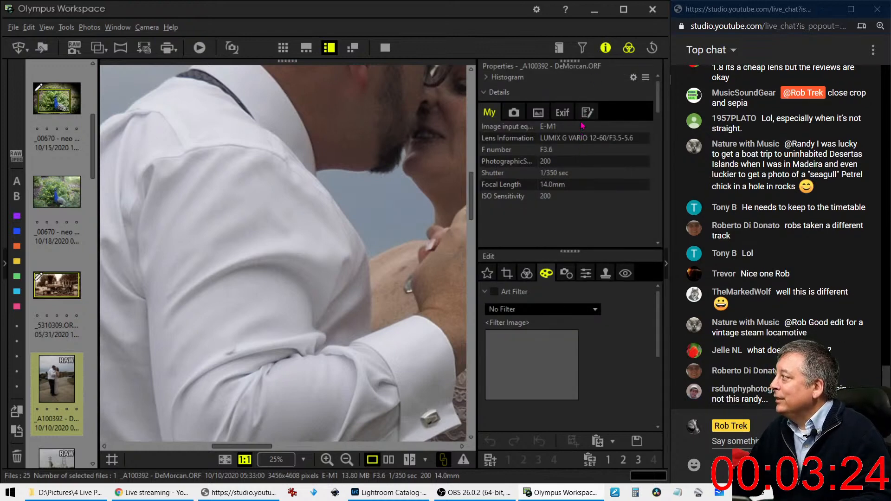
click(605, 48)
click(567, 81)
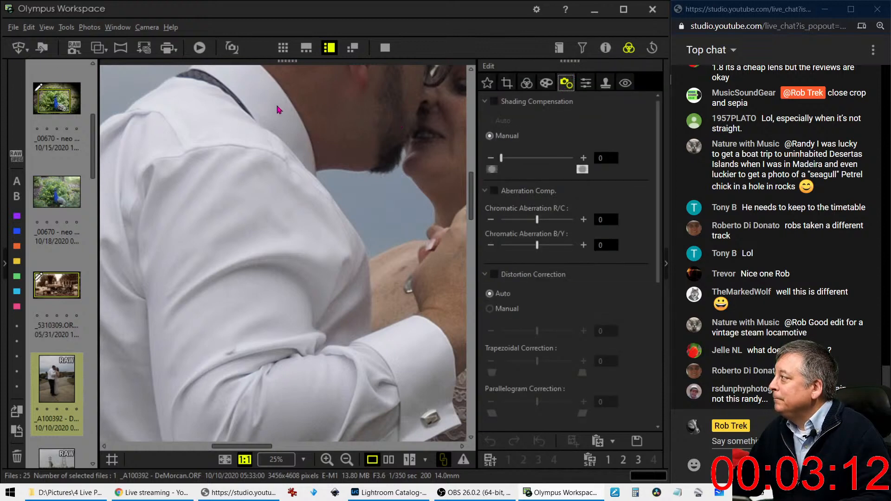
drag(256, 167, 203, 143)
double_click(203, 143)
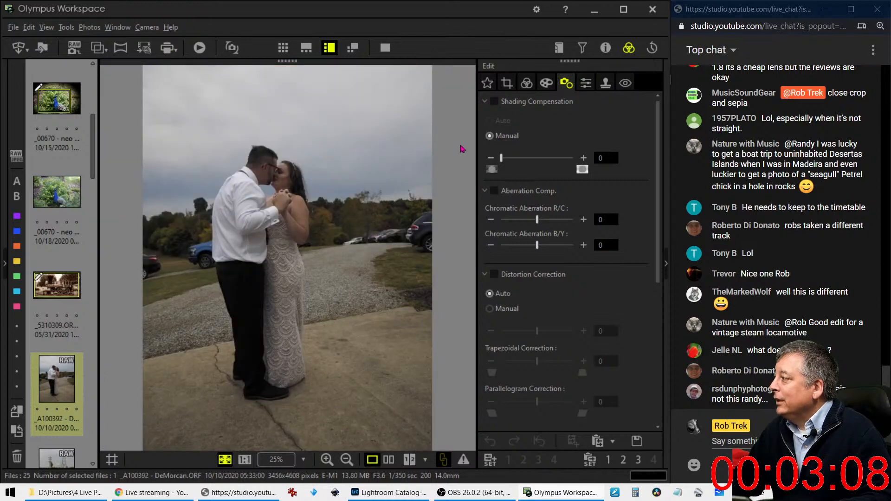
Step: Tilt the couple photo to 2.4 and try the 3:2 and 2.0:3.0 crop ratios before choosing 1:1 (6:6)
click(507, 82)
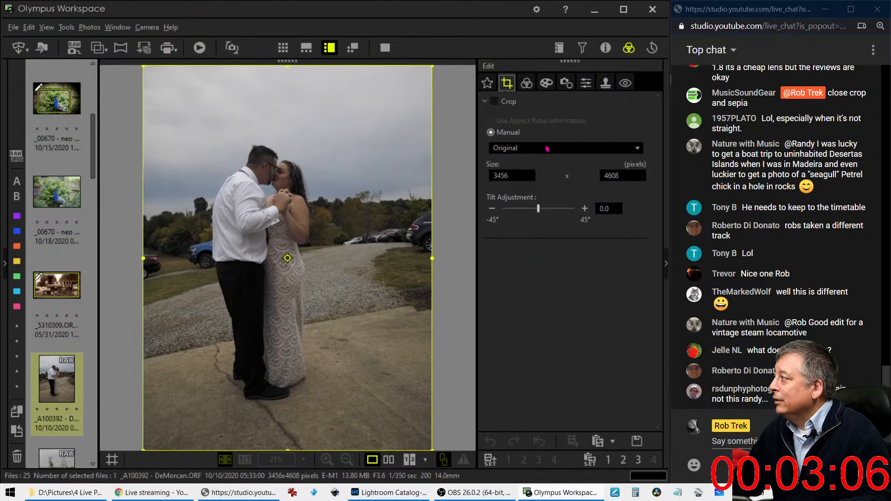
drag(539, 209, 539, 210)
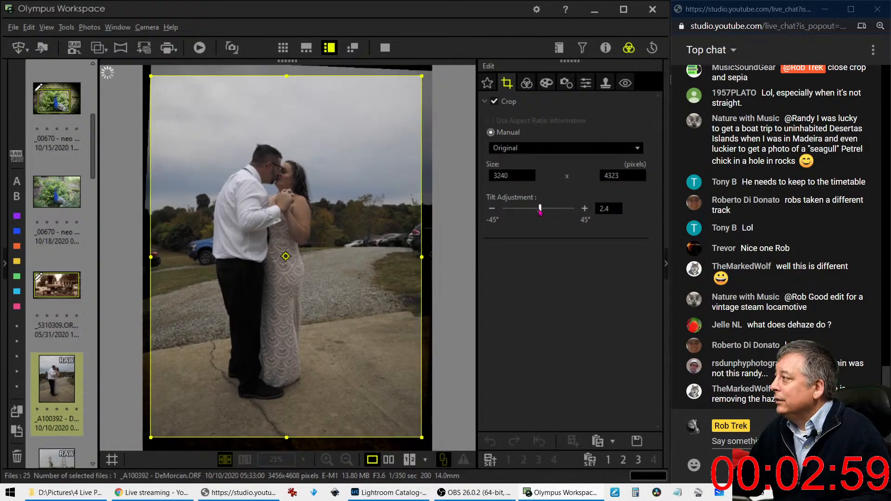
click(529, 148)
click(531, 183)
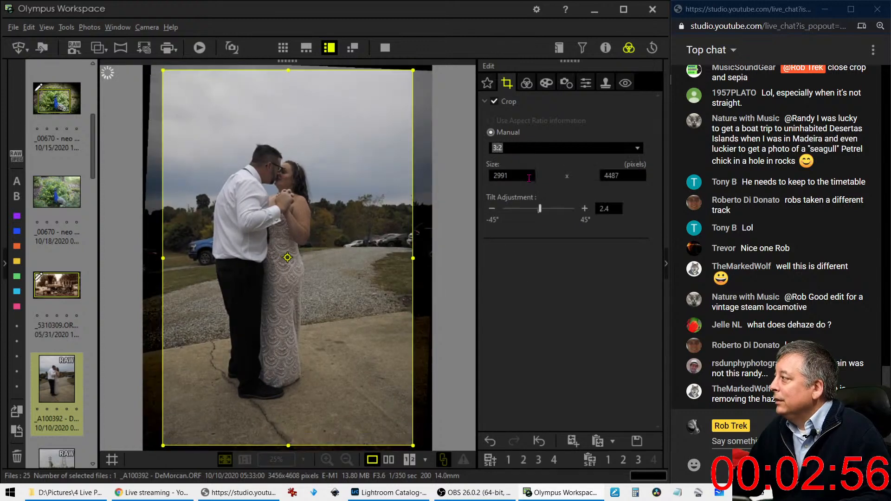
click(537, 148)
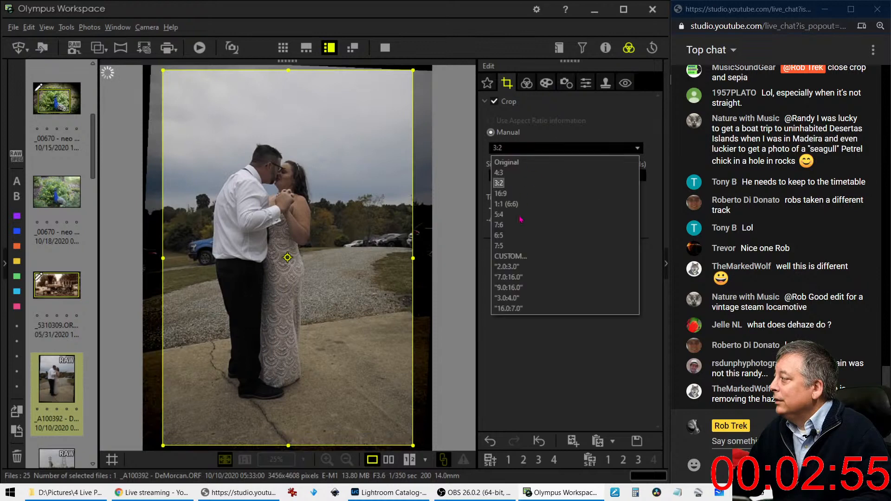
click(519, 269)
click(533, 149)
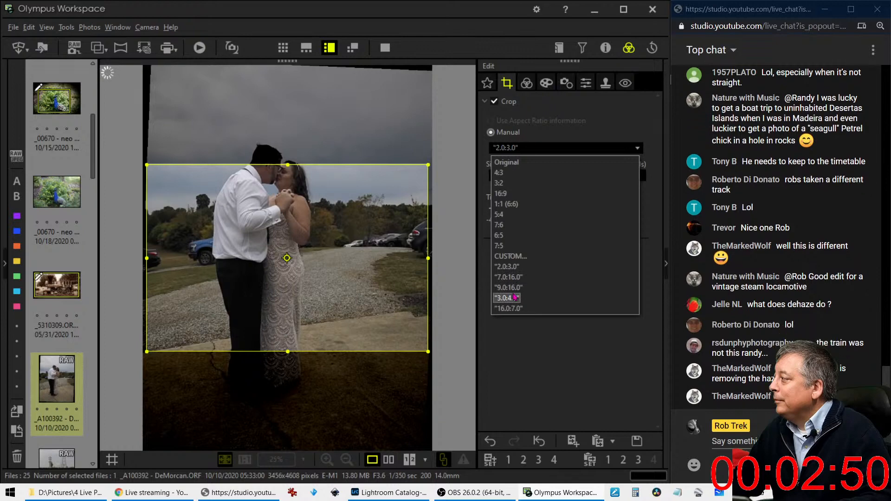
click(506, 204)
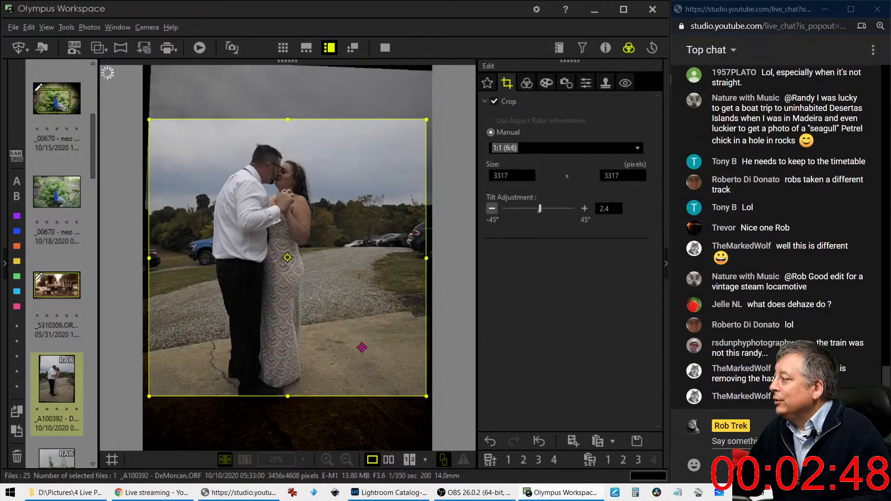
Step: Shrink the square crop to about 1539 x 1539 pixels around the couple's upper bodies and preview it
drag(285, 393, 302, 247)
mouse_move(322, 217)
mouse_down()
mouse_move(308, 214)
mouse_move(319, 215)
mouse_up()
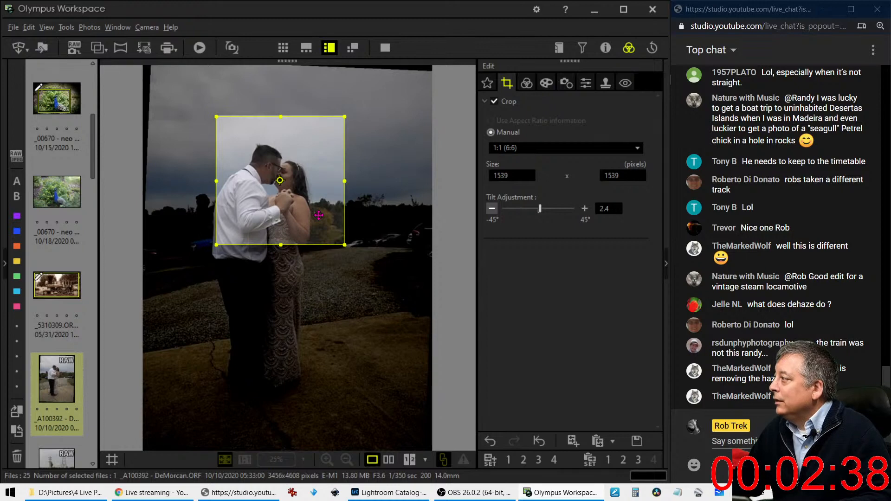
click(526, 82)
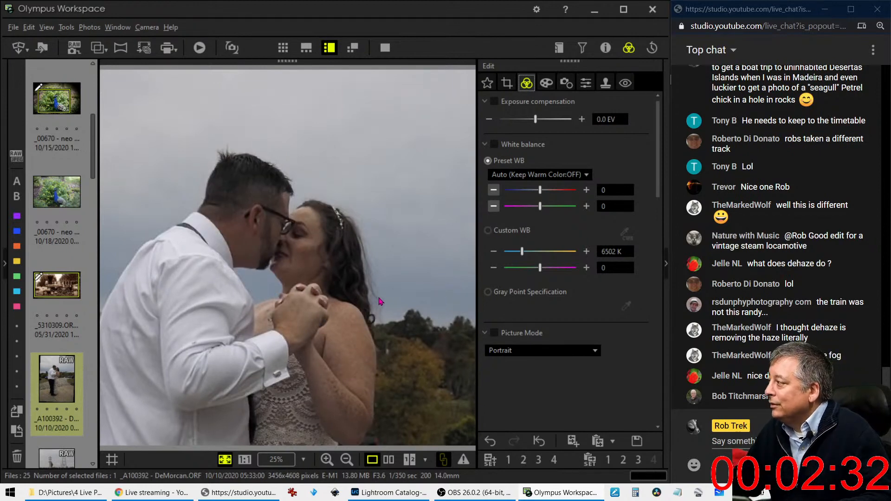
Step: Change the couple photo's tilt to -2.7, shift the square crop toward the groom's back, and preview it
click(512, 85)
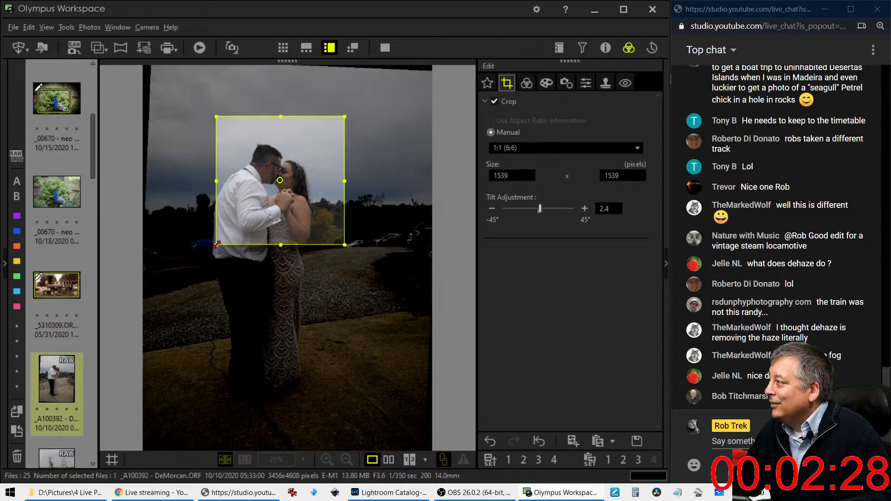
drag(220, 248, 197, 253)
drag(233, 215, 230, 214)
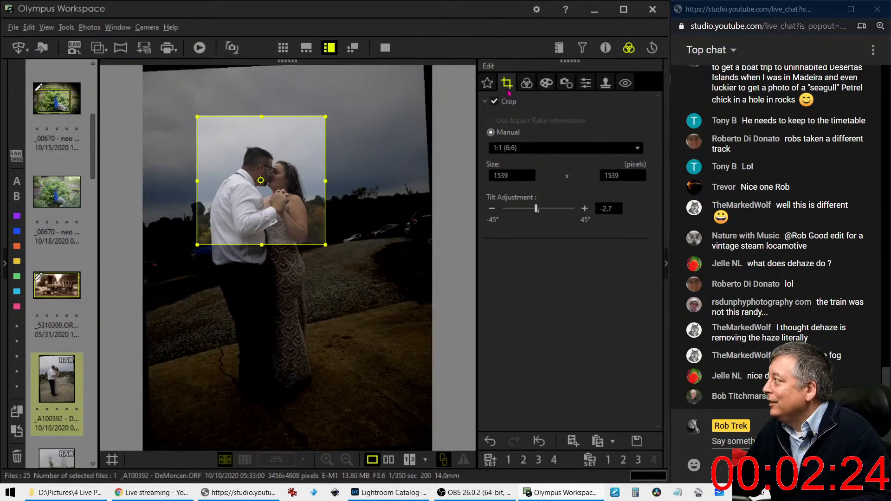
click(527, 84)
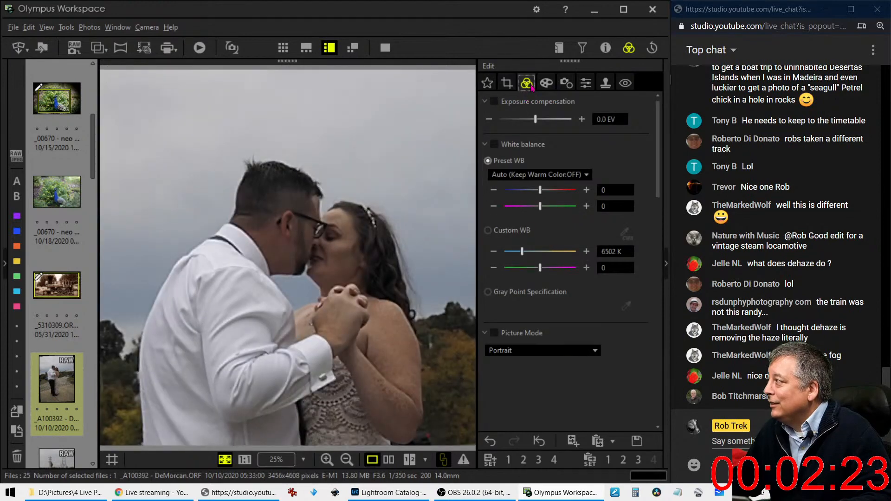
Step: Tighten the square crop to about 1400 x 1400 pixels by trimming the sky above the couple, and preview it
click(507, 83)
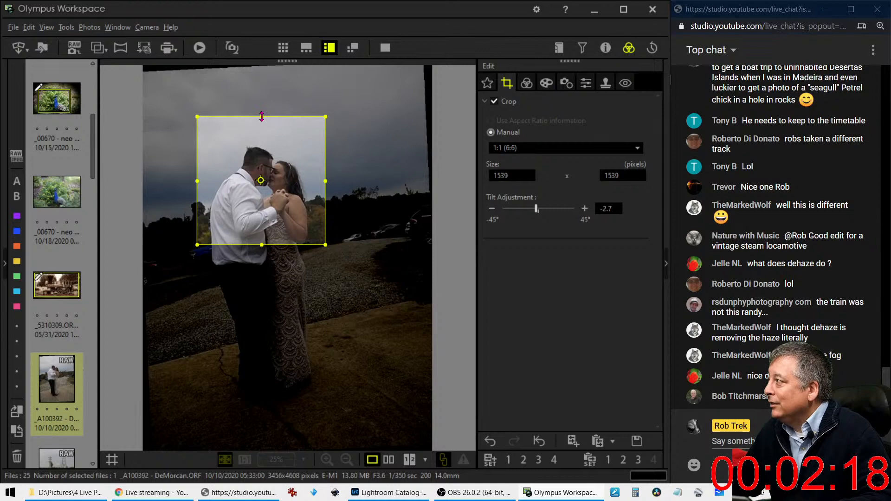
drag(265, 122, 265, 133)
click(526, 88)
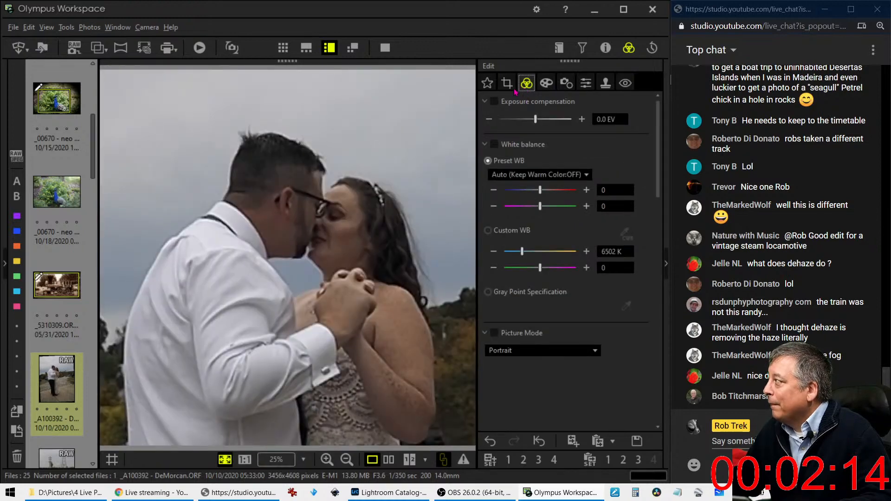
Step: Reduce the couple photo's tilt to -0.9 in small increments and preview the cropped image
click(506, 84)
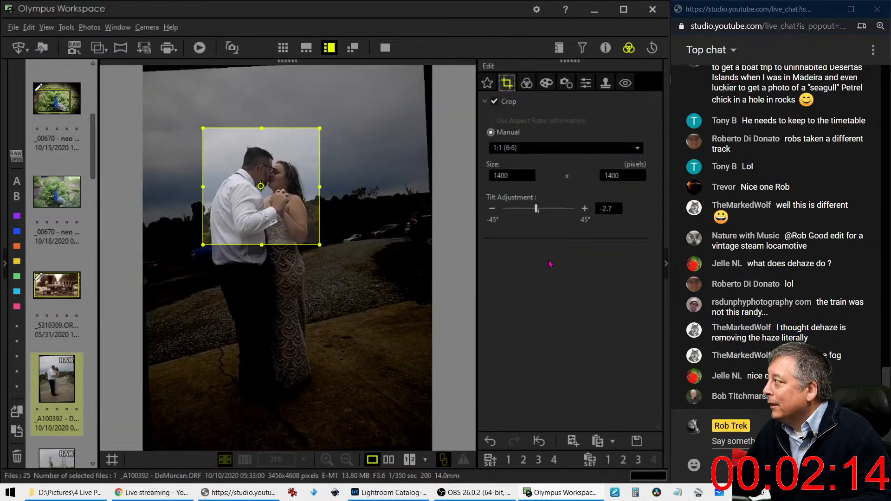
click(583, 211)
click(583, 211)
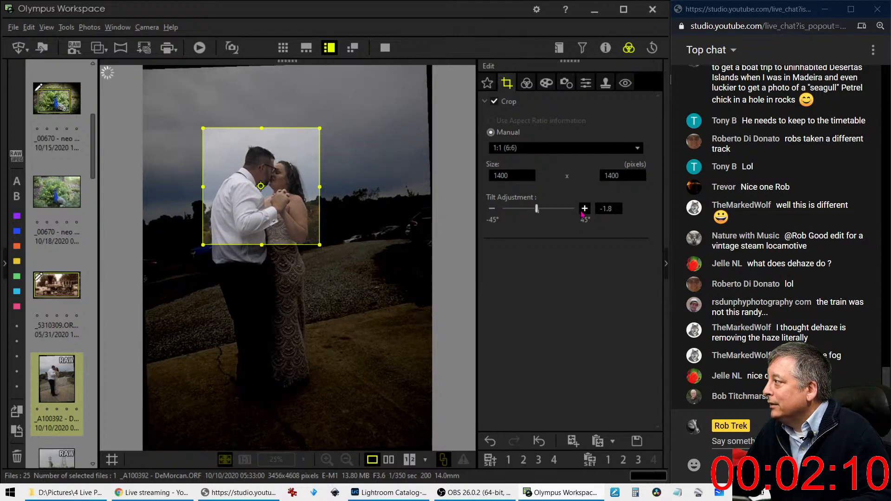
click(582, 211)
click(583, 211)
click(582, 212)
click(583, 209)
click(584, 209)
click(583, 209)
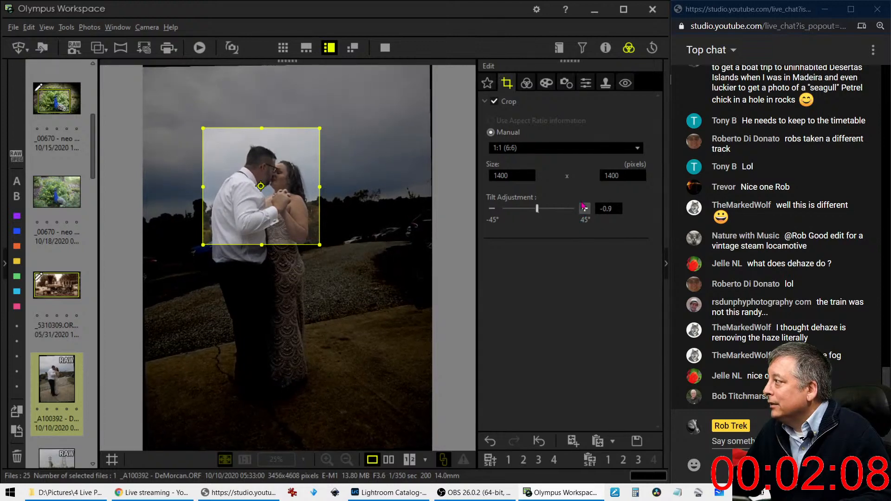
click(526, 82)
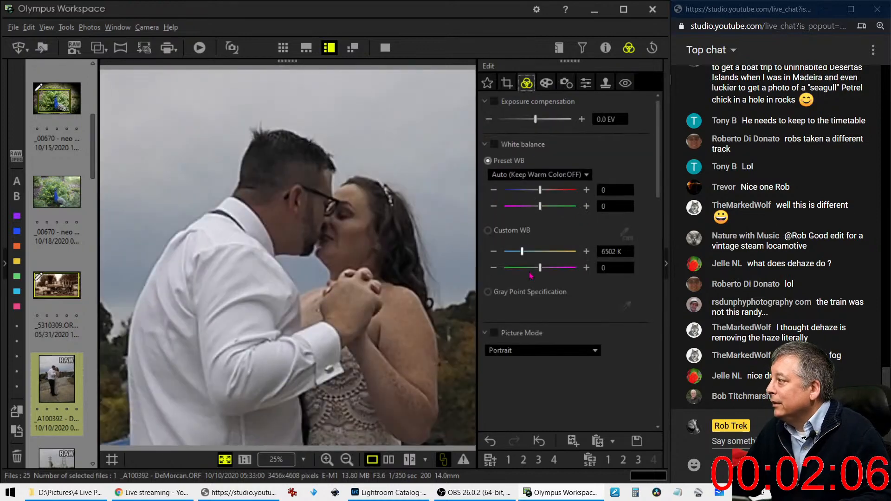
Step: Apply the Soft Focus art filter to the couple photo and darken its corners with a vignetting of -11
click(547, 82)
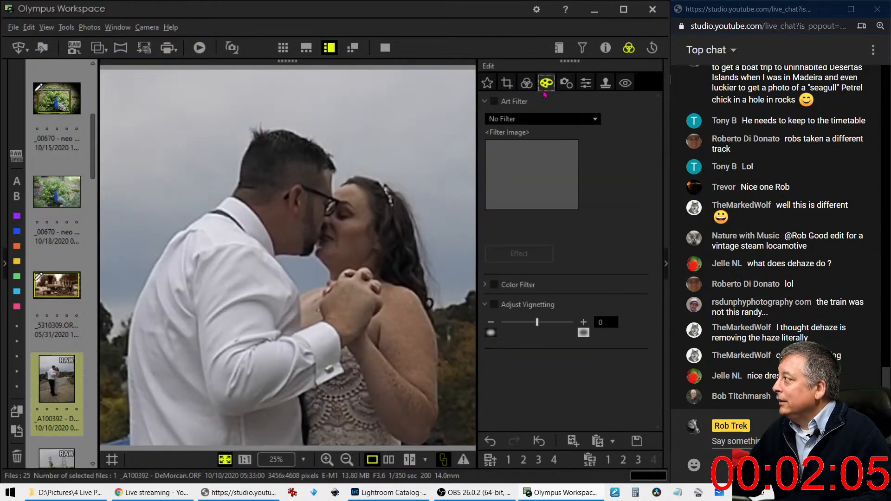
click(538, 119)
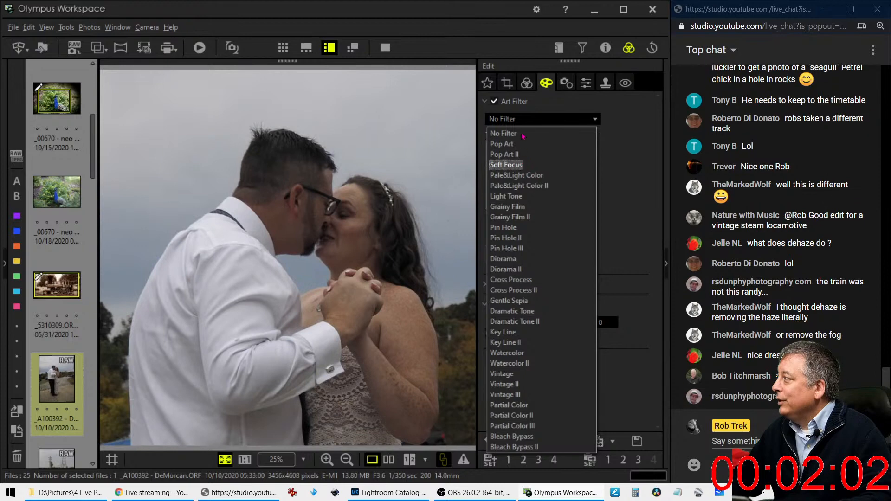
click(522, 165)
click(530, 86)
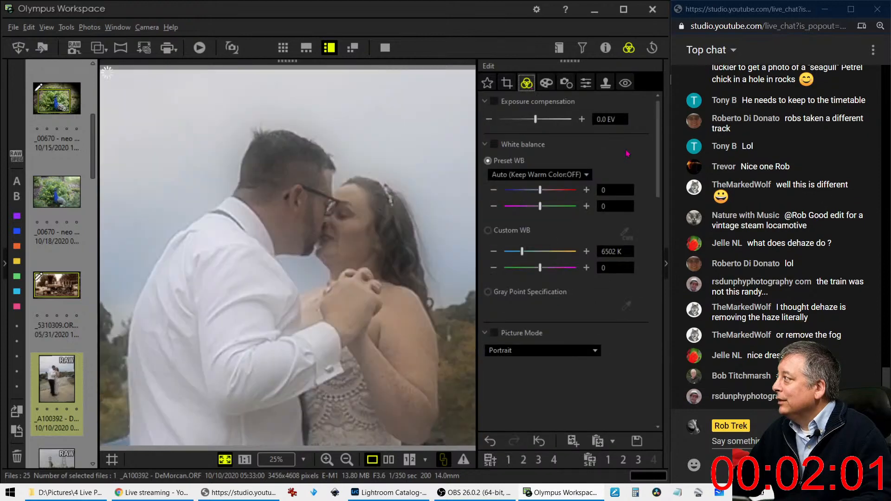
click(546, 84)
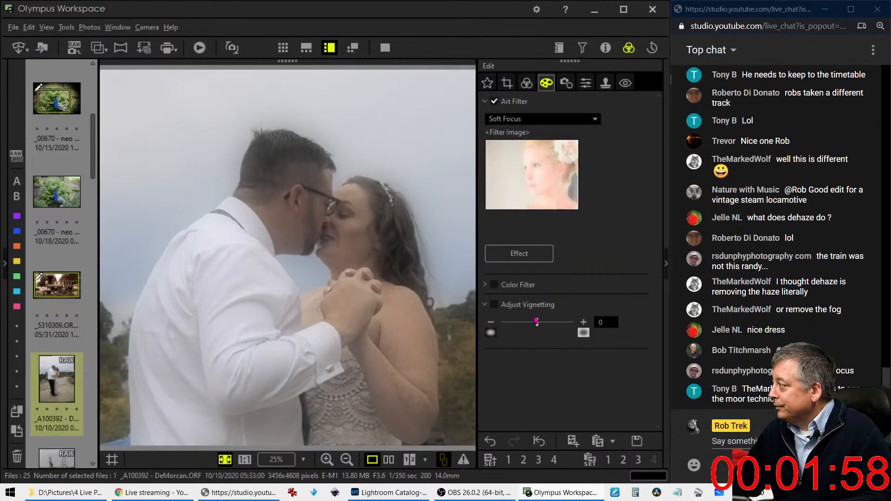
drag(537, 322, 524, 326)
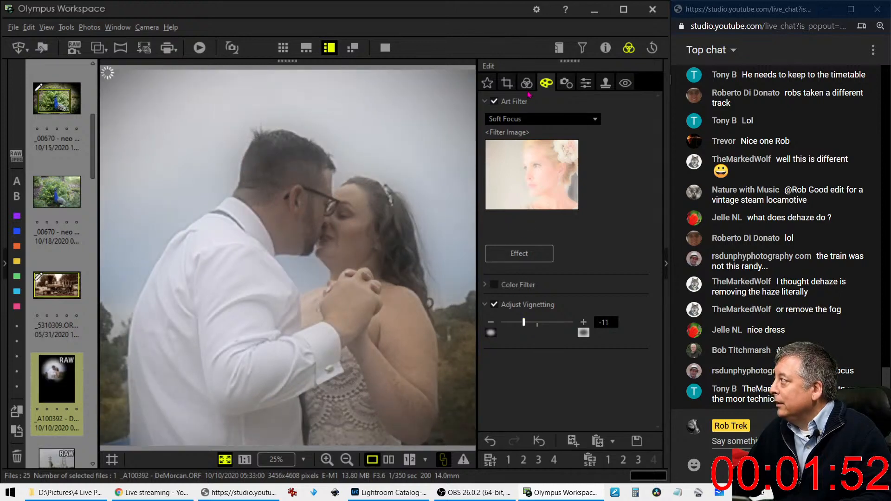
Step: Set the couple photo's sharpness to 1.4
click(526, 84)
click(586, 84)
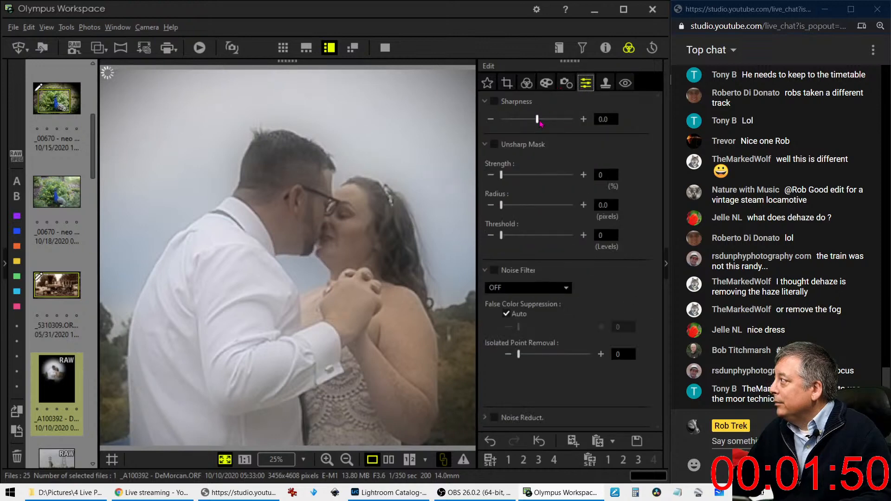
drag(559, 122, 563, 122)
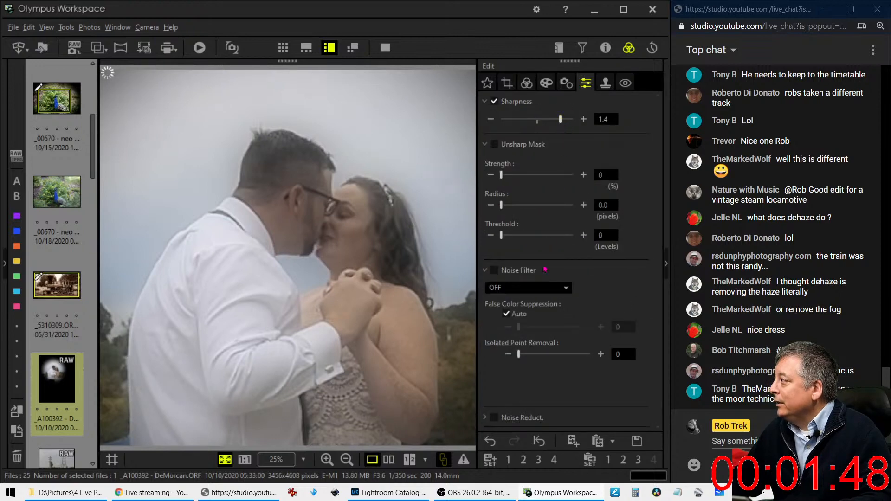
Step: Warm the couple photo with a custom white balance of 8244 K and a tint of 1
click(526, 83)
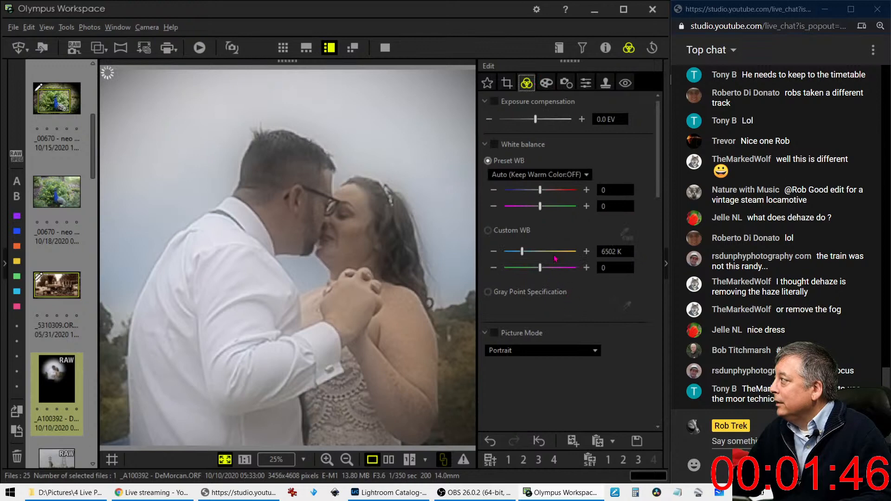
scroll(562, 292, down, 10)
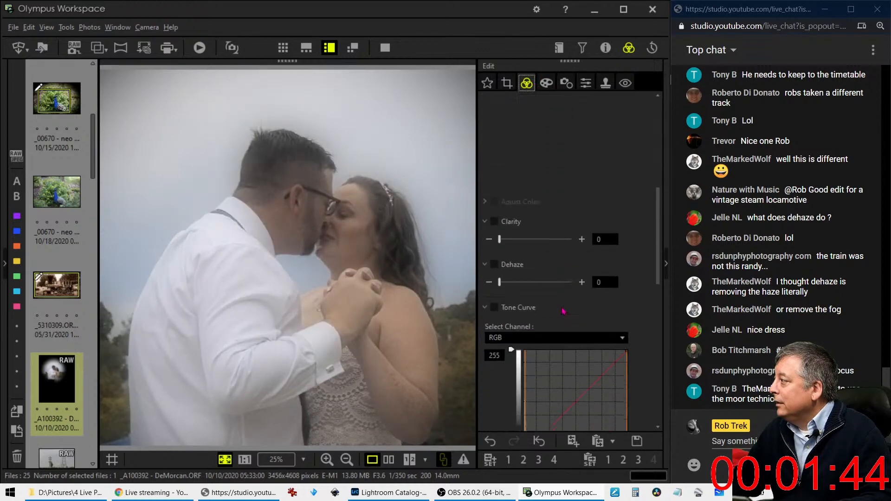
scroll(561, 306, up, 6)
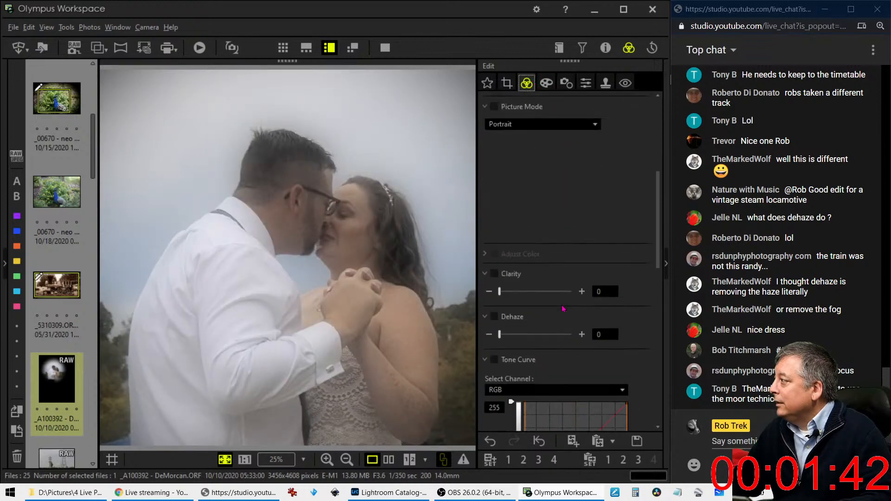
scroll(562, 309, up, 3)
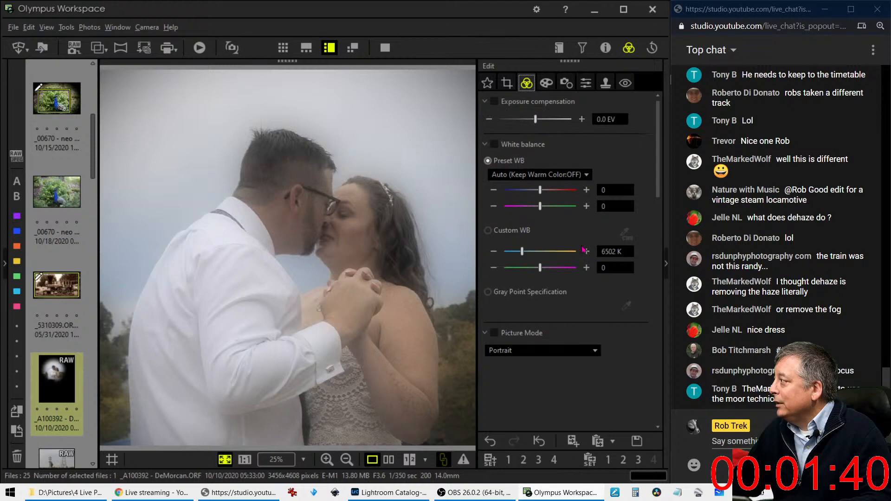
drag(524, 253, 529, 253)
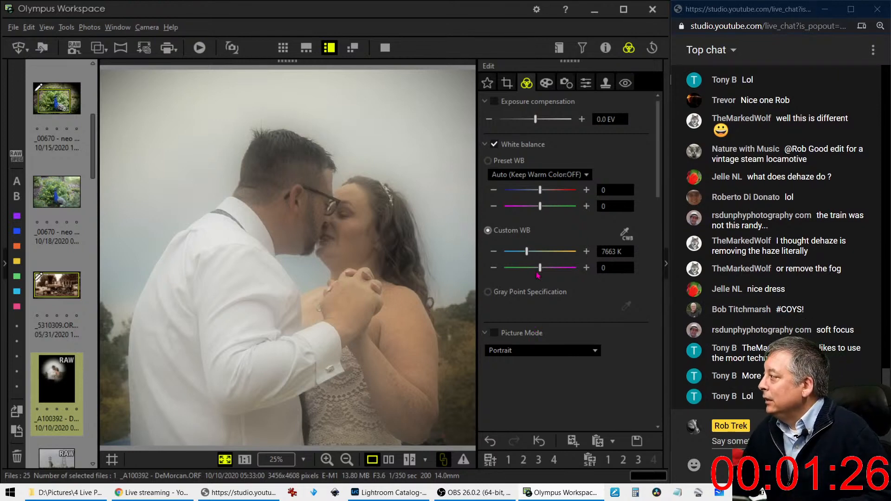
drag(528, 255, 544, 271)
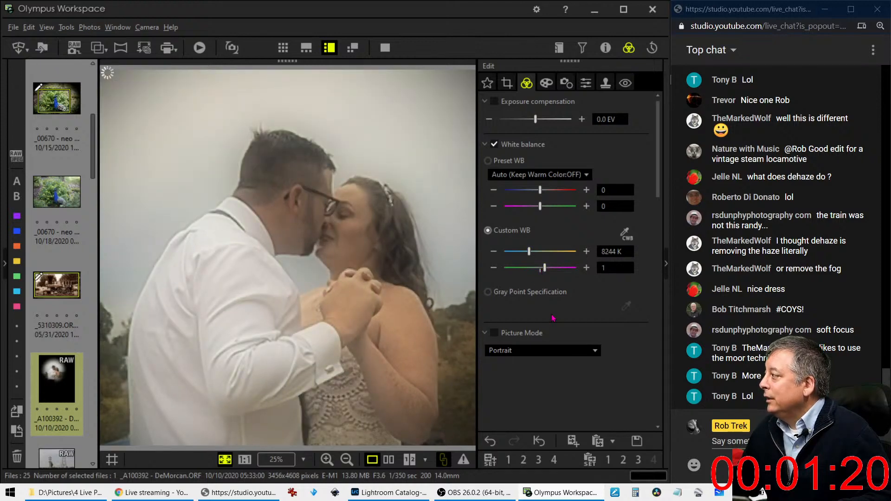
Step: Refine the custom white balance to 8099 K with a tint of 0
scroll(552, 318, down, 5)
scroll(557, 351, down, 7)
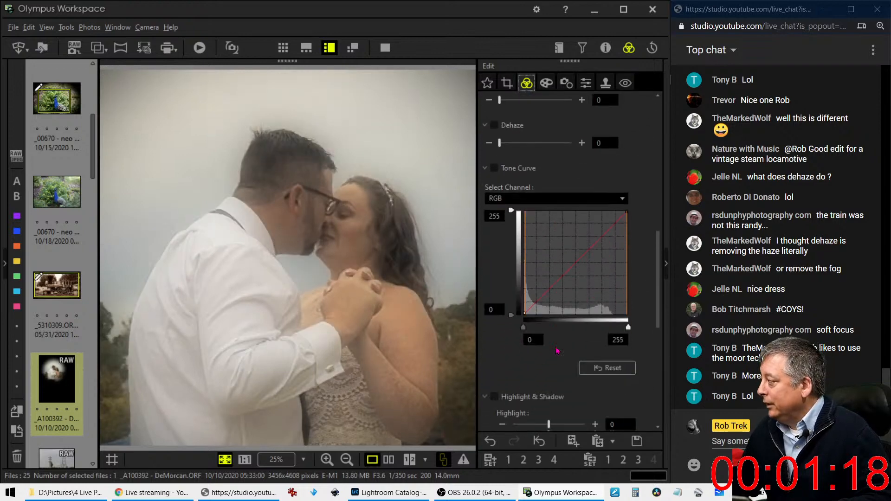
scroll(557, 351, up, 3)
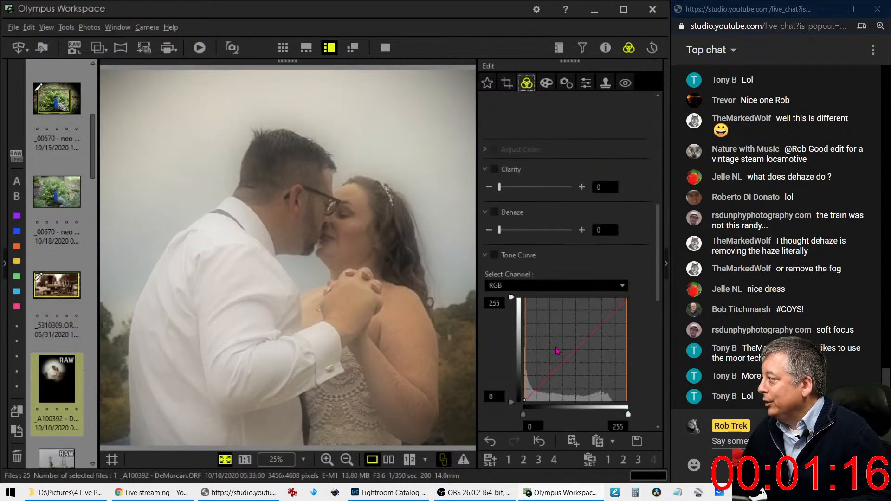
scroll(576, 359, down, 2)
scroll(574, 360, up, 2)
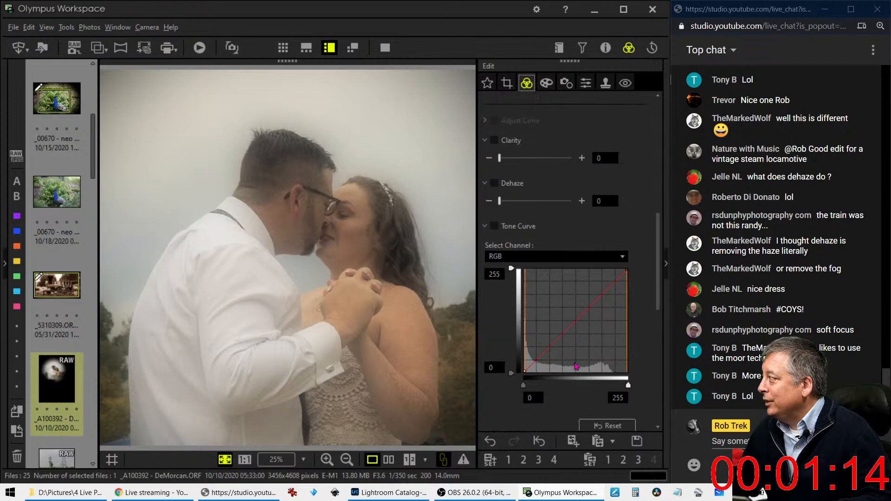
scroll(571, 362, up, 5)
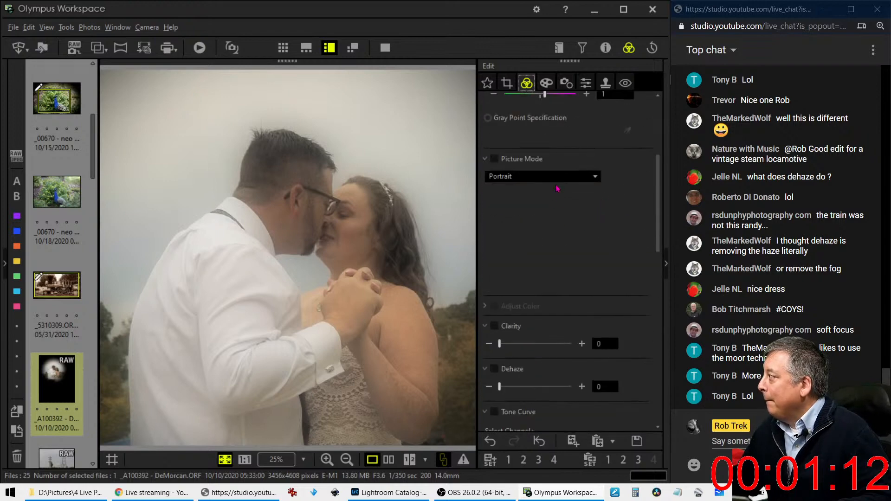
scroll(537, 255, down, 2)
scroll(535, 223, up, 5)
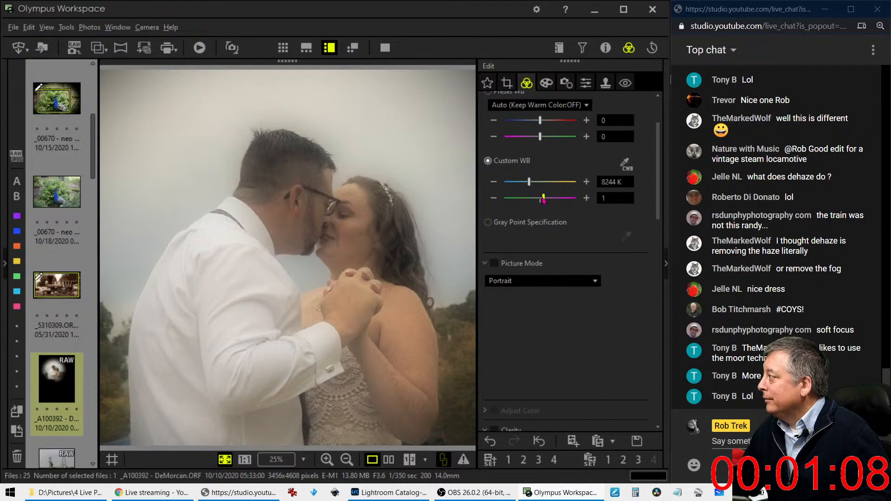
drag(541, 199, 527, 185)
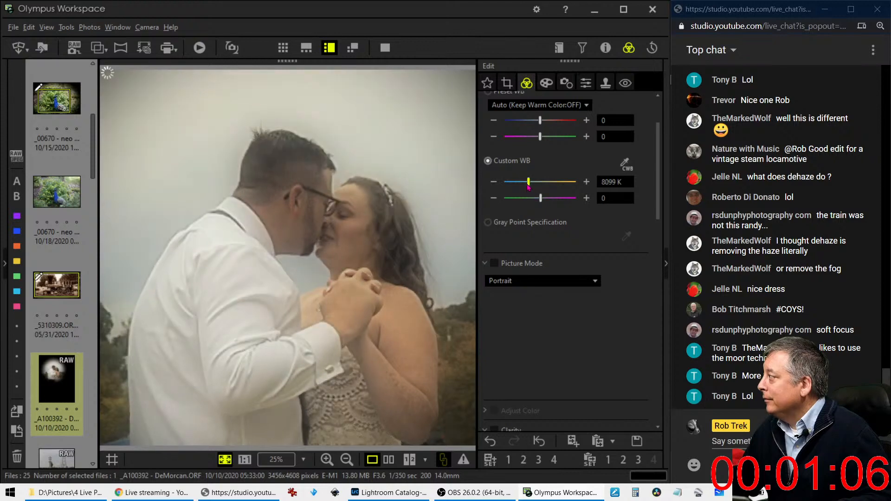
Step: Set the couple photo's Clarity to 8 and Dehaze to 4
scroll(539, 320, down, 8)
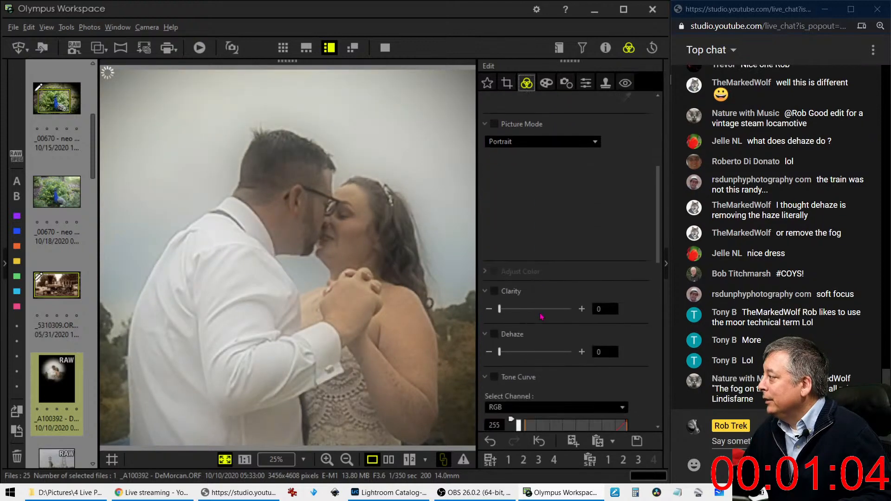
scroll(534, 306, up, 2)
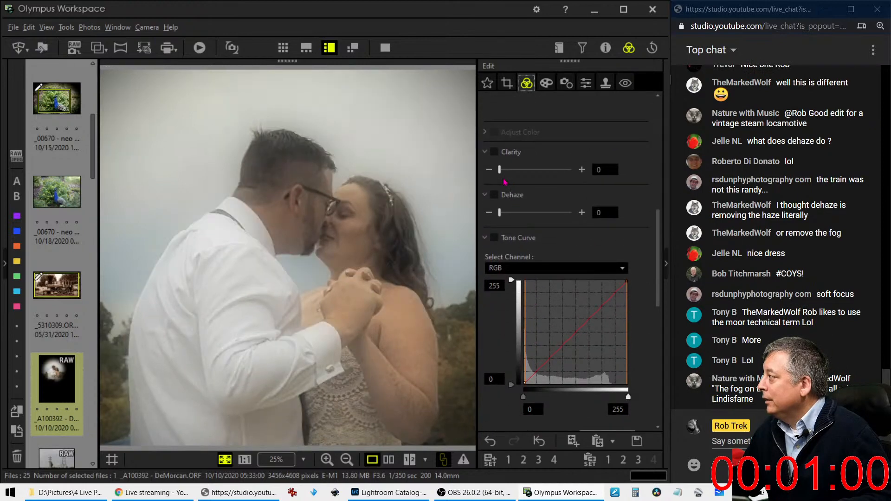
drag(500, 170, 504, 170)
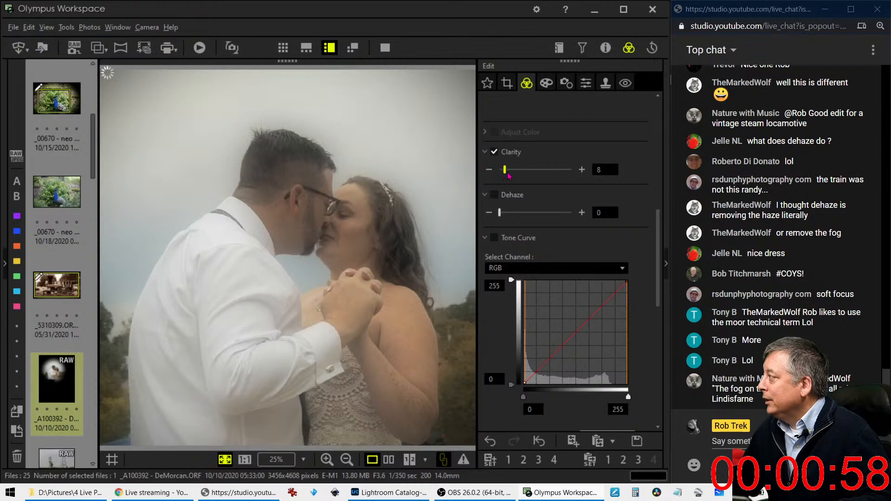
drag(499, 212, 502, 213)
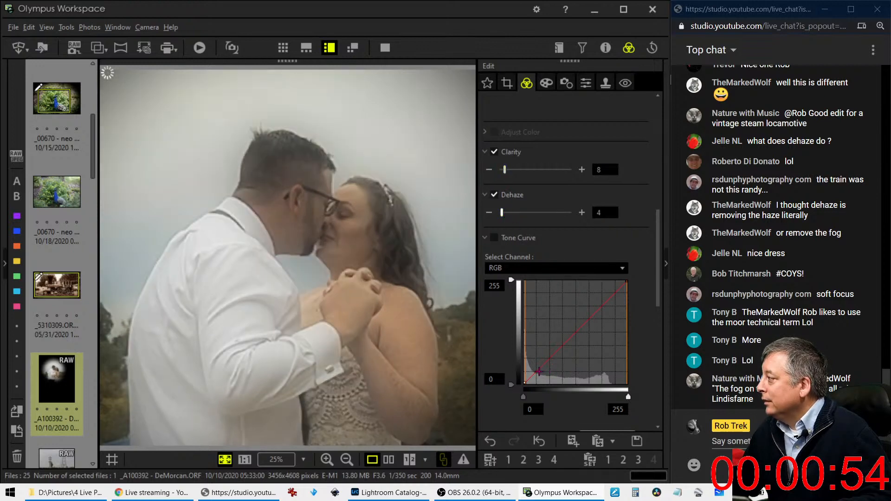
Step: Raise the midtones on the RGB tone curve and pull the deepest shadows slightly down
drag(541, 368, 579, 319)
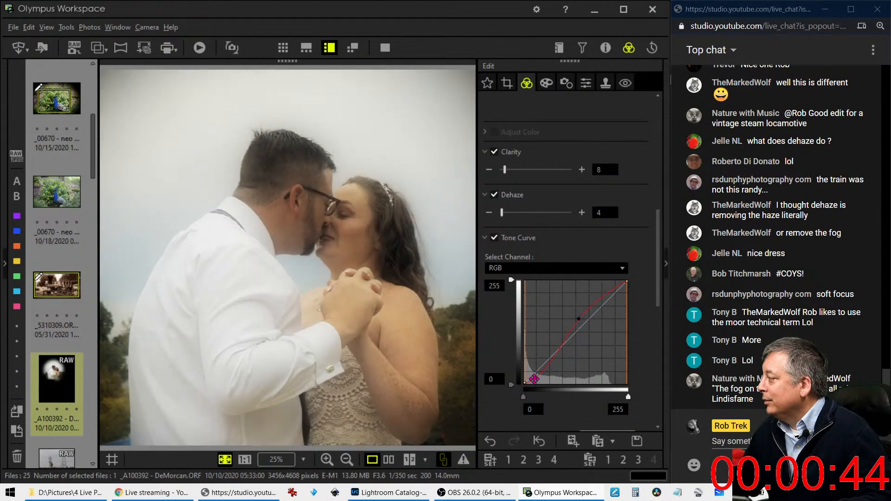
drag(534, 377, 532, 381)
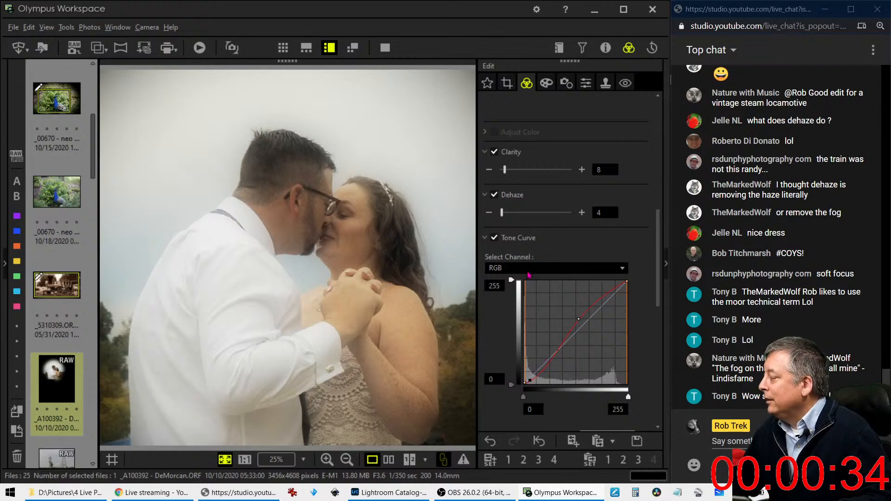
Step: Change the crop's tilt adjustment to 0.1 in small increments and preview the cropped couple photo
click(507, 82)
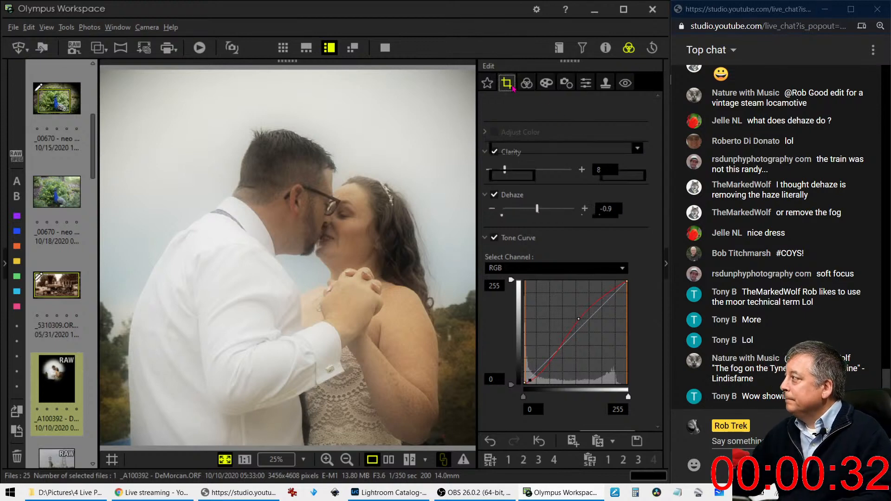
click(586, 209)
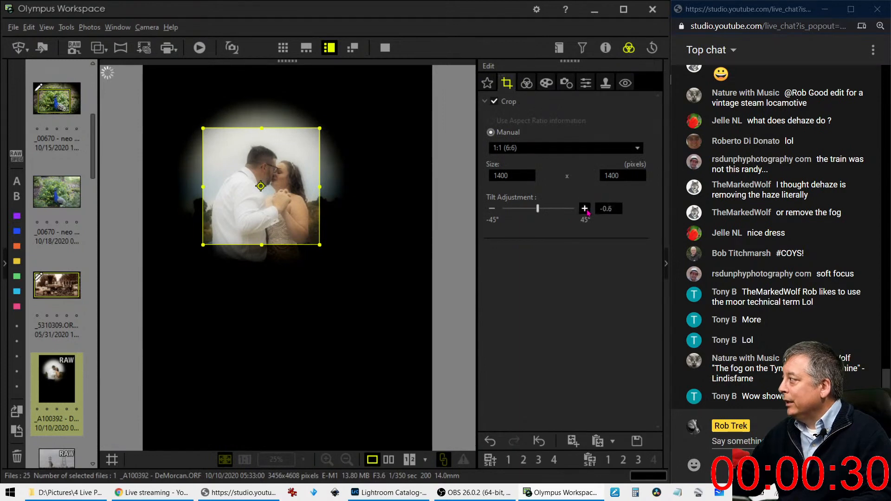
click(585, 209)
click(584, 209)
click(584, 209)
click(585, 208)
click(584, 209)
click(585, 208)
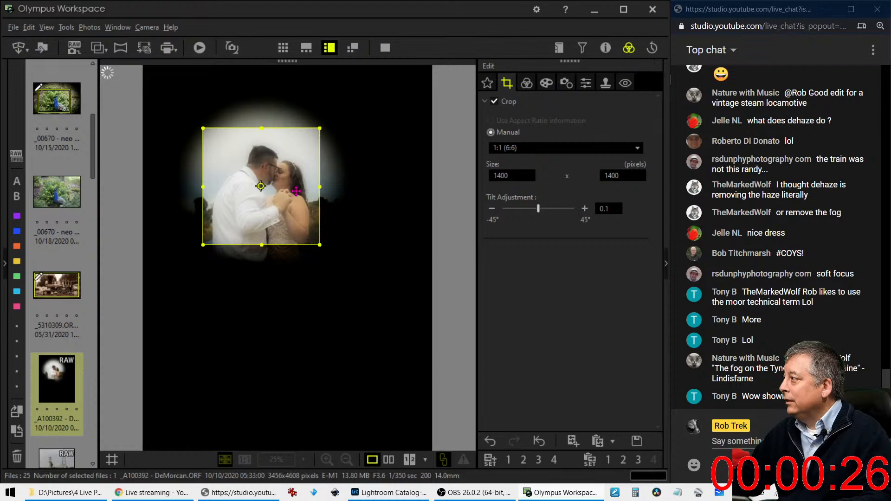
click(527, 84)
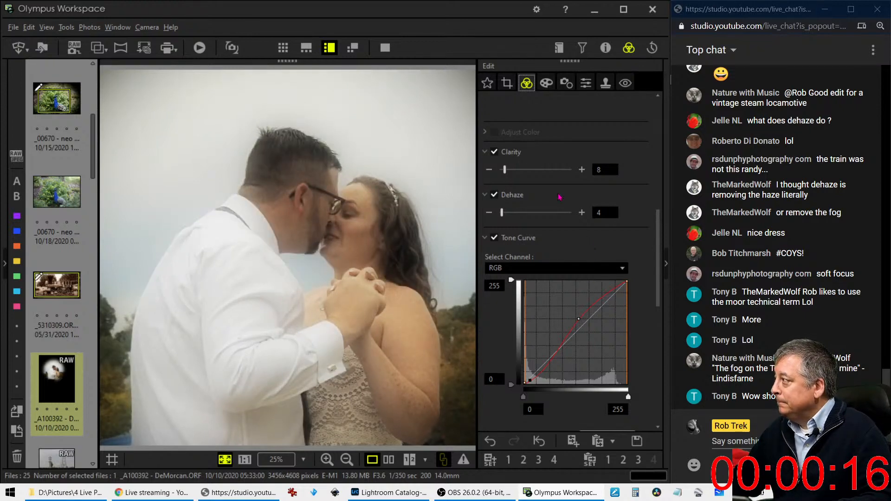
Step: Shift the 1400 x 1400 crop slightly downward to trim sky above the couple, and preview it
click(506, 81)
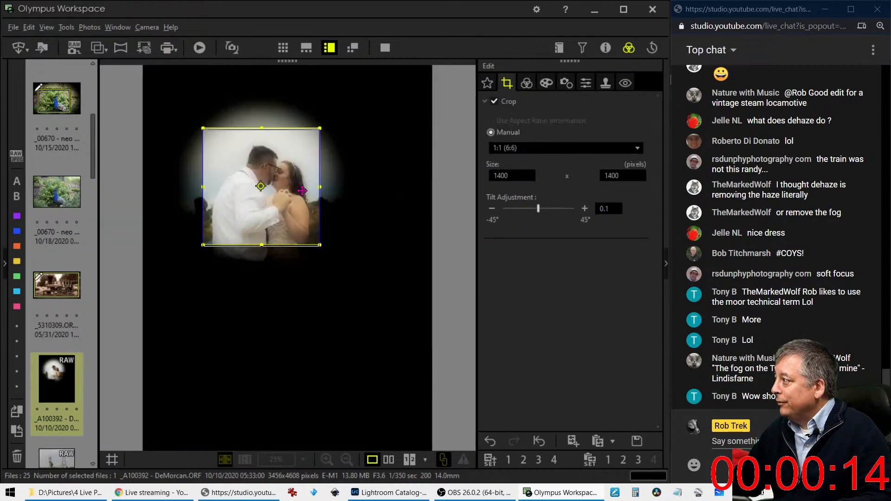
drag(301, 198, 301, 195)
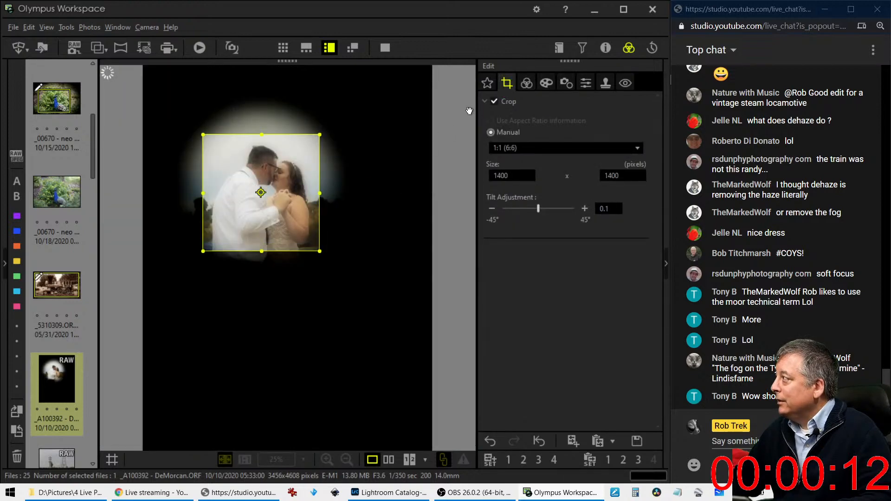
click(527, 84)
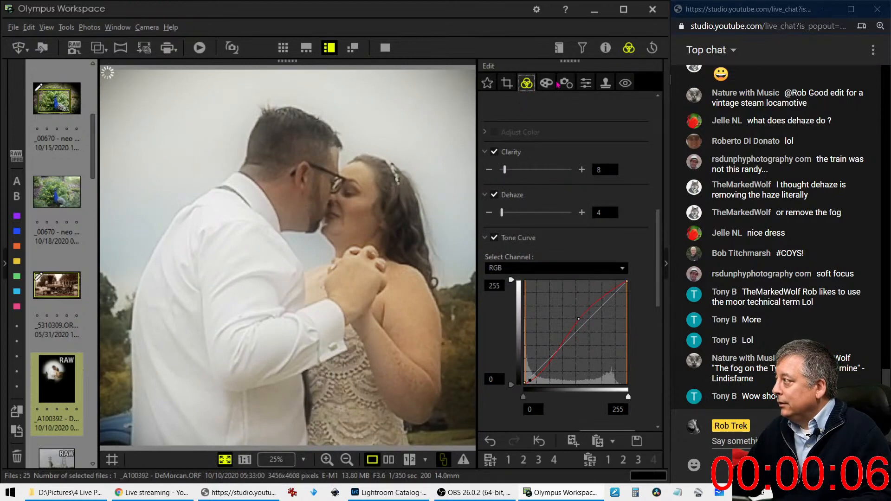
Step: Set the couple photo's Clarity to 13 and expand the Adjust Color settings
drag(504, 170, 512, 170)
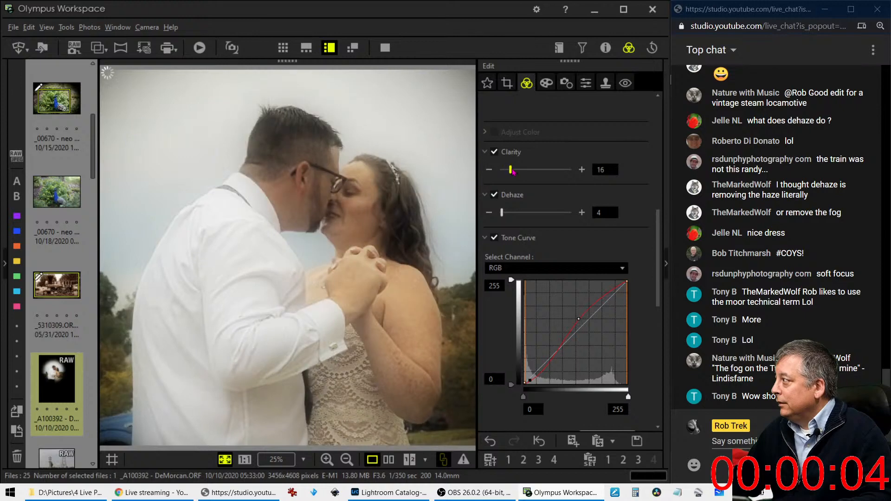
scroll(556, 173, down, 3)
scroll(556, 174, up, 2)
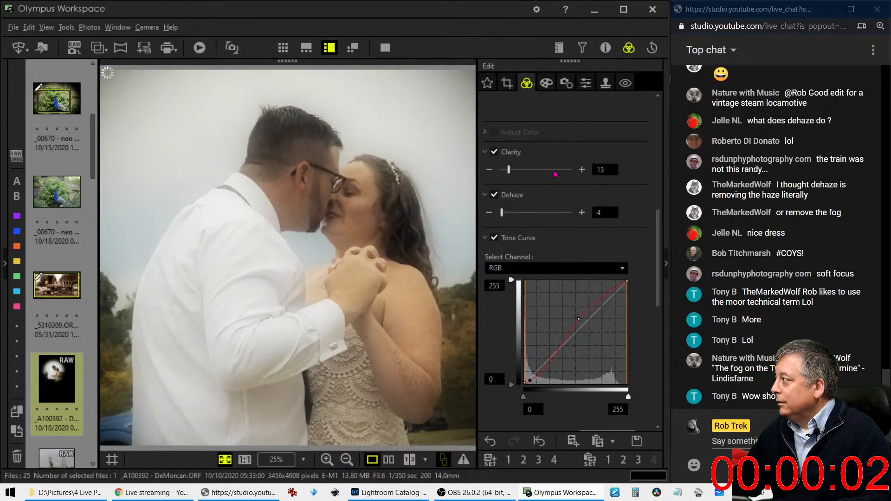
click(613, 140)
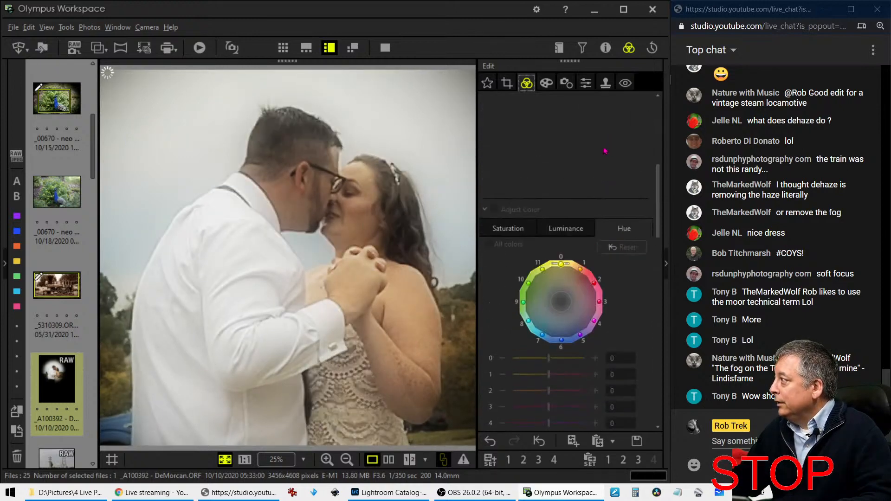
Step: Set the couple photo's exposure compensation to 0.4 EV and compare it with the original side by side in full screen
scroll(641, 208, up, 6)
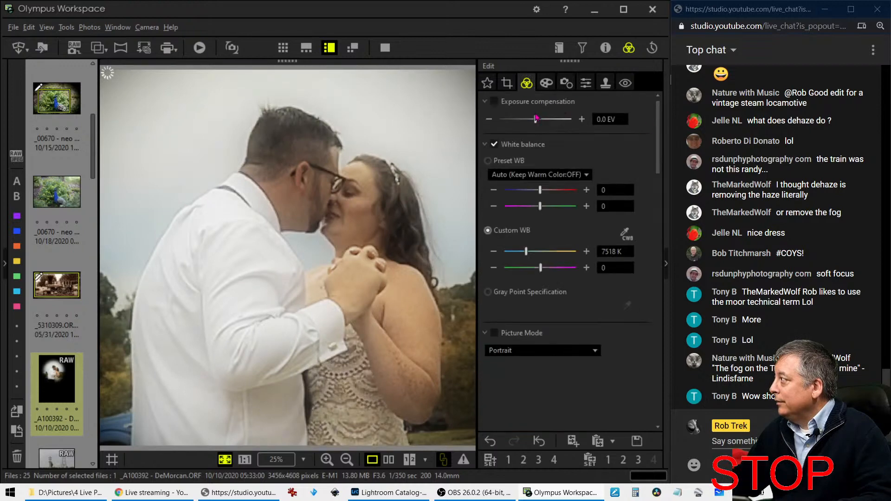
drag(536, 119, 543, 121)
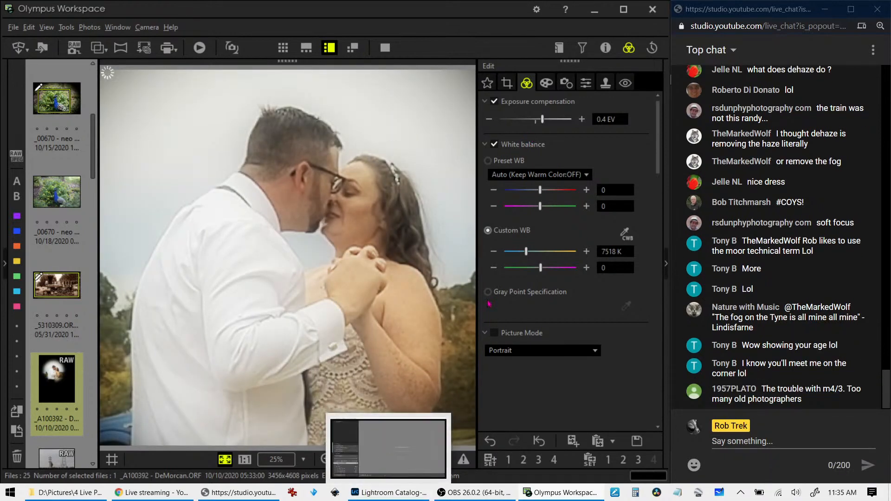
click(389, 459)
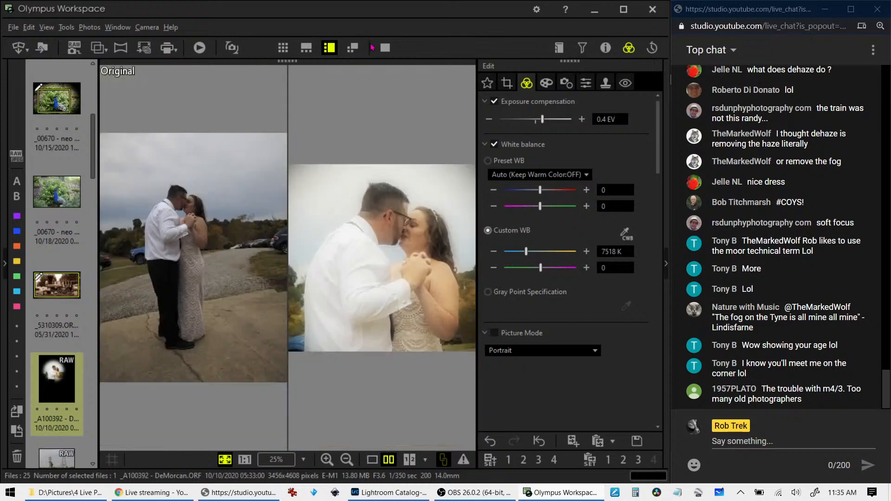
click(385, 48)
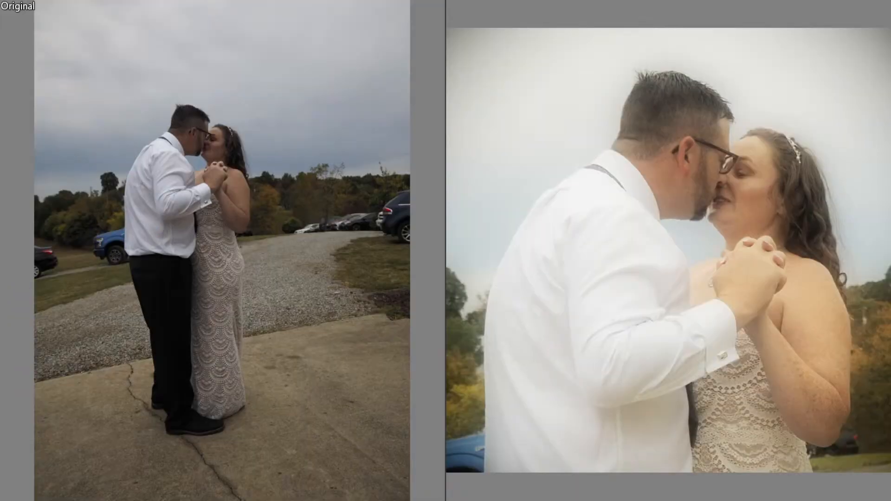
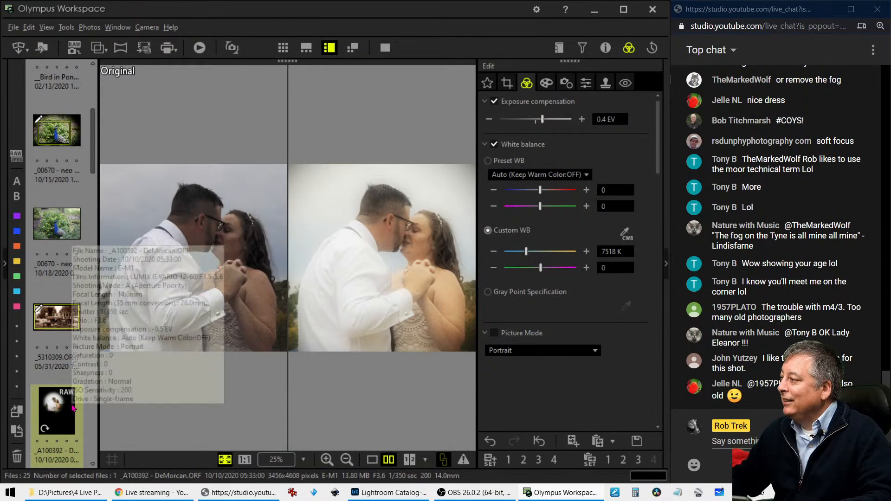
Step: Open the RAW photo of the river beacon and pylon in single view, preview it full screen, and close the PDF manual
scroll(62, 410, down, 2)
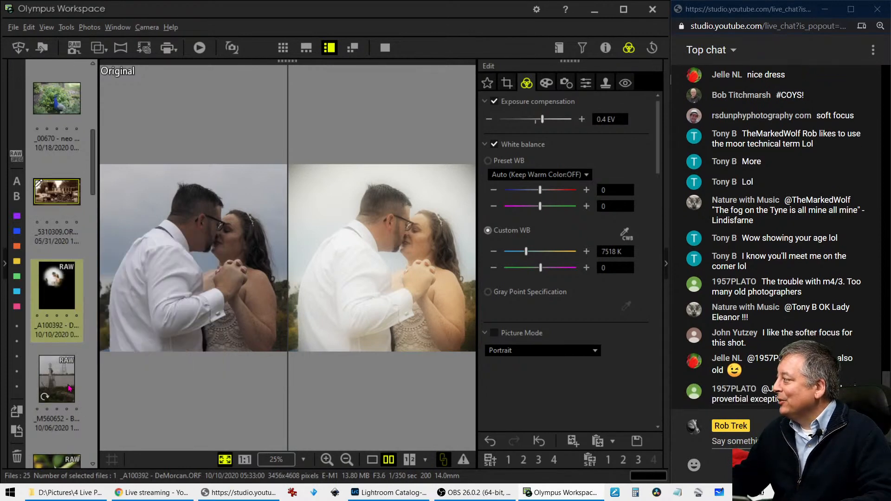
click(68, 388)
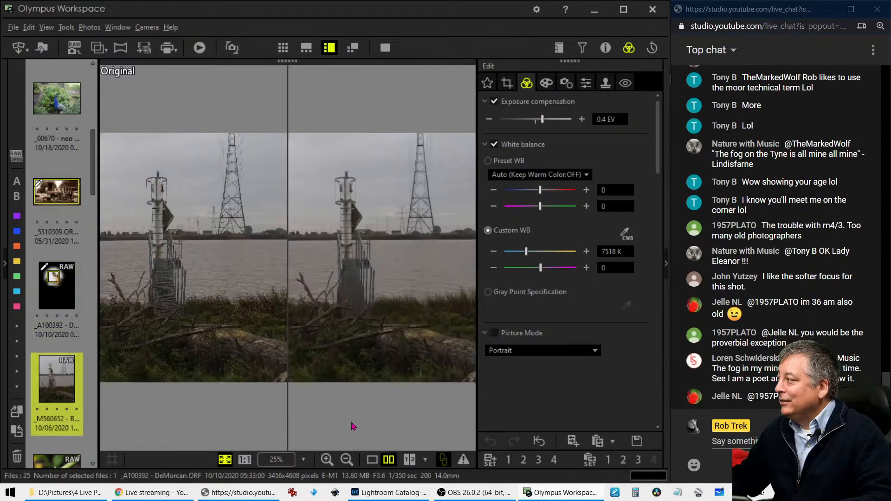
click(372, 460)
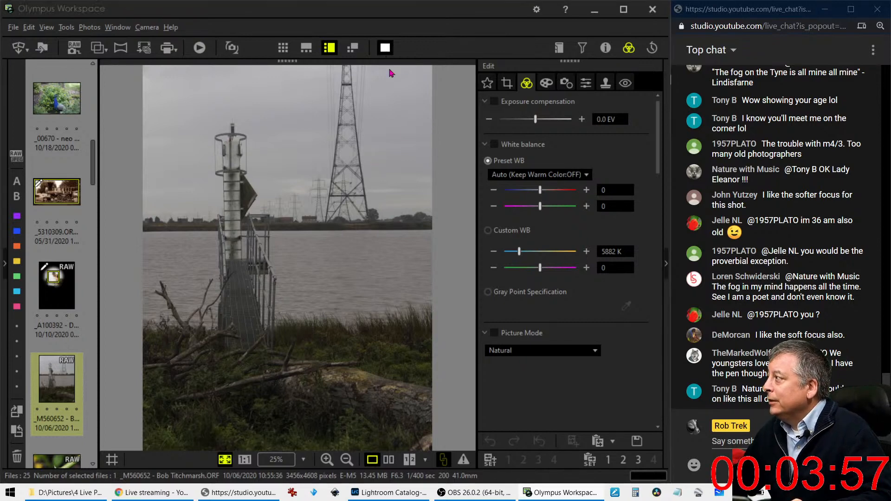
click(385, 47)
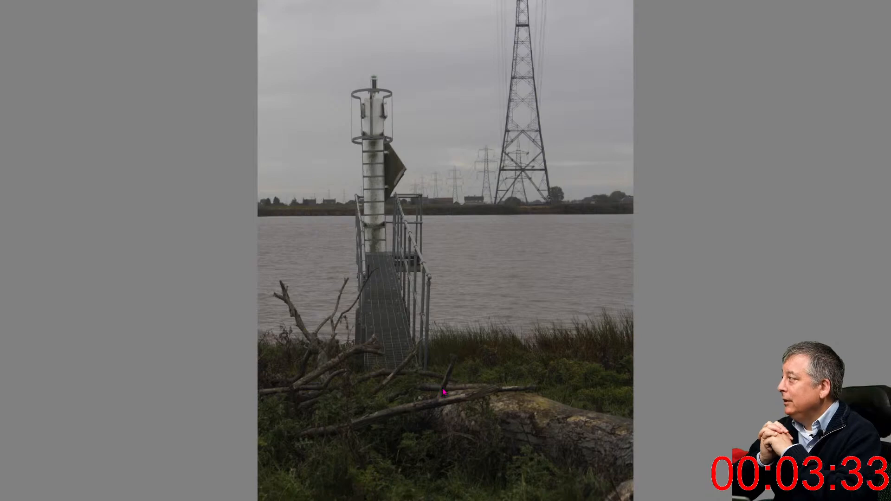
key(Escape)
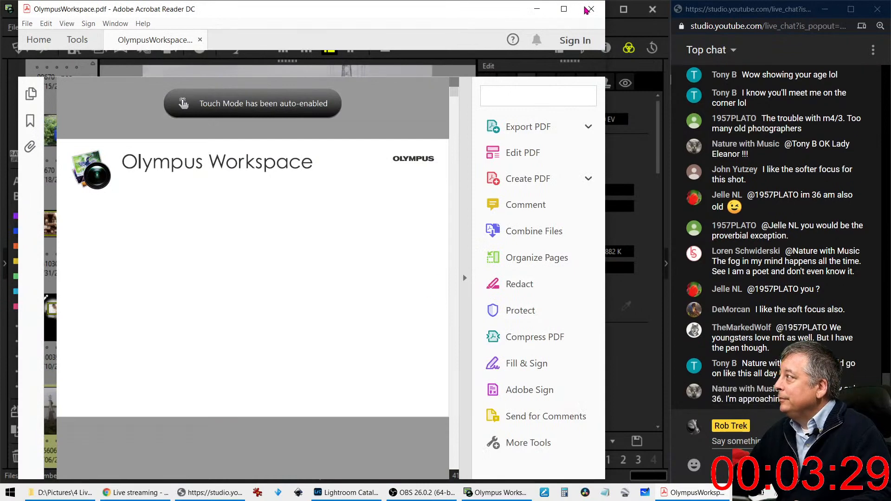
click(591, 8)
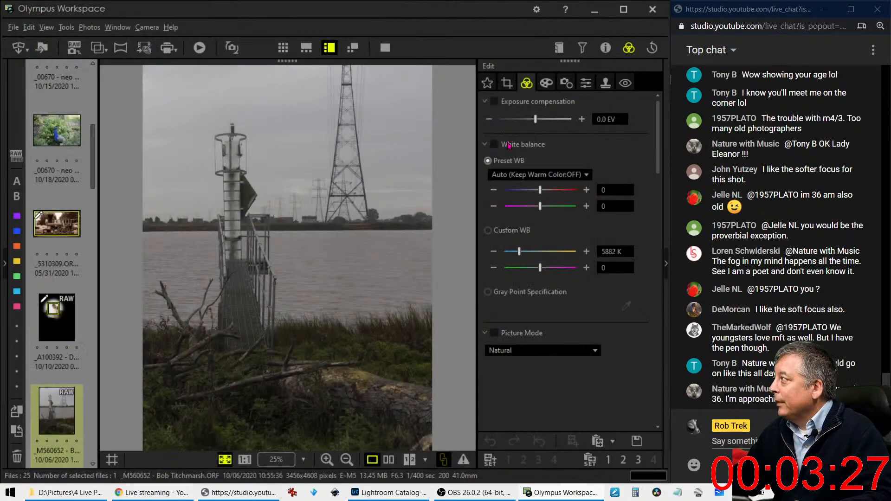
Step: Crop the river beacon photo at a 4:3 ratio to 2912 x 3884 pixels, trimming the top, bottom and sides
click(506, 84)
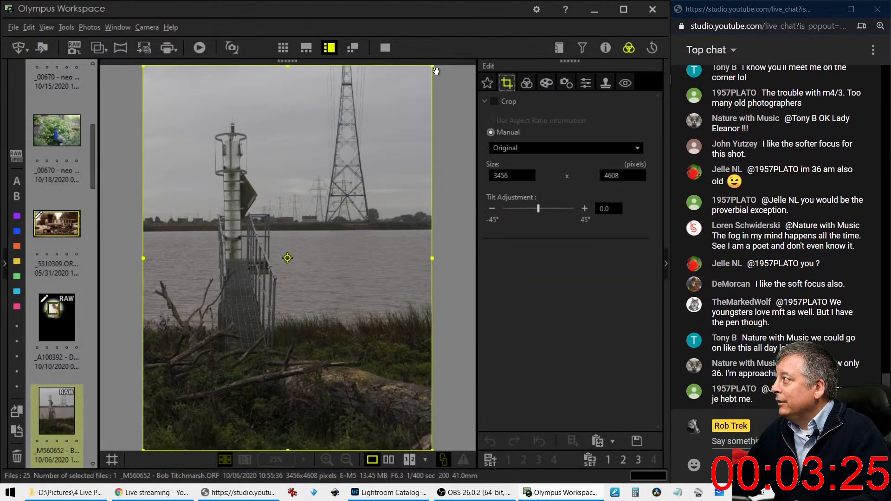
click(566, 149)
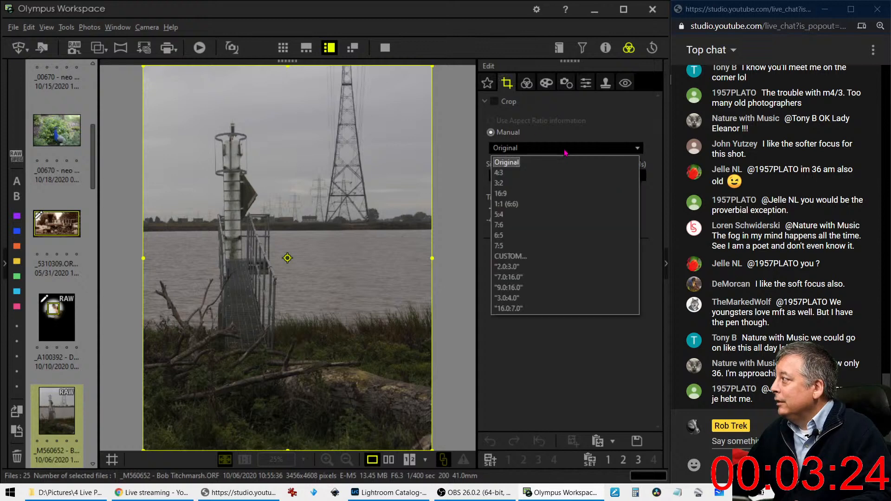
click(550, 174)
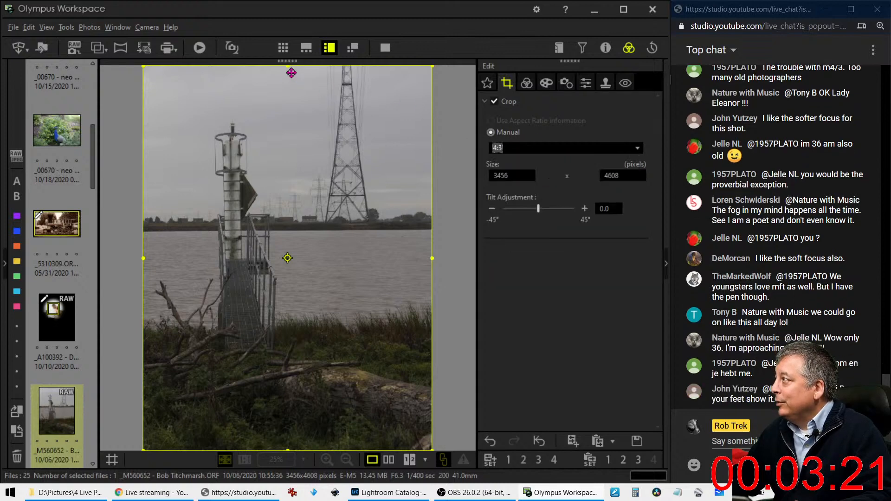
drag(288, 69, 287, 108)
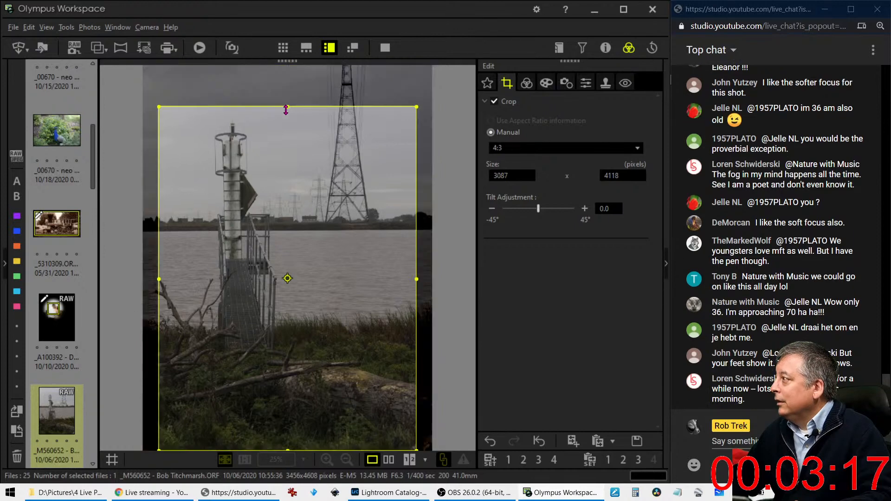
drag(300, 171, 292, 175)
drag(283, 449, 280, 430)
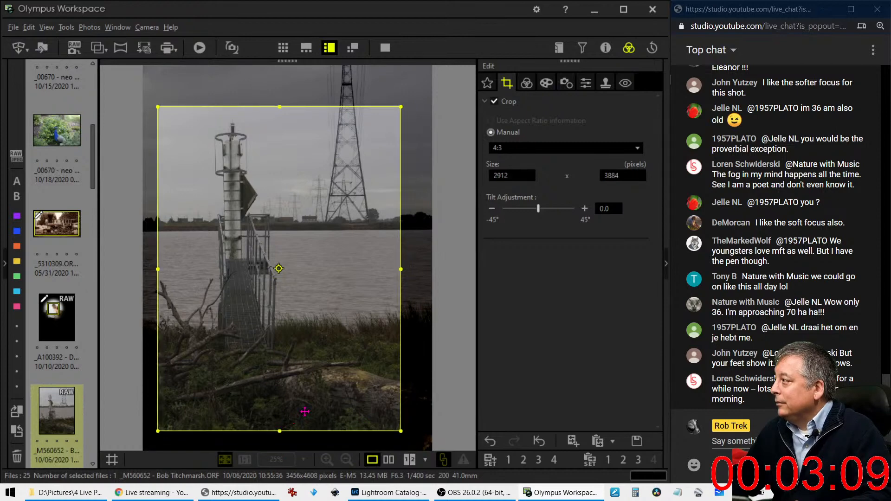
Step: Set the beacon photo's custom white balance to 6467 K and its Picture Mode to Monotone
click(526, 82)
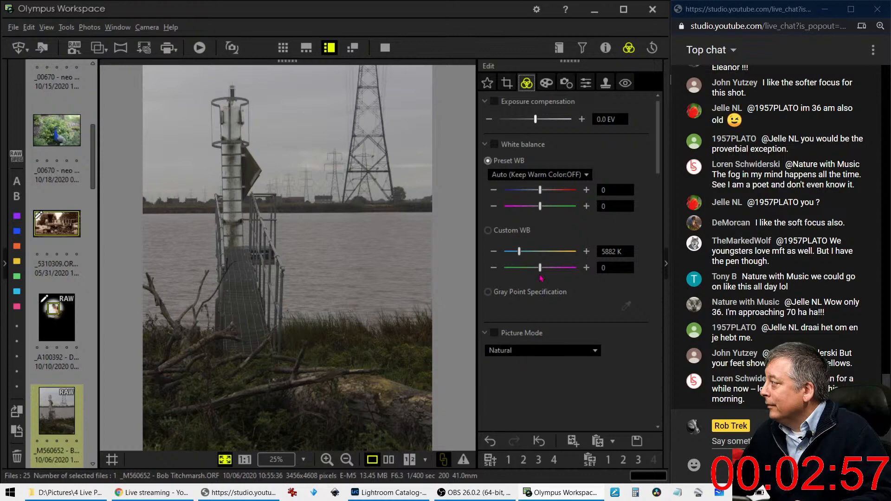
click(522, 251)
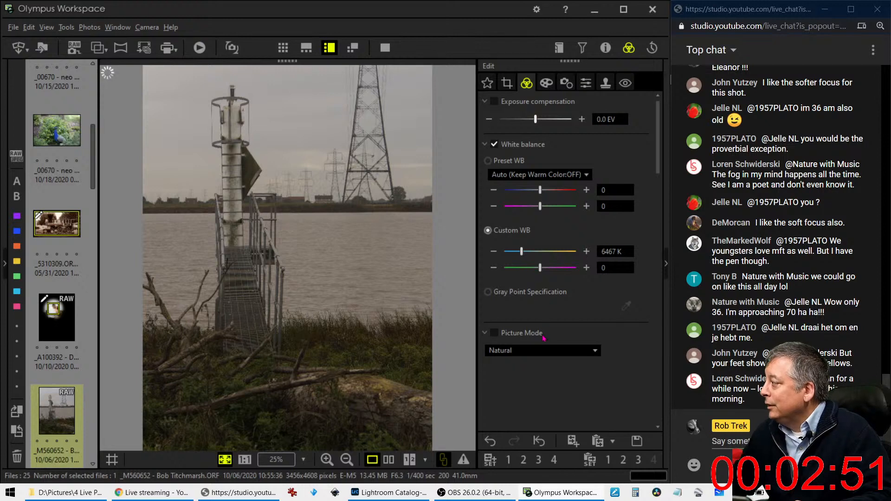
click(541, 351)
click(537, 377)
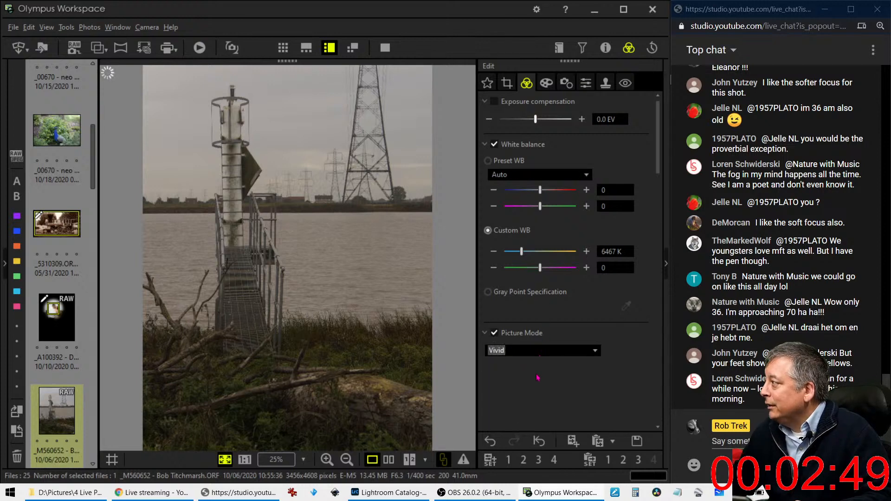
click(541, 351)
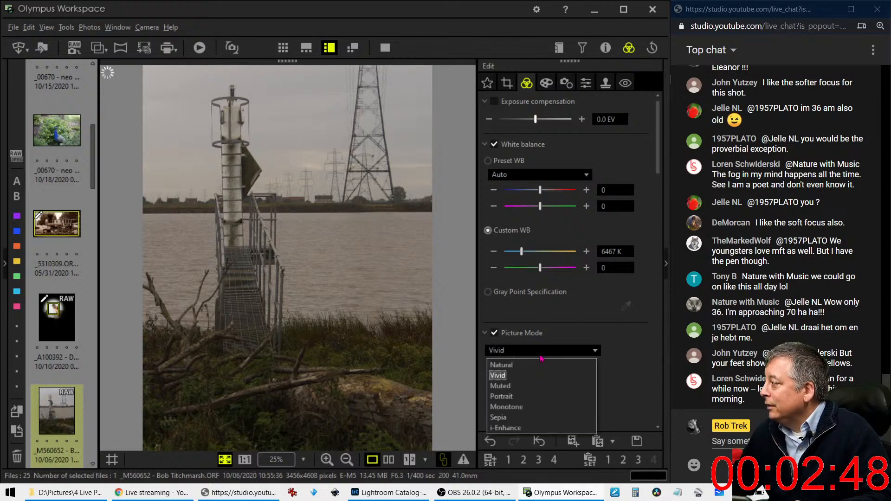
click(534, 406)
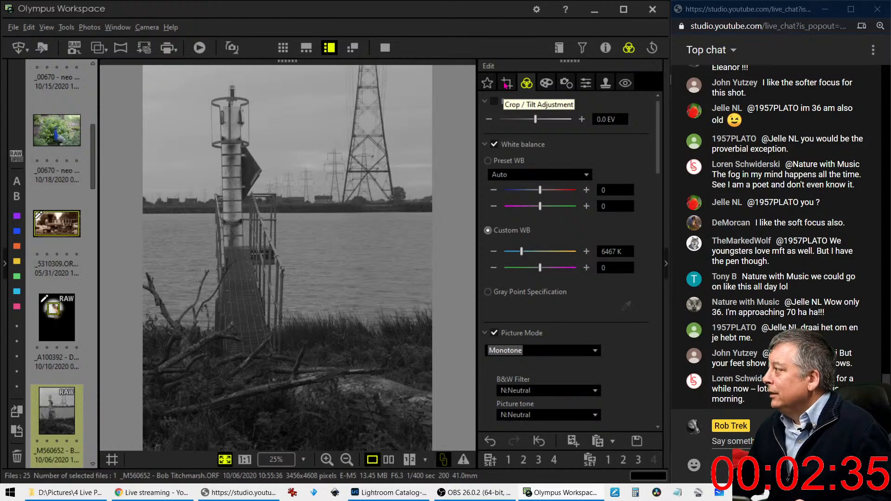
Step: Increase the beacon photo's tilt adjustment by one increment and return to the tone and color settings
click(505, 84)
click(585, 209)
click(526, 82)
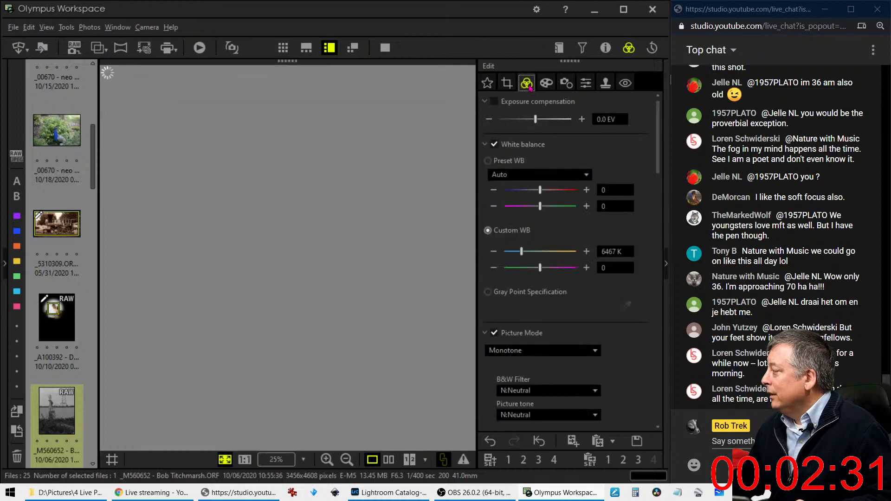
Step: Apply the Red B&W filter to the Monotone picture mode
scroll(541, 290, down, 3)
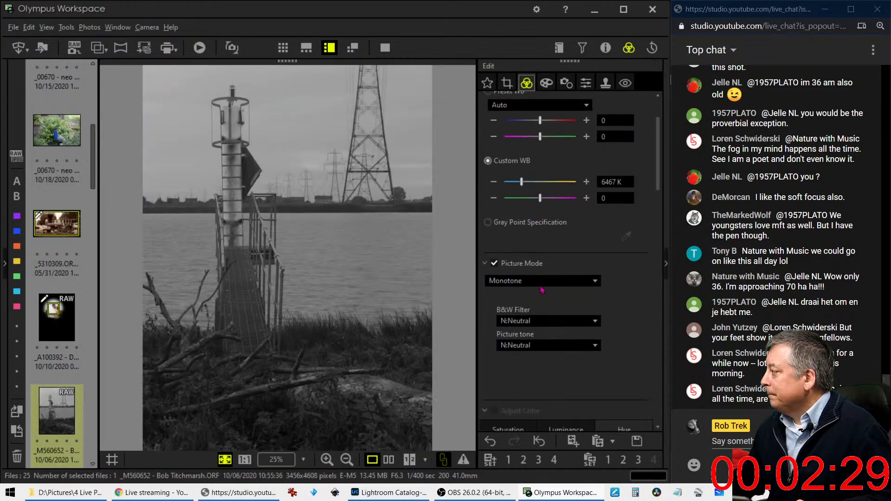
click(541, 286)
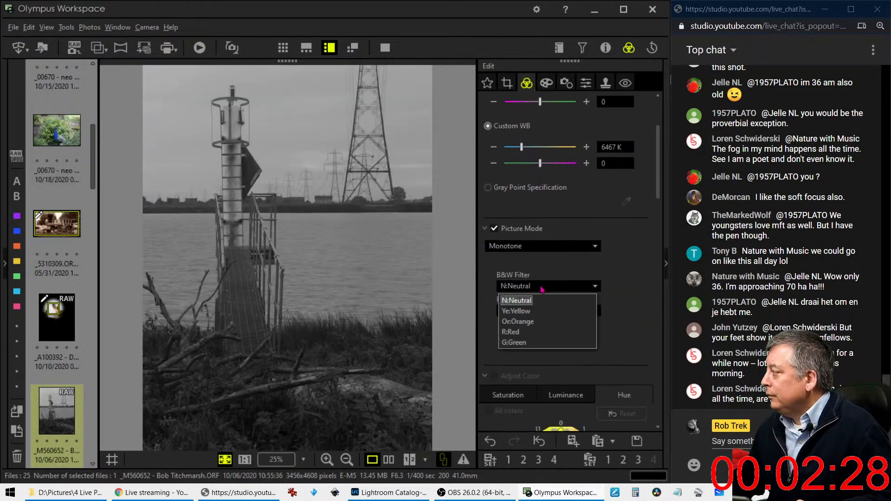
click(536, 332)
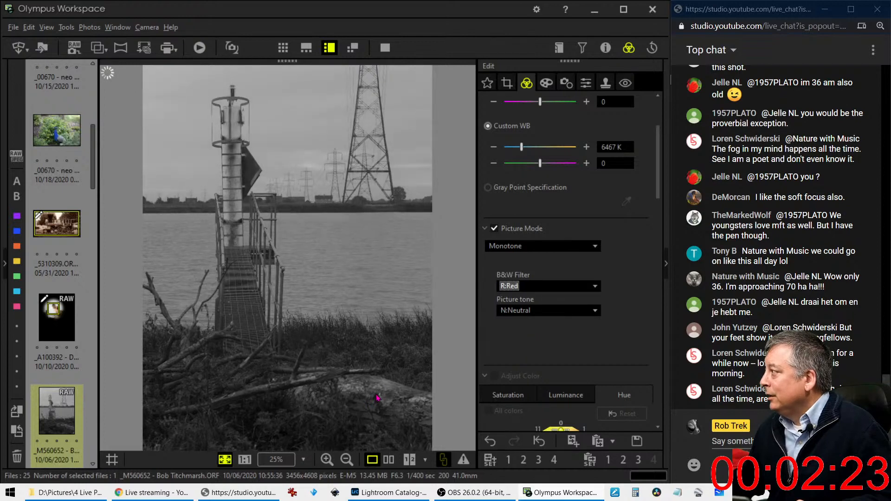
Step: Set the beacon photo's Dehaze to 100 and Clarity to 16
scroll(508, 330, down, 2)
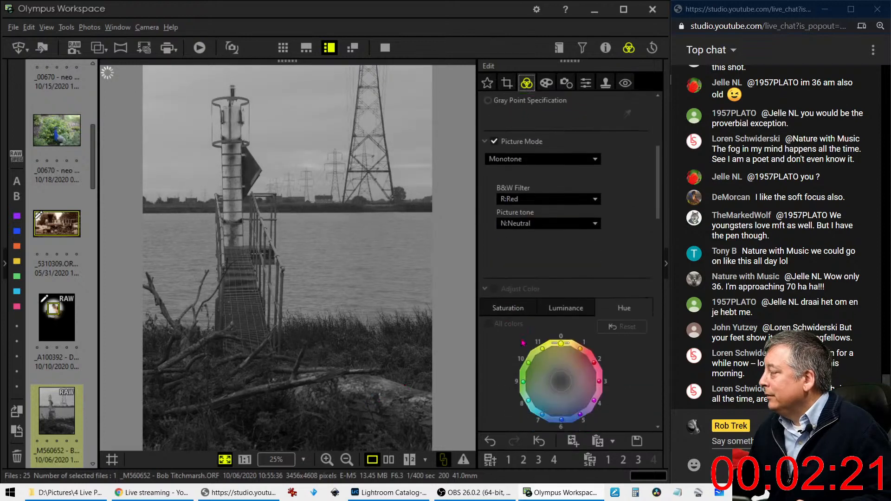
scroll(508, 330, down, 8)
scroll(523, 346, down, 1)
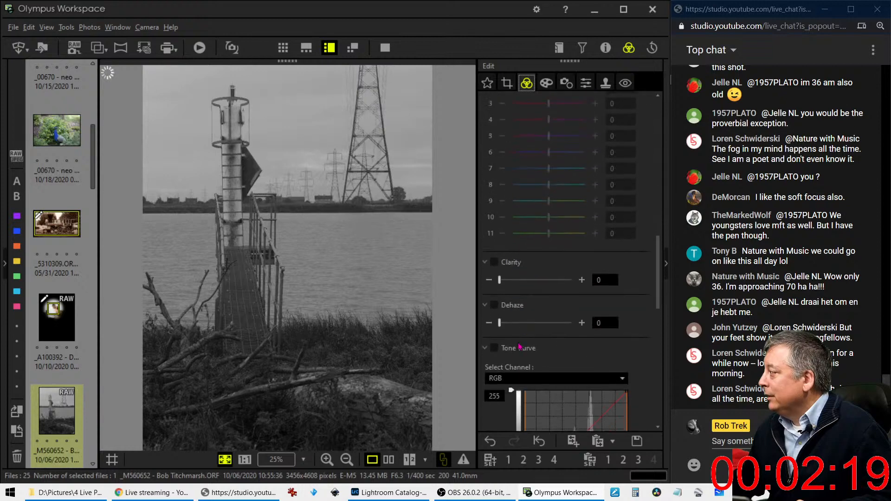
drag(499, 323, 561, 313)
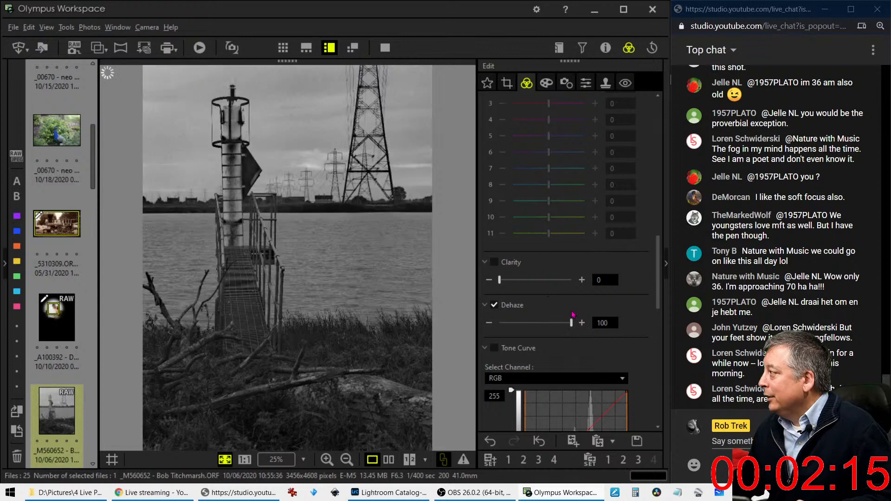
drag(500, 281, 517, 286)
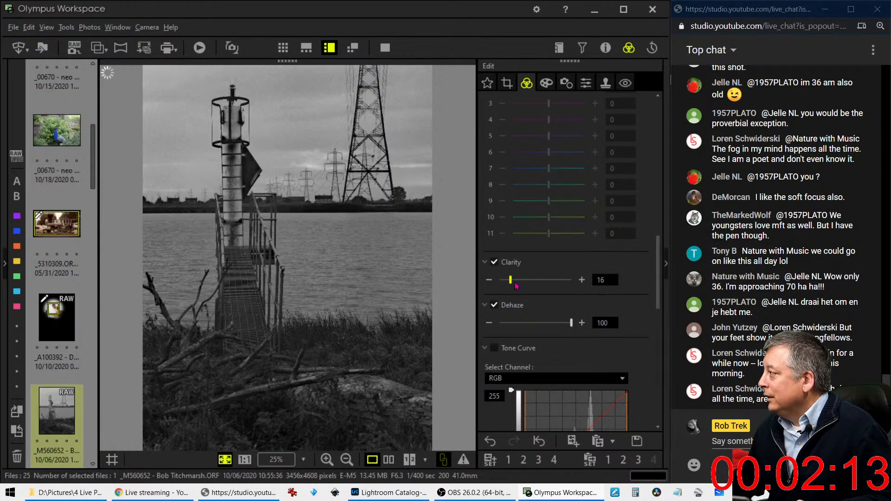
Step: Darken the beacon photo's edges by setting the vignetting adjustment to -7
click(547, 84)
drag(537, 322, 532, 326)
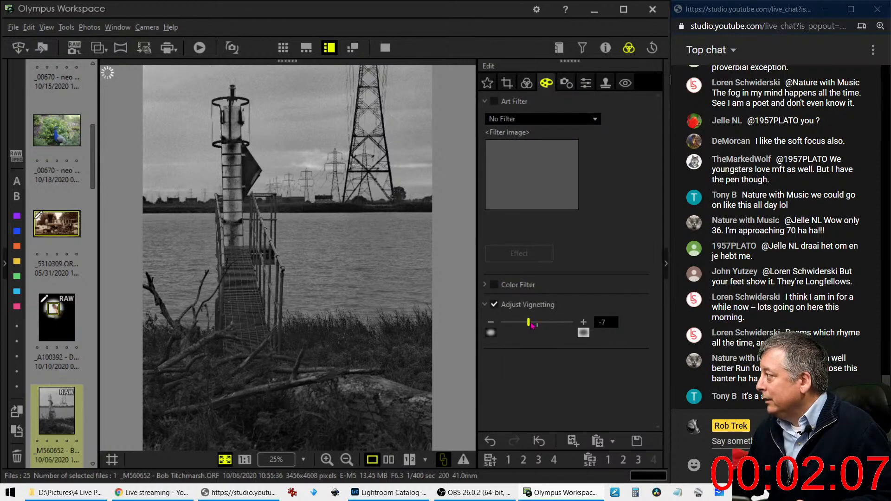
Step: Set the RGB tone curve's black input point to 16 and bend the curve to lift the midtones above the shadows
click(527, 83)
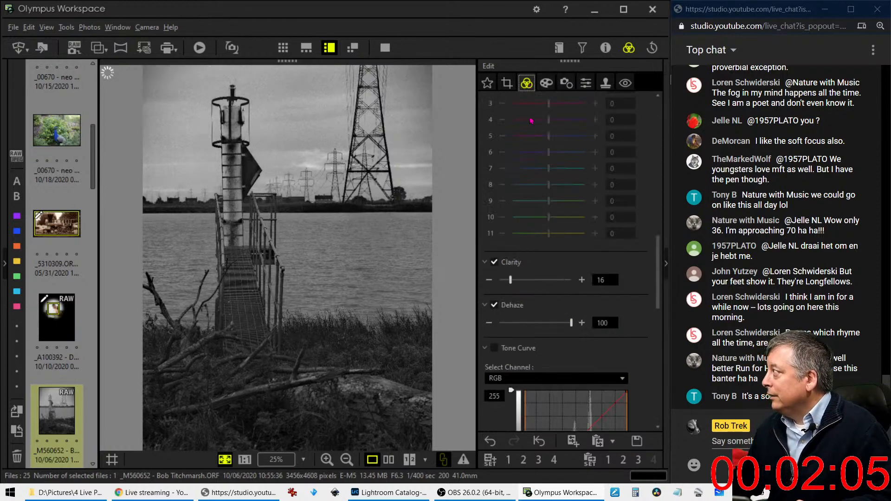
scroll(521, 264, down, 5)
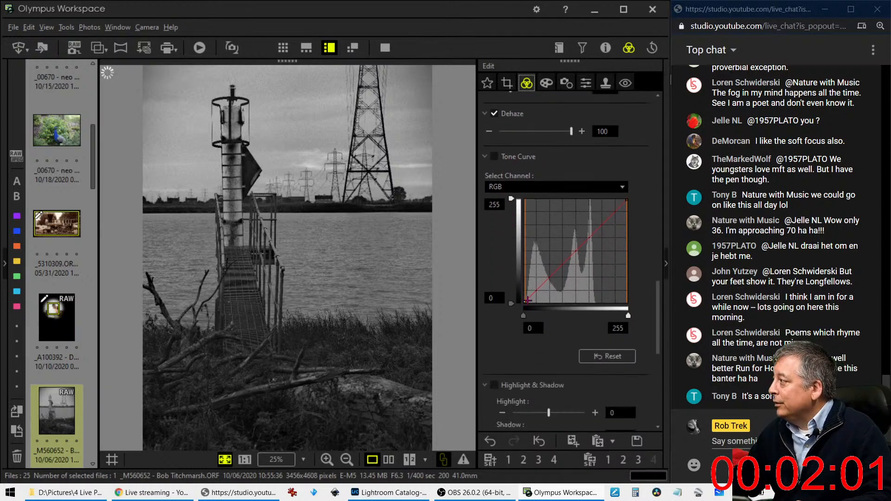
drag(528, 300, 532, 318)
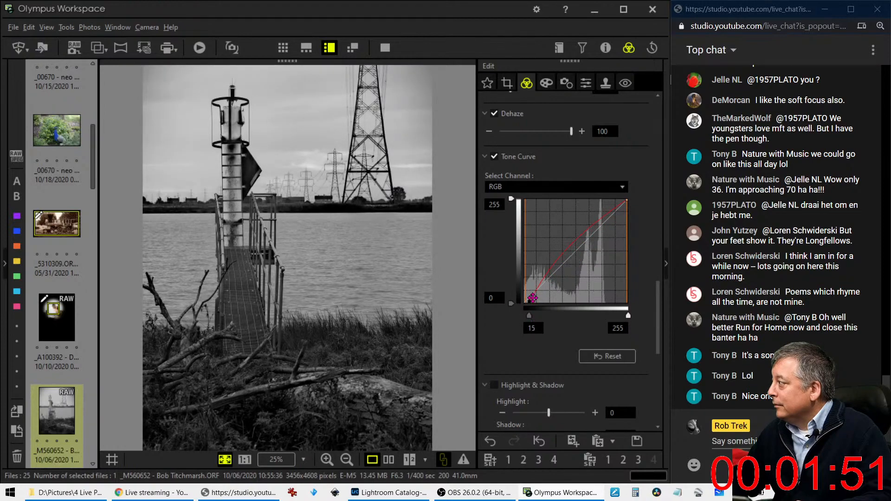
drag(532, 297, 535, 293)
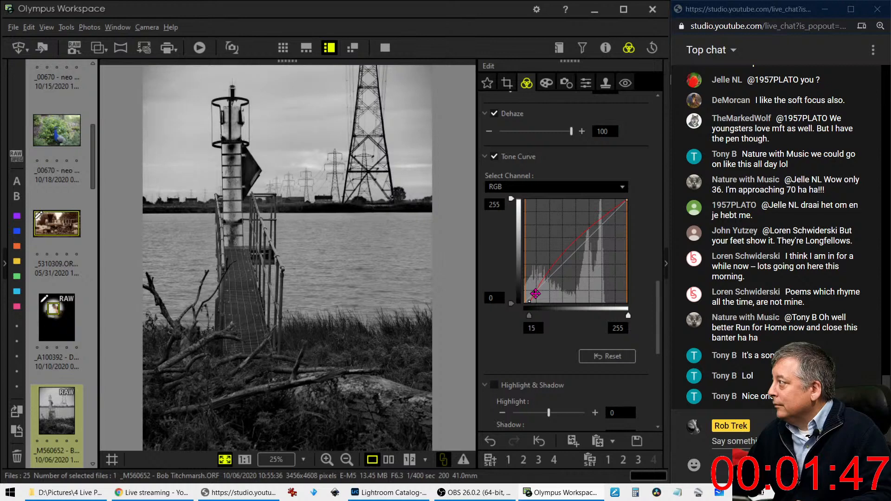
drag(532, 317, 533, 318)
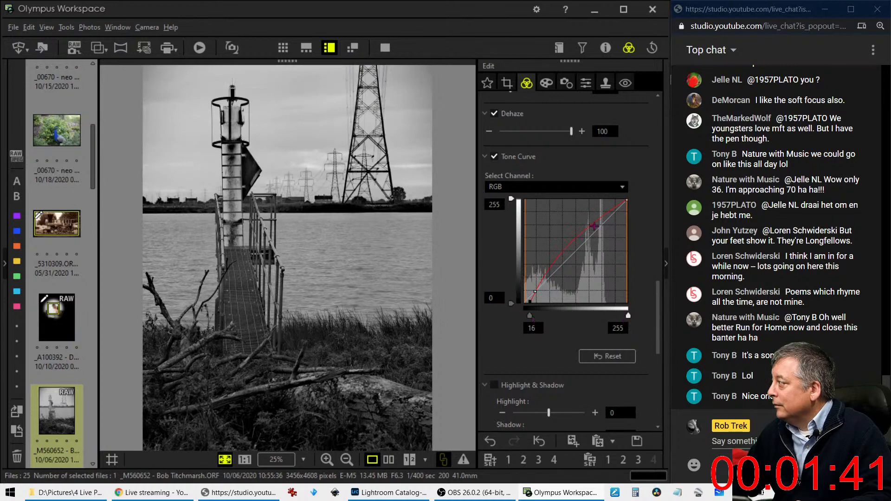
Step: Fine-tune the shadow point on the RGB tone curve and raise the beacon photo's Clarity to 100
drag(537, 288, 538, 287)
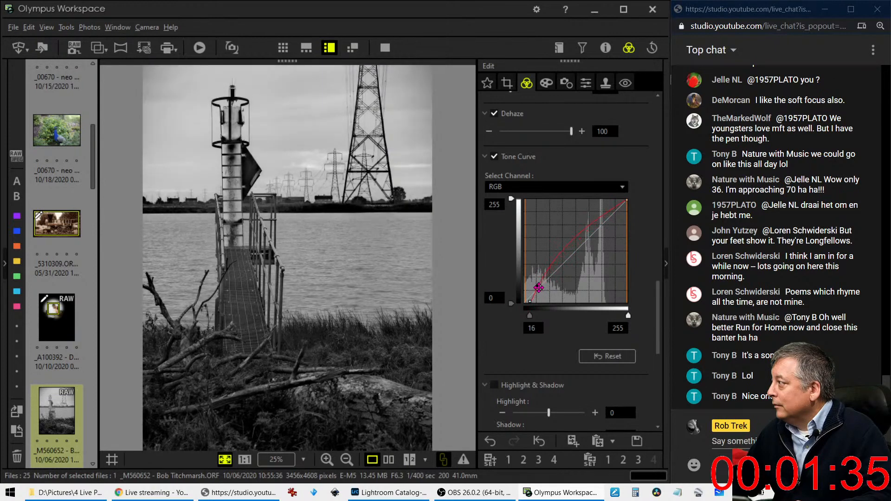
scroll(569, 134, up, 1)
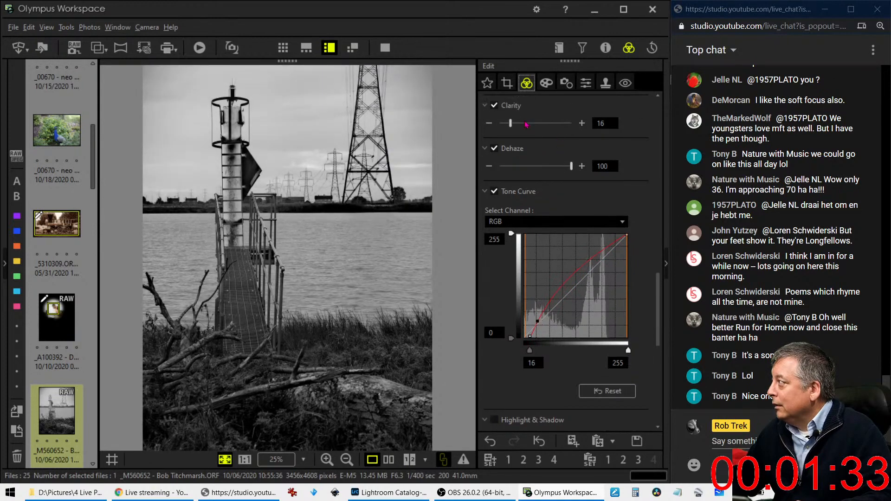
drag(509, 123, 547, 125)
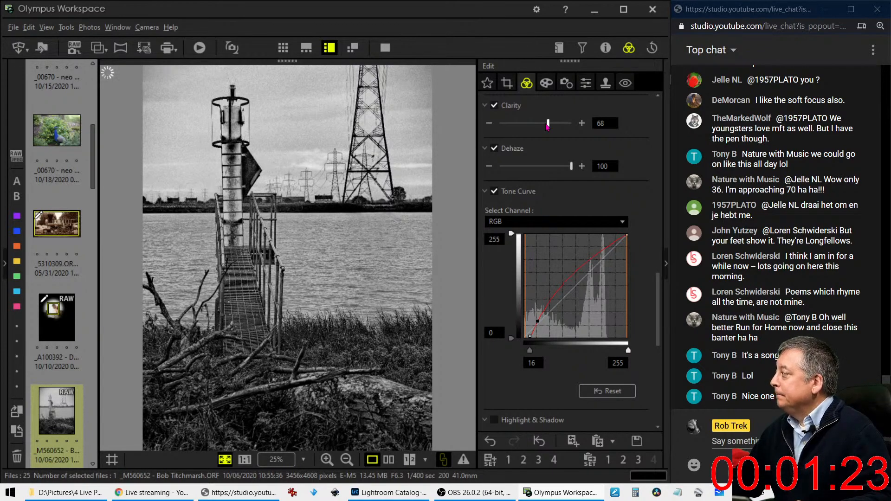
drag(548, 124, 555, 124)
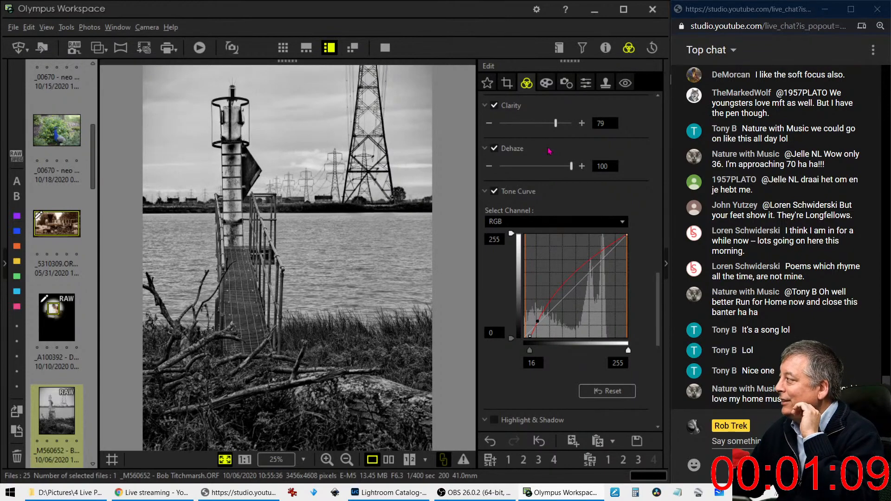
drag(555, 126, 573, 129)
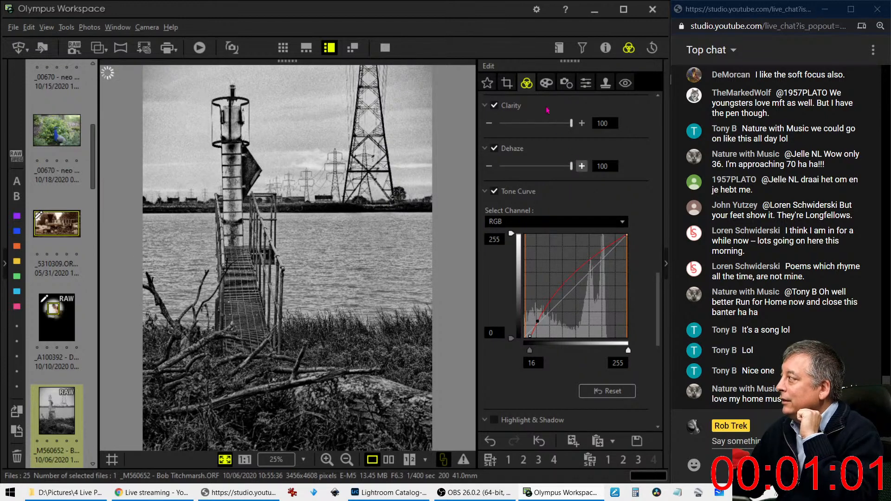
click(508, 83)
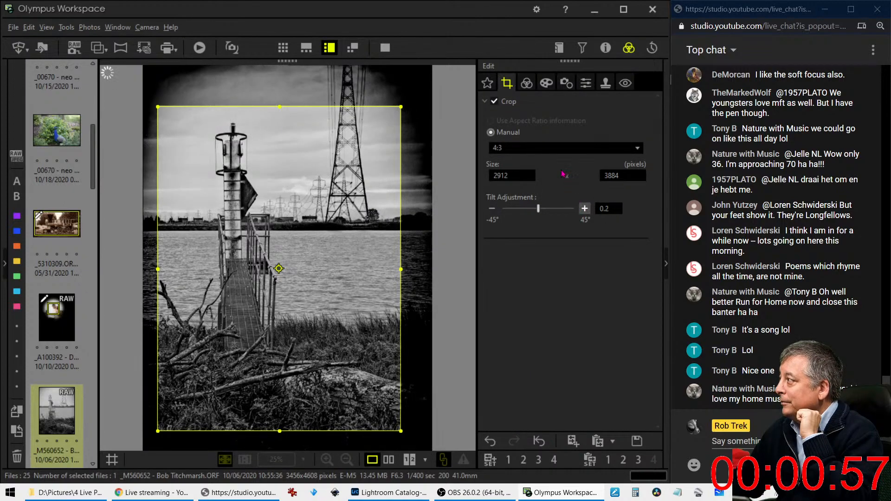
click(527, 82)
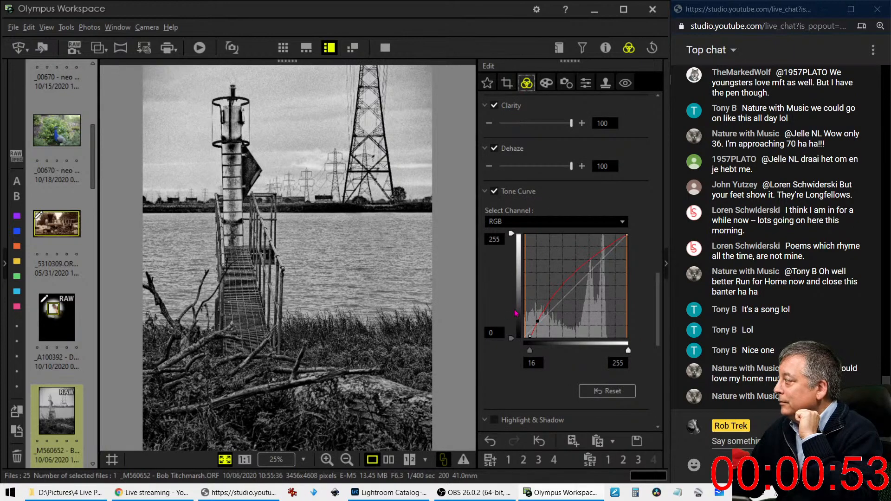
scroll(516, 315, down, 5)
scroll(516, 315, down, 3)
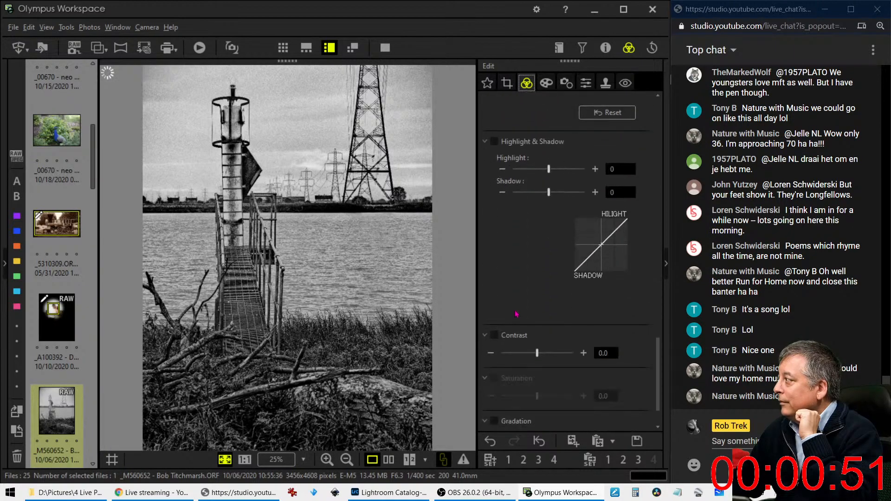
scroll(516, 314, down, 1)
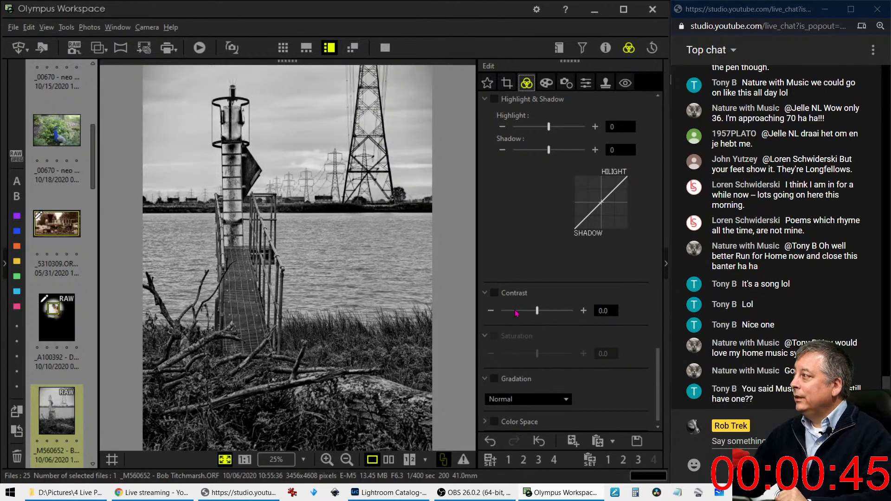
Step: Darken the beacon photo's edges further by setting the vignetting adjustment to -9
click(547, 82)
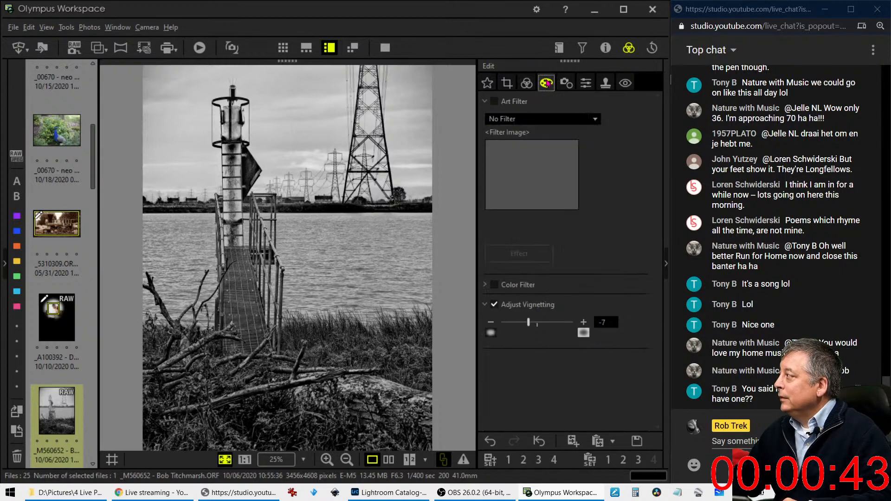
drag(534, 328, 531, 327)
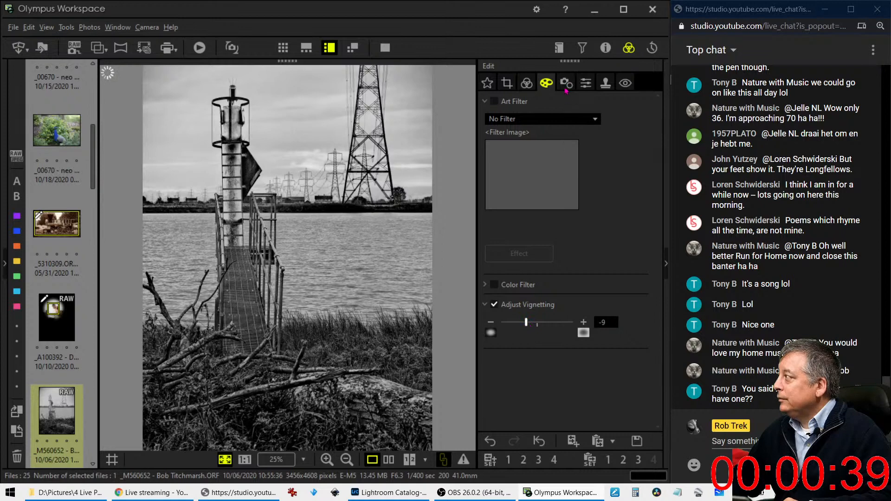
click(585, 85)
drag(537, 118, 573, 118)
click(527, 84)
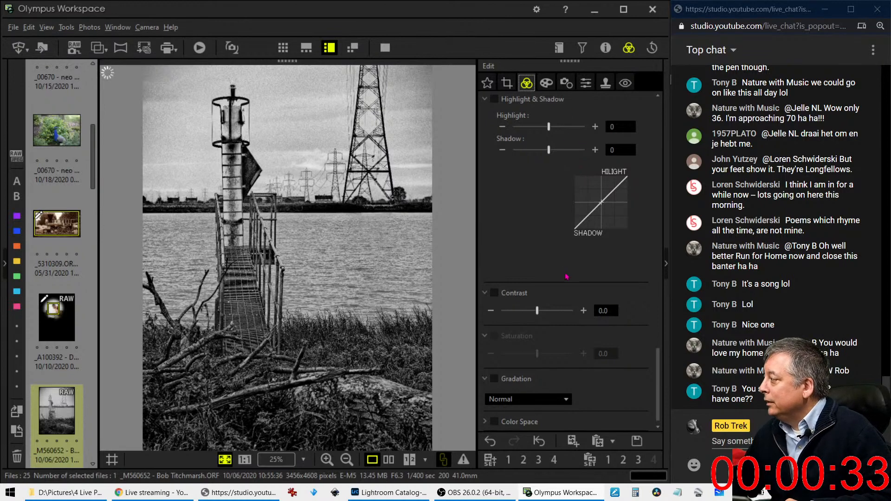
Step: Review the black-and-white photo's adjustments and compare it full screen, side by side with the original, before returning to the single-image view
scroll(560, 280, down, 15)
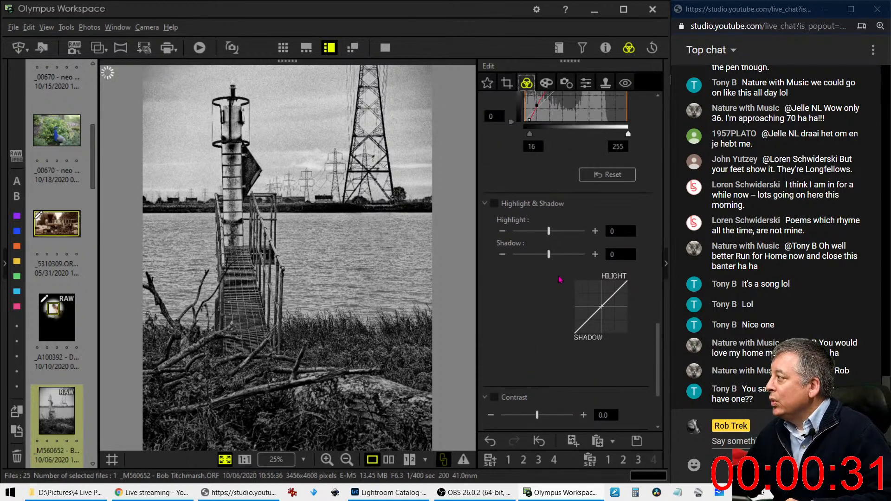
scroll(560, 280, up, 15)
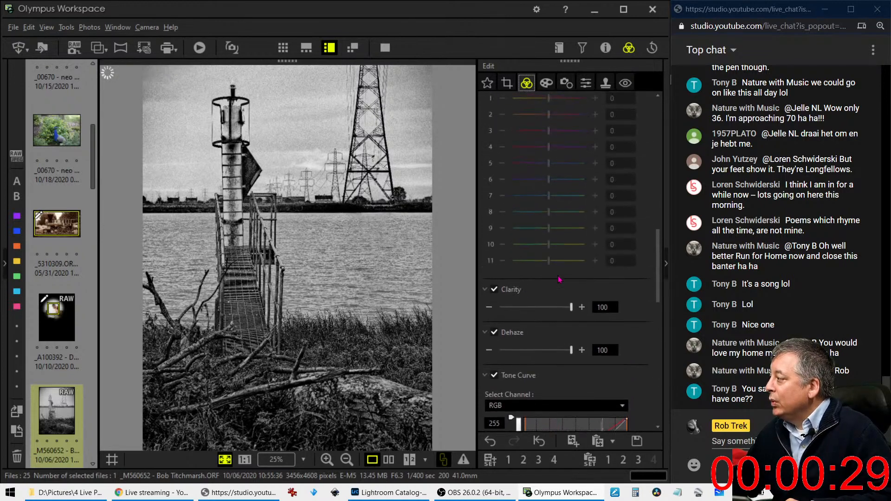
scroll(560, 280, up, 5)
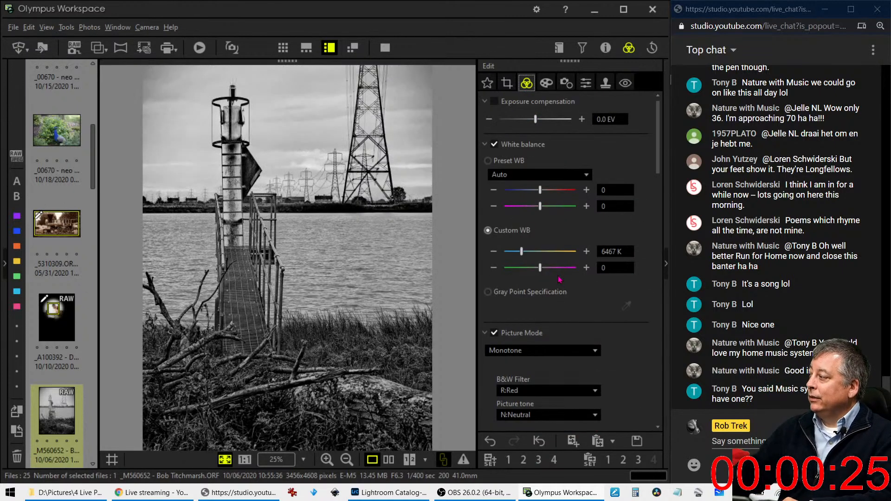
click(391, 462)
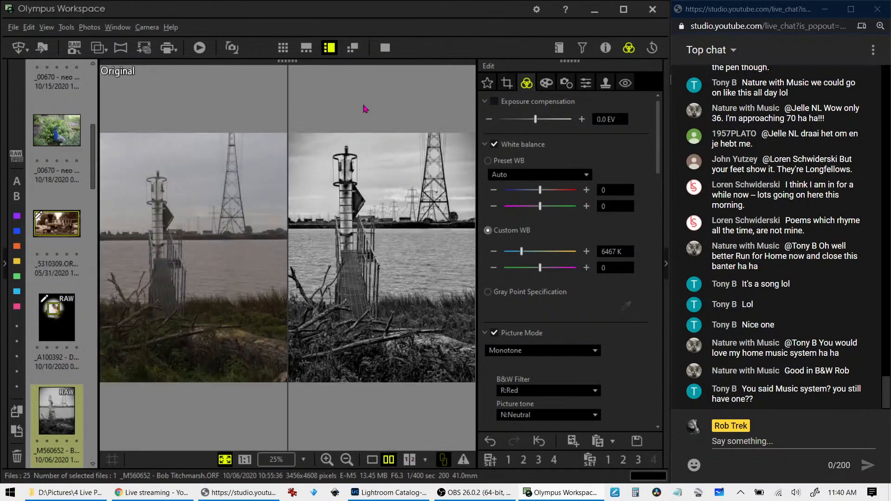
click(379, 48)
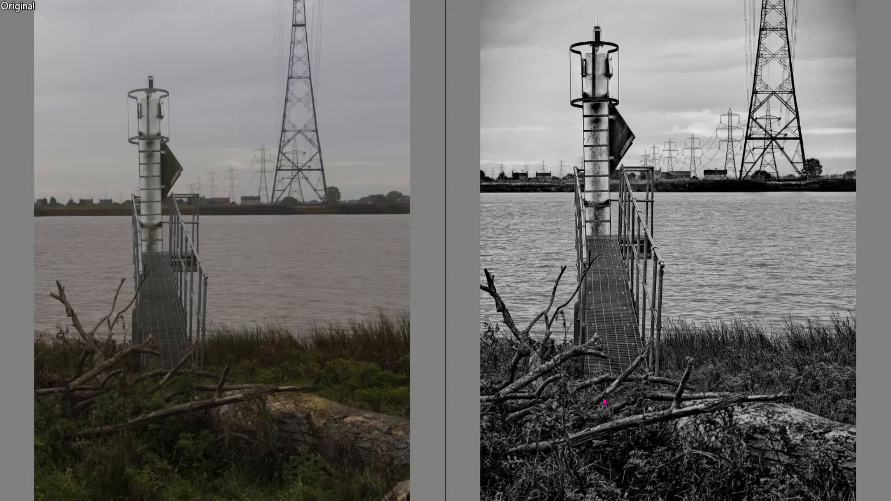
key(Escape)
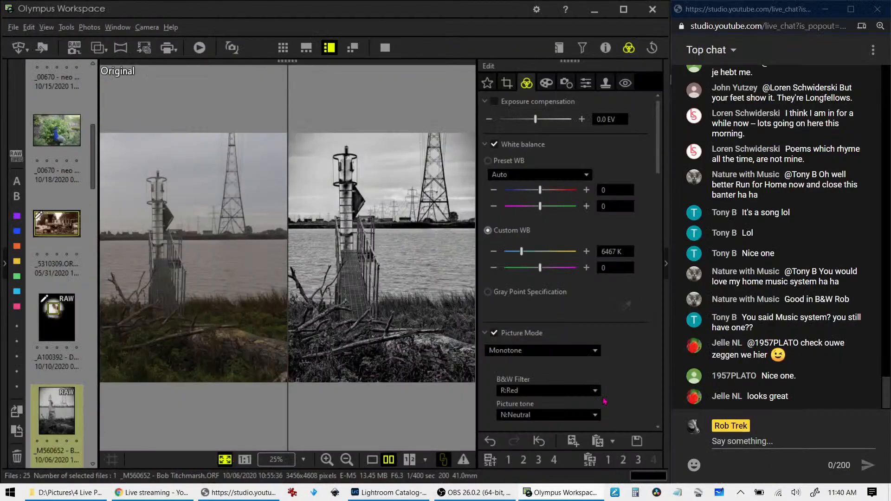
click(371, 460)
Step: Open the RAW photo of the thorny green stem for editing
scroll(79, 308, down, 3)
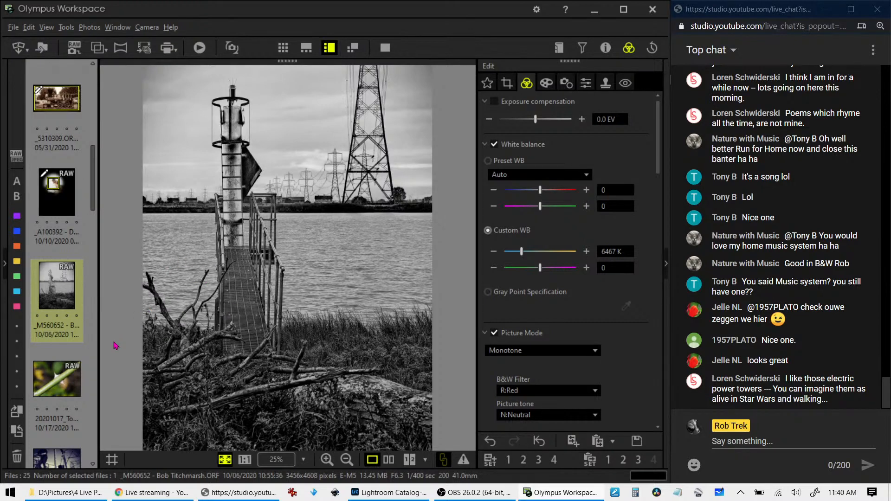
click(61, 380)
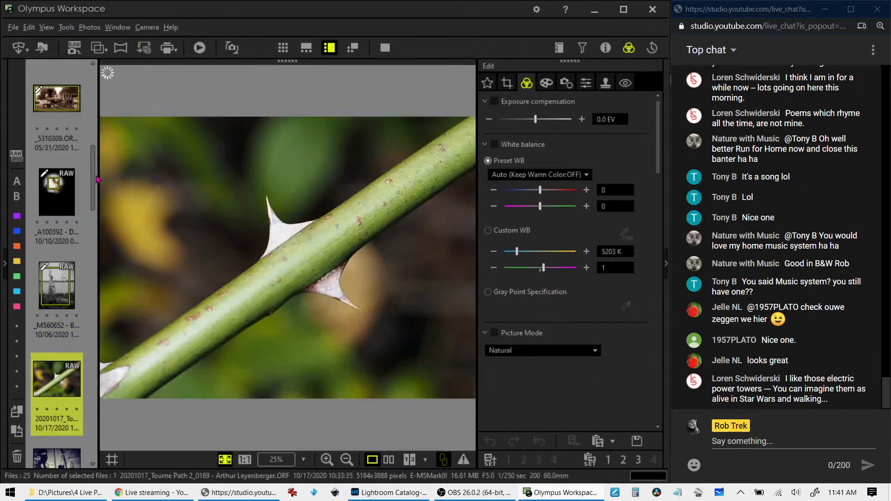
scroll(90, 197, down, 2)
mouse_move(91, 198)
mouse_down()
mouse_move(87, 442)
mouse_move(94, 209)
mouse_up()
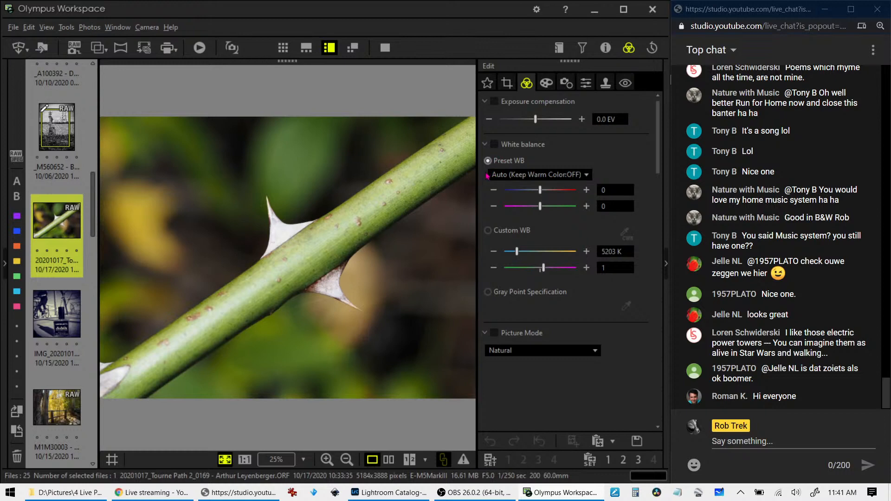
Step: Apply the Pop Art art filter to the thorny stem photo
click(547, 156)
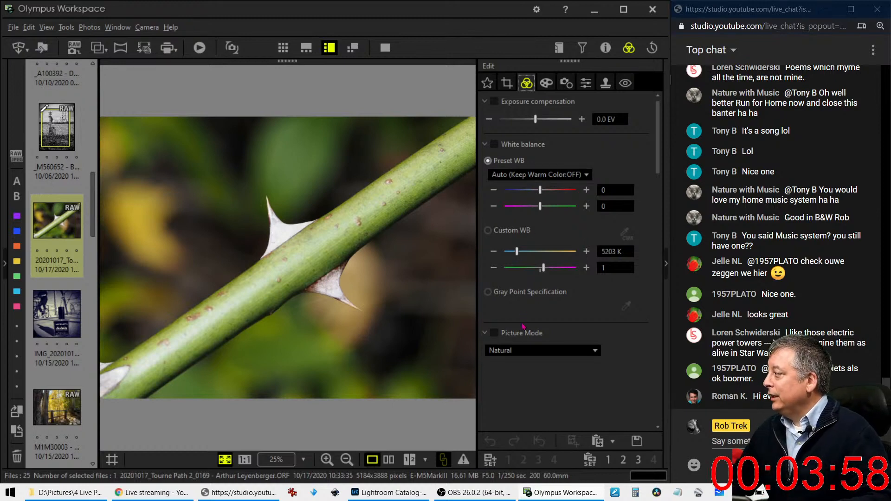
click(546, 83)
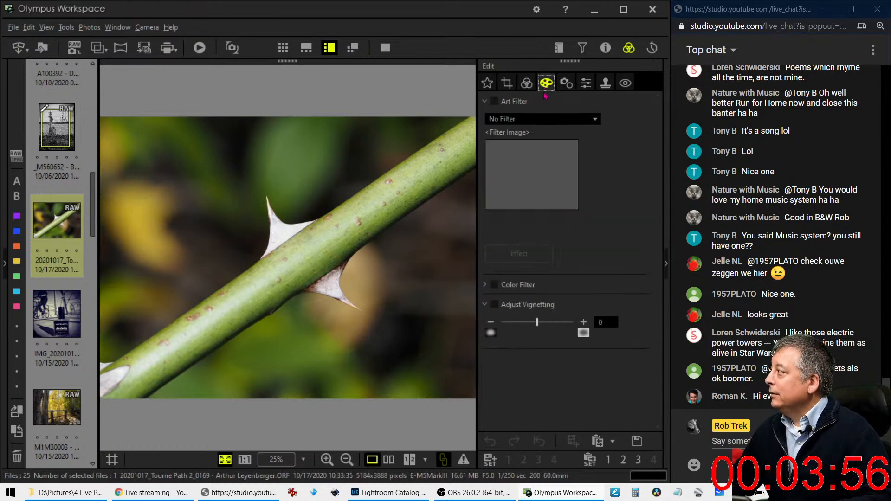
click(541, 119)
click(533, 146)
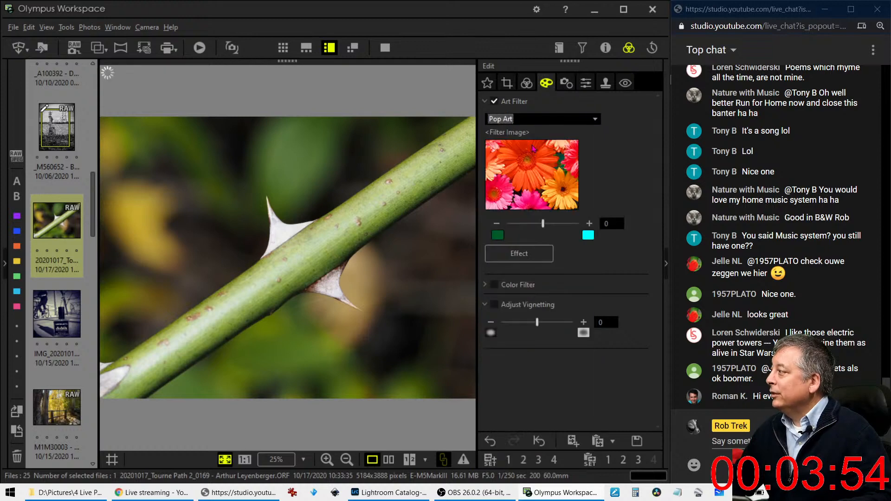
Step: Reduce the thorny stem photo's saturation to -0.6
click(527, 83)
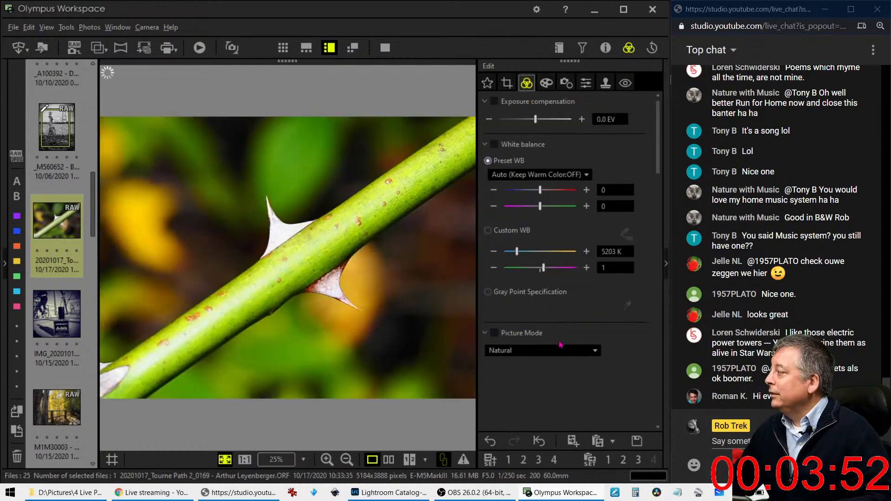
scroll(648, 271, down, 5)
scroll(659, 219, down, 10)
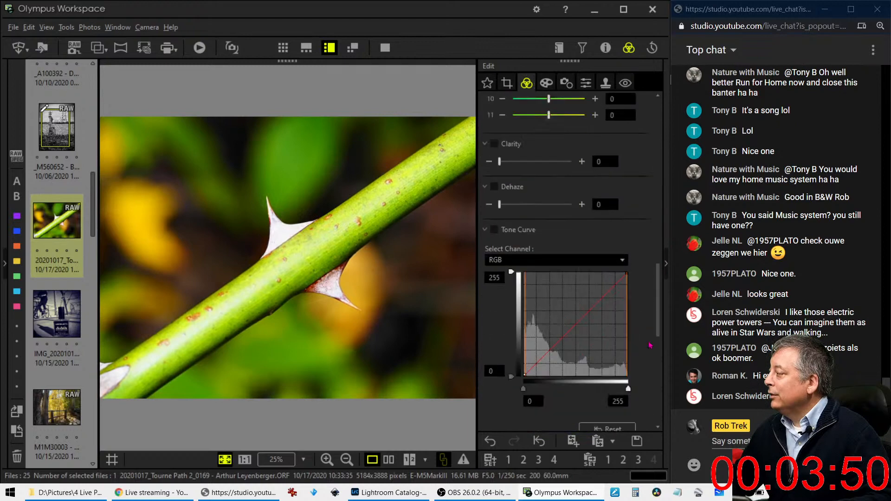
scroll(549, 274, up, 8)
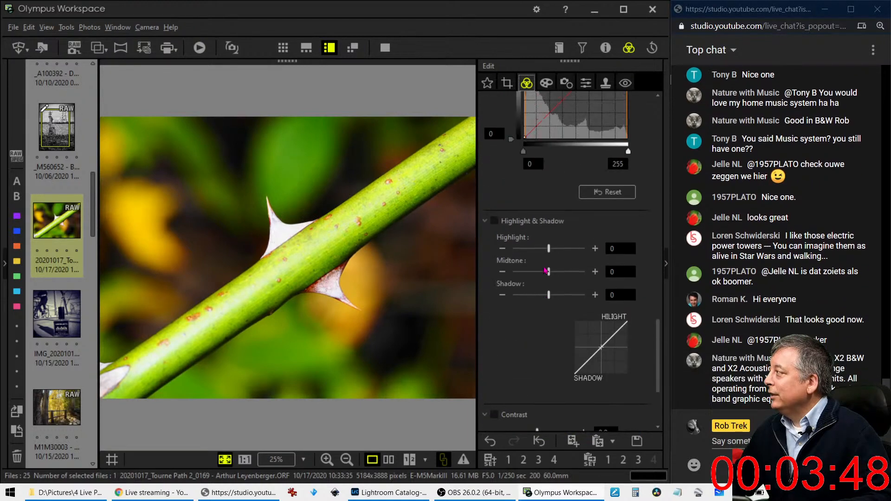
scroll(545, 274, down, 8)
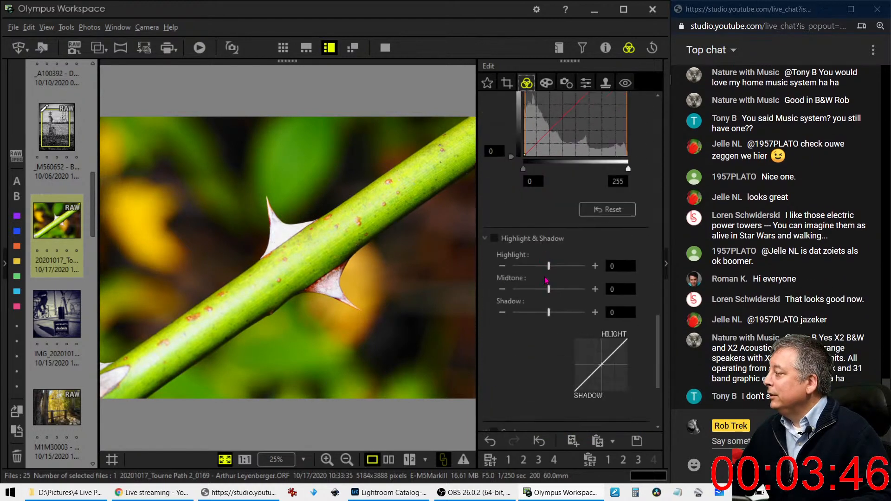
drag(537, 353, 525, 353)
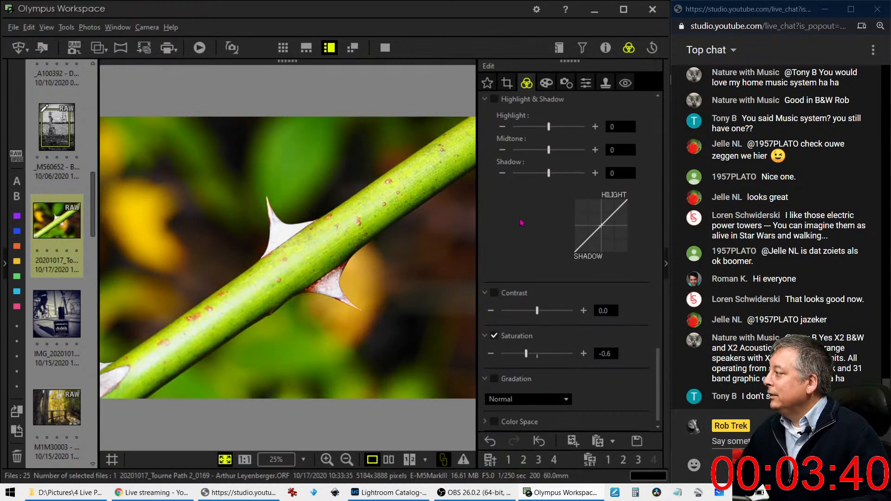
Step: In the color adjustment, lower the luminance of color 0 to -4 and color 1 to -3
scroll(522, 216, up, 10)
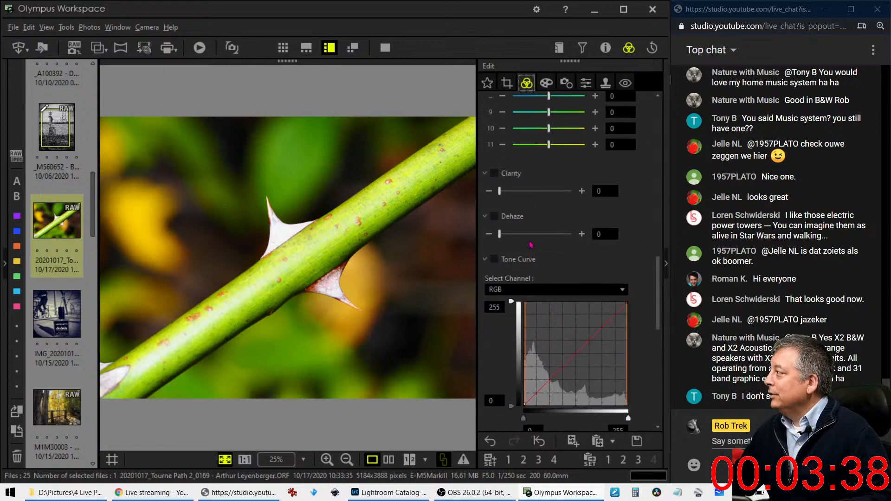
scroll(531, 245, up, 5)
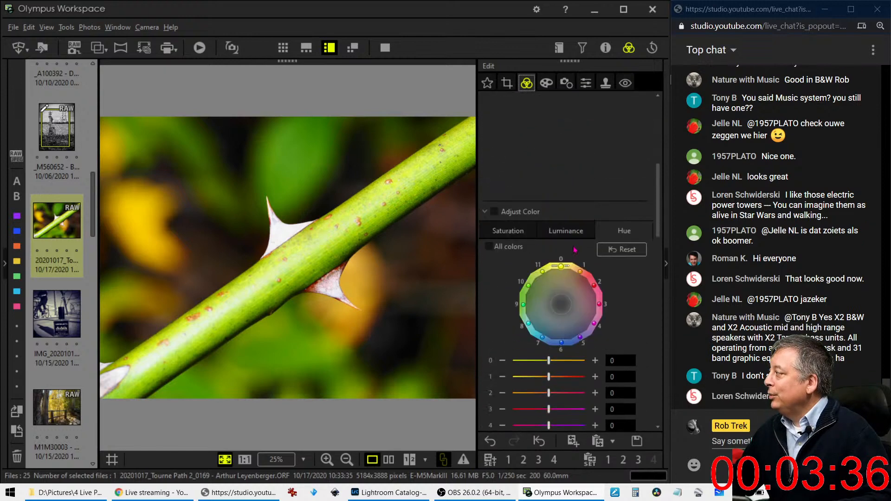
click(577, 232)
scroll(561, 246, down, 3)
mouse_move(548, 254)
mouse_down()
mouse_move(539, 255)
mouse_move(544, 239)
mouse_move(527, 239)
mouse_move(533, 256)
mouse_up()
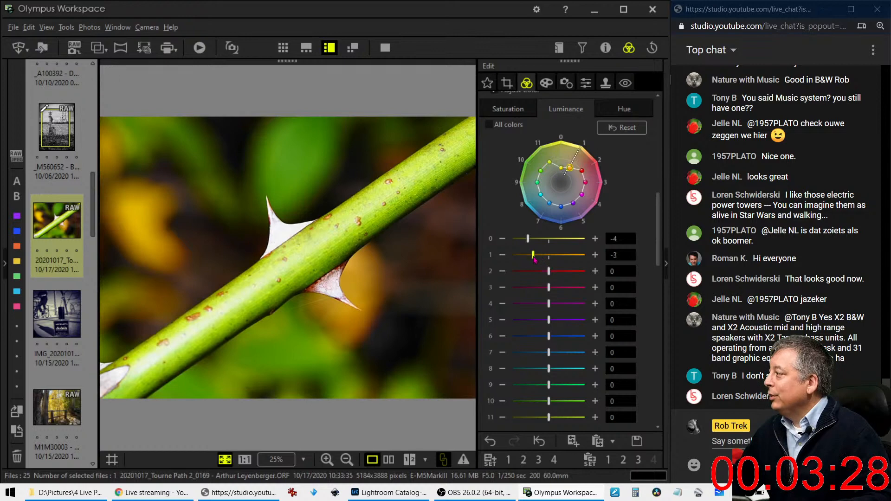
Step: Darken the thorny stem photo with an exposure compensation of -1.2 EV
click(545, 83)
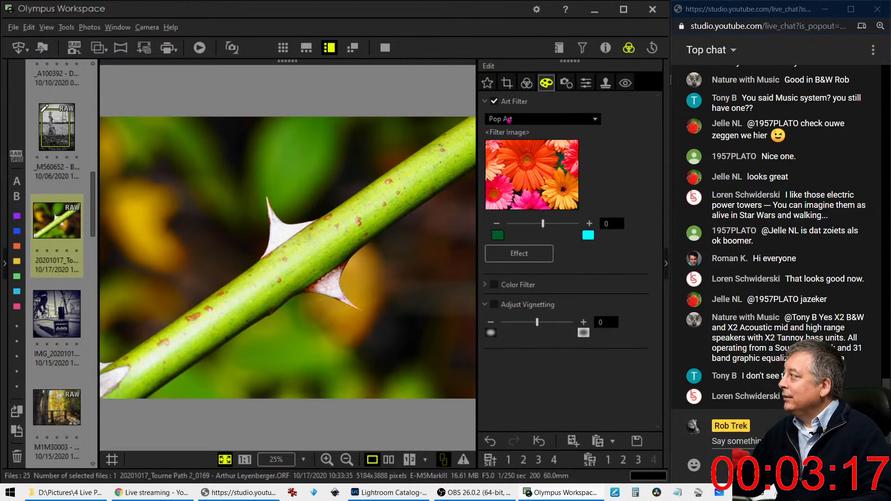
click(527, 84)
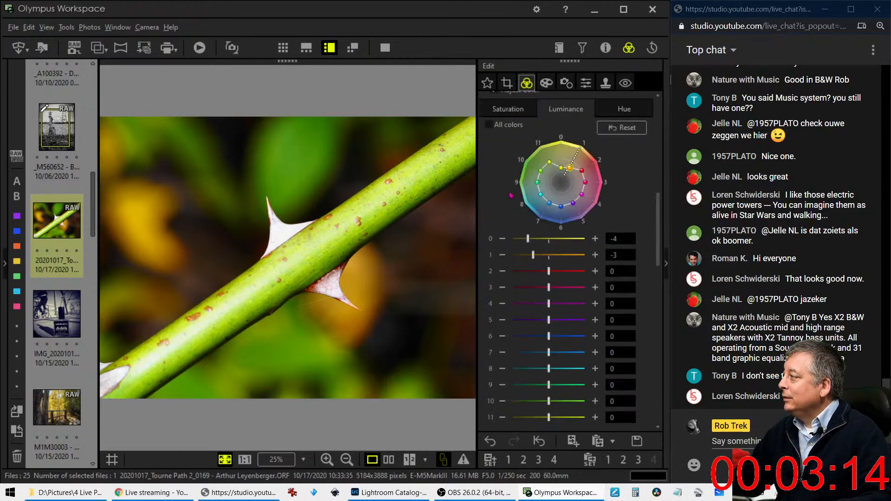
scroll(521, 191, up, 10)
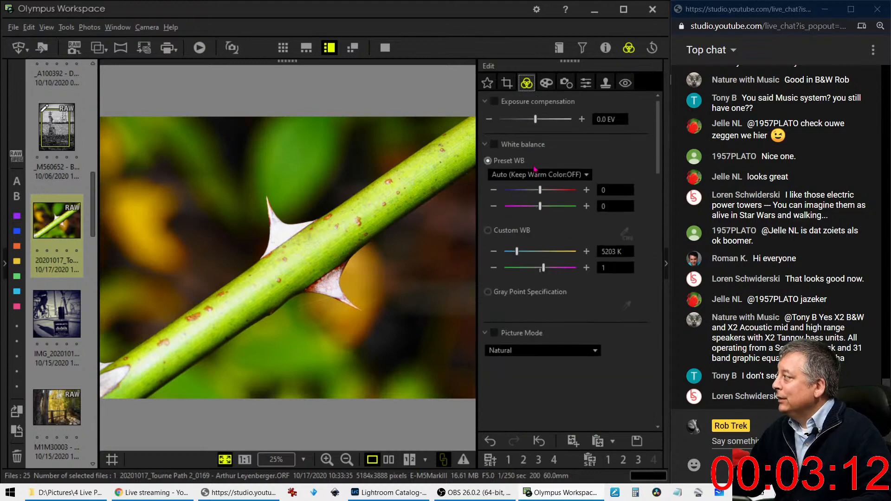
drag(536, 120, 516, 126)
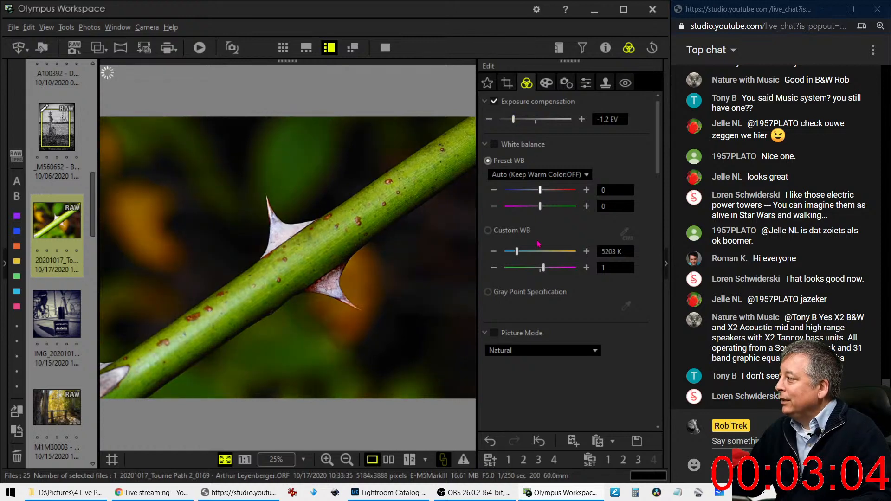
Step: Raise the shadow end of the RGB tone curve with one point and hold the highlights with a second point near the diagonal
scroll(542, 315, down, 3)
scroll(543, 316, down, 9)
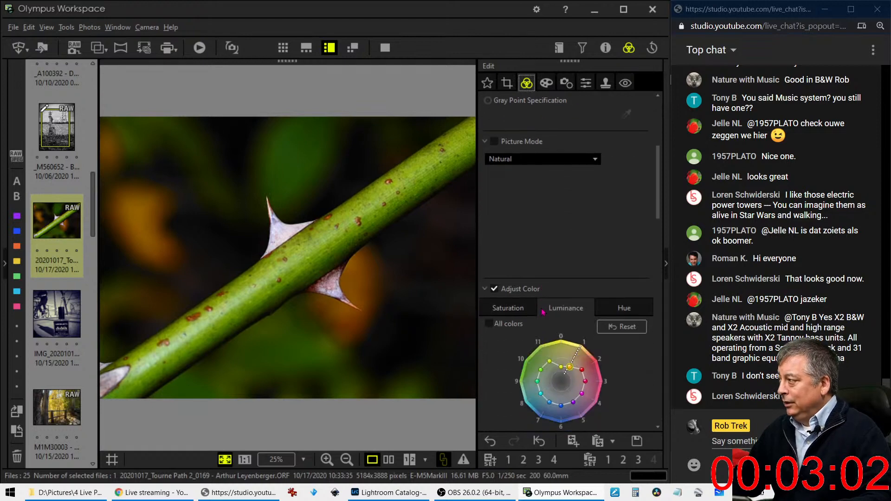
scroll(543, 311, down, 4)
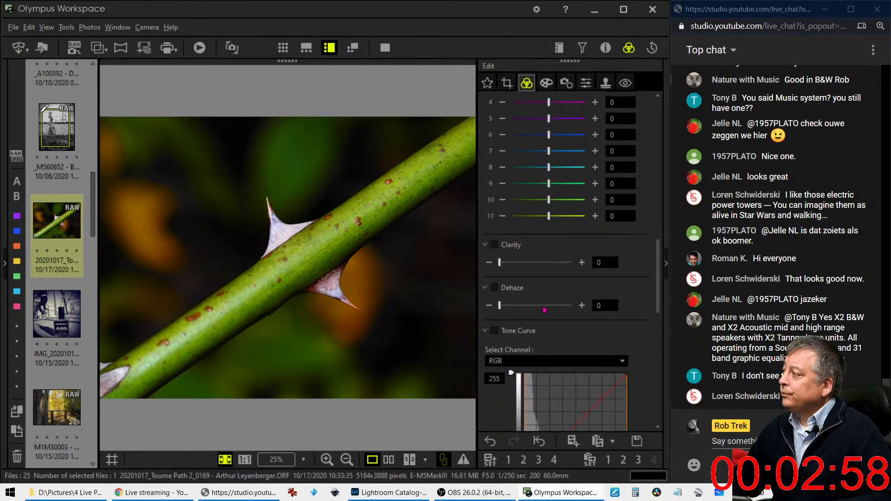
scroll(540, 313, down, 4)
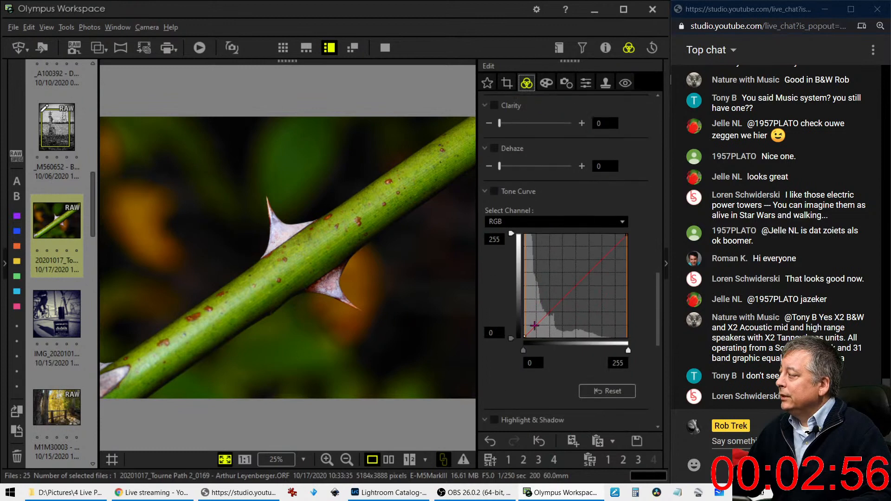
click(532, 324)
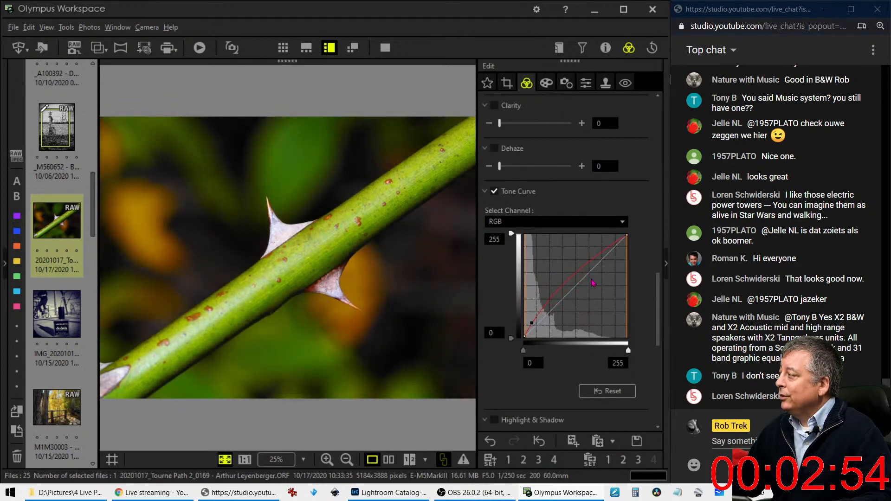
click(600, 260)
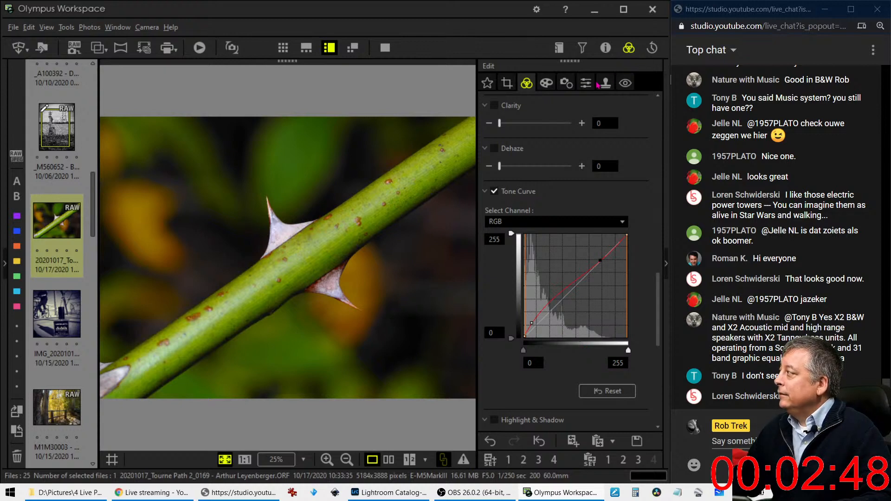
Step: Set the thorny stem photo's sharpness to 2.0
click(587, 84)
drag(537, 120, 581, 120)
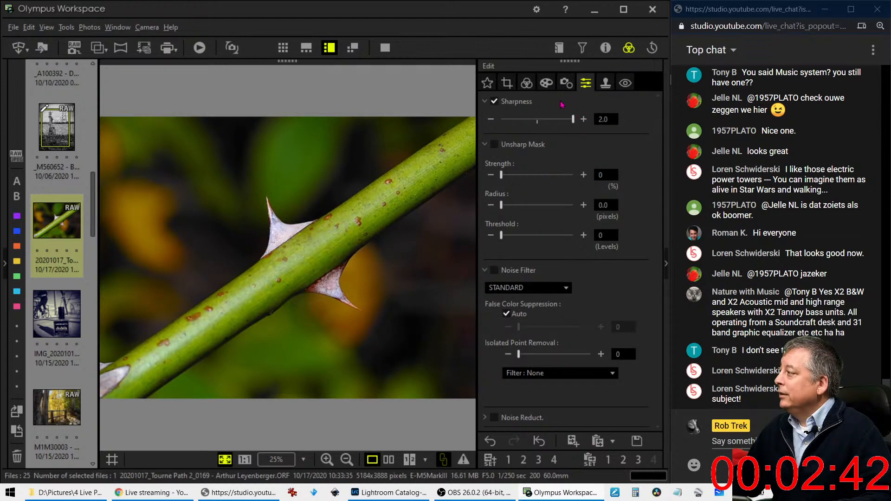
Step: Crop the photo to 4085 x 3508 pixels with the two thorns near the center, and inspect the stem at 1:1
click(508, 85)
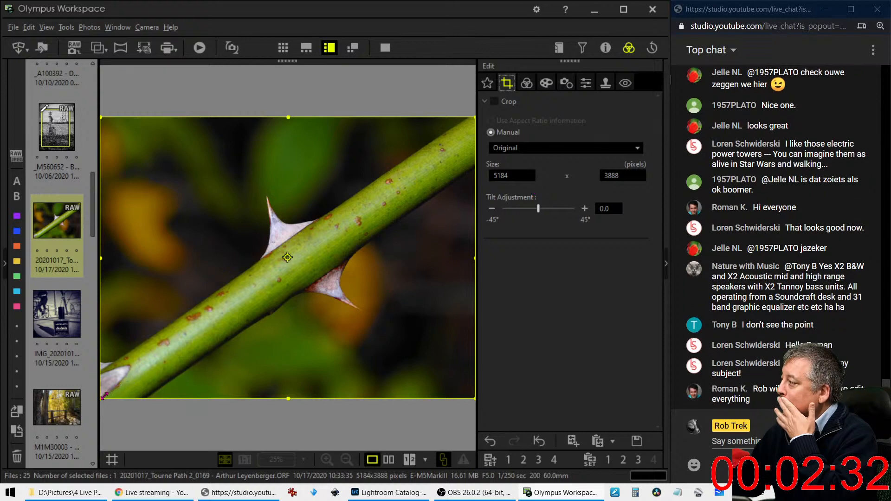
drag(116, 391, 162, 375)
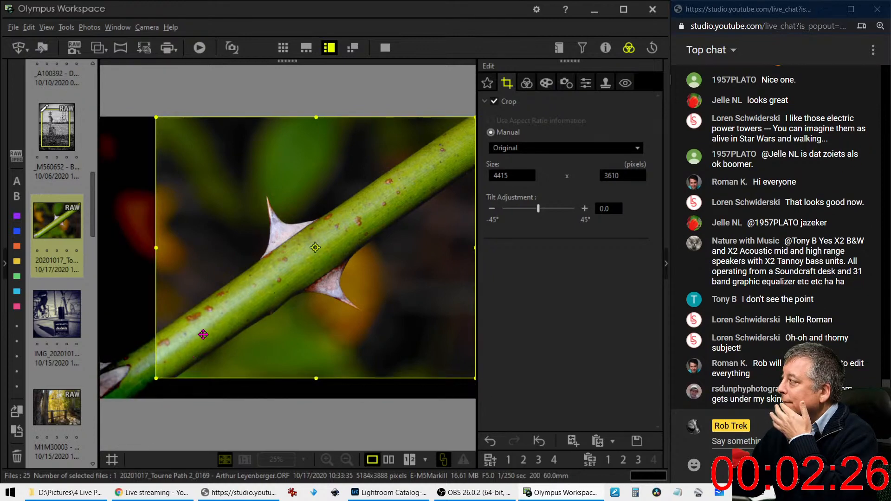
drag(158, 376, 180, 371)
drag(325, 289, 285, 295)
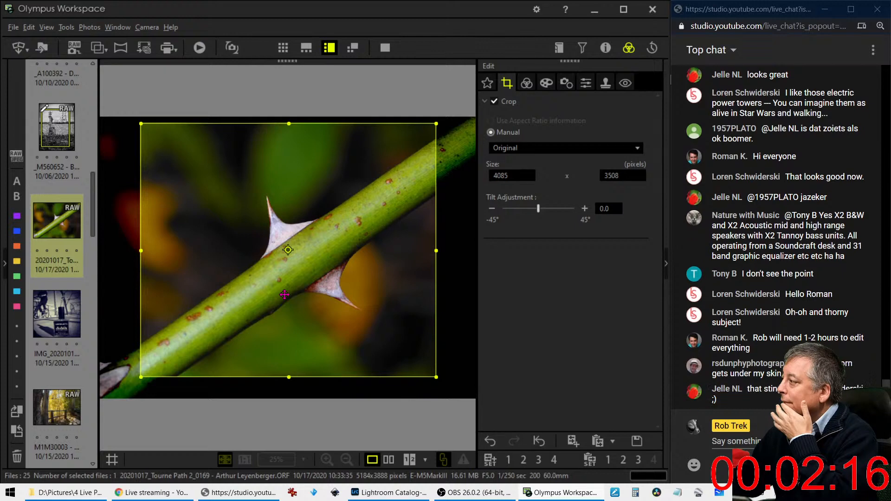
click(526, 83)
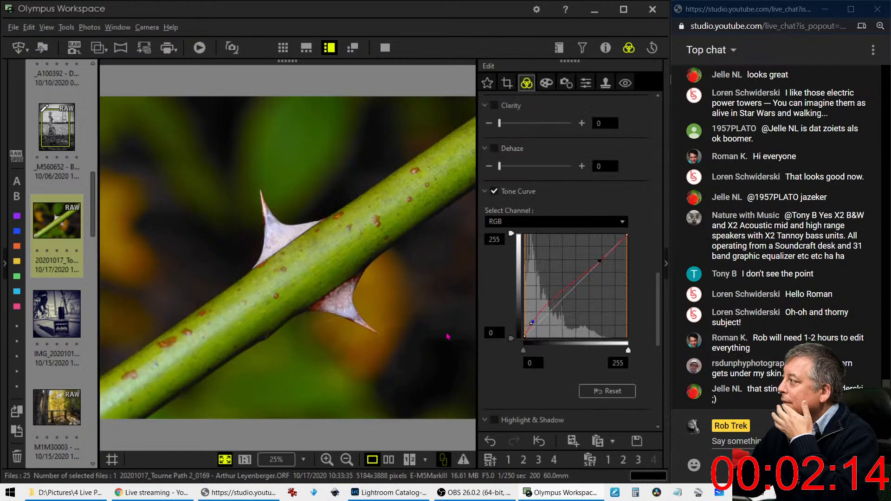
double_click(309, 266)
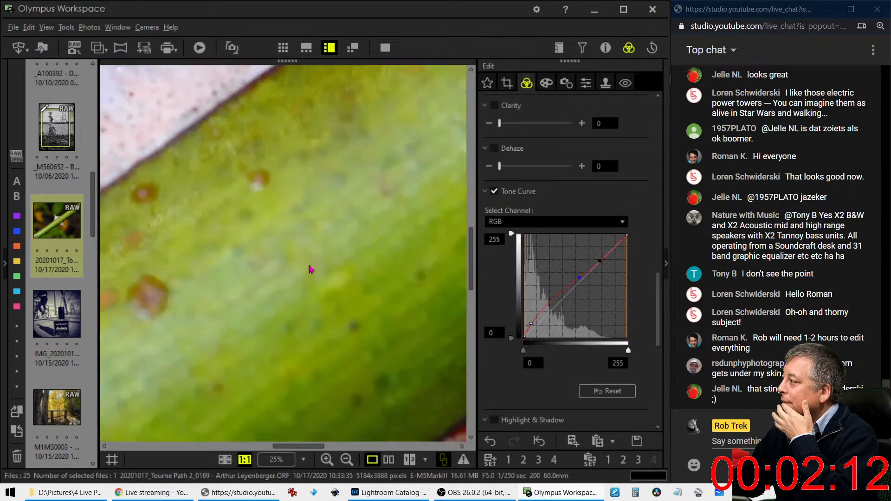
Step: Inspect the upper thorn at 1:1 and shrink the crop to 2263 x 1762 pixels around the lower thorn
mouse_move(268, 224)
mouse_down()
mouse_move(352, 333)
mouse_move(293, 275)
mouse_up()
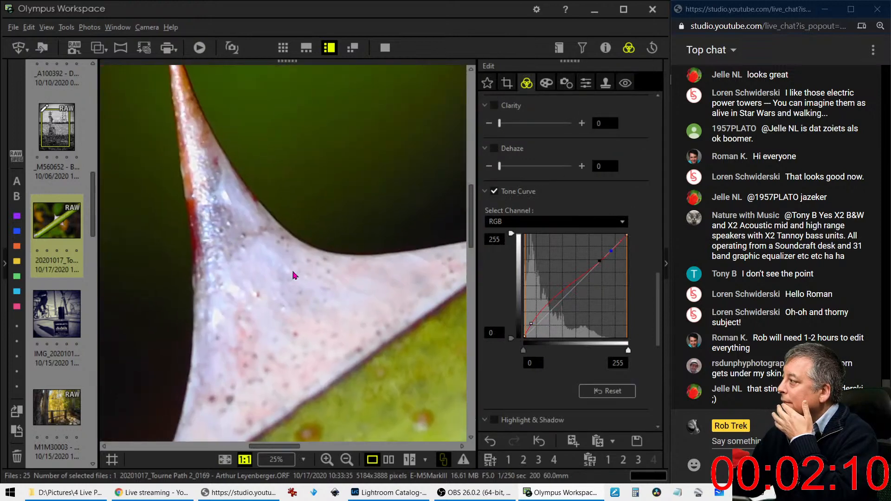
double_click(294, 275)
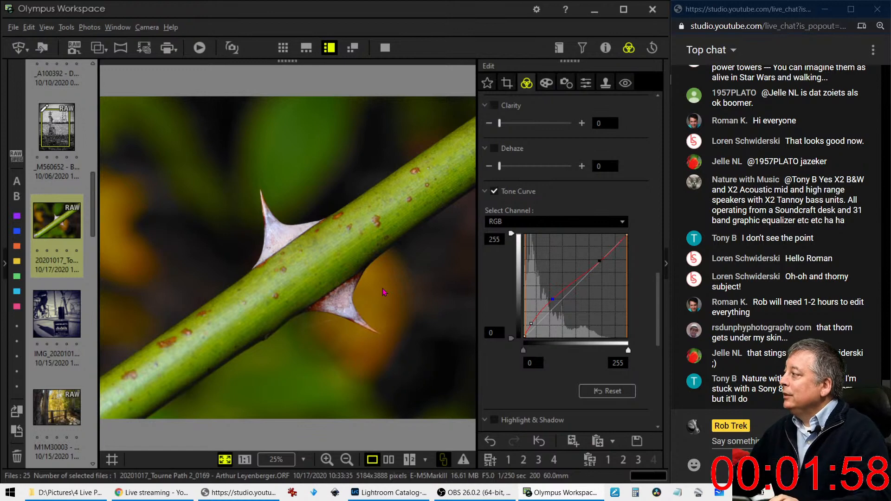
click(267, 240)
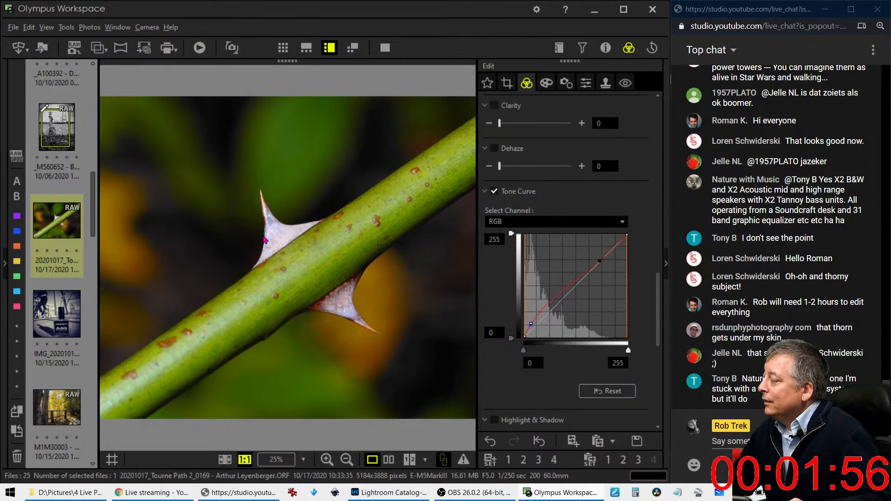
click(302, 252)
click(506, 84)
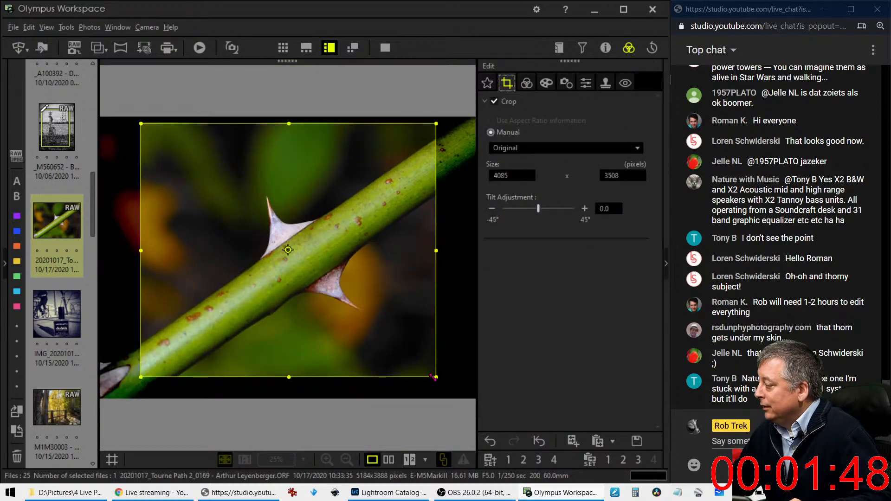
drag(434, 378, 329, 274)
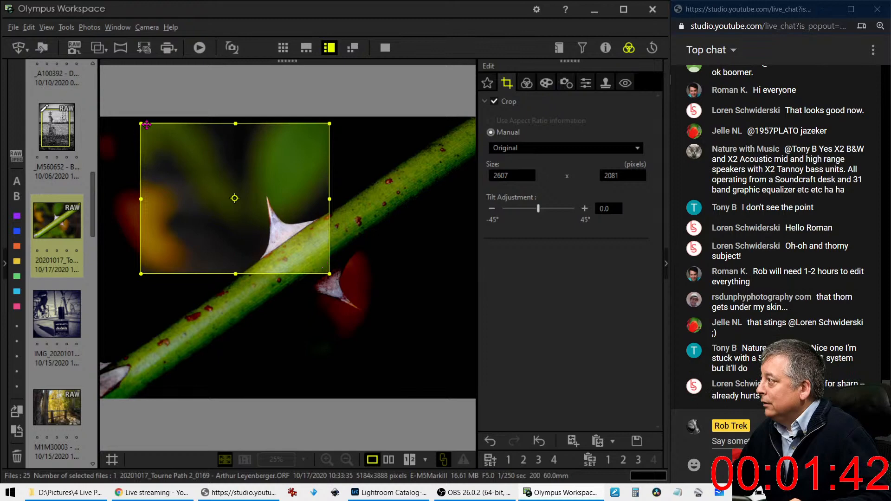
drag(141, 124, 165, 147)
drag(206, 191, 320, 293)
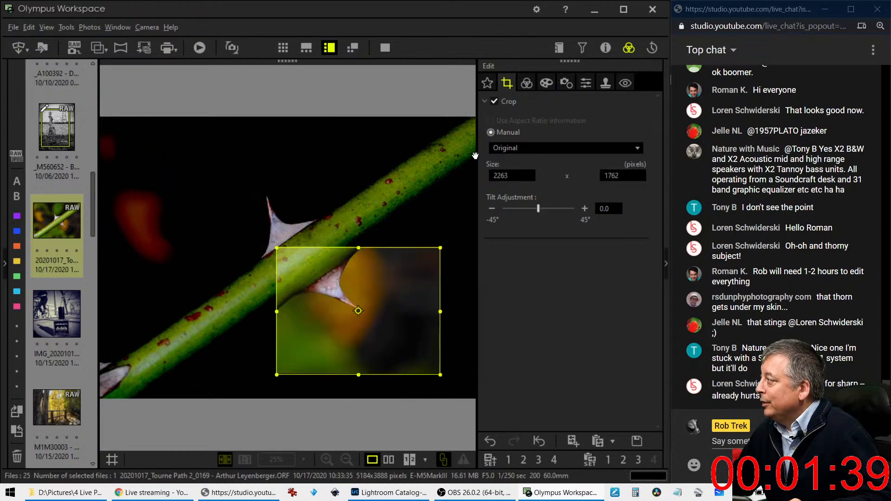
click(527, 83)
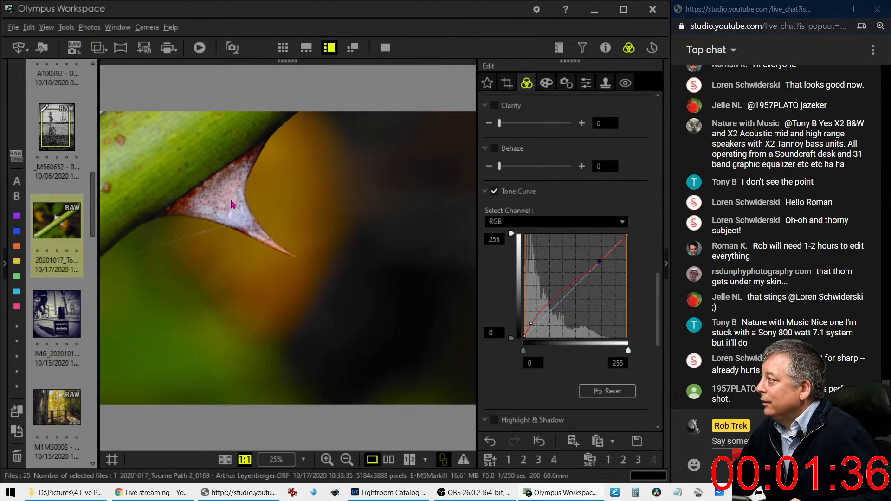
Step: Apply an unsharp mask with strength 270% and radius 1.1 pixels while viewing the lower thorn at 1:1
click(233, 204)
click(586, 83)
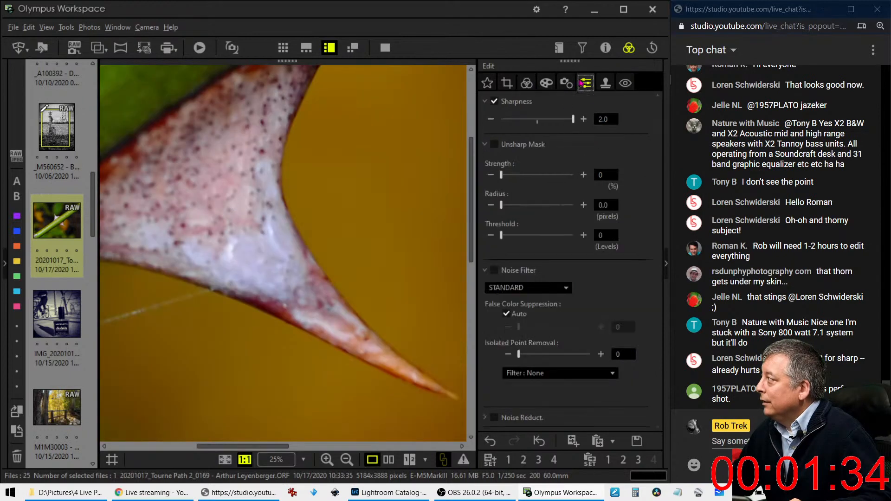
click(494, 144)
drag(501, 175, 539, 181)
drag(614, 207, 590, 209)
key(BackSpace)
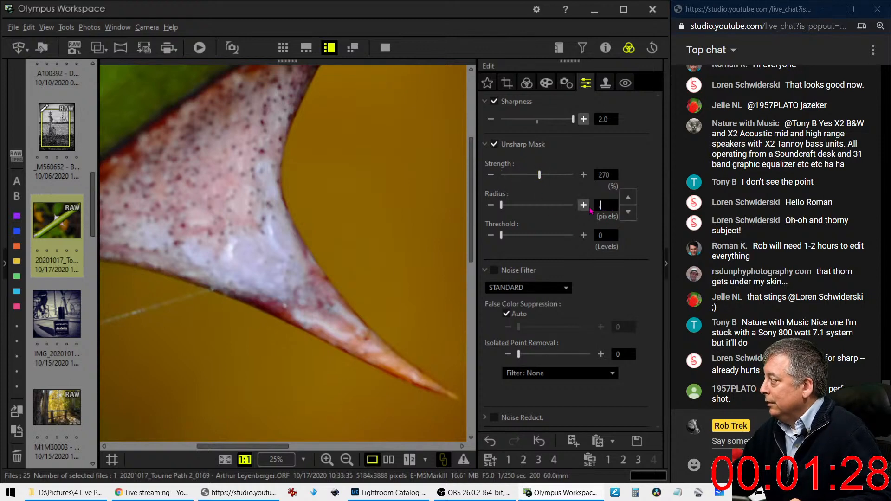
key(Tab)
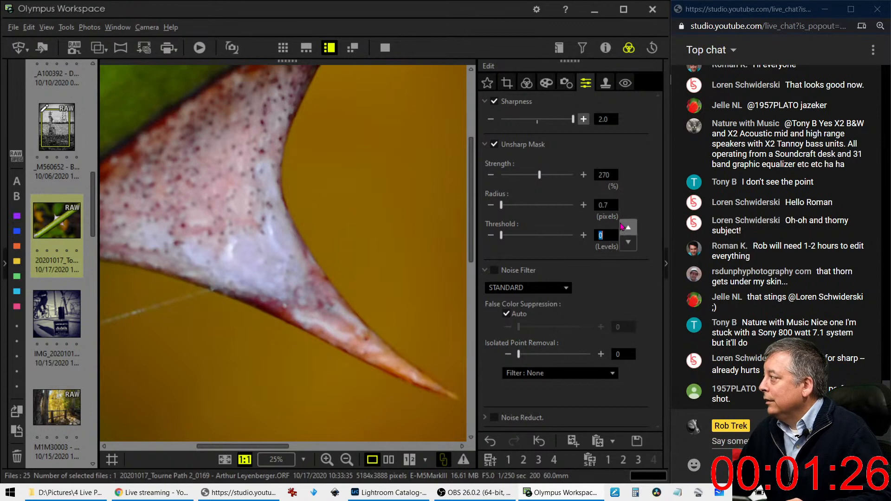
drag(610, 205, 594, 210)
text(1)
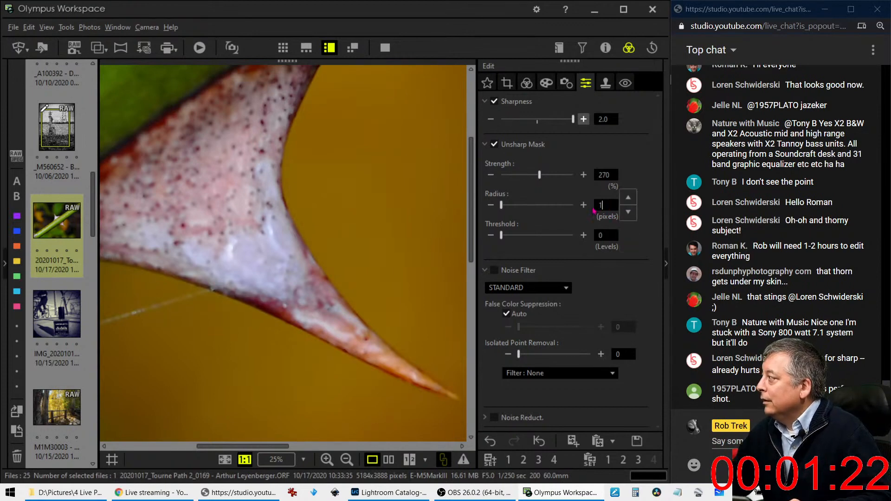
text(.1)
key(Return)
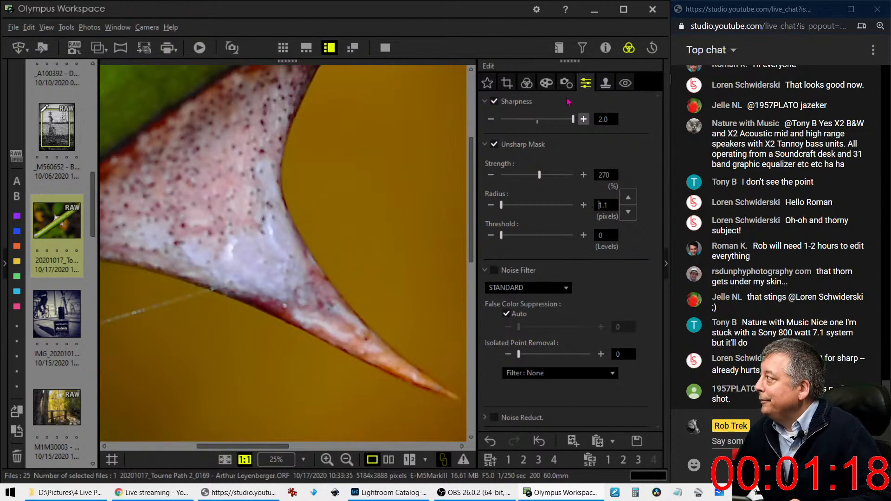
Step: Move the crop frame from the lower thorn to the upper thorn and inspect its tip at 1:1
click(547, 89)
click(532, 87)
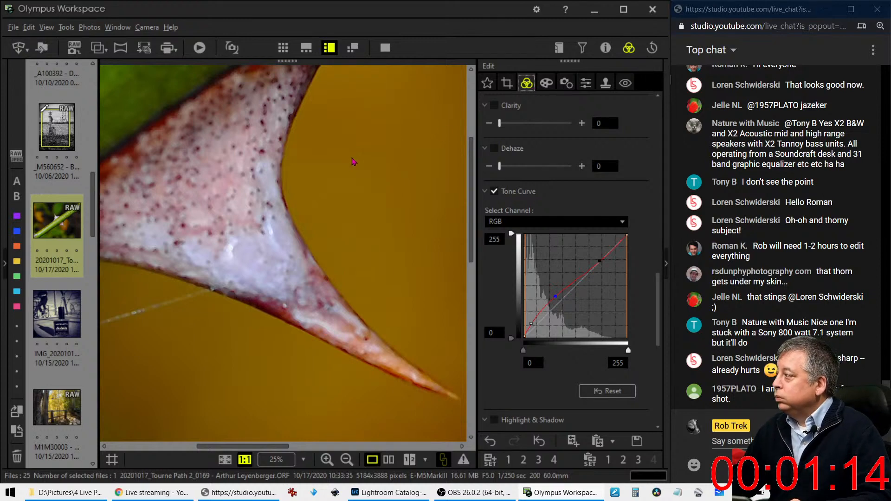
click(350, 168)
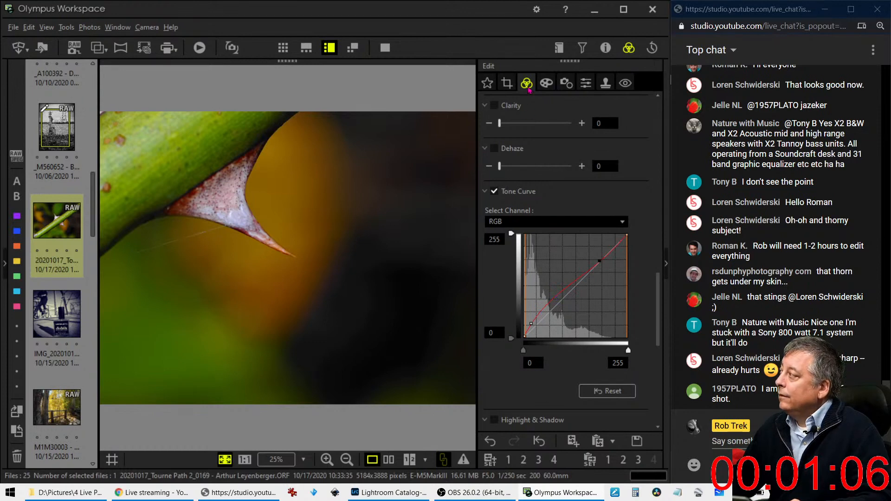
click(506, 83)
drag(278, 261, 174, 175)
double_click(322, 232)
click(358, 276)
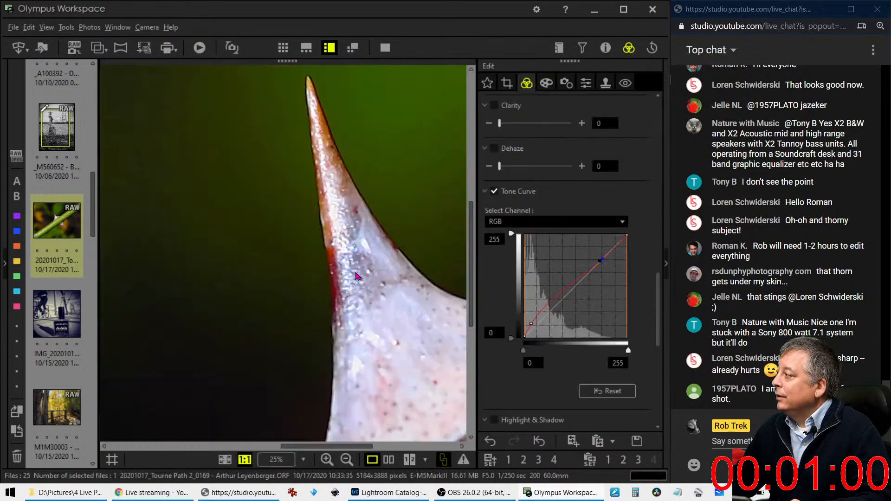
click(357, 276)
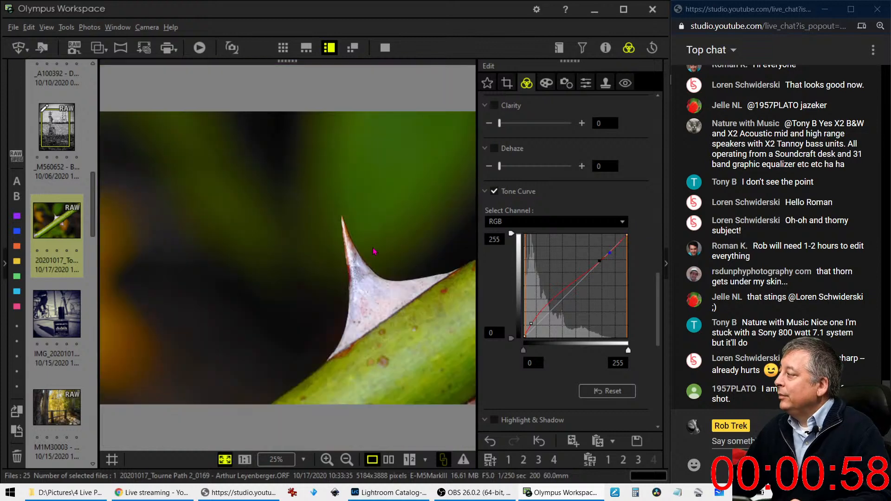
Step: Change the crop to the 1:1 (6:6) aspect ratio and size it to 1610 x 1610 pixels around the upper thorn
click(507, 83)
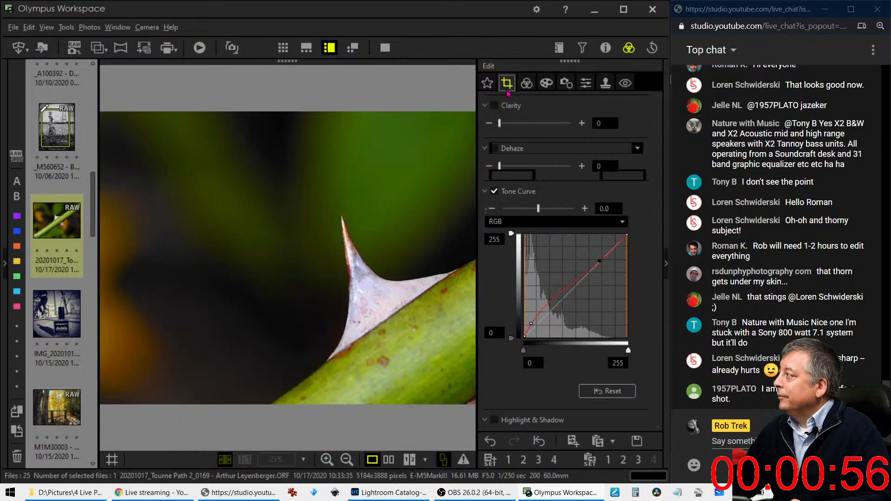
click(520, 148)
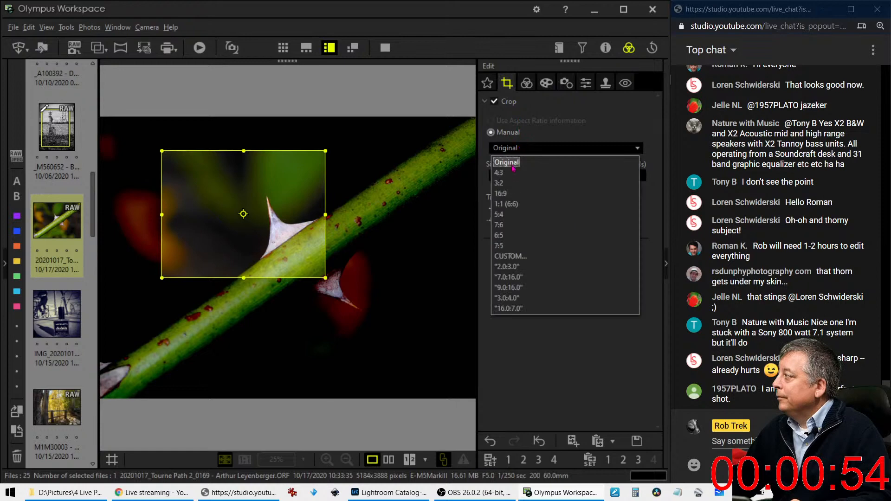
click(509, 204)
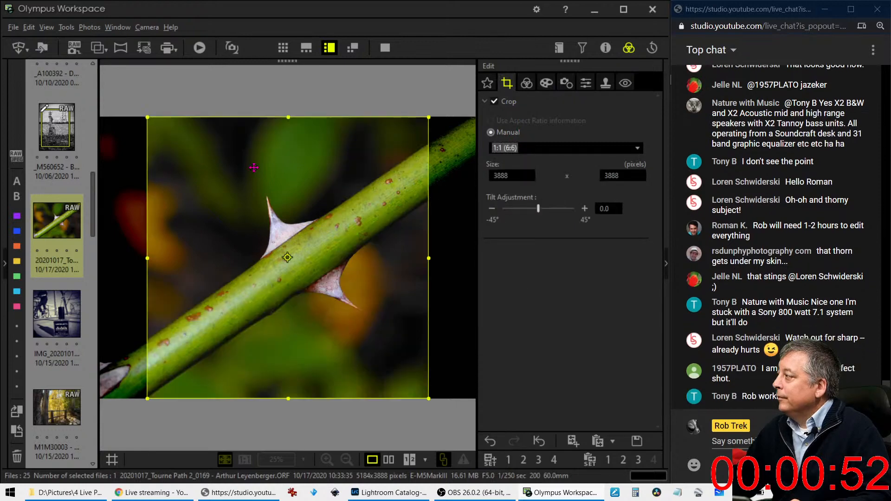
drag(289, 396, 288, 233)
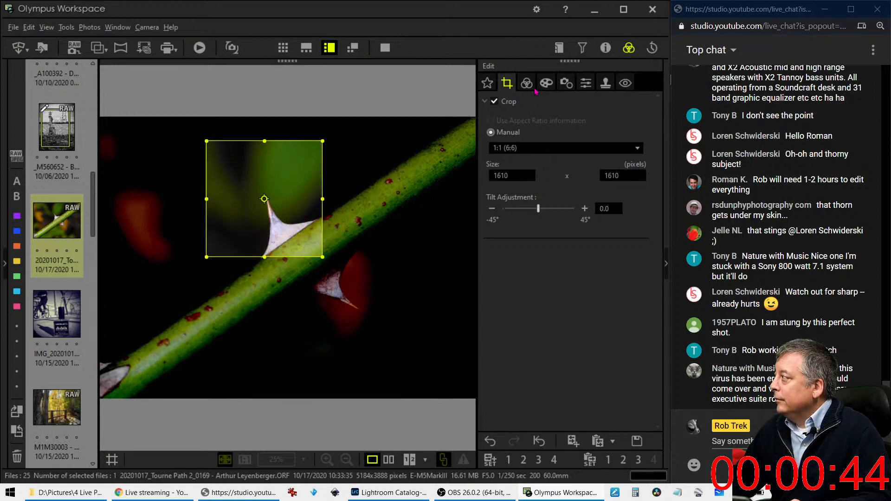
Step: Tilt the photo 34.8 degrees to level the stem and reposition the square crop around the upright thorn at 1392 x 1392 pixels
click(506, 85)
click(506, 84)
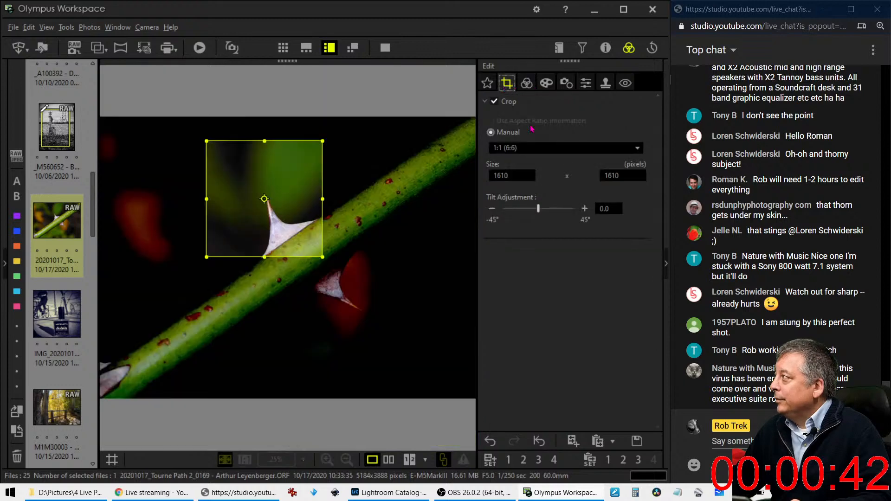
drag(537, 208, 566, 209)
drag(290, 172, 325, 184)
drag(303, 151, 303, 164)
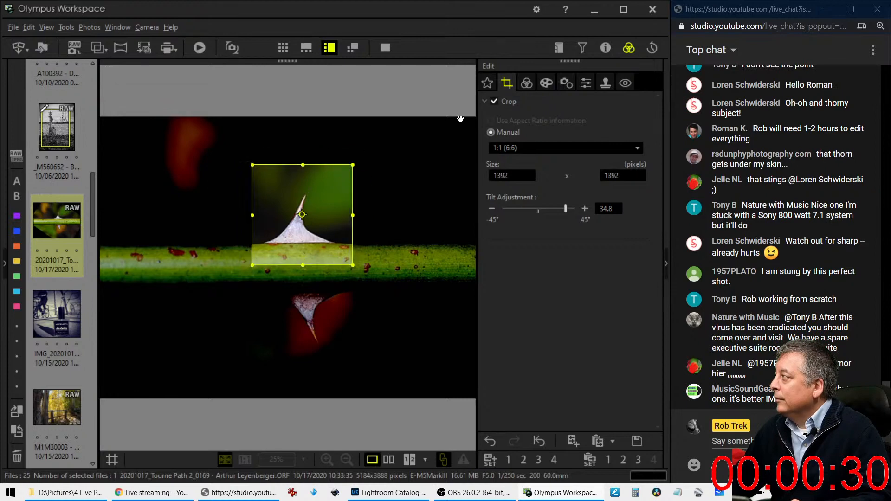
click(527, 83)
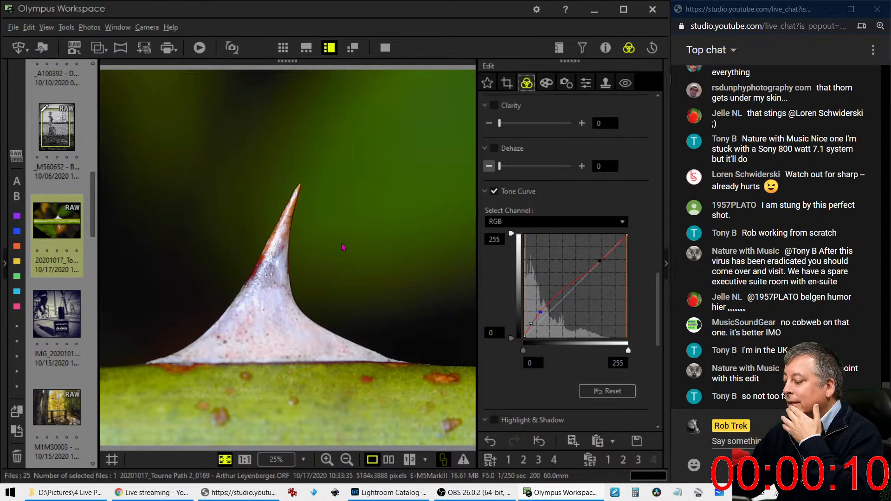
Step: Compare the original and edited thorn photos side by side in full screen
click(388, 459)
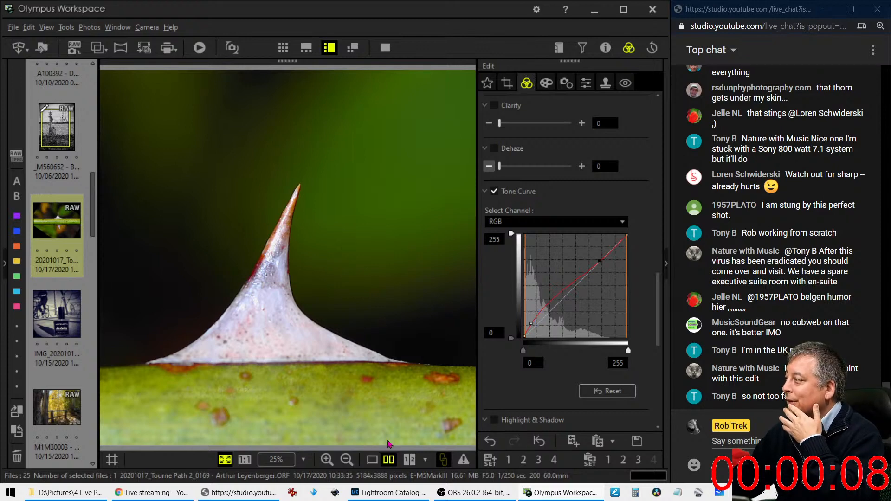
click(384, 48)
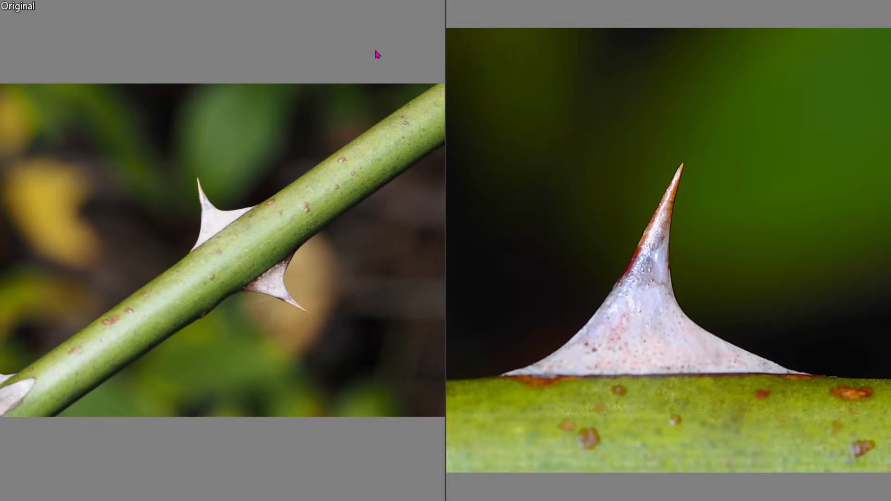
key(Escape)
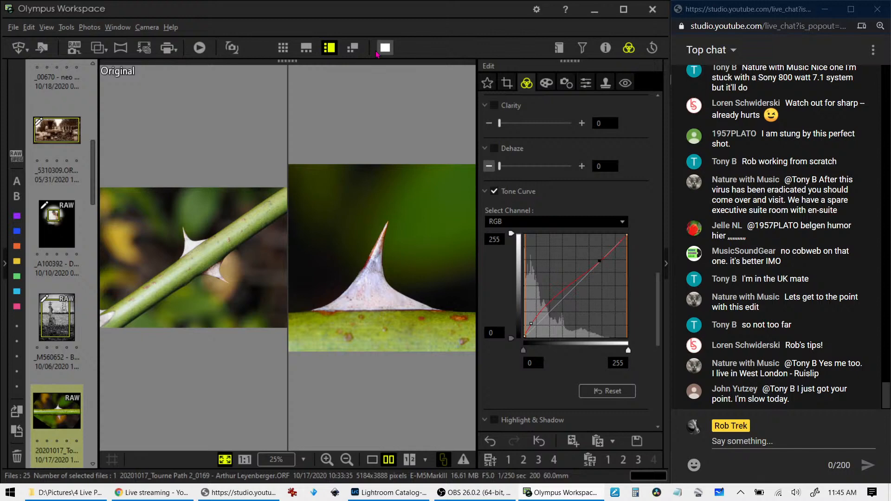
Step: Open the blue-toned perfume bottle photo from the filmstrip in single-image view
scroll(65, 332, down, 3)
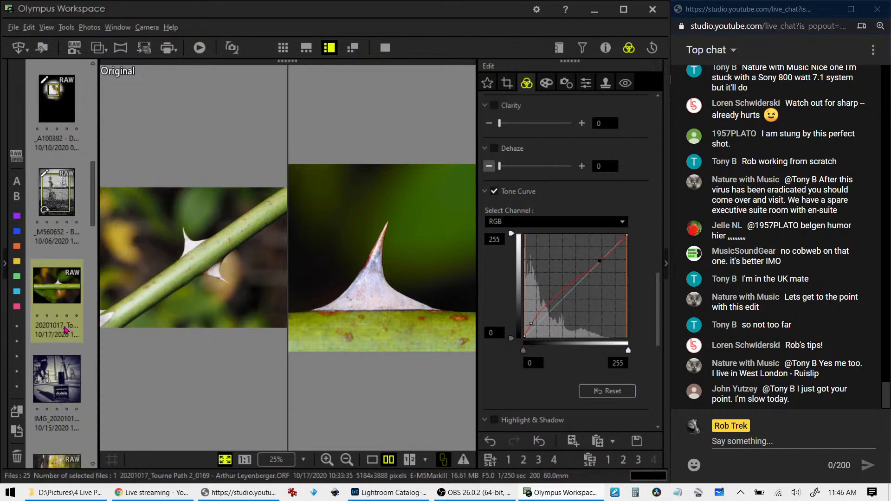
click(60, 358)
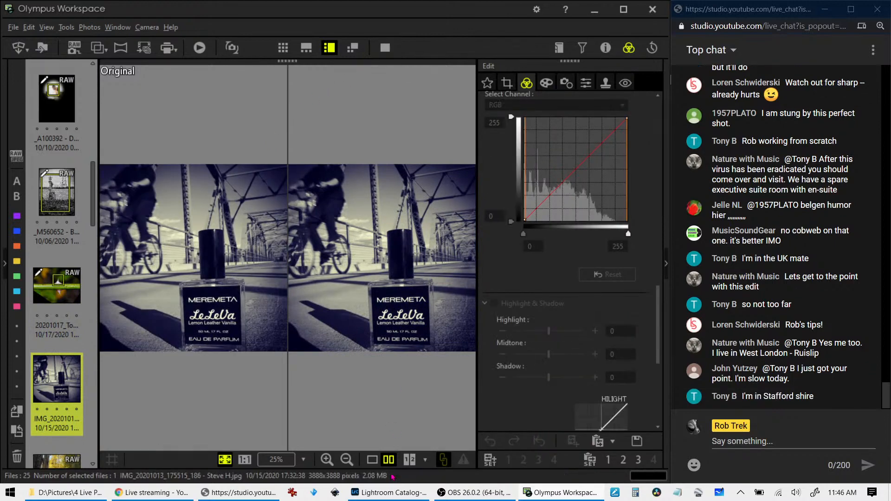
click(376, 460)
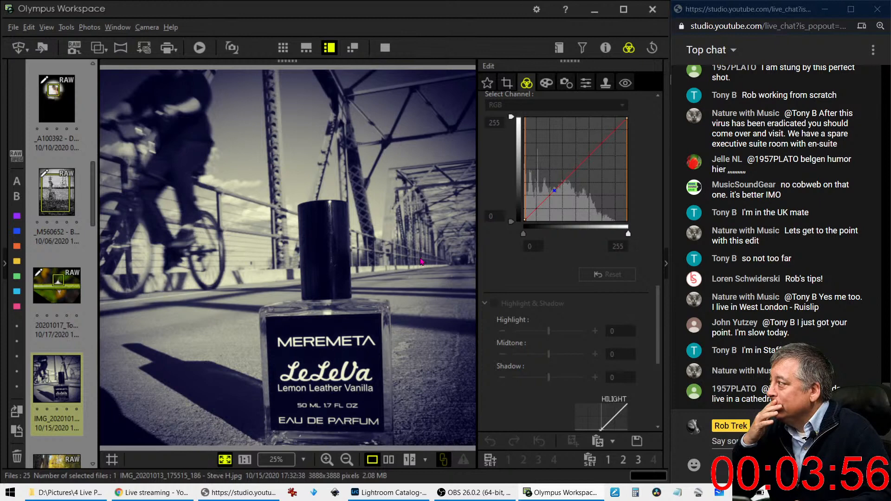
Step: Check the lens correction, keystone, art filter, crop and basic adjustments for options that can be edited on the perfume bottle photo
click(581, 82)
click(566, 83)
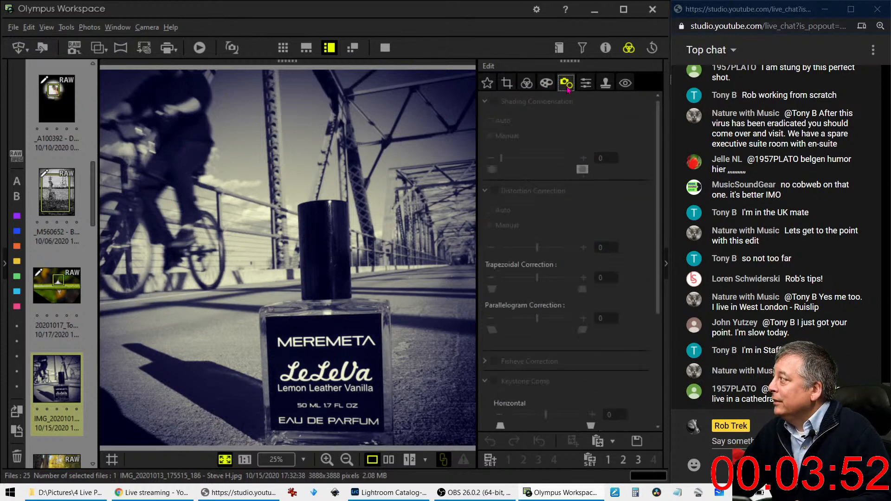
scroll(587, 244, down, 3)
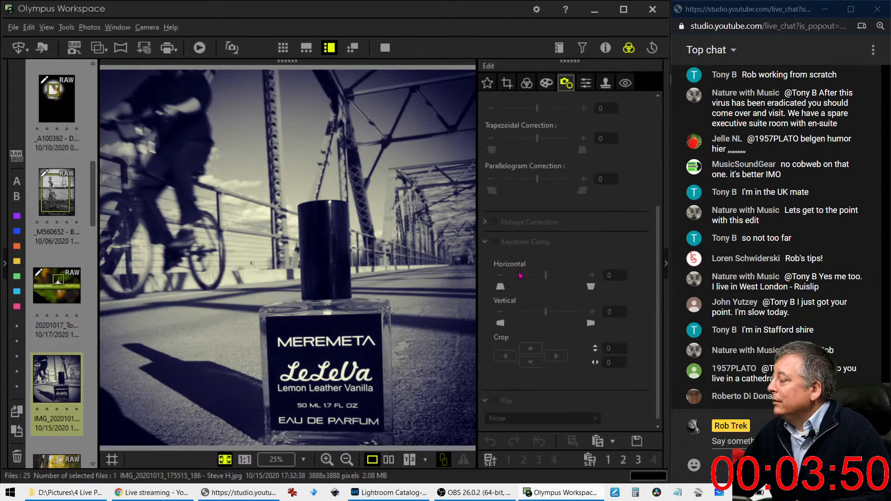
click(486, 242)
scroll(543, 297, up, 1)
scroll(543, 298, down, 1)
scroll(544, 298, up, 1)
click(546, 84)
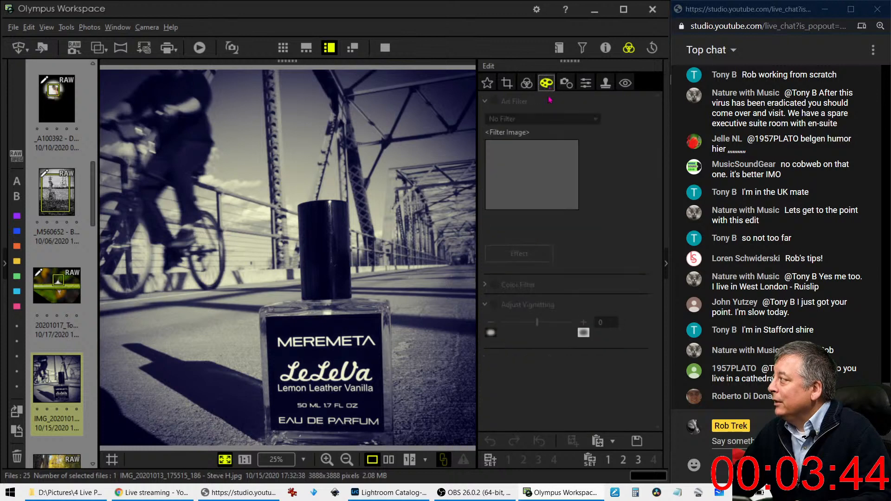
click(510, 84)
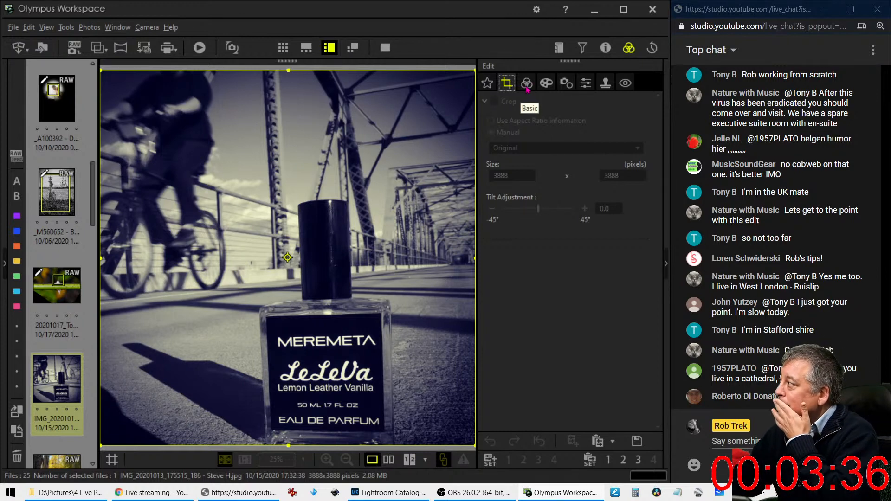
click(524, 85)
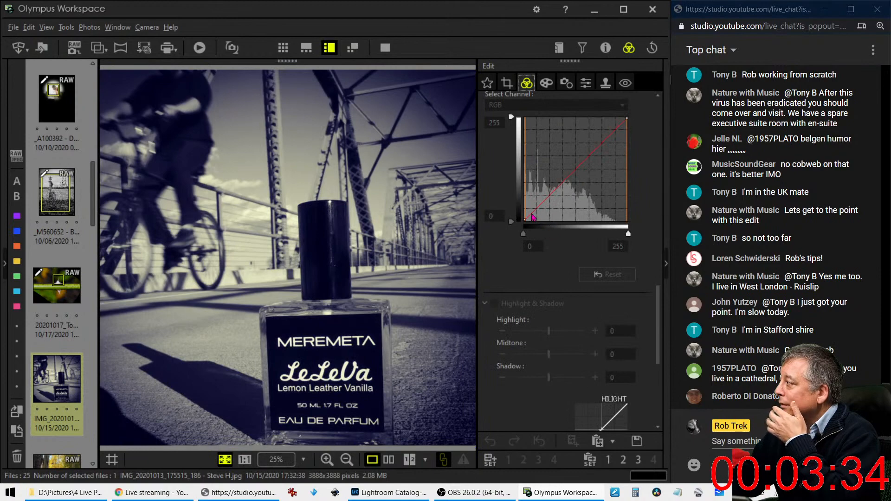
scroll(552, 262, up, 5)
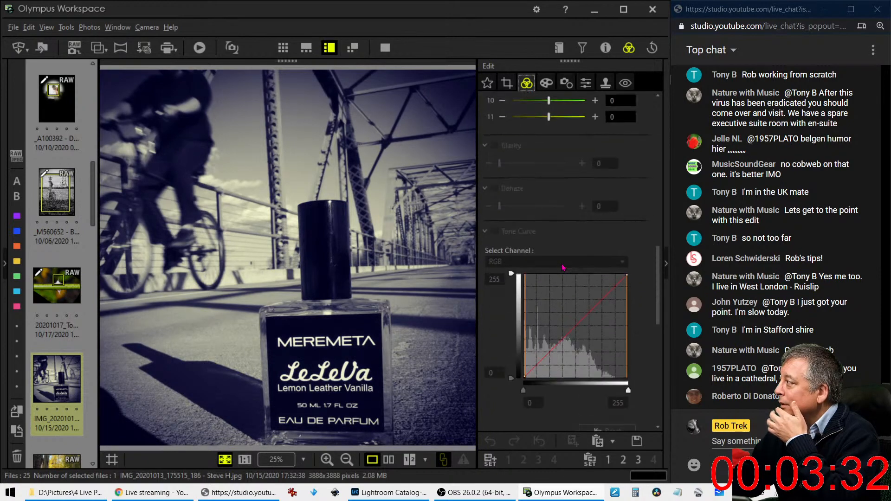
scroll(563, 267, up, 3)
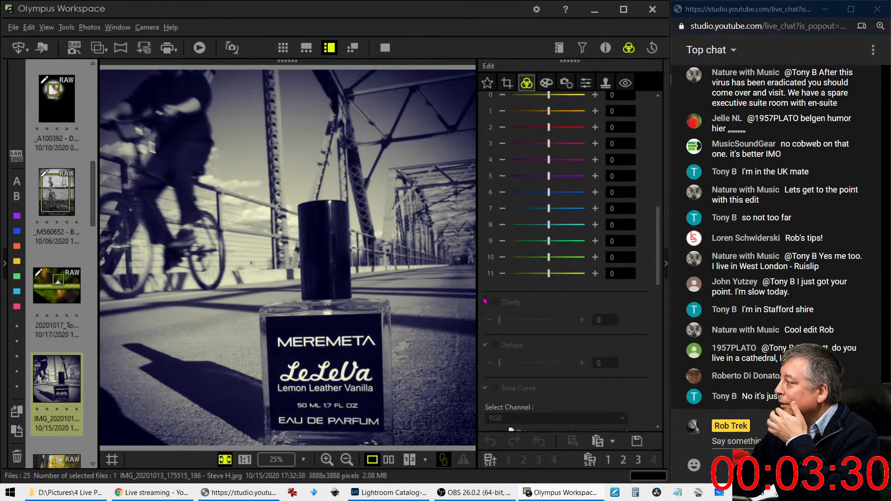
scroll(509, 254, up, 10)
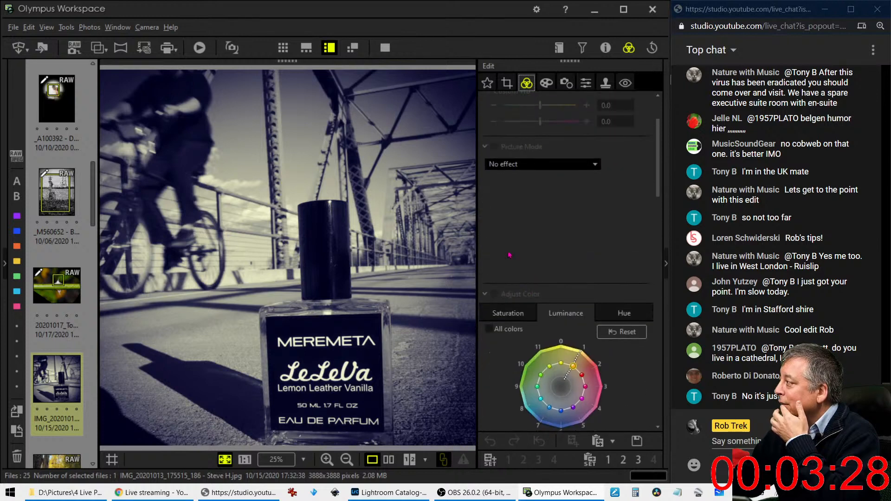
Step: View the perfume photo's properties and examine its basic adjustments from white balance to Gradation, collapsing the Adjust Color section
click(604, 48)
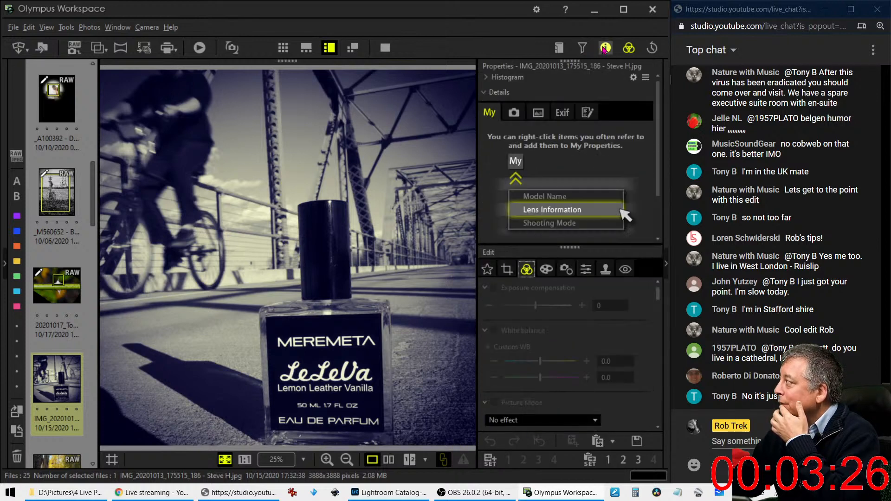
click(604, 49)
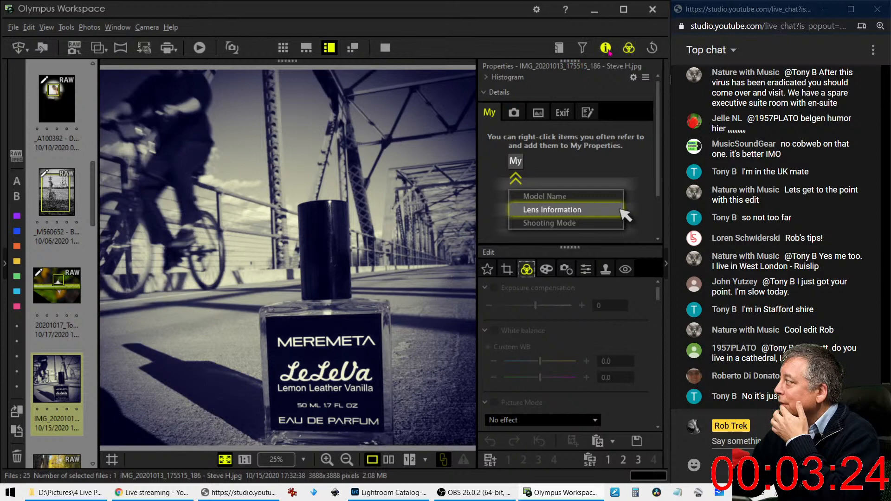
scroll(519, 279, down, 6)
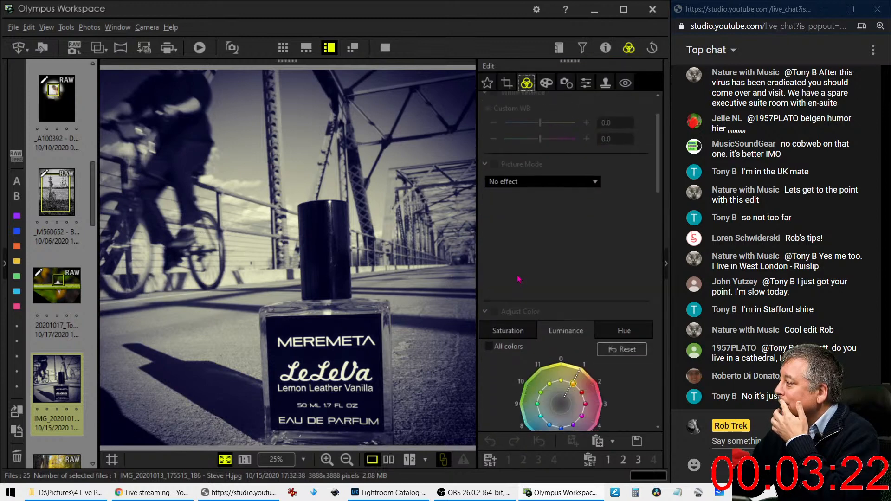
scroll(518, 277, down, 1)
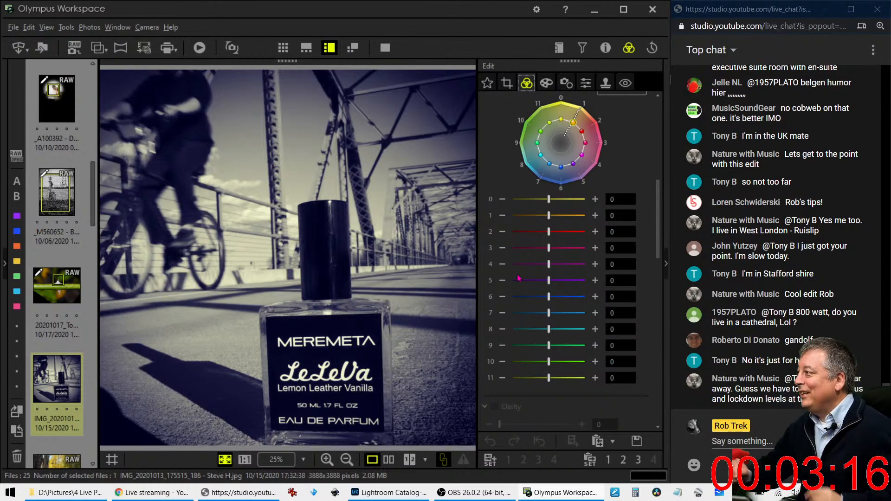
scroll(519, 277, up, 2)
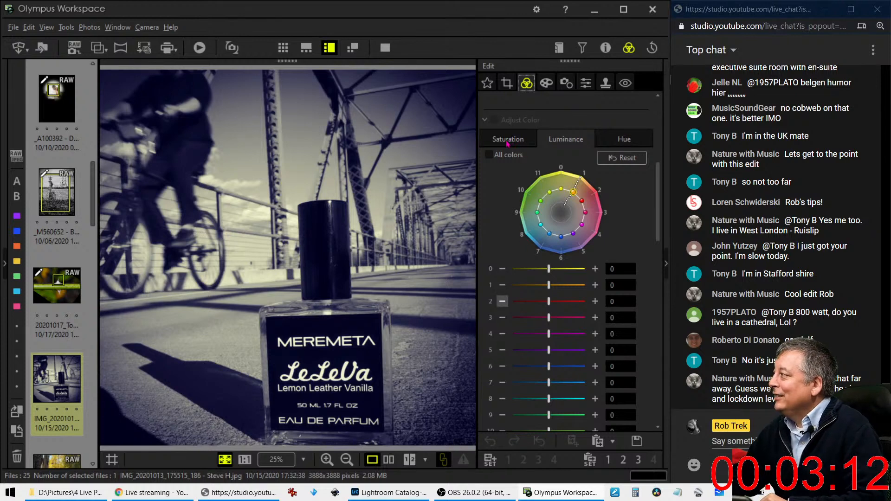
click(484, 120)
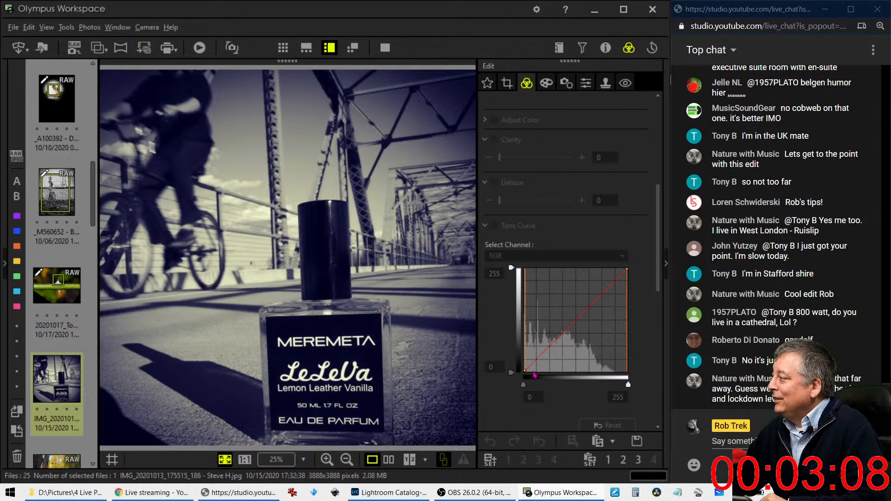
click(485, 226)
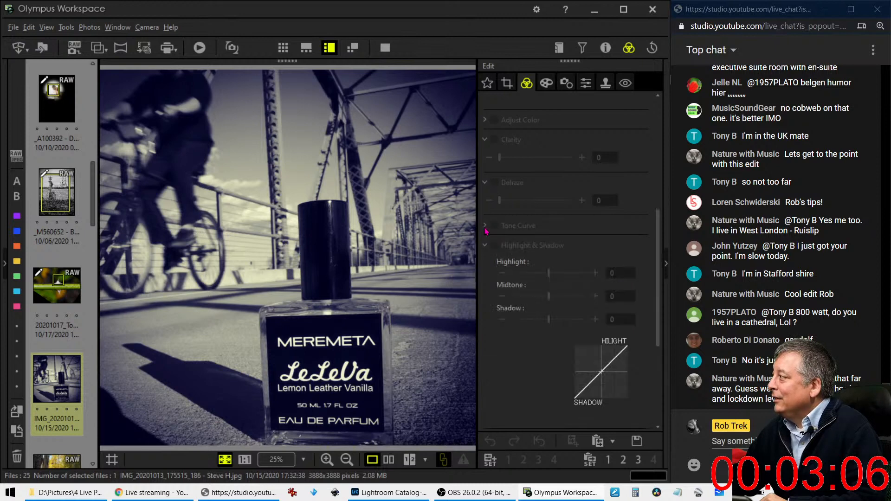
click(486, 229)
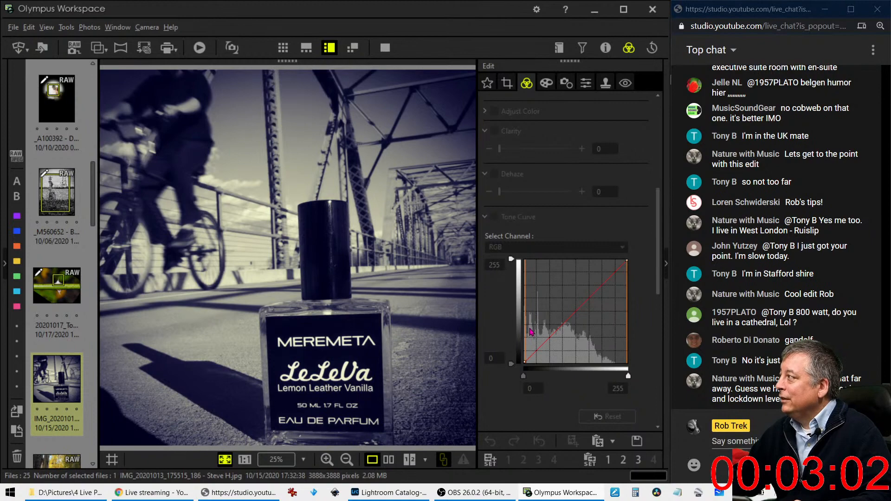
drag(360, 322, 366, 323)
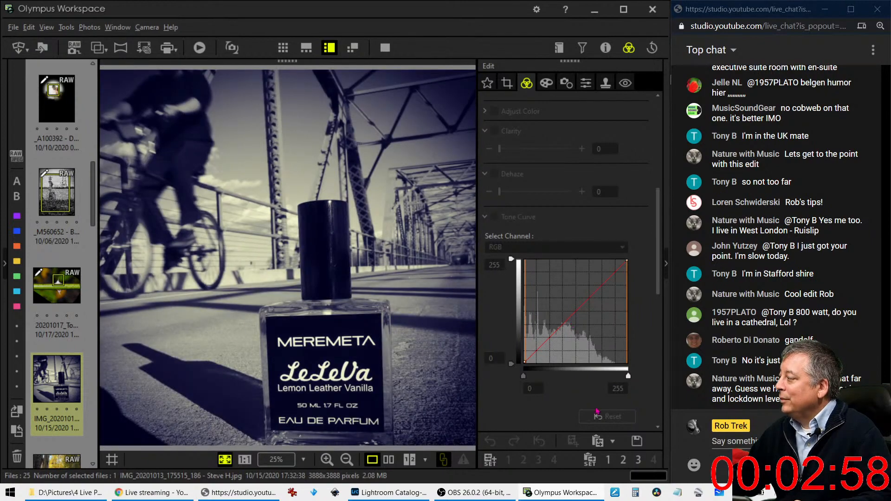
scroll(497, 355, down, 10)
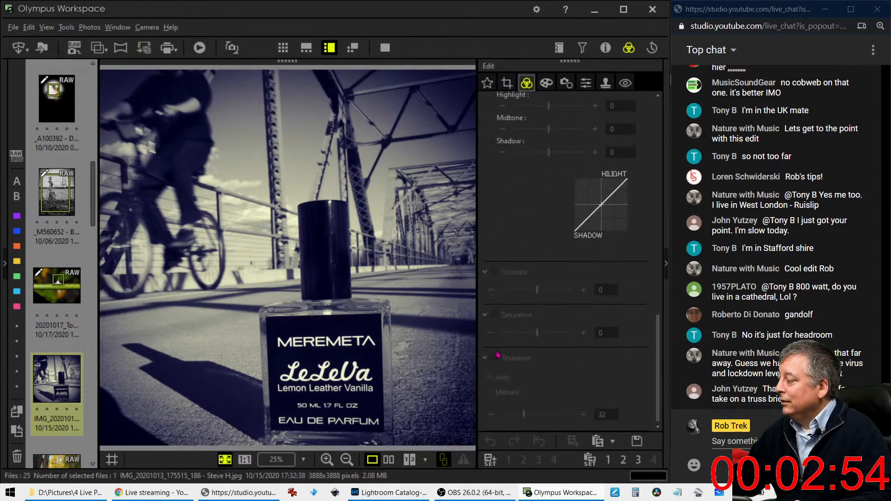
Step: Reselect the perfume bottle photo in the filmstrip and recheck which basic adjustments are available
click(58, 297)
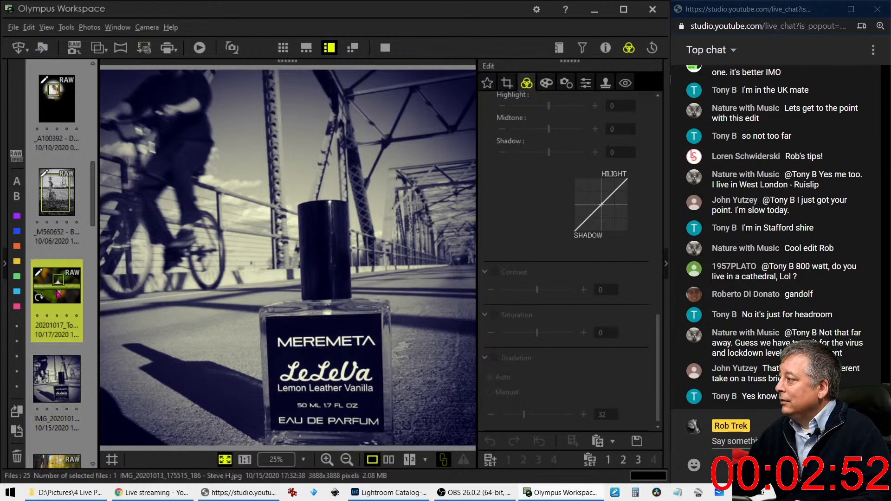
click(55, 378)
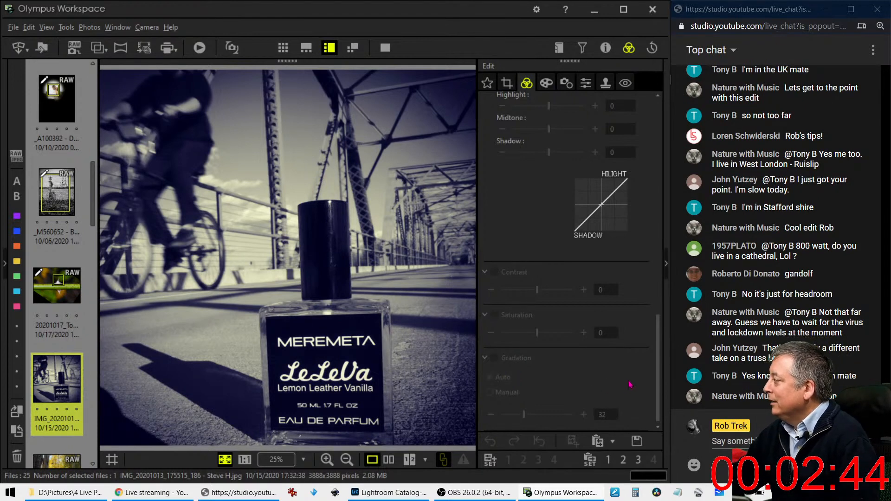
scroll(618, 392, up, 10)
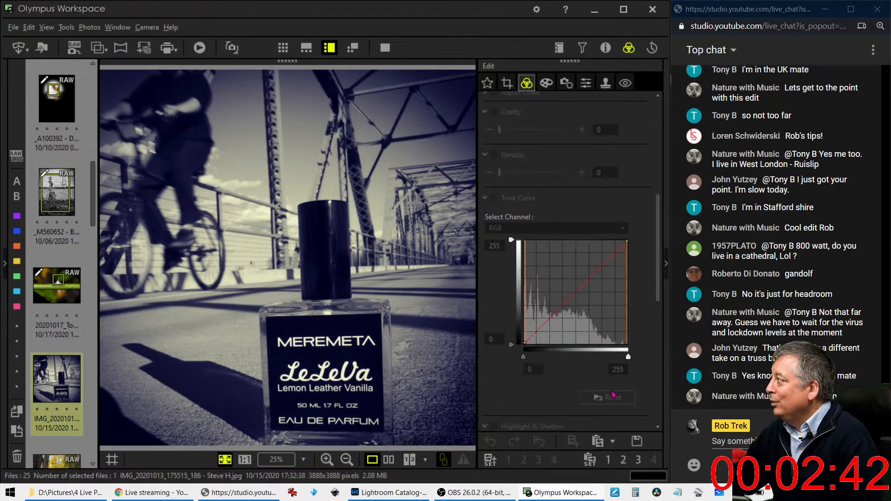
scroll(612, 395, up, 3)
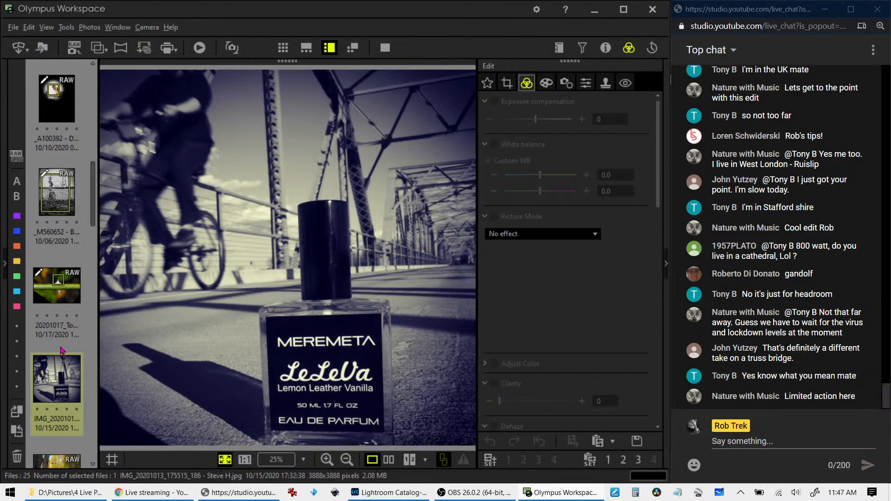
Step: Crop the perfume photo freehand to about 3022 x 3079 pixels, trimming the bridge above and beside the bottle while keeping the cyclist's wheels
click(509, 84)
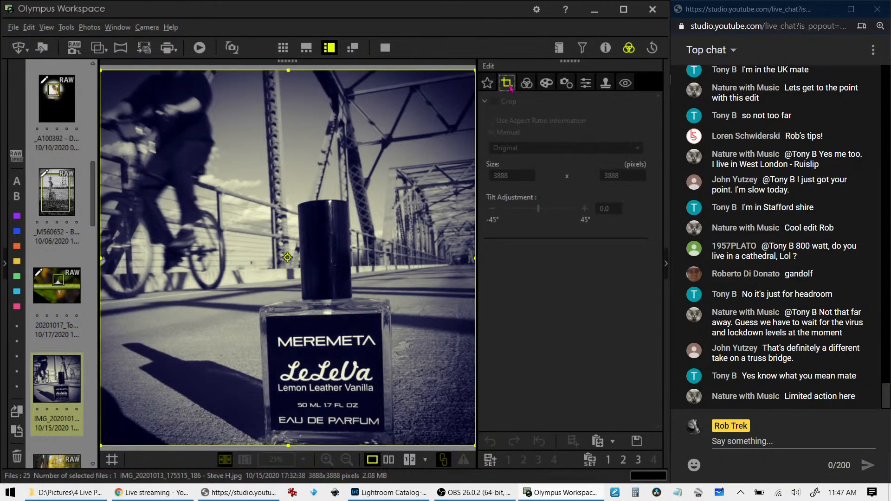
drag(474, 71, 357, 135)
drag(296, 194, 328, 194)
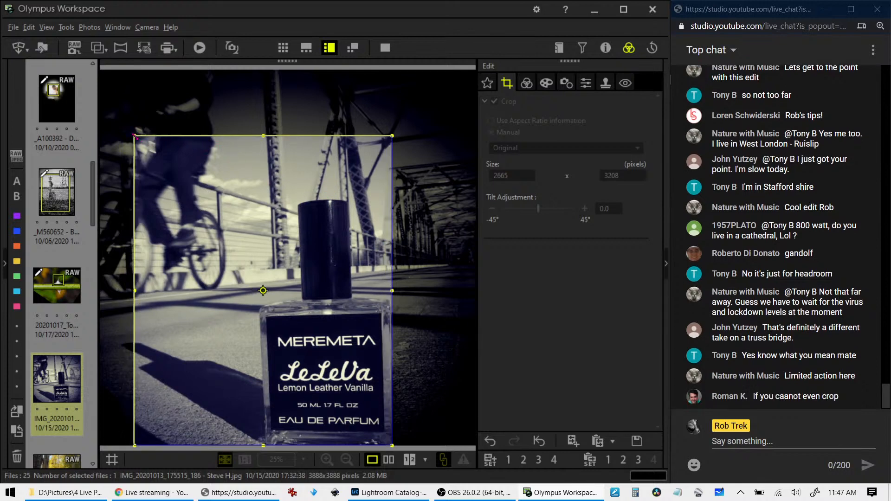
drag(135, 136, 101, 148)
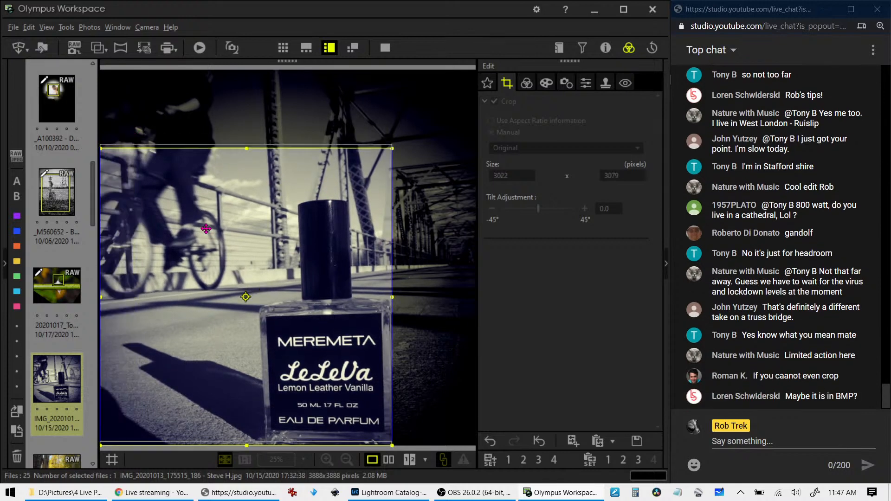
Step: Compare the original and cropped perfume photos side by side in full screen and return to single-image view
click(527, 88)
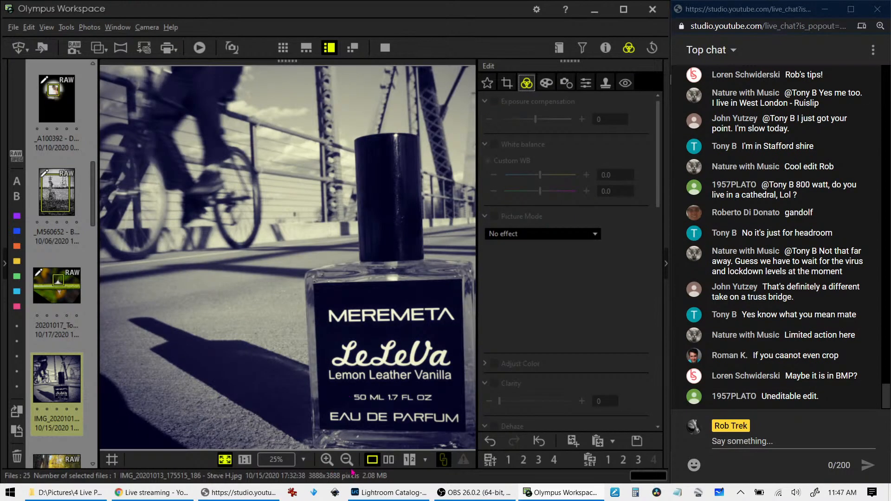
click(389, 459)
click(385, 47)
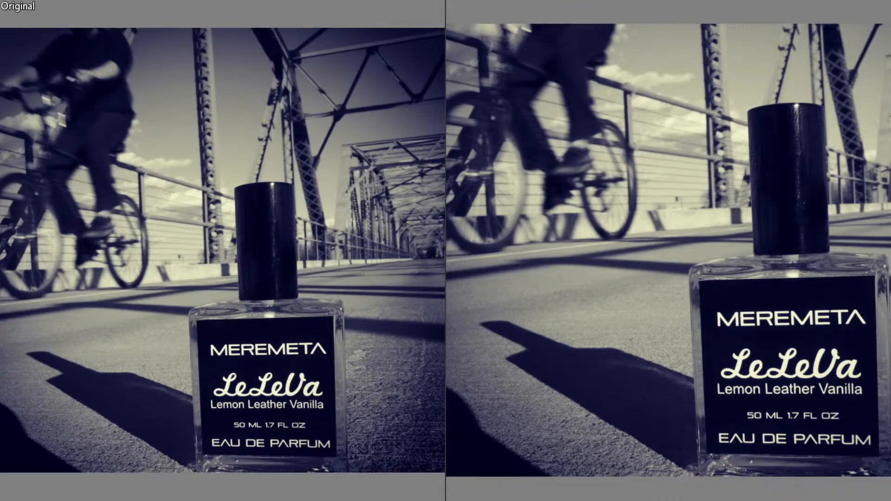
key(Escape)
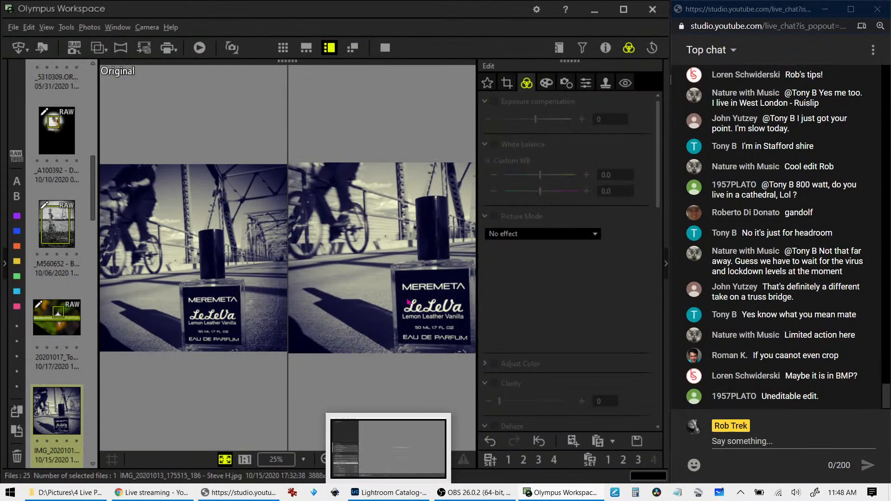
click(547, 84)
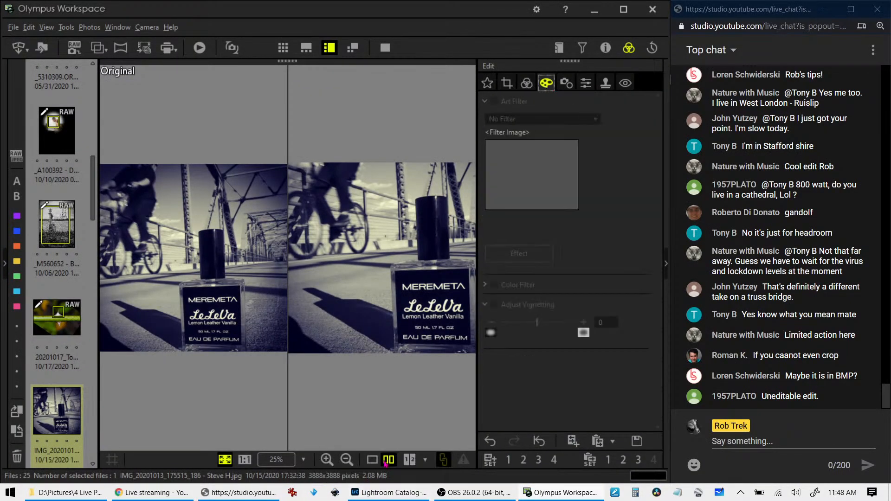
click(388, 461)
click(377, 461)
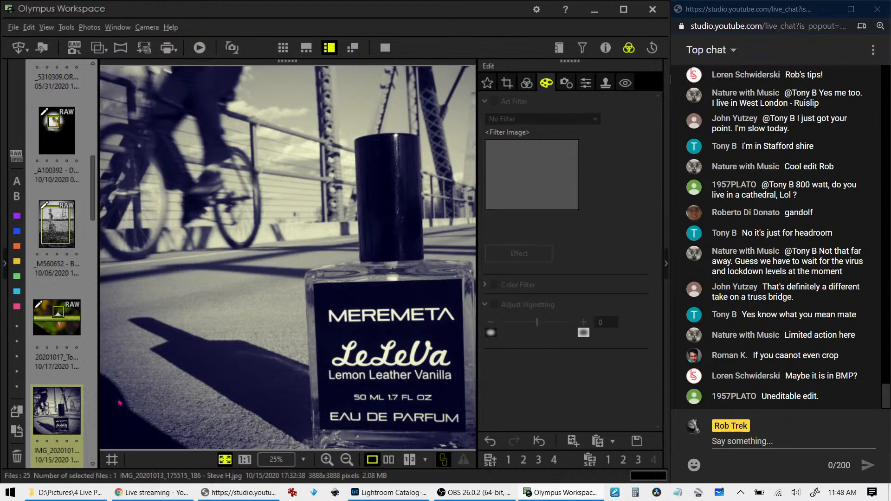
Step: Open the autumn tree and fence photo from the filmstrip and inspect the danger sign at 1:1 magnification
scroll(77, 412, down, 2)
click(77, 396)
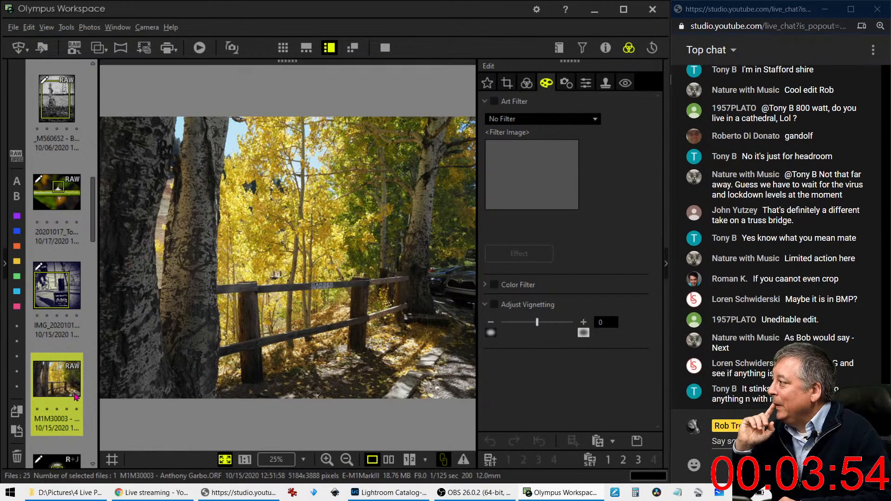
click(307, 294)
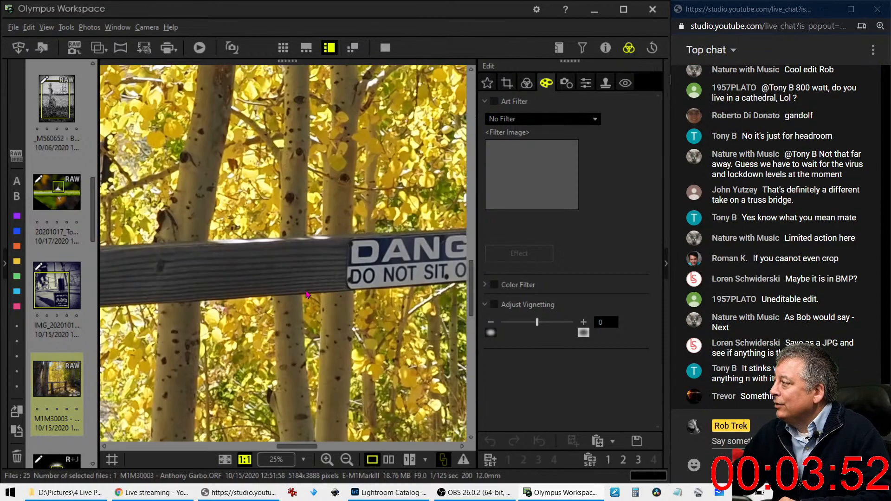
drag(319, 290, 229, 288)
click(228, 288)
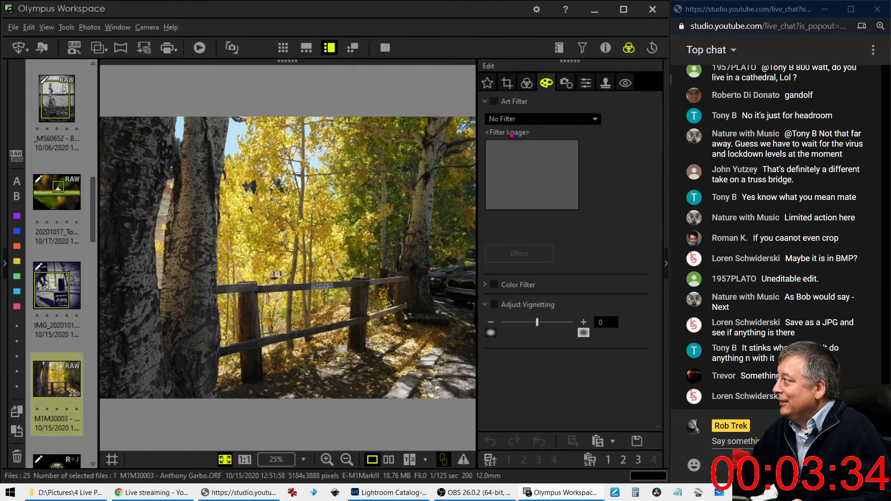
Step: Show the autumn photo's shooting properties and hide the editing controls
click(526, 83)
click(606, 48)
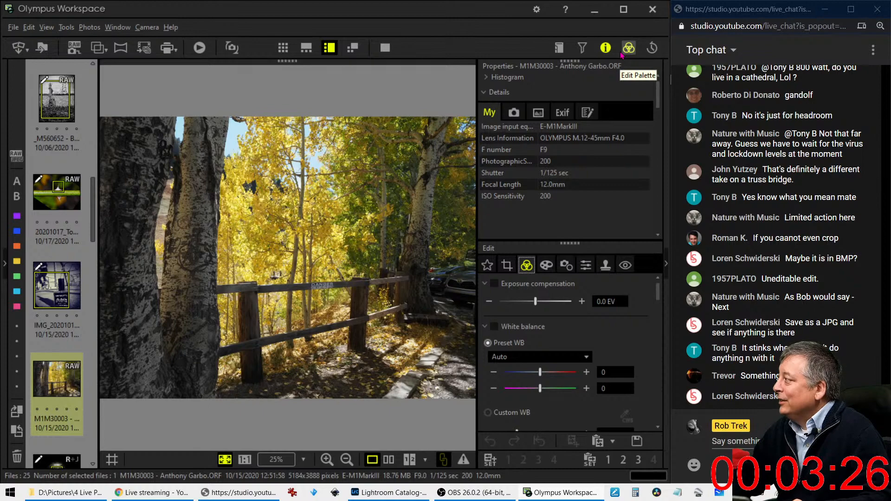
click(622, 54)
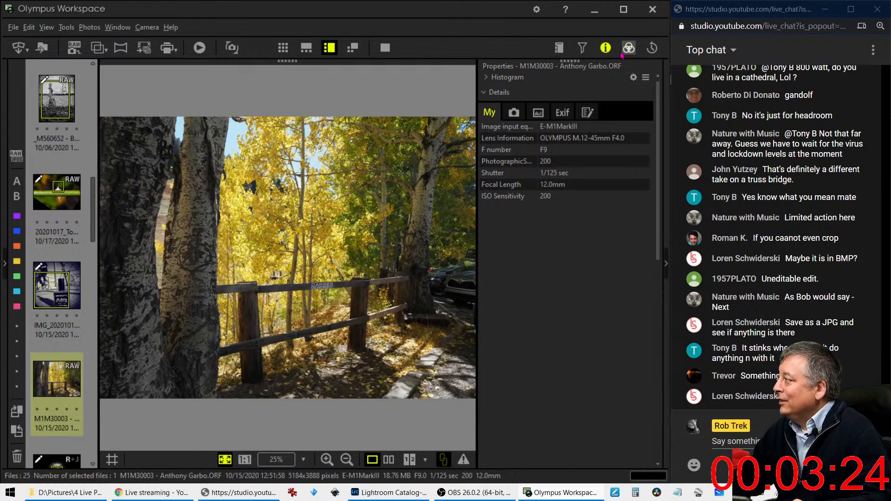
Step: Show the editing controls and crop the autumn photo at 4:3 to about 4192 x 3144 pixels, trimming the parked cars beside the fence
click(610, 53)
click(629, 47)
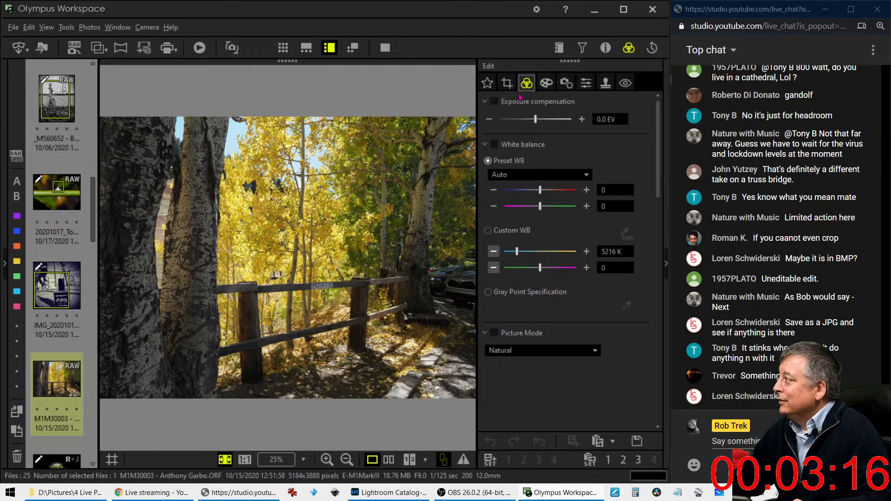
click(507, 83)
click(518, 150)
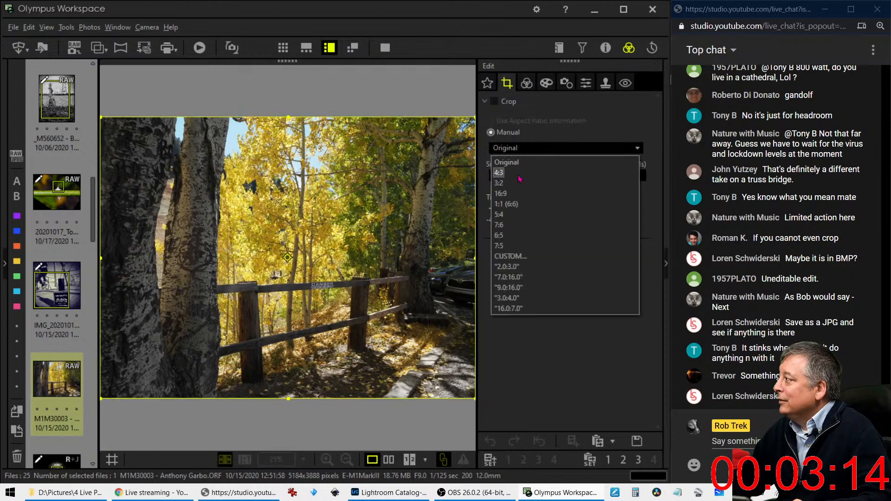
click(516, 177)
drag(474, 122, 404, 171)
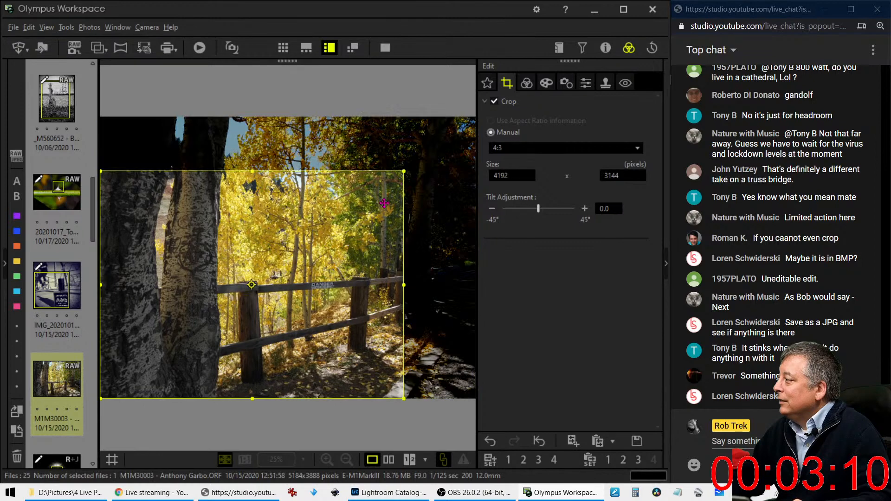
drag(370, 234, 368, 222)
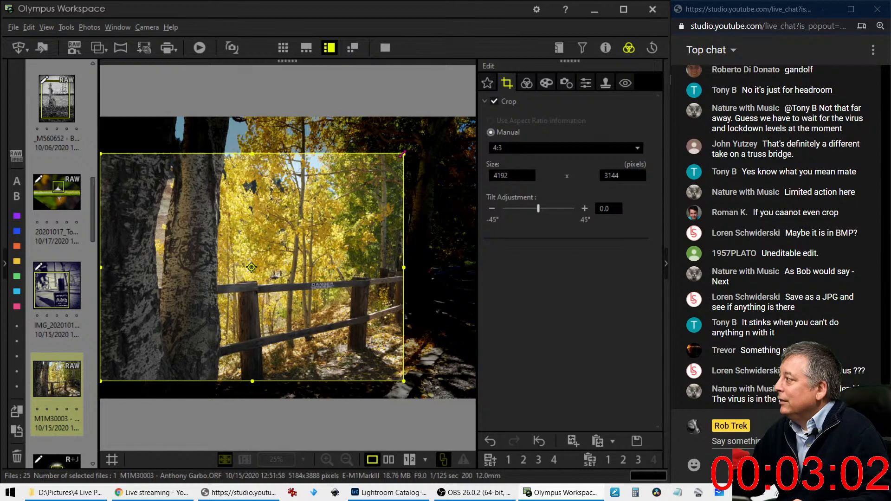
click(527, 82)
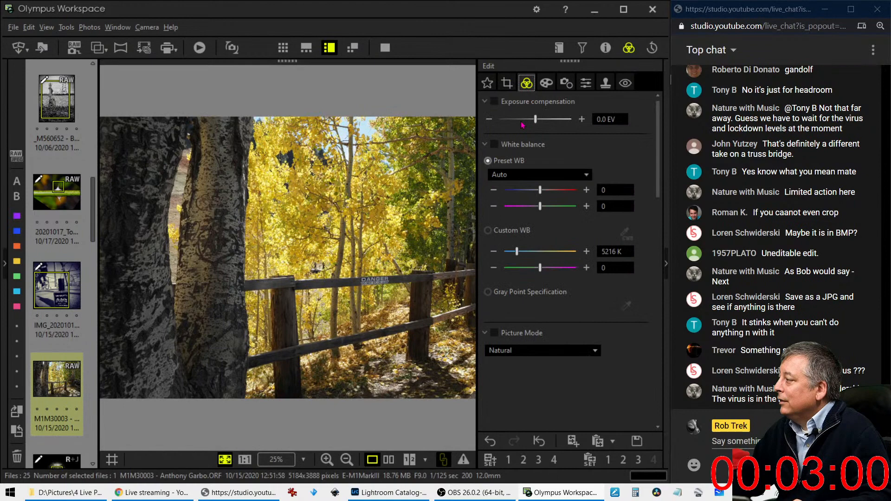
Step: Tighten the 4:3 crop to about 3306 x 2481 pixels, framing the yellow leaves and fence between the two trunks, and preview it
click(506, 83)
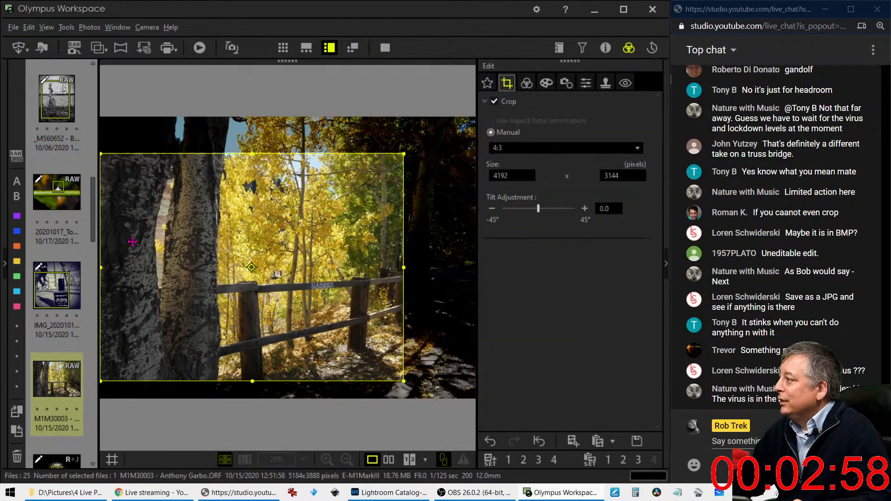
drag(101, 268, 189, 267)
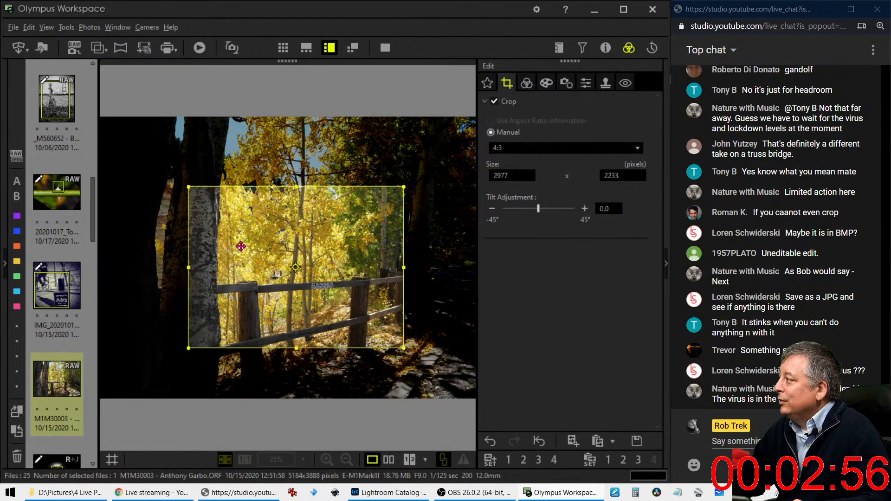
drag(403, 187, 428, 167)
drag(364, 223, 363, 212)
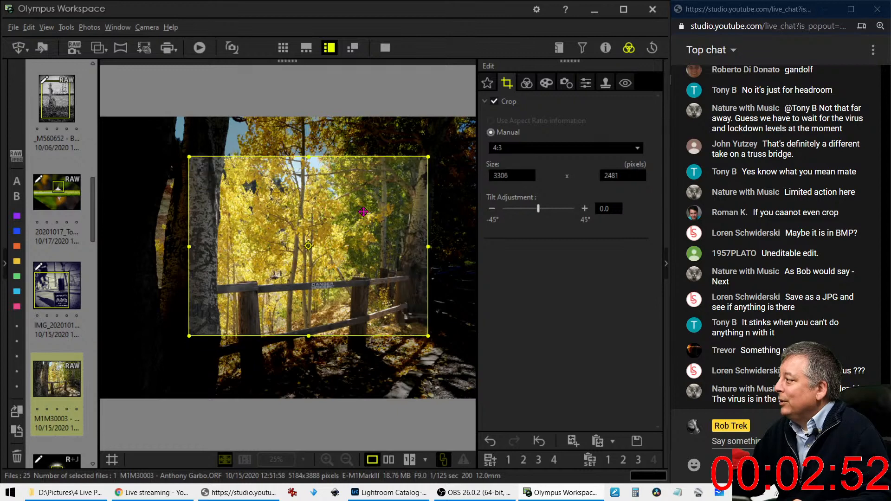
click(525, 84)
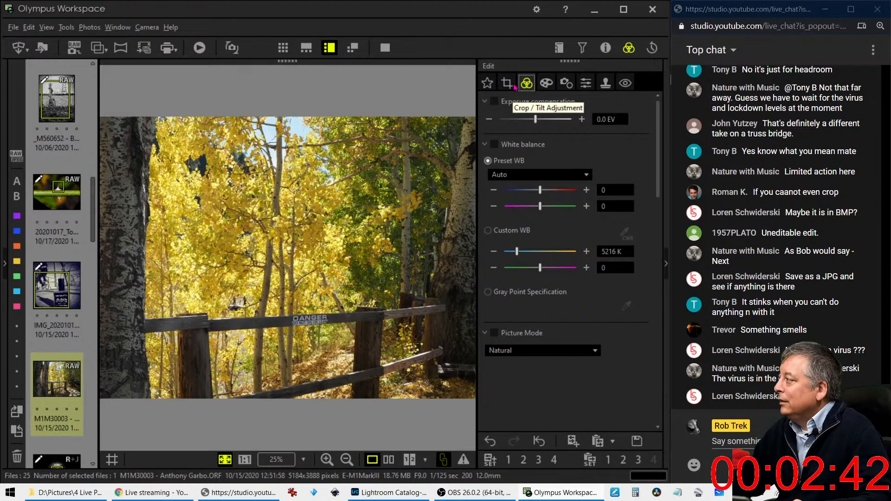
Step: Enlarge the 4:3 crop slightly to about 3458 x 2592 pixels to include more of the large trunk and lower fence rail
click(514, 86)
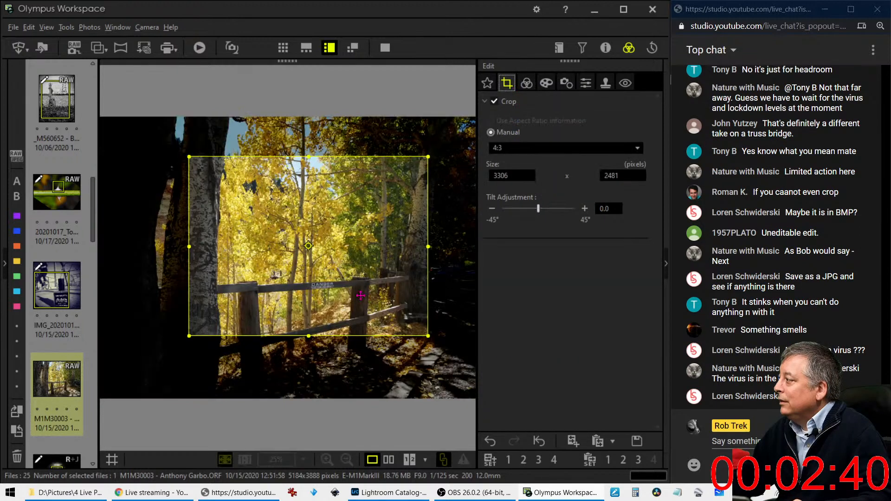
drag(307, 334, 309, 344)
mouse_move(342, 300)
mouse_down()
mouse_move(317, 299)
mouse_move(339, 297)
mouse_up()
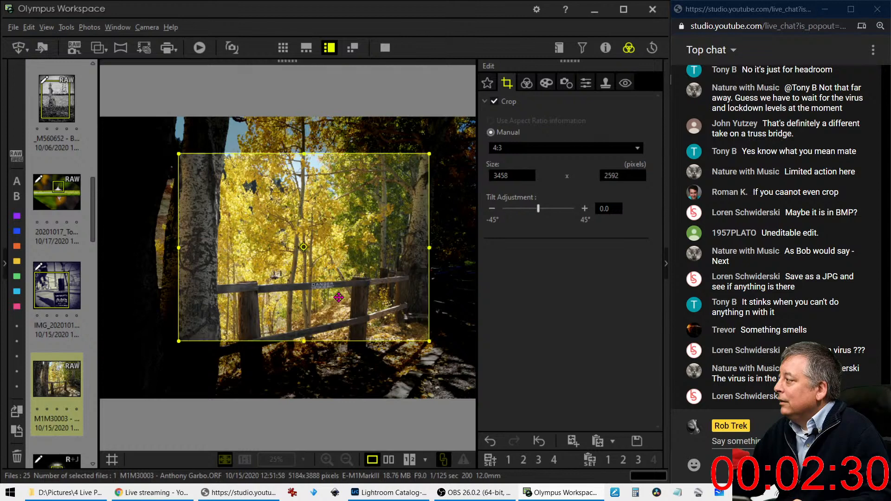
click(523, 84)
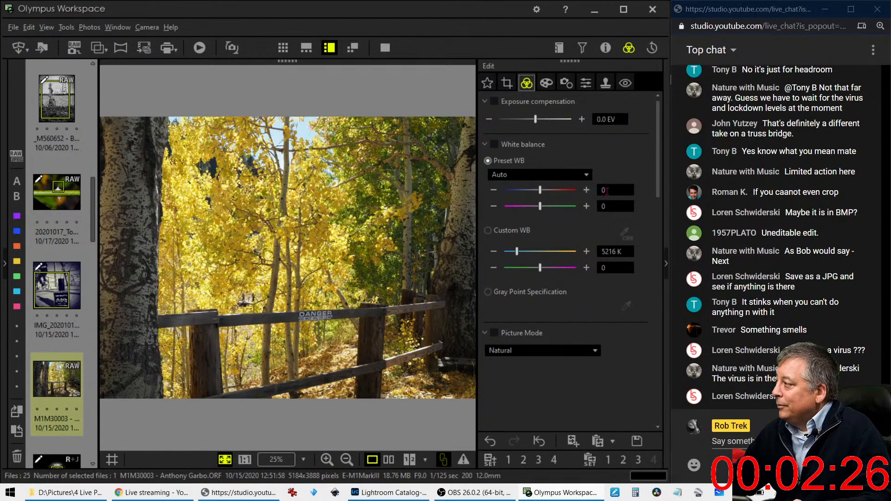
Step: Apply the Pop Art filter to the cropped autumn photo
click(546, 82)
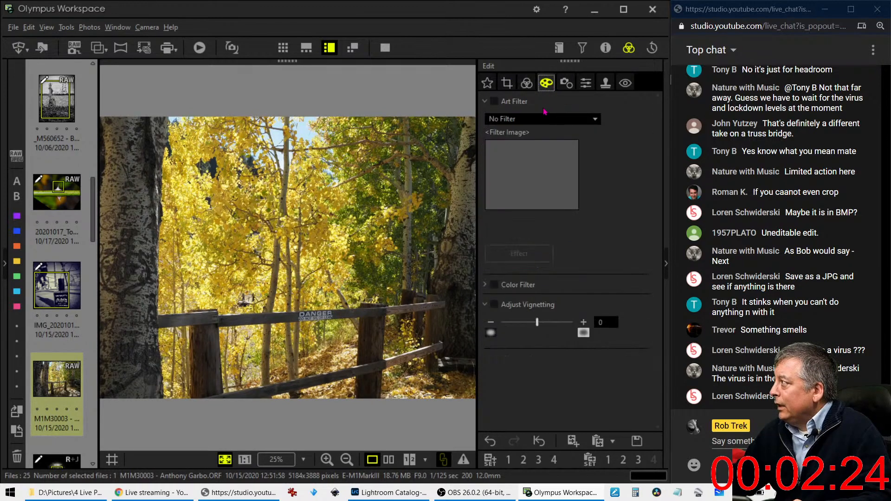
click(542, 121)
click(502, 144)
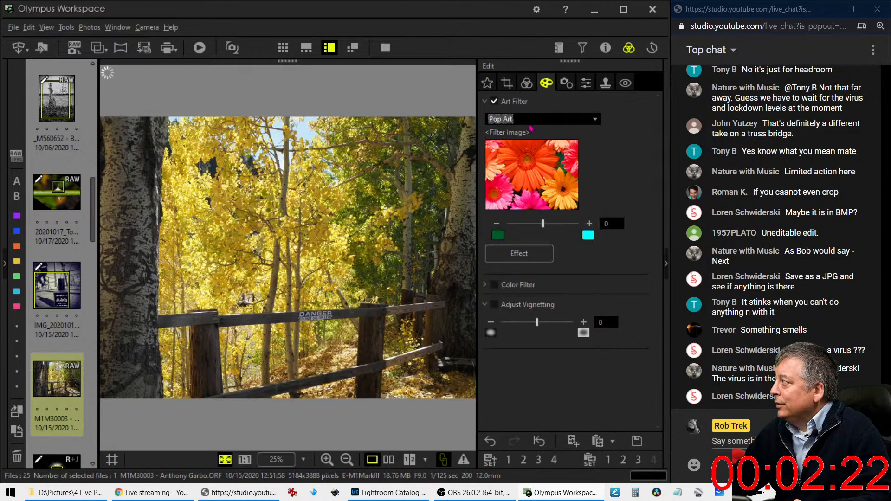
Step: Reduce the photo's saturation to about -1.2
click(526, 84)
scroll(546, 240, down, 6)
scroll(547, 240, down, 6)
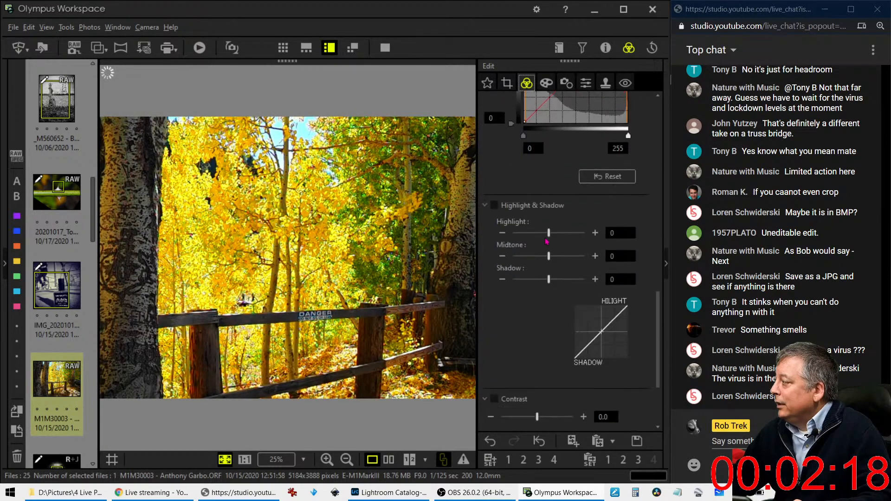
scroll(546, 240, down, 3)
scroll(546, 240, up, 3)
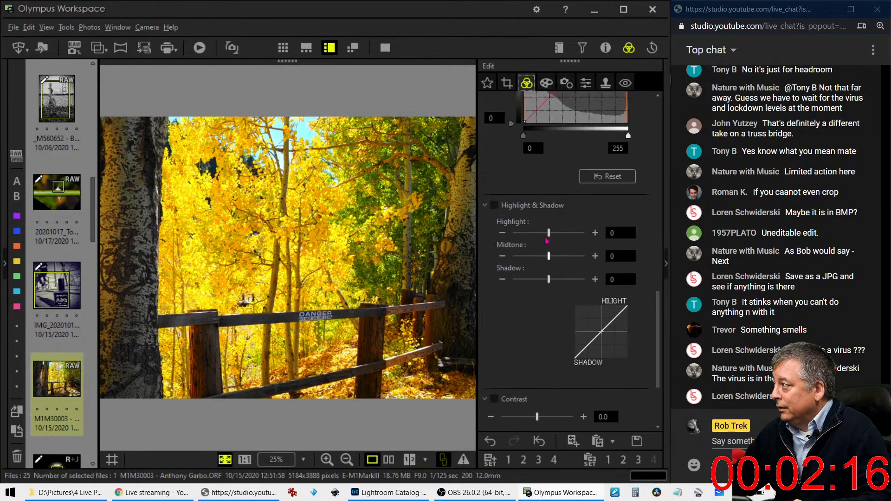
scroll(547, 239, down, 4)
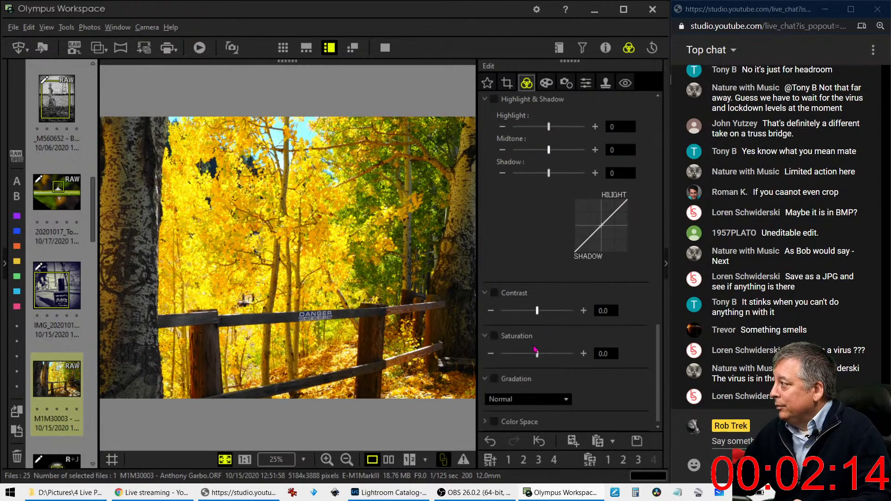
drag(536, 353, 521, 358)
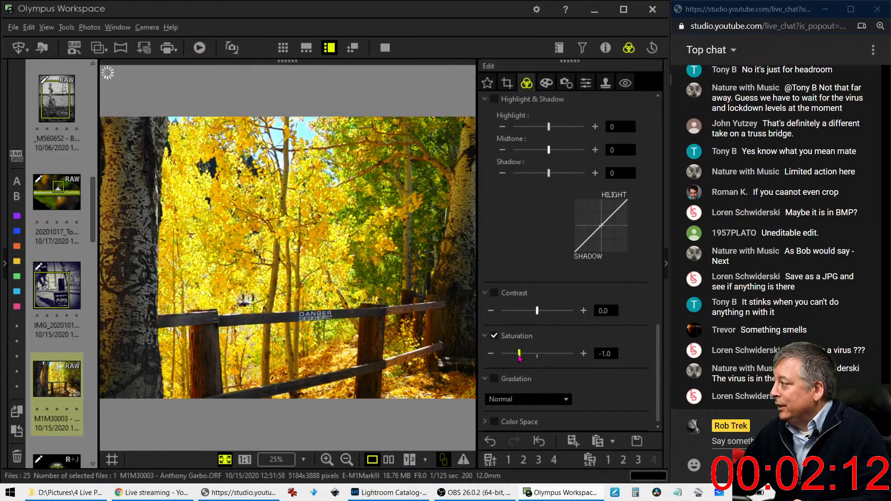
Step: Shape the RGB tone curve to deepen the shadows while holding the upper midtones on the diagonal
scroll(515, 226, up, 4)
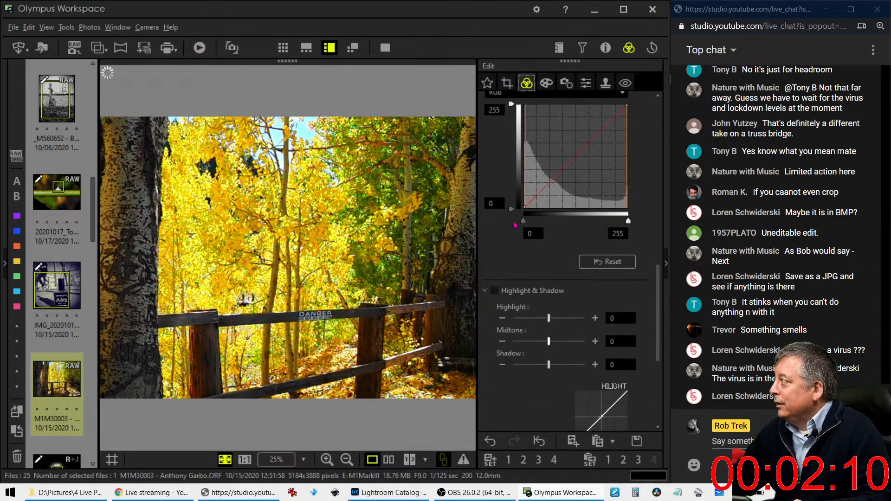
scroll(515, 226, up, 3)
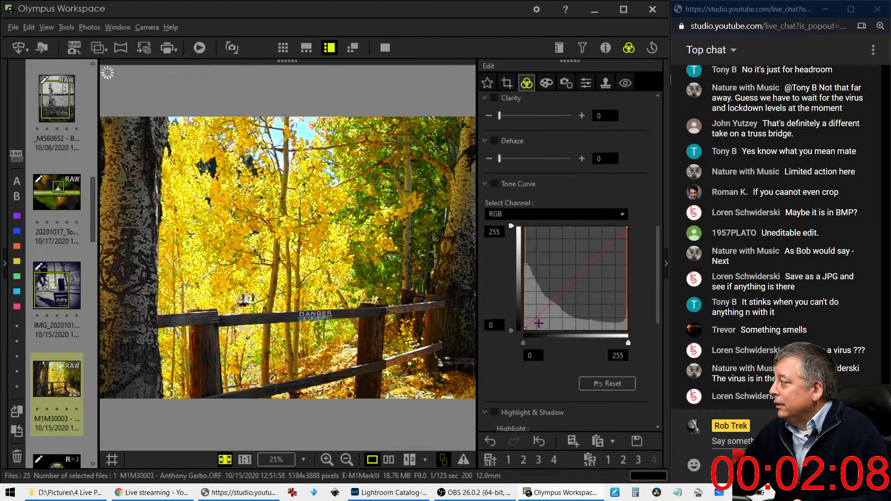
drag(531, 324, 588, 270)
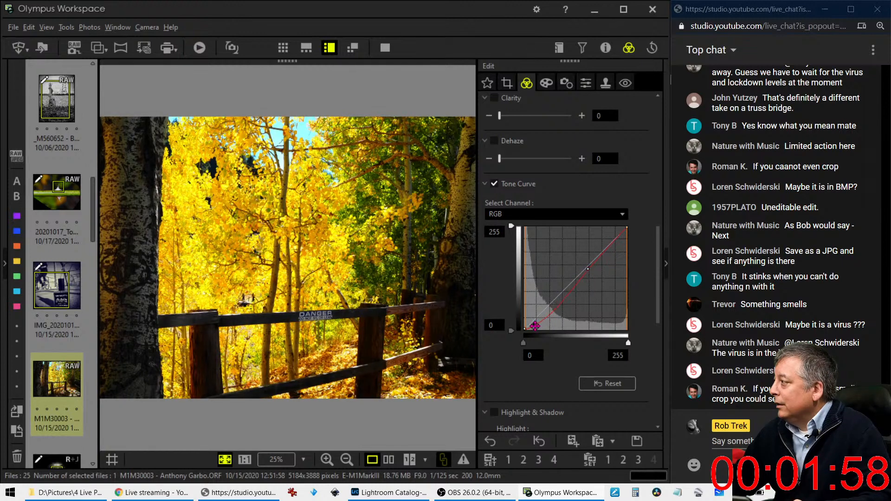
Step: Remove the Pop Art effect by setting the art filter to No Filter
click(546, 82)
click(542, 119)
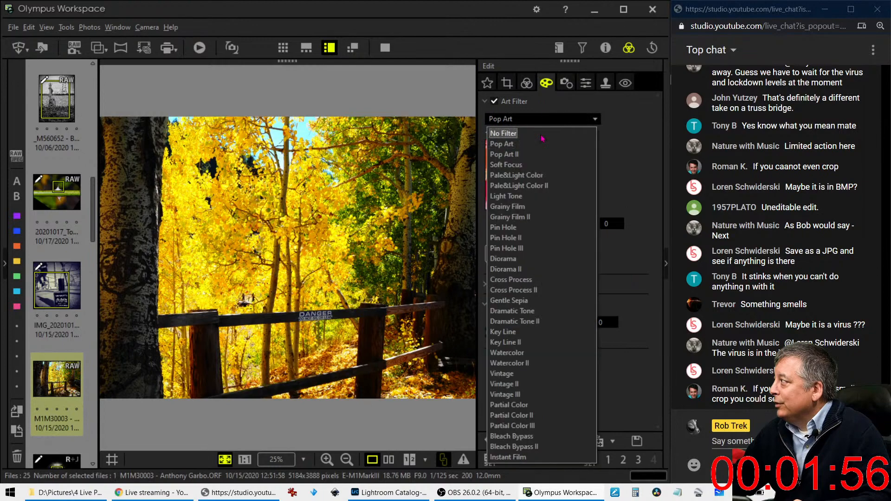
click(542, 134)
Step: Raise the photo's saturation well above neutral to enrich the yellow leaves
click(526, 82)
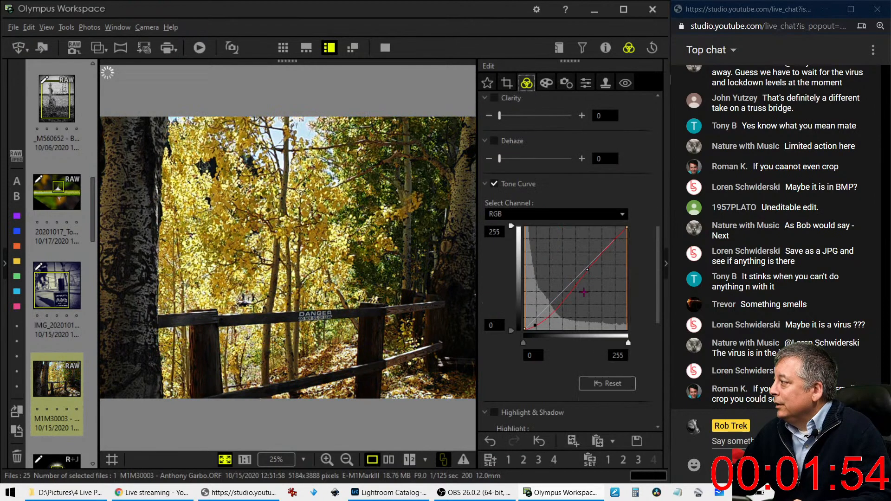
scroll(582, 292, down, 7)
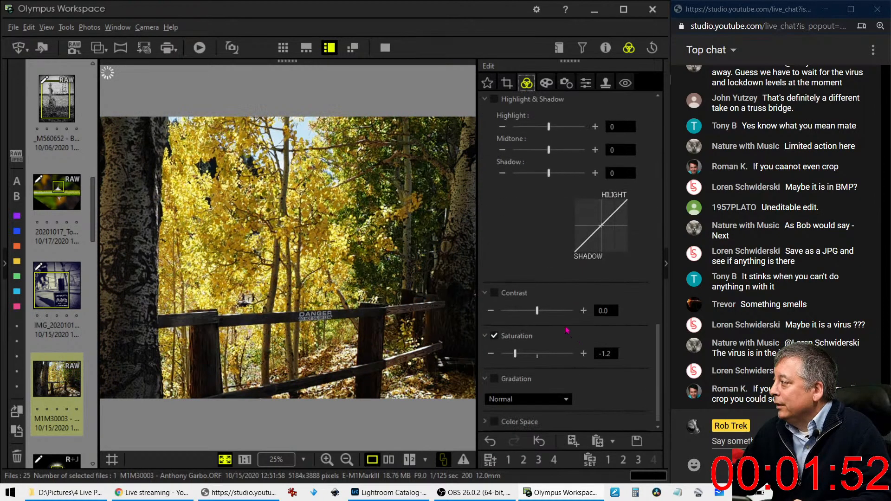
drag(515, 354, 575, 354)
Step: Refine the RGB tone curve, moving its midtone point towards the darker tones and shifting the shadow point slightly up
scroll(565, 231, up, 10)
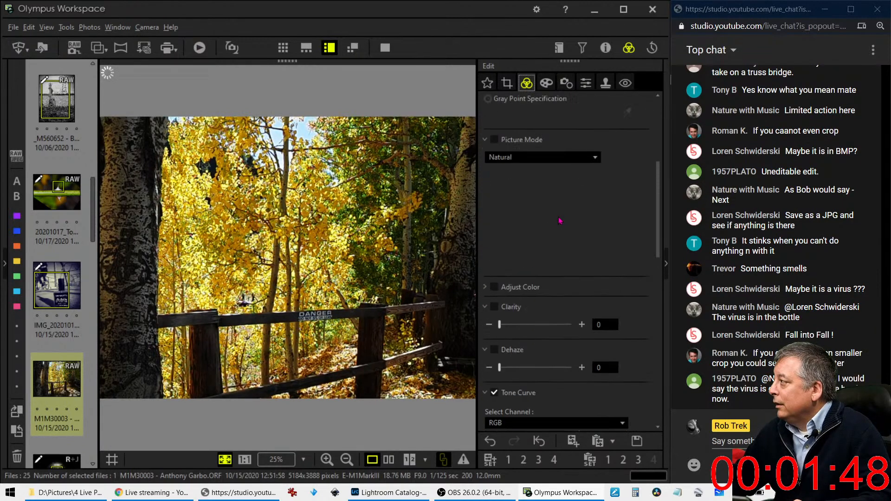
scroll(560, 221, up, 5)
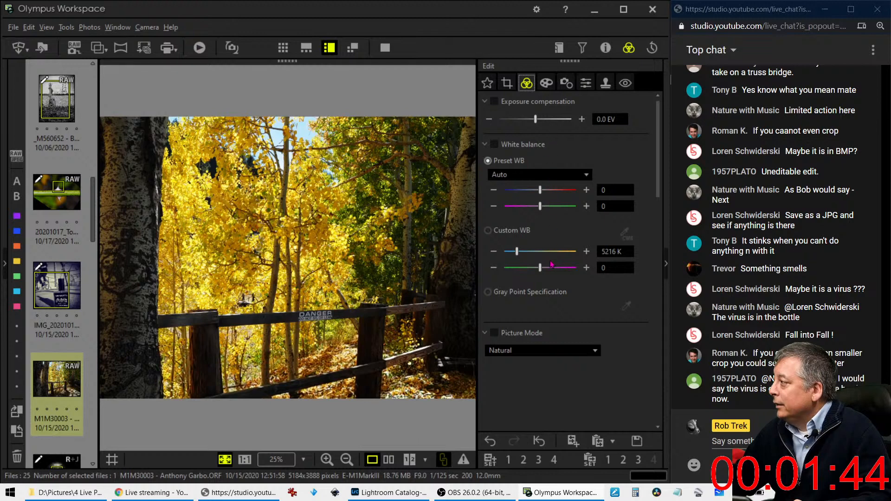
scroll(551, 262, down, 1)
scroll(551, 262, down, 6)
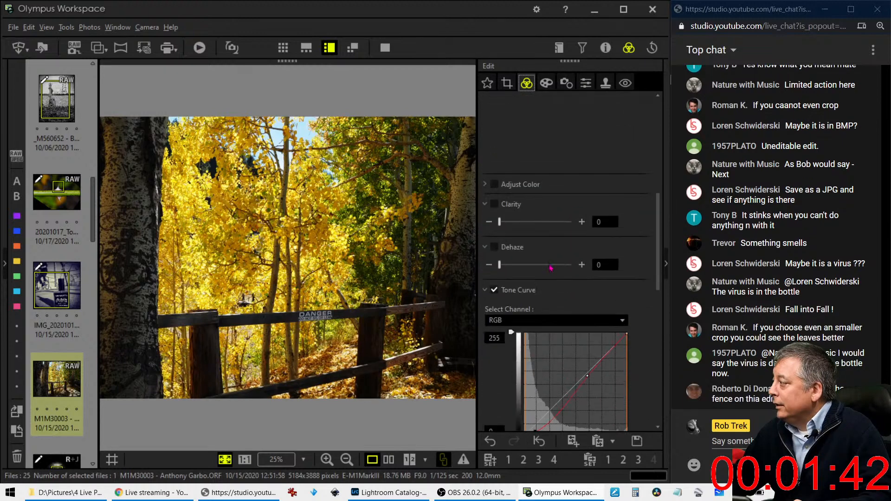
drag(584, 291, 560, 318)
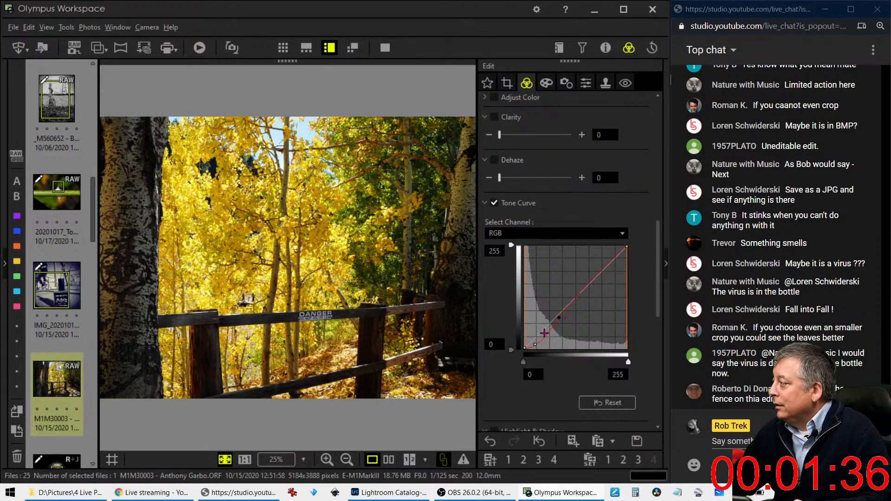
drag(536, 345, 540, 341)
Step: Set Dehaze to 5 and Clarity to 14 for the autumn photo
scroll(543, 173, up, 2)
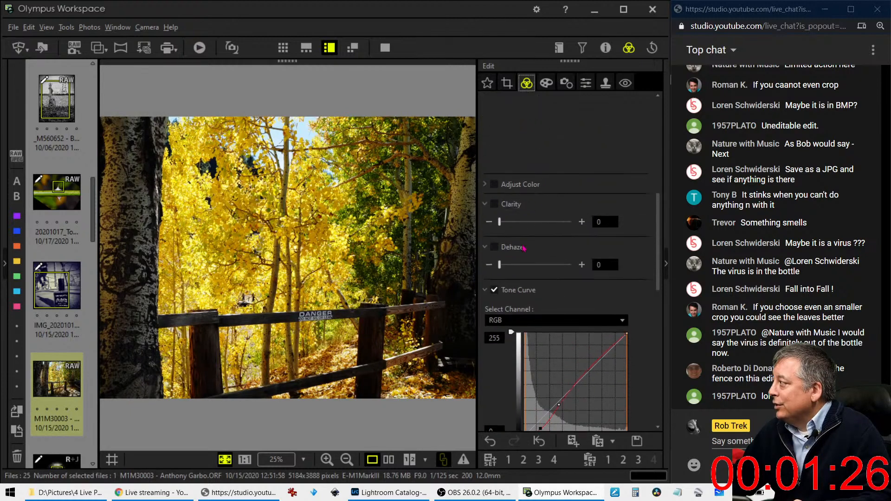
drag(503, 269, 509, 272)
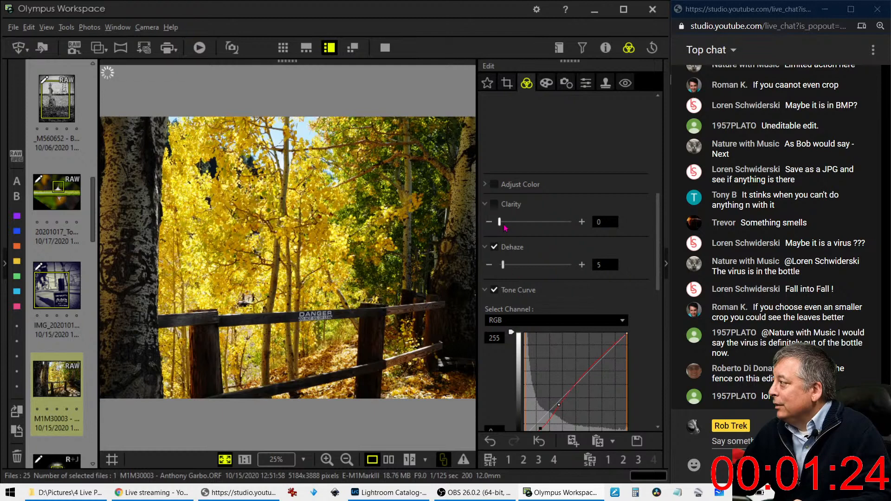
drag(504, 227, 515, 226)
Step: Set the sharpness to 2.0 and turn the noise filter off
click(566, 83)
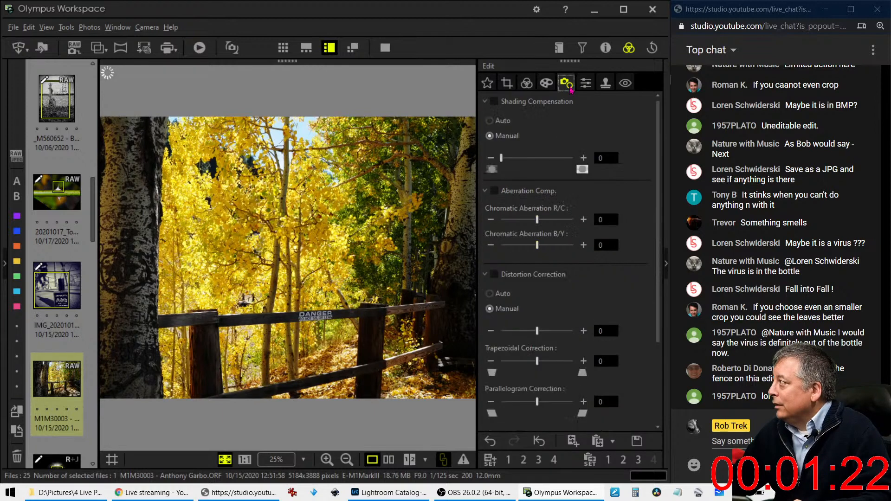
click(586, 83)
drag(537, 119, 573, 119)
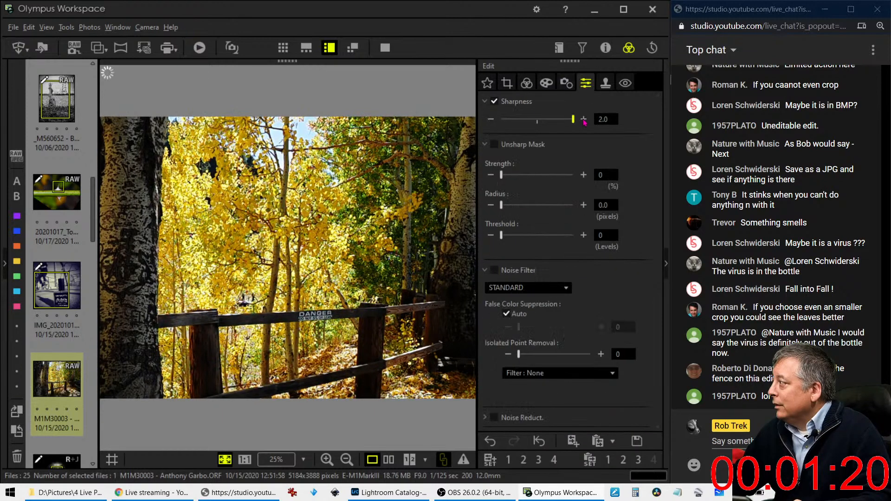
click(531, 288)
click(497, 301)
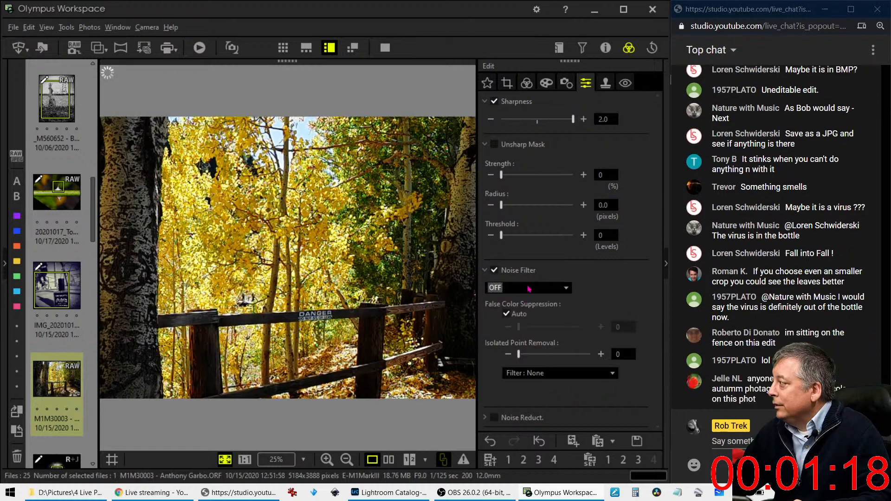
click(546, 83)
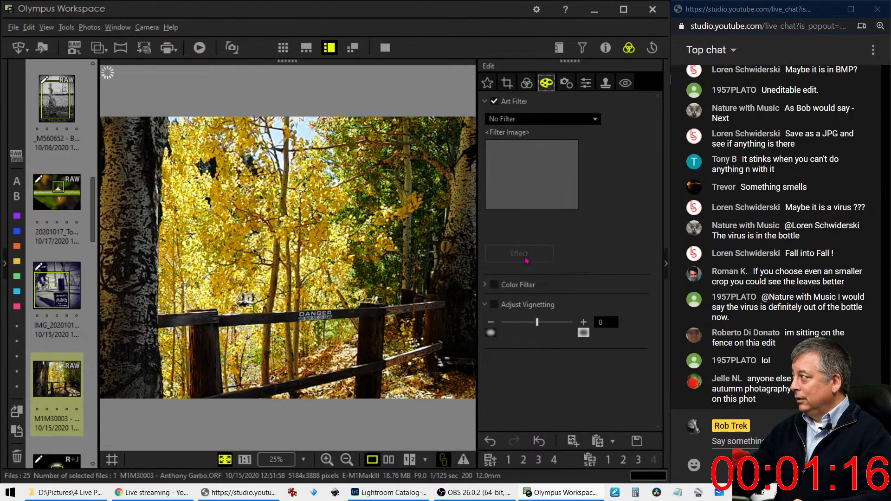
click(526, 84)
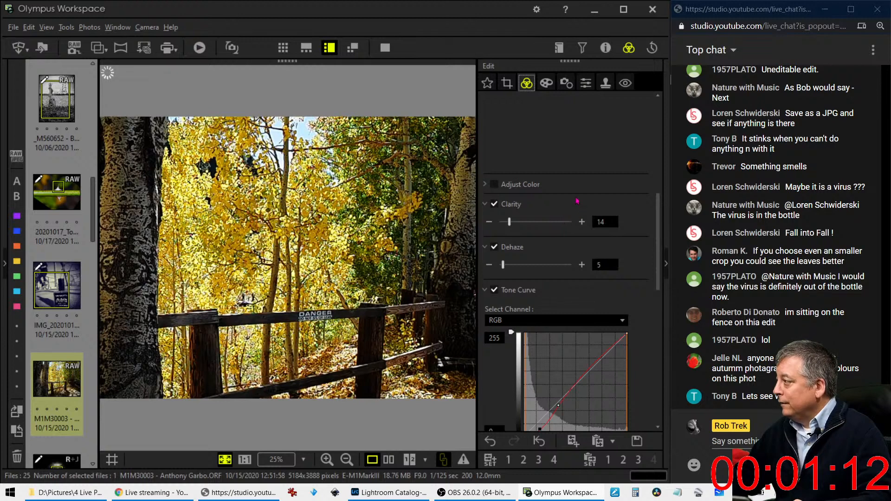
Step: Adjust the autumn photo's hue by individual color, setting color 0 to -2, color 1 to 4 and color 2 to -2
click(489, 265)
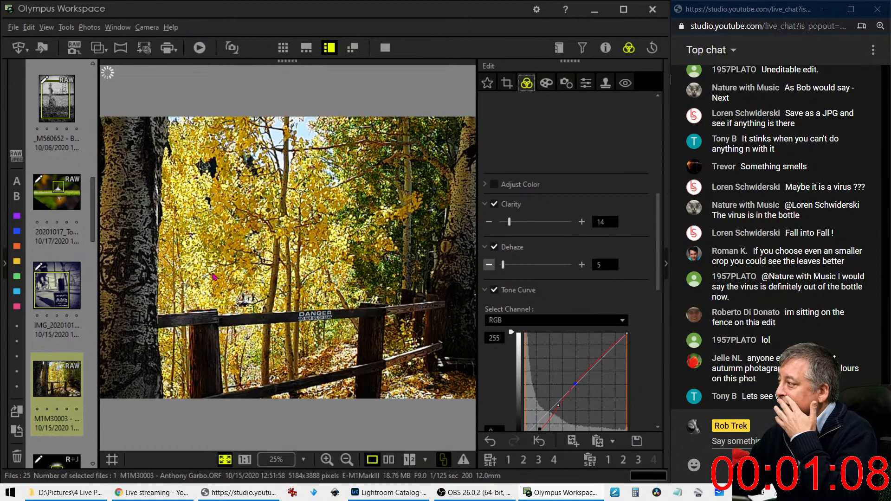
click(220, 253)
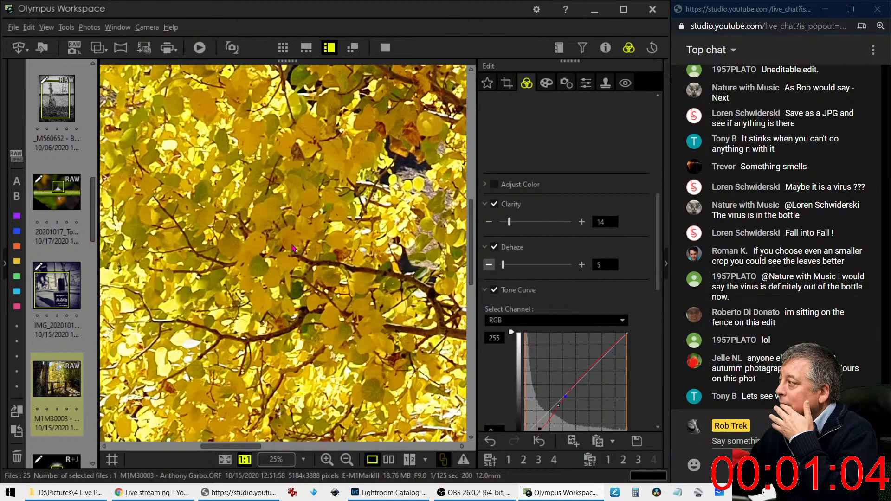
click(547, 84)
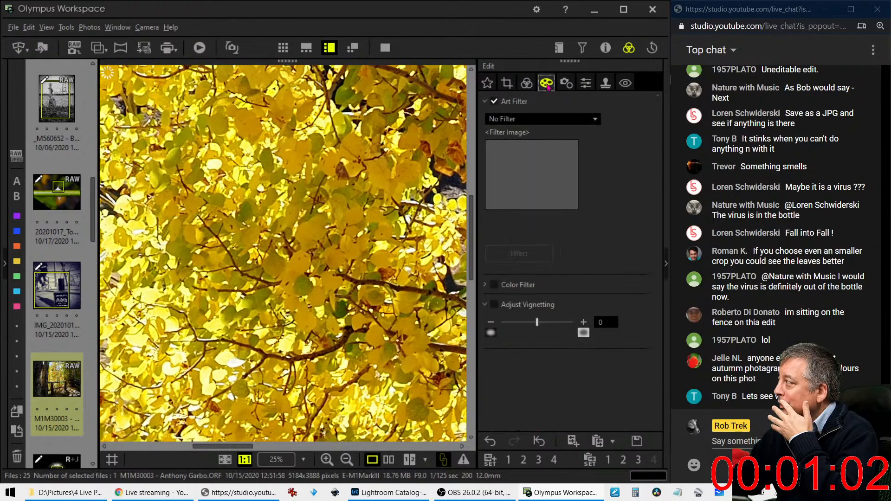
click(529, 88)
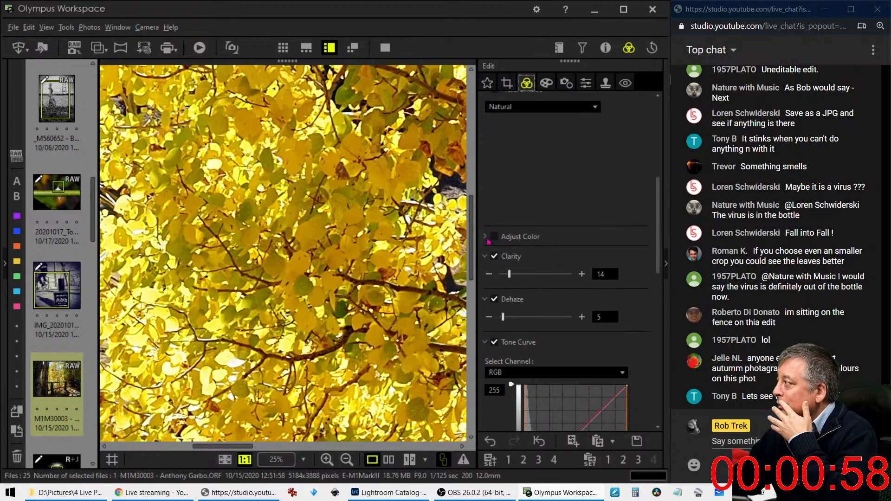
click(488, 242)
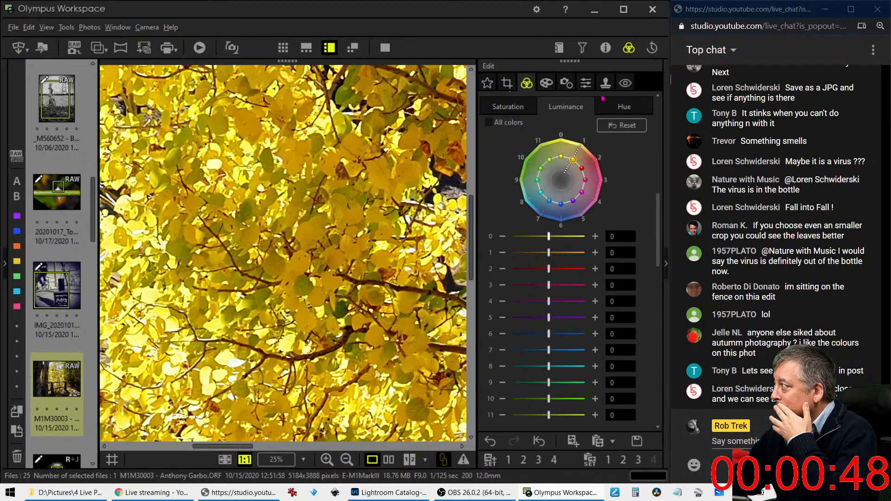
click(621, 107)
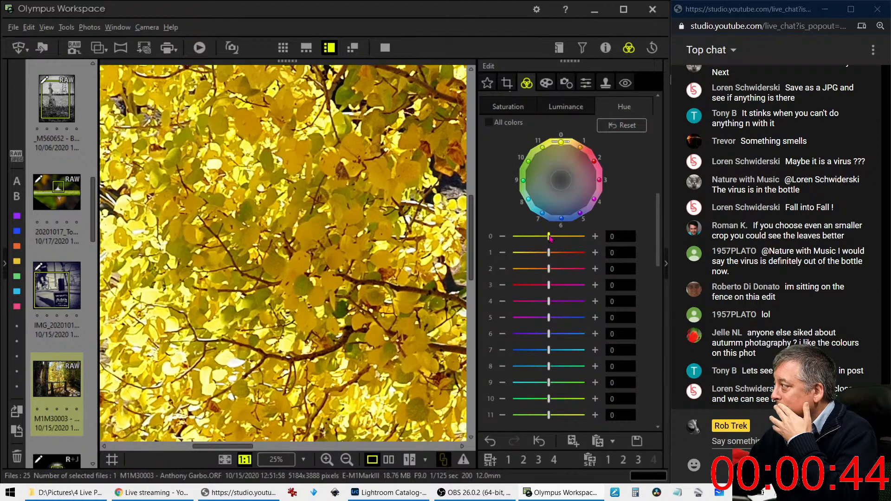
mouse_move(549, 237)
mouse_down()
mouse_move(533, 238)
mouse_move(565, 255)
mouse_move(540, 272)
mouse_up()
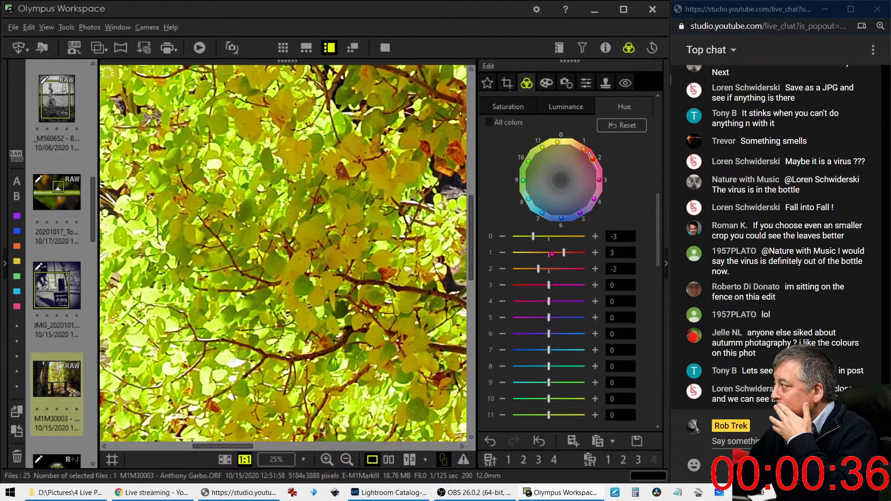
drag(563, 257, 536, 239)
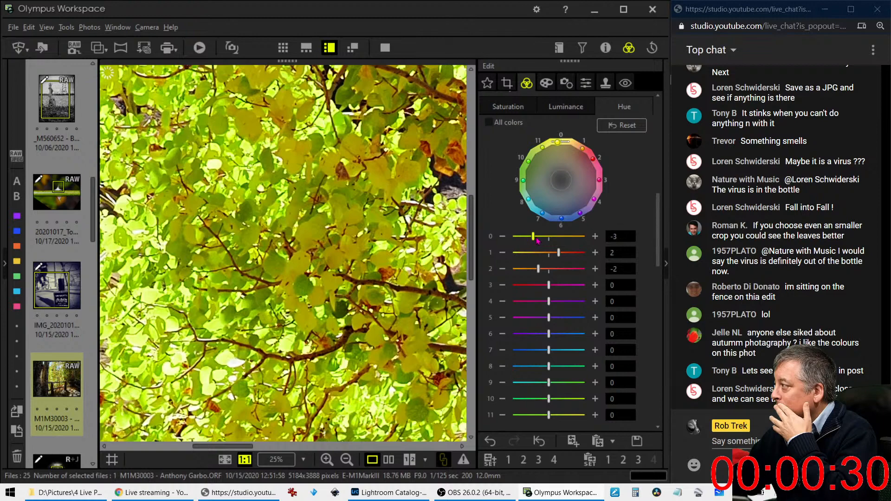
double_click(418, 241)
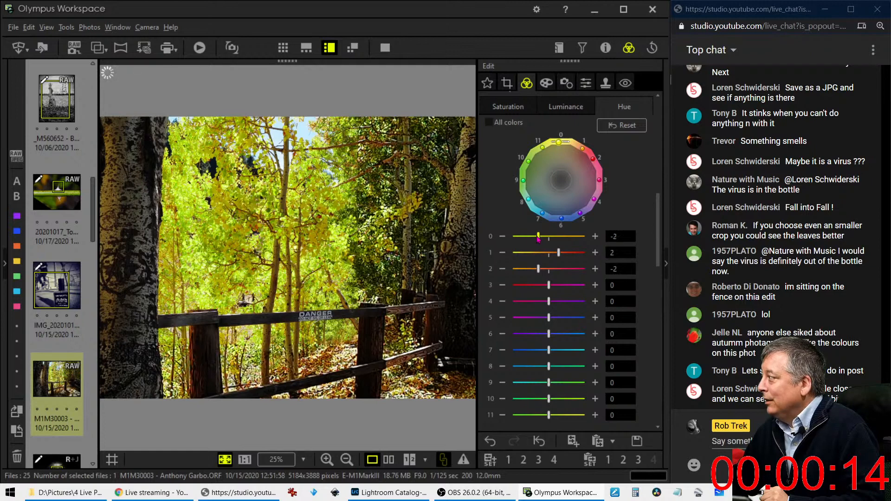
drag(559, 253, 571, 257)
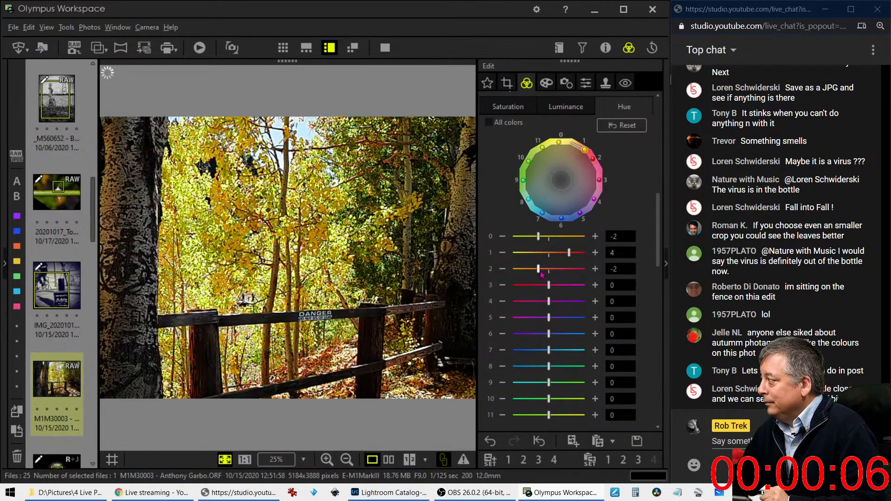
Step: Set the luminance of color 1 to -2 and color 2 to -4, and compare the edit side by side with the original in full screen
click(566, 106)
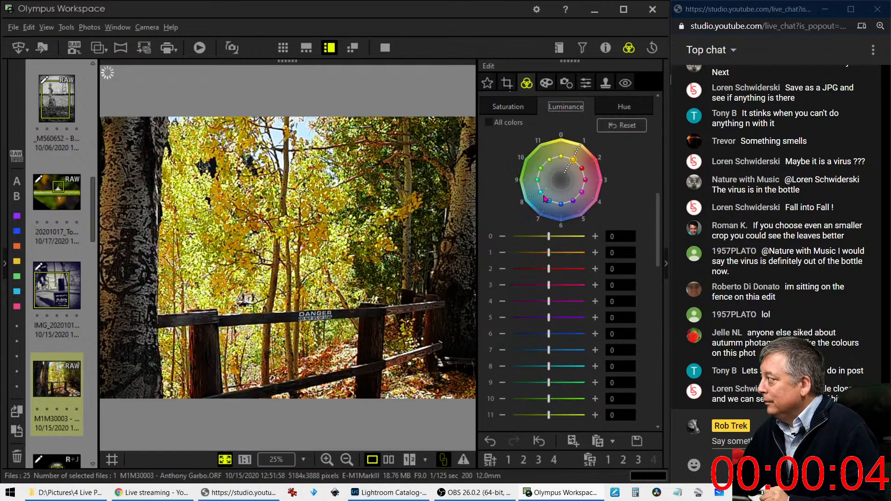
drag(550, 252, 528, 272)
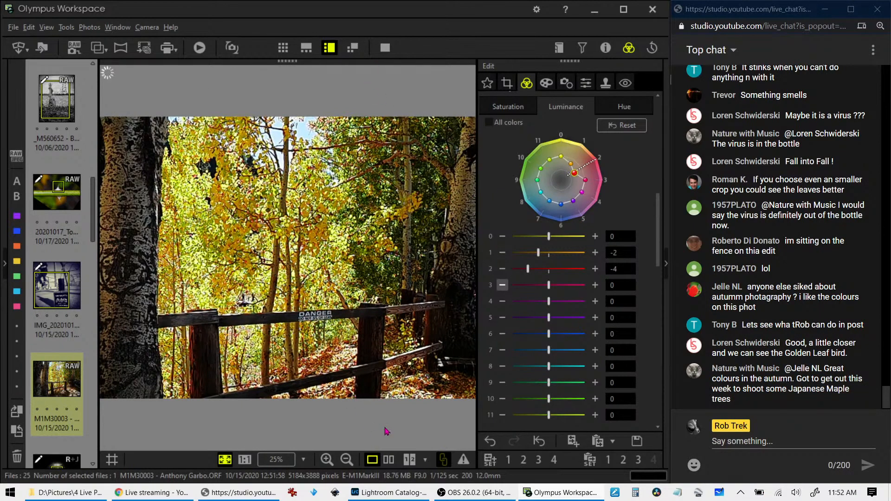
click(389, 459)
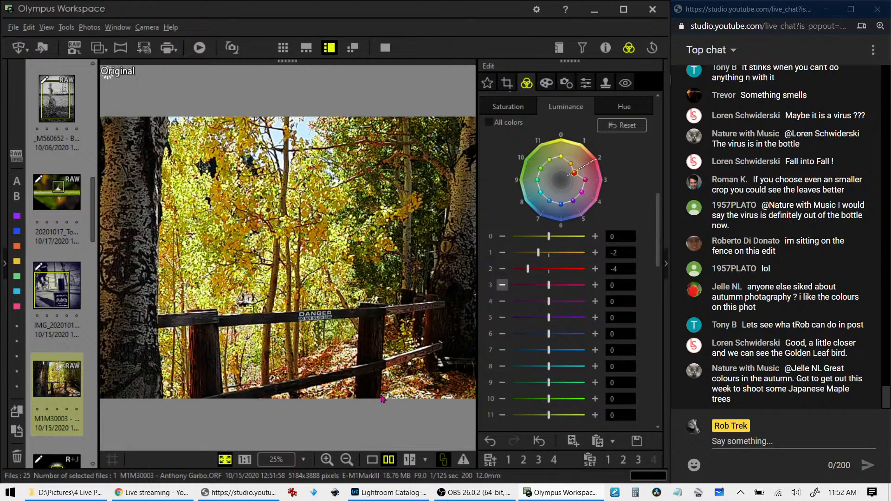
click(385, 48)
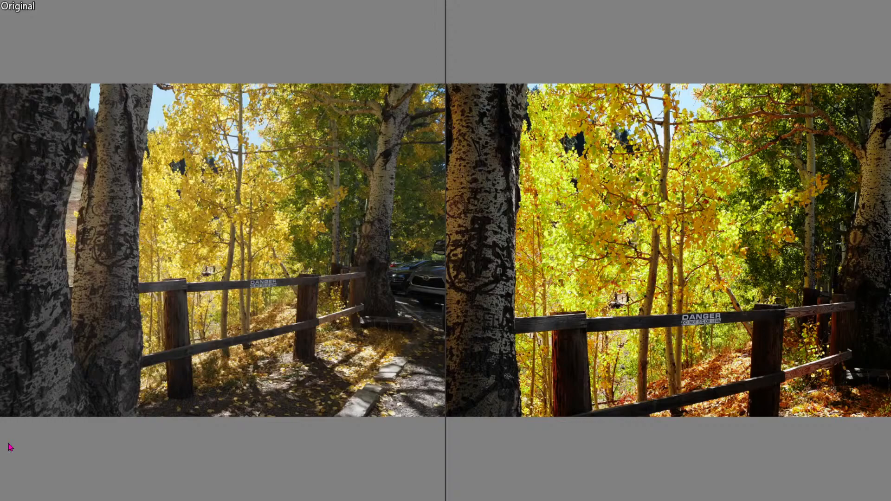
key(Escape)
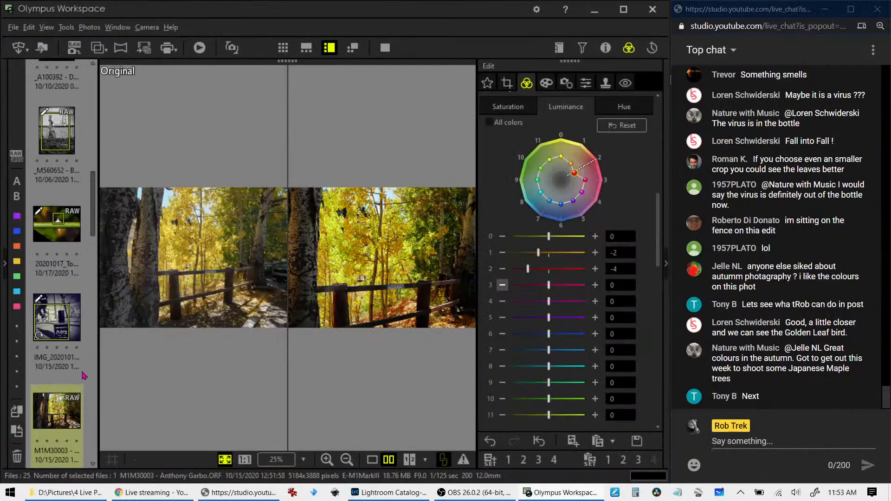
Step: Select the "marked wolf" photo, show it in single view and reset all its existing edits
scroll(79, 375, down, 3)
click(69, 391)
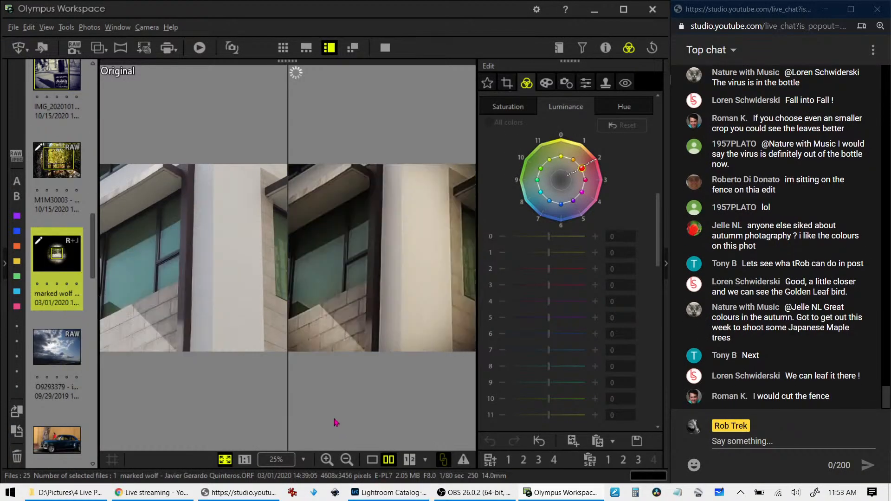
click(366, 459)
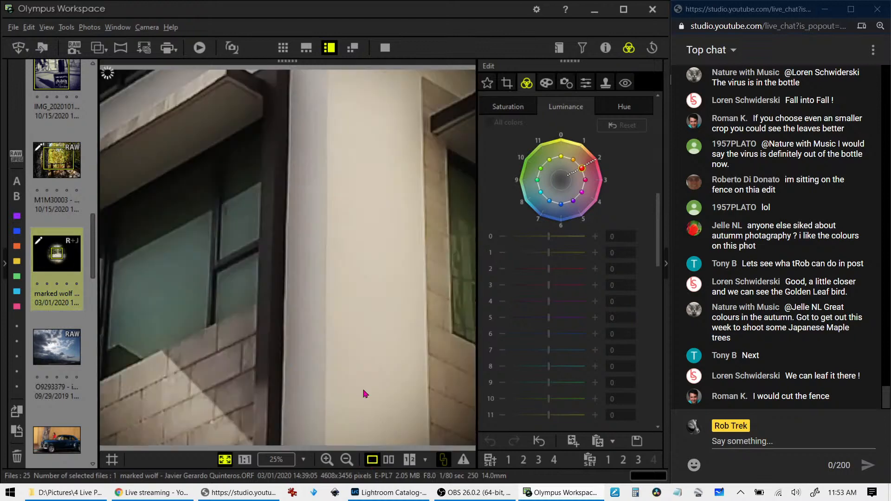
click(357, 186)
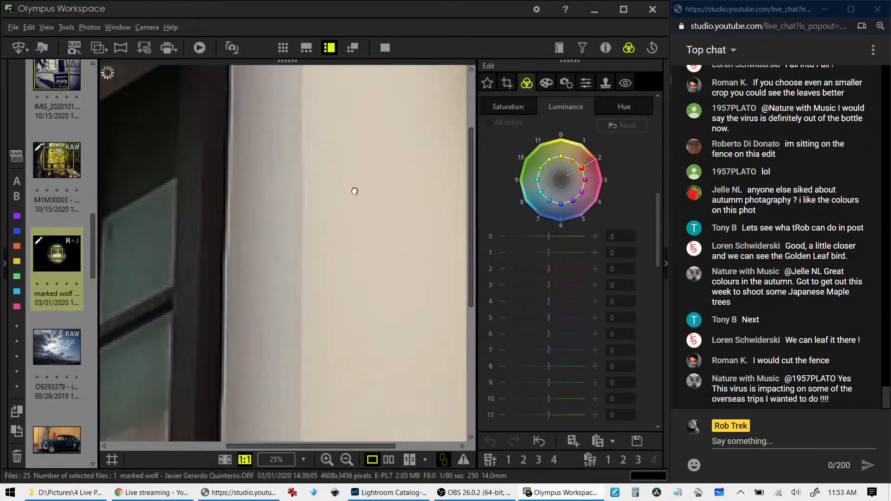
click(354, 190)
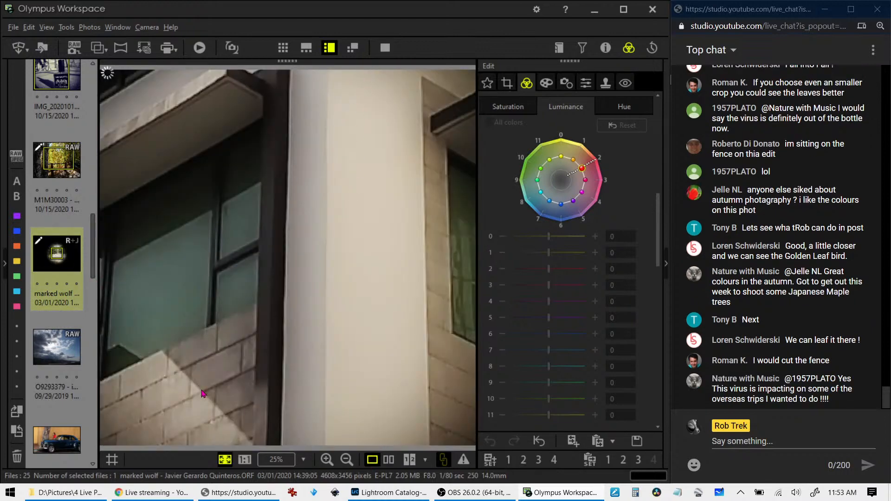
click(539, 443)
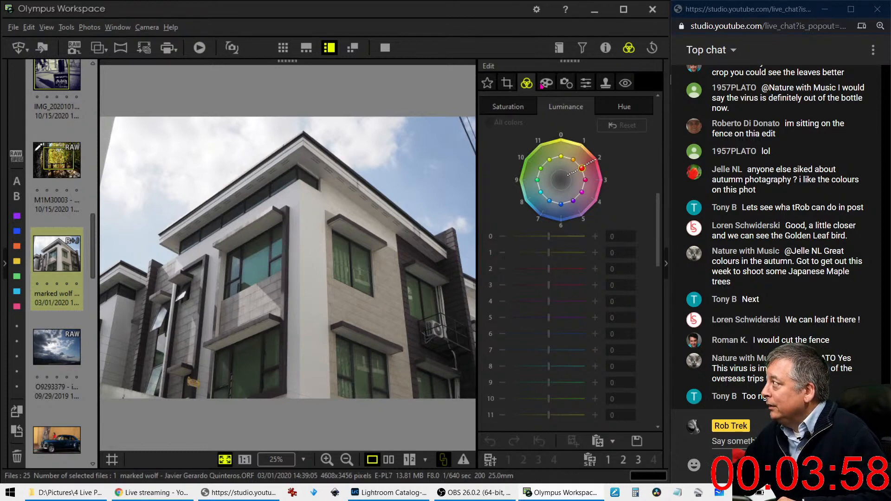
Step: Turn on Distortion Correction for the building photo and set it to Manual
click(584, 84)
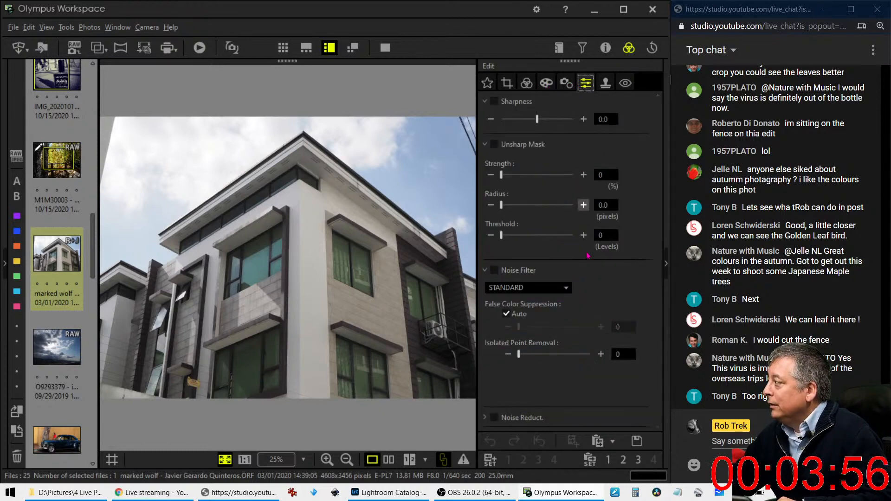
click(573, 86)
click(490, 309)
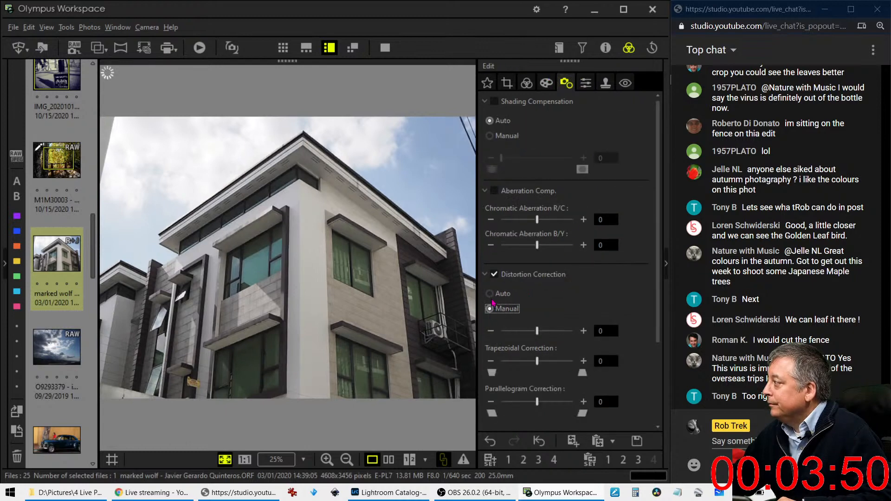
Step: Enable Keystone Comp. and set its horizontal correction to 20 to straighten the building
scroll(489, 325, down, 2)
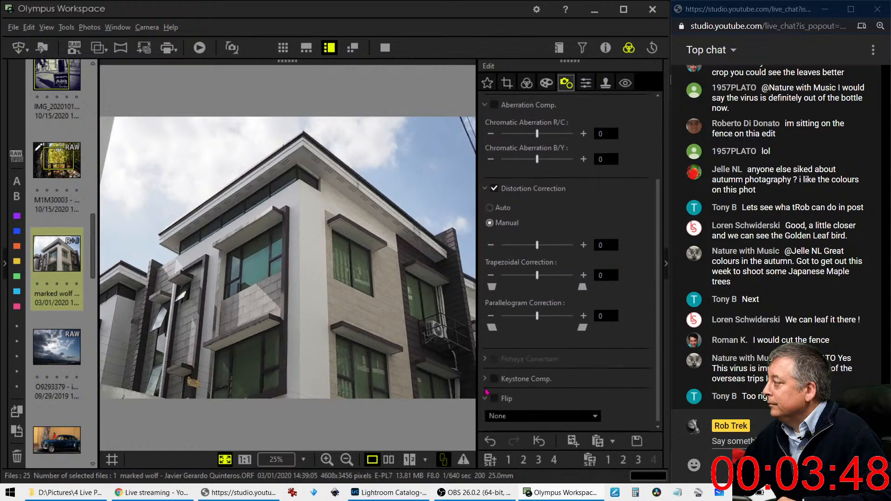
scroll(486, 394, down, 2)
click(494, 285)
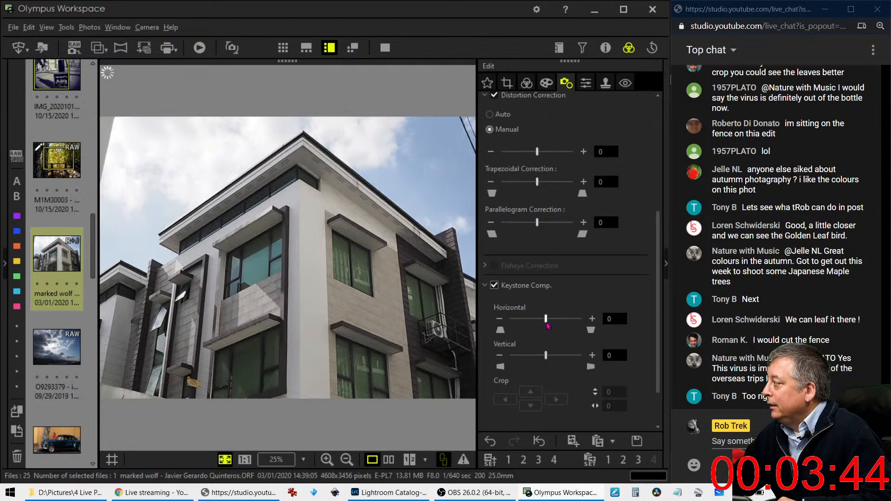
drag(547, 325, 562, 324)
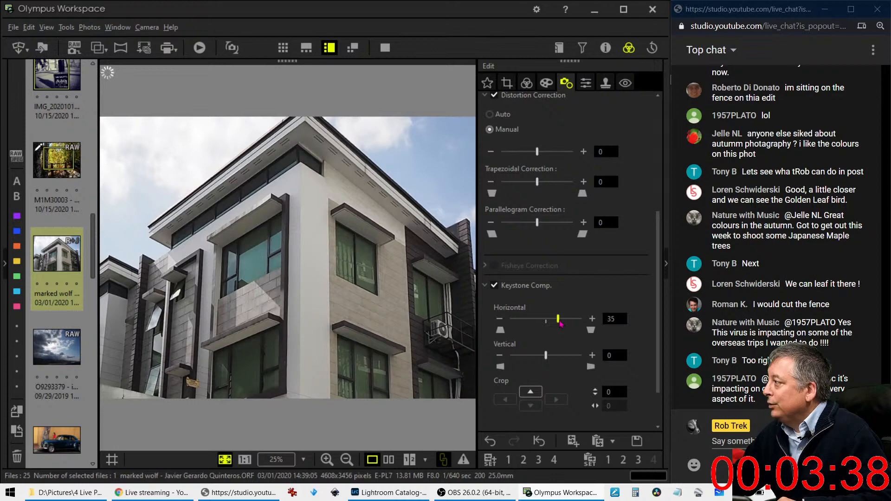
drag(561, 324, 555, 325)
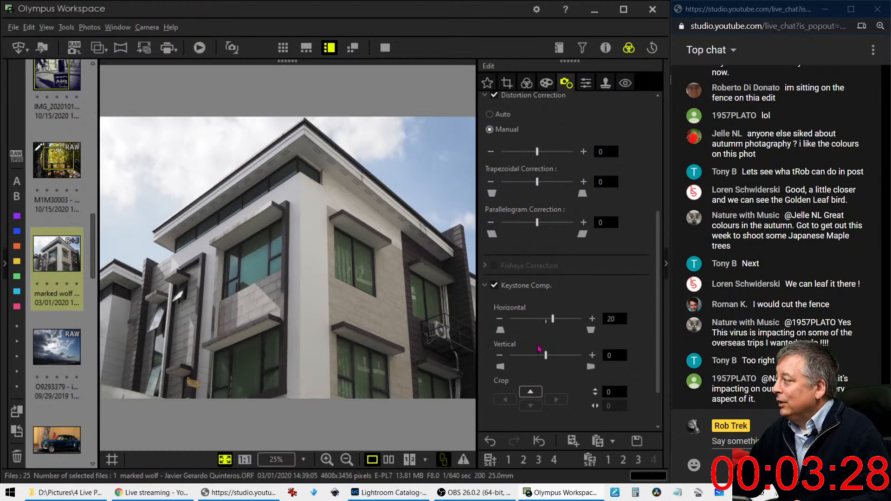
Step: Enable Dehaze on the building photo and raise it past the middle of its range
click(552, 87)
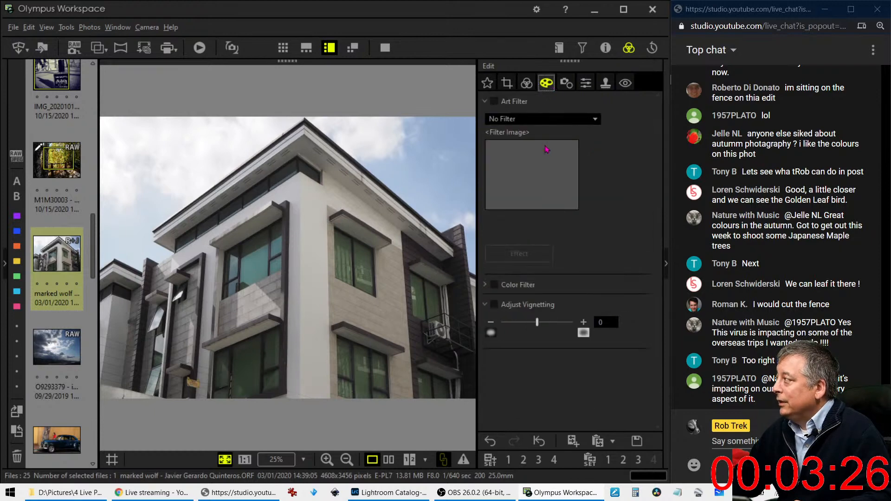
click(529, 86)
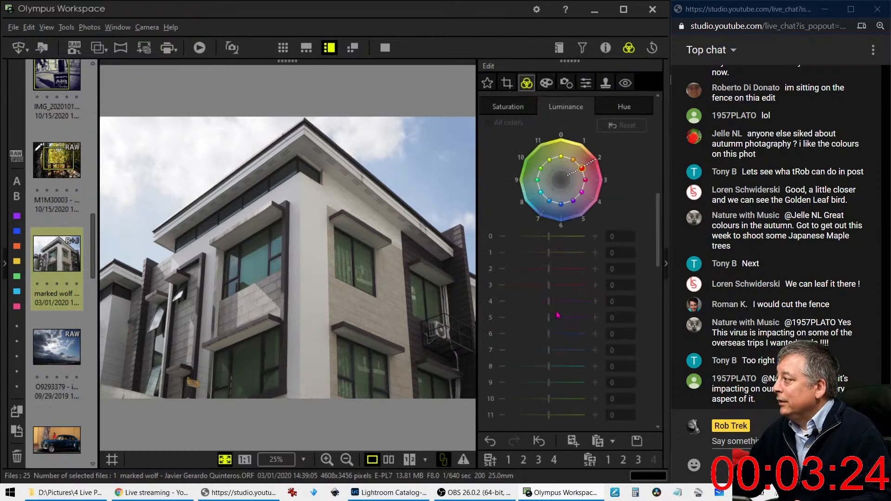
scroll(569, 318, up, 8)
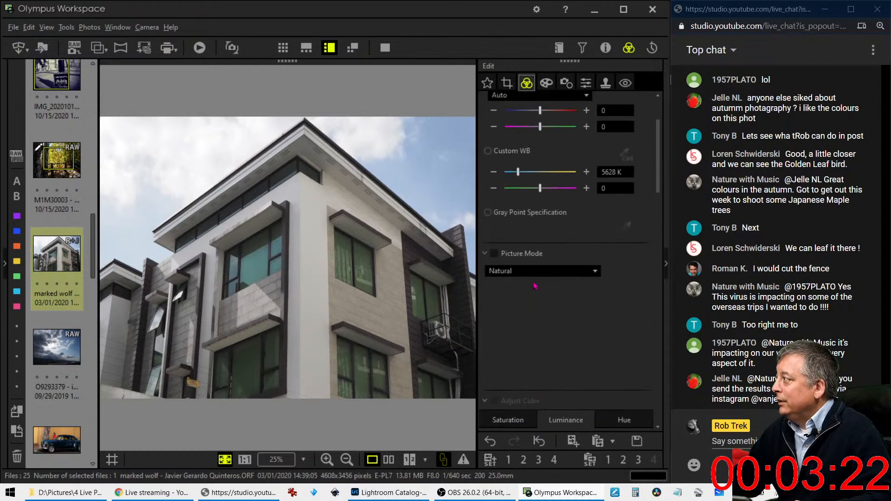
drag(656, 148, 642, 290)
drag(500, 210, 535, 214)
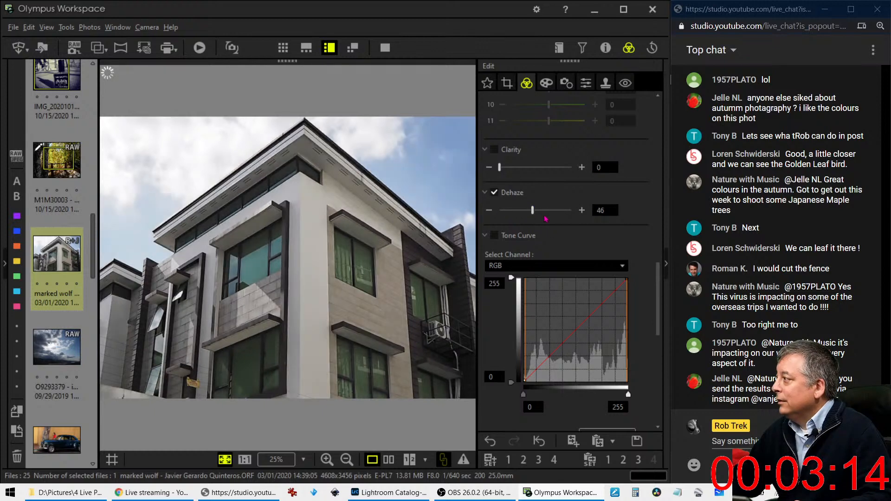
drag(533, 211, 551, 212)
Step: Set the building photo's sharpness to 2.0 and the noise filter to OFF
click(586, 82)
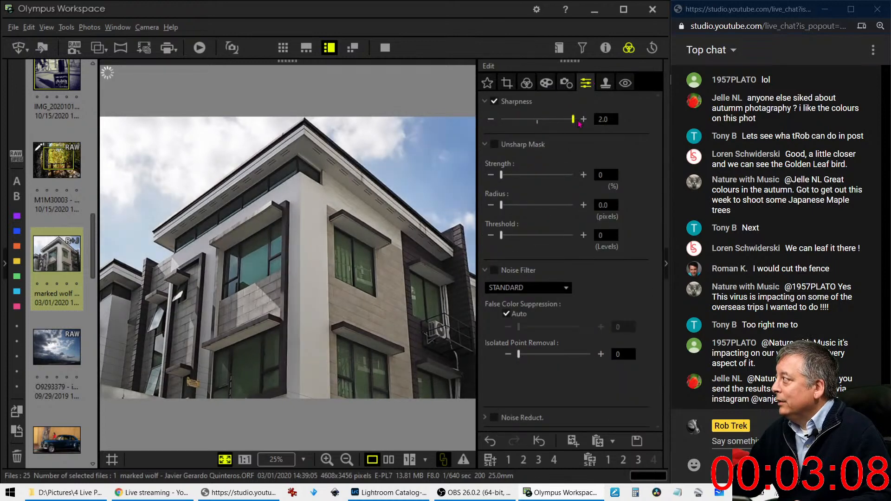
click(520, 289)
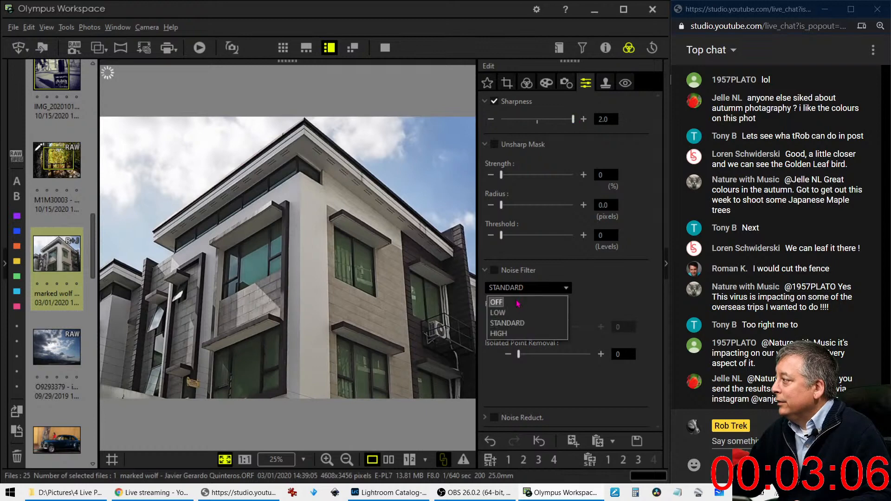
click(499, 302)
Step: Crop the building photo to the custom 3.0:4.0 ratio and shift the crop frame over the building's left facade and corner
click(546, 84)
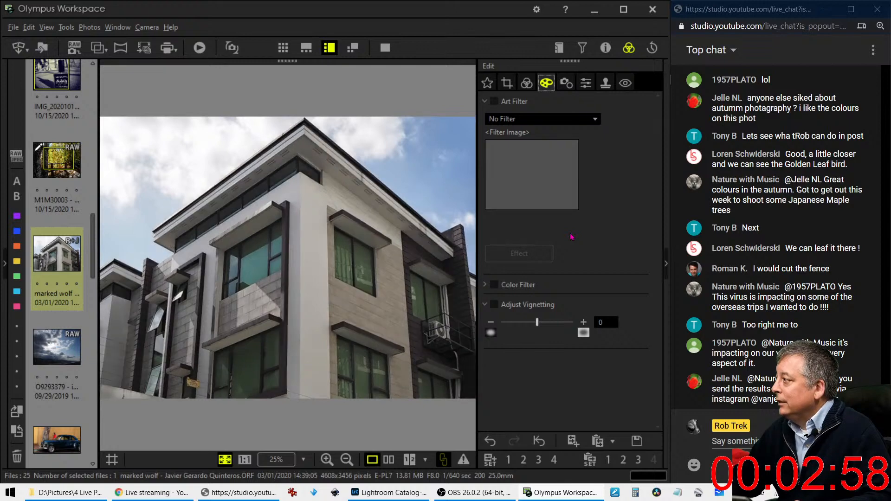
click(507, 84)
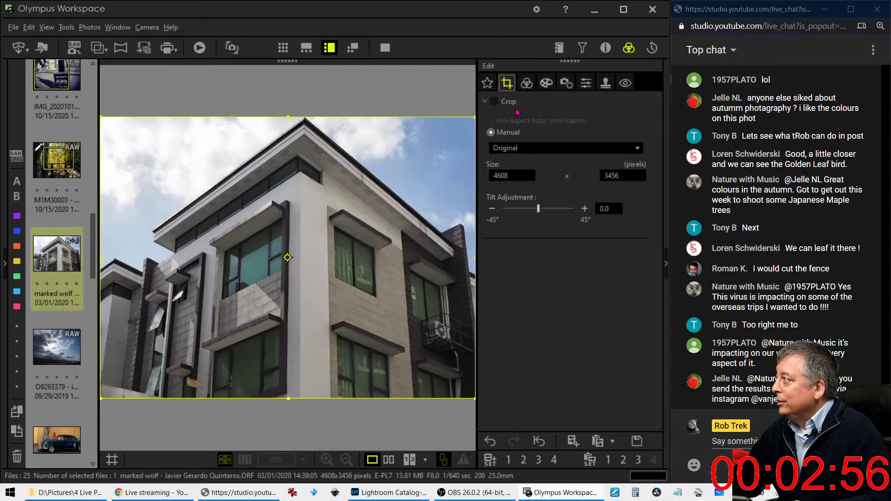
click(522, 148)
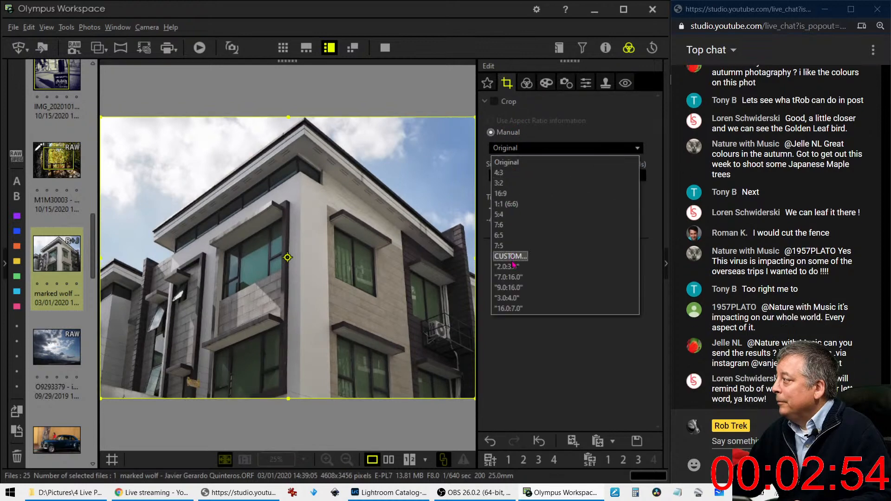
click(507, 297)
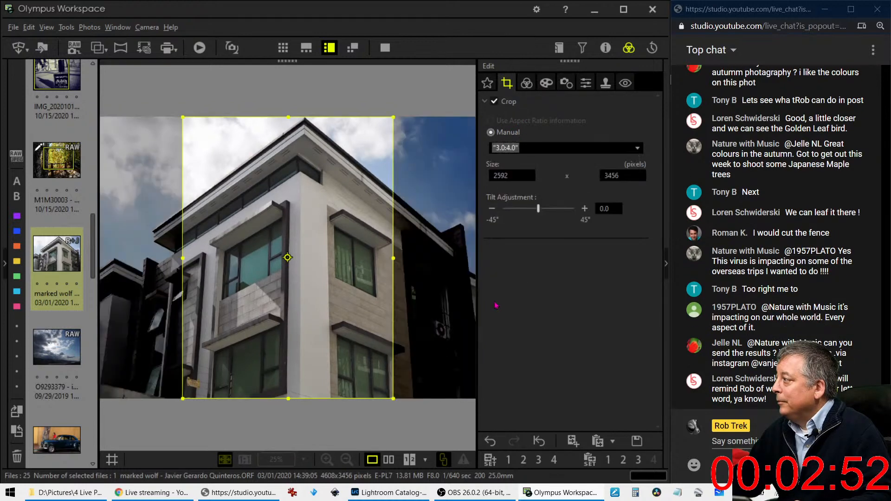
drag(279, 269, 211, 275)
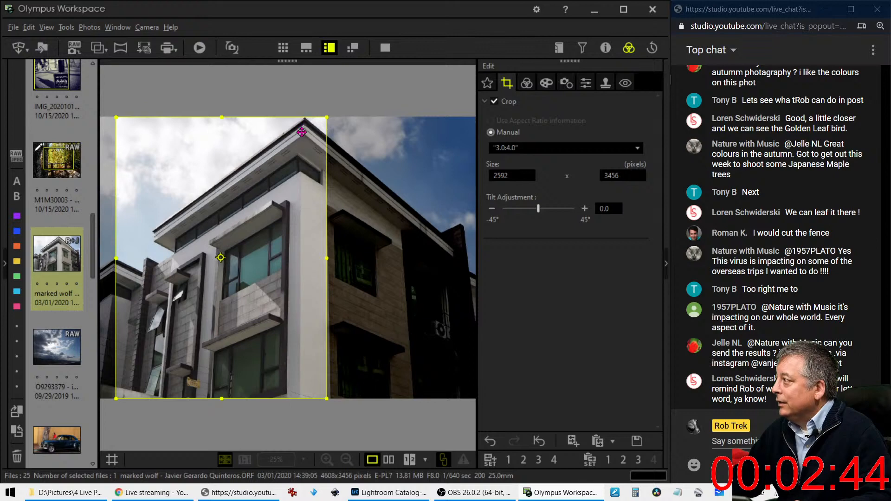
drag(302, 197, 280, 201)
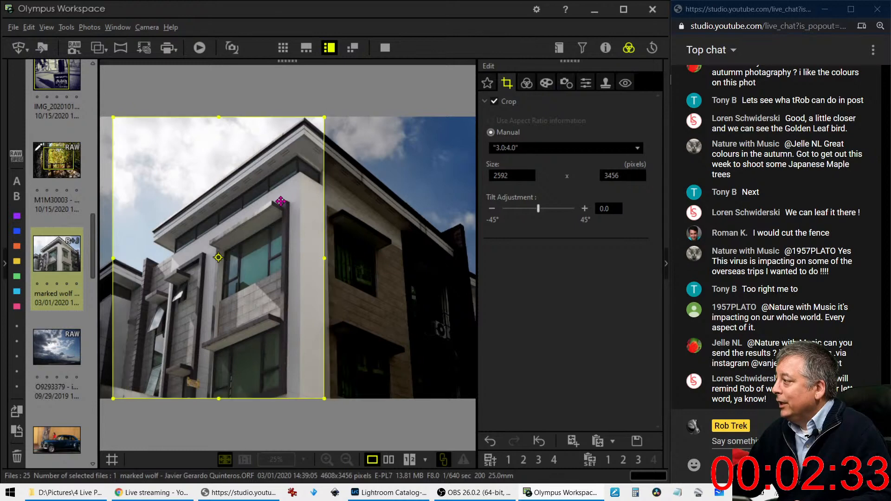
Step: Set the horizontal Keystone Comp. of the building photo to 21
click(529, 82)
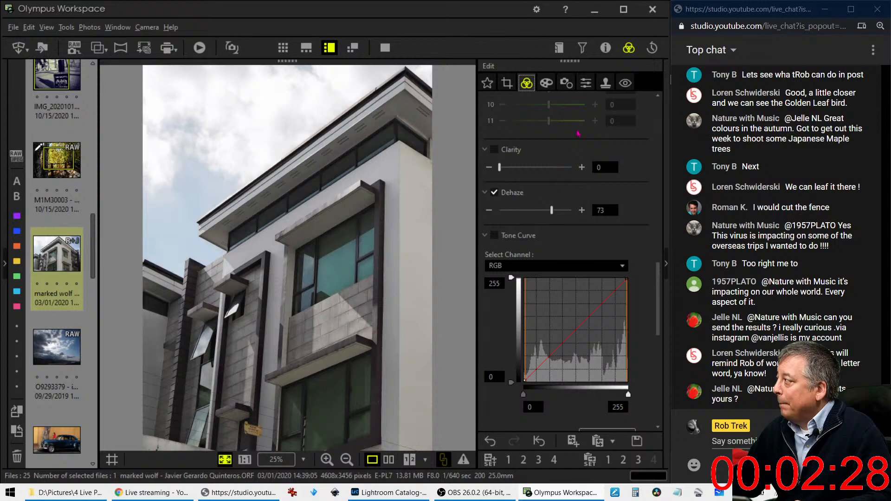
click(586, 84)
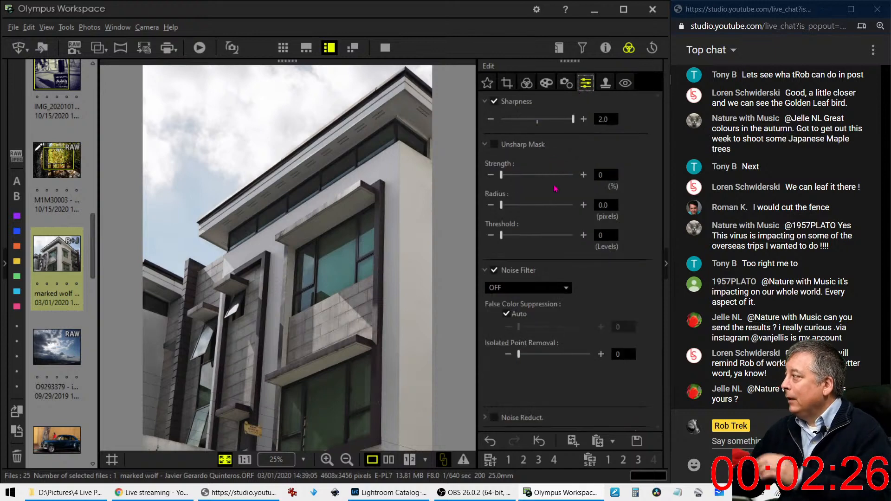
click(568, 84)
scroll(542, 301, down, 1)
scroll(541, 294, up, 1)
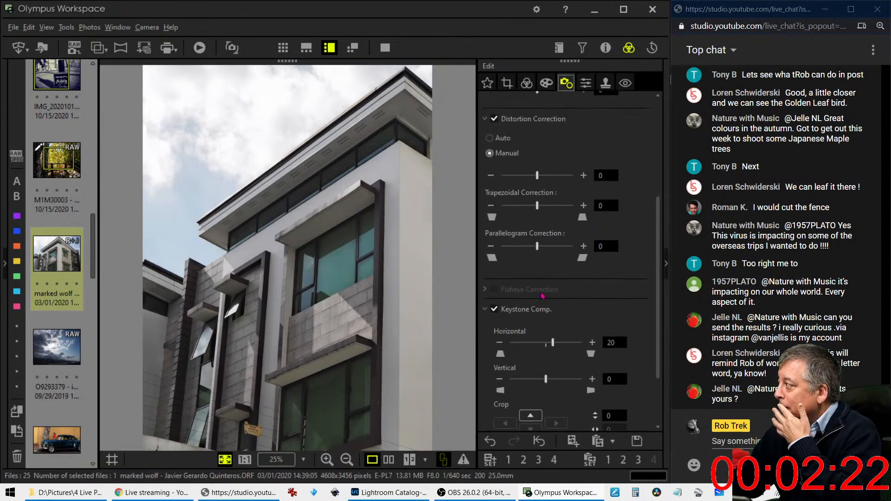
scroll(541, 295, up, 2)
scroll(541, 295, down, 2)
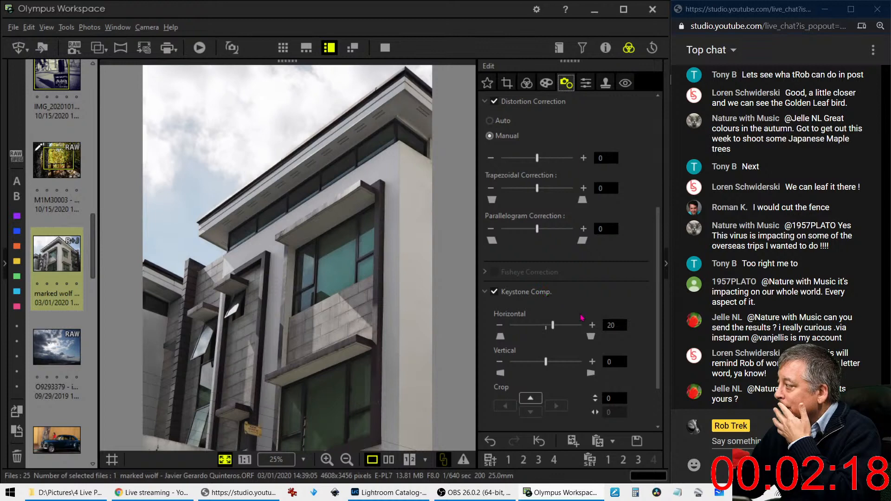
click(591, 324)
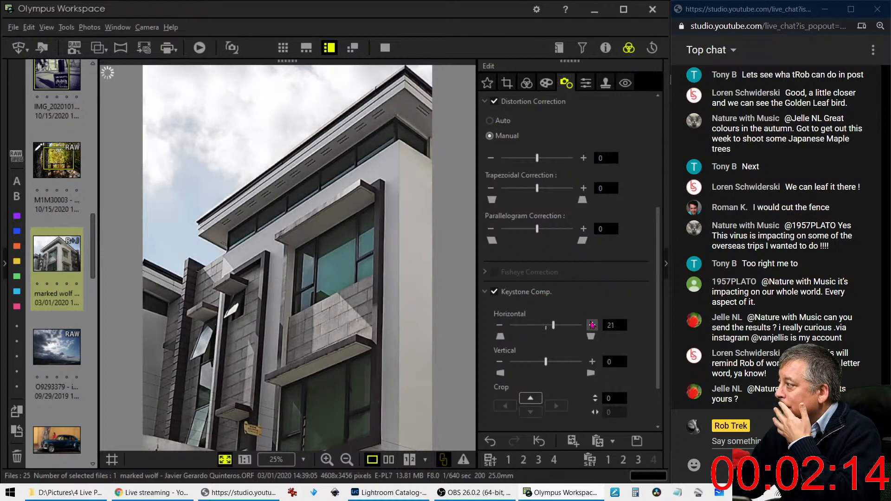
click(591, 325)
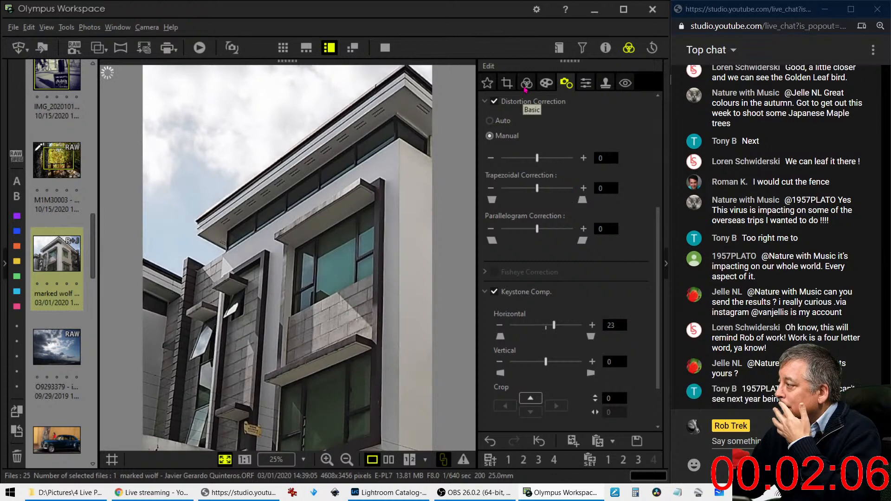
click(499, 325)
click(499, 325)
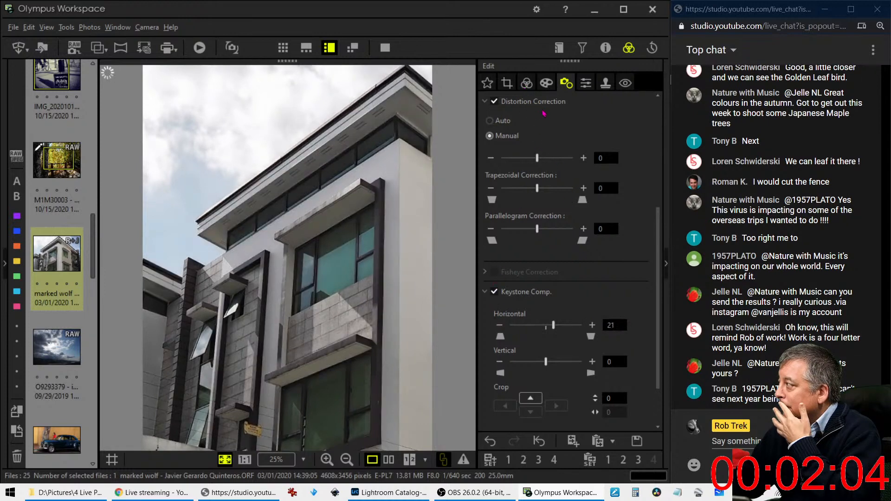
Step: Convert the building photo to black and white with the Monotone picture mode and the R:Red B&W filter
click(527, 83)
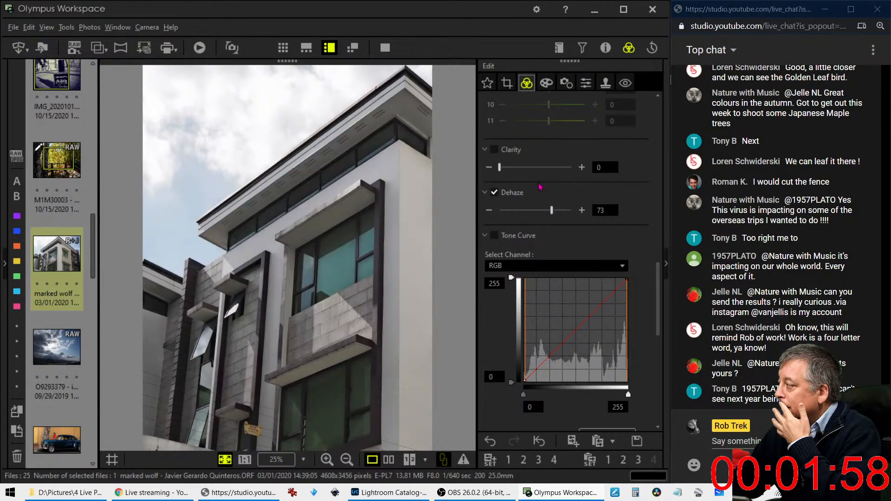
scroll(539, 185, up, 7)
scroll(539, 177, up, 6)
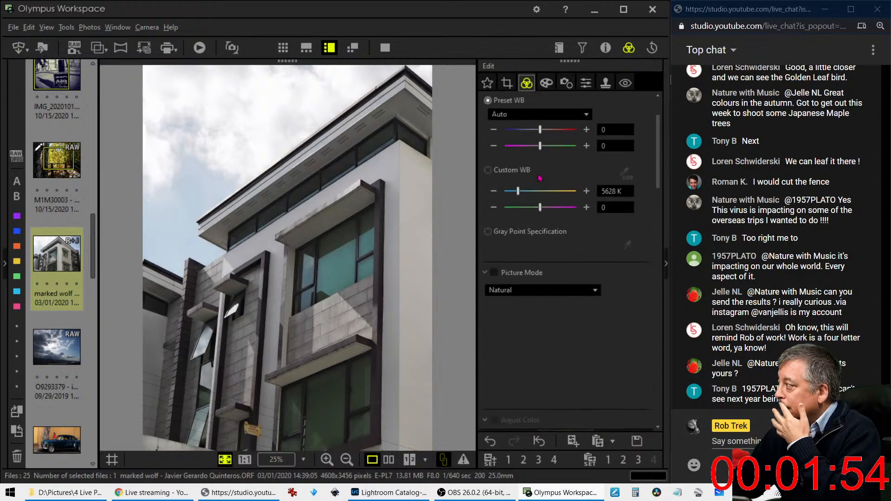
scroll(539, 178, down, 6)
scroll(538, 186, up, 3)
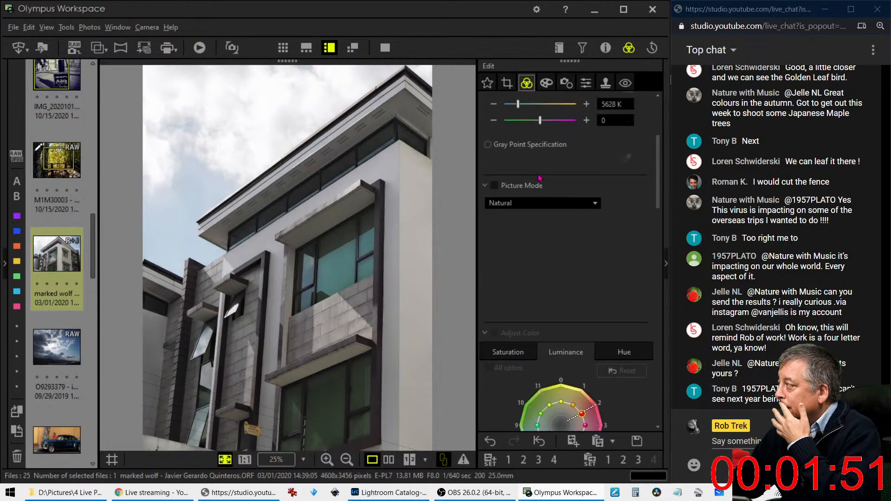
click(485, 335)
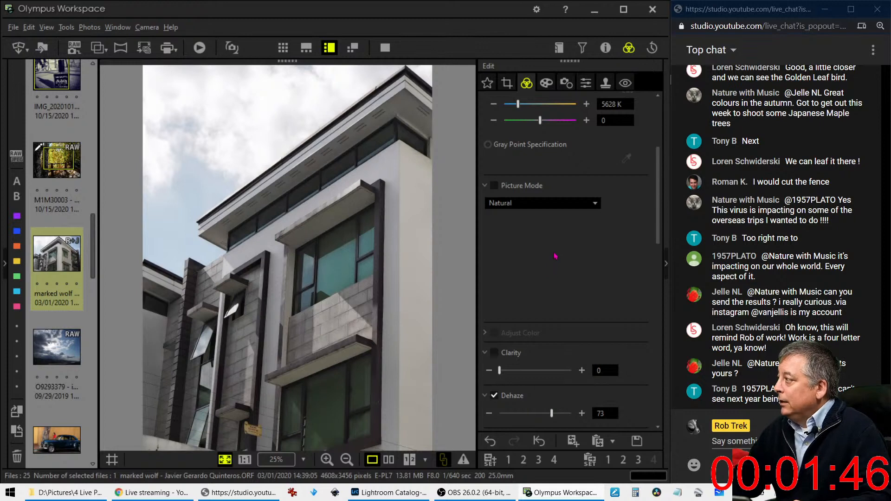
scroll(552, 260, up, 2)
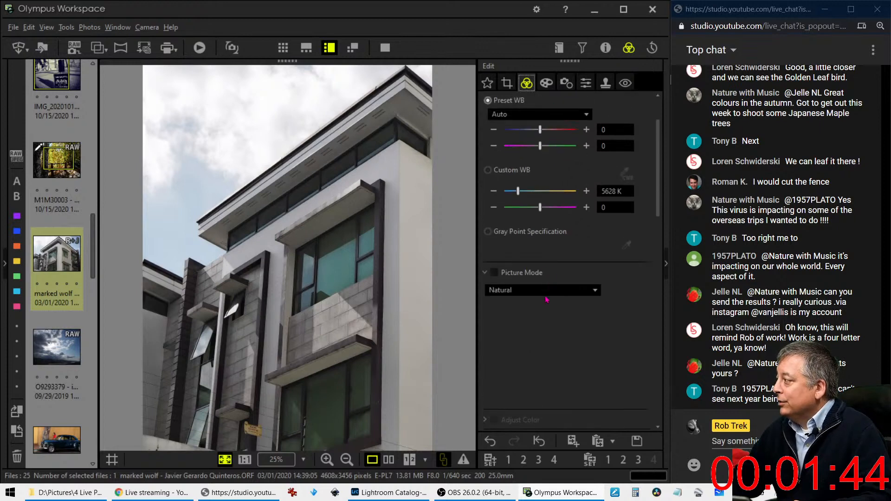
click(546, 299)
click(536, 345)
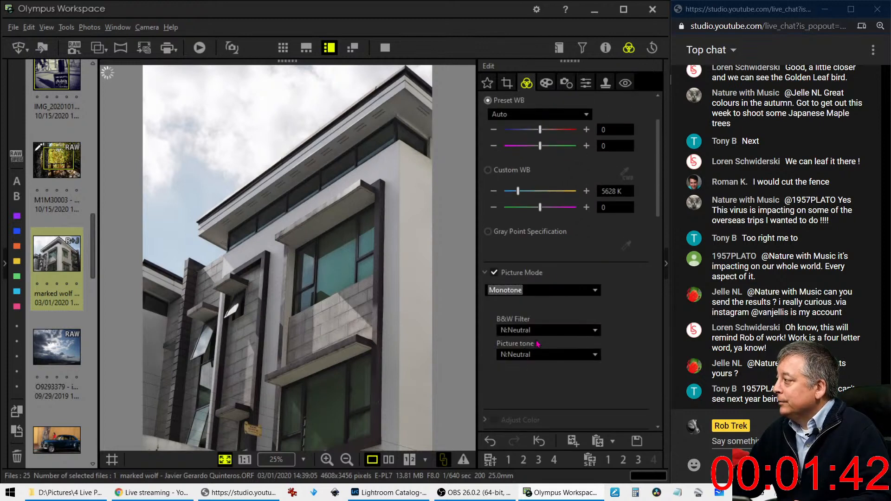
scroll(603, 334, down, 3)
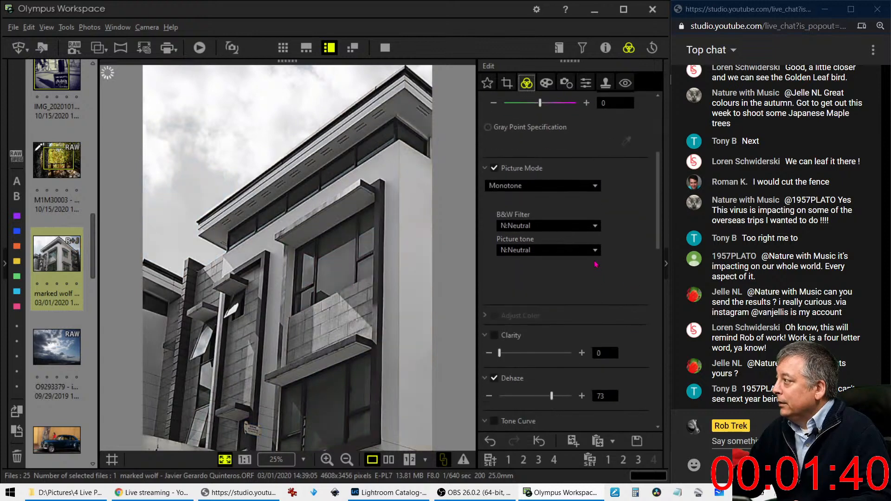
click(594, 226)
click(520, 272)
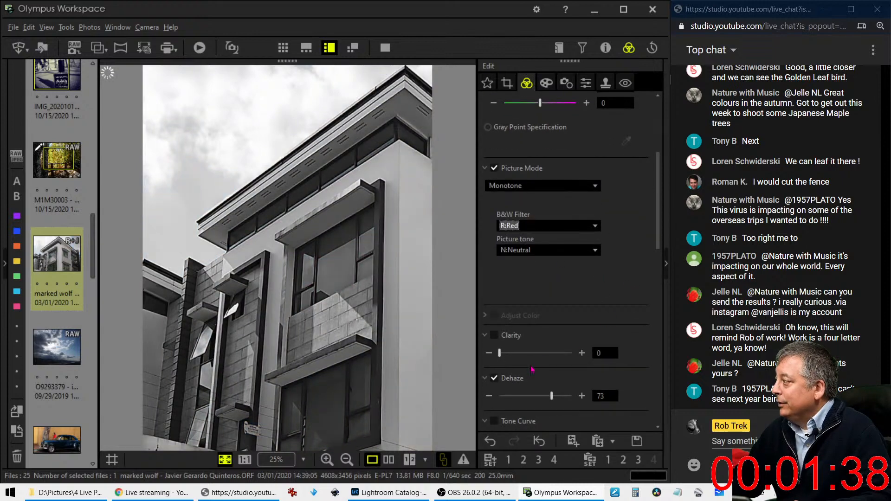
Step: Raise the building photo's Dehaze to 100 and its Clarity to 45
drag(551, 397, 588, 404)
drag(500, 354, 537, 357)
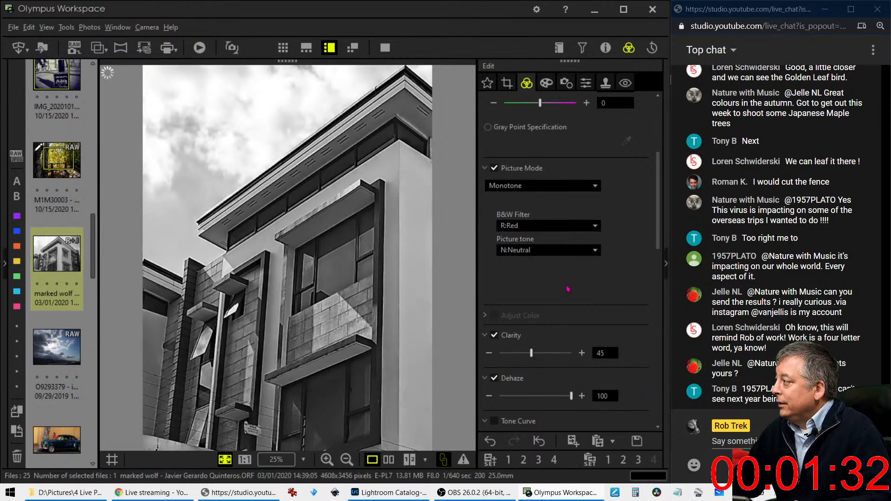
Step: Shape the RGB tone curve to deepen the shadows, with a lowered shadow point, a midtone point and a lower-midtone point between them
scroll(580, 337, down, 3)
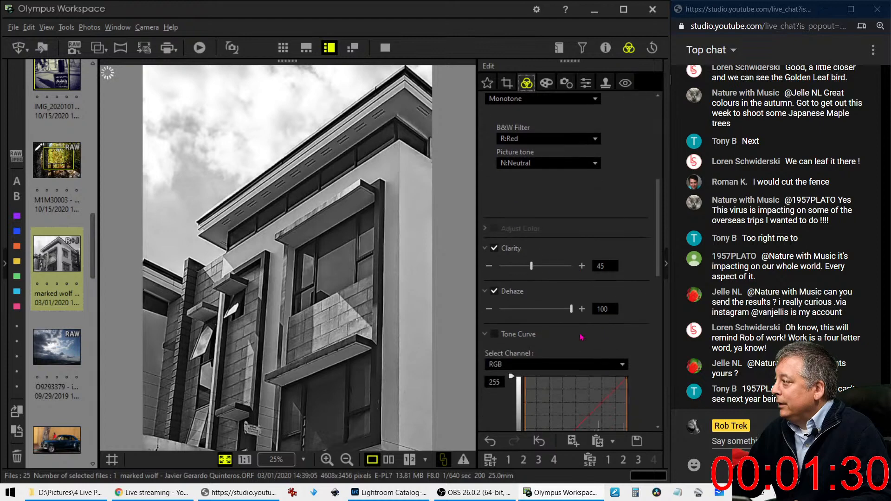
scroll(581, 337, down, 5)
click(531, 336)
drag(530, 336, 573, 291)
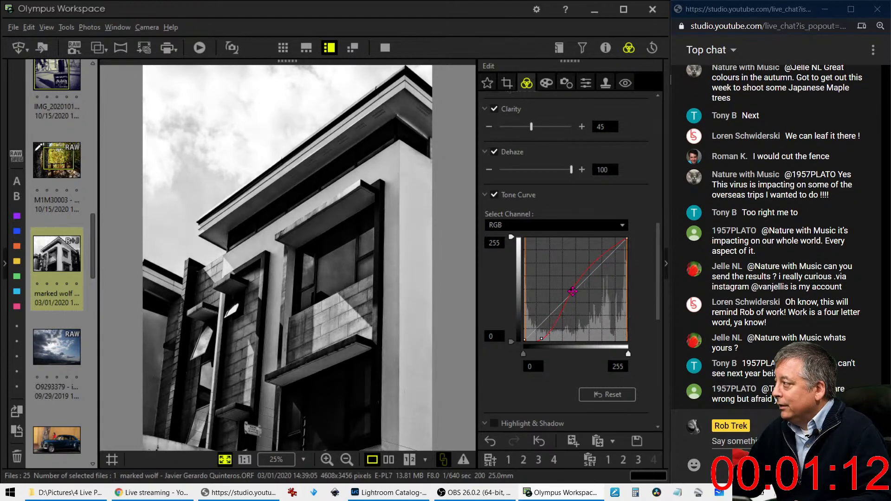
drag(541, 339, 553, 325)
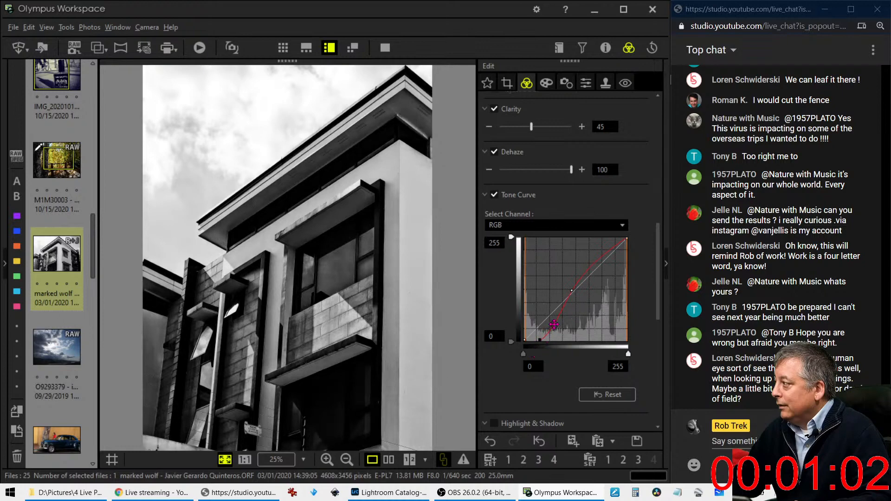
Step: Enable Unsharp Mask on the building photo, raise its strength past 225 and adjust its radius and threshold
click(585, 84)
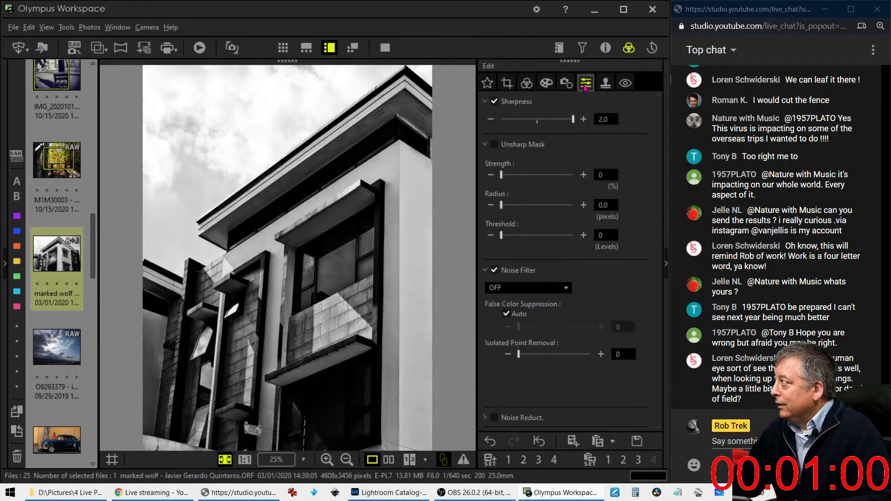
click(494, 144)
drag(510, 175, 533, 175)
click(598, 205)
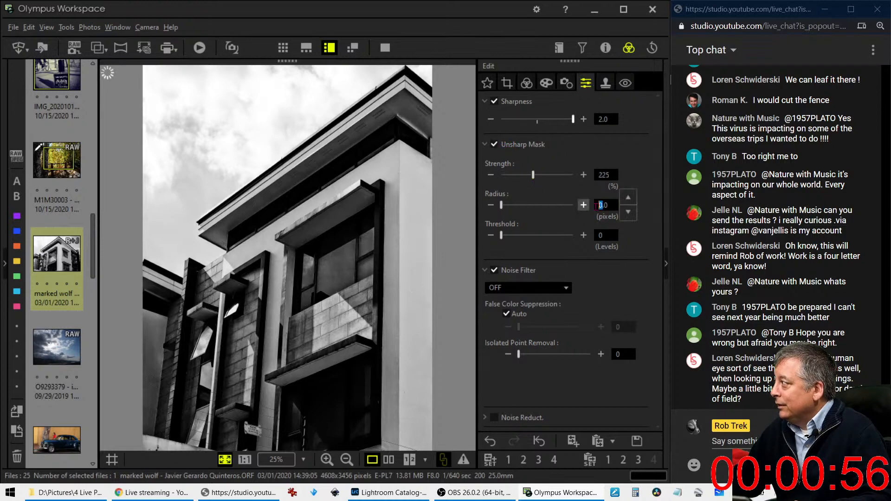
drag(509, 237, 514, 238)
drag(533, 175, 544, 175)
Step: Compare the edited building photo side by side with its original and return to the single view
click(528, 84)
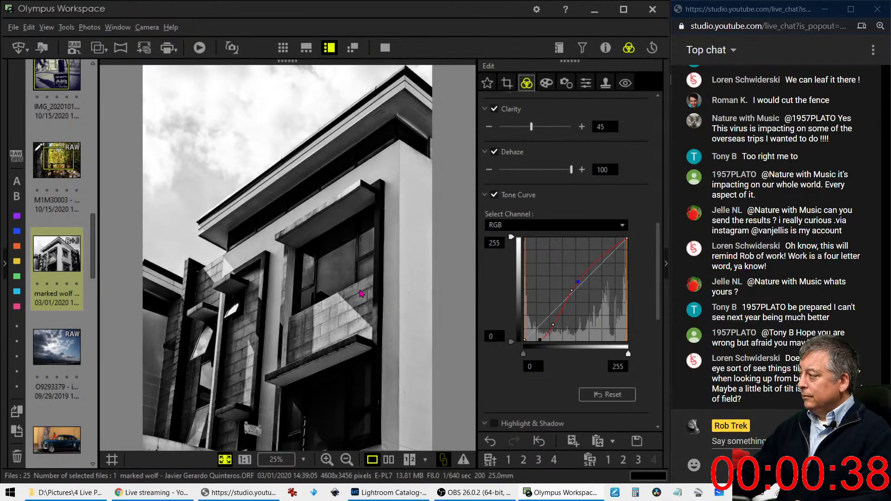
click(389, 460)
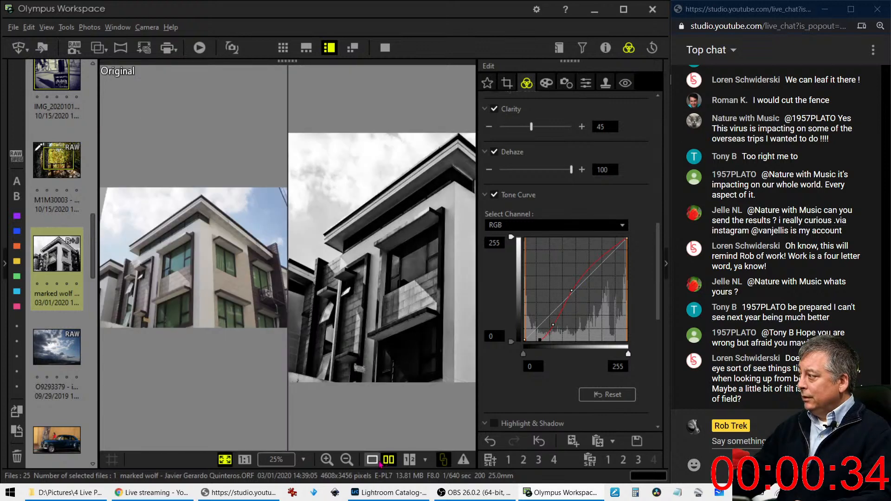
click(373, 460)
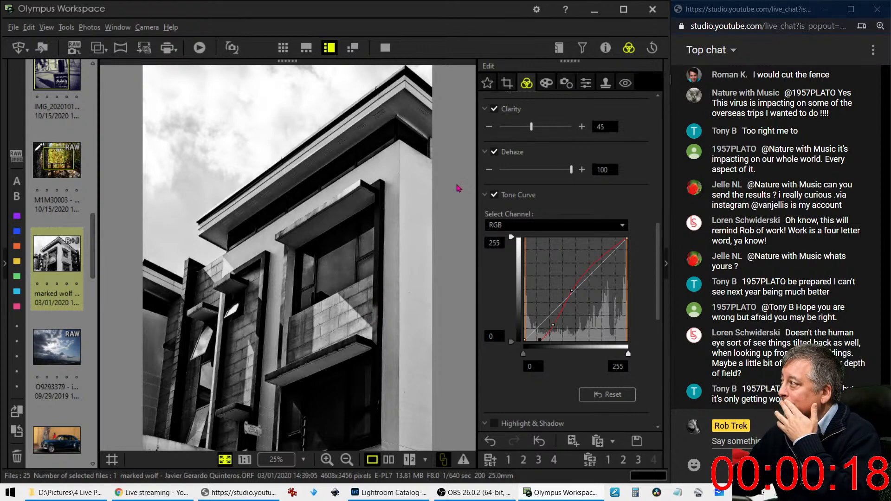
Step: Add a point near the bright end of the RGB tone curve and lower it to tone down the highlights
click(613, 252)
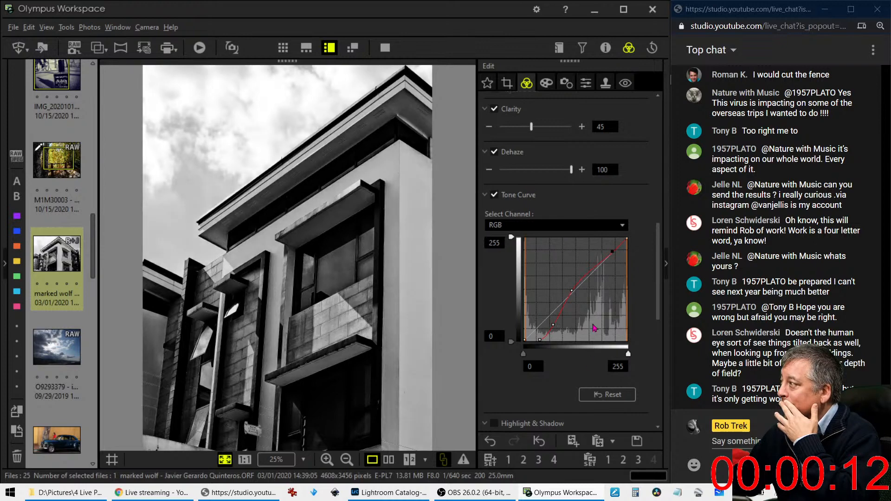
drag(612, 252, 615, 255)
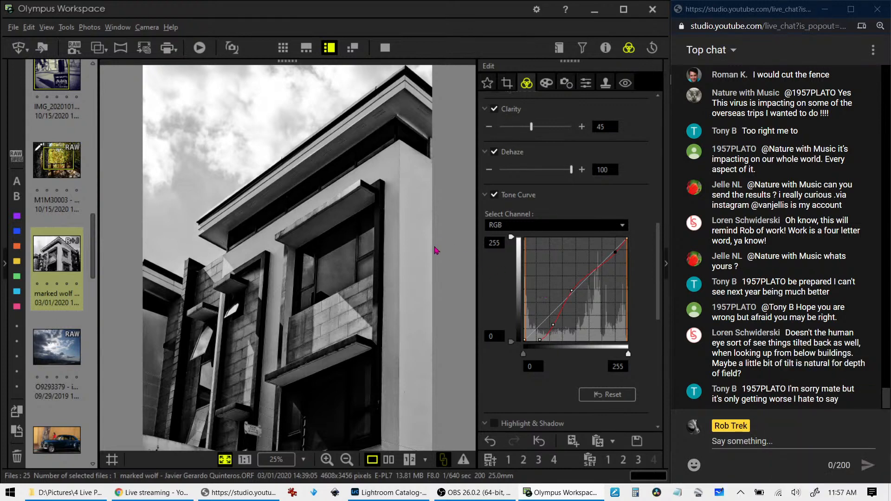
Step: Examine the original and edited building photos side by side in full screen, and leave full screen
click(389, 459)
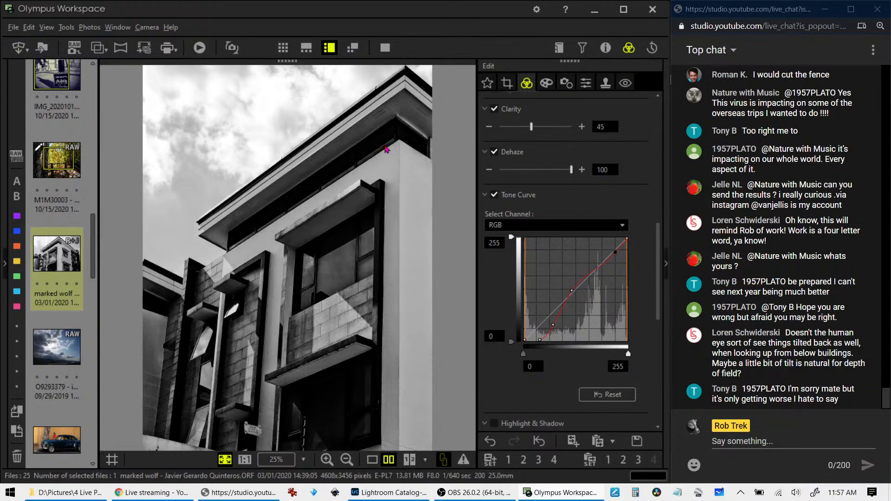
click(385, 48)
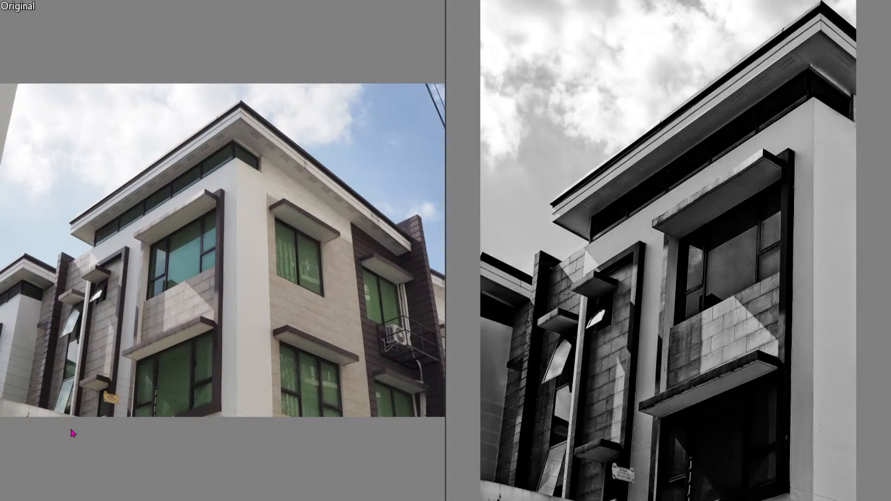
key(Escape)
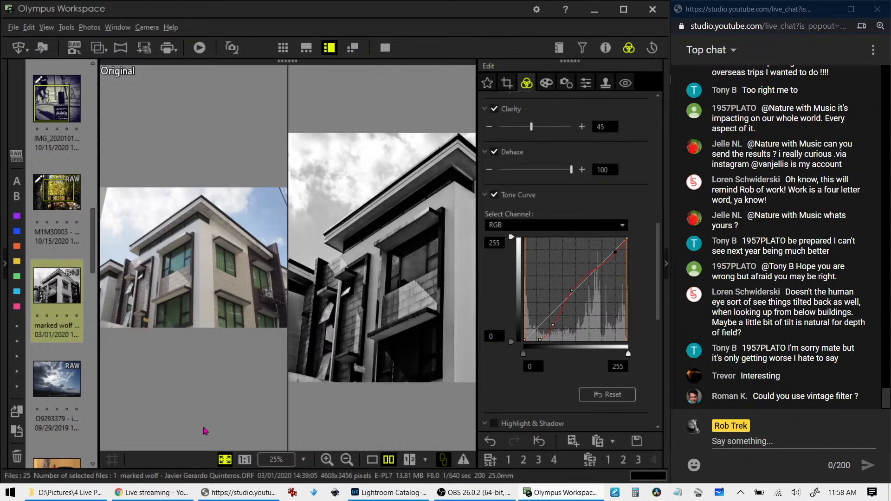
Step: Open the cloudy river landscape photo O9293379 for editing in the single-image view
click(60, 386)
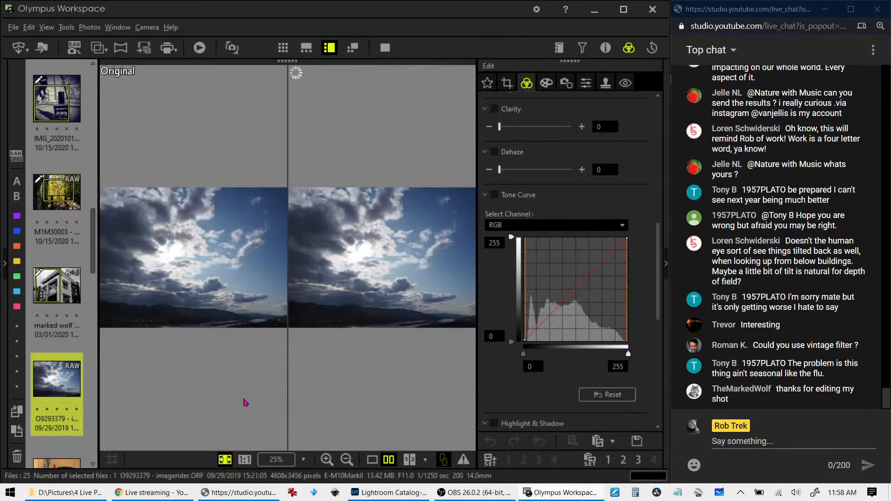
click(372, 460)
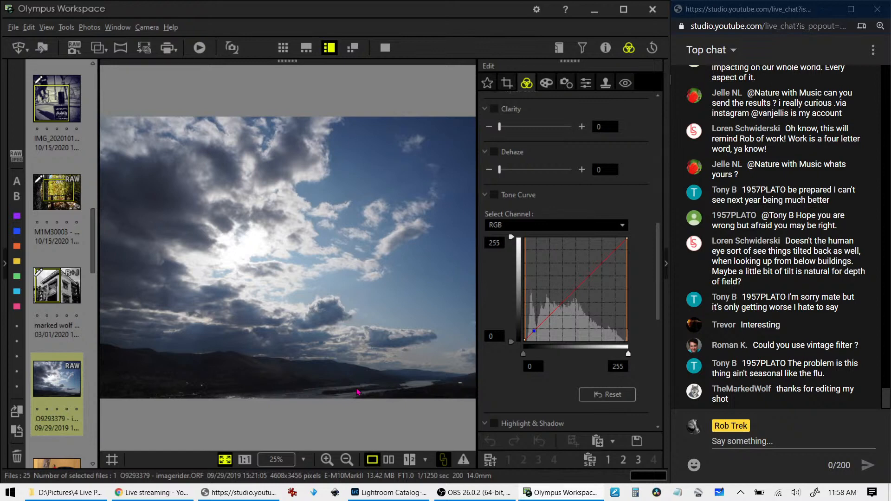
click(546, 83)
click(565, 85)
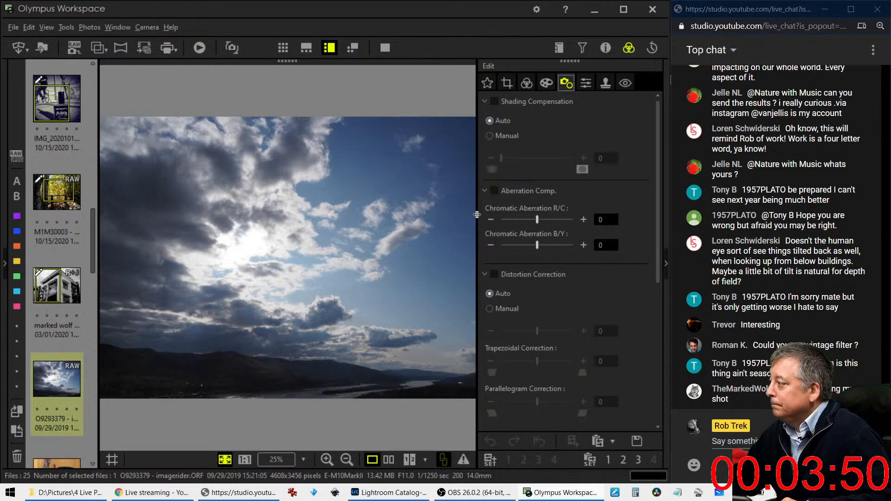
Step: Examine the river valley and hills of the cloud photo at 1:1 magnification and return to the fitted view
click(377, 382)
drag(377, 383, 195, 310)
drag(352, 306, 200, 308)
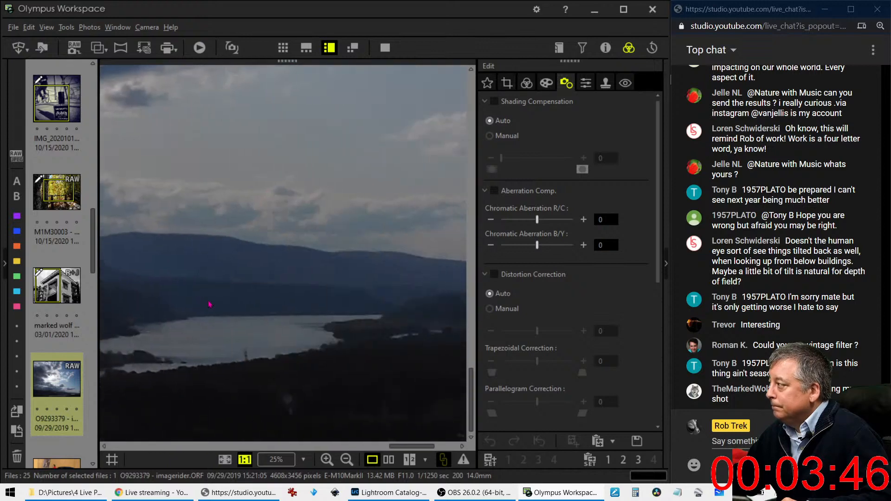
drag(366, 304, 358, 305)
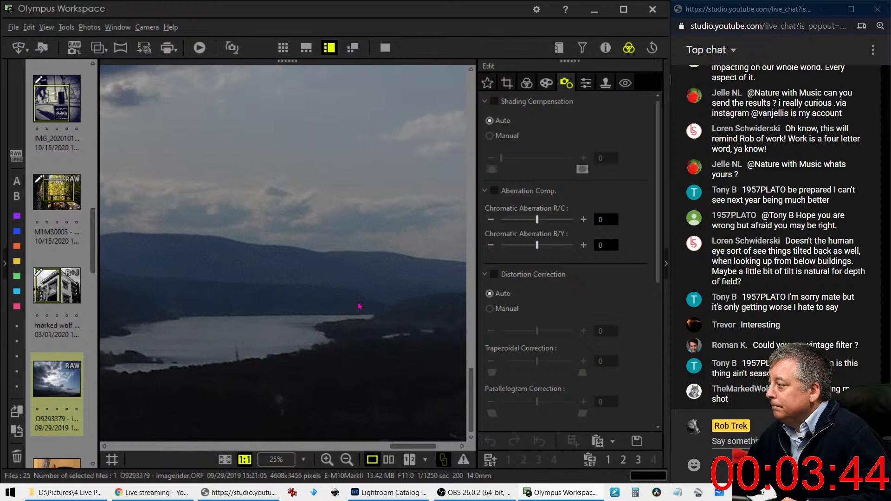
click(306, 298)
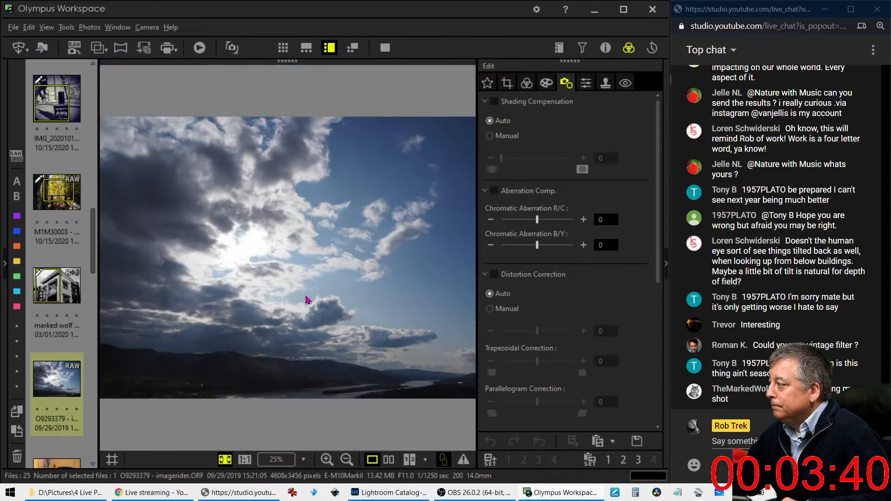
Step: Try a 3:4 portrait crop of about 1566 x 2088 pixels around the small clouds and the river, and preview it
click(507, 83)
click(516, 148)
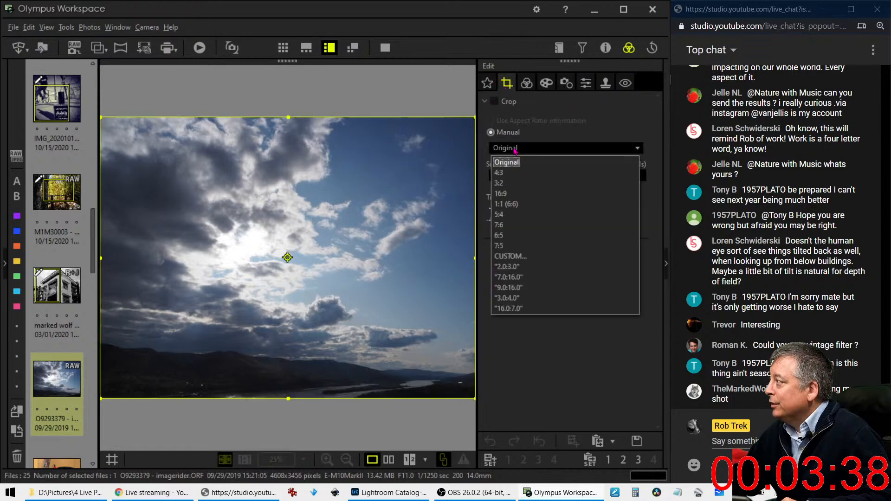
click(507, 297)
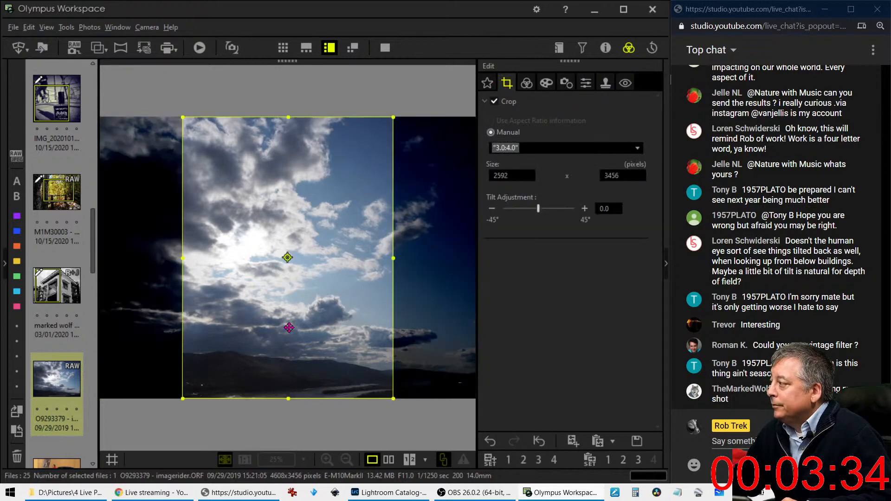
drag(288, 328, 168, 322)
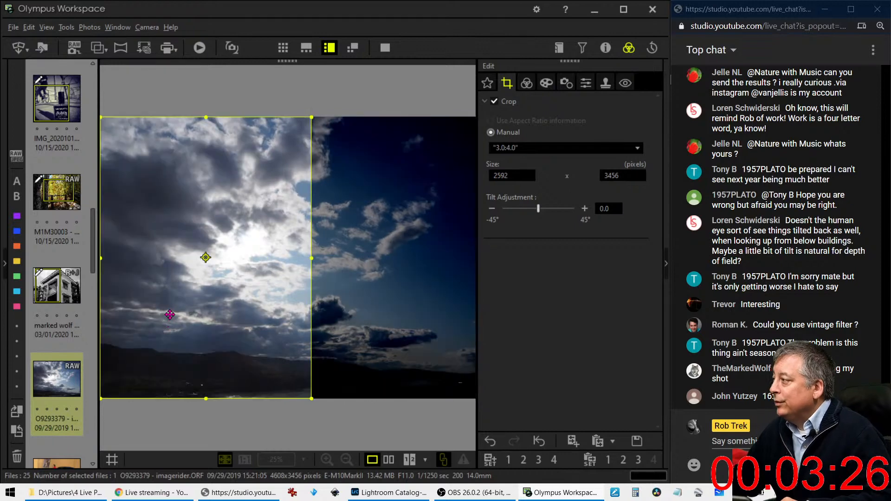
drag(170, 315, 376, 332)
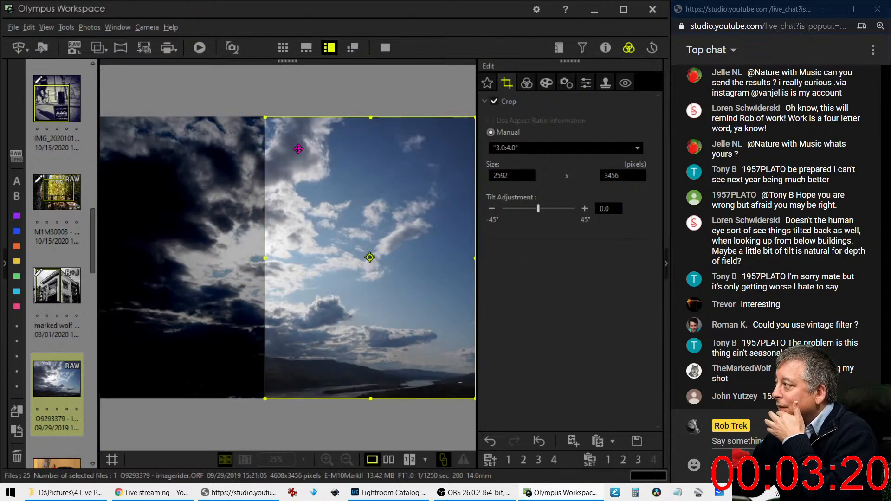
drag(265, 118, 349, 229)
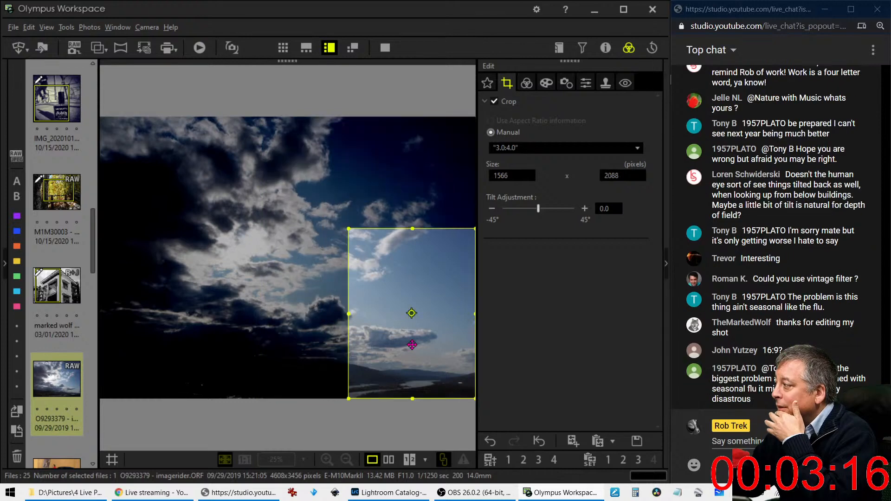
drag(412, 345, 389, 357)
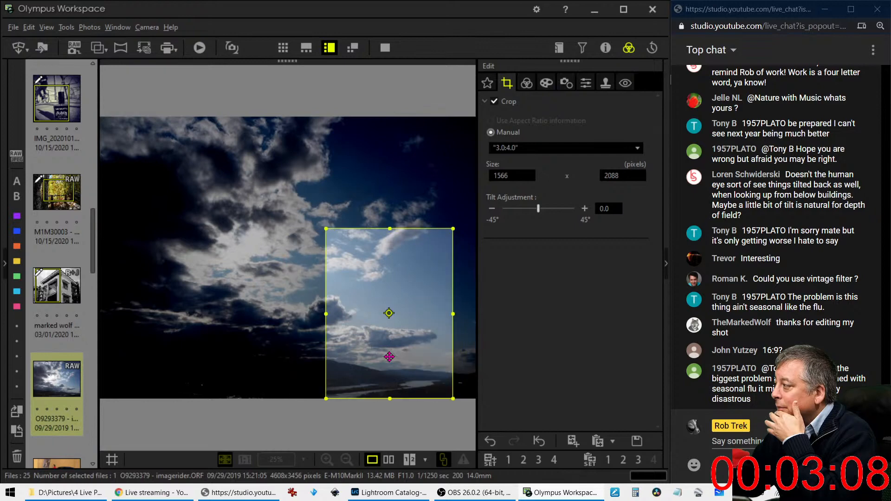
click(526, 83)
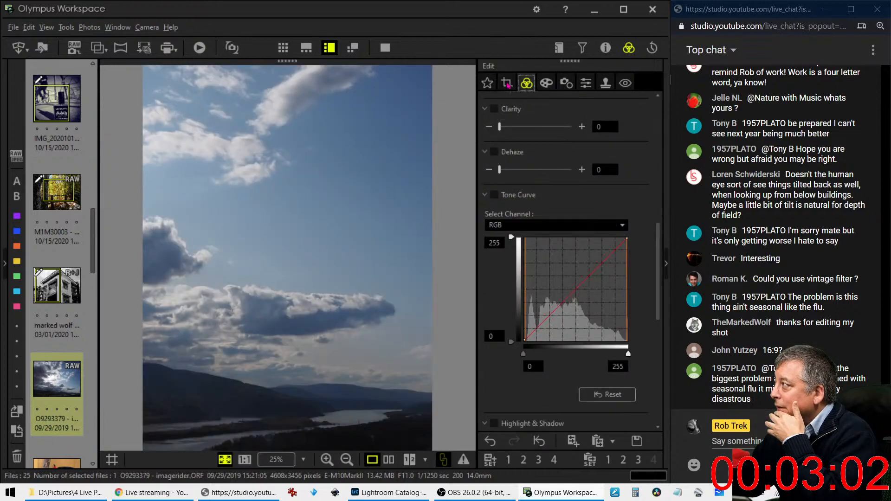
Step: Straighten the landscape photo by setting the crop's tilt adjustment to 0.7 degrees
click(507, 83)
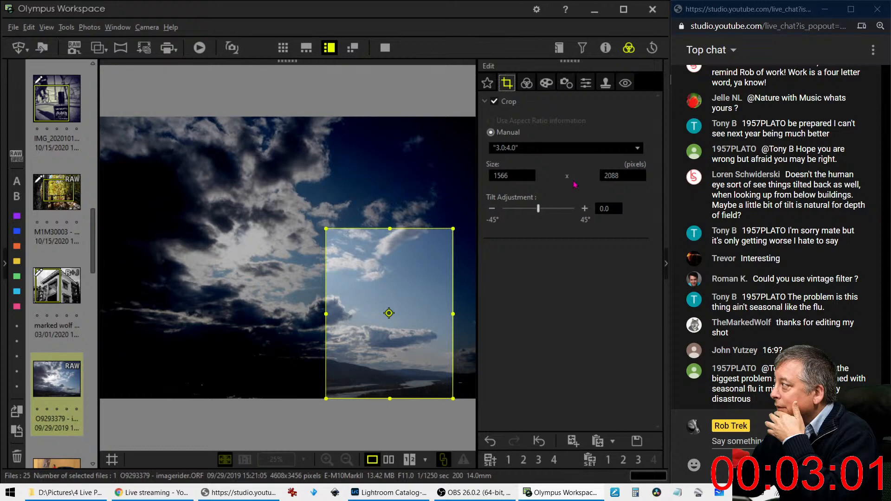
click(584, 209)
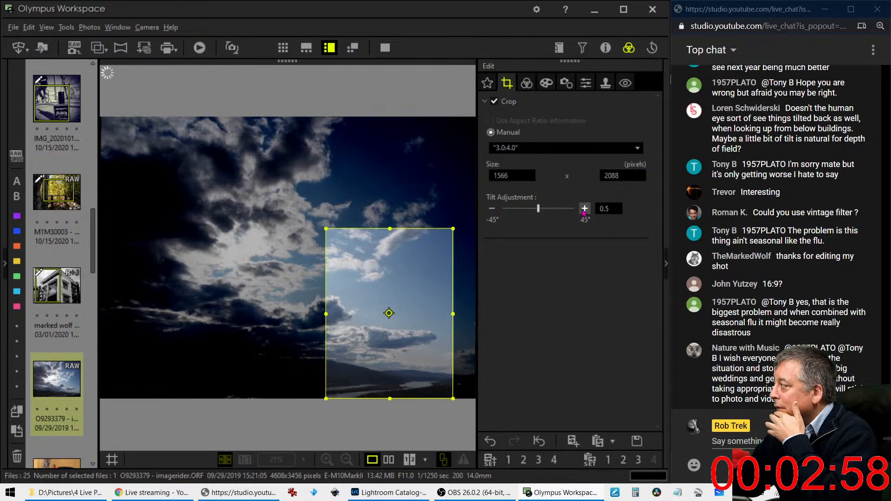
click(584, 209)
click(585, 209)
Step: Apply Dehaze at 62 to the landscape photo and raise its saturation to 0.2
click(527, 82)
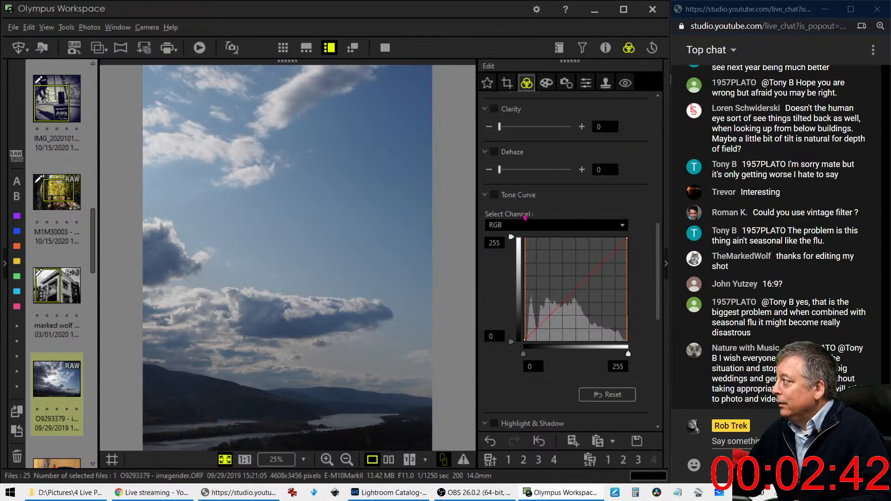
drag(499, 170, 544, 170)
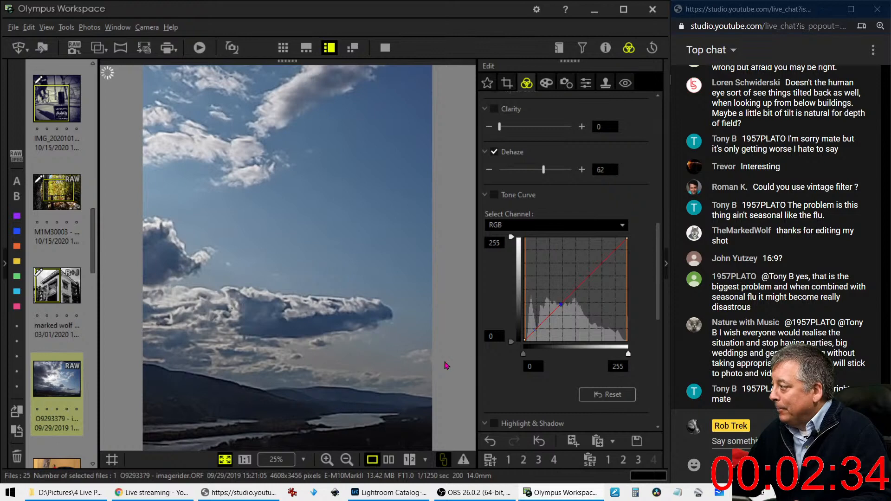
scroll(484, 372, down, 5)
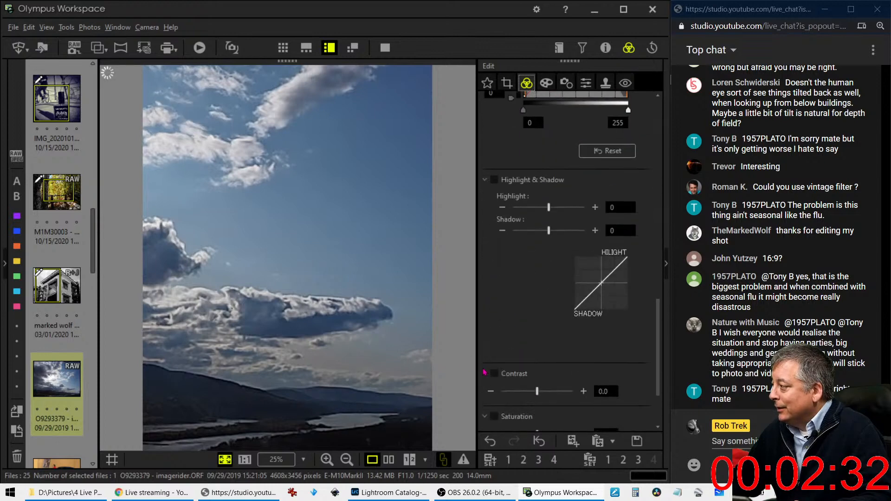
scroll(484, 371, down, 3)
drag(540, 360, 544, 360)
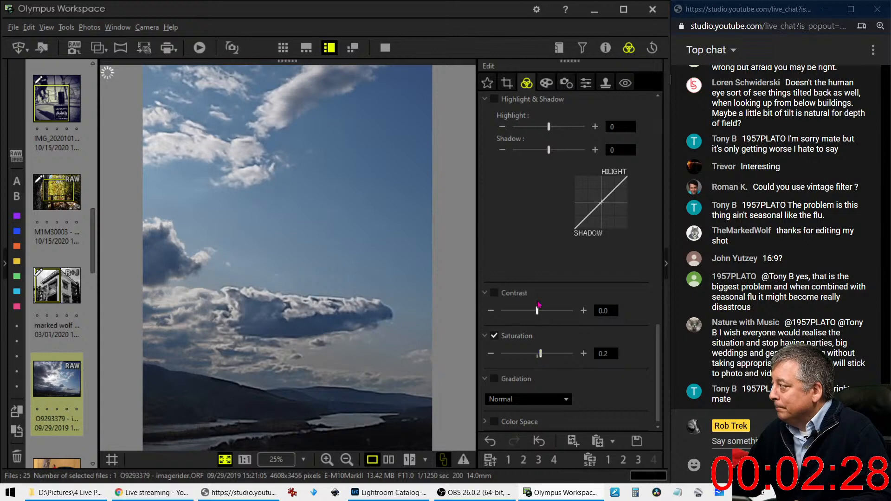
Step: Set the landscape photo's gradation to AUTO
scroll(530, 292, up, 3)
scroll(530, 293, down, 3)
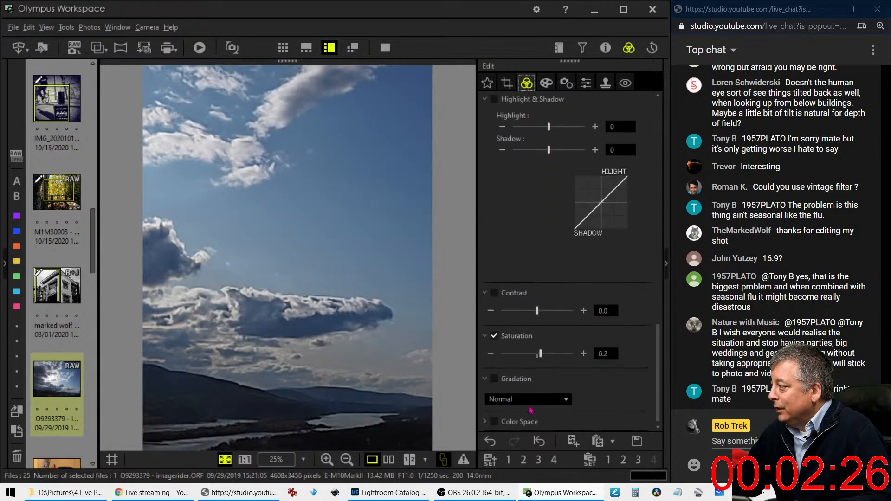
click(531, 400)
click(516, 445)
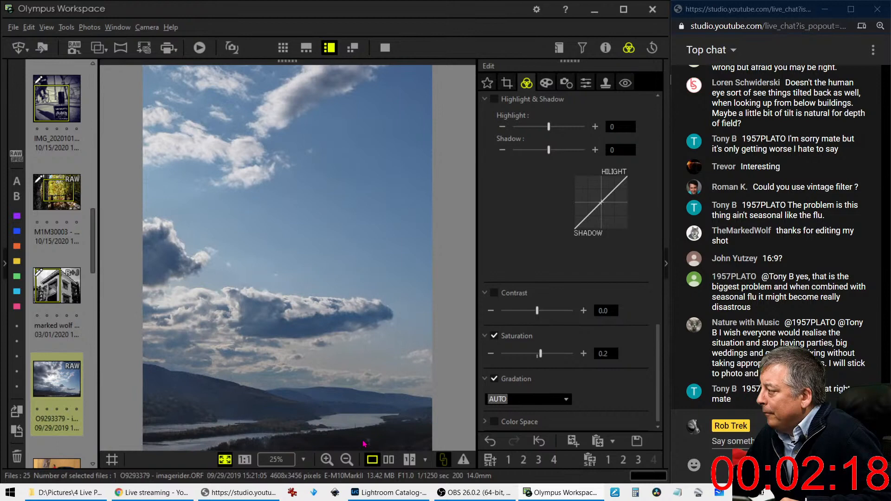
Step: Increase Dehaze to 100 and set Clarity to 12 on the landscape photo
scroll(522, 248, down, 10)
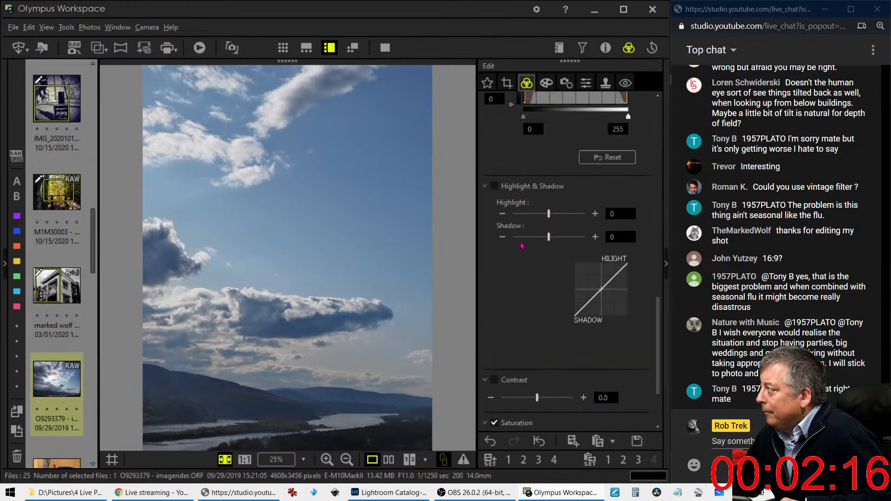
scroll(522, 247, up, 1)
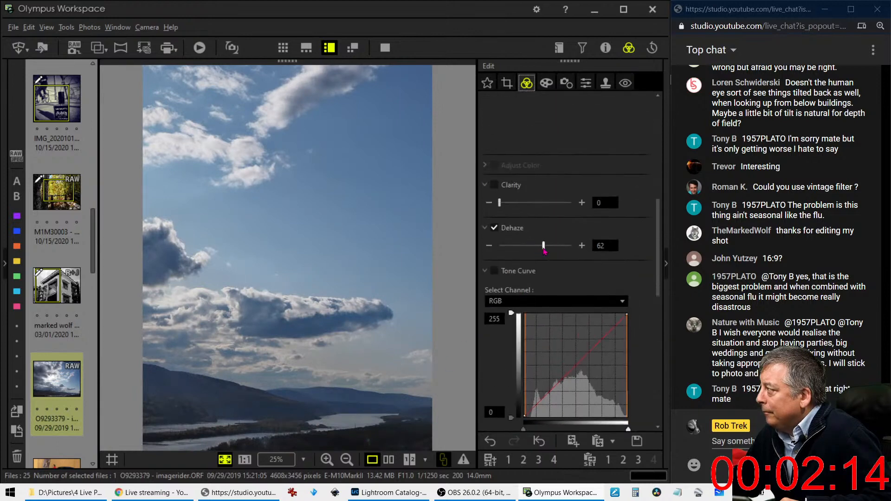
drag(544, 253, 602, 251)
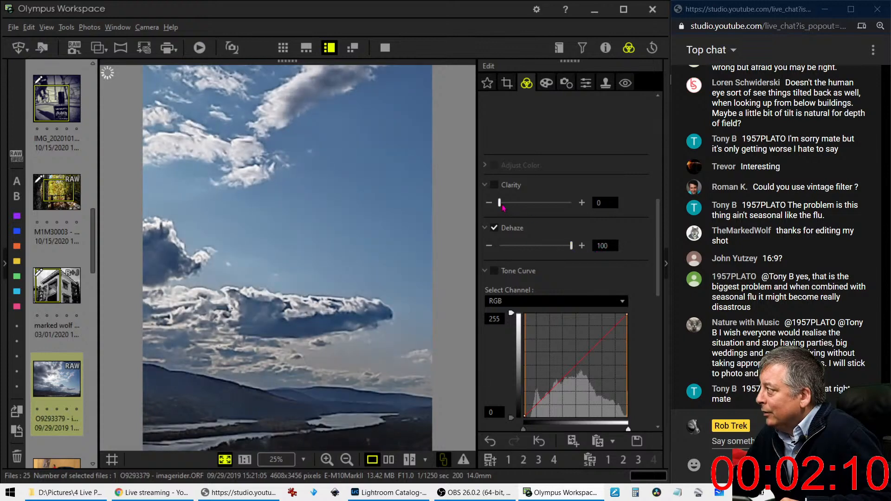
drag(503, 207, 507, 207)
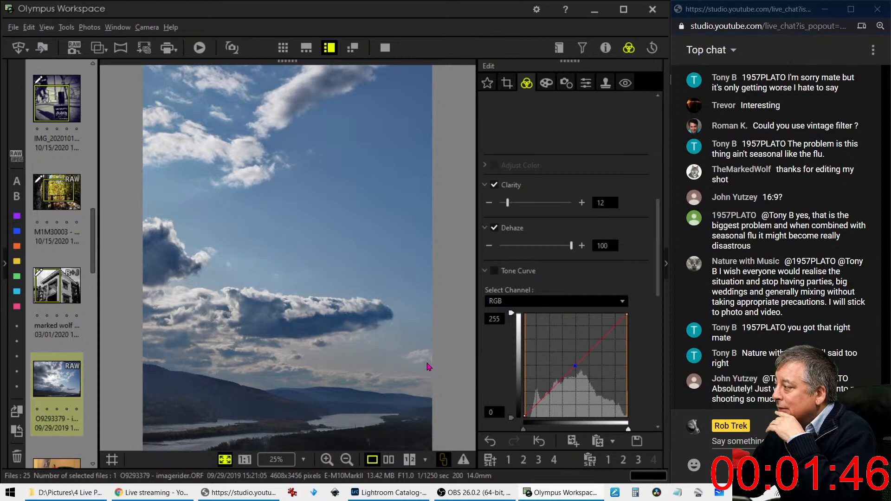
Step: Change the crop to 16:9, shrink it to about 3177 x 1787 pixels and move it down over the hills
click(508, 87)
click(518, 148)
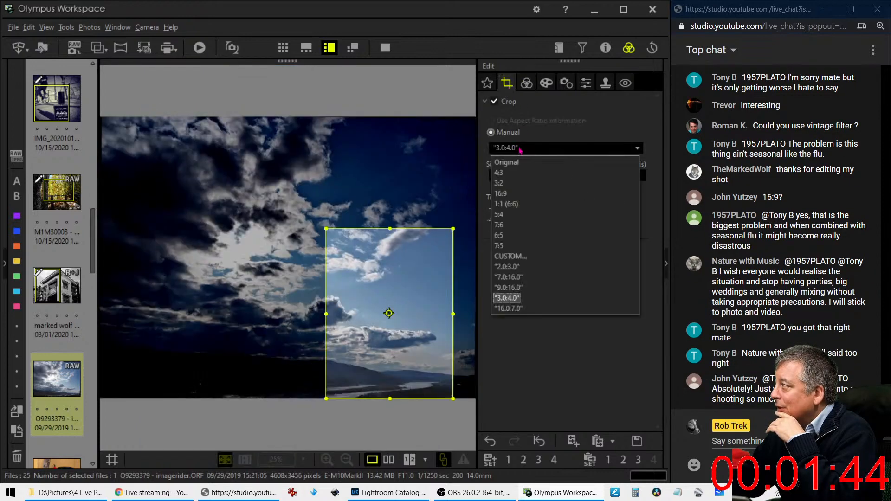
click(517, 194)
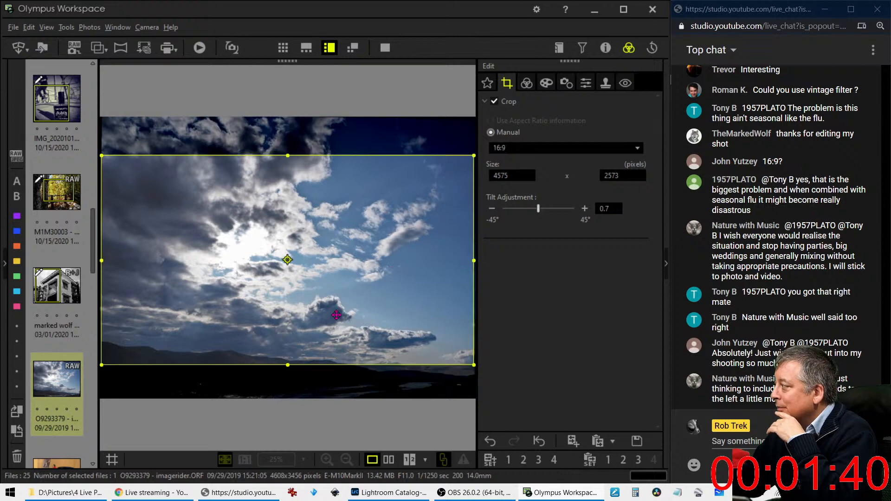
drag(289, 157, 294, 220)
drag(288, 272, 293, 319)
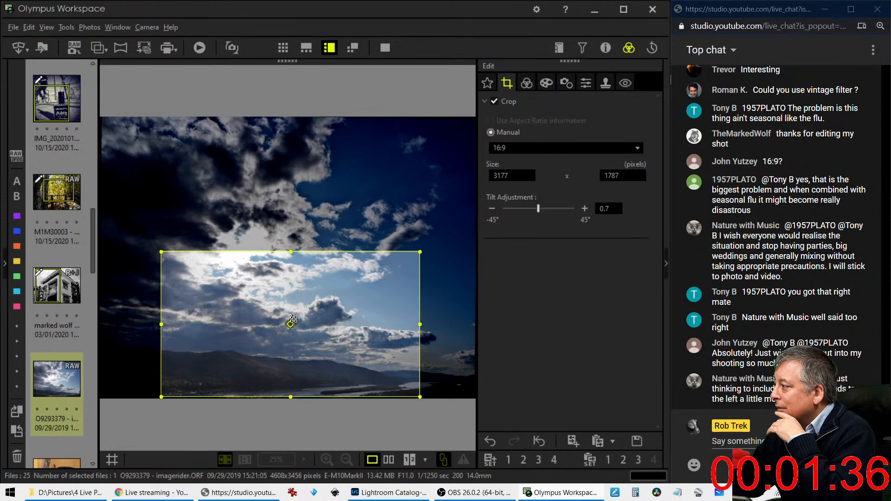
Step: Try the 16:9 crop frame in portrait orientation and flip it back to landscape
click(293, 319)
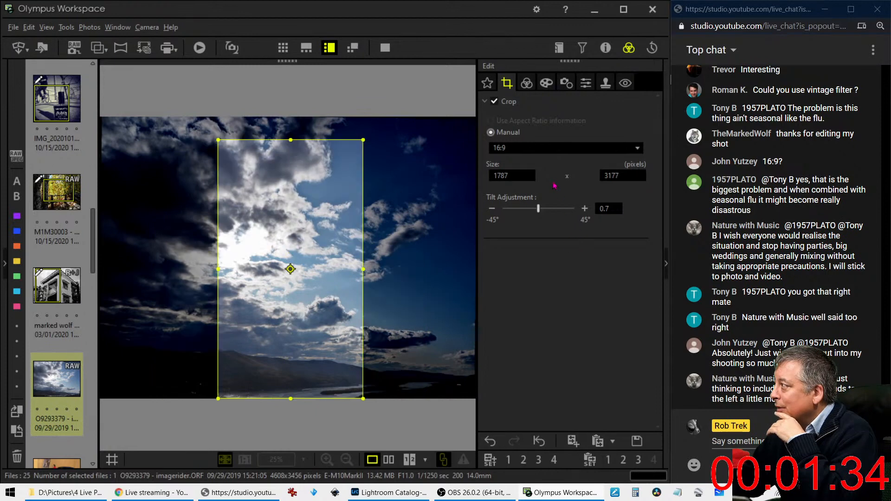
click(548, 148)
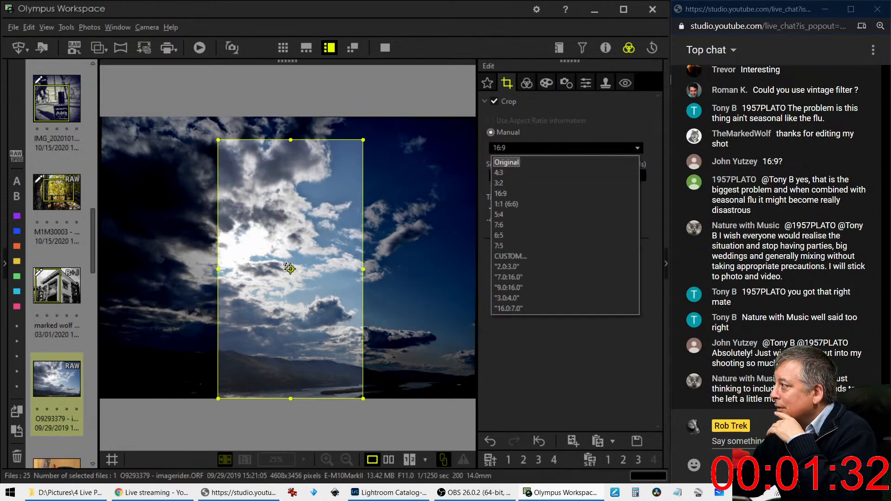
click(288, 268)
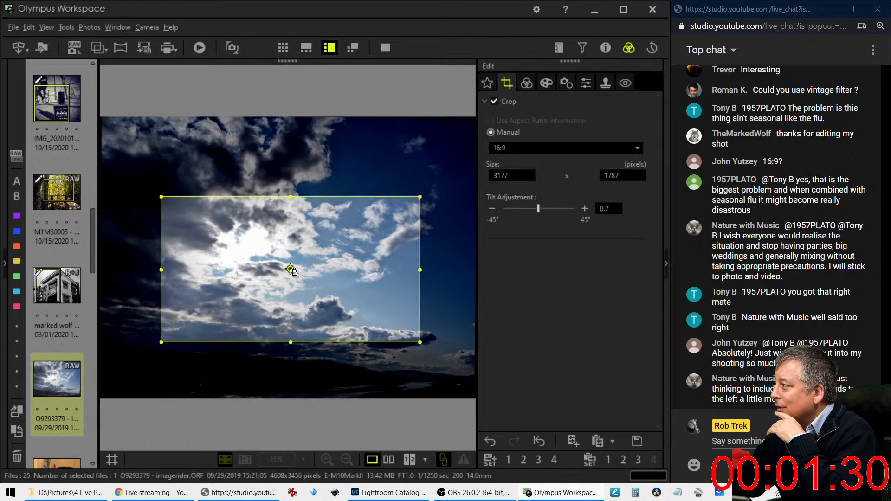
click(291, 269)
click(291, 269)
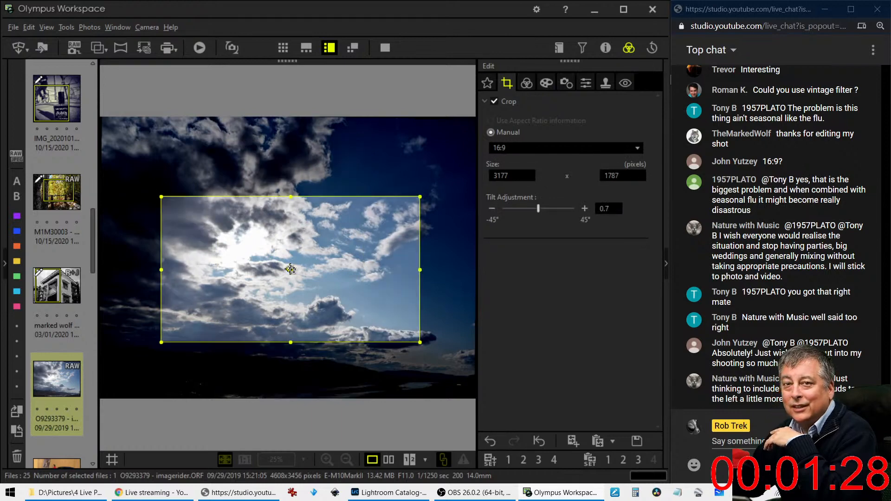
click(290, 269)
click(291, 269)
click(291, 269)
click(290, 269)
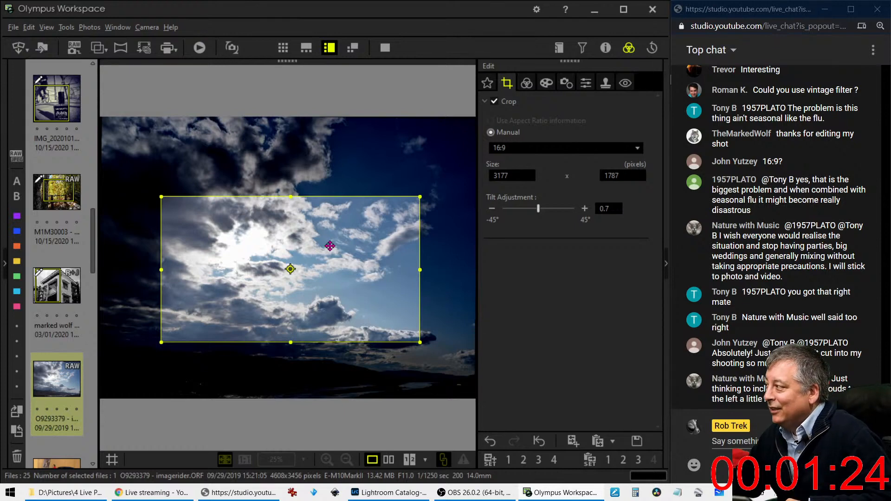
Step: Reposition the 16:9 crop frame over the lower part of the photo, covering the bright clouds, hills and river
drag(326, 271, 318, 324)
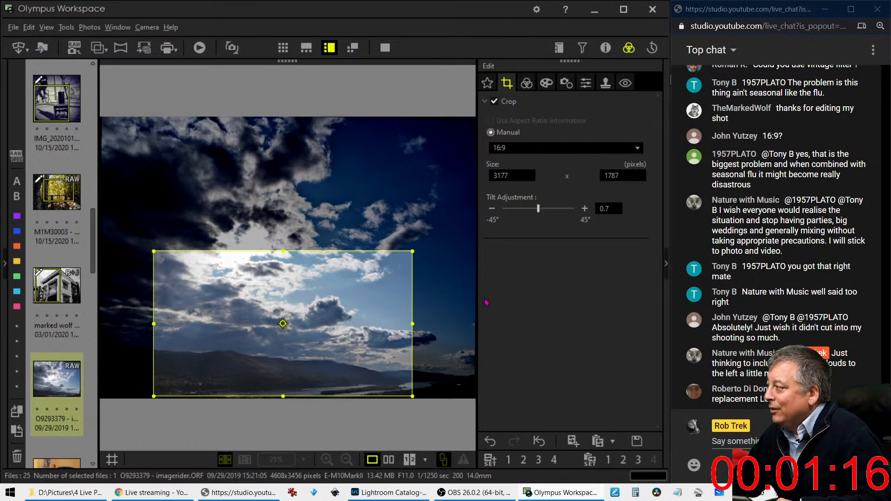
drag(355, 342, 398, 345)
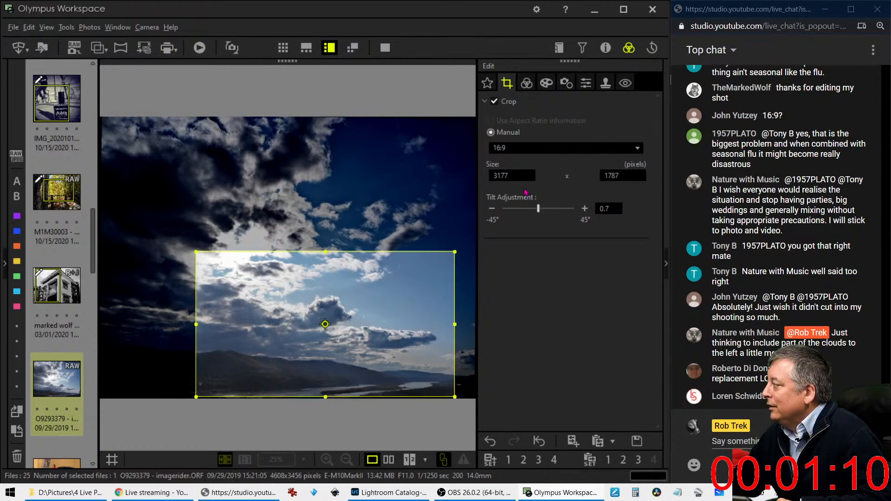
Step: Check the cropped result and increase the landscape photo's crop tilt adjustment to 1.7
click(528, 84)
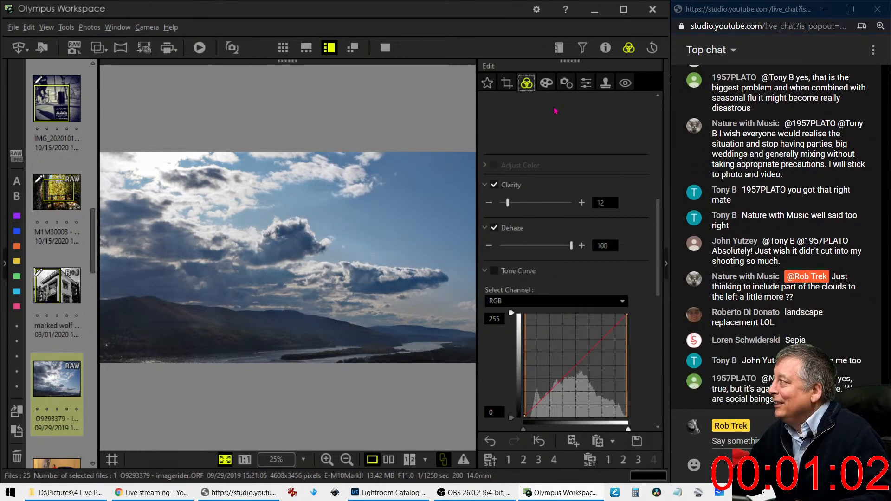
click(506, 82)
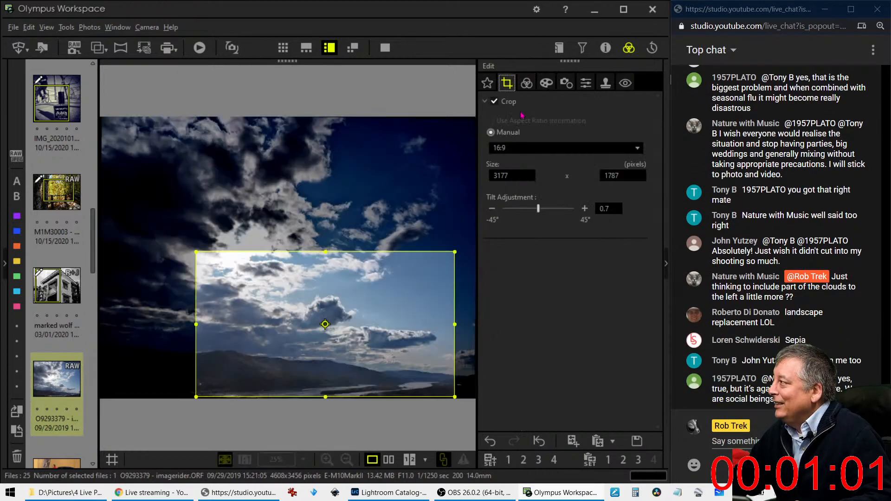
click(584, 209)
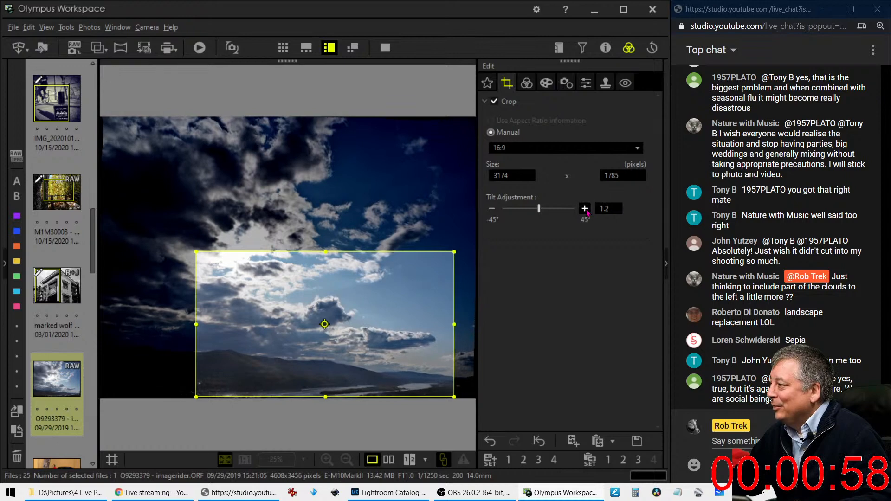
click(584, 208)
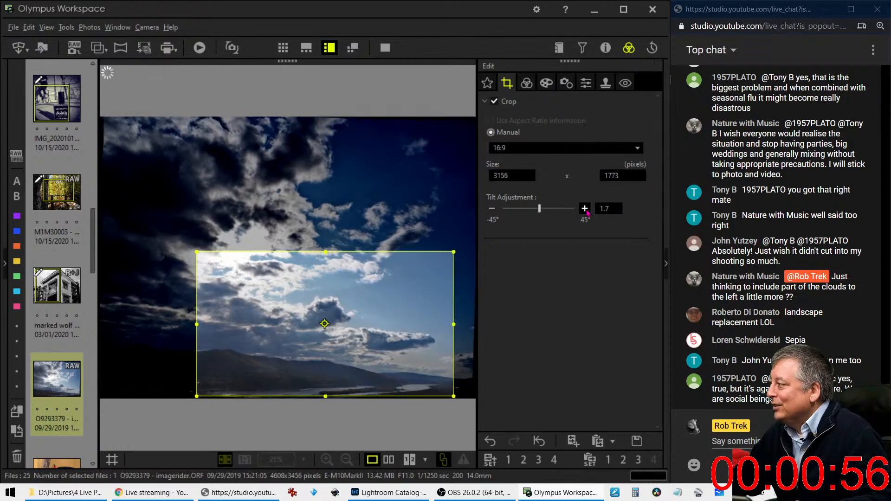
Step: Raise the landscape photo's Clarity to 100
click(532, 85)
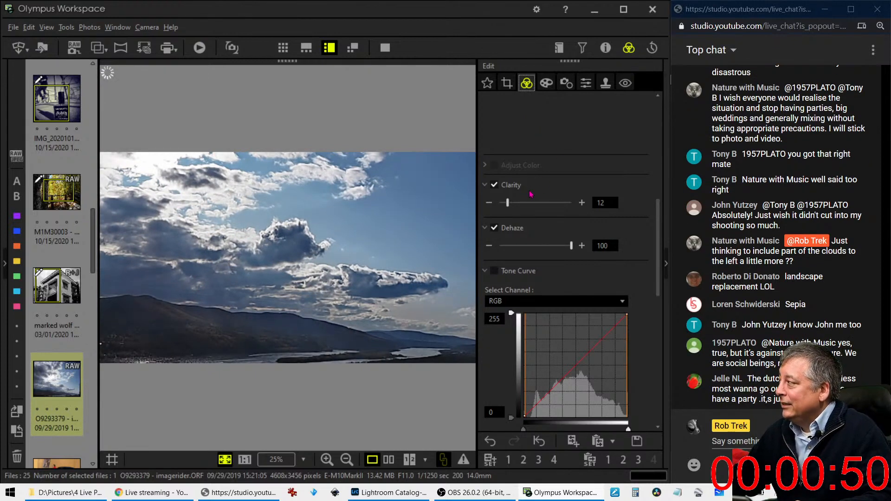
drag(508, 202, 562, 209)
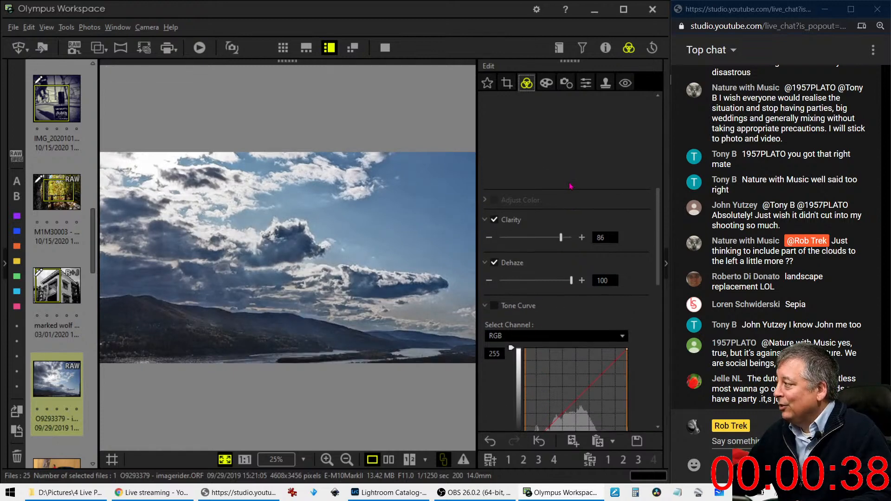
scroll(557, 218, up, 1)
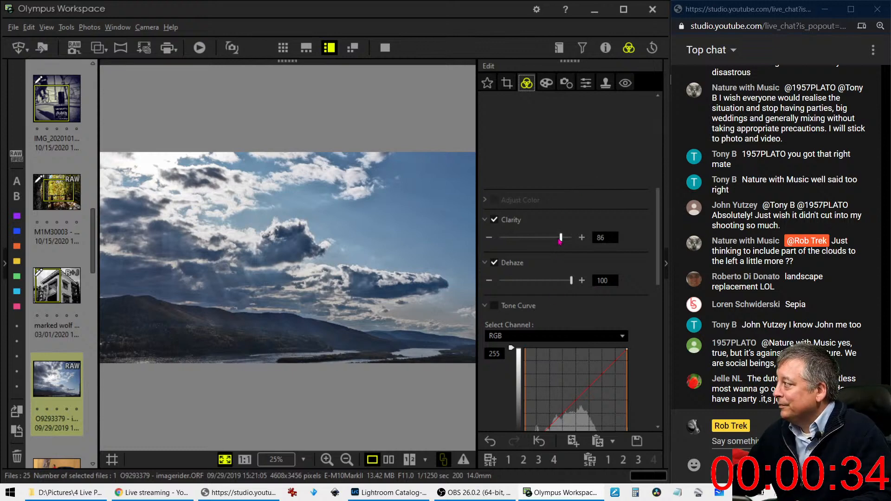
drag(558, 242, 578, 239)
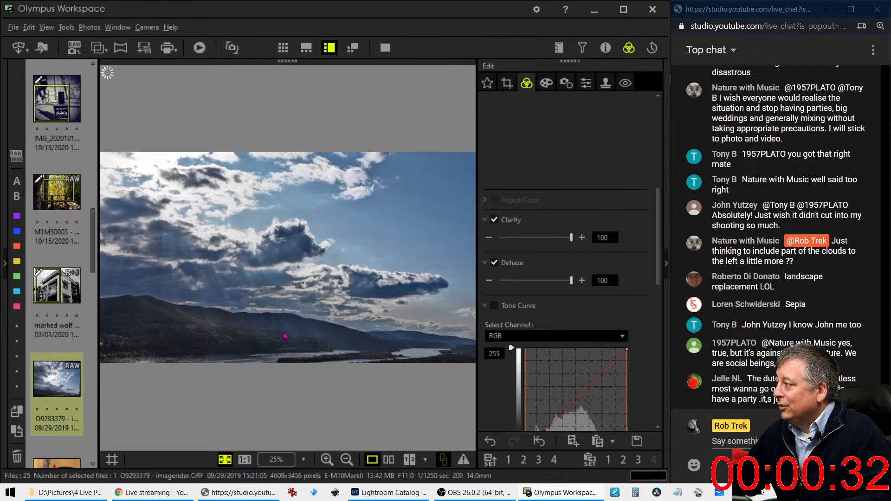
Step: Bend the RGB tone curve to lift the shadows and hold the brighter tones slightly below the diagonal
scroll(546, 290, down, 1)
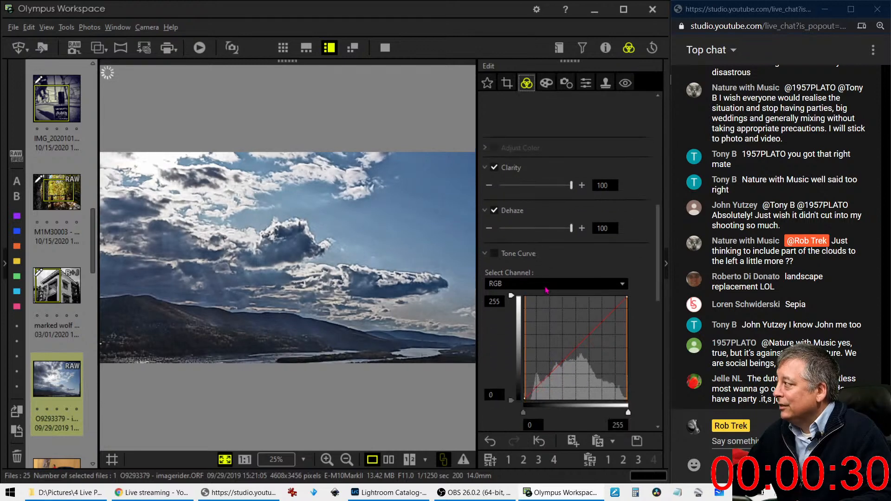
scroll(546, 290, down, 3)
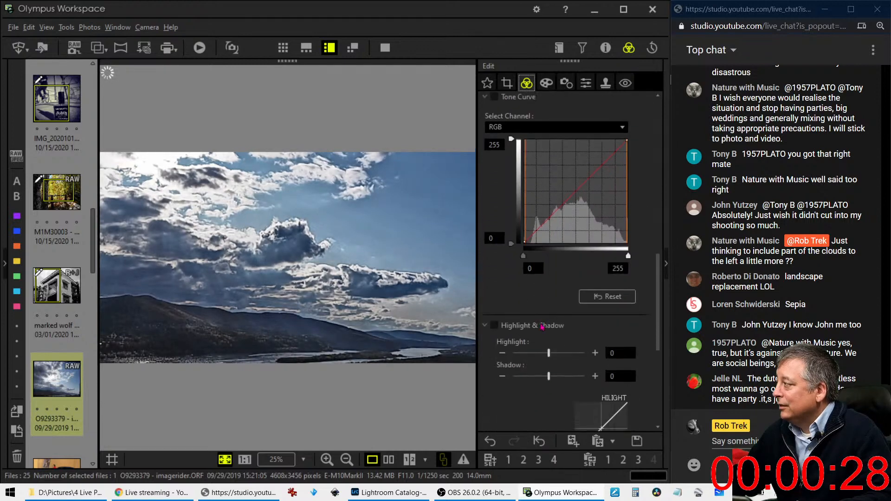
scroll(527, 307, up, 1)
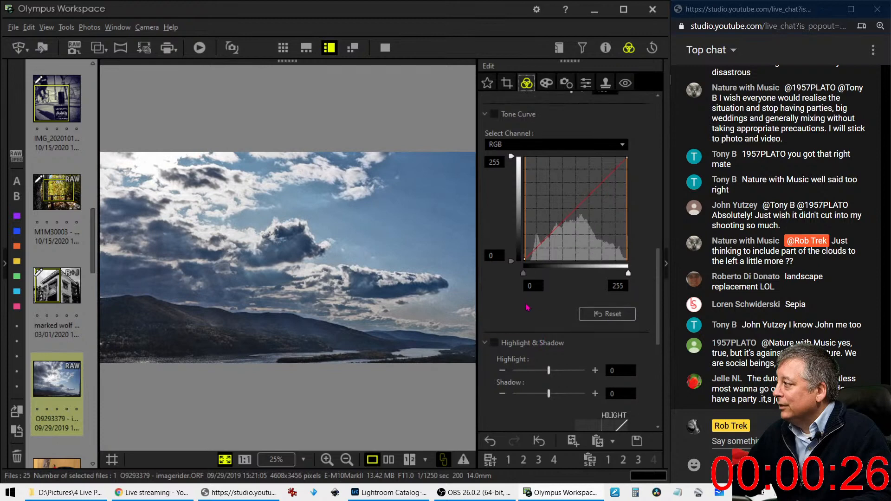
drag(534, 252, 534, 243)
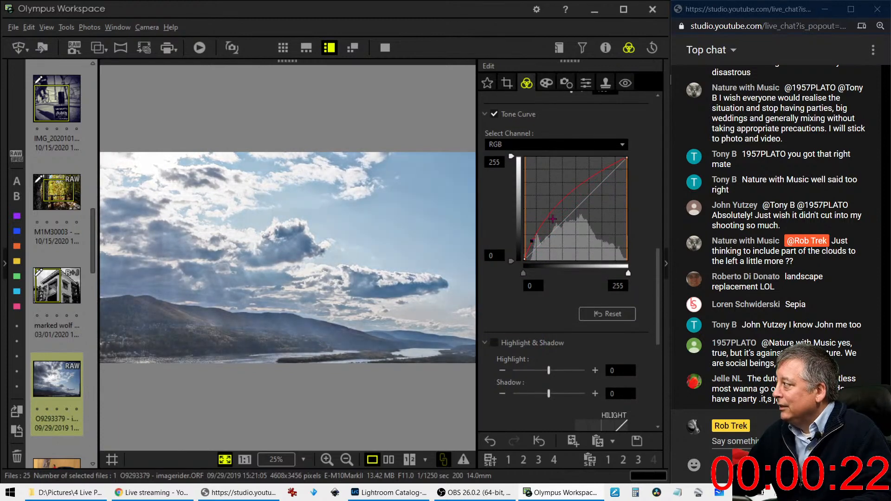
drag(558, 208, 584, 200)
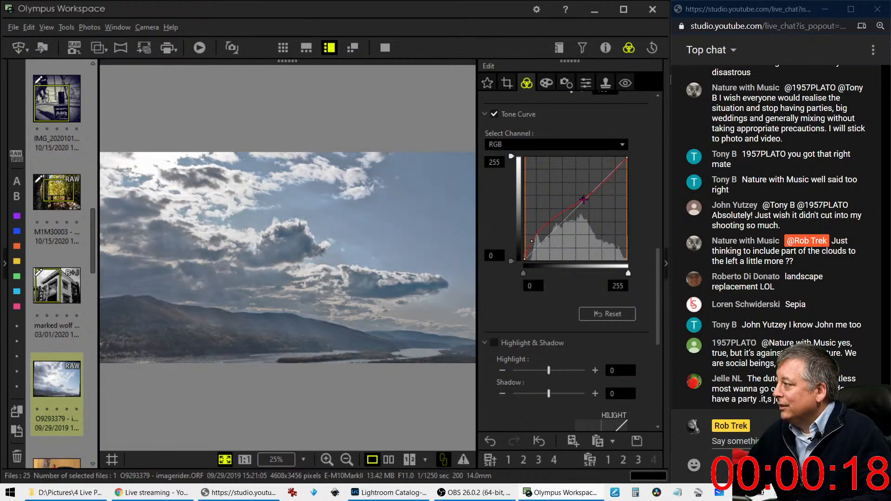
drag(588, 194, 599, 190)
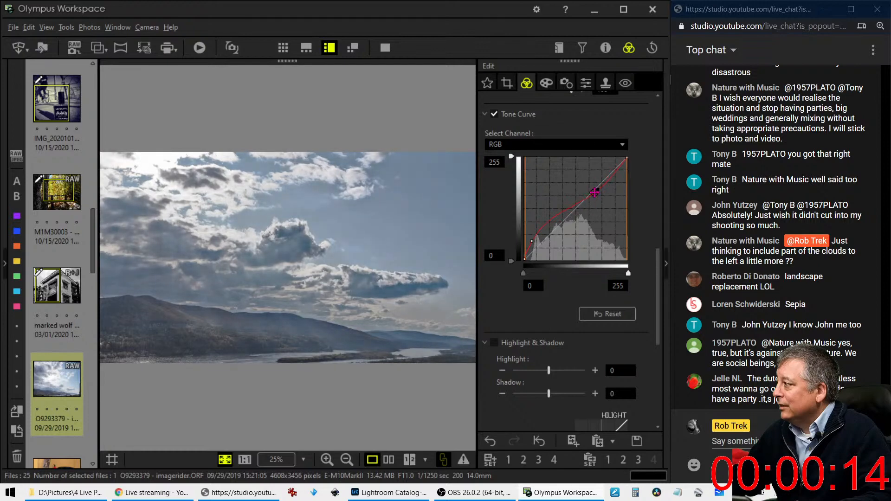
Step: Try the Pop Art filter on the landscape photo and set the art filter back to No Filter
click(547, 83)
click(551, 118)
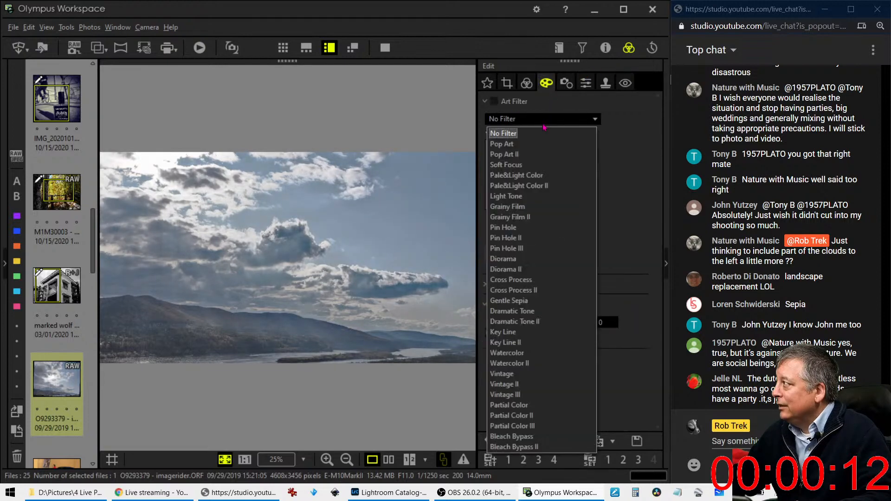
click(536, 144)
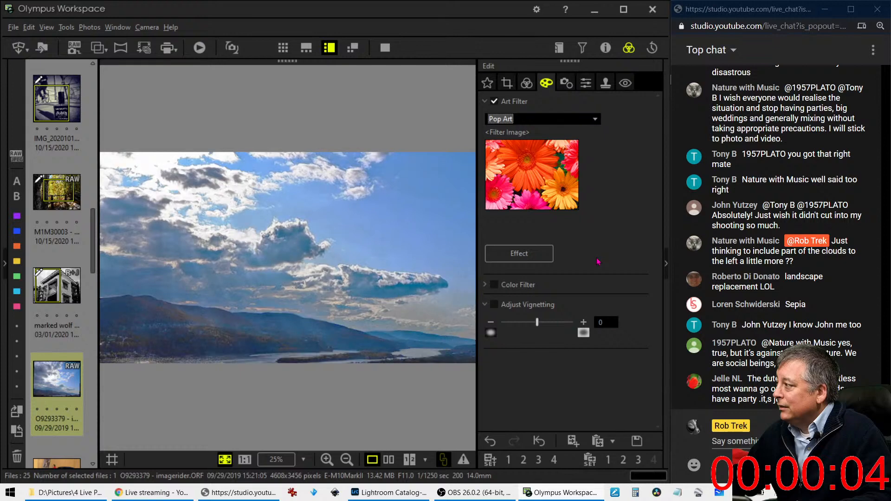
click(557, 119)
click(503, 133)
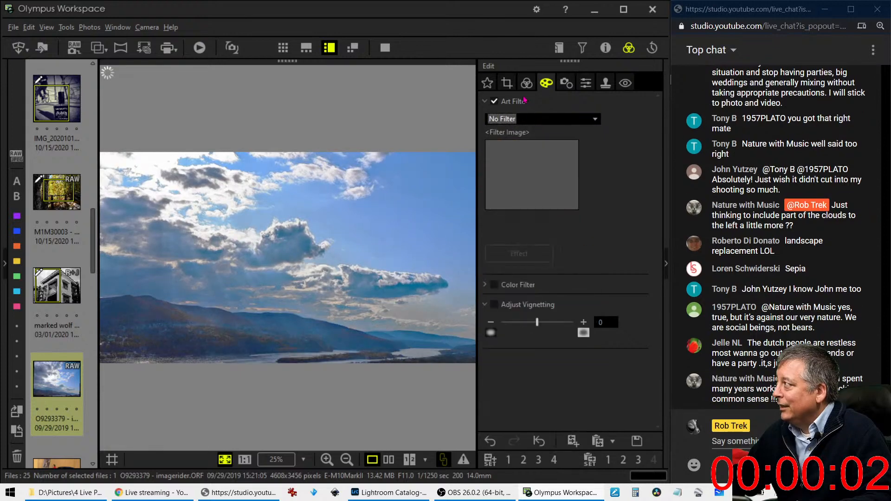
Step: Convert the landscape photo to black and white with the Monotone picture mode
click(526, 83)
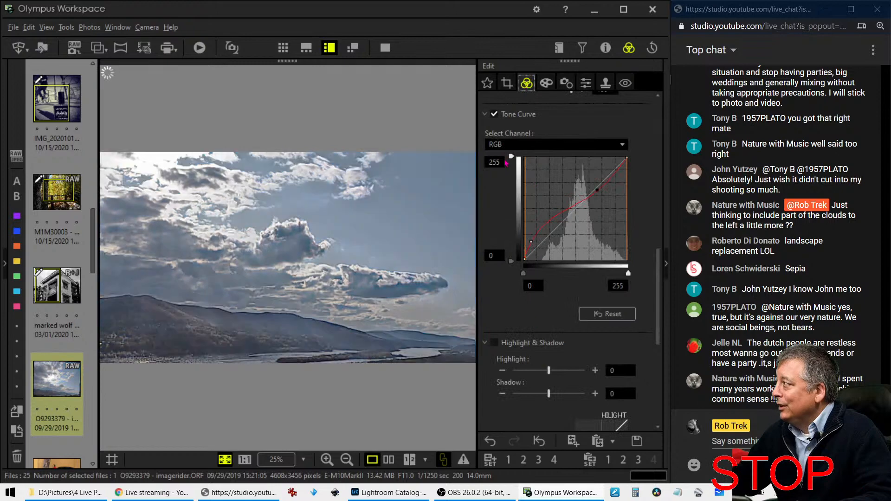
scroll(529, 260, up, 5)
click(534, 142)
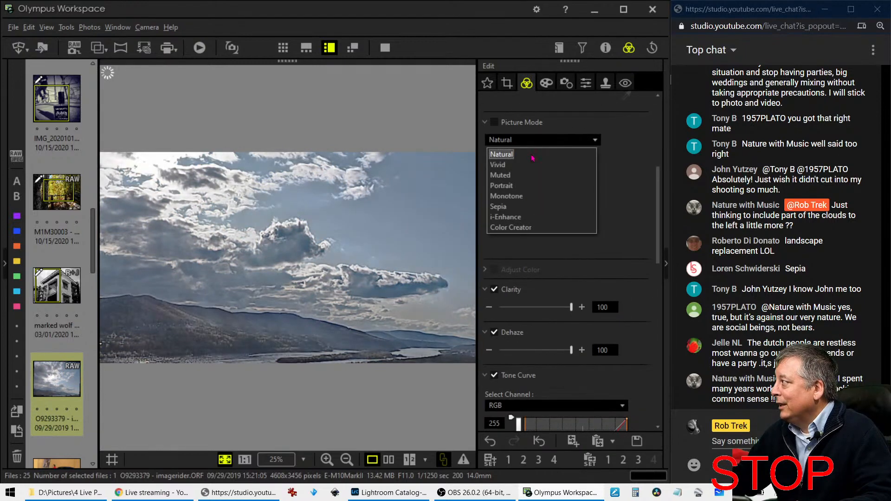
click(526, 196)
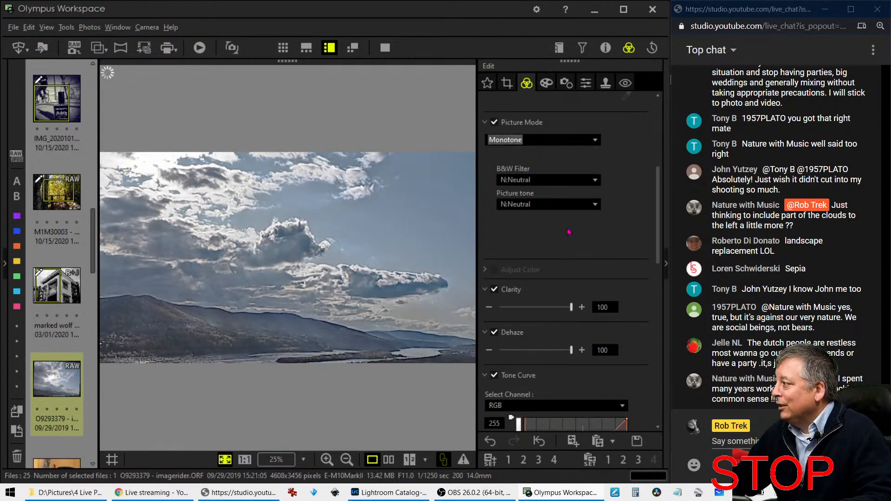
Step: Reshape the RGB tone curve for stronger contrast, raising the highlight point and moving the shadow point right, close to the diagonal
scroll(591, 319, down, 3)
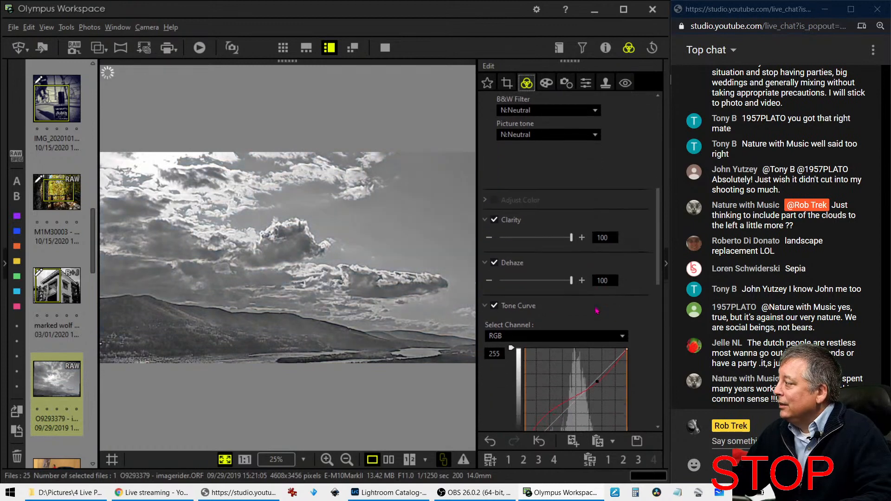
drag(594, 308, 591, 289)
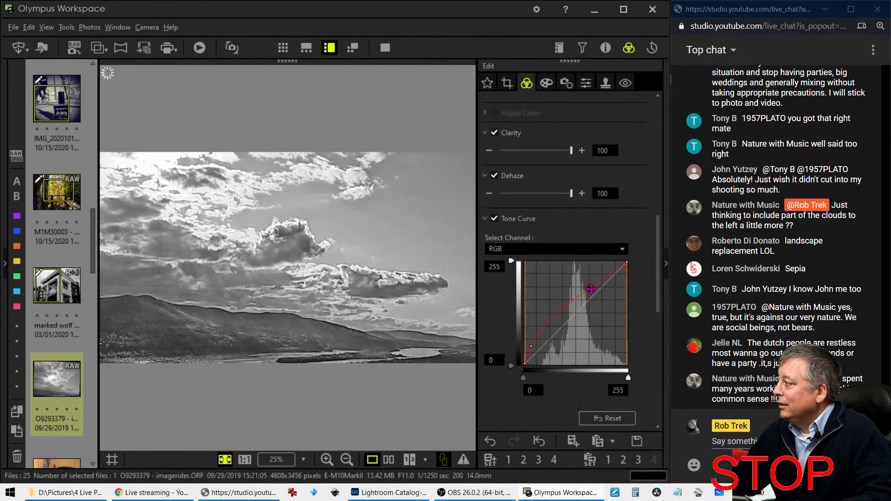
drag(532, 343, 553, 332)
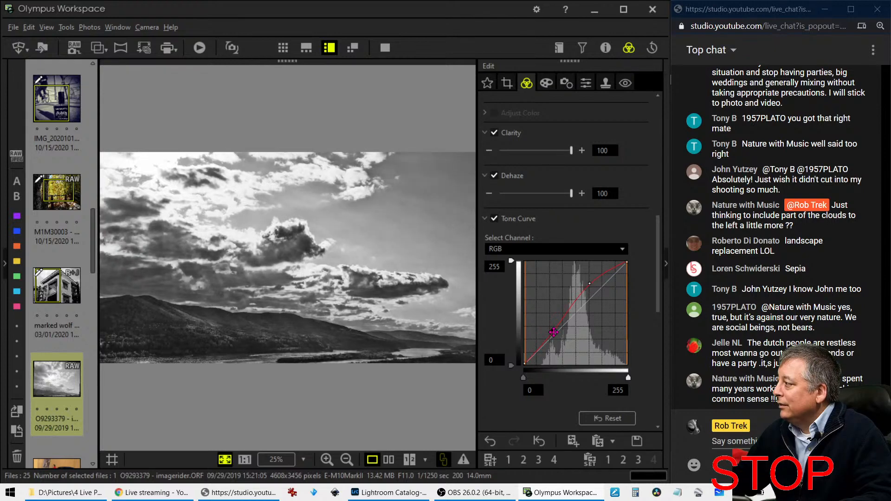
drag(589, 283, 587, 278)
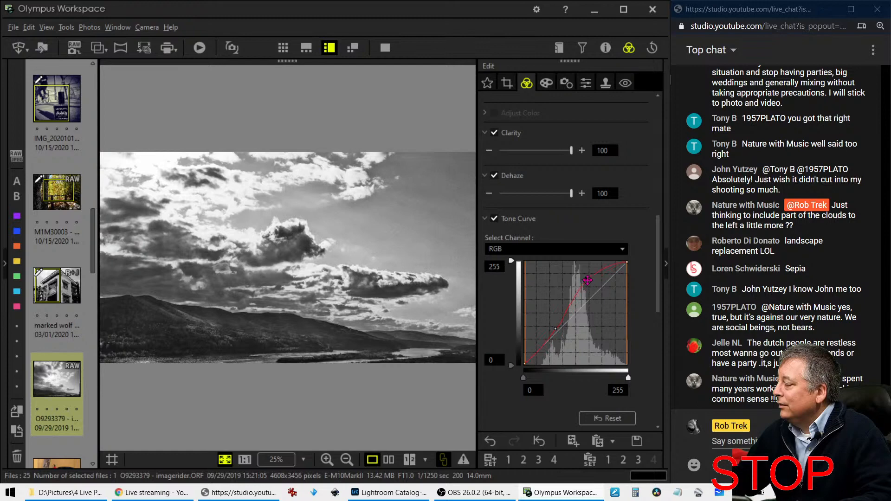
drag(557, 327, 561, 320)
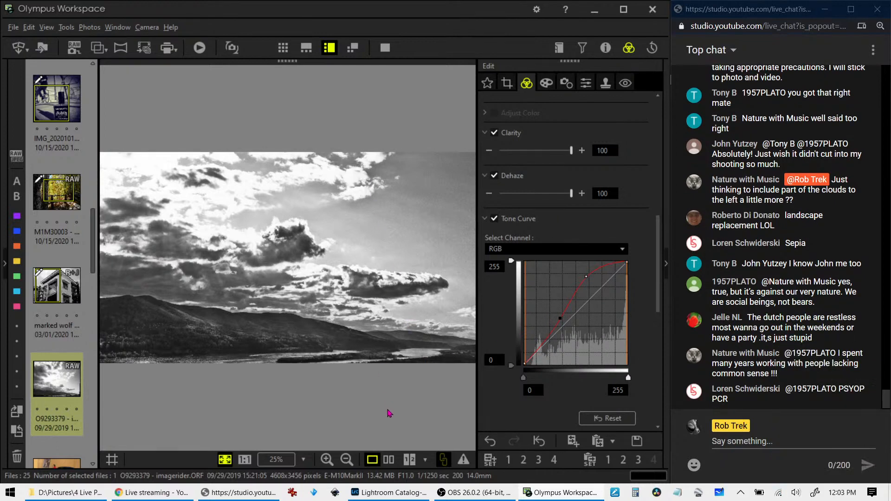
Step: Compare the edited landscape with its original side by side in full screen, and return to the single-image view
click(388, 459)
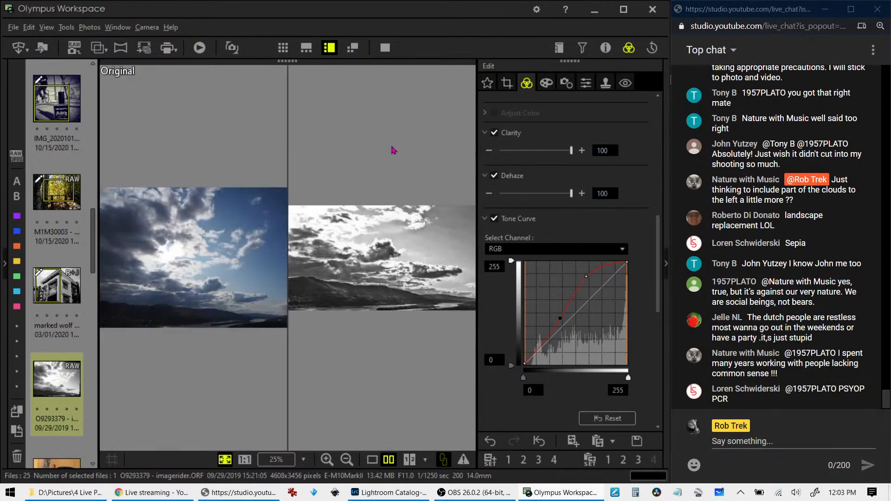
click(385, 48)
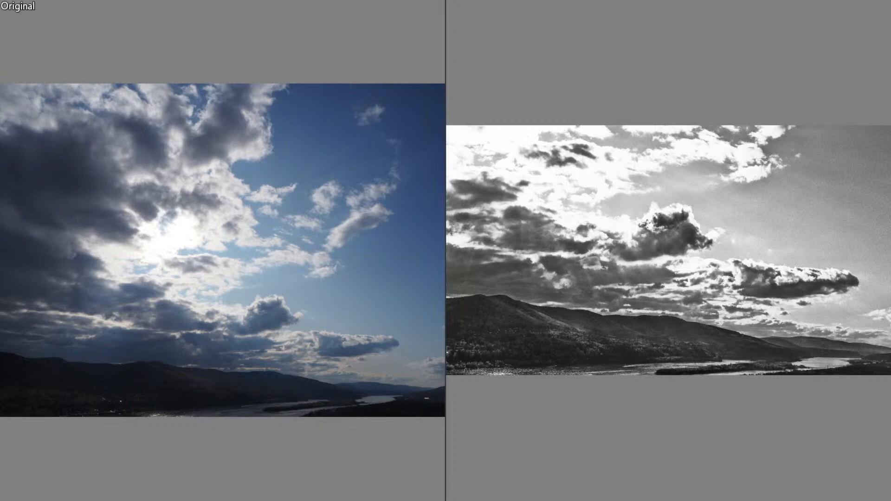
key(Escape)
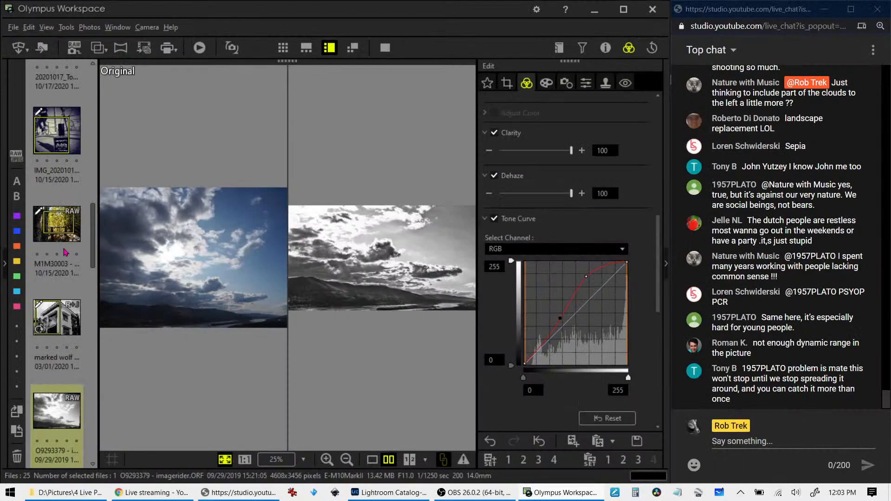
click(372, 461)
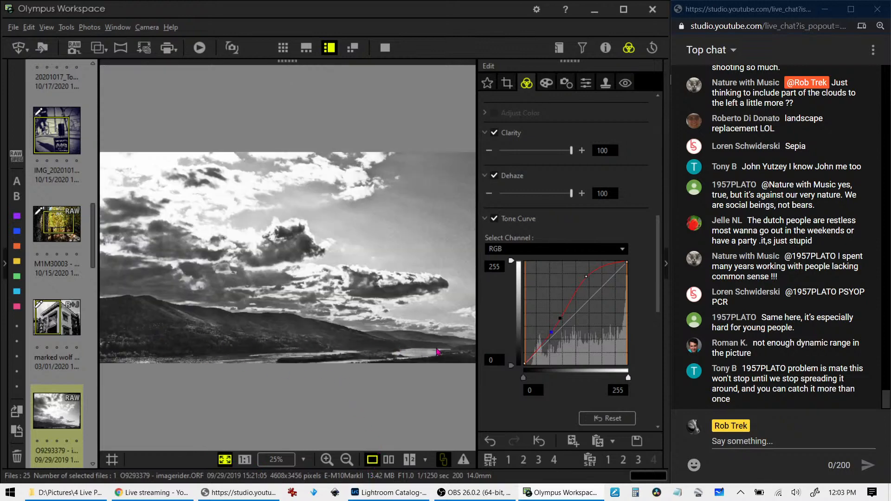
Step: Open the photo of the vintage blue car and inspect it in full screen
scroll(67, 397, down, 3)
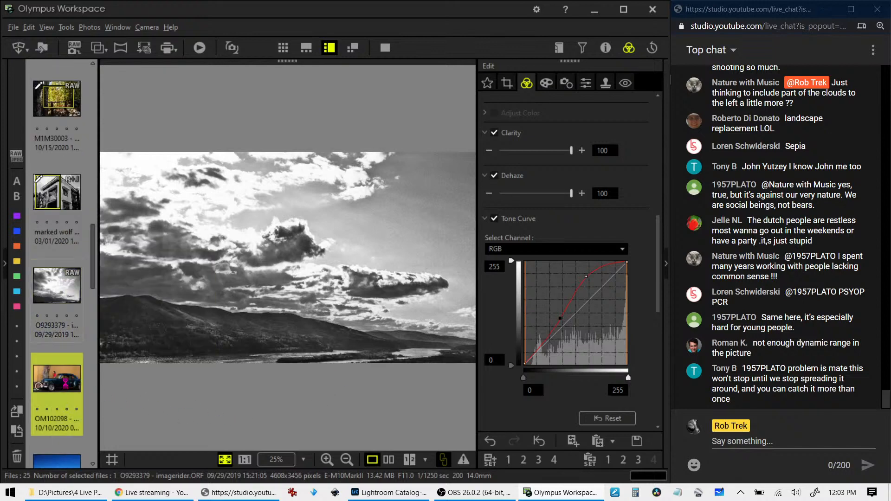
click(66, 384)
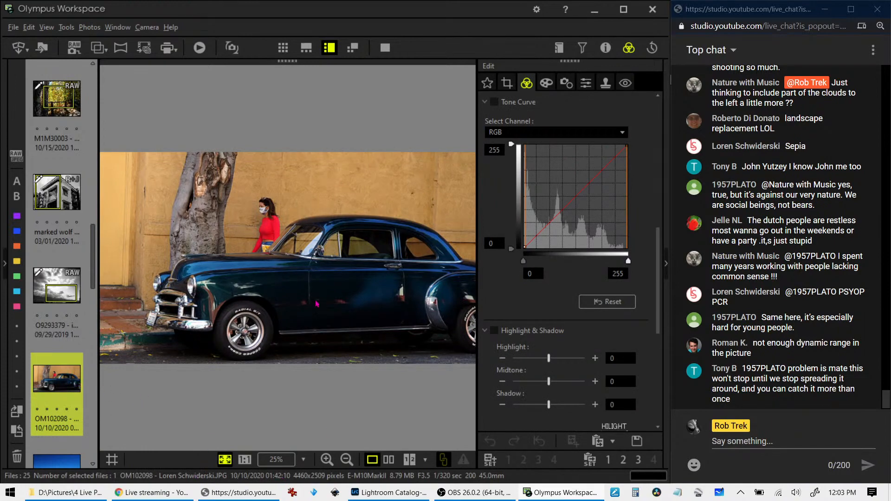
click(384, 48)
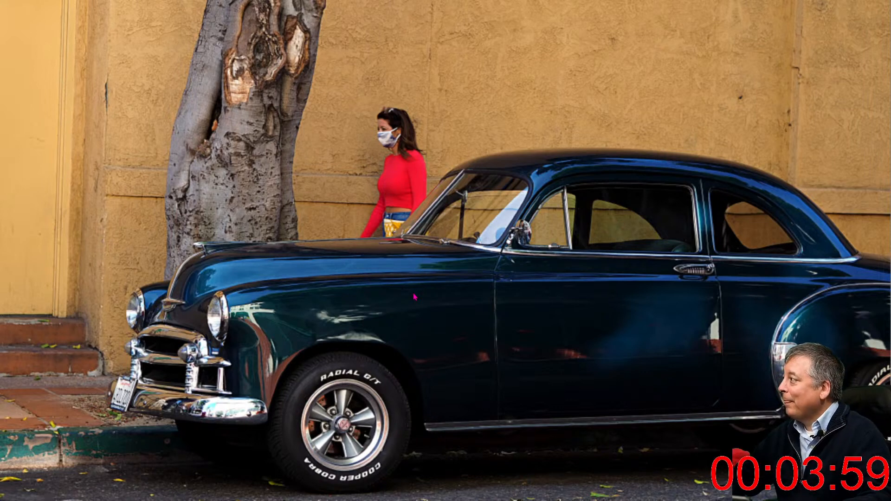
key(Escape)
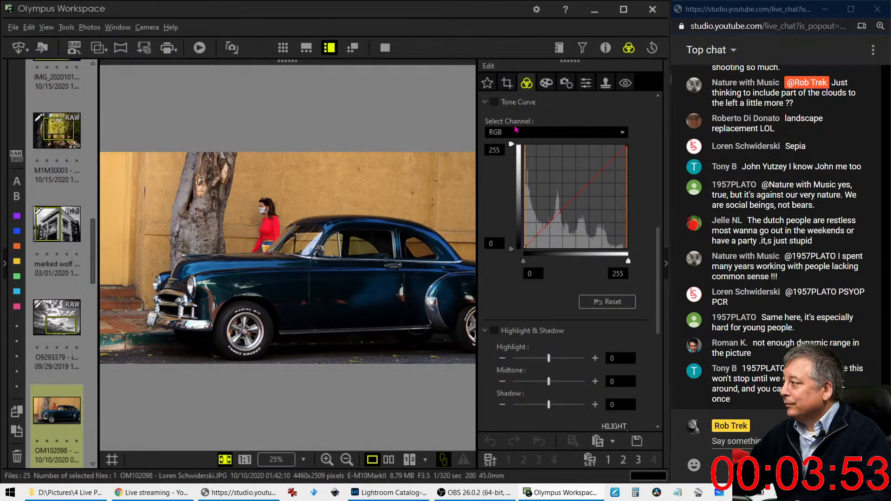
Step: Straighten the car photo by setting the crop's tilt adjustment to -0.6
click(507, 83)
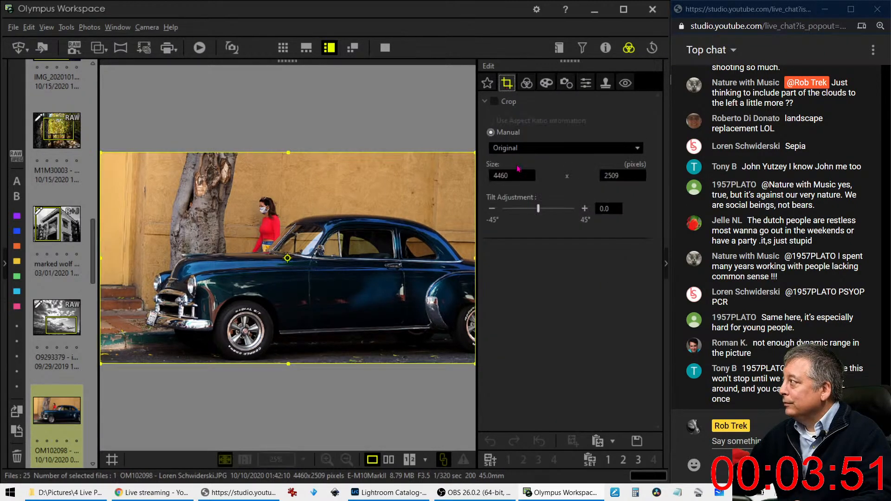
click(492, 209)
click(495, 210)
click(495, 210)
click(494, 210)
click(494, 210)
click(495, 210)
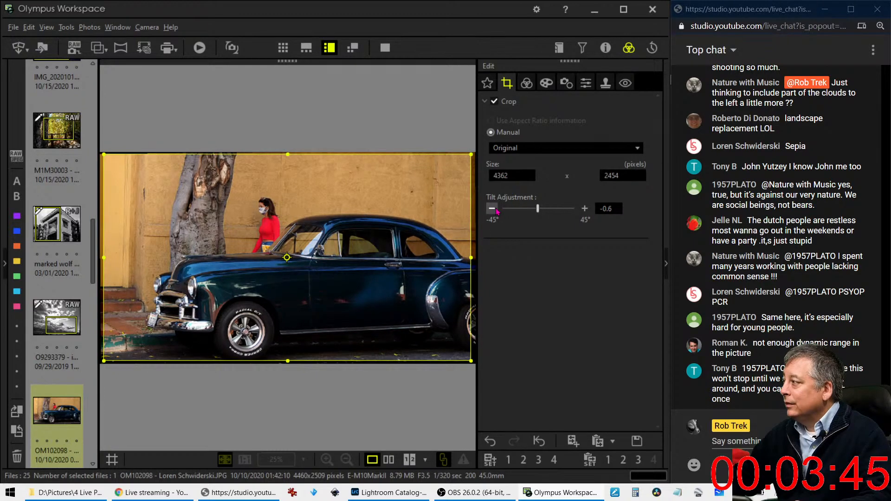
Step: Set the car photo's crop ratio to 1:1 (6:6), shrink the frame to about 2308 pixels square and place it over the car's front
click(527, 150)
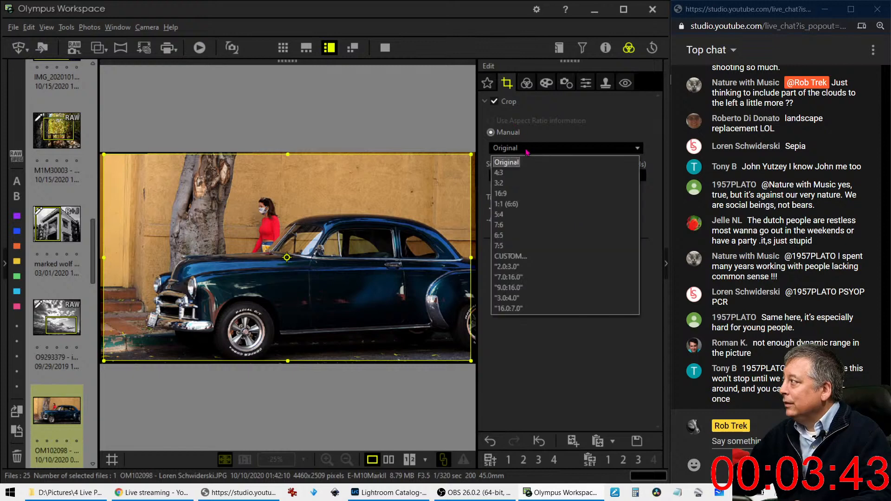
click(506, 204)
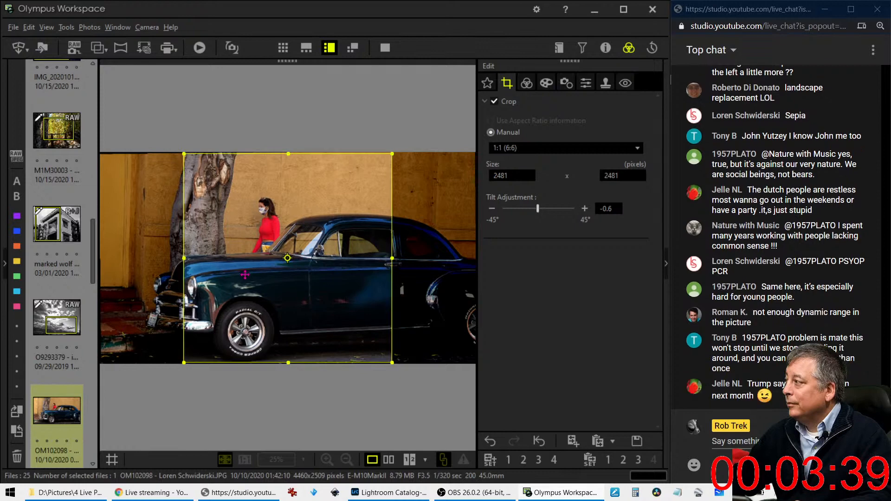
drag(288, 153, 288, 168)
drag(301, 234, 269, 225)
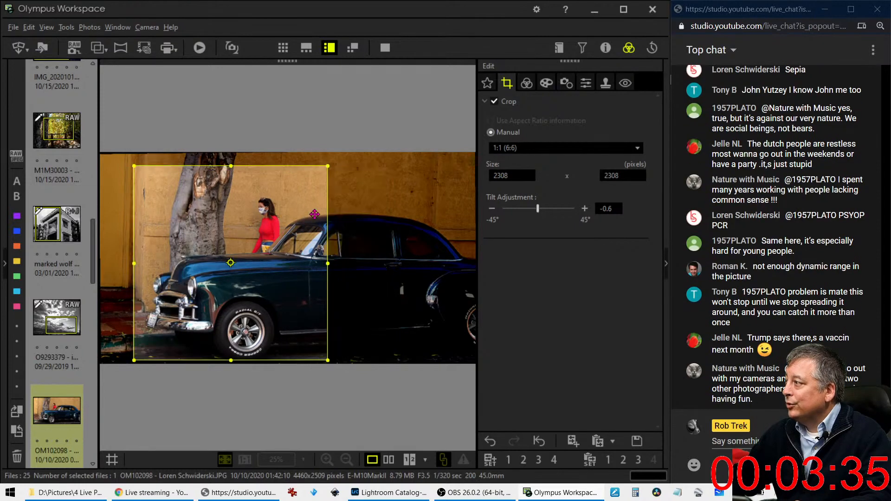
Step: Set the crop's tilt adjustment to -2.0 and preview the cropped photo
drag(538, 209, 536, 211)
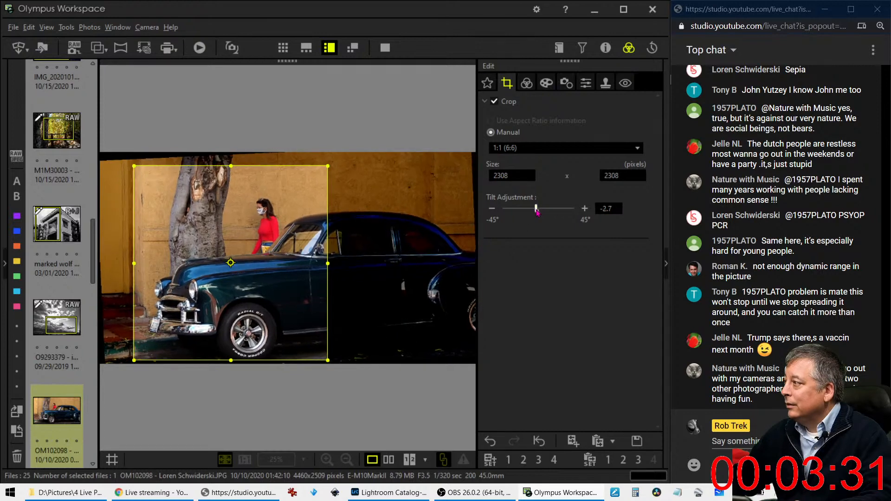
click(585, 210)
click(584, 211)
click(584, 210)
click(585, 210)
click(584, 210)
click(584, 210)
click(584, 210)
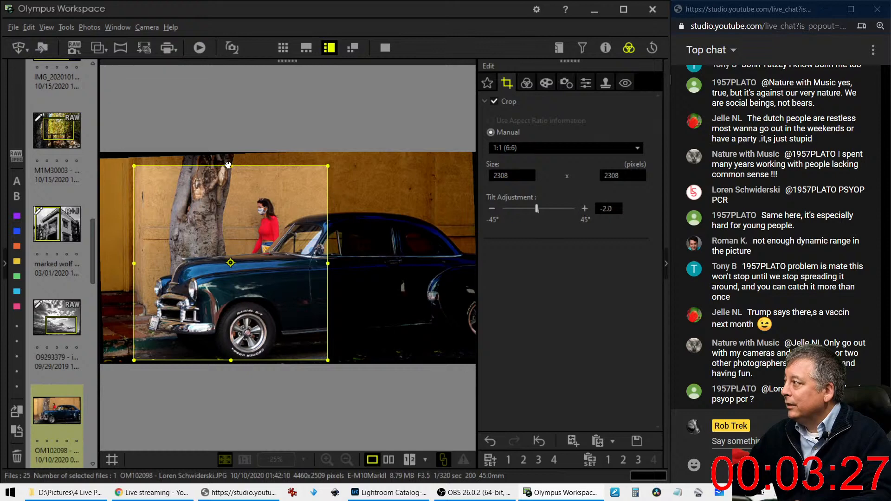
click(526, 82)
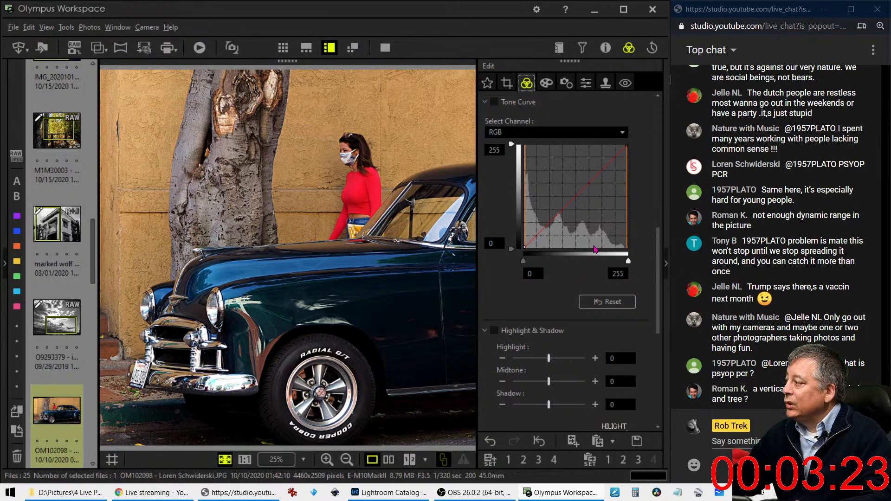
Step: Shift the square crop further toward the wall and steps ahead of the car and reduce it to about 2287 pixels square
click(506, 83)
drag(304, 278, 276, 276)
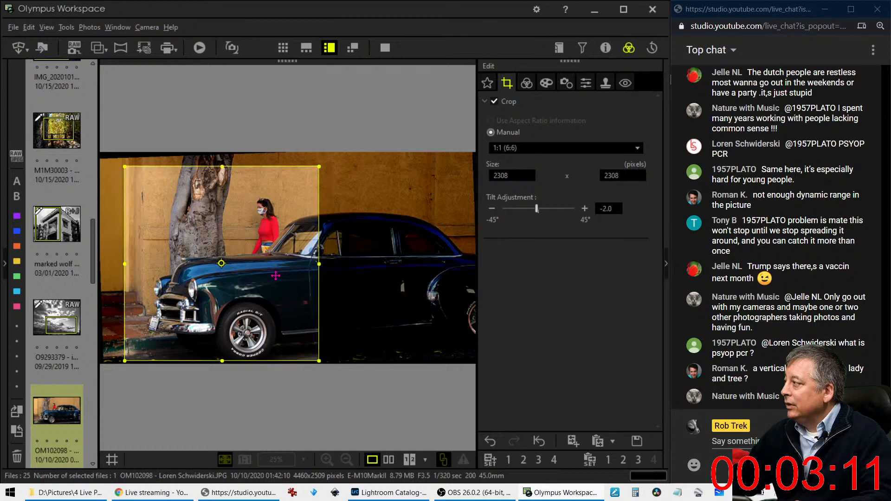
click(526, 83)
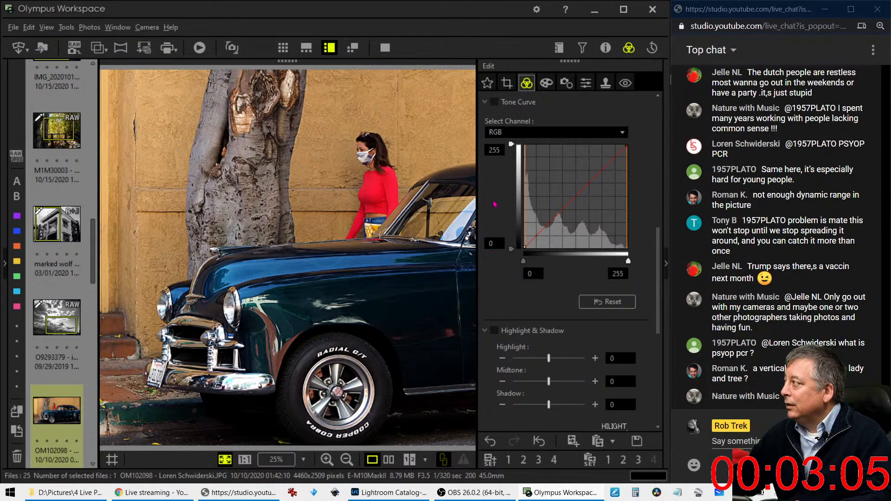
click(506, 83)
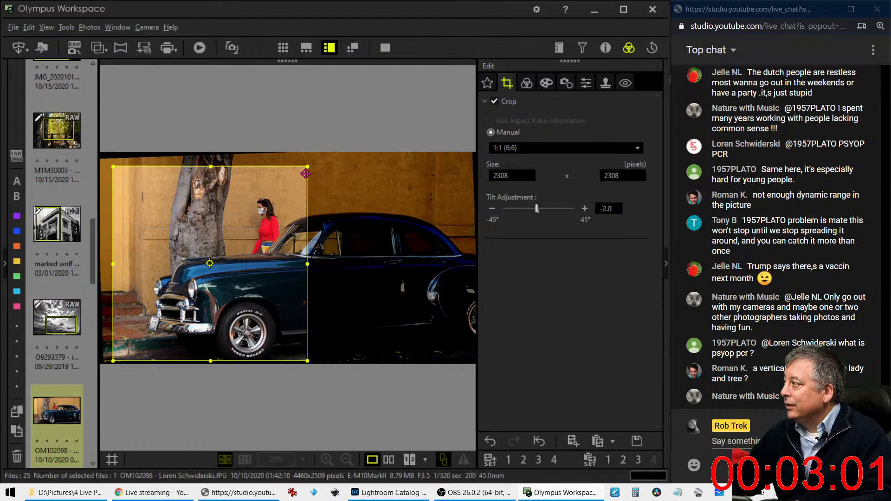
mouse_move(309, 170)
mouse_down()
mouse_move(343, 166)
mouse_move(305, 168)
mouse_up()
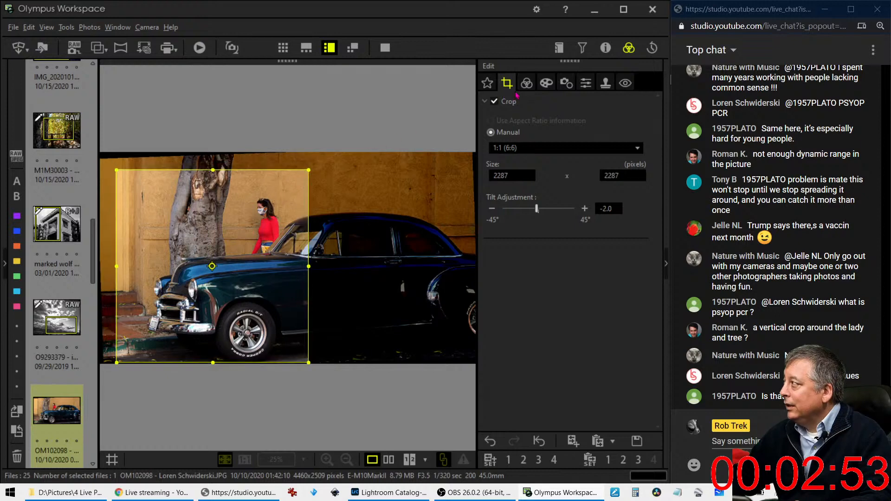
Step: Add a shadow point and a midtone point to the RGB tone curve, keeping both close to the diagonal
click(526, 83)
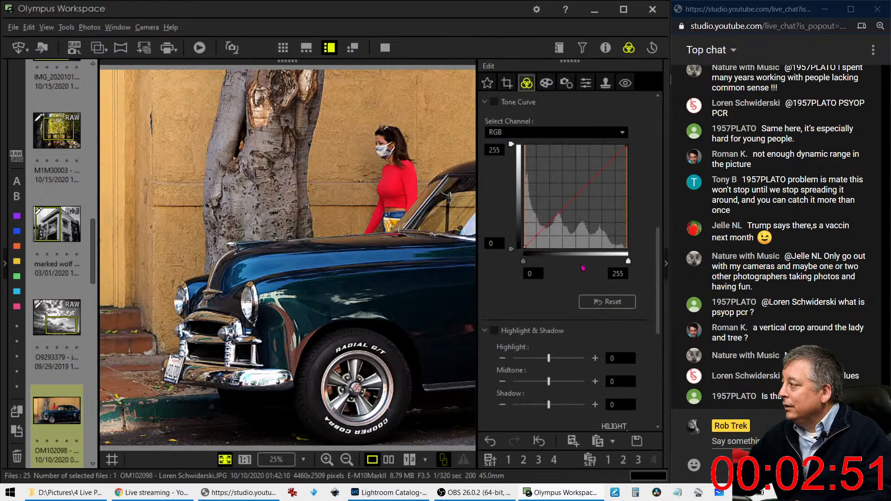
scroll(583, 281, down, 3)
scroll(583, 281, up, 2)
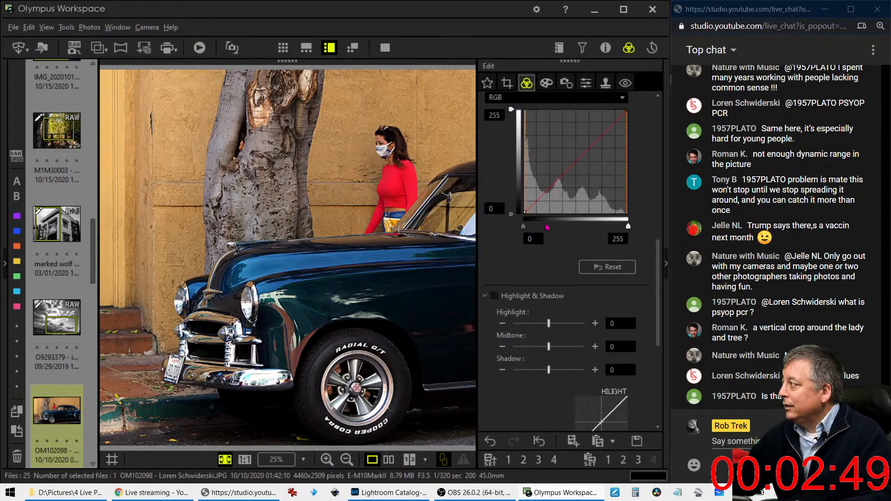
click(531, 208)
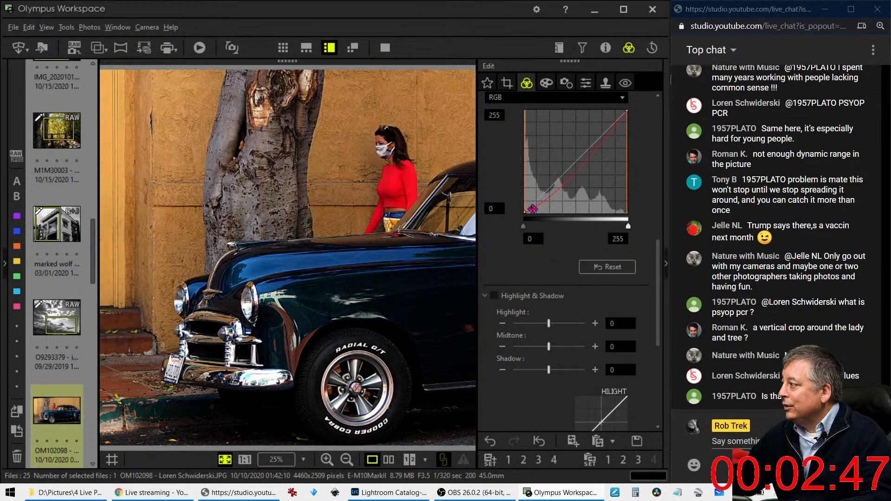
drag(560, 186, 568, 172)
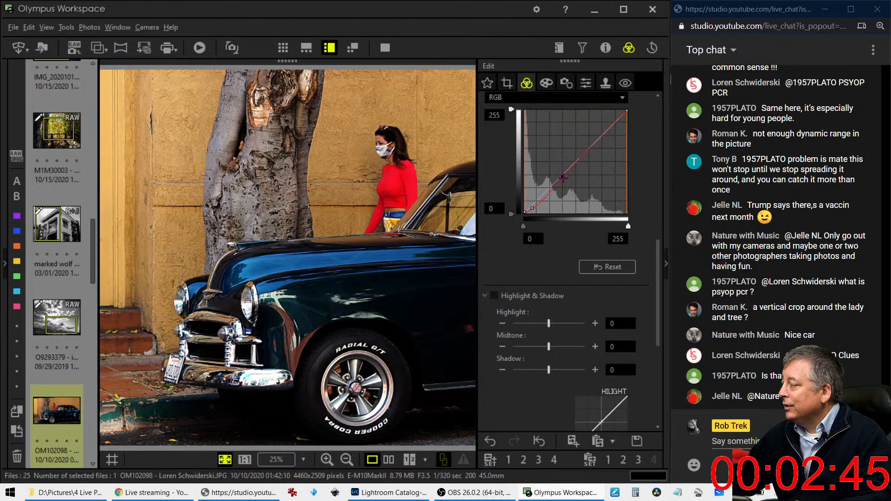
drag(532, 208, 528, 208)
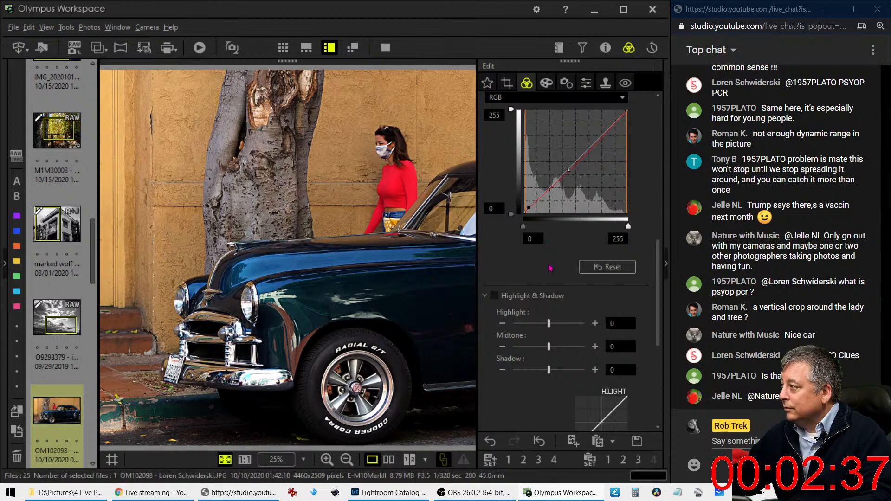
Step: Lower the saturation of red, color 2, to -2 in the color adjustment
click(546, 83)
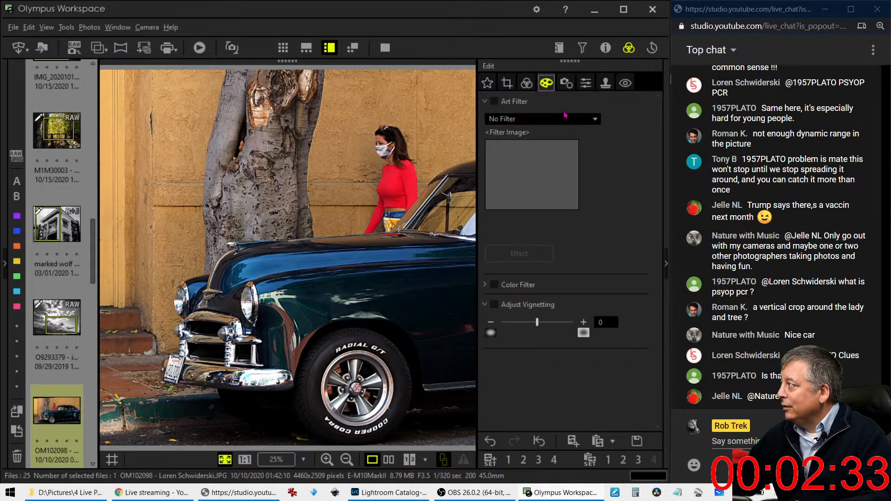
click(530, 85)
scroll(497, 249, up, 8)
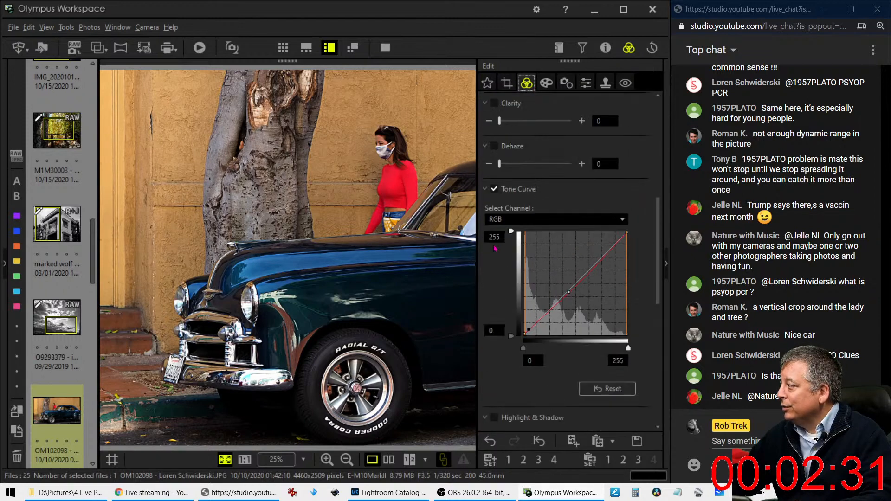
scroll(496, 249, down, 3)
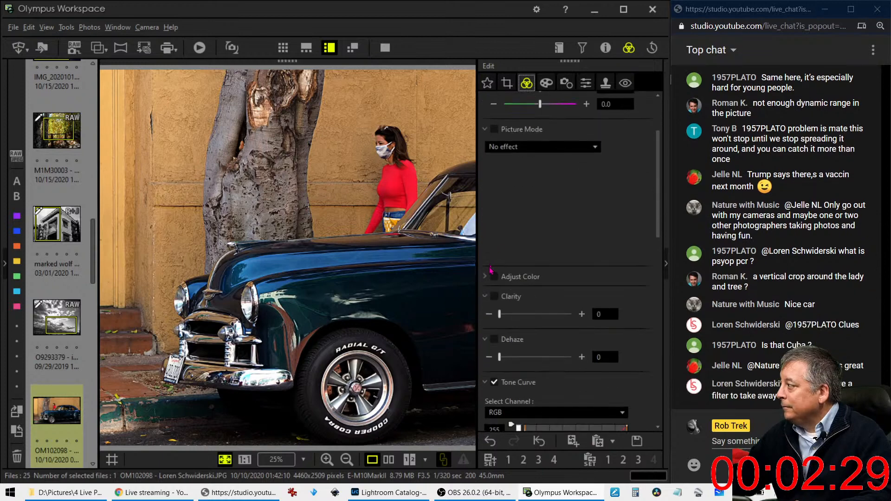
scroll(487, 279, down, 5)
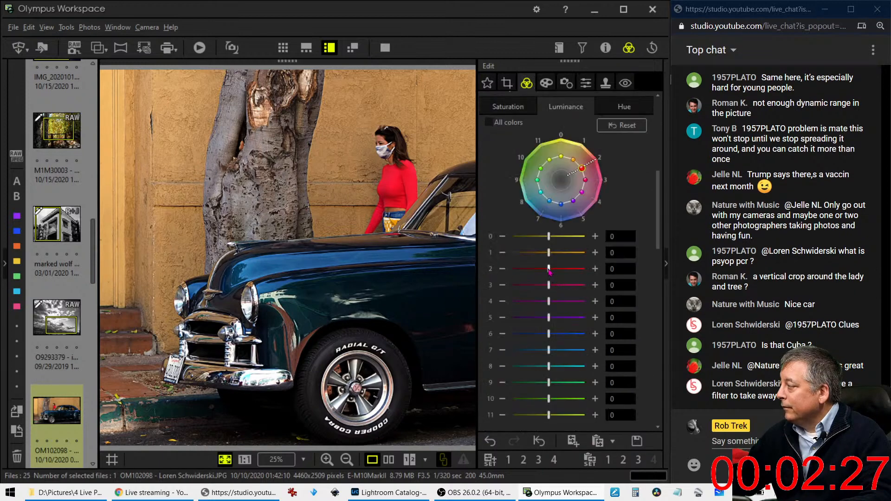
click(510, 109)
drag(549, 269, 537, 272)
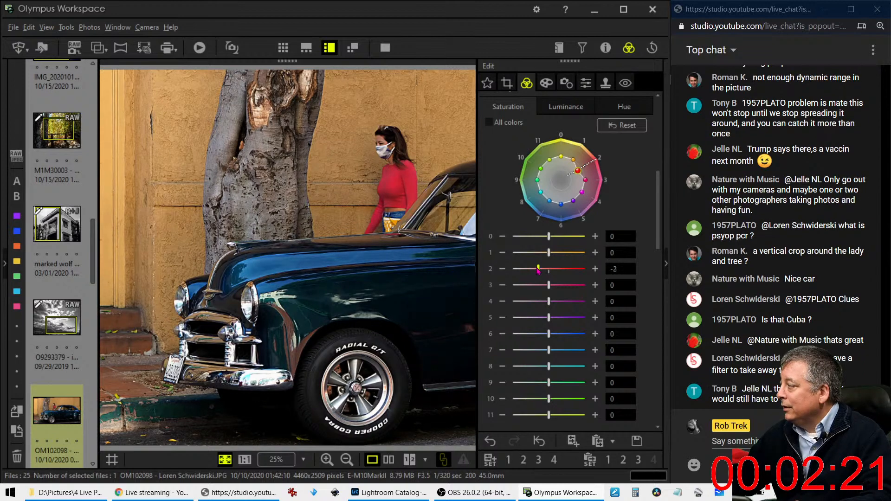
Step: Raise the saturation of the yellow-orange tones, setting color 0 to 2 and color 1 to 3
drag(549, 255, 585, 253)
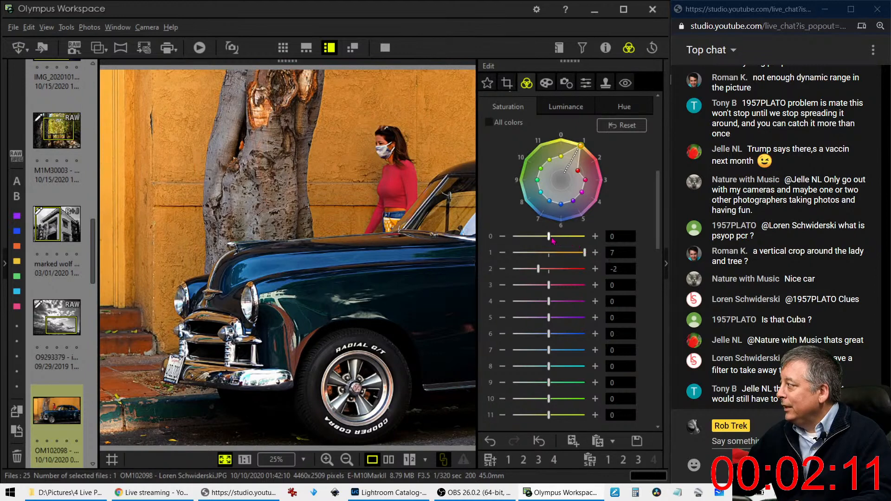
drag(584, 253, 558, 237)
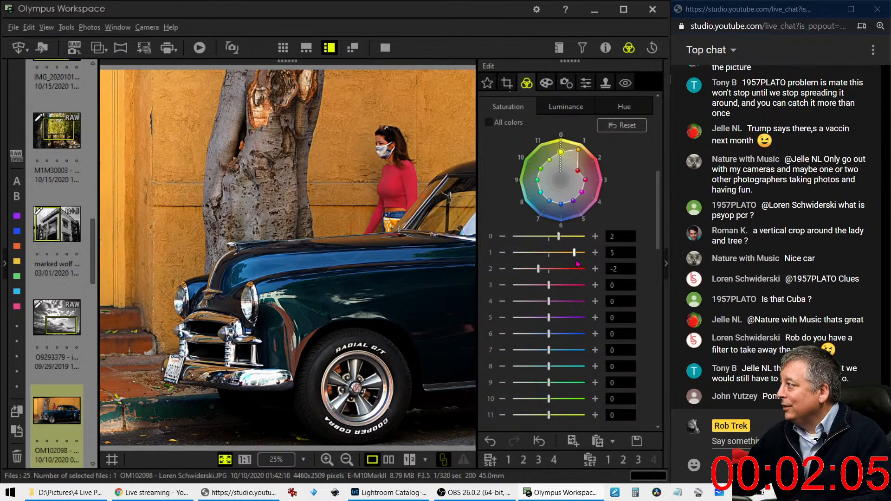
drag(575, 253, 567, 255)
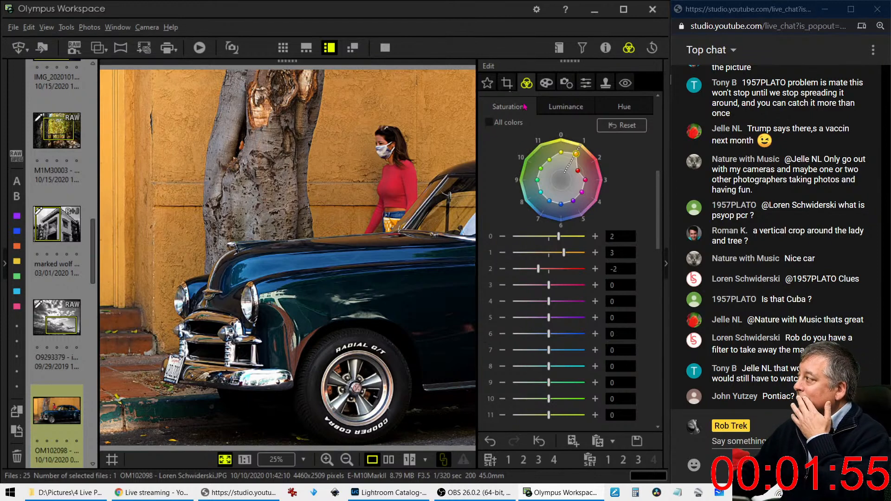
Step: Change the crop ratio to 9.0:16.0, flip the frame to landscape orientation and preview the result
click(506, 83)
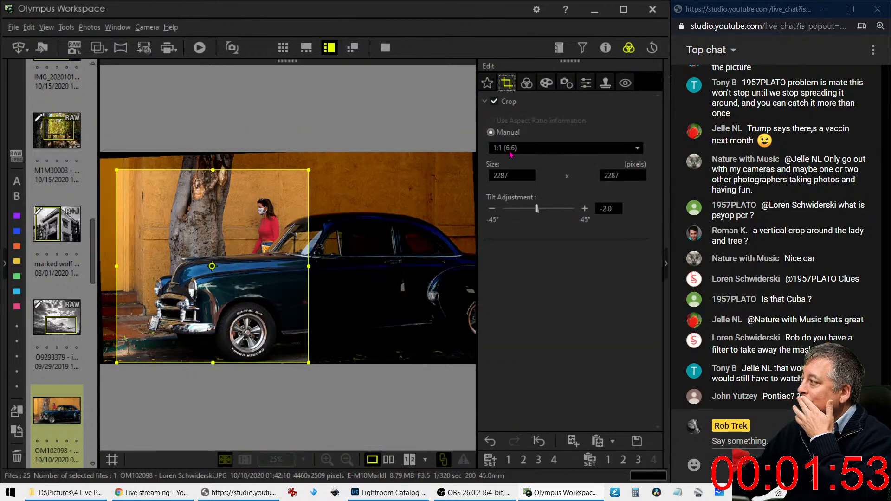
click(541, 148)
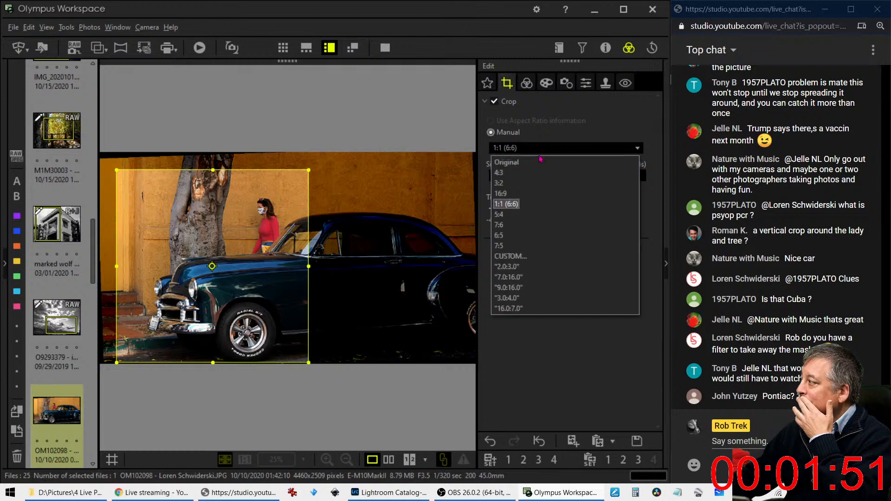
click(526, 288)
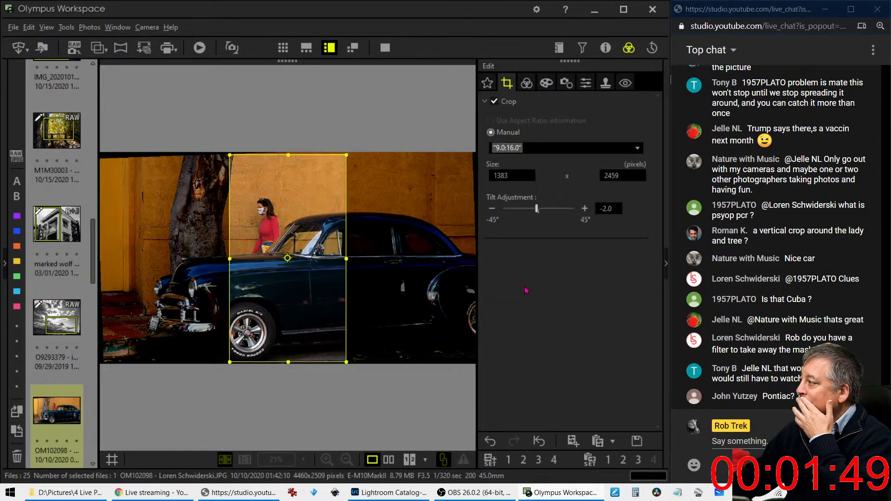
click(288, 258)
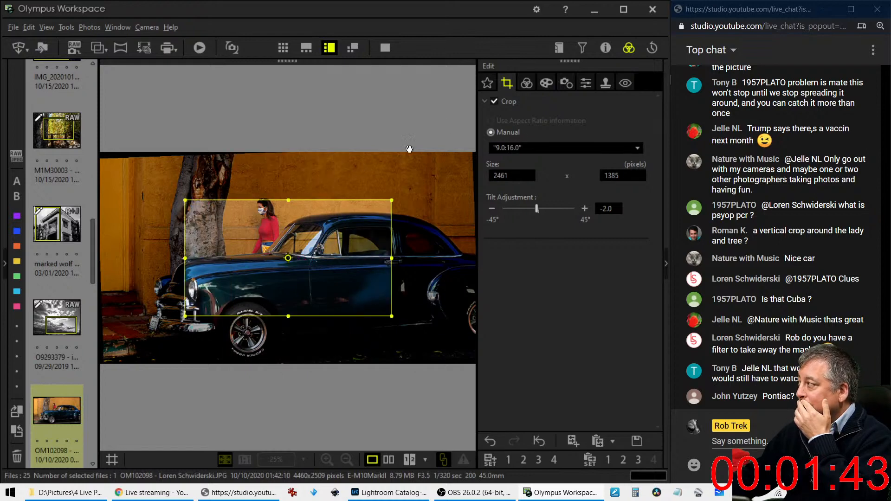
click(526, 83)
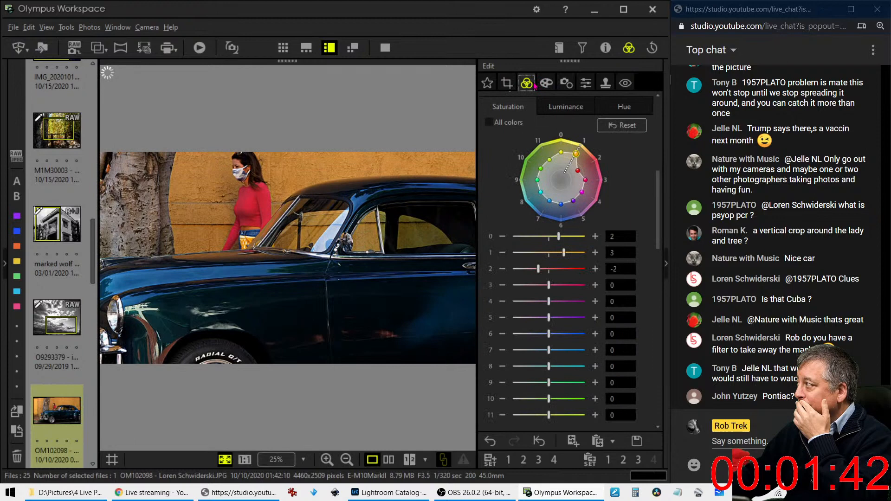
Step: Reposition and enlarge the landscape crop to about 3585 x 2017 pixels around the woman and the car's front, and inspect the result up close
click(507, 83)
drag(374, 226, 293, 211)
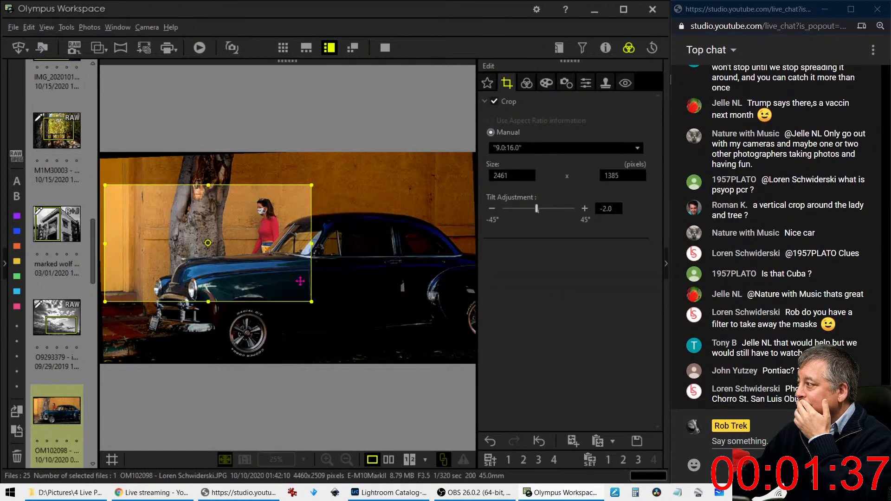
drag(312, 302, 359, 353)
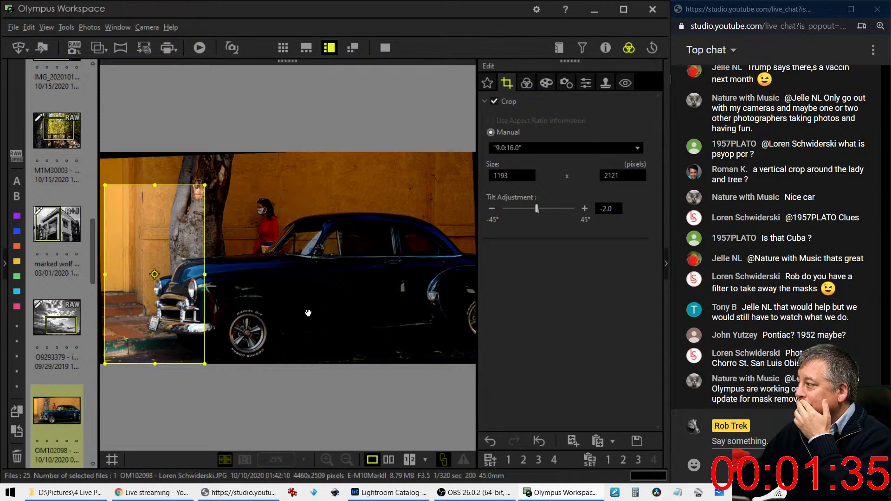
click(155, 274)
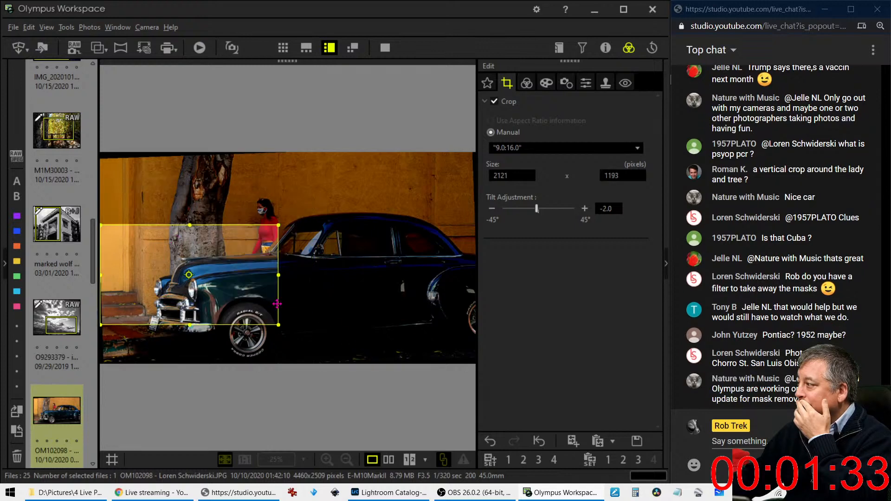
drag(277, 304, 343, 304)
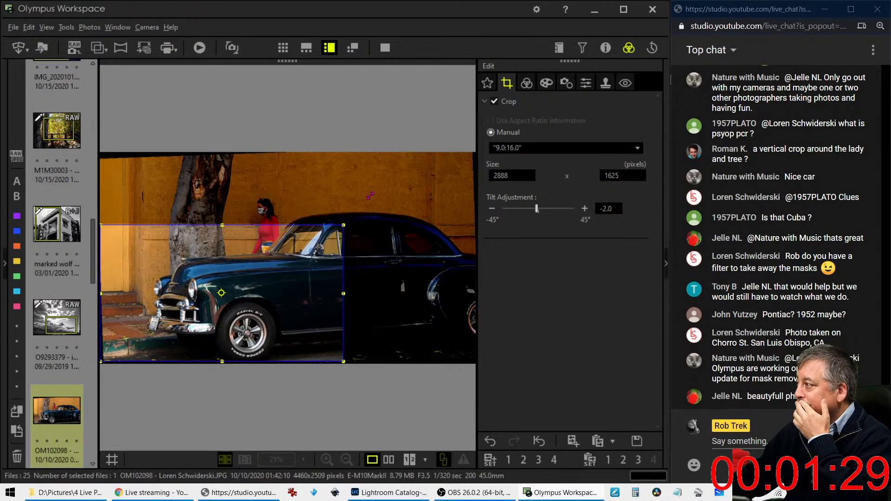
drag(271, 261, 278, 255)
drag(350, 218, 410, 185)
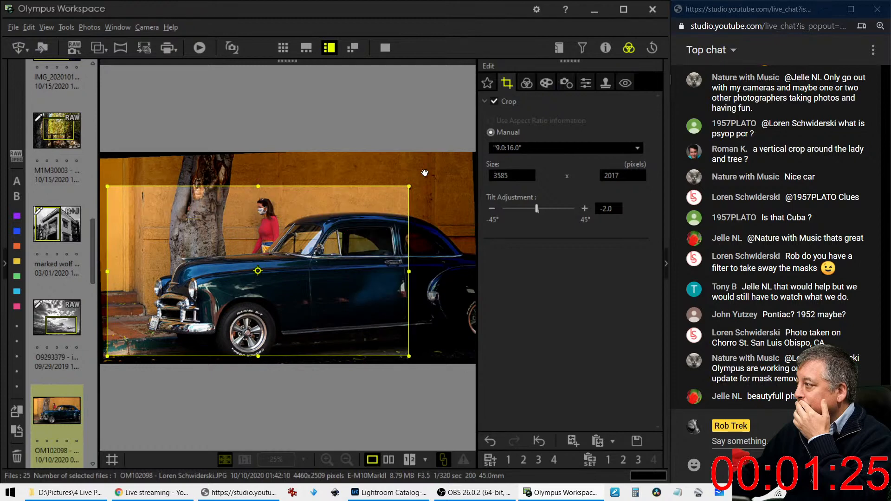
click(526, 84)
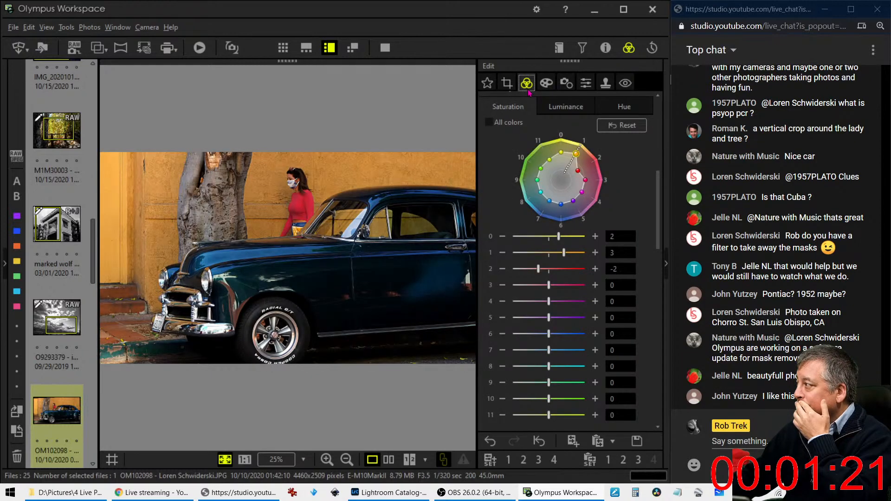
click(468, 238)
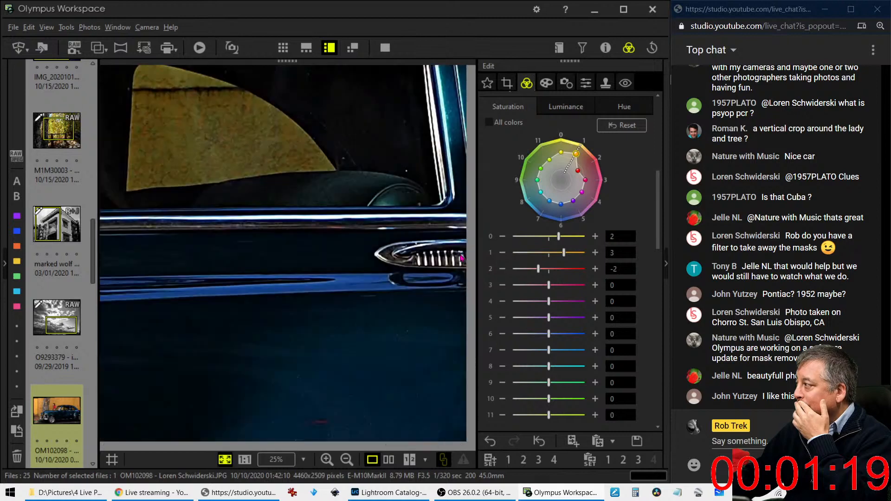
Step: Enlarge the landscape crop to about 4194 x 2356 pixels so it takes in most of the car, and preview it
click(459, 256)
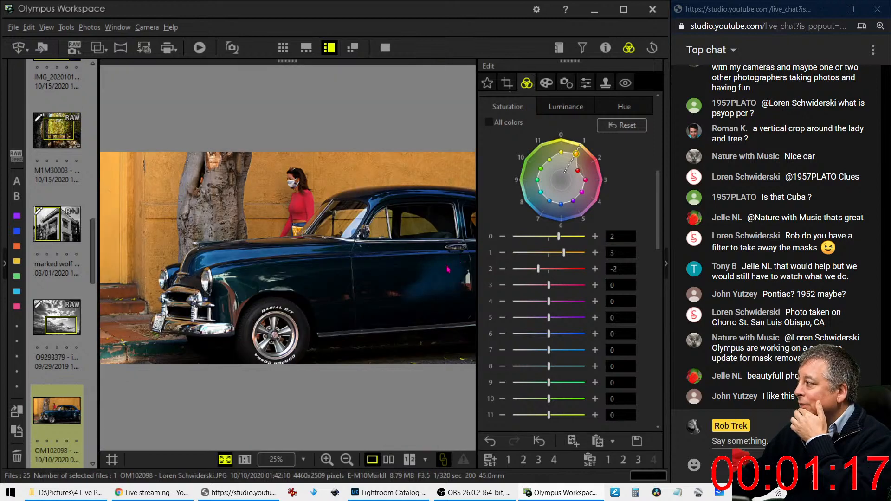
click(507, 83)
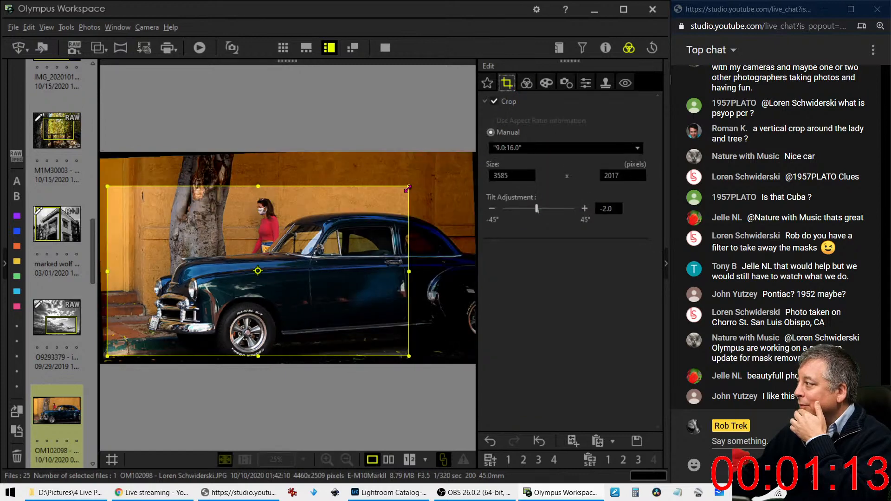
drag(419, 219, 341, 276)
double_click(168, 248)
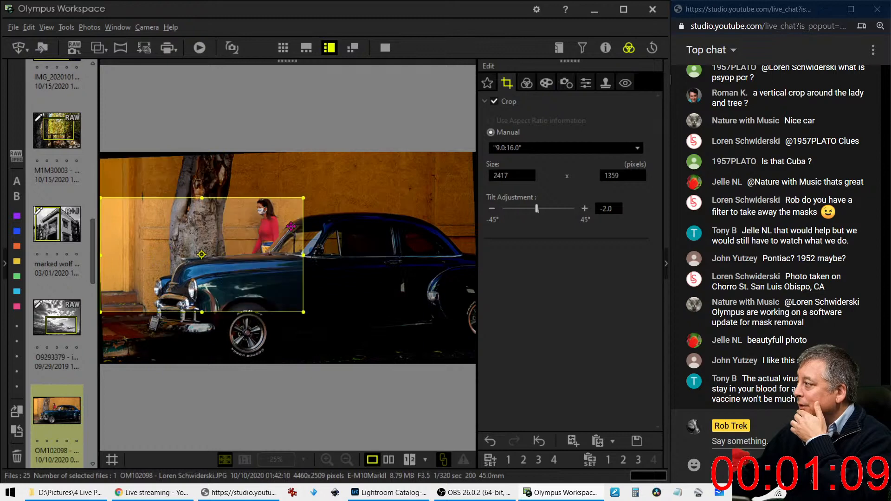
drag(303, 198, 380, 175)
drag(372, 312, 432, 372)
drag(397, 322, 427, 318)
click(525, 84)
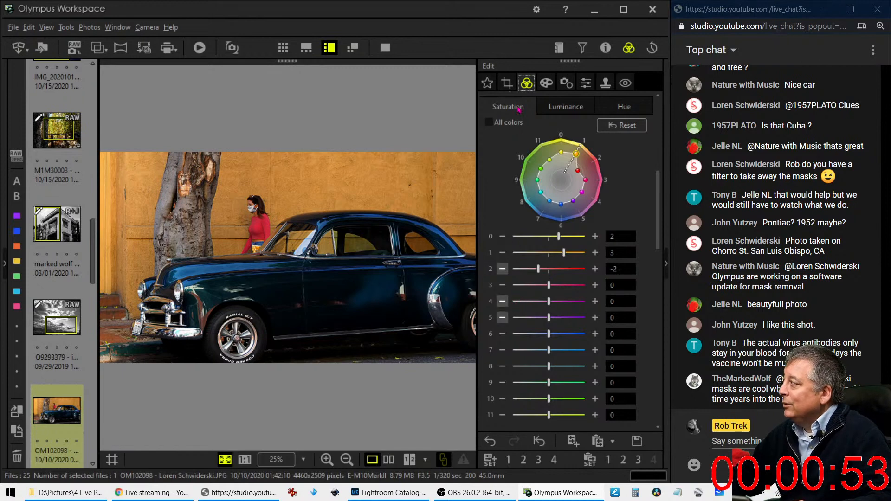
Step: Change the crop ratio to 1:1 (6:6), frame about 2178 x 2178 pixels around the tree, woman and car's front, and preview it
click(510, 87)
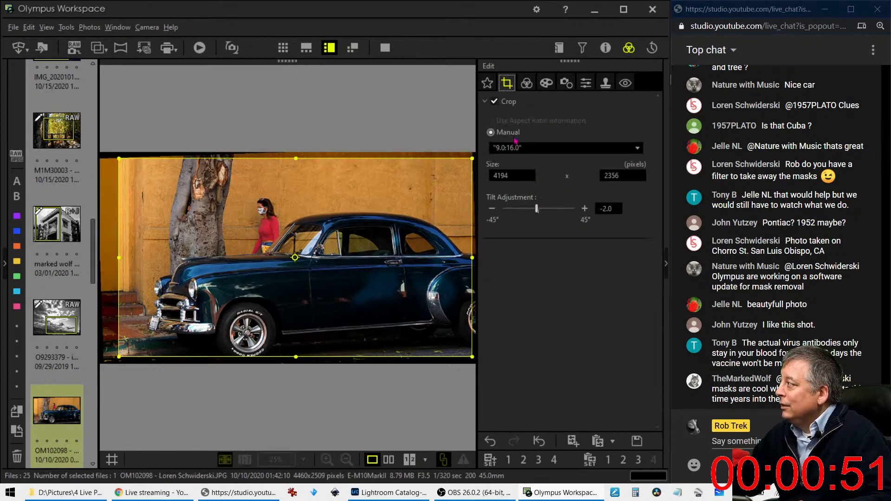
click(523, 148)
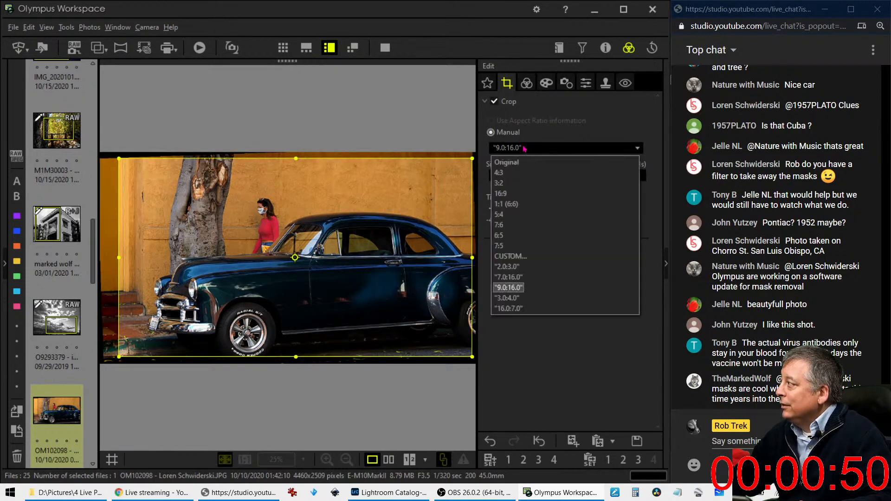
click(506, 204)
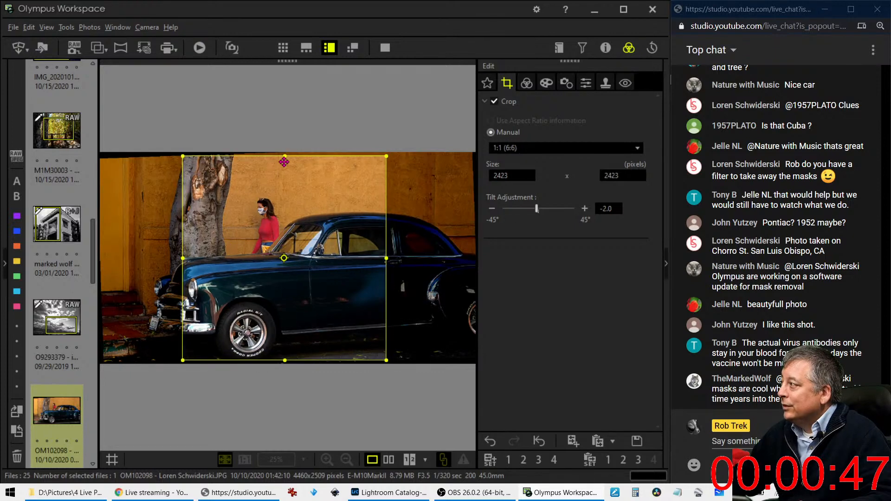
drag(285, 156, 188, 224)
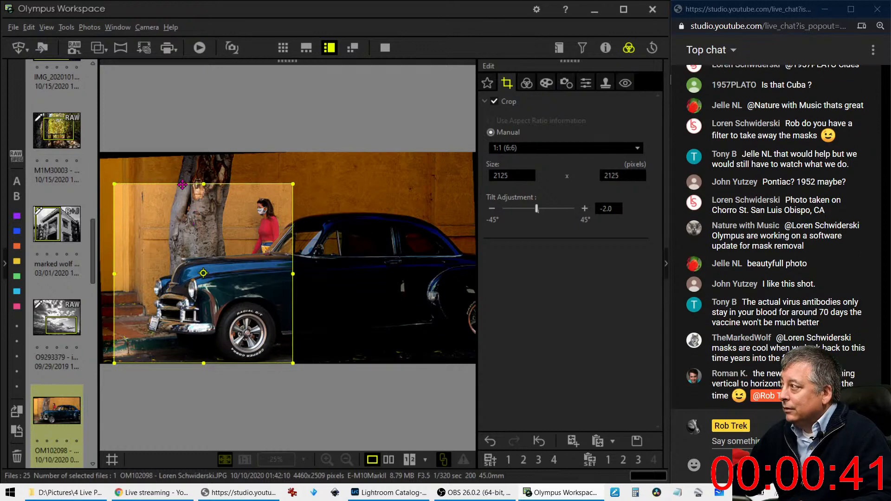
mouse_move(203, 180)
mouse_down()
mouse_move(204, 199)
mouse_move(204, 175)
mouse_up()
drag(200, 205, 202, 216)
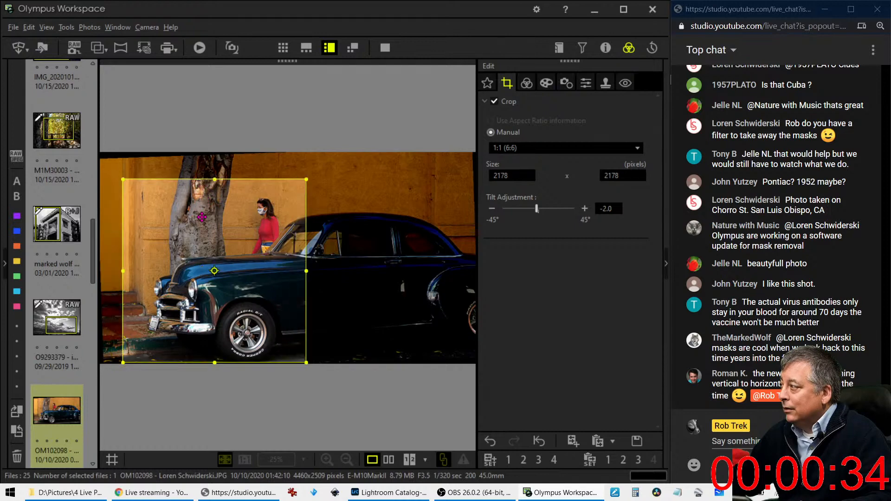
click(526, 82)
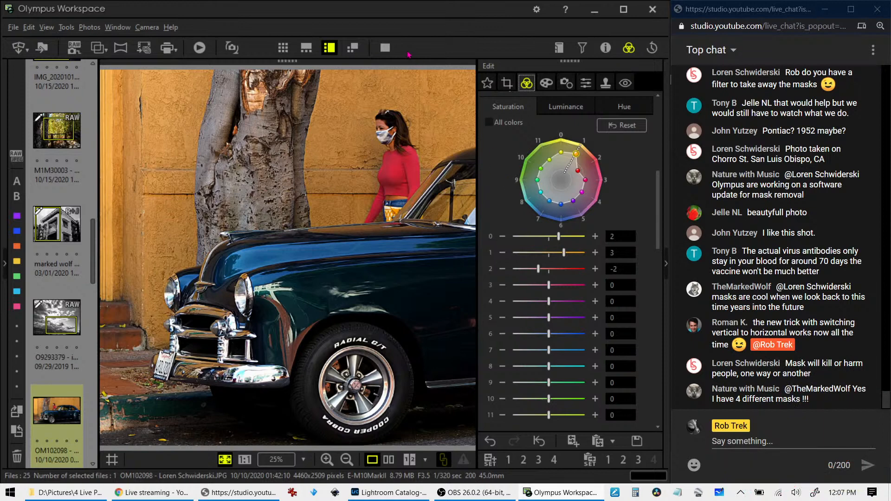
Step: Compare the square-cropped car photo with the original side by side in full screen
click(389, 460)
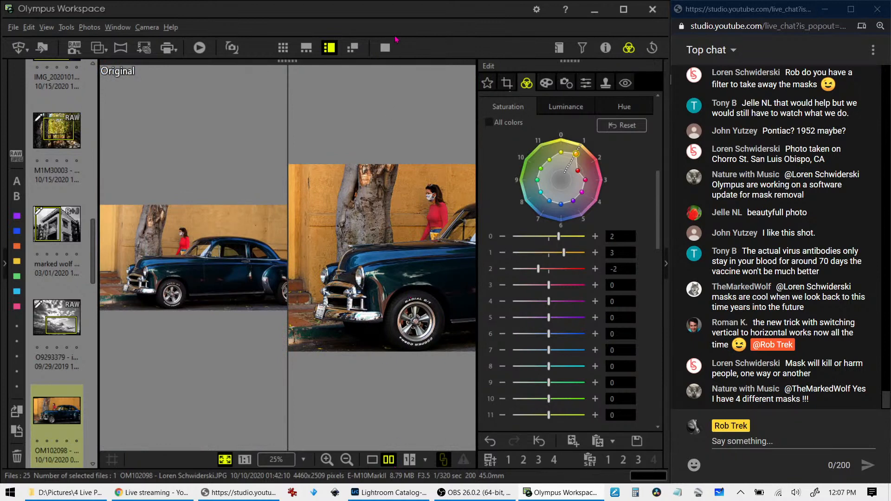
click(383, 50)
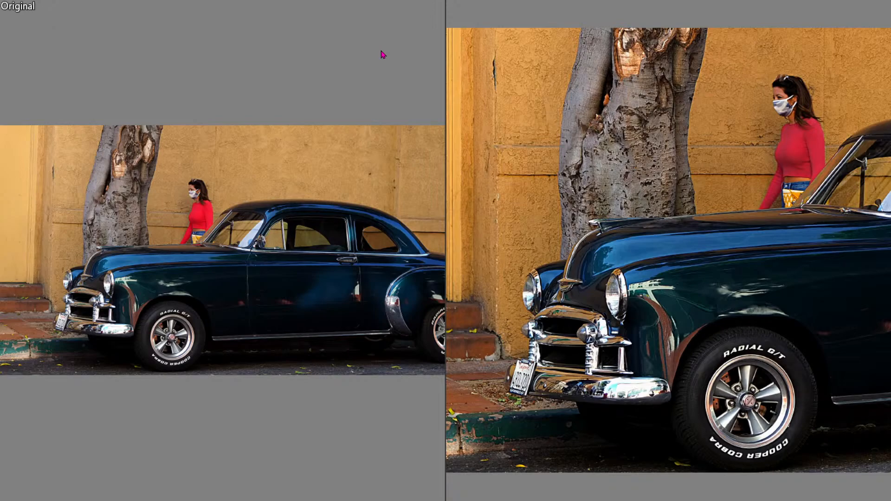
key(Escape)
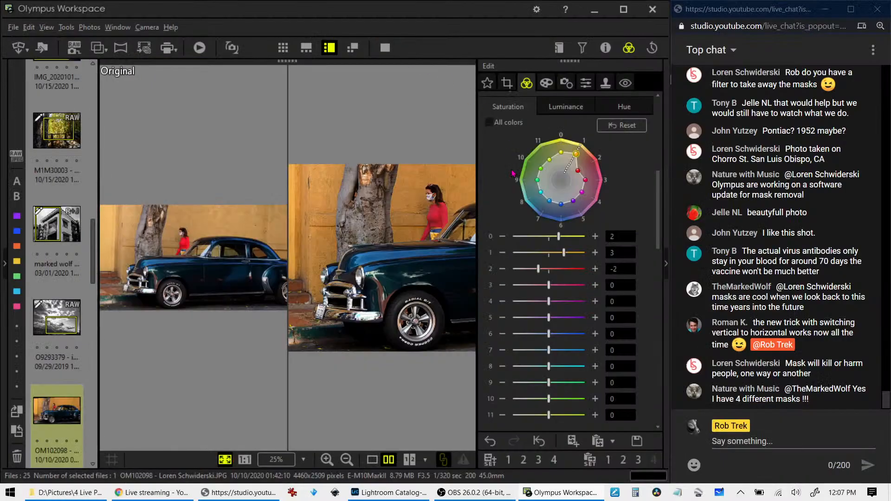
Step: Set the saturation of red, color 2, to -1 and check the car photo against the original in full screen
drag(537, 268, 543, 269)
click(387, 46)
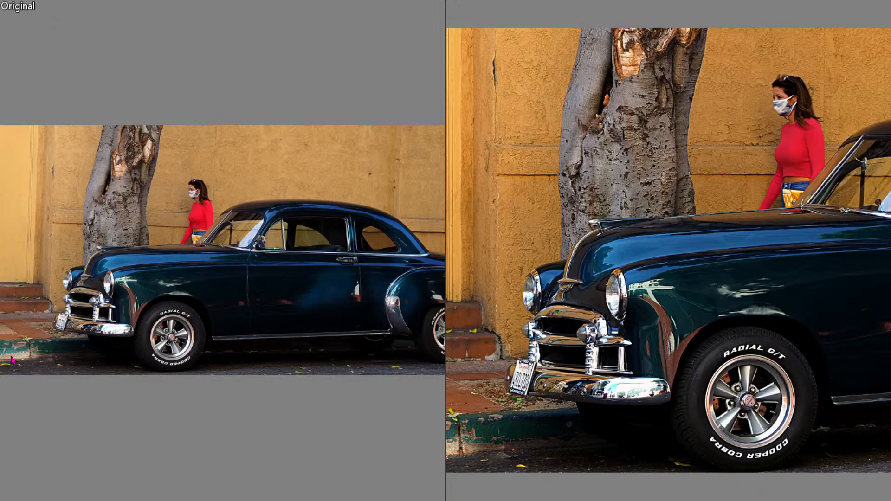
key(Escape)
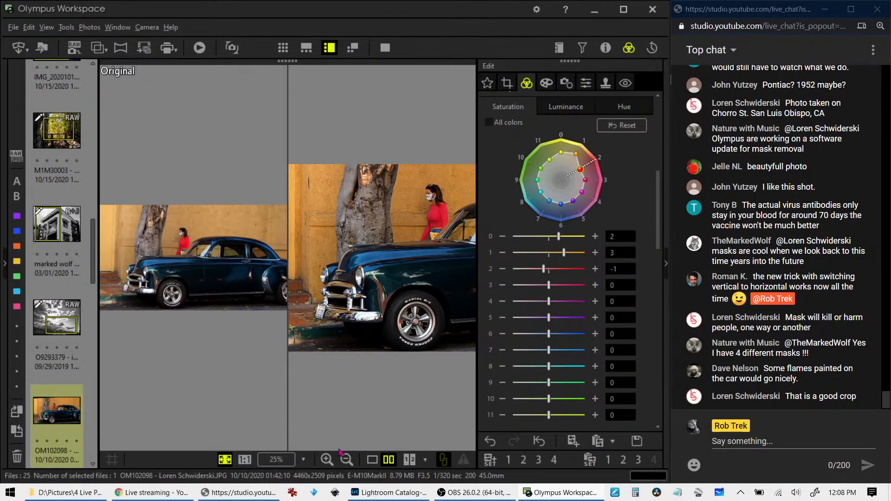
Step: Open the mountain landscape photo P9083757 and show it in single view
scroll(56, 408, down, 3)
click(58, 402)
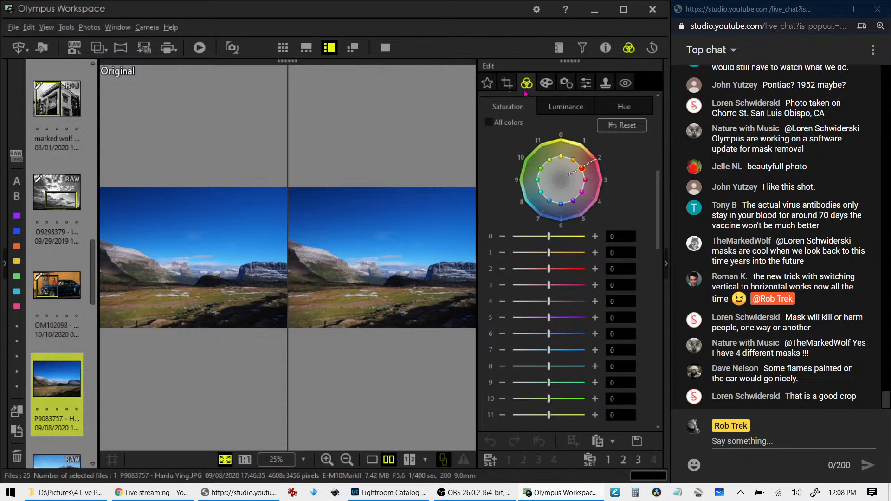
click(373, 460)
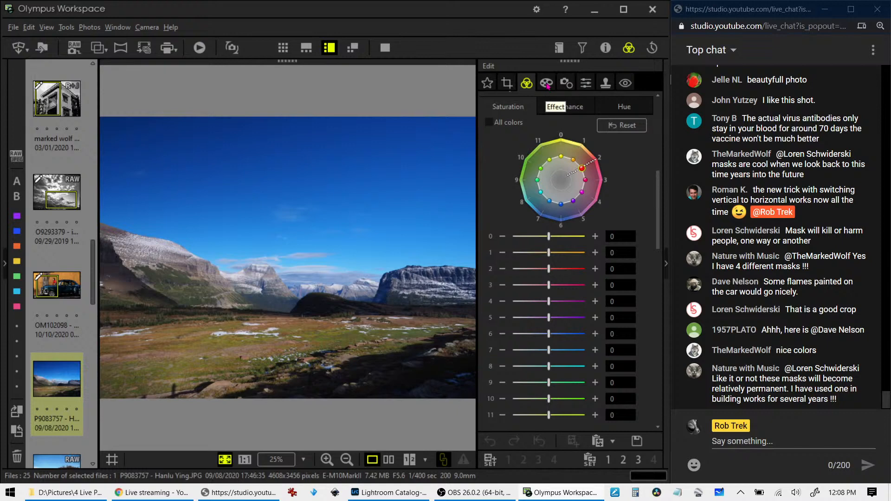
Step: Examine the landscape photo's camera and lens information, and view the image in full screen
click(605, 48)
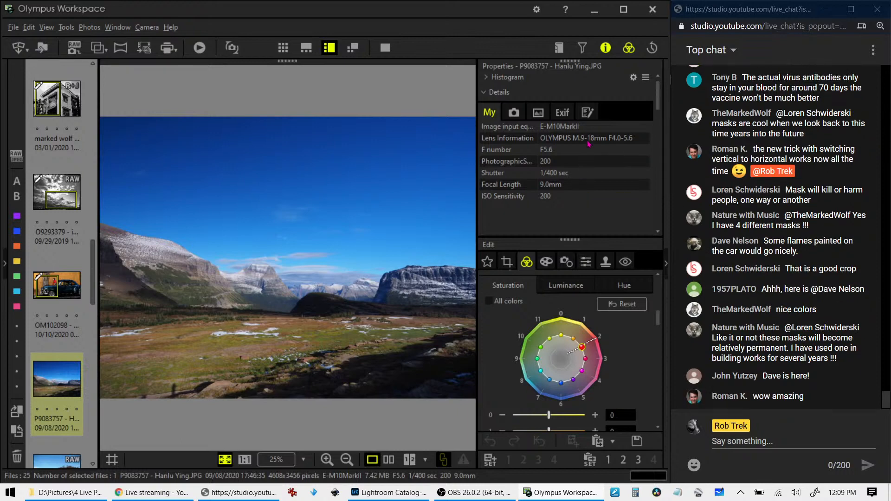
click(605, 48)
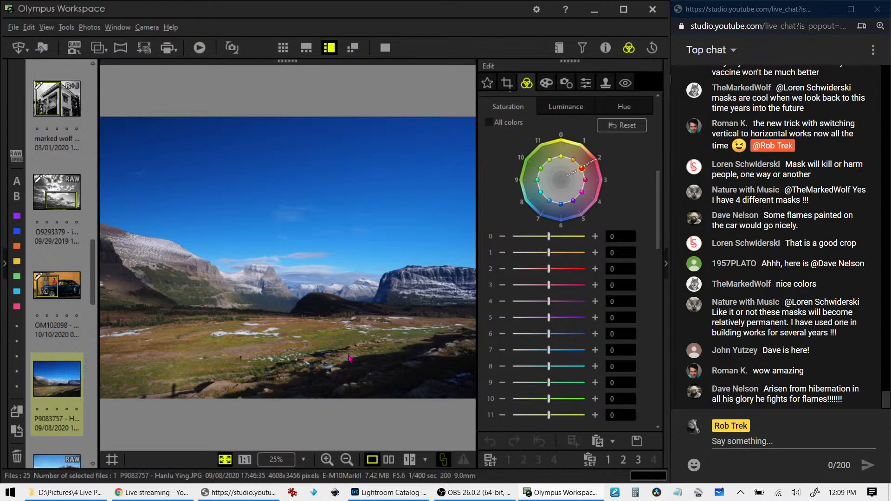
click(391, 55)
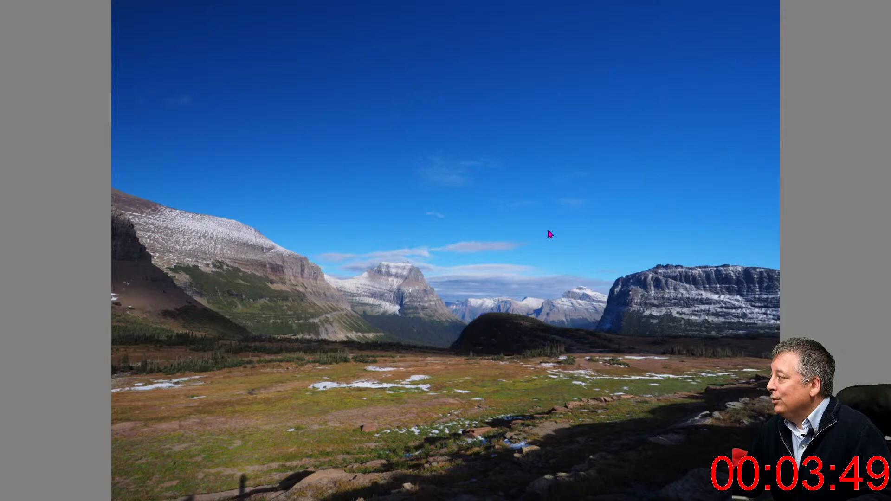
key(Escape)
Step: Crop the landscape photo to 16:9 at about 4086 x 2300 pixels, trimming mostly sky, and preview the crop
click(512, 87)
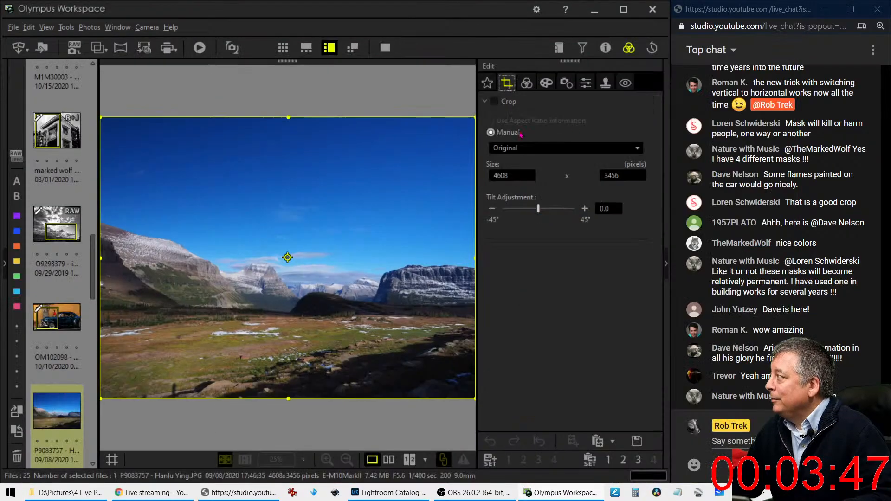
click(523, 148)
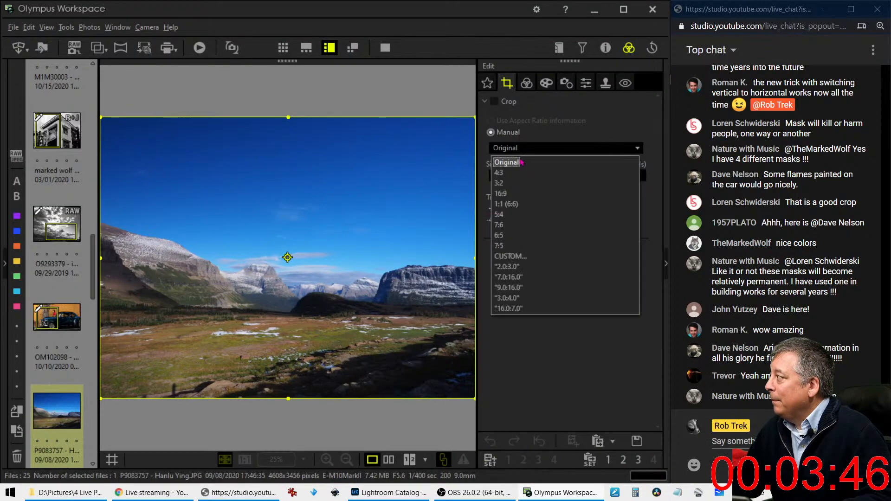
click(501, 193)
drag(380, 308, 380, 278)
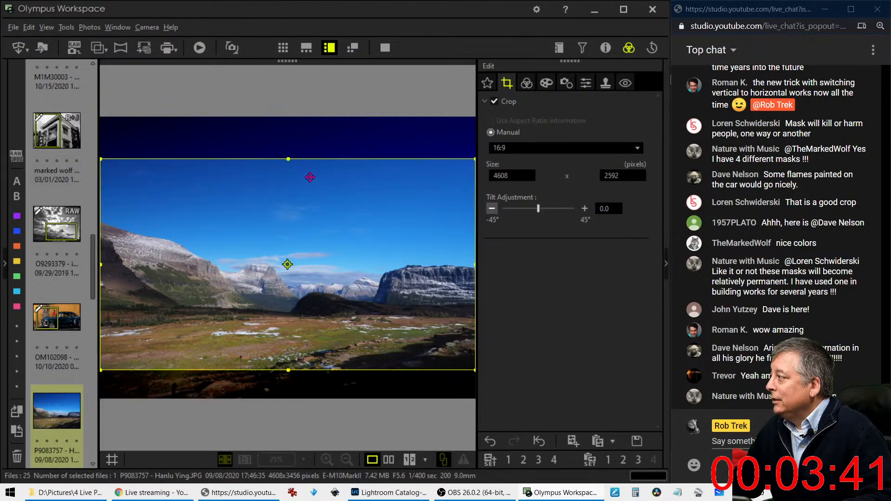
drag(287, 159, 297, 181)
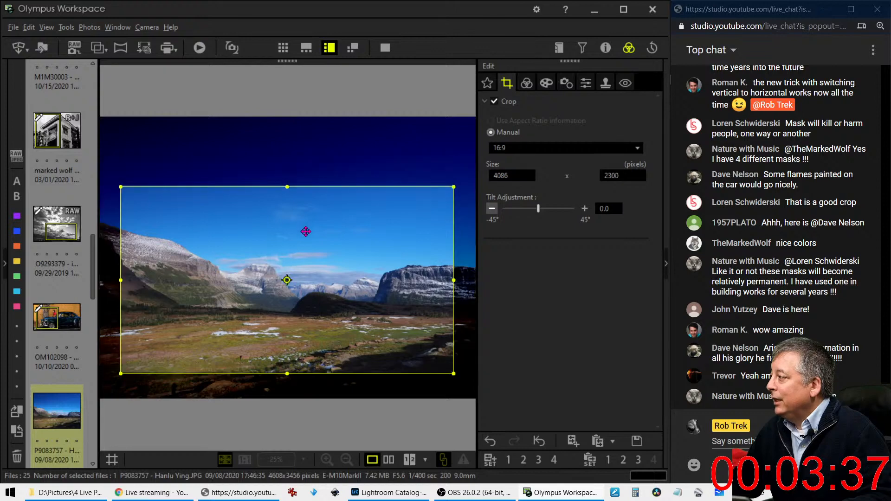
click(526, 83)
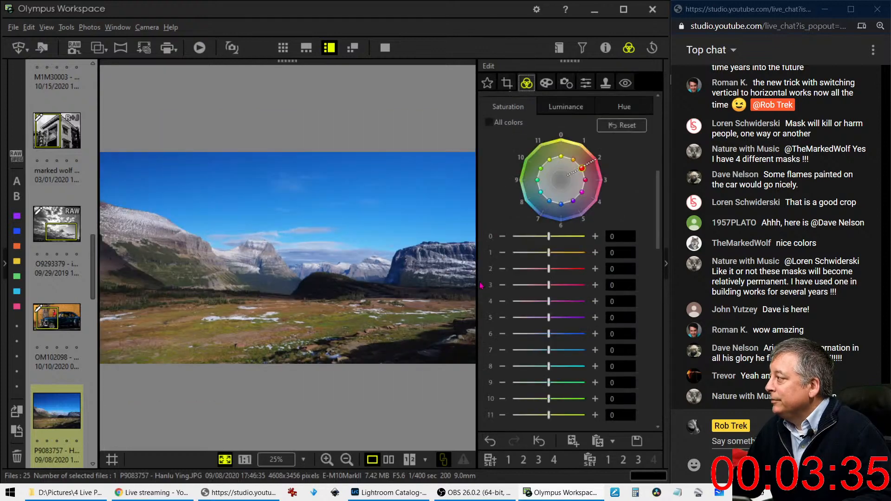
Step: Straighten the landscape photo with a tilt of -0.4 and preview the result
click(513, 86)
click(492, 209)
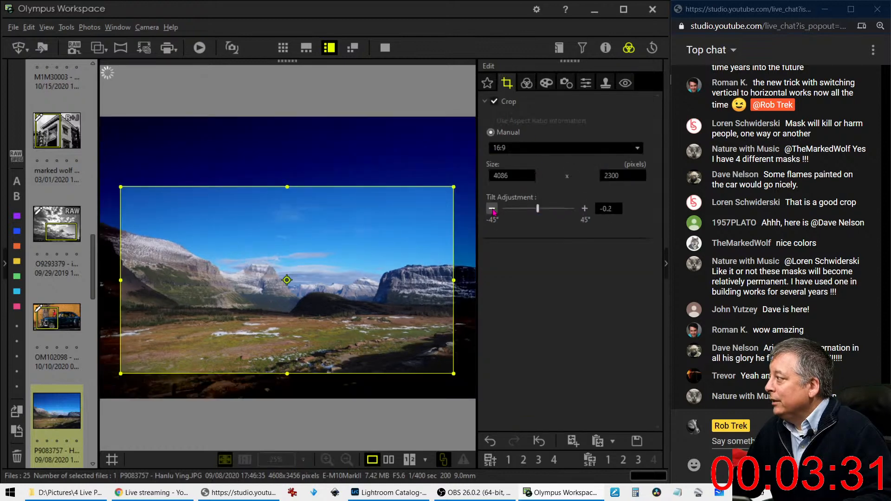
click(492, 209)
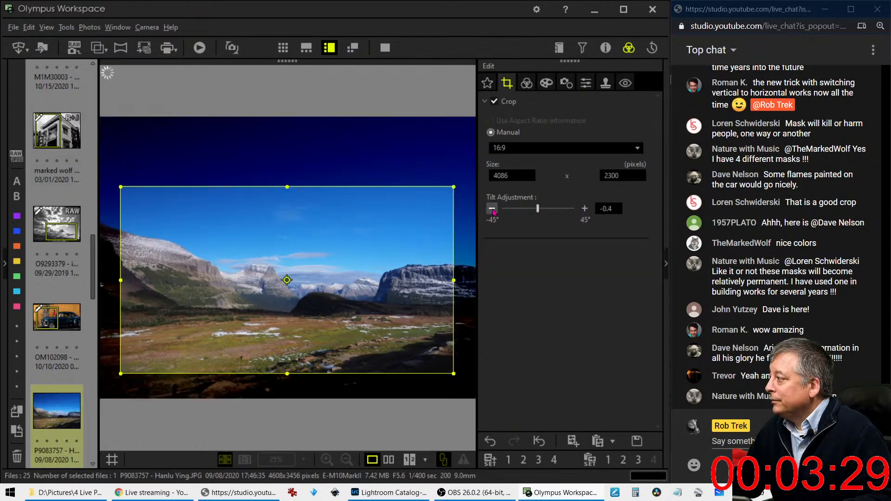
click(527, 86)
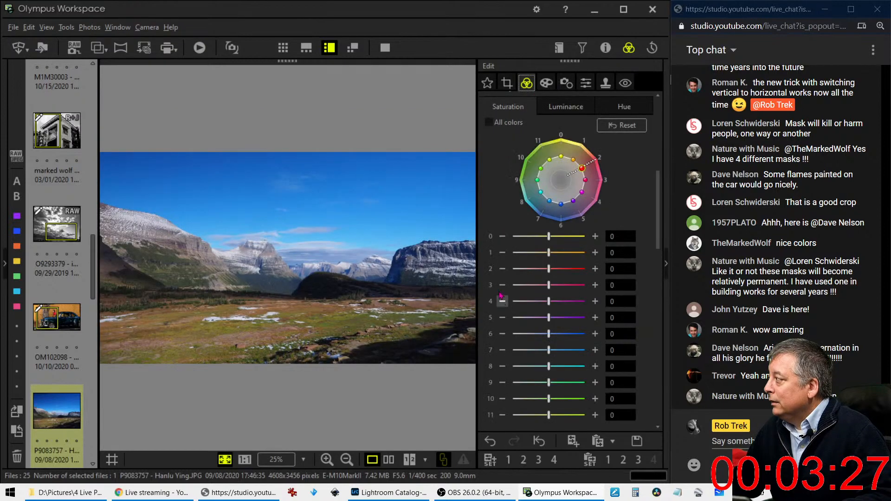
Step: Apply Dehaze at 38 to the landscape photo
scroll(498, 266, down, 4)
scroll(497, 266, down, 2)
drag(500, 261, 530, 268)
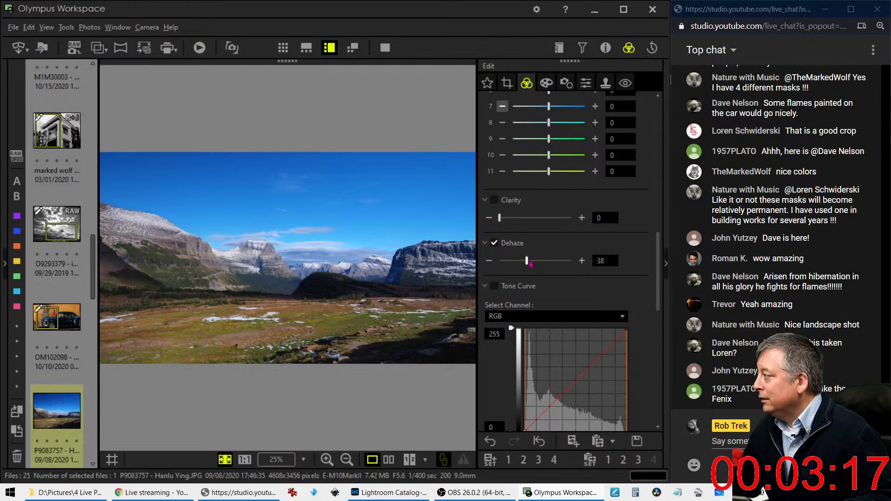
Step: Adjust the landscape's color saturation, setting color 1 to 4, color 2 to 6, color 9 to 1 and color 10 to 5
scroll(532, 262, up, 5)
scroll(538, 251, up, 5)
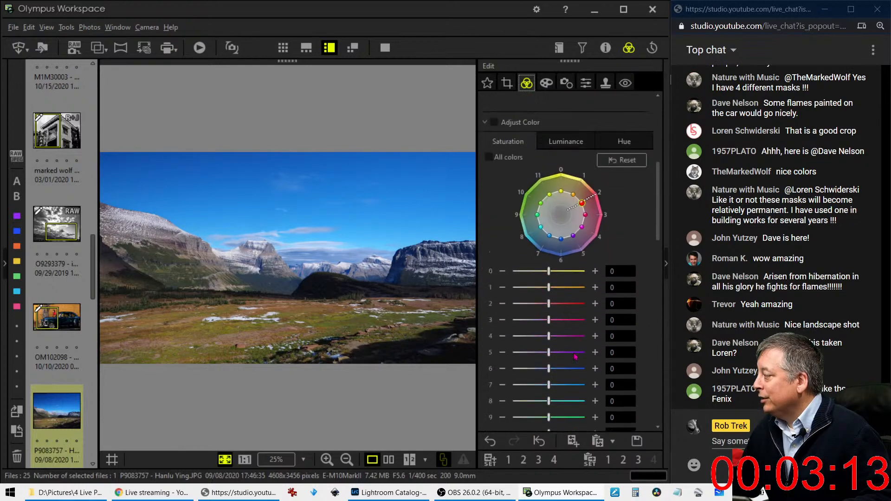
scroll(553, 359, down, 3)
mouse_move(552, 351)
mouse_down()
mouse_move(561, 349)
mouse_move(558, 330)
mouse_up()
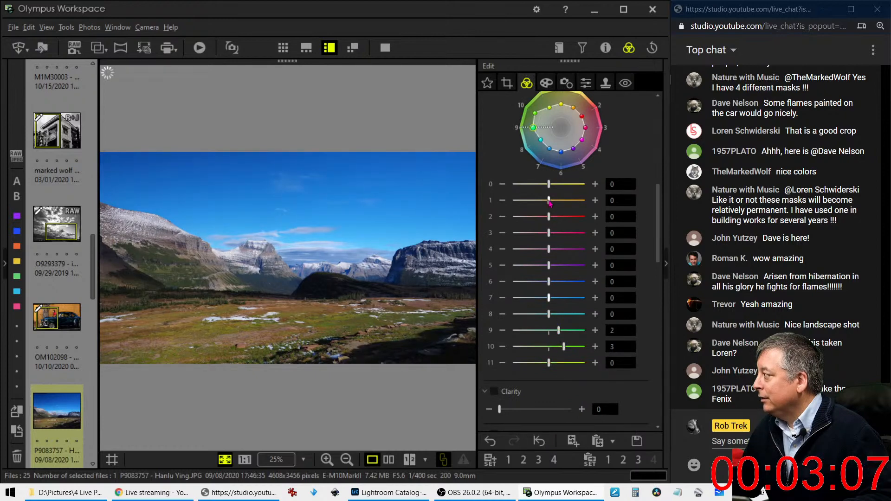
mouse_move(548, 216)
mouse_down()
mouse_move(579, 216)
mouse_move(564, 201)
mouse_up()
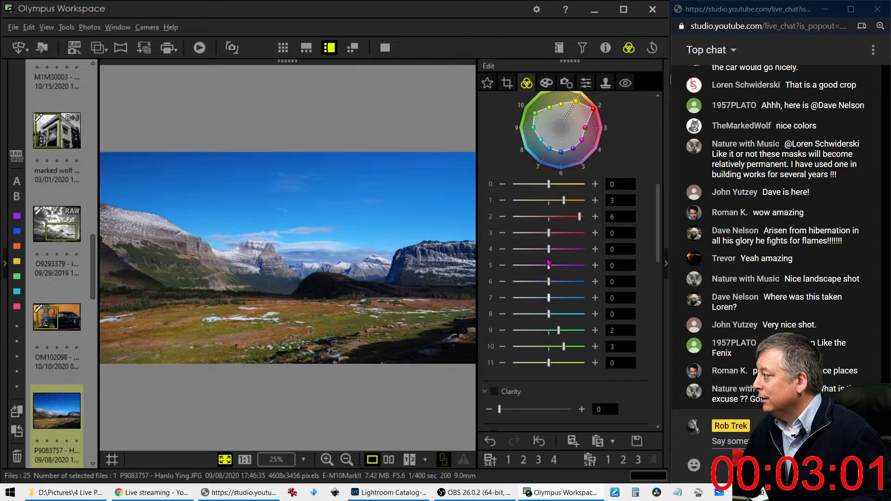
click(570, 203)
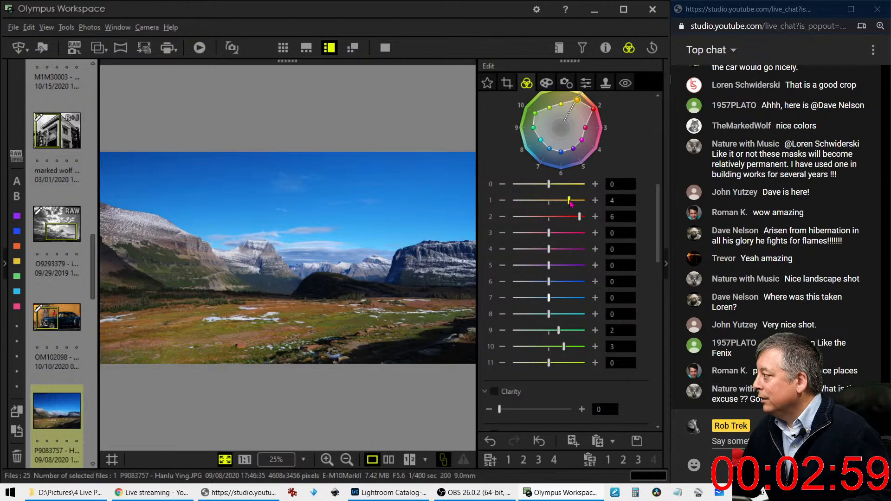
mouse_move(564, 346)
mouse_down()
mouse_move(575, 345)
mouse_move(568, 330)
mouse_up()
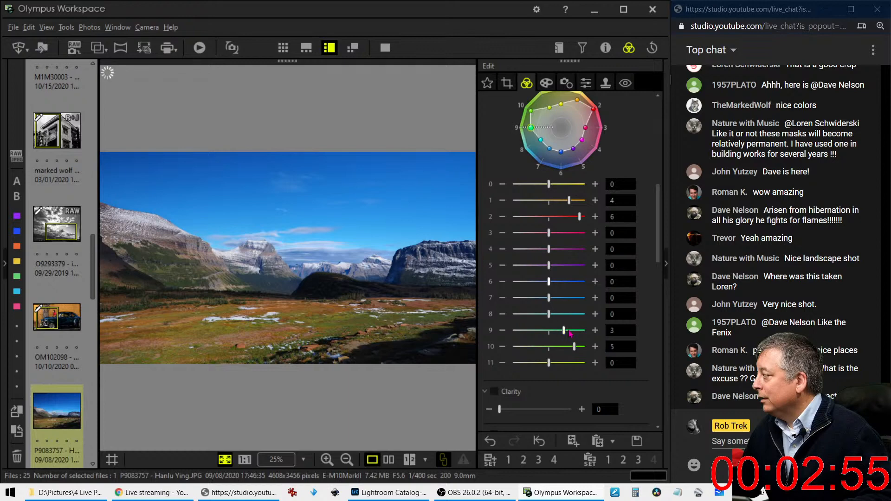
drag(565, 333, 559, 336)
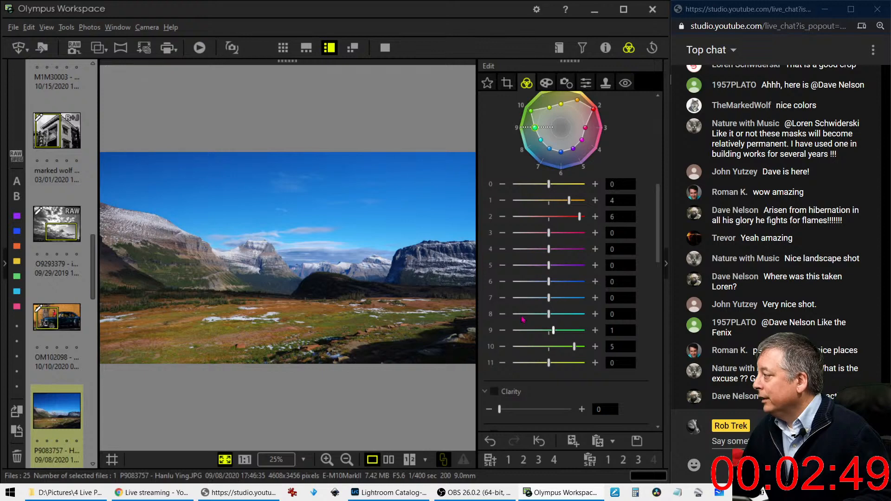
Step: Reduce the saturation of the landscape's blue tones, setting color 6 to -2, color 7 to -3 and color 8 to -1
scroll(516, 310, up, 1)
scroll(517, 310, up, 2)
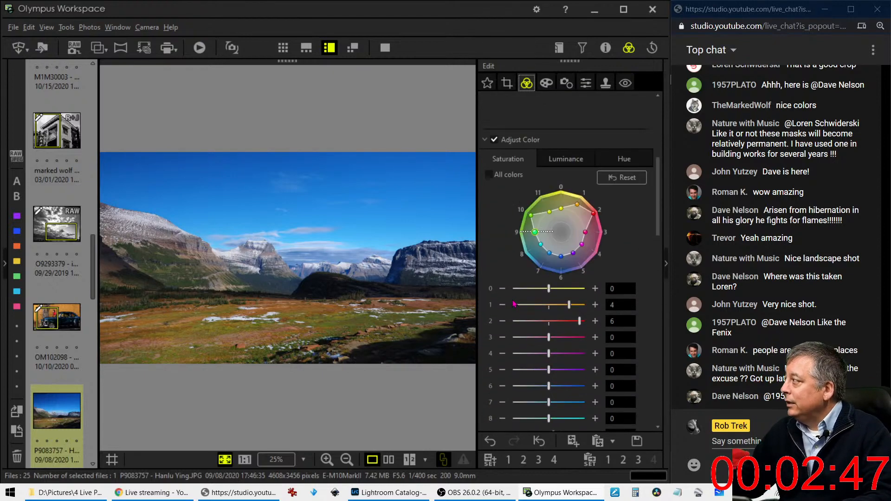
scroll(538, 337, down, 1)
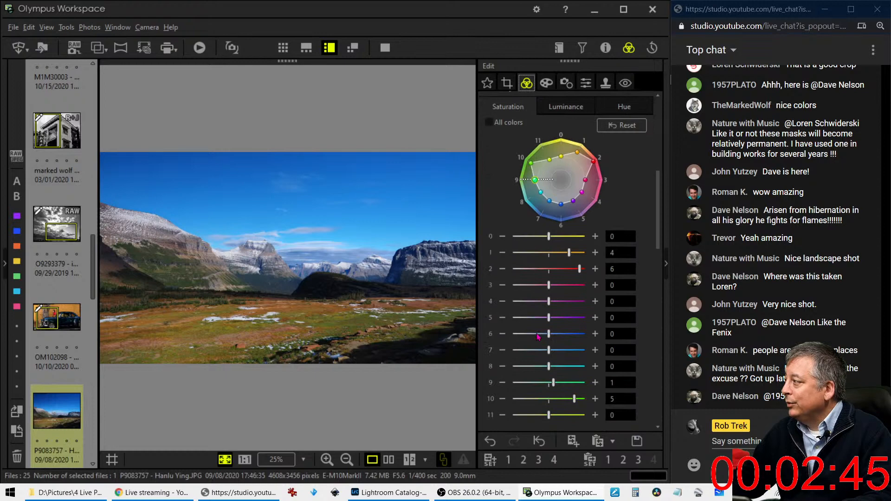
drag(549, 351, 539, 334)
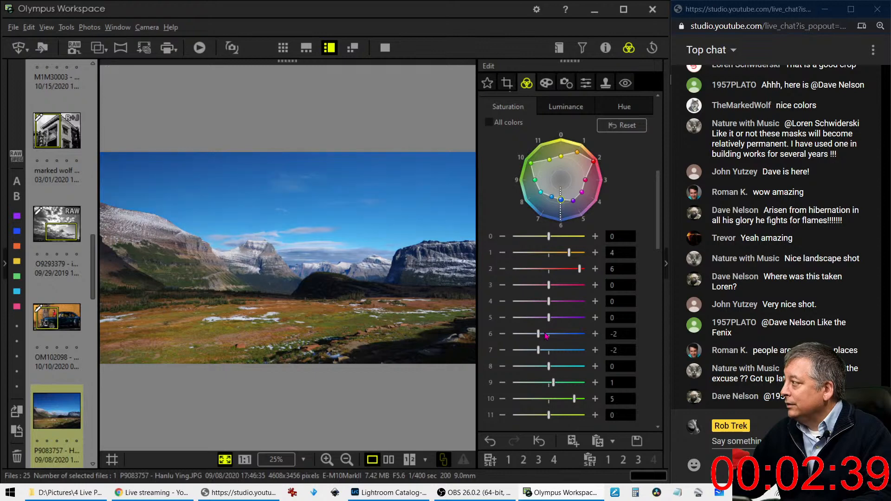
drag(540, 348, 544, 368)
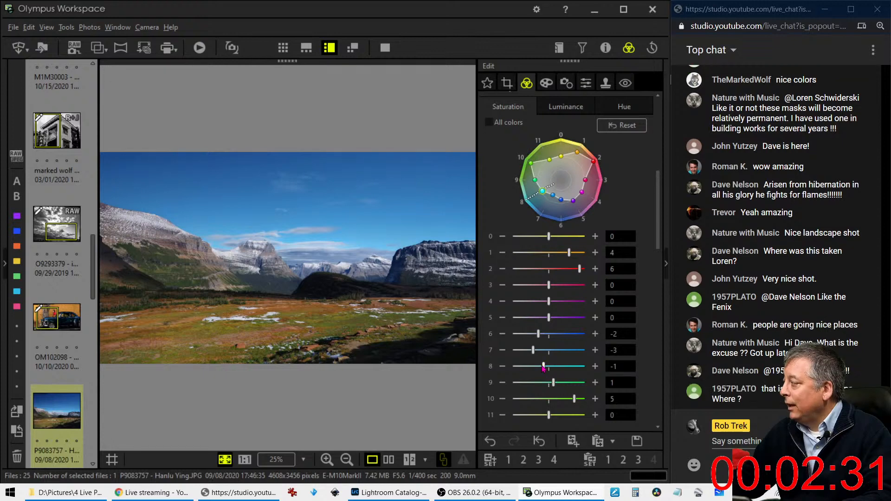
Step: Change the landscape's crop to the custom 16:7 ratio at about 4073 x 1782 pixels, placing it lower to trim more sky
click(544, 88)
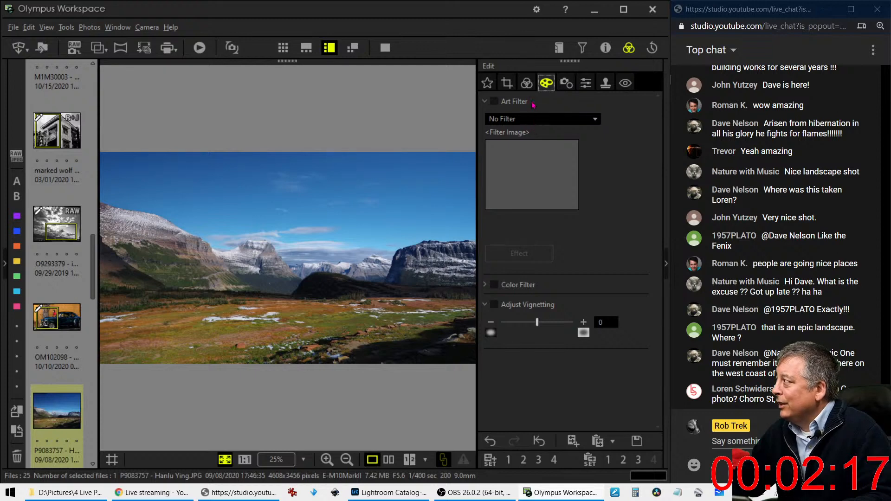
click(508, 85)
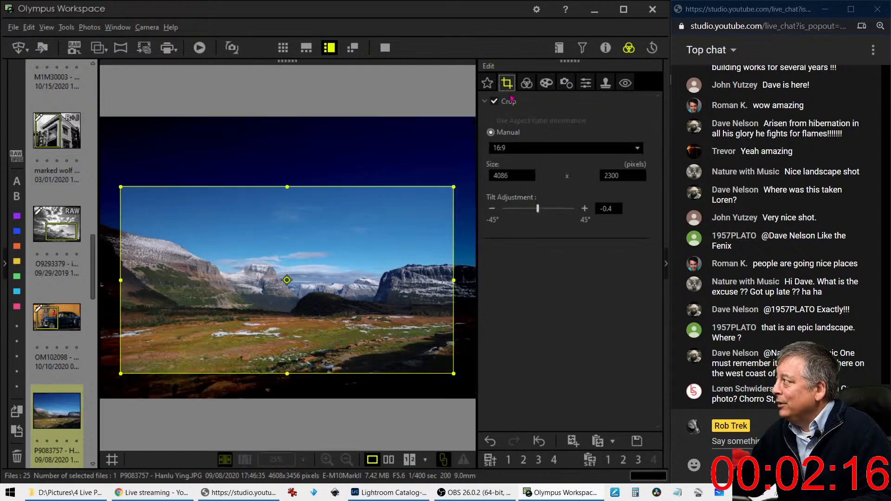
click(531, 151)
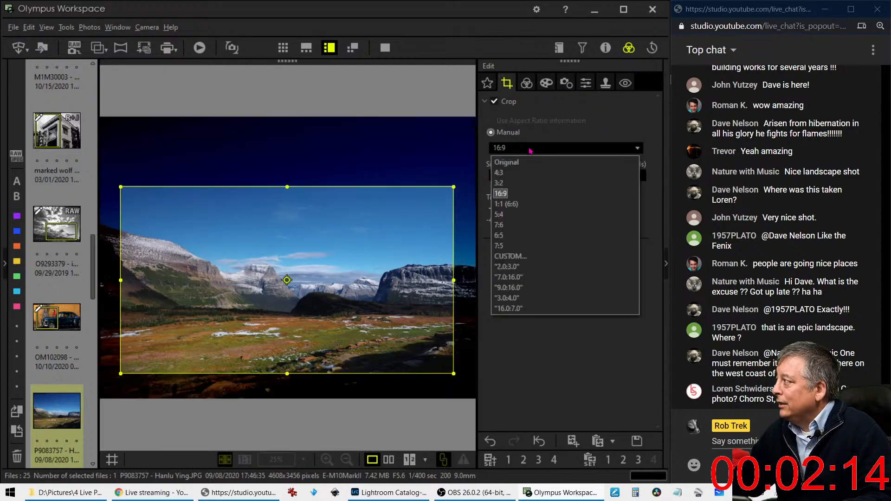
click(517, 308)
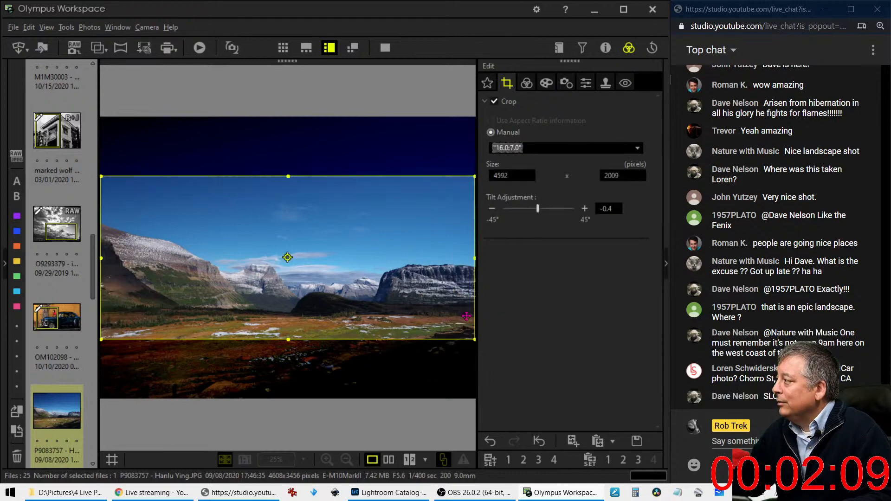
drag(259, 258, 263, 258)
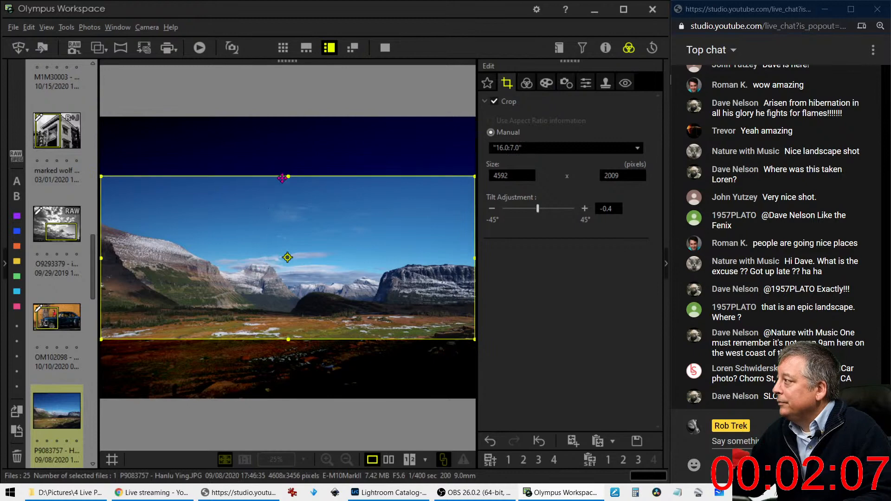
drag(287, 175, 288, 195)
drag(300, 238, 301, 255)
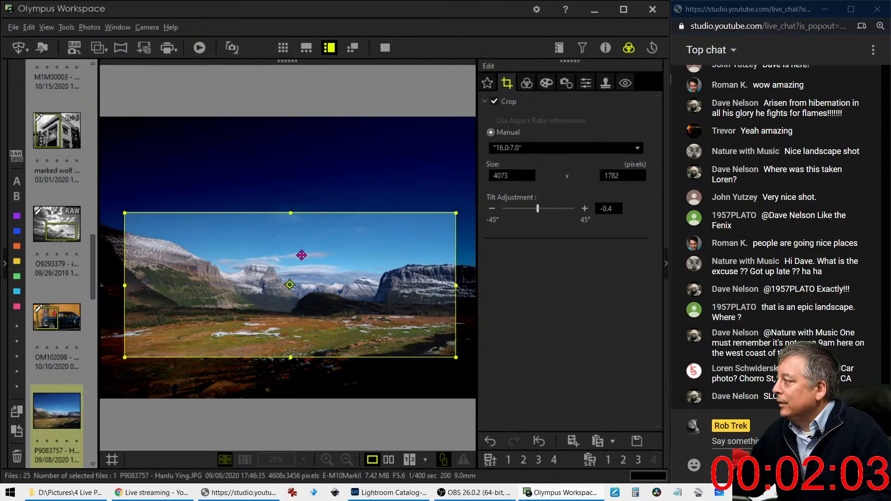
Step: Increase Dehaze on the landscape photo to 56
click(526, 84)
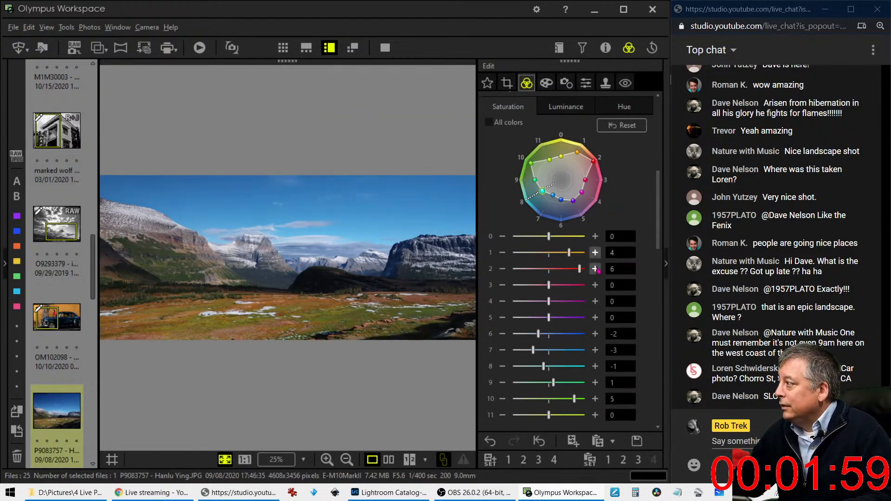
scroll(587, 197, down, 10)
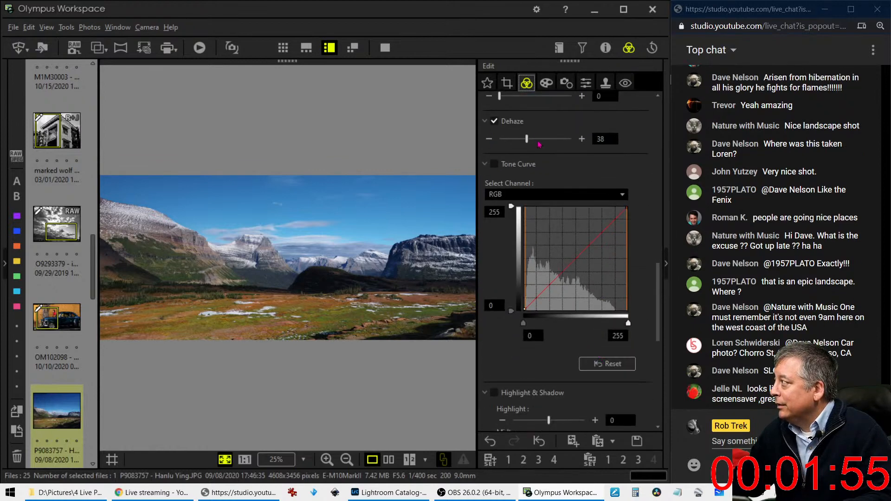
drag(529, 144, 539, 144)
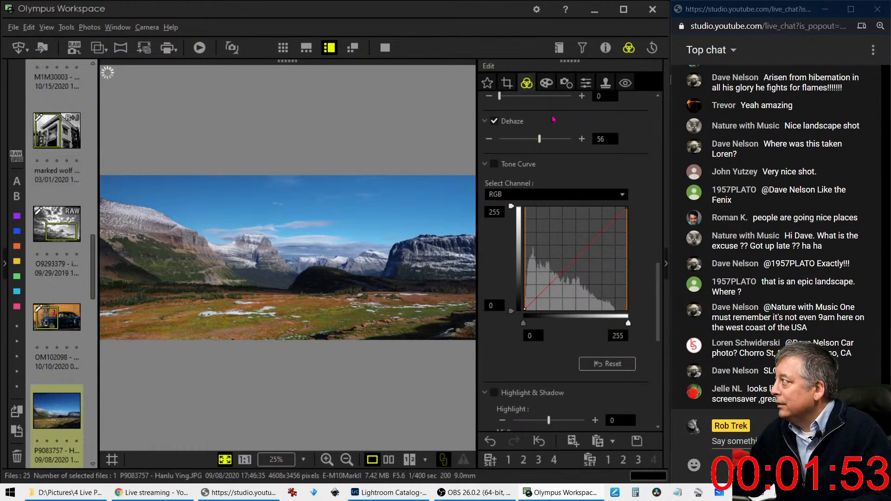
Step: Set the landscape photo's Sharpness to 5 and open the art filter and vignetting settings
click(585, 84)
drag(537, 119, 563, 122)
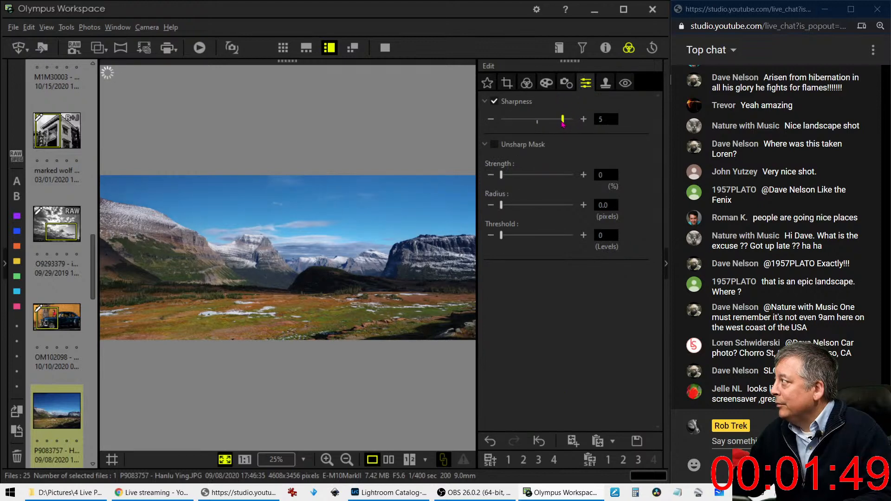
click(545, 86)
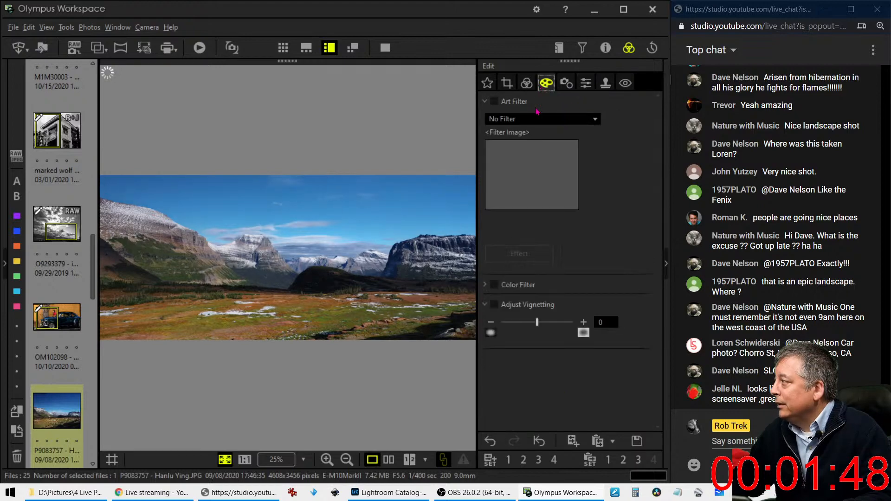
Step: Shape the landscape photo's RGB tone curve into a gentle S, lowering the shadows and raising the upper midtones
click(531, 85)
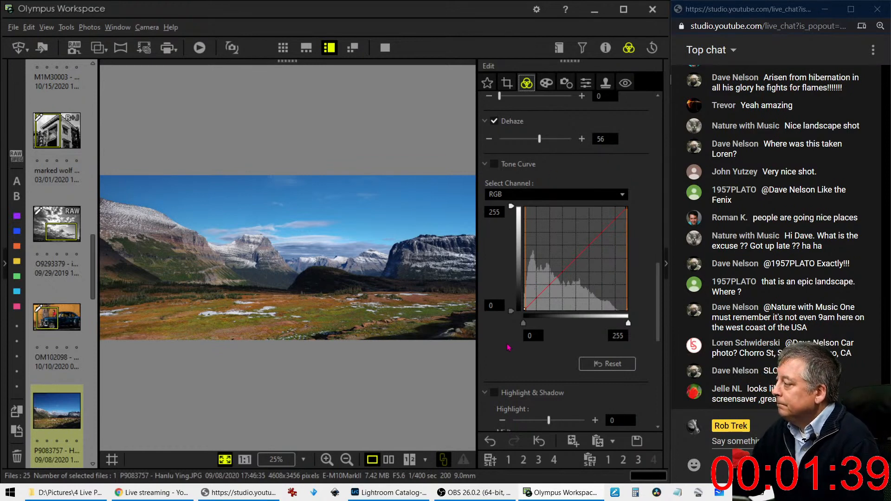
scroll(537, 371, down, 3)
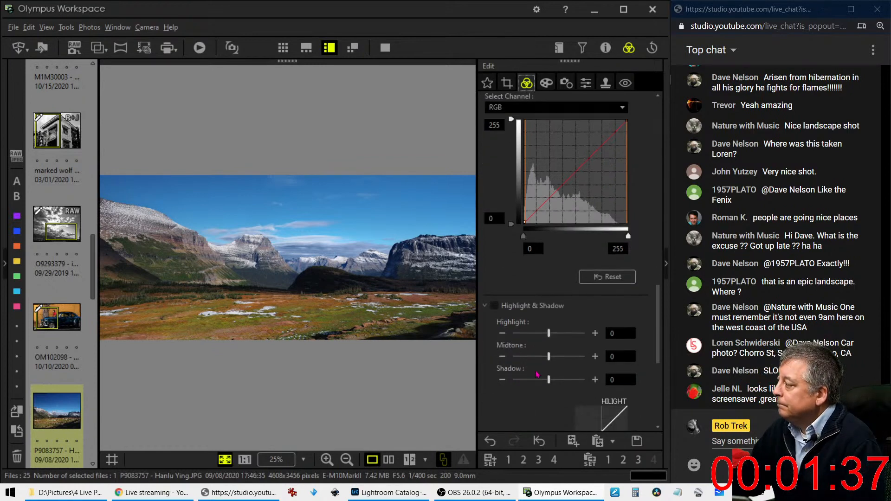
drag(535, 215, 533, 217)
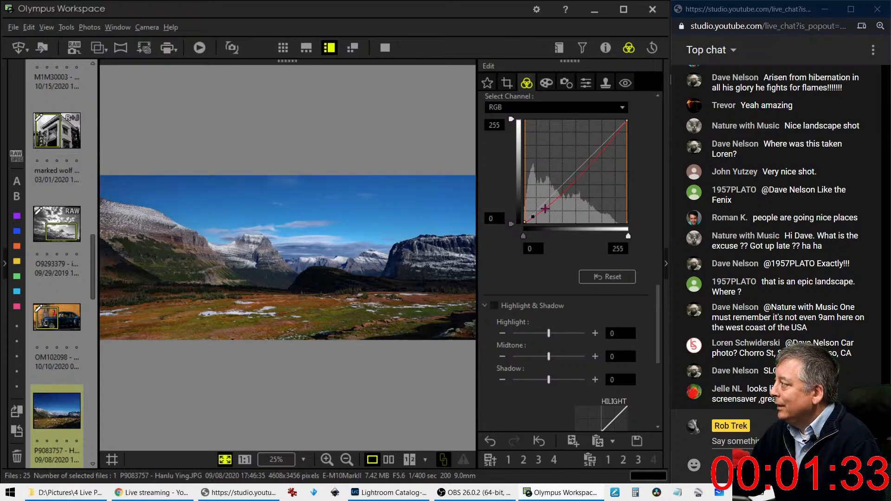
click(545, 203)
drag(545, 203, 574, 172)
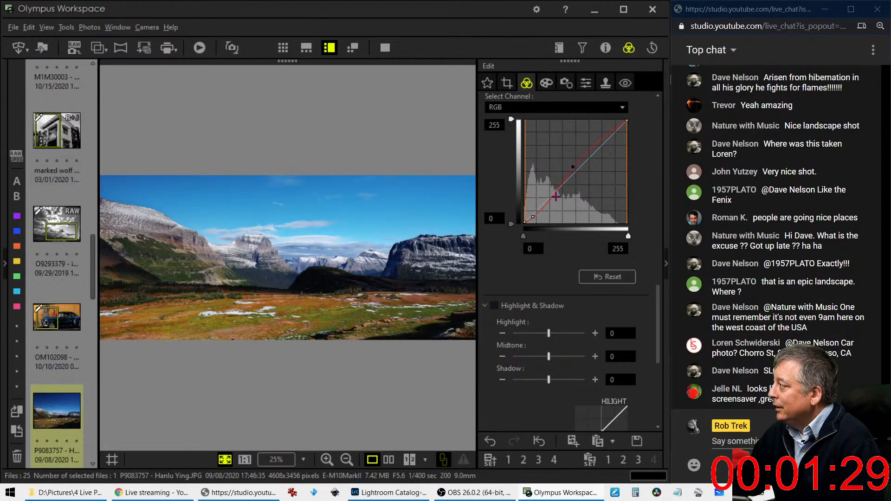
Step: Switch the photo's Gradation to Manual and set its value to 28
scroll(542, 378, down, 3)
scroll(541, 378, down, 3)
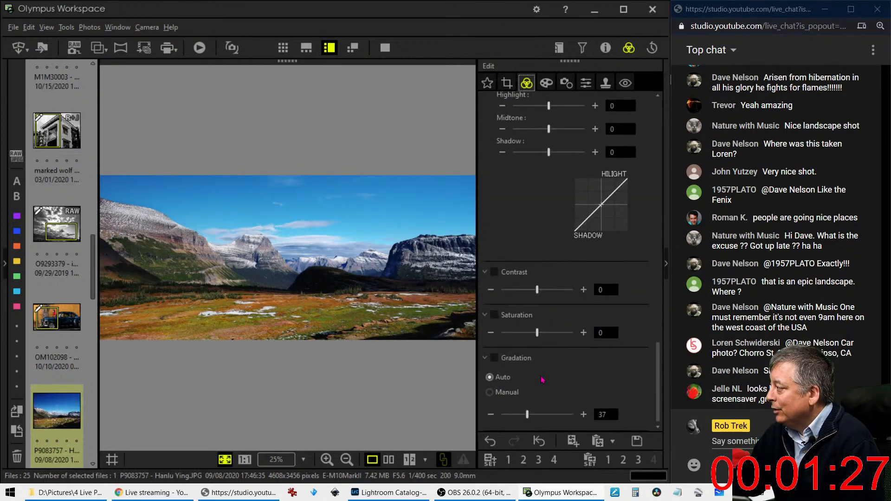
click(507, 392)
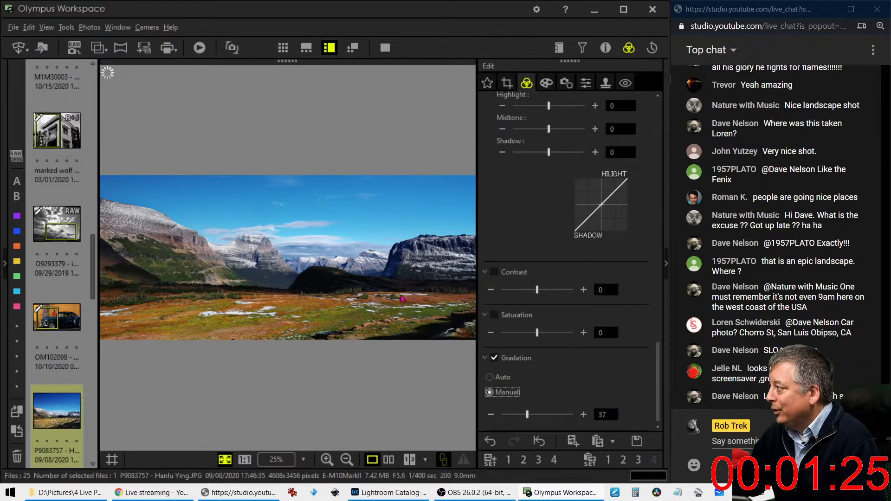
drag(532, 419, 544, 419)
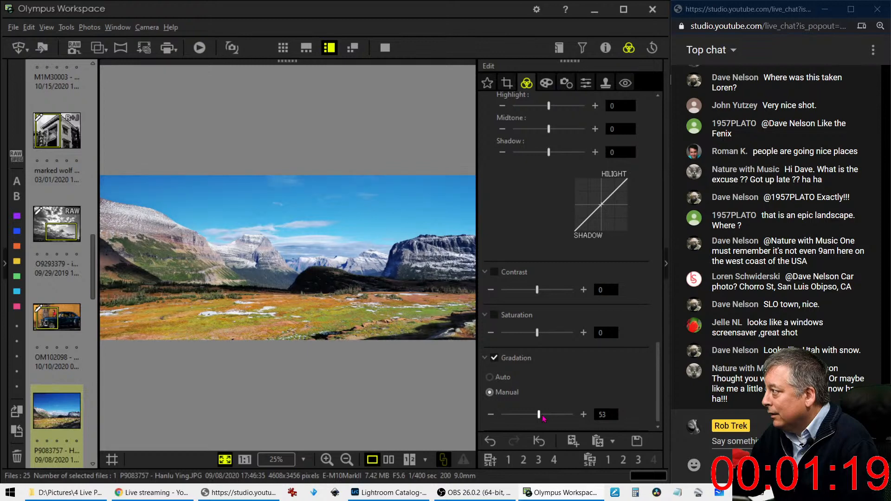
drag(543, 419, 557, 420)
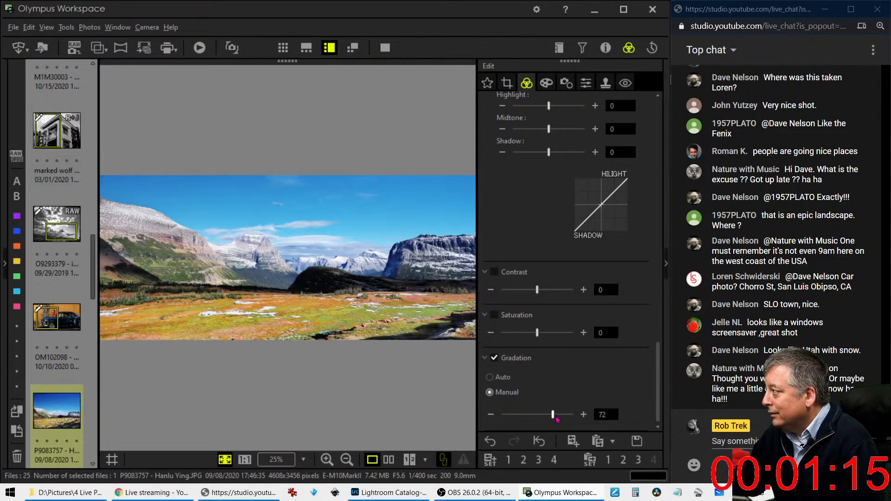
drag(557, 419, 521, 415)
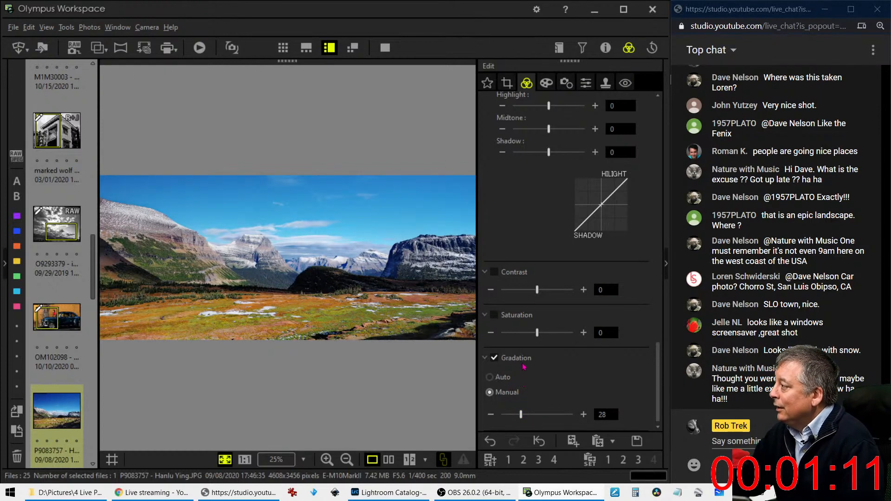
Step: Try lifting the shadow part of the RGB tone curve and raising the black input level to 11
scroll(552, 336, up, 6)
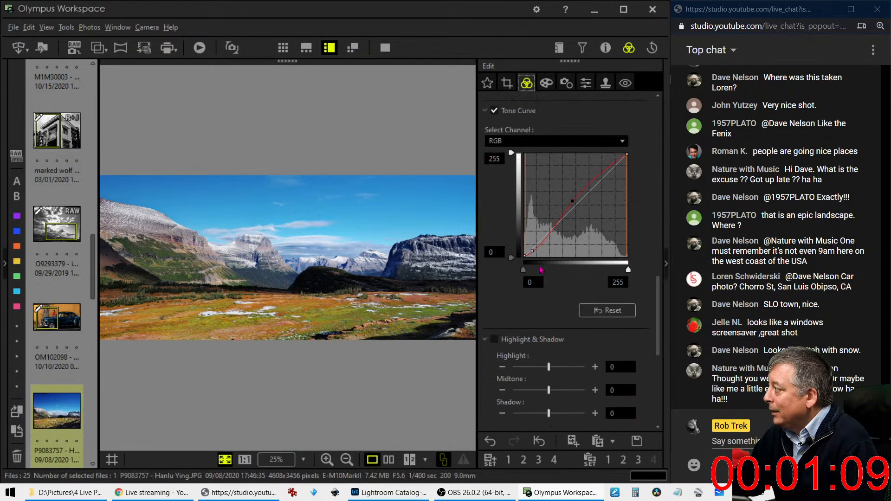
drag(531, 249, 529, 273)
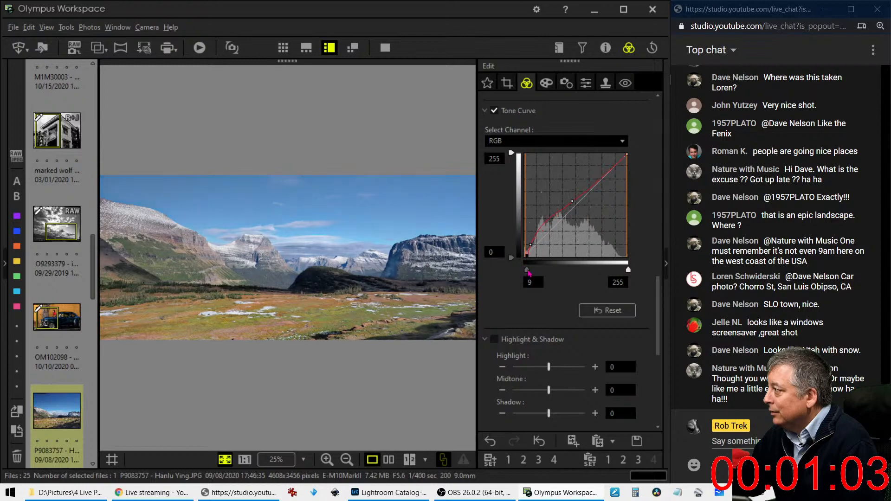
drag(573, 201, 591, 189)
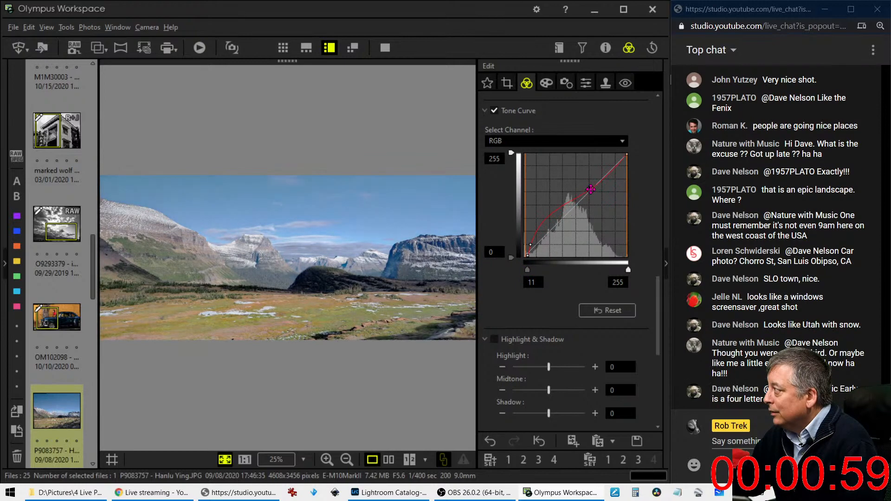
Step: Reset the RGB tone curve, add shadow and lower-midtone points along its diagonal with black input 0, and compare with the original
click(591, 314)
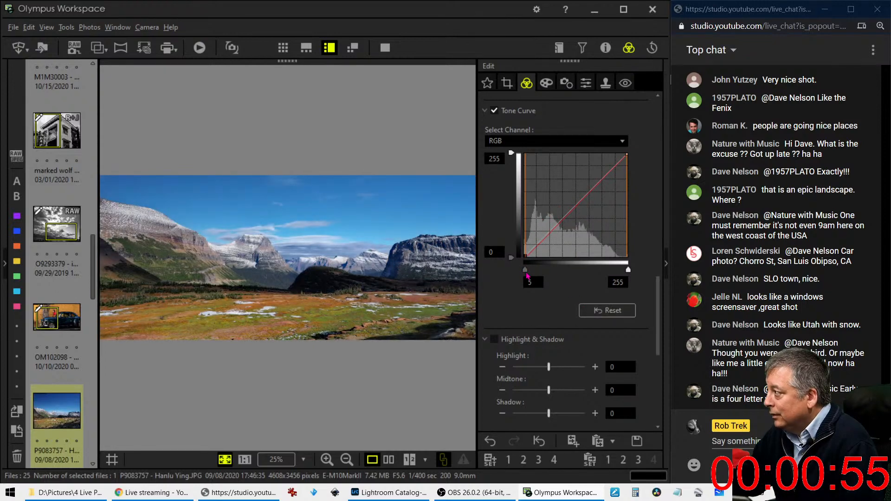
drag(520, 275, 556, 227)
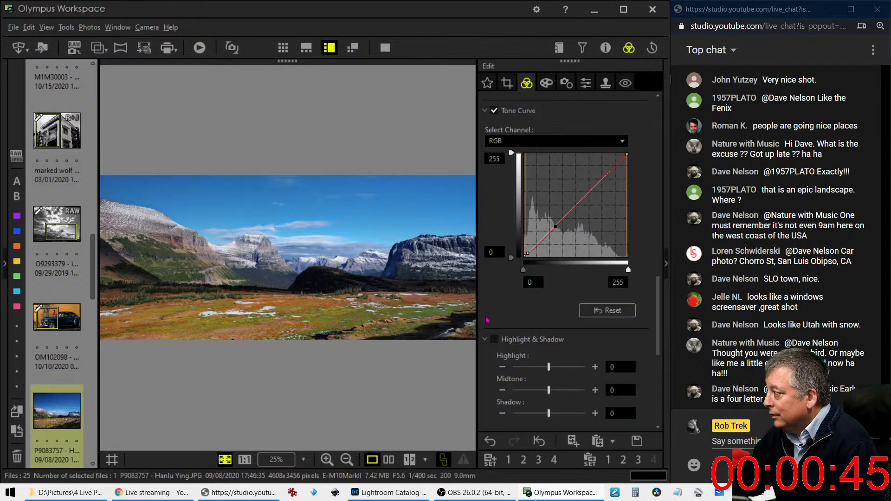
click(389, 459)
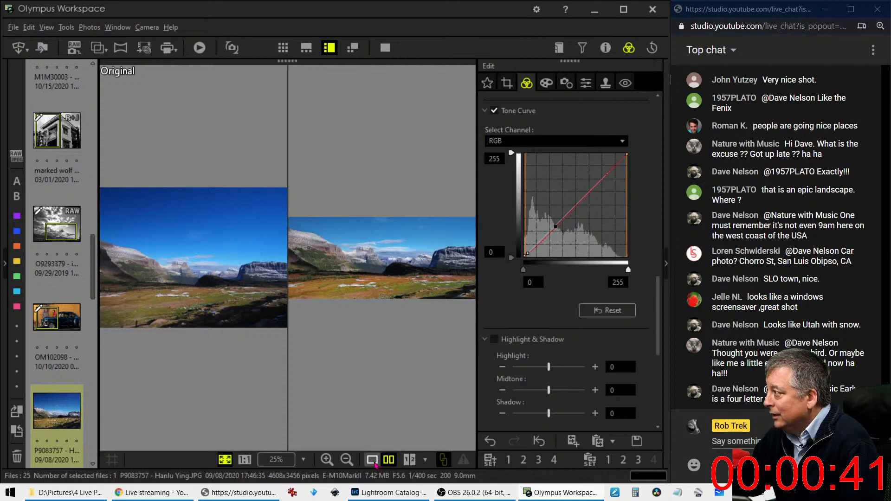
click(374, 461)
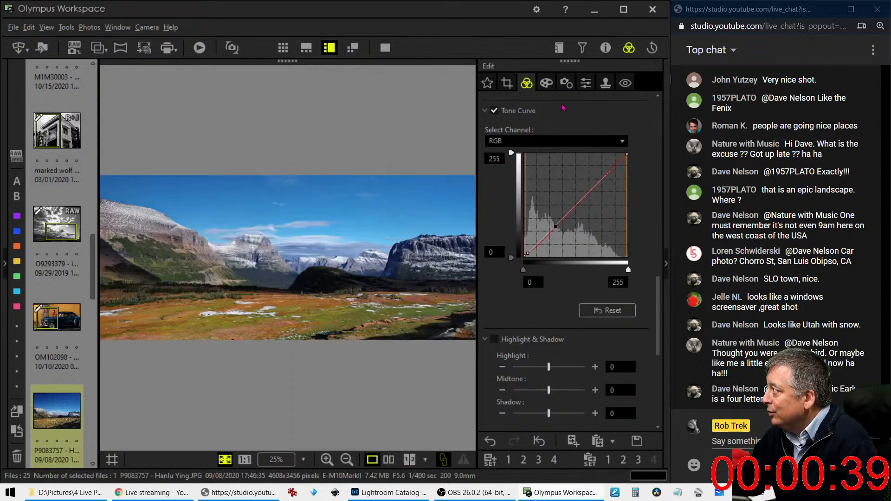
Step: Set both color 1 (orange) and color 2 (red) to 2 in the Adjust Color settings
scroll(556, 124, up, 10)
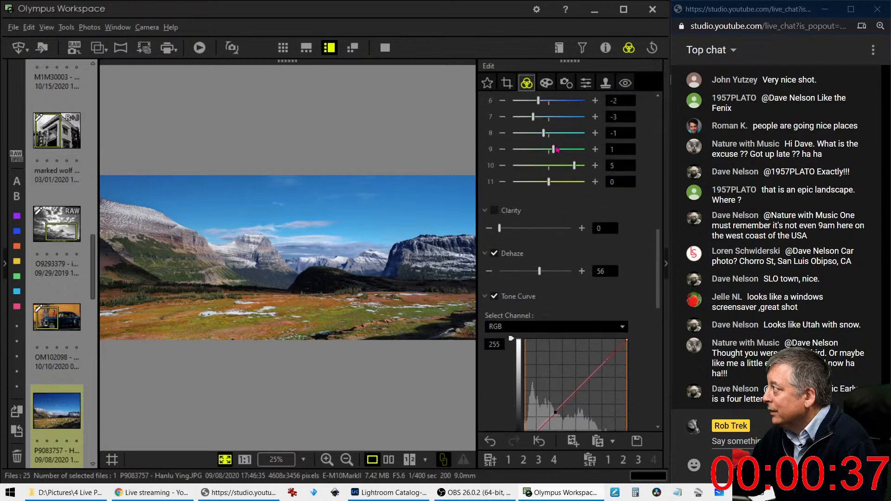
drag(580, 198, 559, 182)
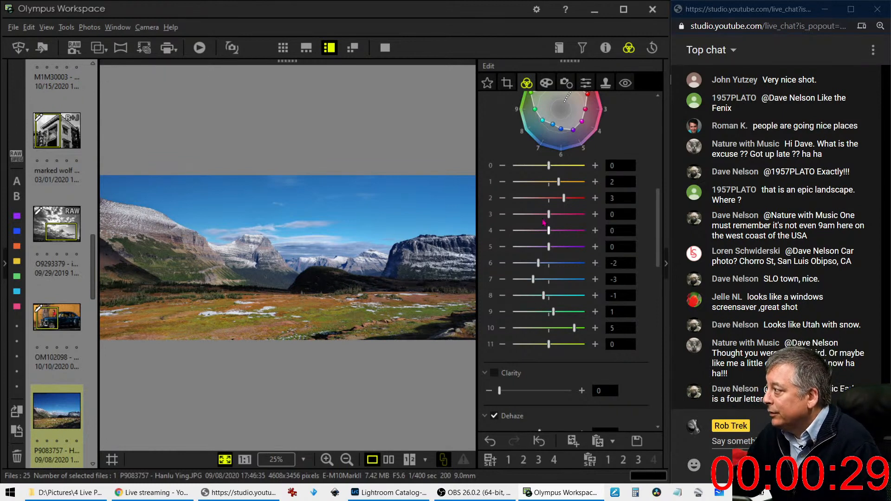
drag(563, 198, 558, 199)
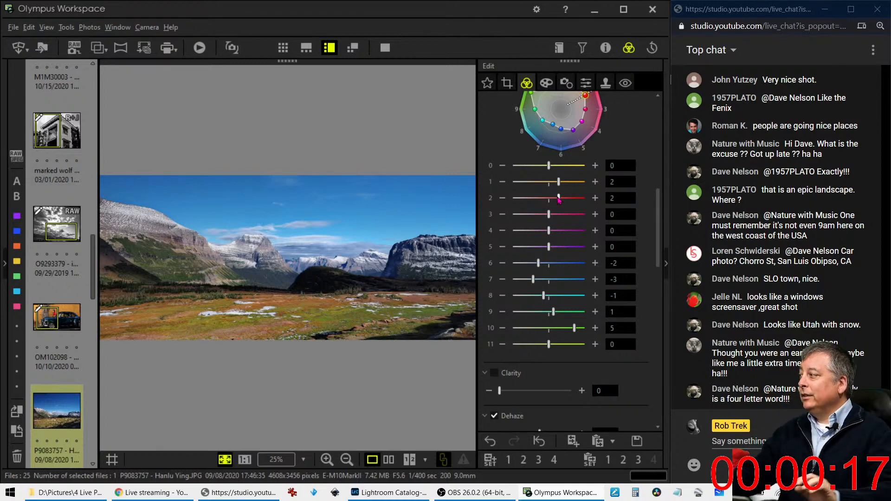
Step: Compare the original and edited landscape side by side in full screen, and return to the single-image view
click(388, 460)
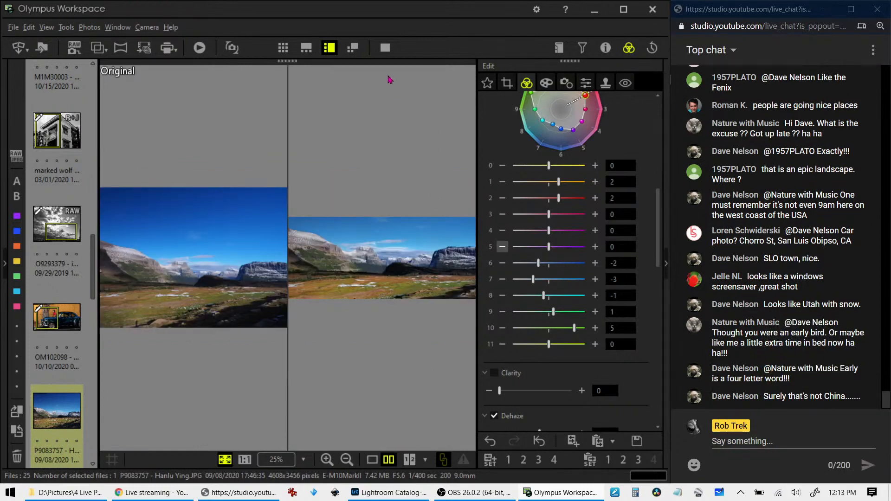
click(385, 47)
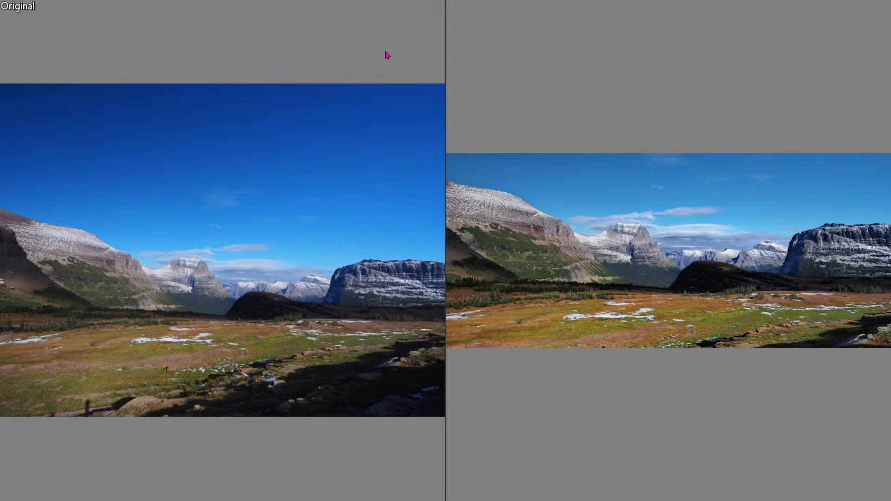
key(Escape)
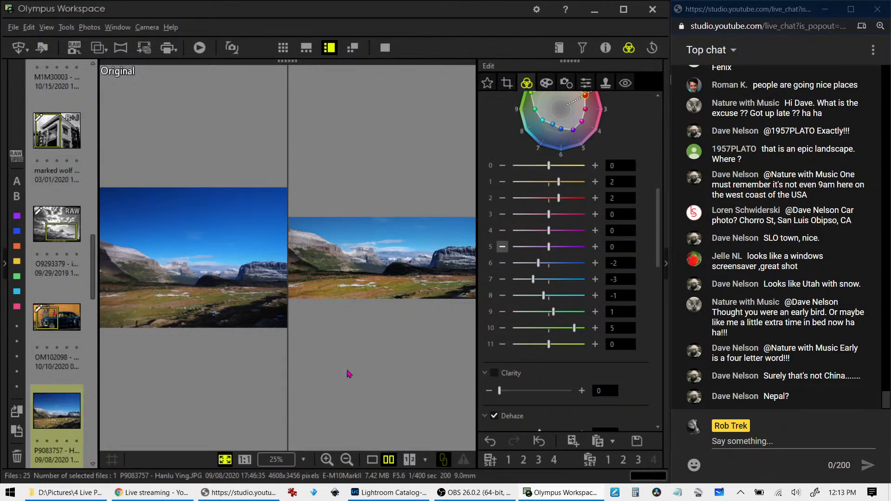
click(377, 459)
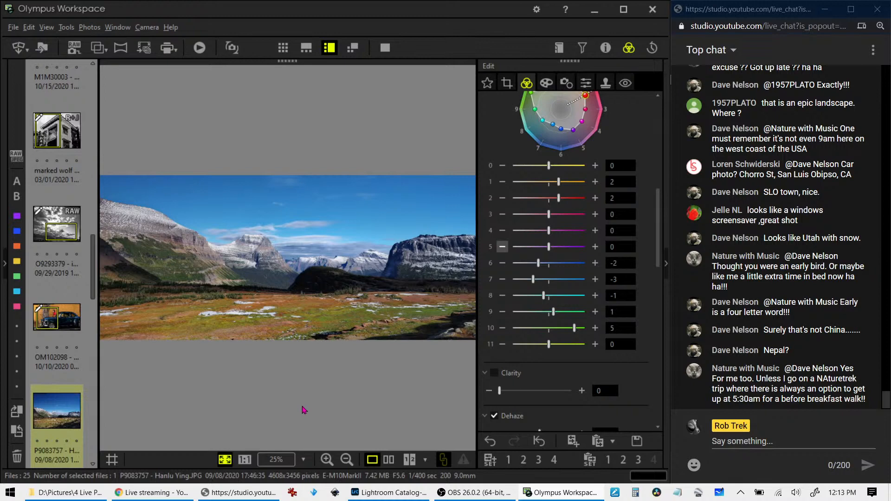
Step: Open the P9190018 RAW photo of the tree in the green field for editing
scroll(40, 419, down, 3)
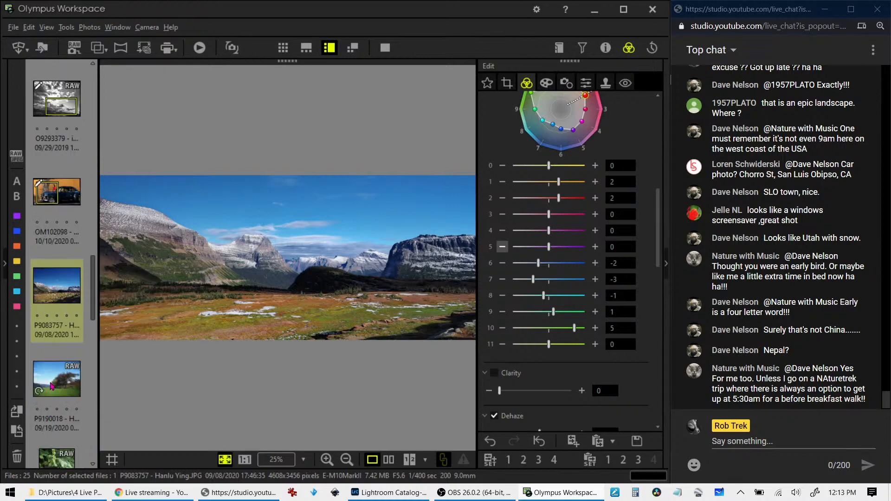
click(51, 387)
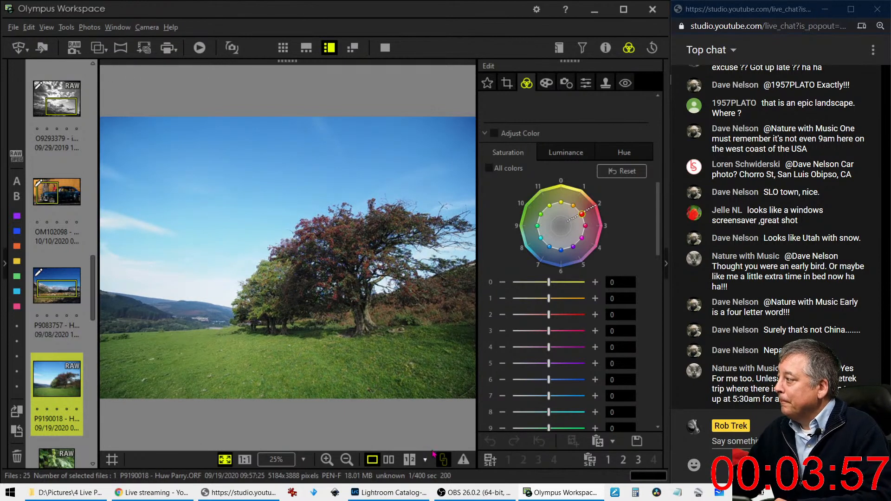
click(321, 283)
click(321, 284)
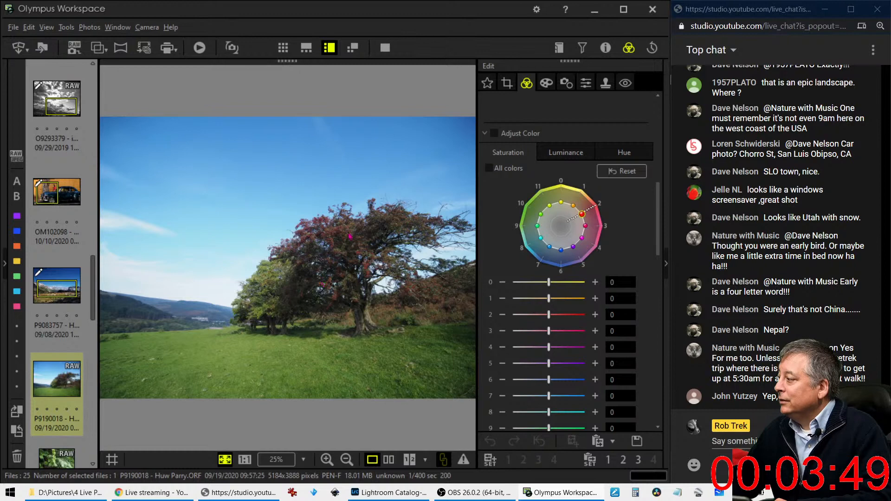
Step: Try the Pop Art filter on the tree photo
click(549, 87)
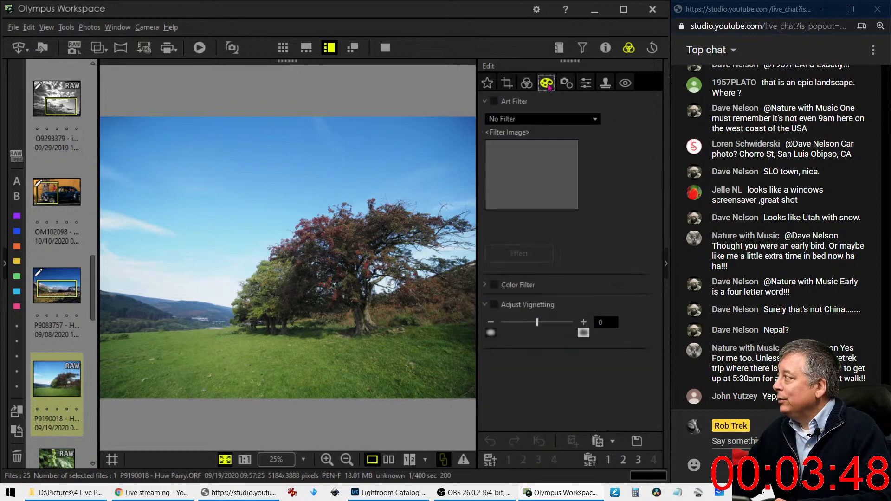
click(545, 117)
click(503, 144)
click(513, 98)
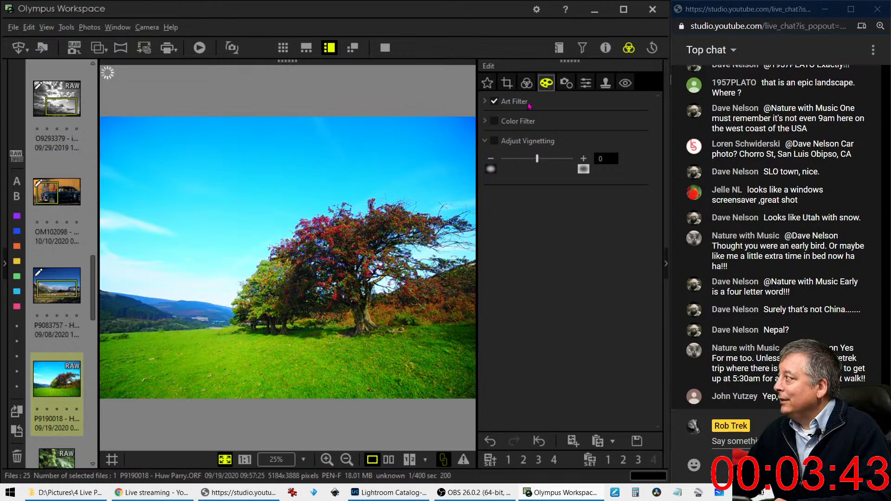
click(508, 101)
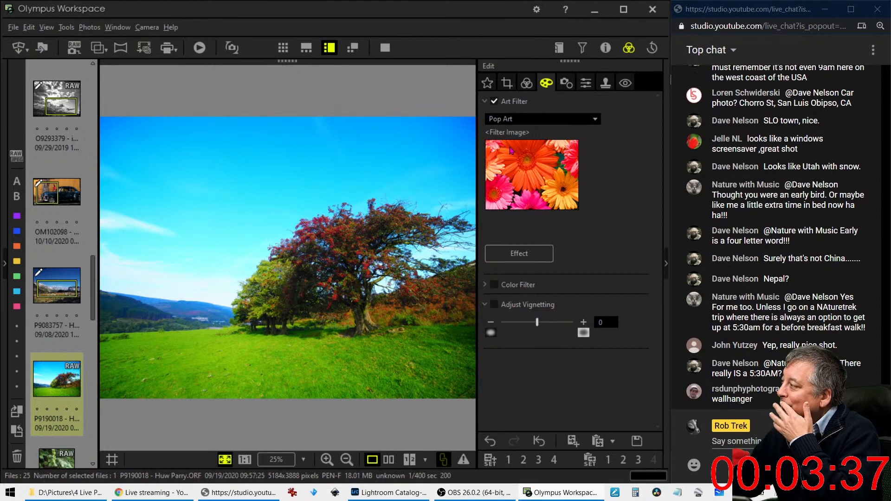
Step: Set the tree photo's art filter to Soft Focus
click(510, 120)
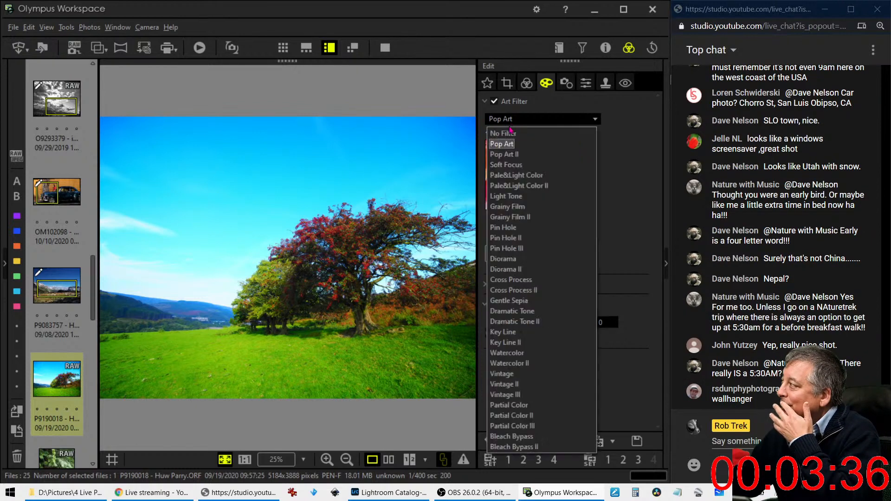
click(509, 166)
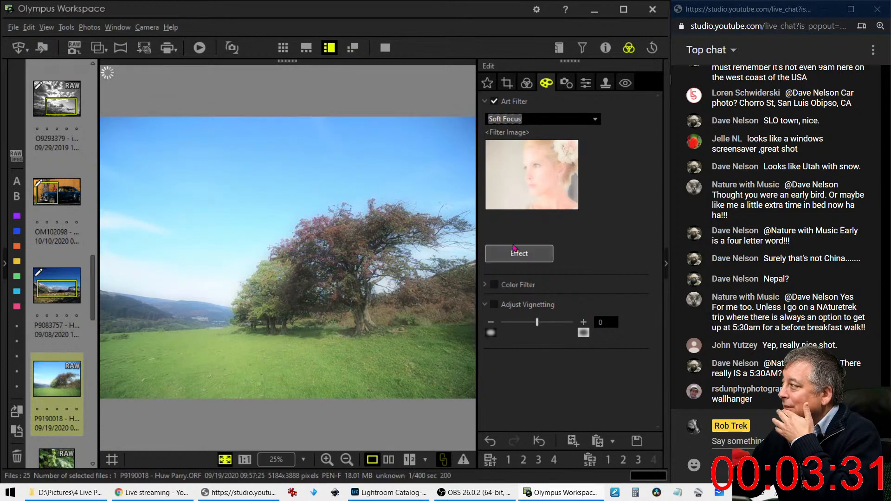
scroll(519, 102, down, 6)
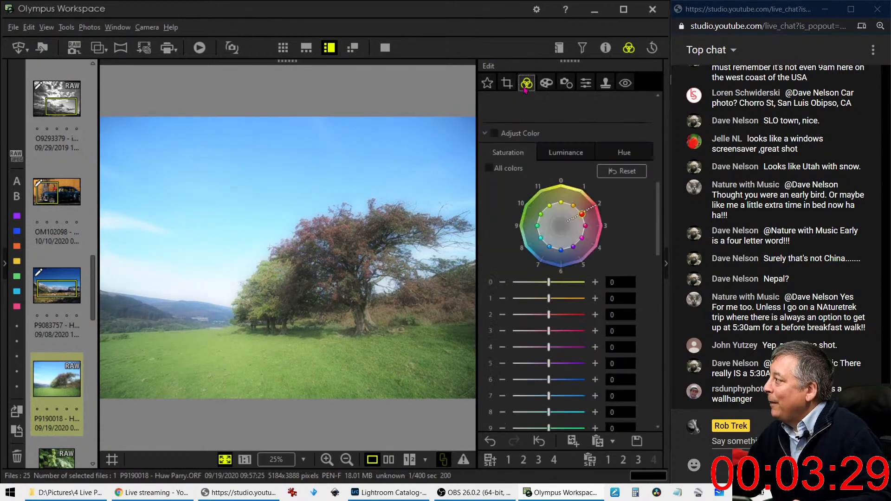
Step: Crop the tree photo to a 16:9 ratio at full width, shifting the frame down to remove mostly sky
click(506, 84)
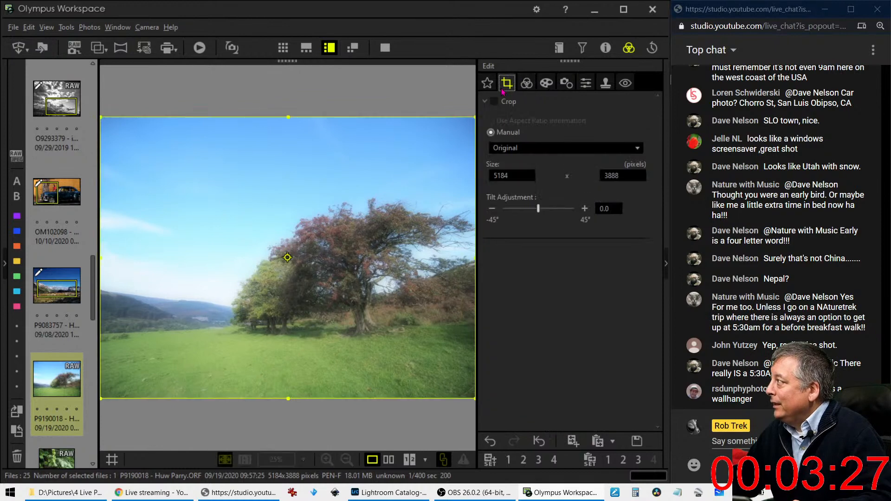
click(517, 147)
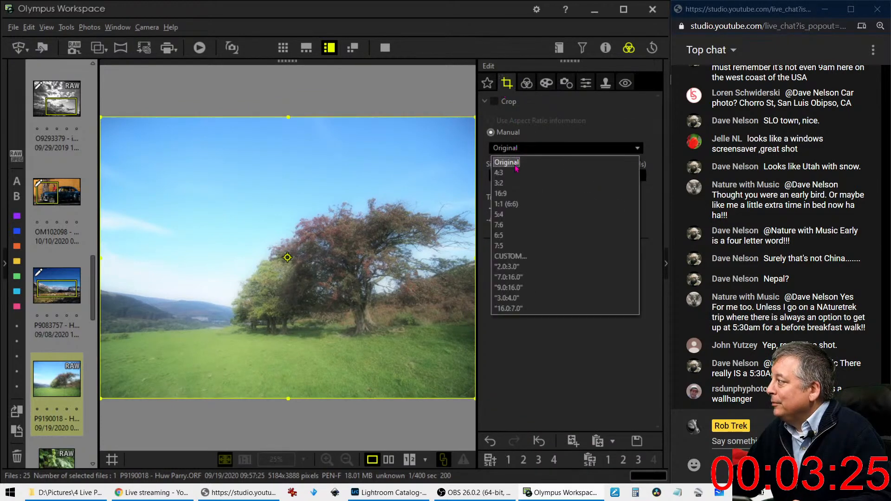
click(500, 194)
drag(409, 212, 409, 233)
drag(463, 229, 464, 236)
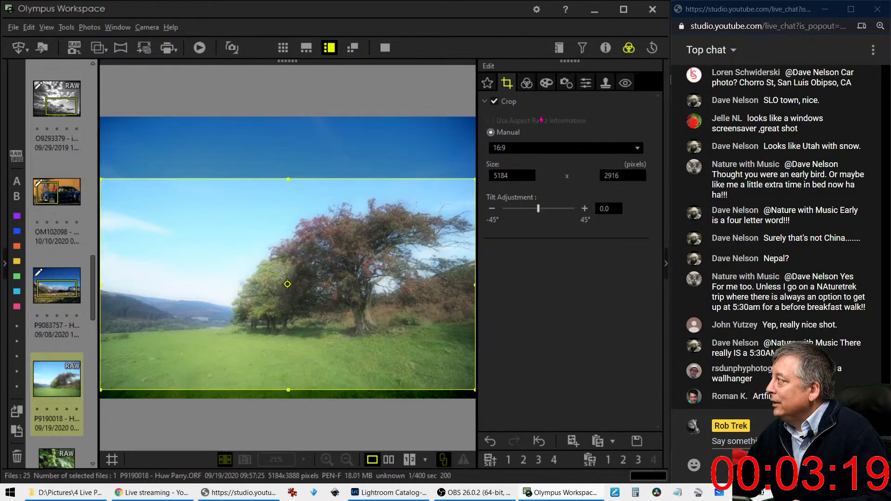
Step: Tighten the tree photo's 16:9 crop to 4232 x 2379 pixels, shifting the frame slightly right and up around the tree
click(526, 83)
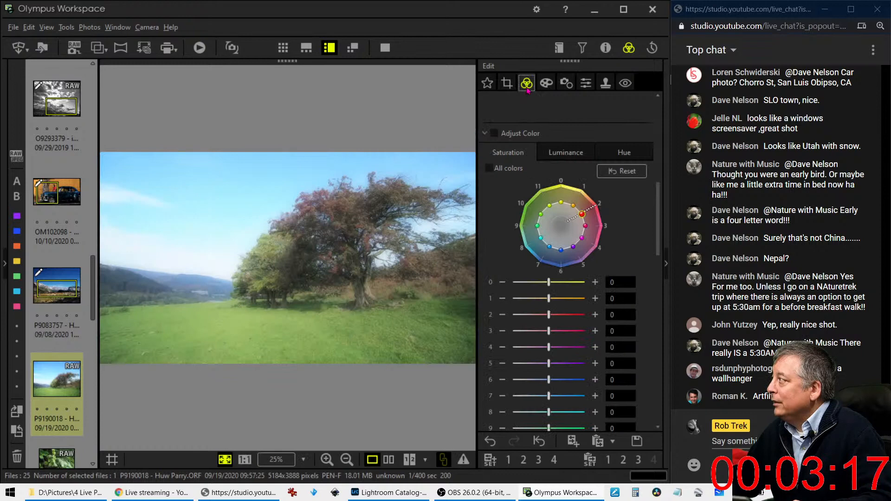
click(507, 84)
drag(472, 281, 403, 289)
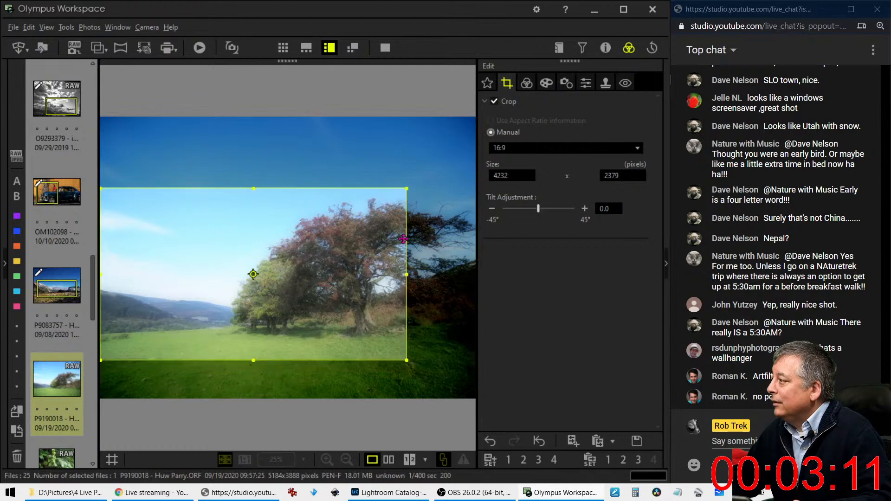
click(526, 84)
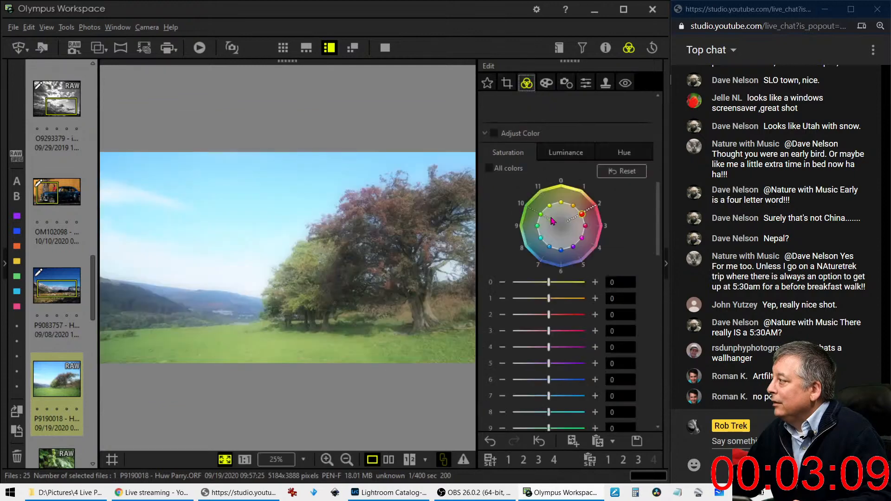
click(507, 83)
drag(358, 213, 372, 209)
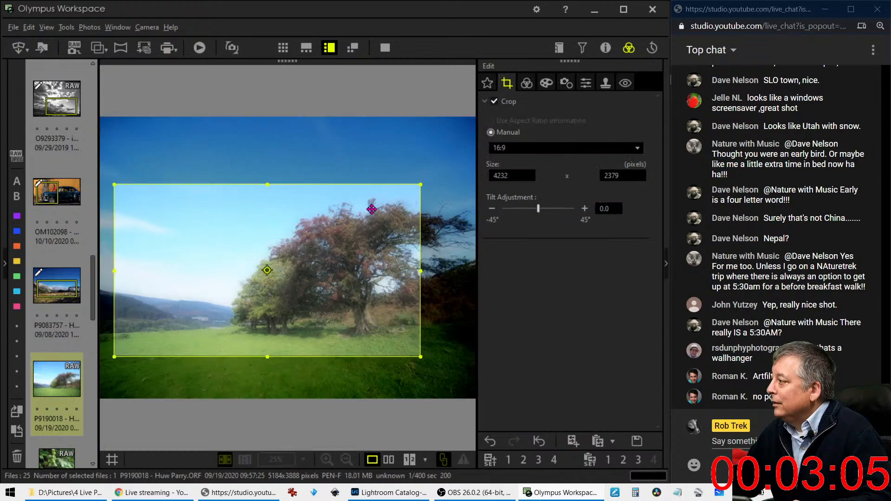
click(526, 83)
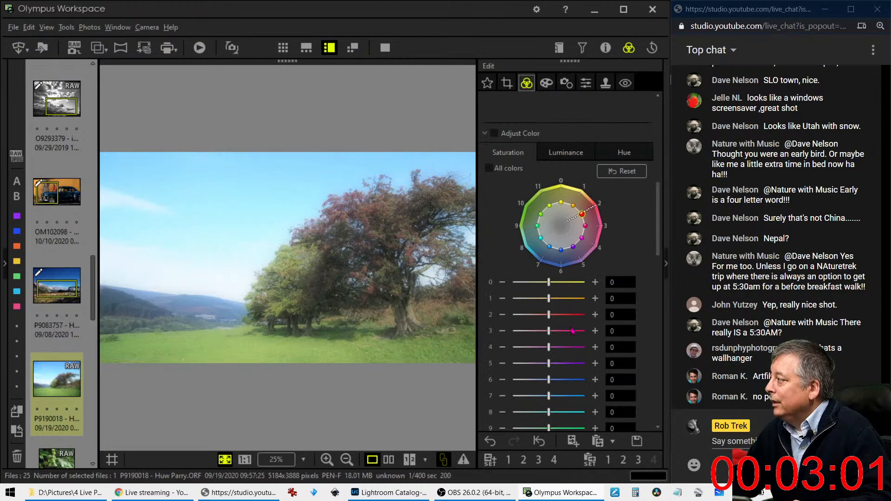
Step: Darken the shadows with the RGB tone curve by pulling down its low end and adding a second point in the lower quarter
scroll(573, 330, down, 6)
scroll(573, 329, down, 5)
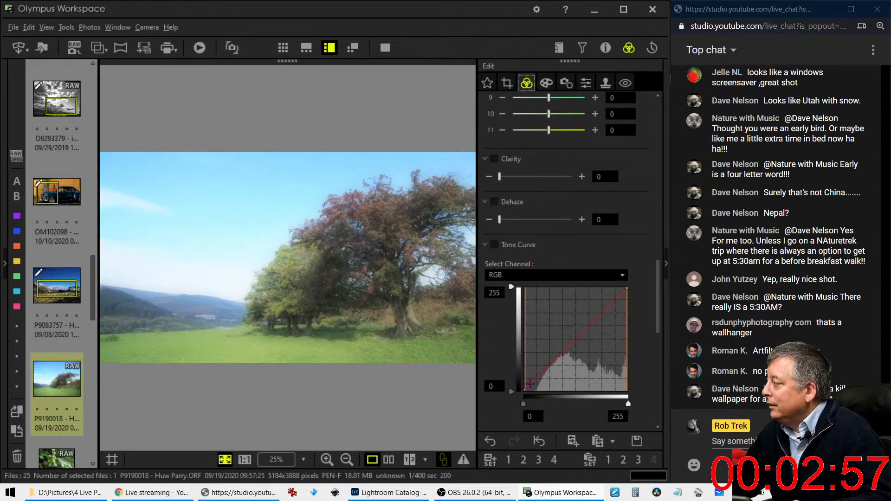
drag(531, 383, 533, 389)
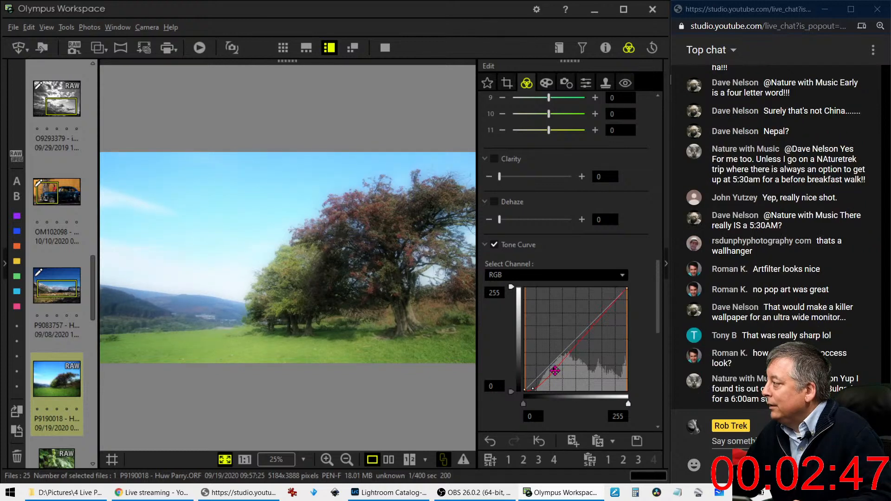
click(554, 369)
drag(534, 384, 553, 372)
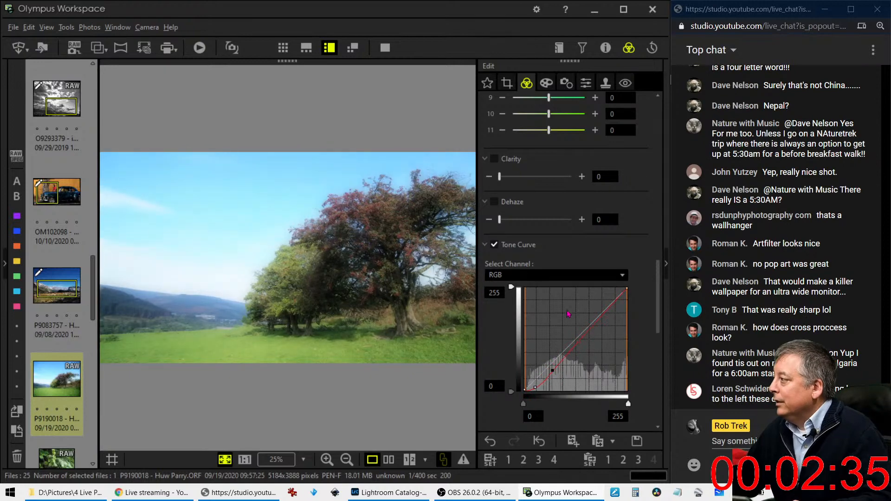
Step: Shift the hue of the green tones, setting color 9 to 2 and colors 10 and 11 to 1
scroll(576, 244, up, 3)
scroll(576, 245, up, 9)
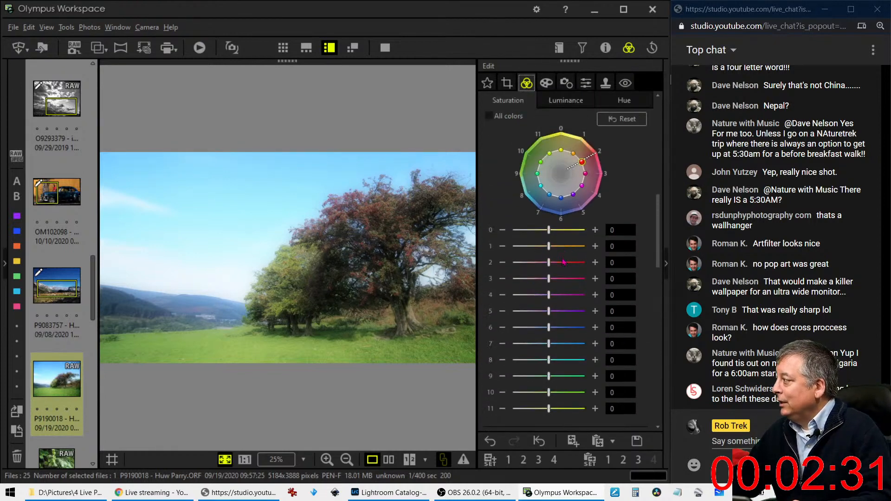
scroll(570, 254, down, 2)
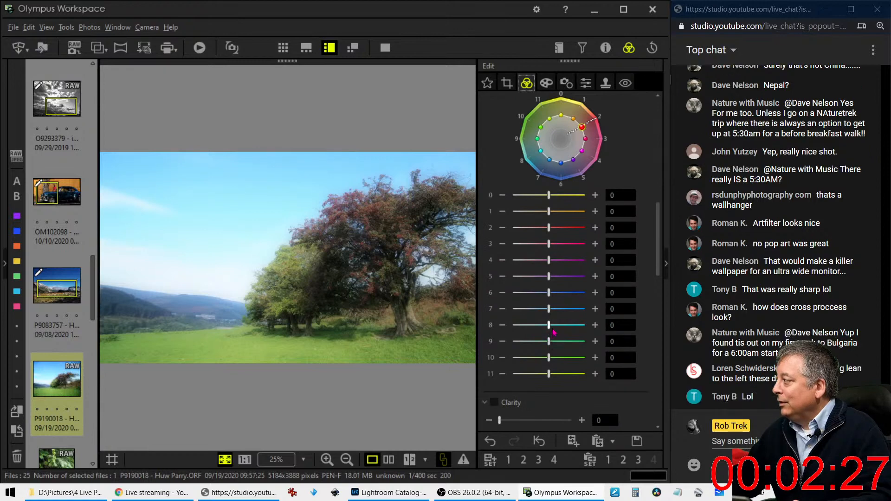
scroll(596, 197, up, 5)
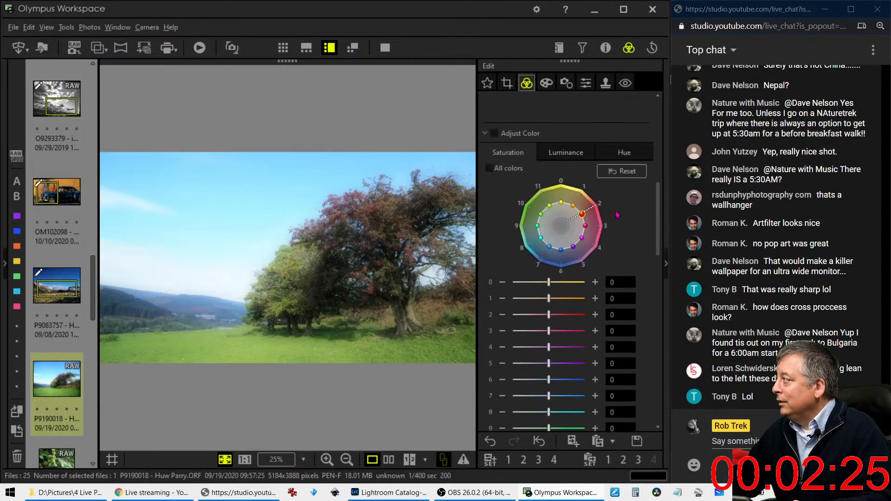
click(623, 222)
scroll(584, 325, down, 5)
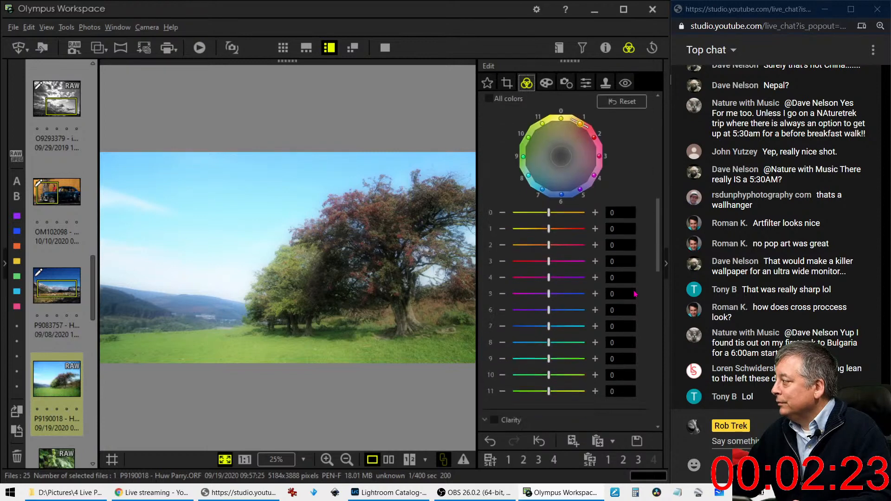
drag(549, 359, 558, 362)
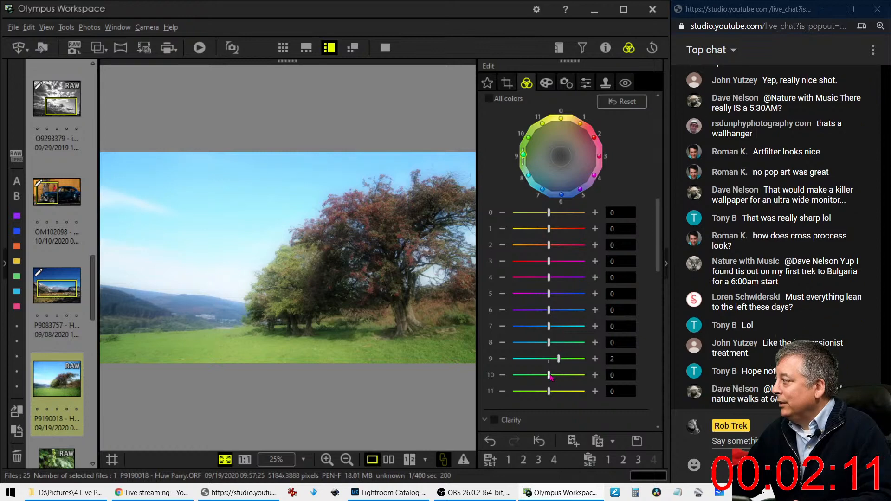
drag(548, 392, 553, 379)
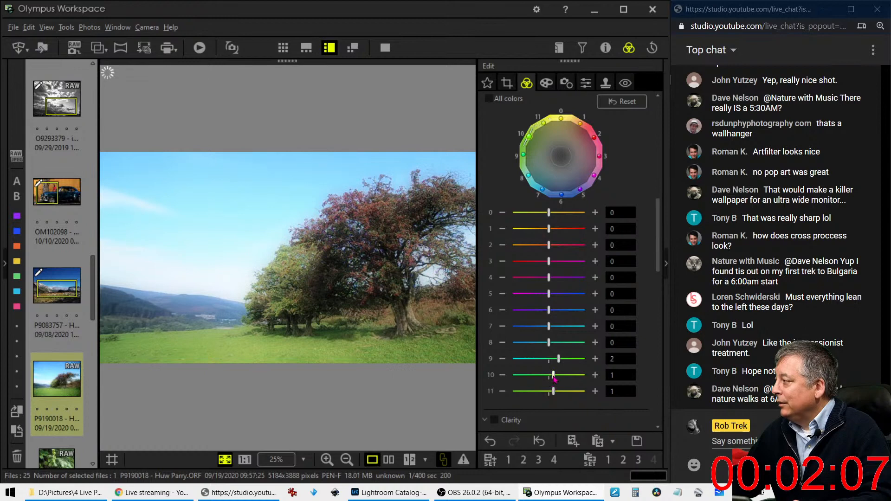
Step: Raise the saturation of red color 2 to 5
scroll(510, 170, up, 3)
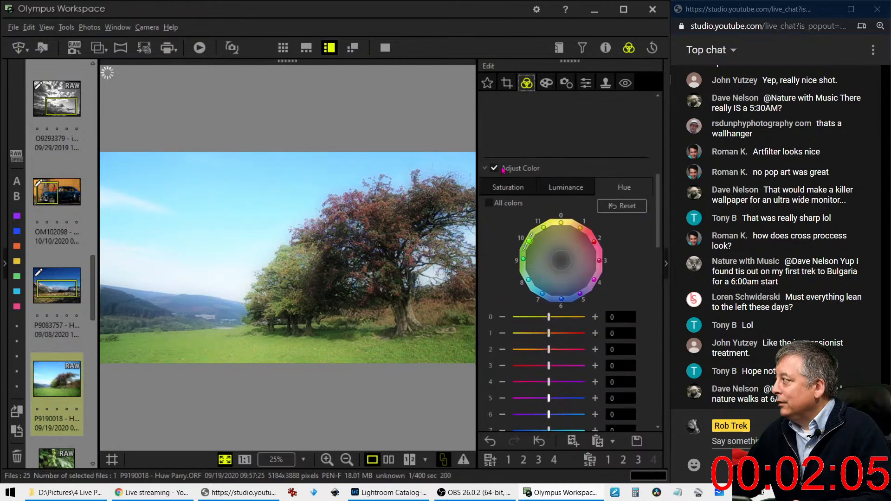
click(506, 188)
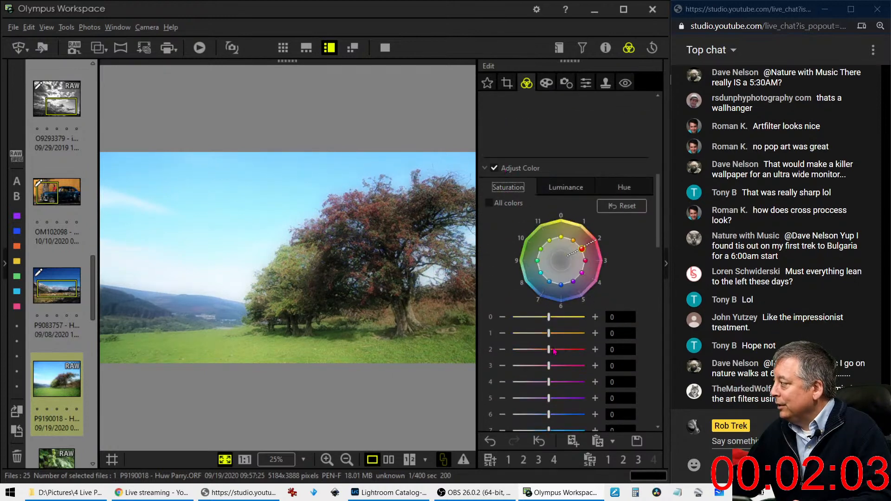
drag(549, 350, 564, 350)
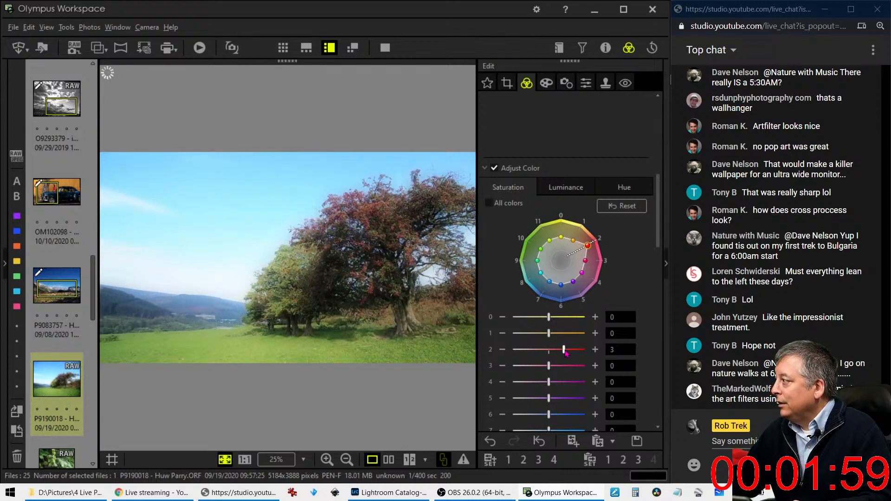
drag(564, 349, 577, 355)
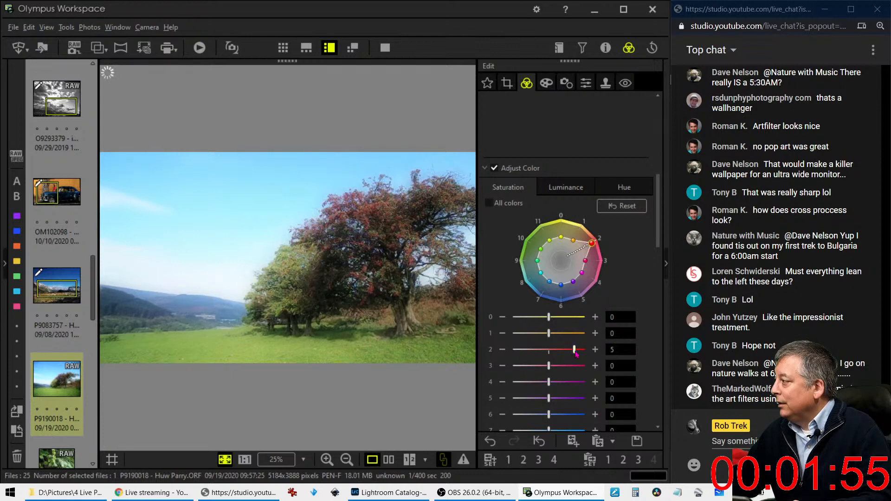
Step: Lower the luminance of the cyan to yellow-green tones: color 8 to -2, 9 to -1, 10 to -3, and reduce color 11
click(562, 190)
scroll(589, 273, down, 3)
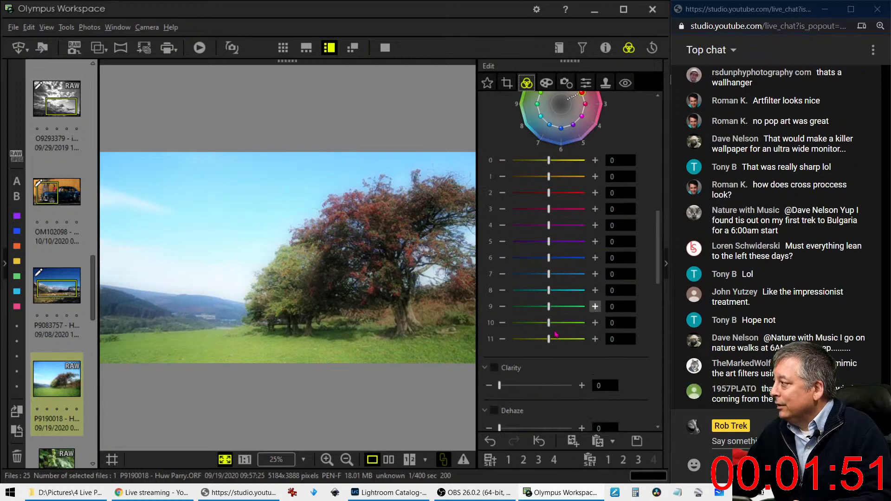
drag(548, 322, 544, 342)
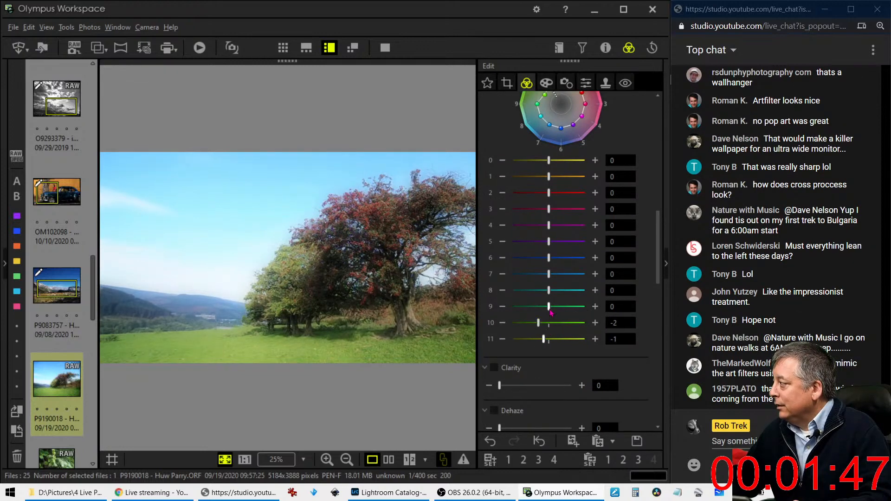
drag(548, 306, 543, 307)
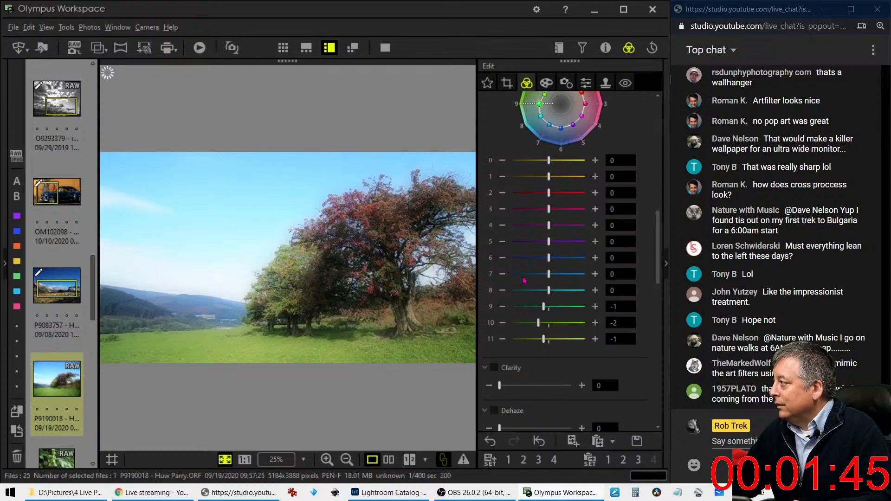
drag(549, 291, 539, 294)
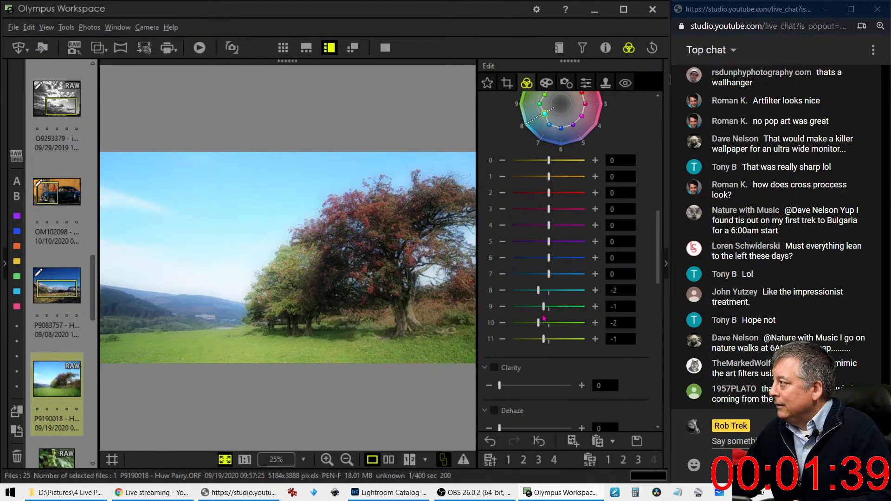
drag(543, 339, 536, 327)
Step: Set Clarity to 26 and Dehaze to 10 on the tree photo
scroll(542, 305, up, 3)
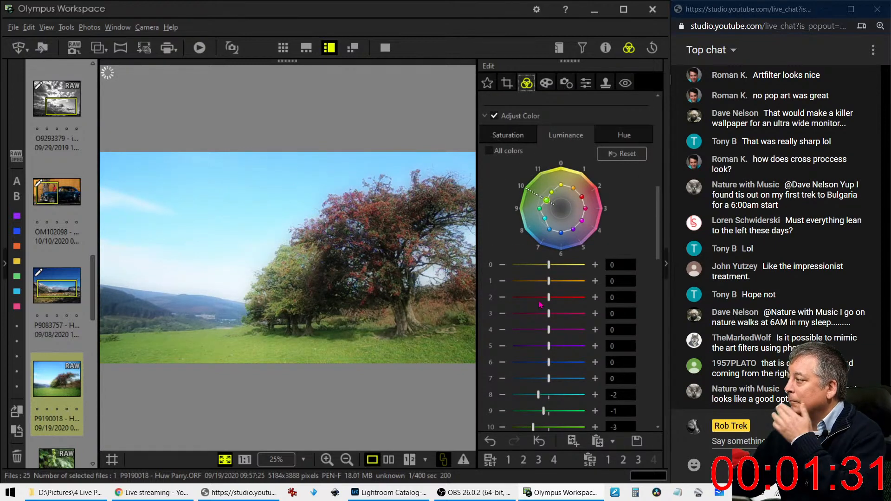
click(515, 139)
scroll(529, 296, down, 6)
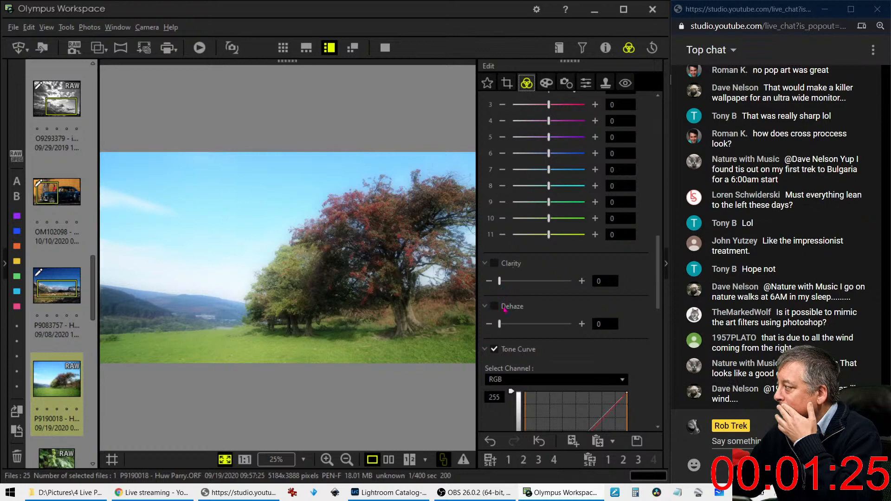
drag(499, 281, 515, 281)
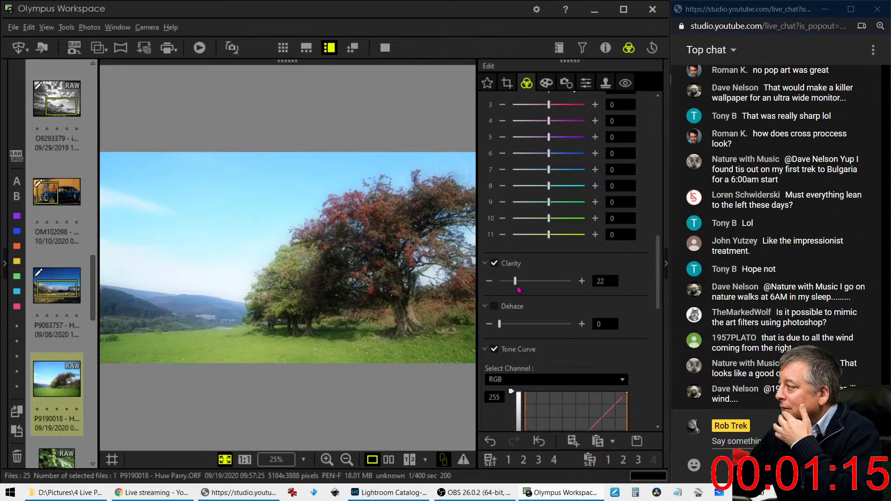
drag(514, 283, 525, 285)
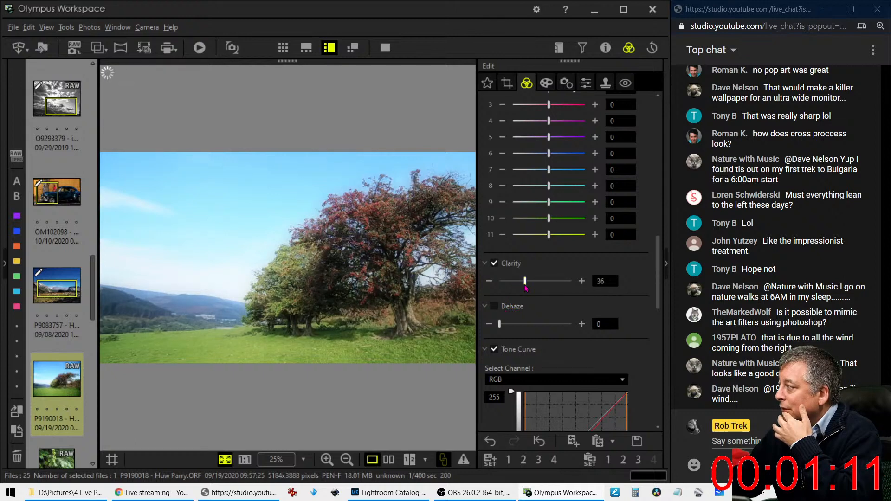
drag(526, 287, 519, 289)
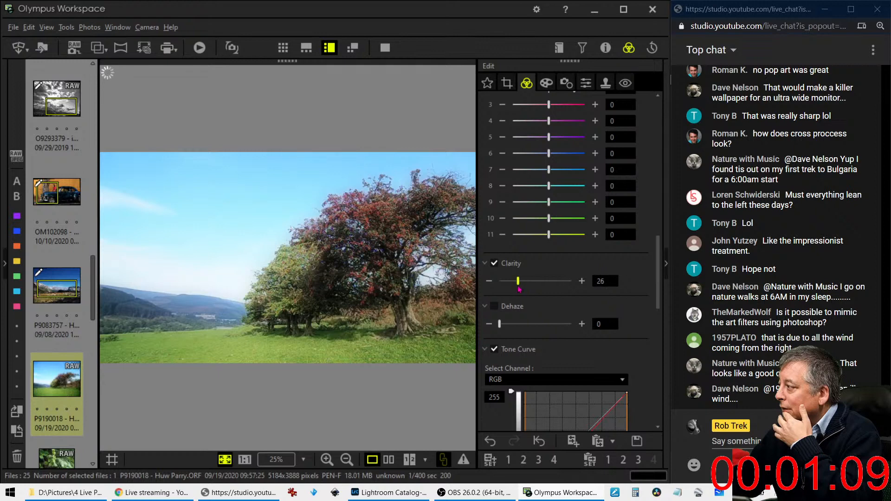
drag(503, 326, 511, 327)
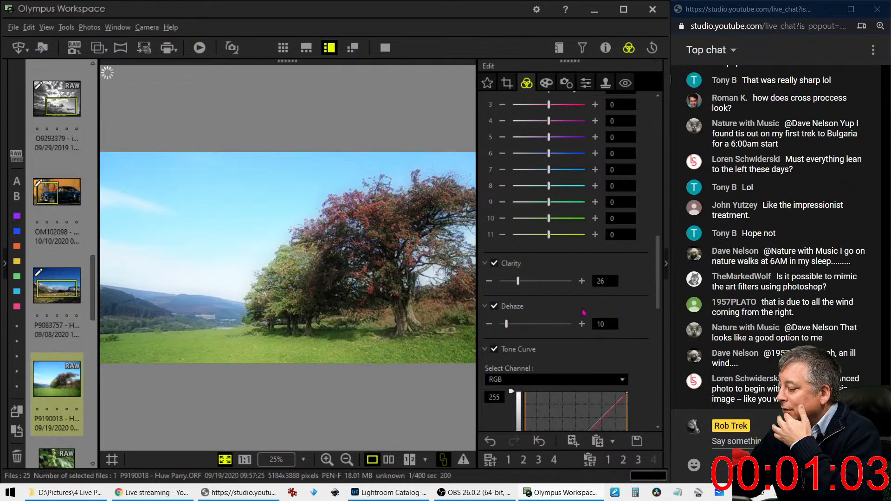
Step: Reduce Clarity to 12 on the tree photo
scroll(583, 312, down, 3)
scroll(583, 312, down, 8)
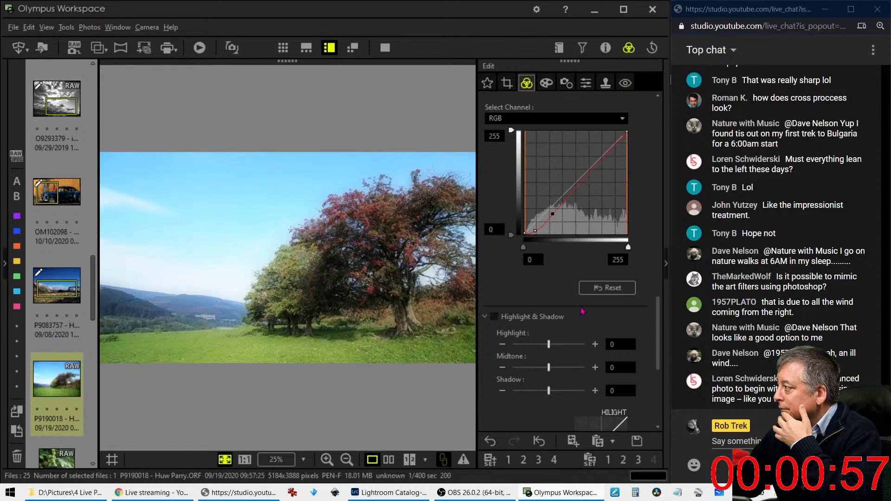
scroll(579, 309, up, 5)
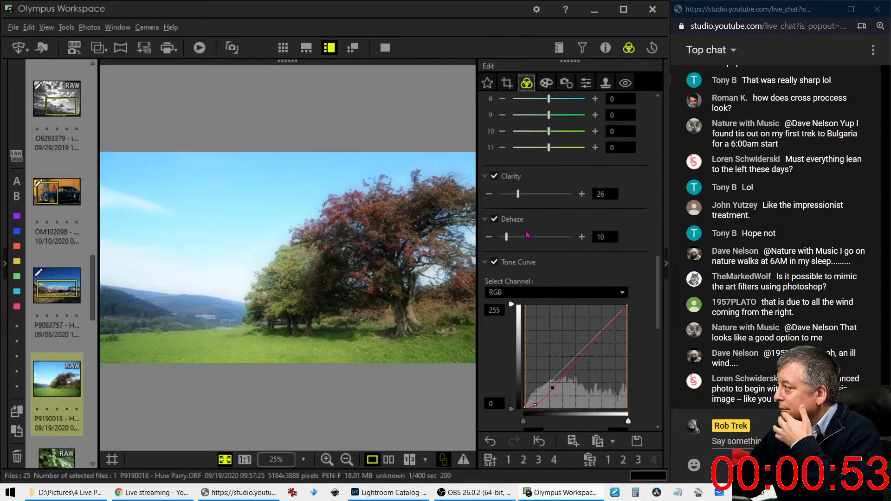
drag(517, 203, 506, 201)
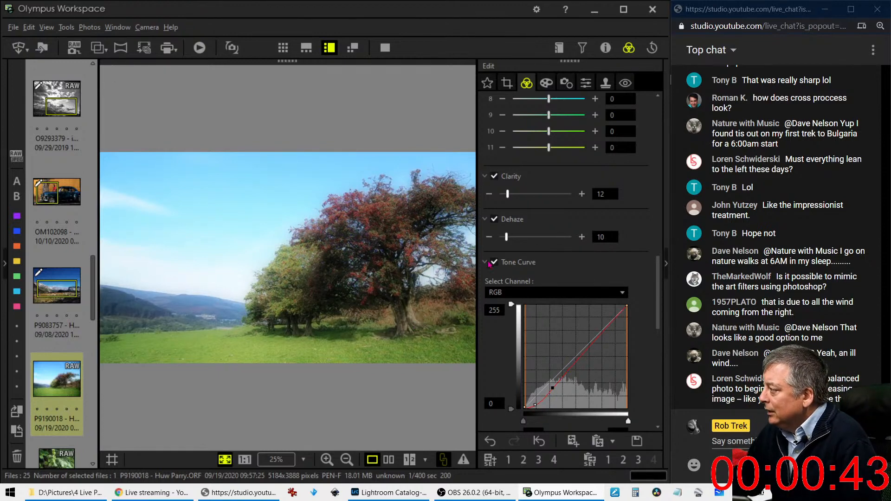
Step: Shift the hue of the yellow and orange tones, setting color 0 to 2, color 1 to 1 and color 11 to 2
scroll(562, 217, up, 5)
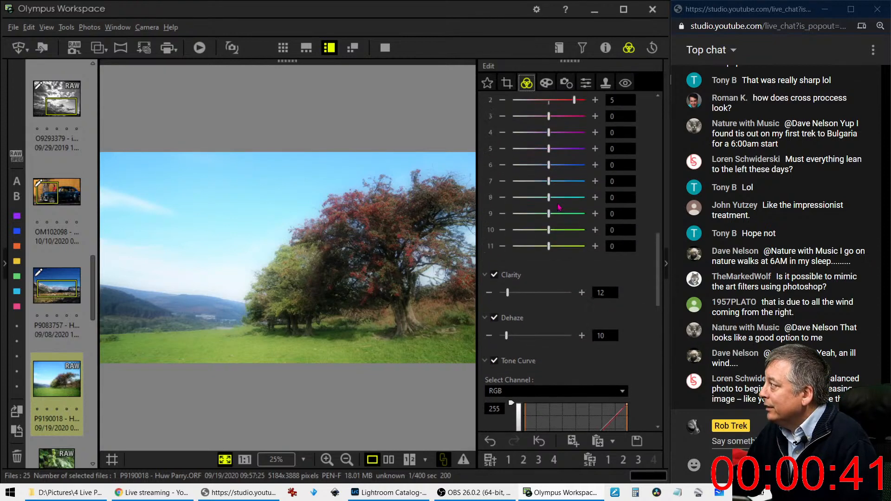
scroll(563, 241, up, 1)
click(624, 102)
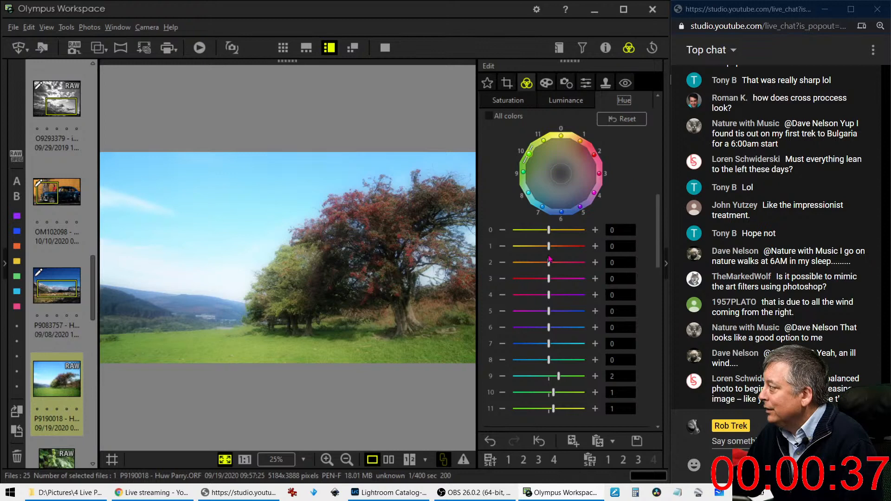
mouse_move(549, 230)
mouse_down()
mouse_move(559, 230)
mouse_move(553, 247)
mouse_up()
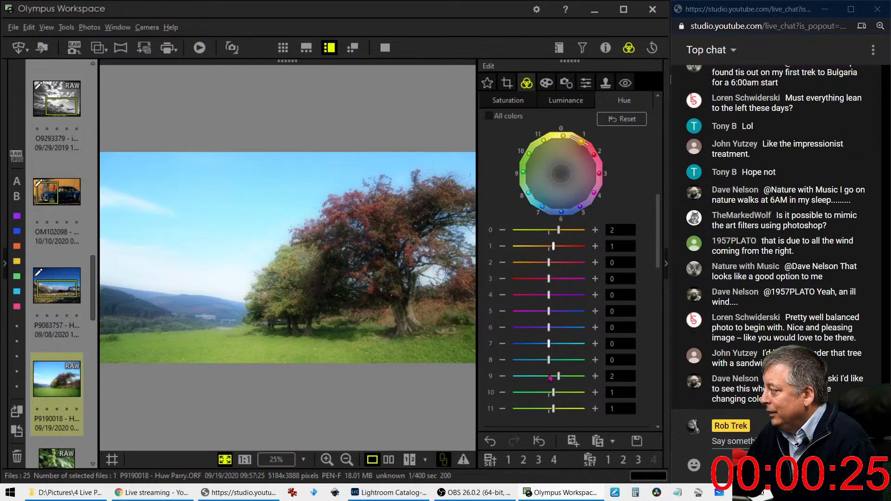
drag(553, 408, 560, 411)
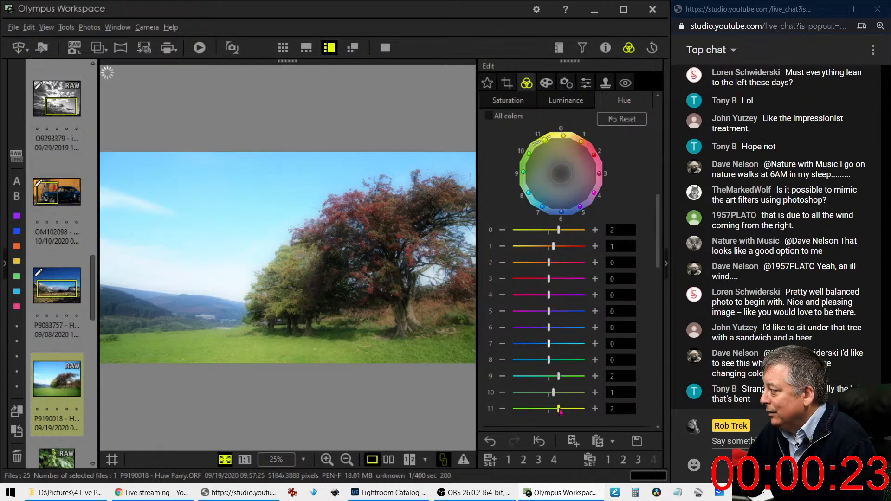
Step: Set the hue of color 0 to 3 and color 1 to 2, and the luminance of color 6 to -1, 7 to -2 and 8 to -3
drag(560, 233, 566, 234)
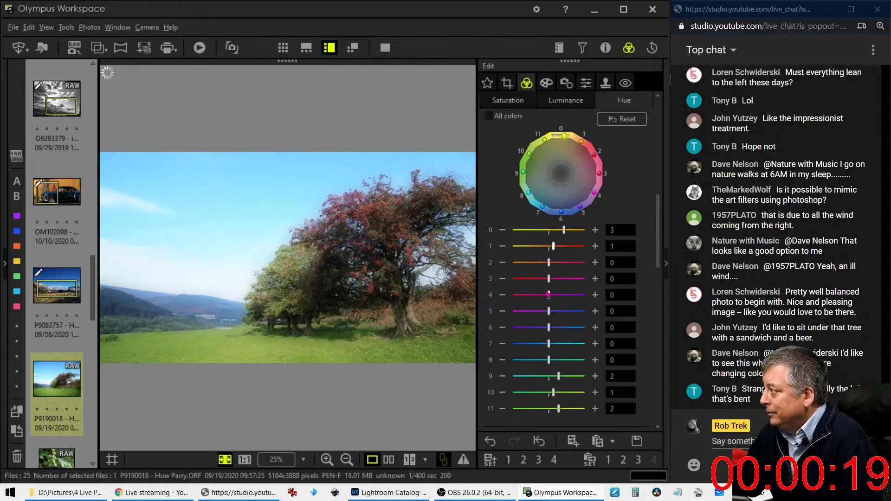
click(552, 103)
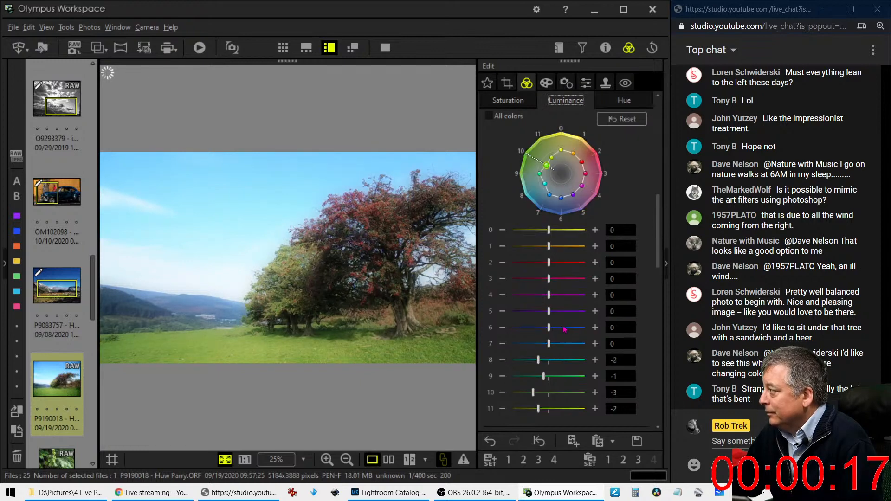
drag(538, 359, 541, 344)
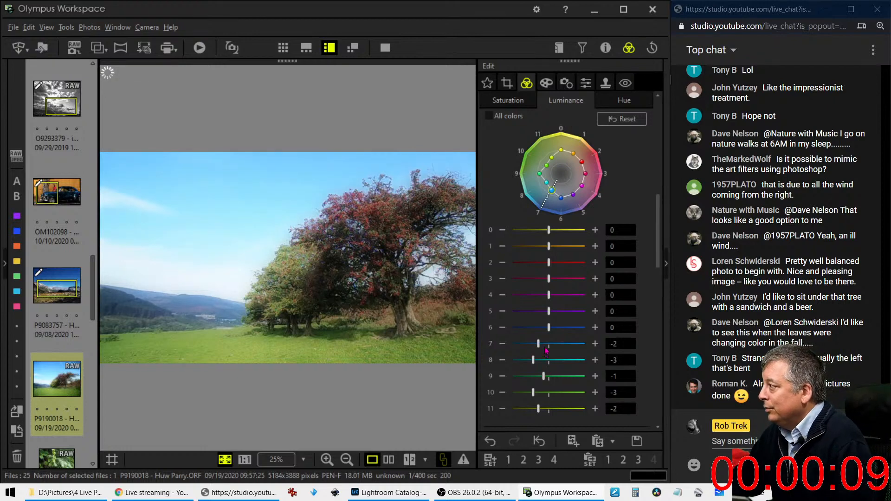
drag(548, 327, 546, 330)
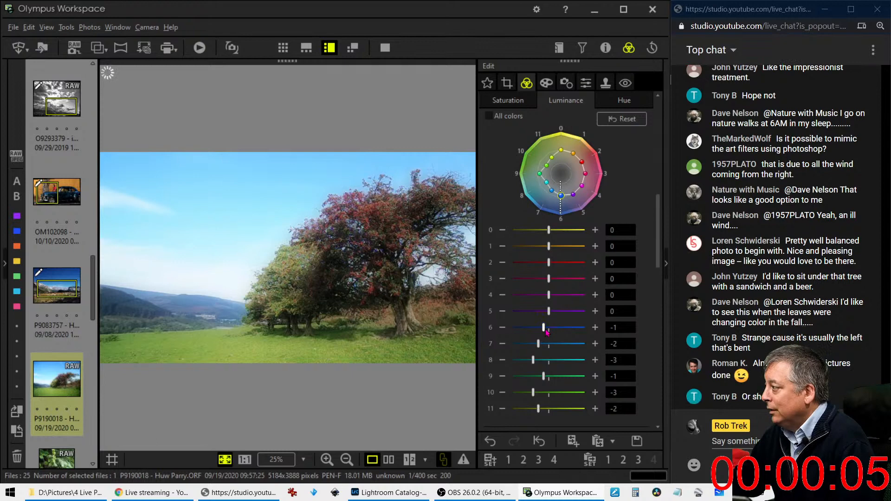
click(615, 102)
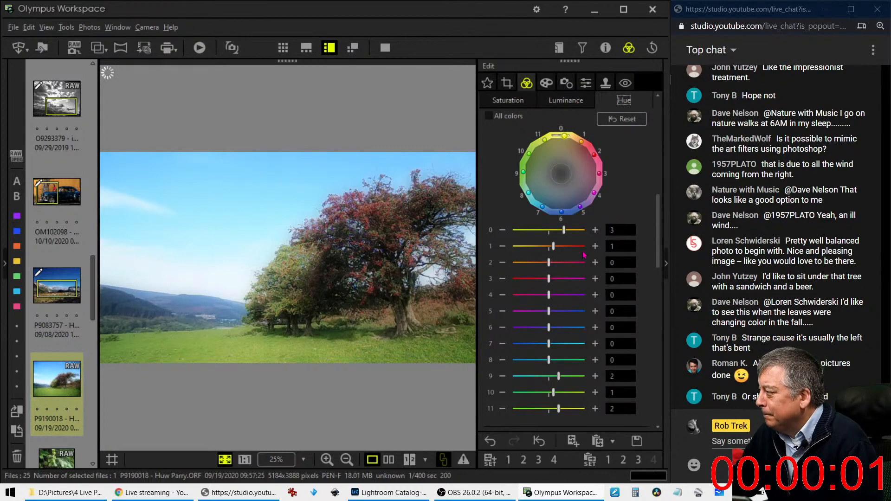
click(559, 250)
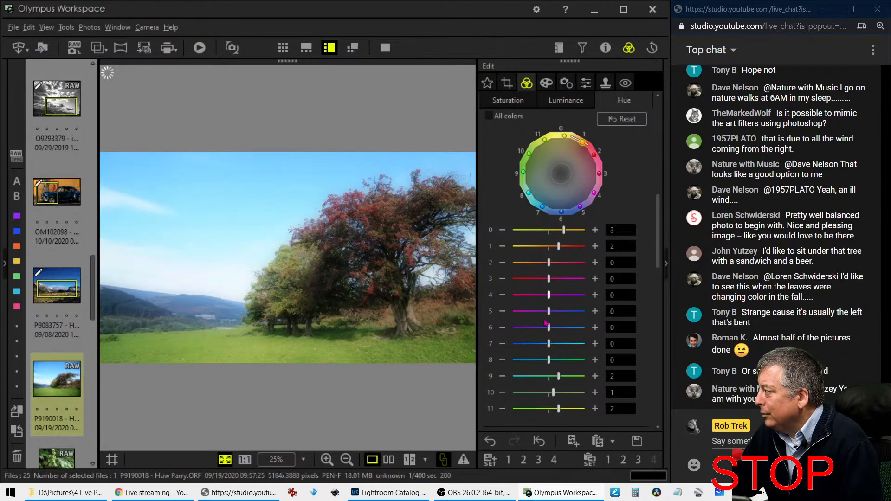
Step: Review the tree photo's saturation settings and compare the 16:9 edit with the original side by side in full screen
click(508, 100)
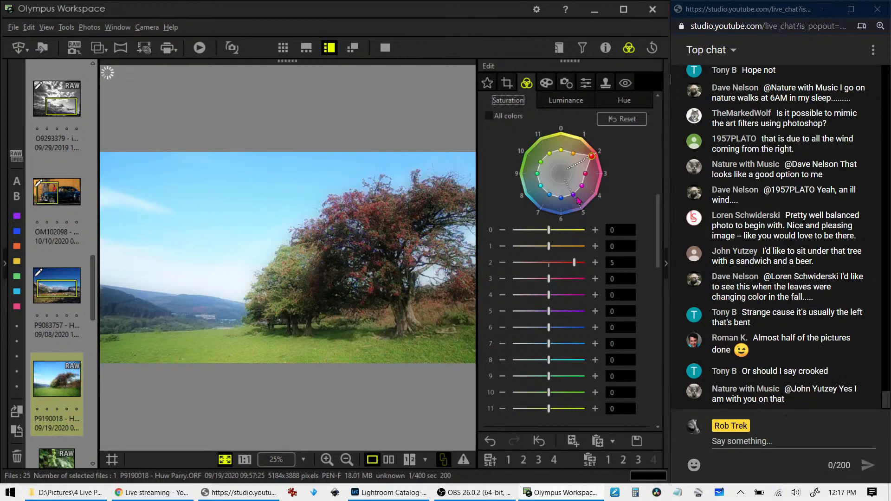
click(390, 466)
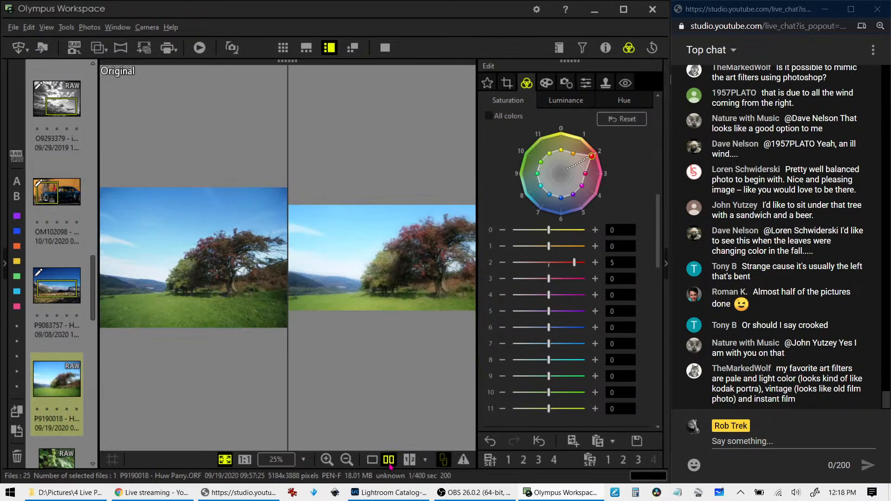
click(385, 47)
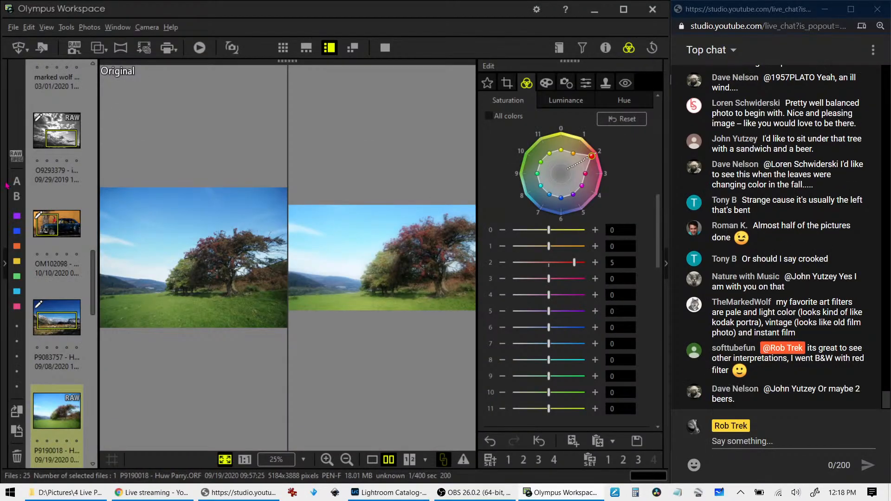
Step: Open the tree photo's crop in single view and flip the 16:9 frame to portrait and back to landscape
click(507, 84)
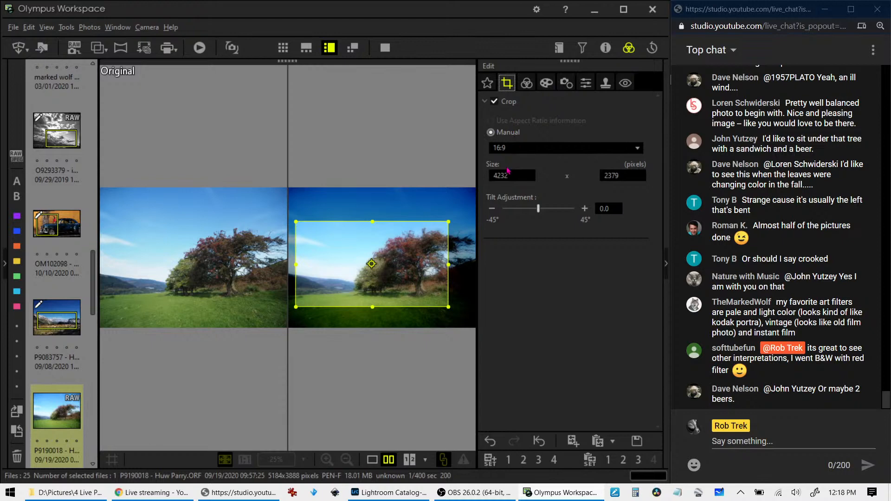
click(372, 460)
click(529, 149)
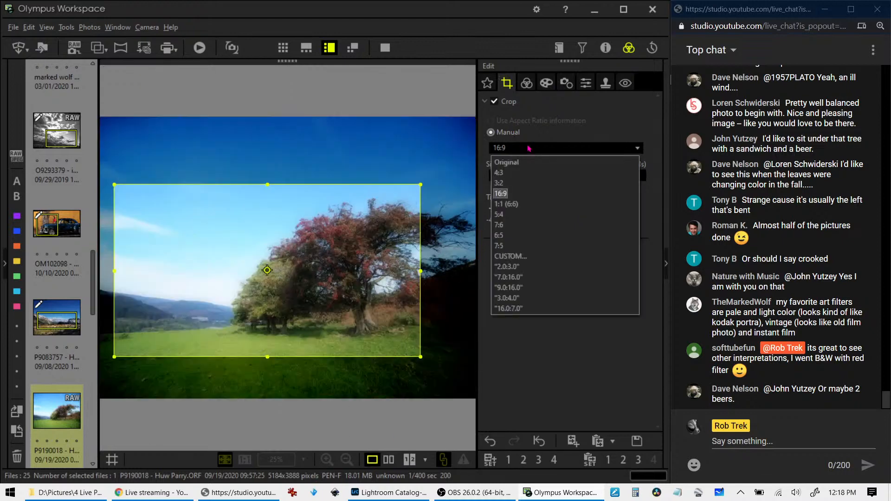
click(529, 148)
double_click(268, 274)
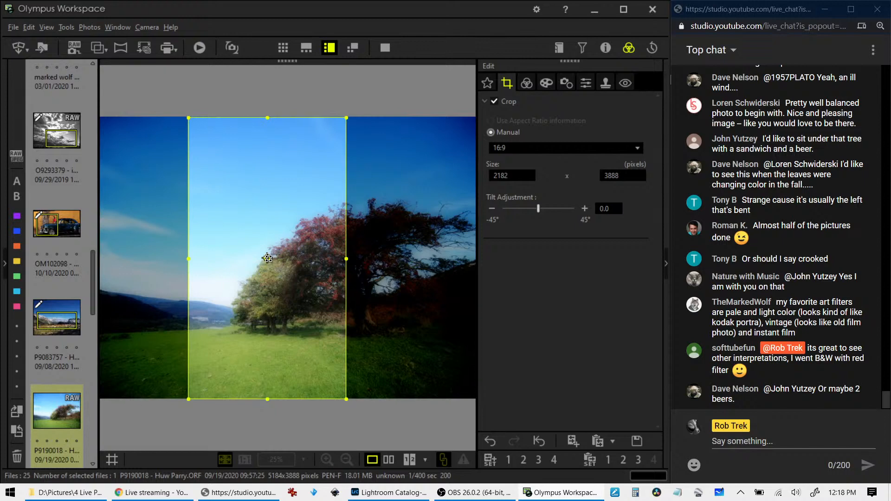
double_click(268, 258)
Step: Change the tree photo's crop to a 1:1 square of about 2957 x 2957 pixels framing the trees
click(565, 148)
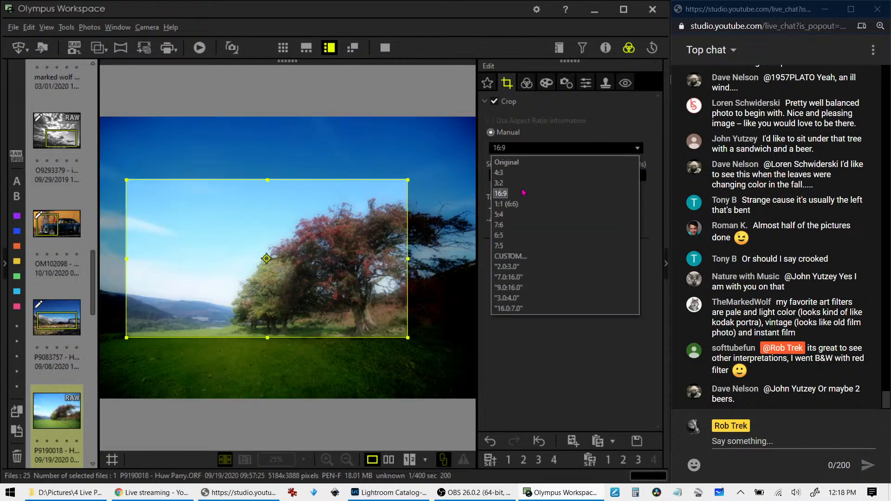
click(507, 204)
drag(350, 228, 389, 231)
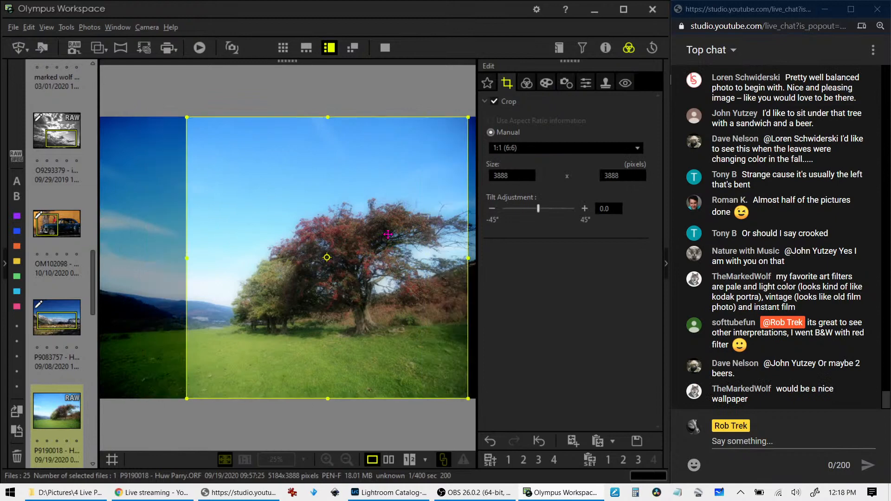
drag(336, 121, 328, 184)
drag(340, 279, 308, 261)
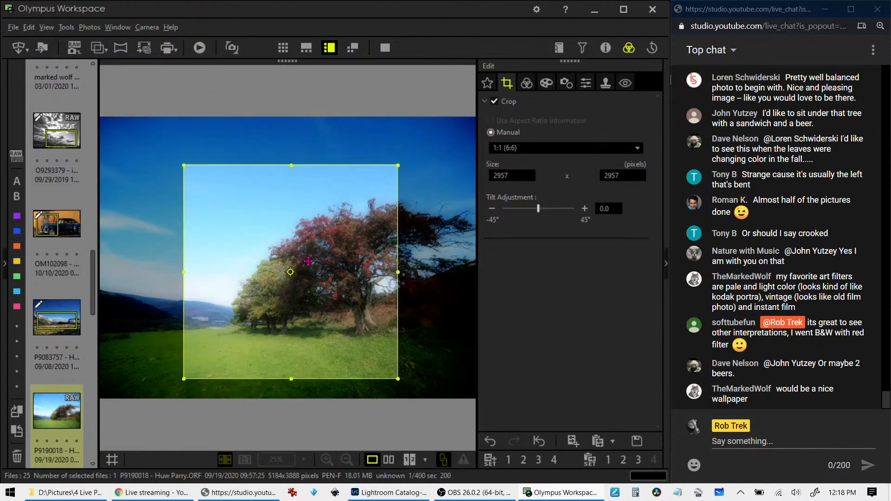
Step: Deepen the tree photo's shadows on the RGB tone curve by adding a point at the dark end and lowering the existing point
click(526, 84)
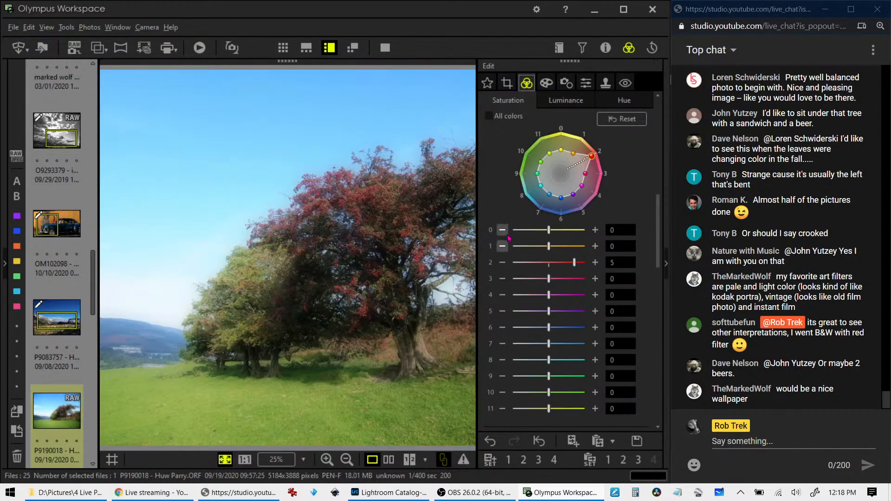
scroll(524, 268, down, 1)
scroll(524, 268, up, 5)
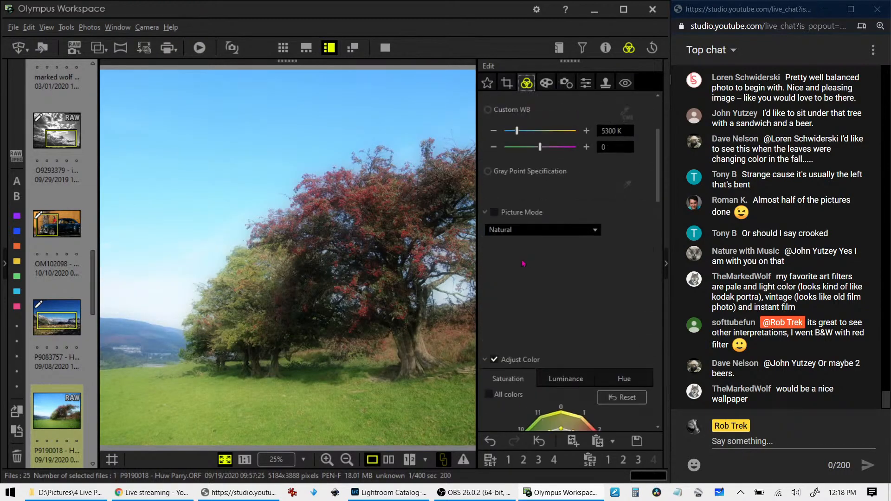
scroll(603, 306, down, 7)
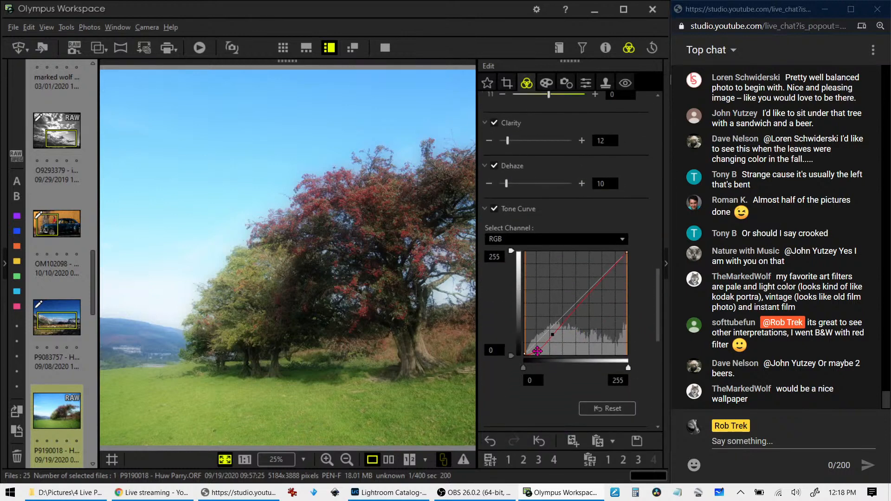
drag(534, 351, 553, 338)
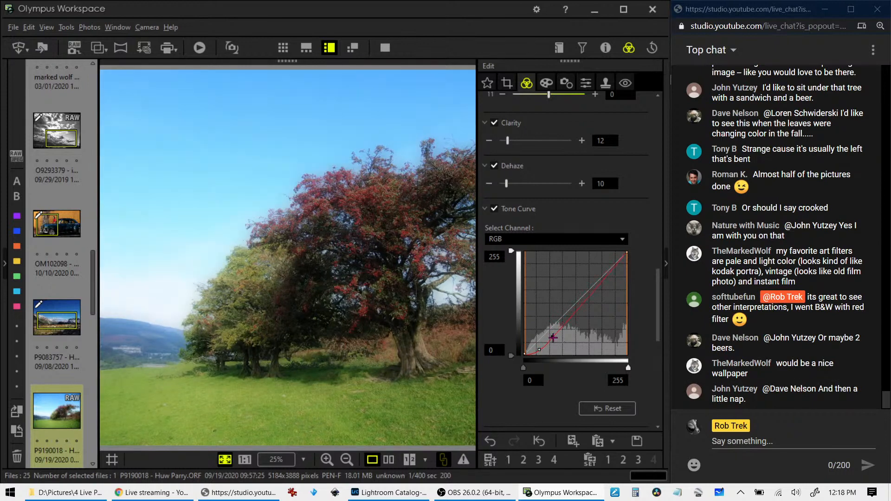
Step: Compare the square-cropped tree photo with its original side by side in full screen
click(385, 464)
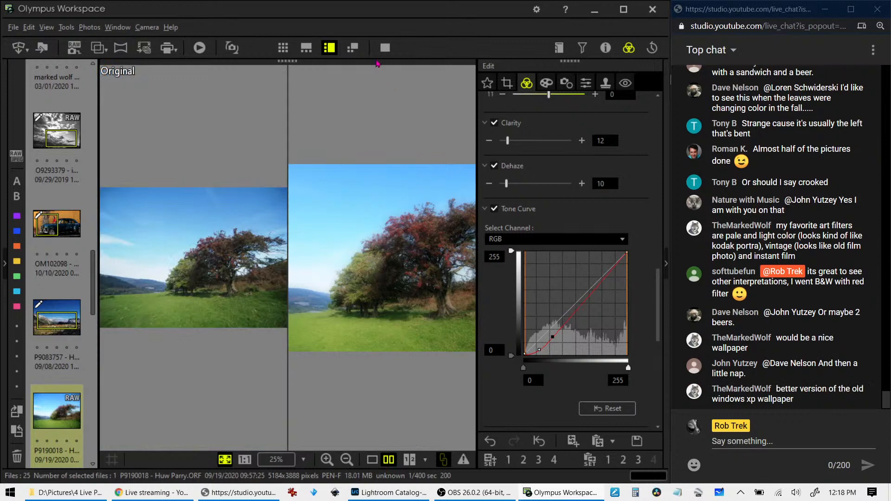
click(385, 47)
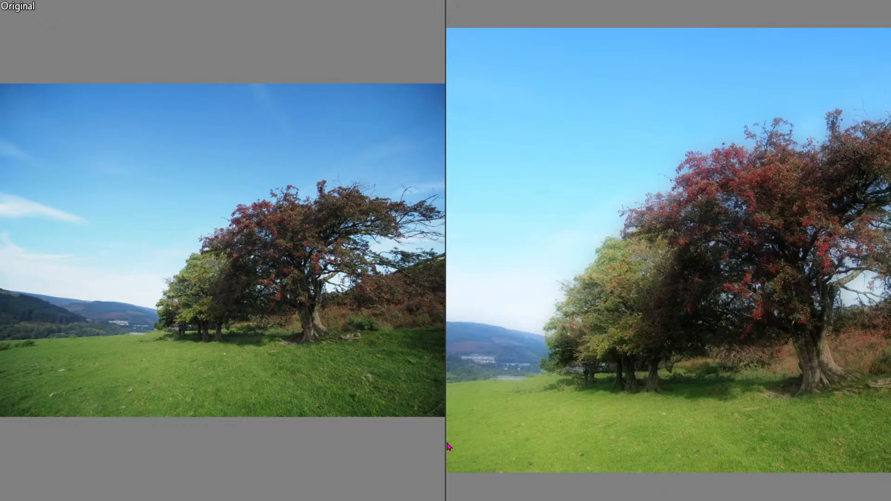
key(Escape)
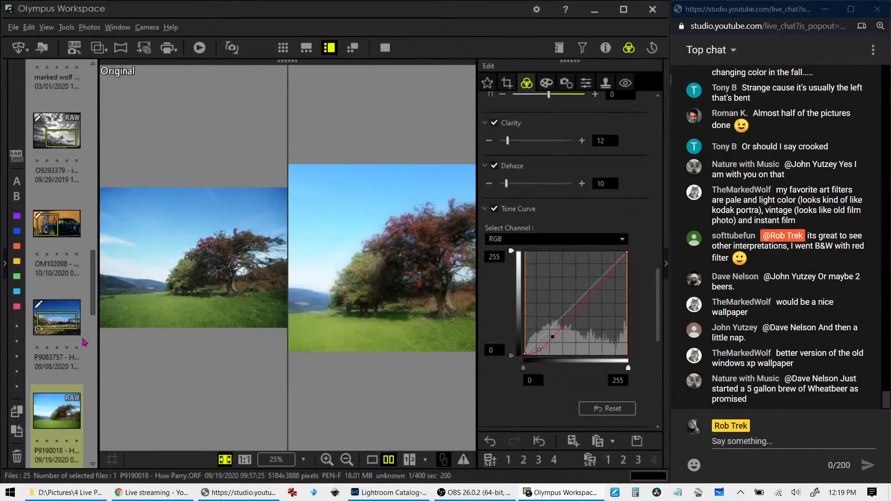
Step: Select the P9201955 garden waterfall RAW photo and show it in single view
scroll(83, 344, down, 3)
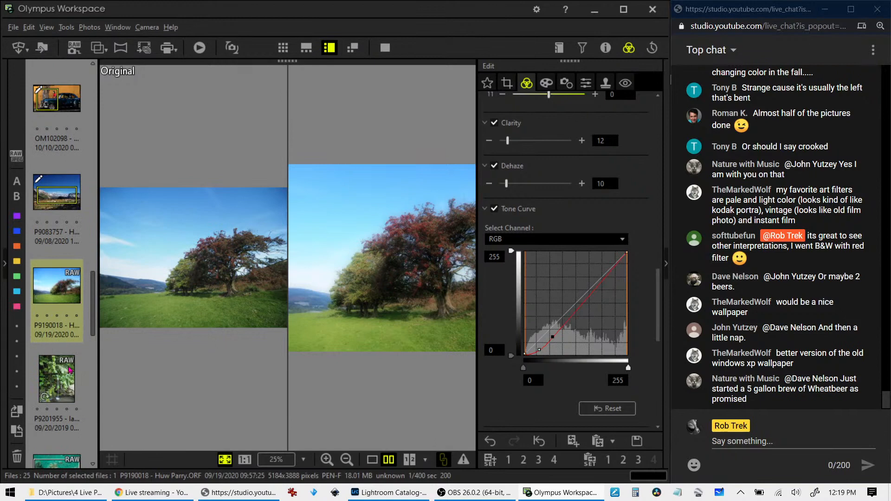
click(67, 388)
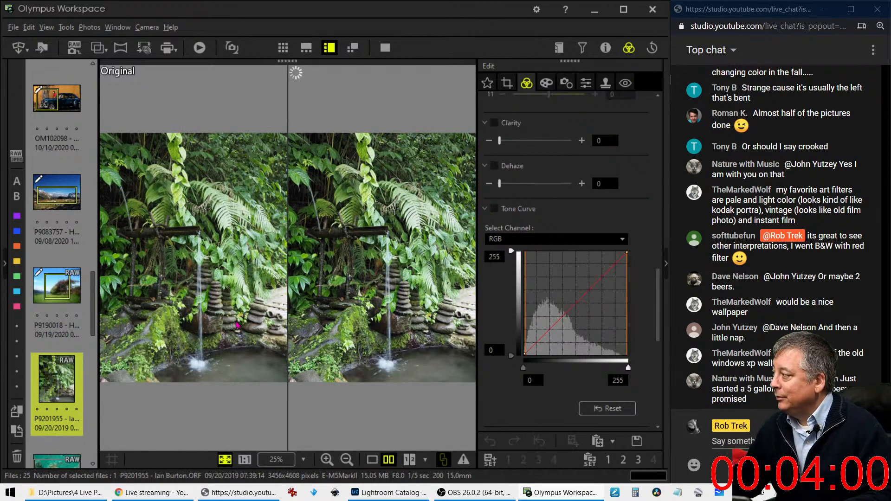
click(47, 286)
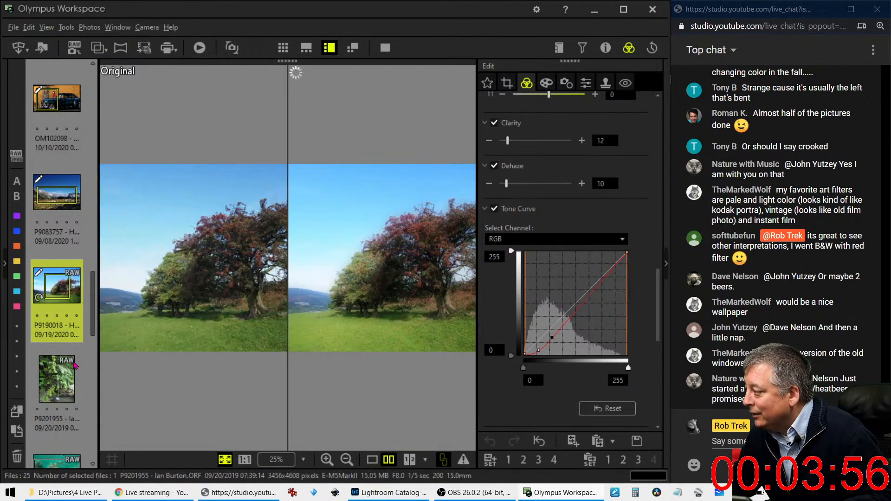
click(64, 385)
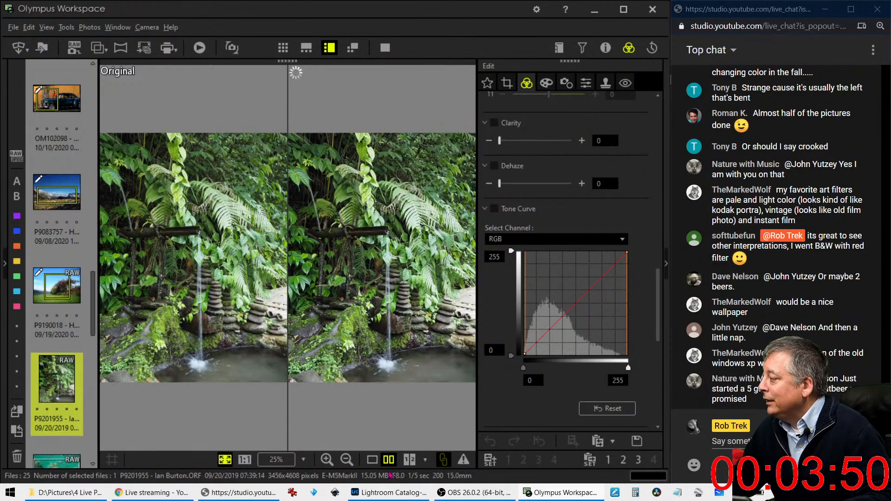
click(371, 459)
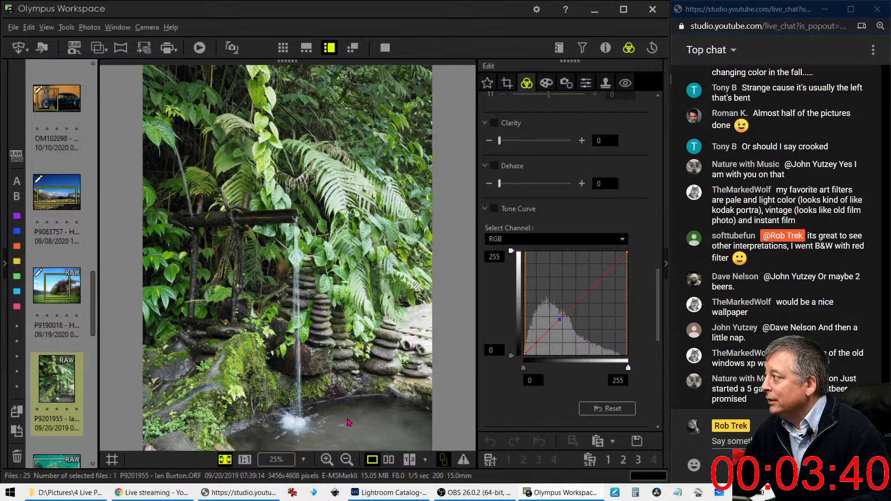
Step: Crop the waterfall photo at 4:3 to about 2619 x 3492 pixels, trimming the upper and left parts of the image
click(508, 83)
click(534, 149)
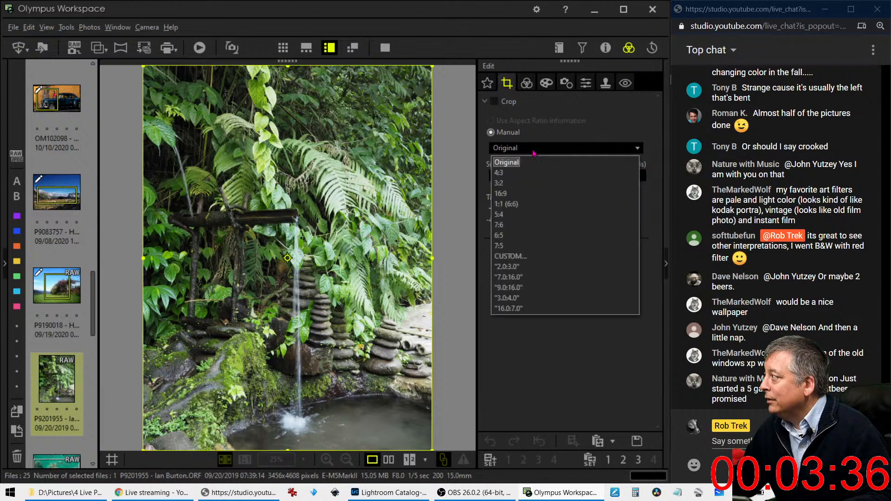
click(511, 172)
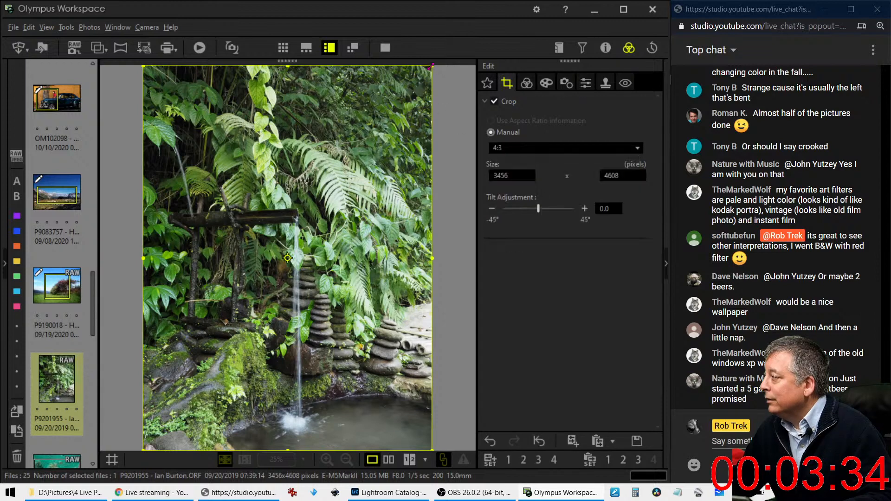
drag(291, 68, 334, 188)
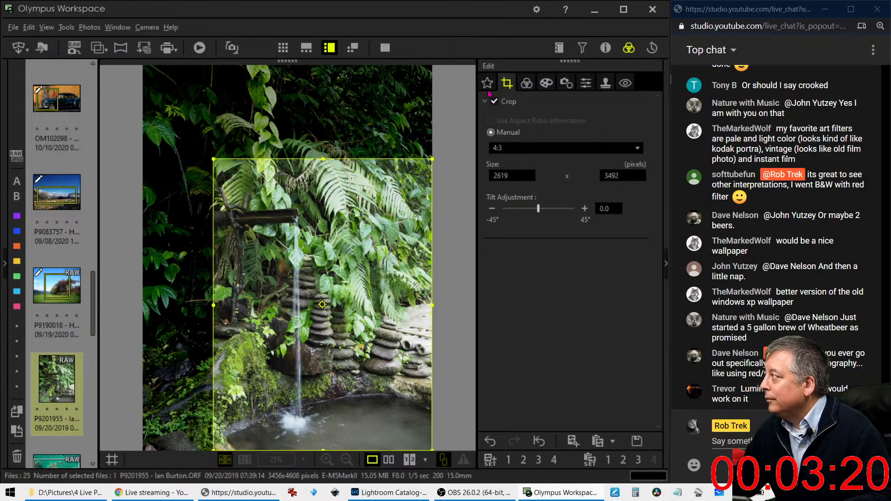
Step: Set the waterfall photo's vignetting to -13 and darken its shadows with two points low on the RGB tone curve
click(547, 83)
drag(535, 321, 521, 326)
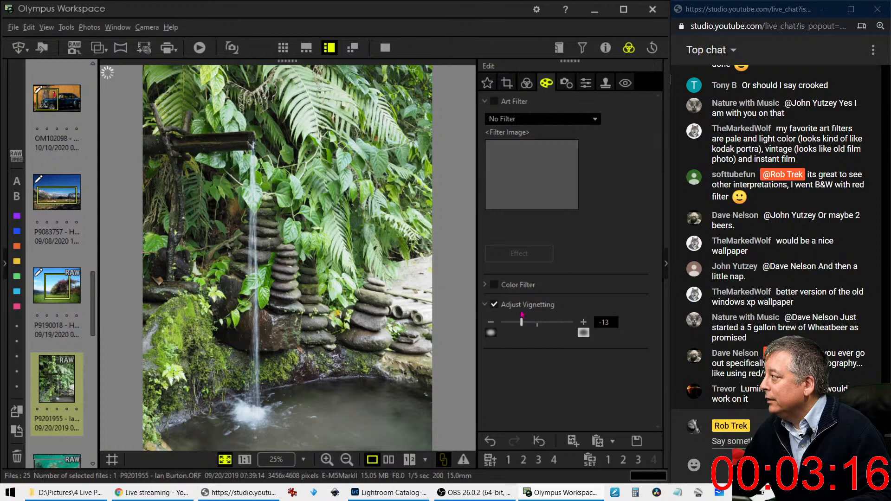
click(529, 86)
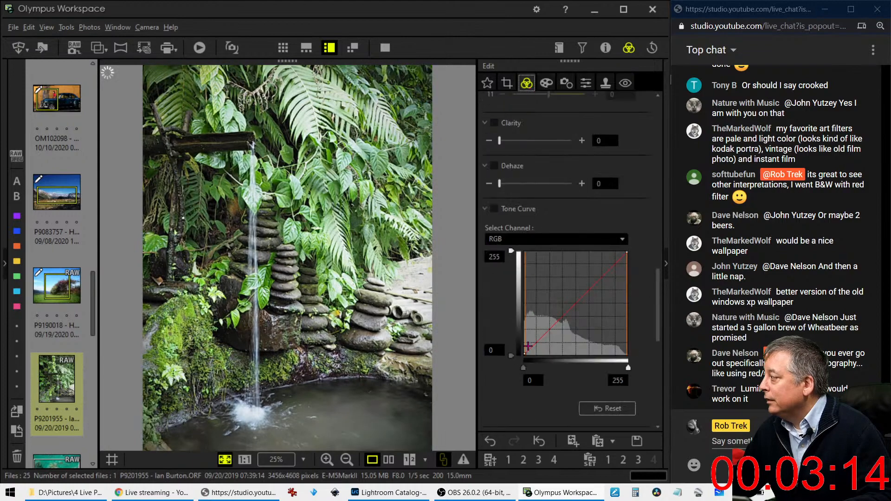
drag(532, 353, 555, 342)
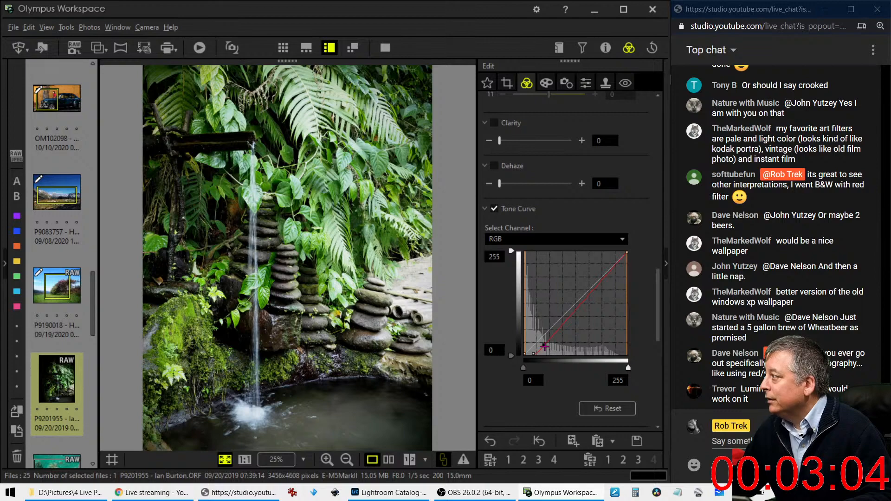
mouse_move(544, 346)
mouse_down()
mouse_move(558, 330)
mouse_move(551, 338)
mouse_up()
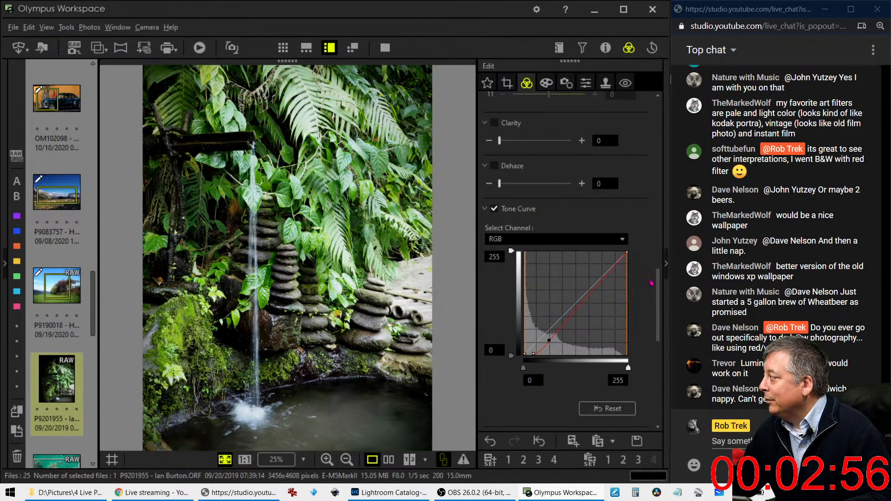
Step: Warm the waterfall photo with a custom white balance of 7604 K and set the crop's tilt adjustment to -0.5
drag(658, 295, 663, 102)
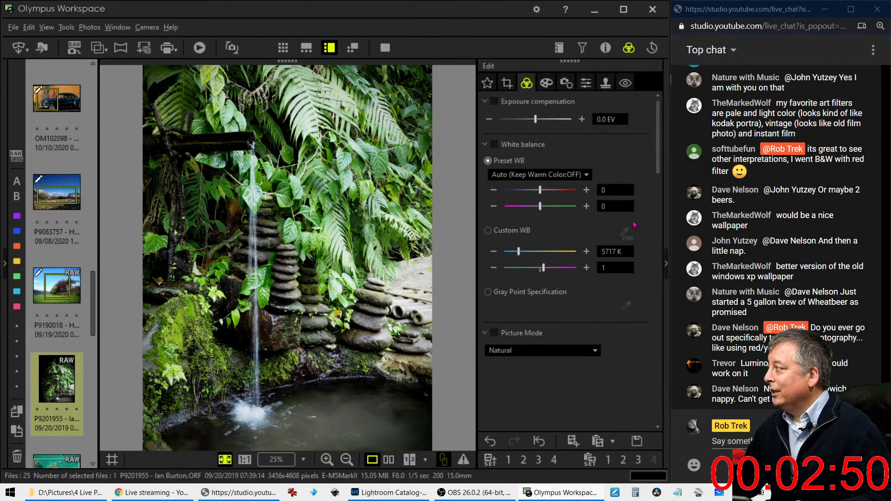
click(526, 252)
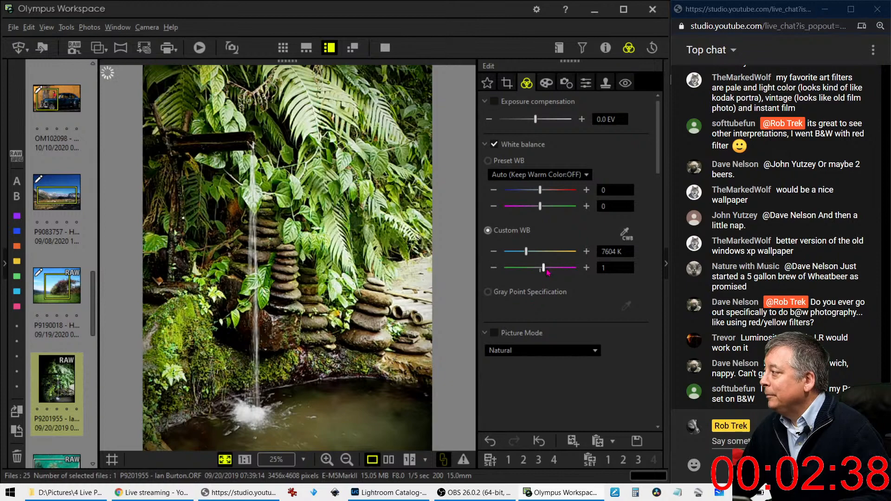
click(507, 84)
click(492, 209)
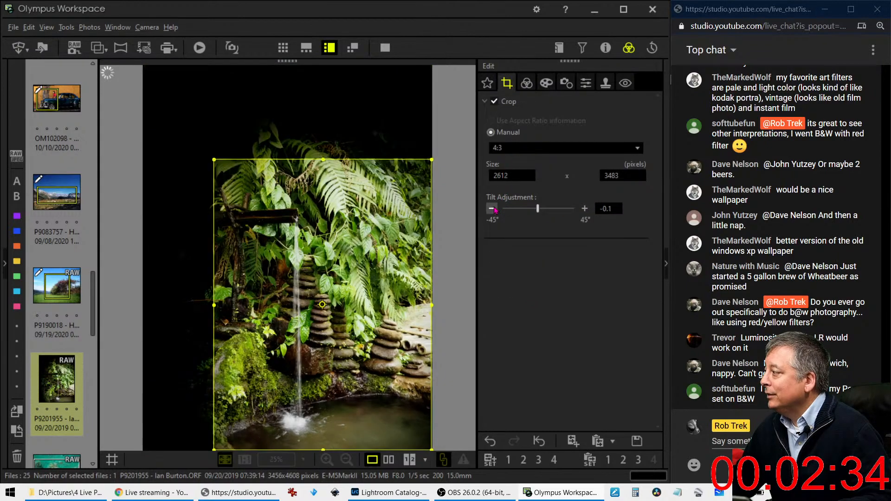
click(492, 209)
click(492, 208)
click(492, 209)
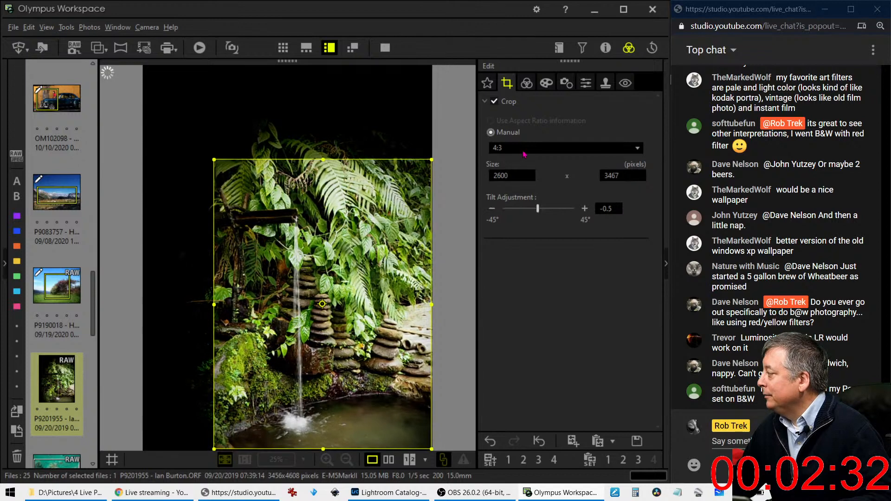
Step: Collapse the Adjust Color section and set the custom white balance's green-magenta tint to 2
click(527, 83)
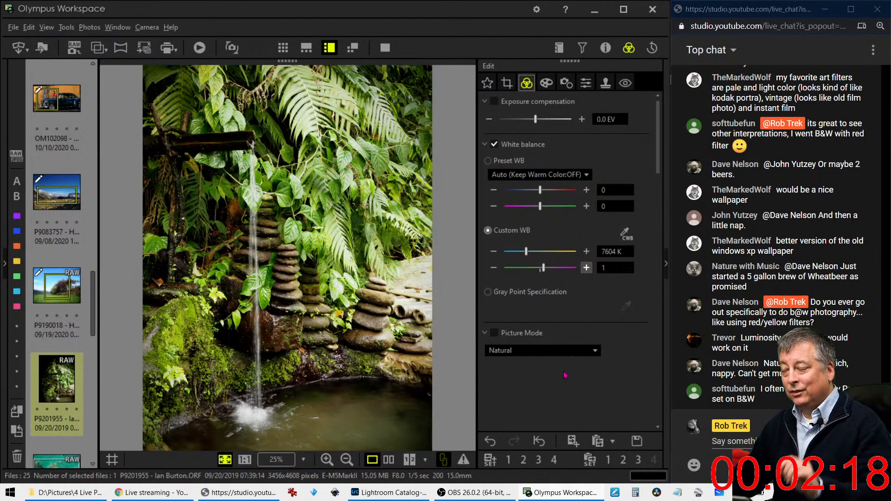
scroll(565, 377, down, 1)
scroll(565, 372, down, 5)
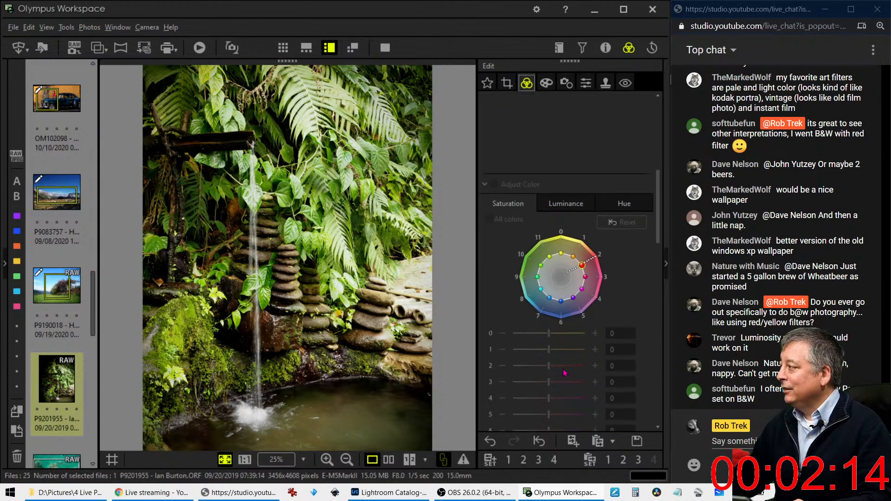
scroll(564, 373, up, 1)
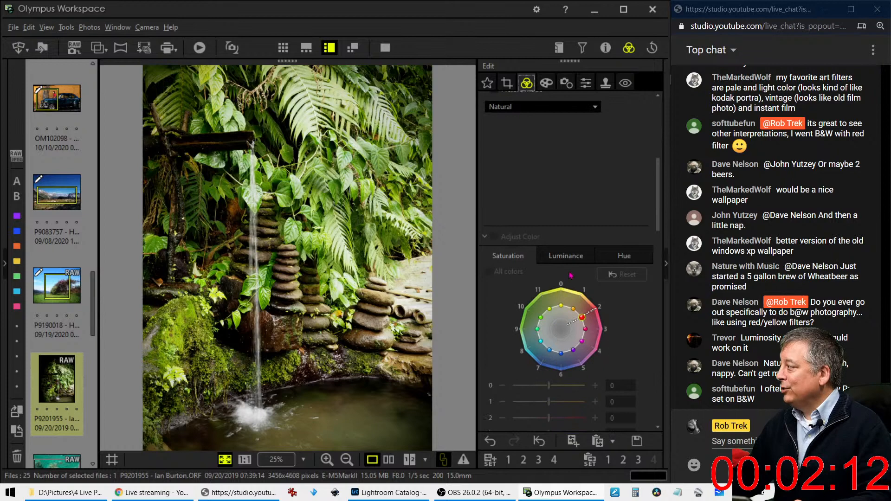
click(487, 239)
scroll(549, 251, up, 3)
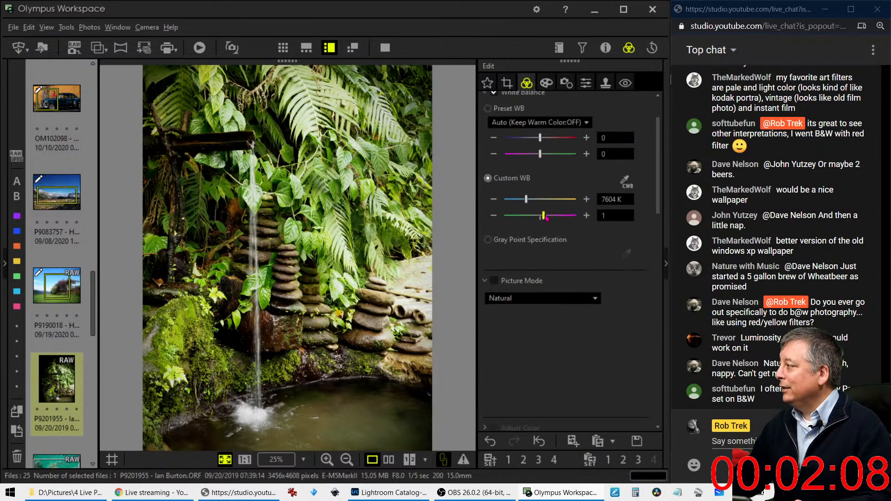
drag(544, 215, 547, 215)
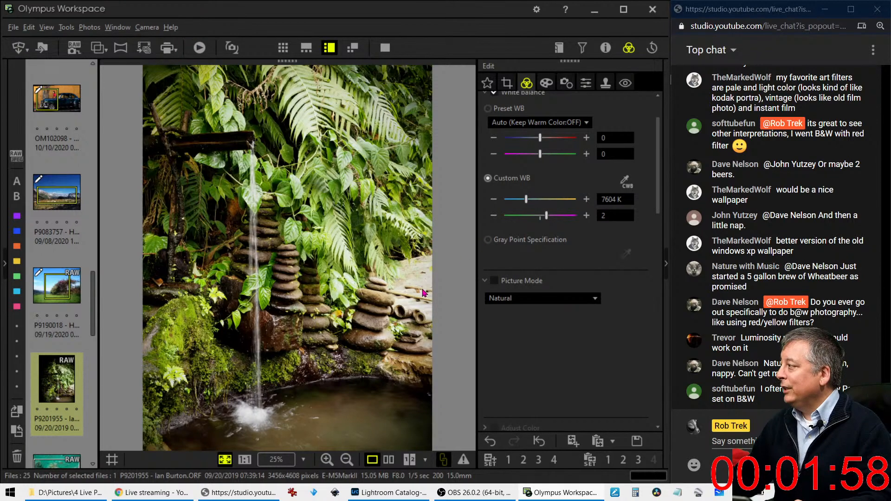
Step: Change the waterfall crop to a 3:2 portrait frame of about 2304 x 3456 pixels around the water stream and stacked stones
click(507, 83)
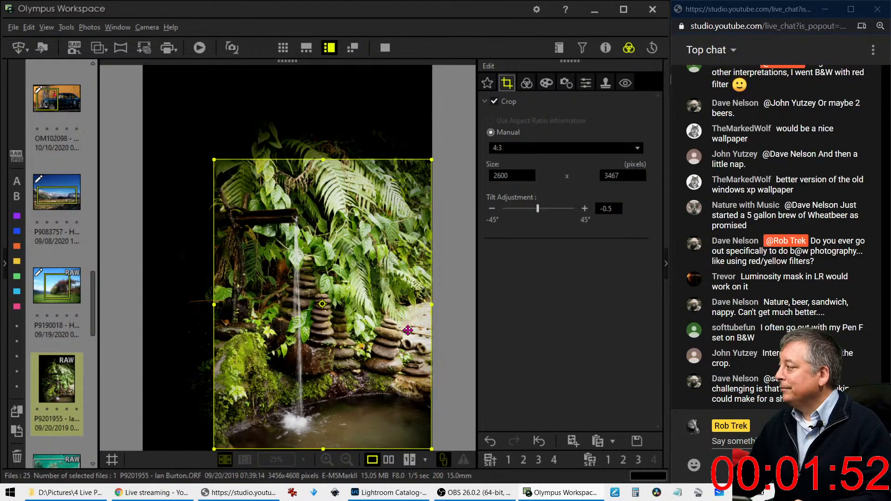
click(516, 149)
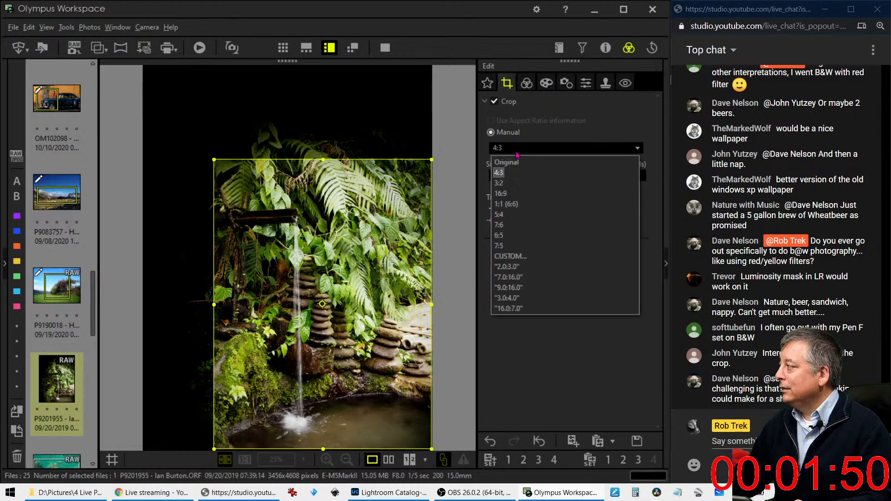
click(511, 184)
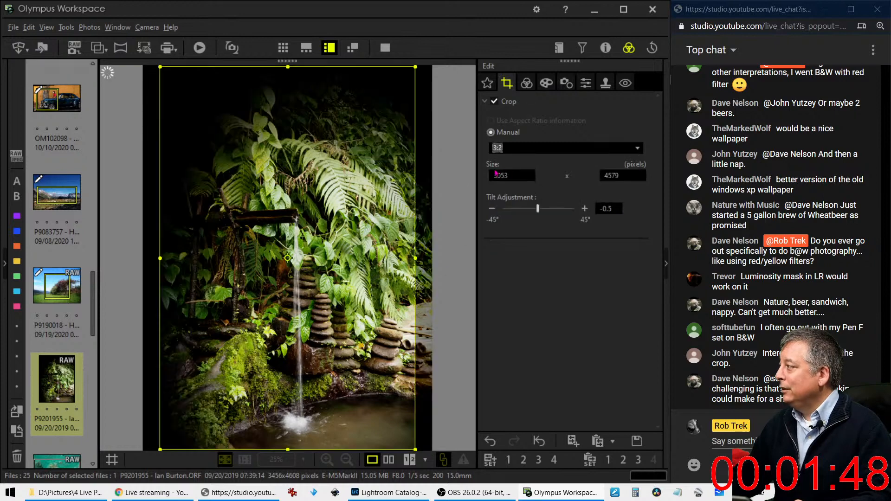
drag(288, 69, 288, 195)
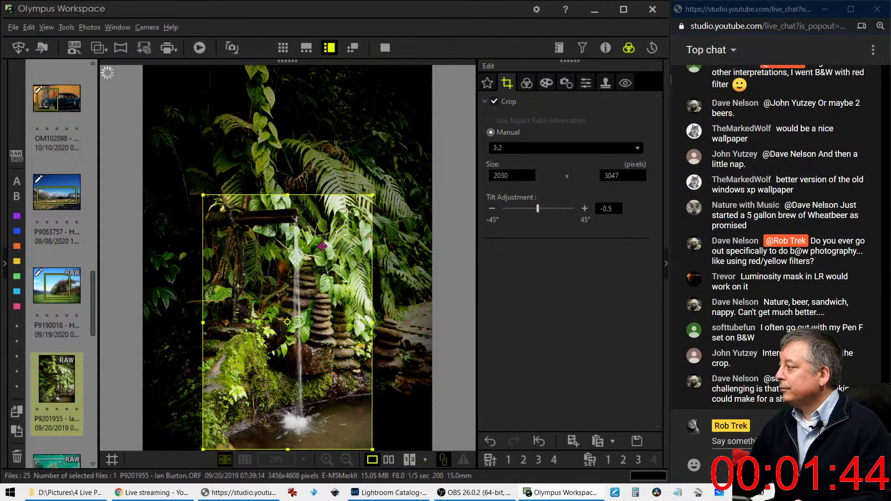
drag(327, 245, 341, 245)
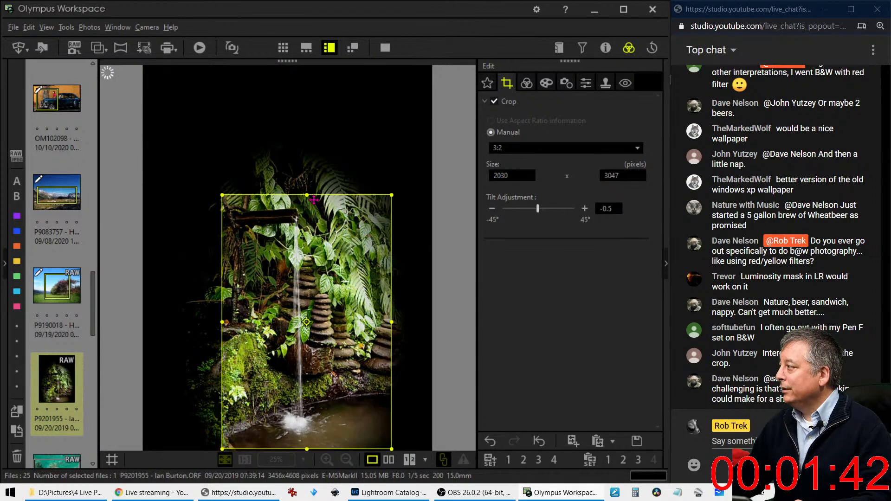
drag(305, 197, 300, 244)
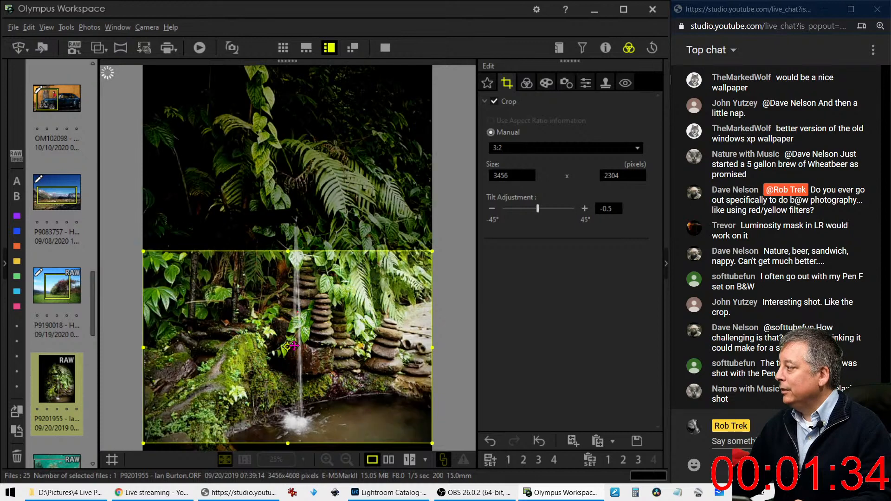
drag(288, 251, 354, 233)
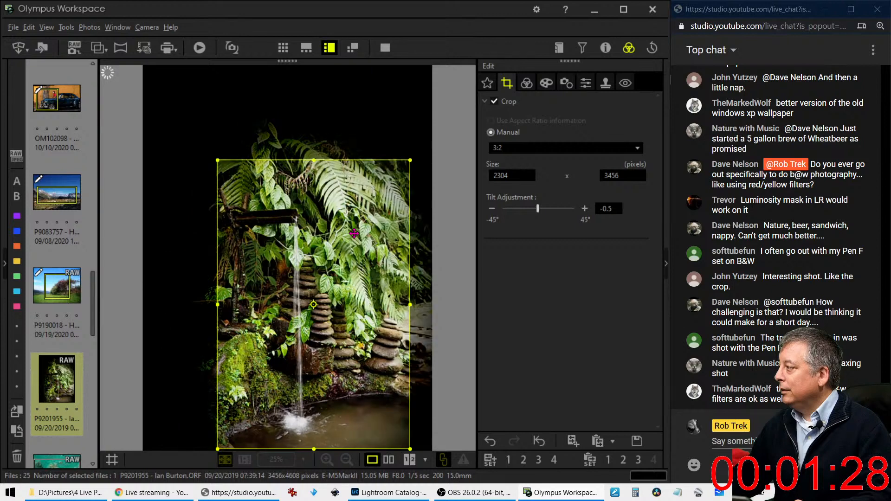
Step: Reshape the RGB tone curve with a lowered highlight point and a shadow point just below the diagonal to darken the midtones
click(526, 82)
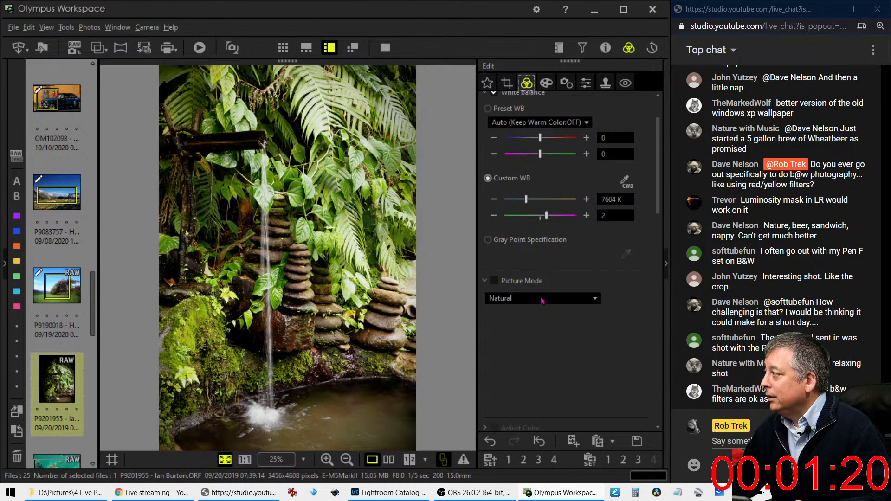
scroll(541, 300, down, 10)
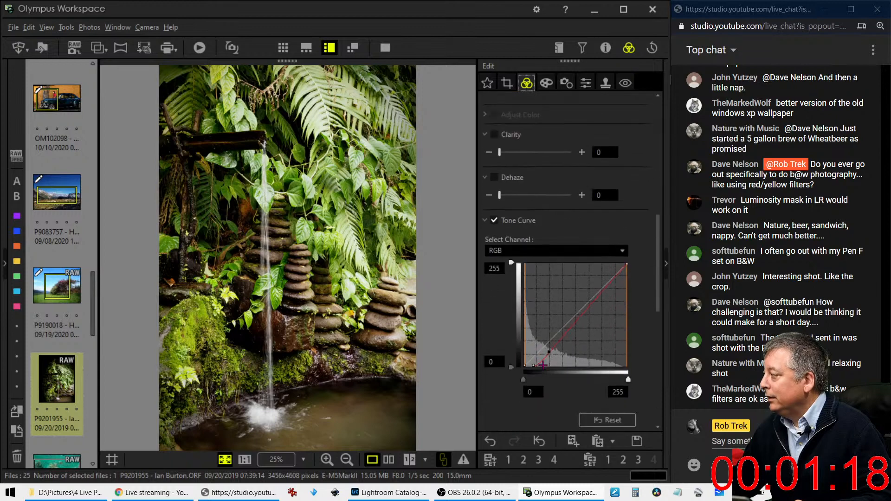
drag(549, 352, 613, 292)
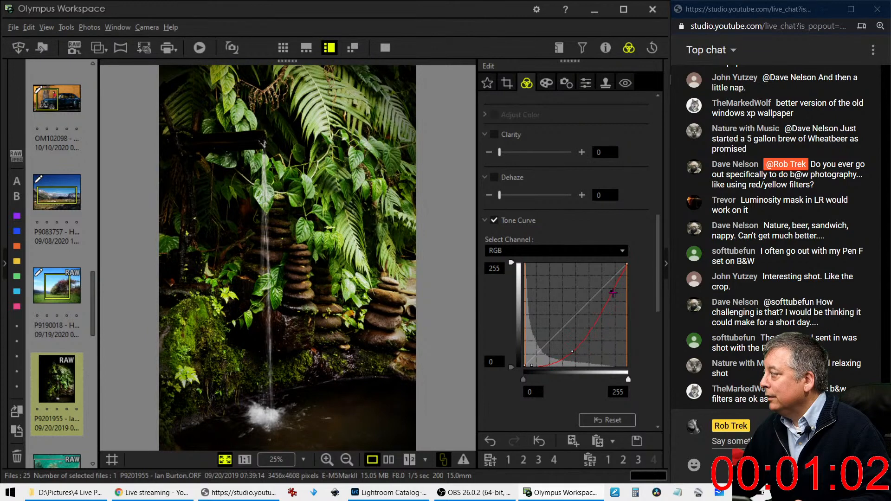
drag(572, 351, 563, 355)
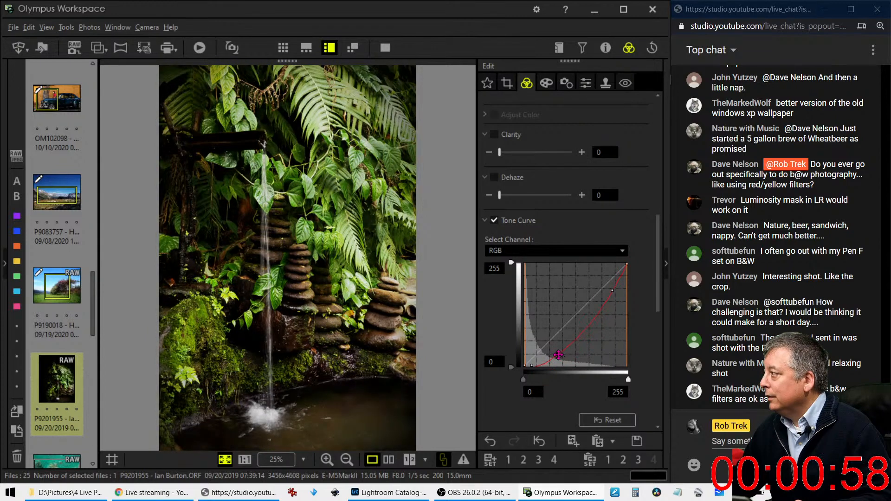
drag(558, 354, 557, 351)
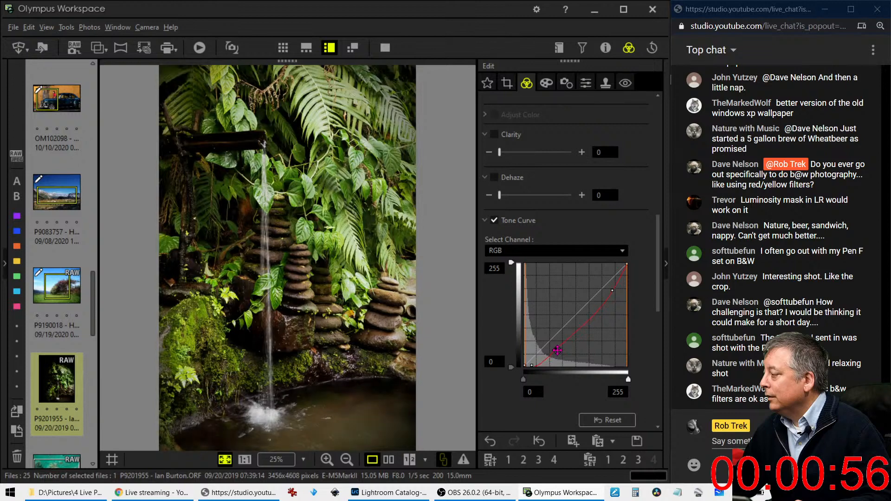
drag(557, 350, 559, 351)
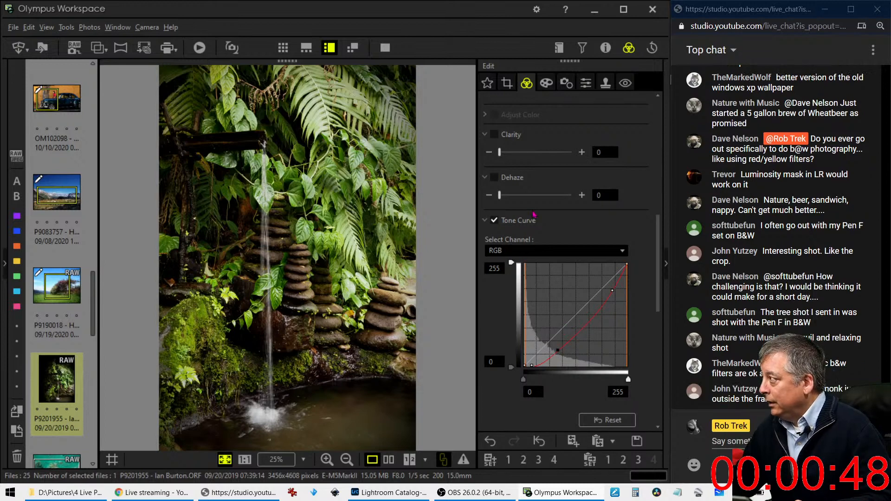
Step: Try the Muted picture mode and Monotone with a green B&W filter on the waterfall photo, and return to Natural
scroll(541, 197, up, 3)
scroll(541, 198, down, 10)
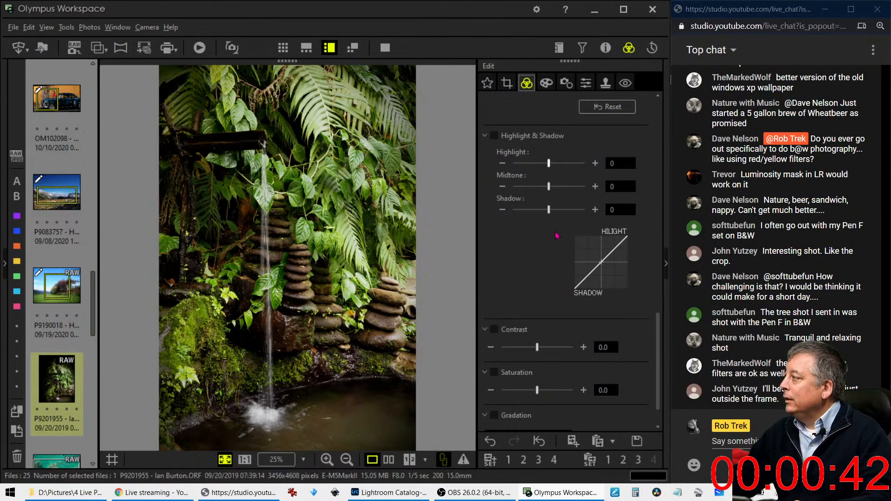
scroll(557, 238, up, 8)
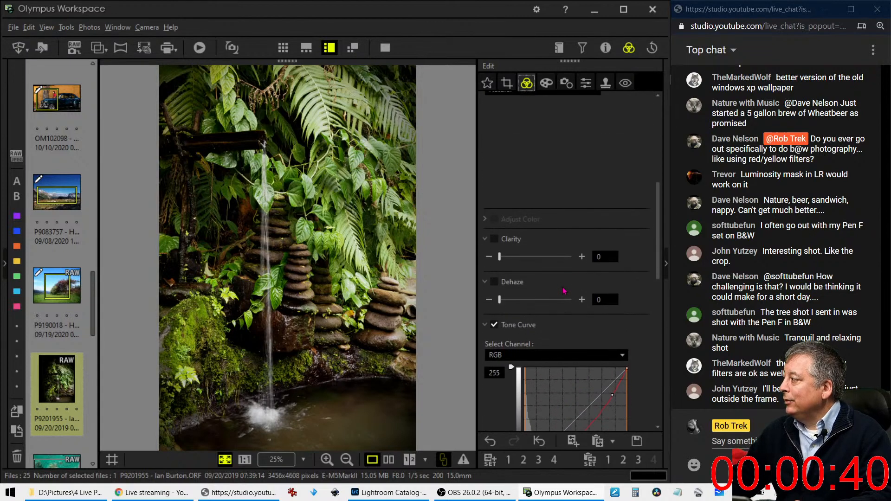
scroll(565, 292, up, 5)
click(530, 264)
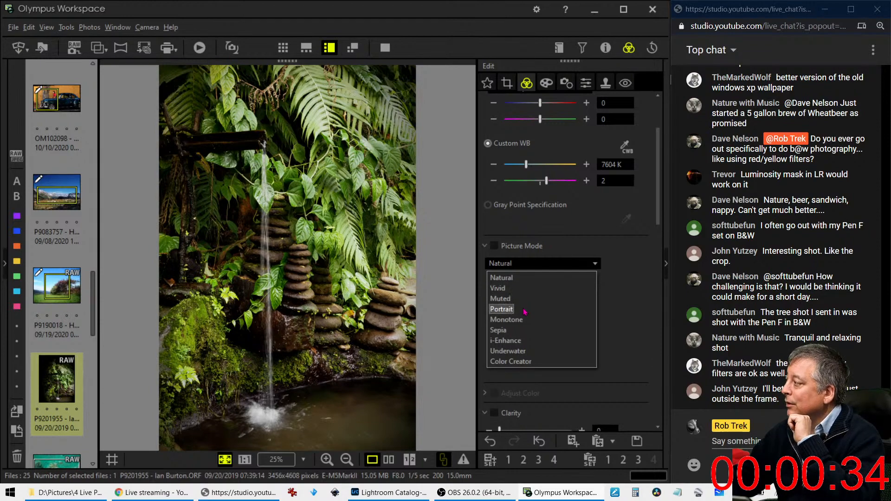
click(524, 300)
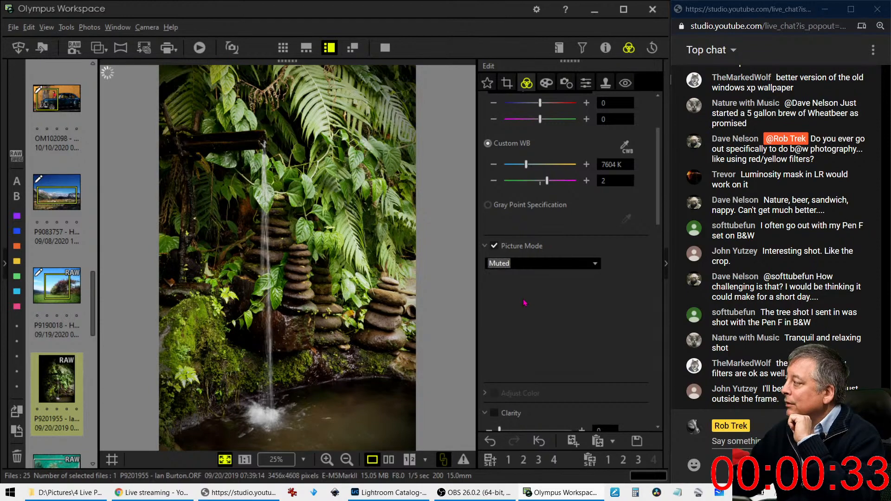
click(525, 265)
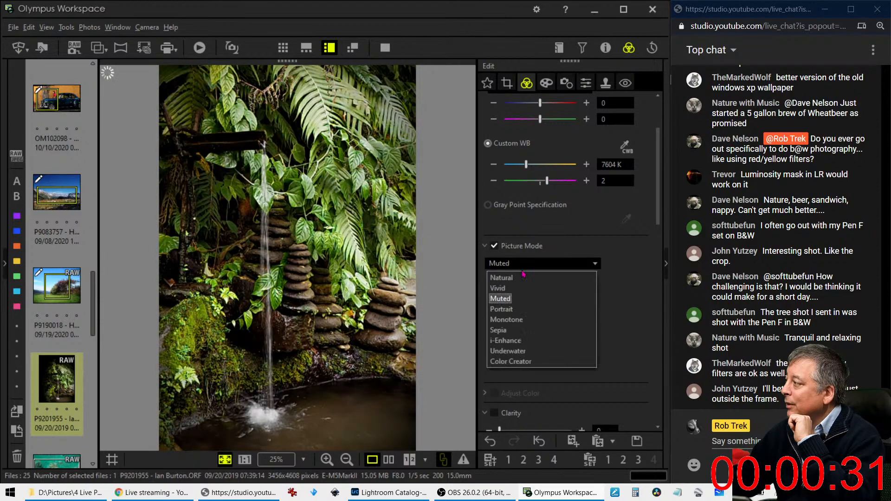
click(520, 320)
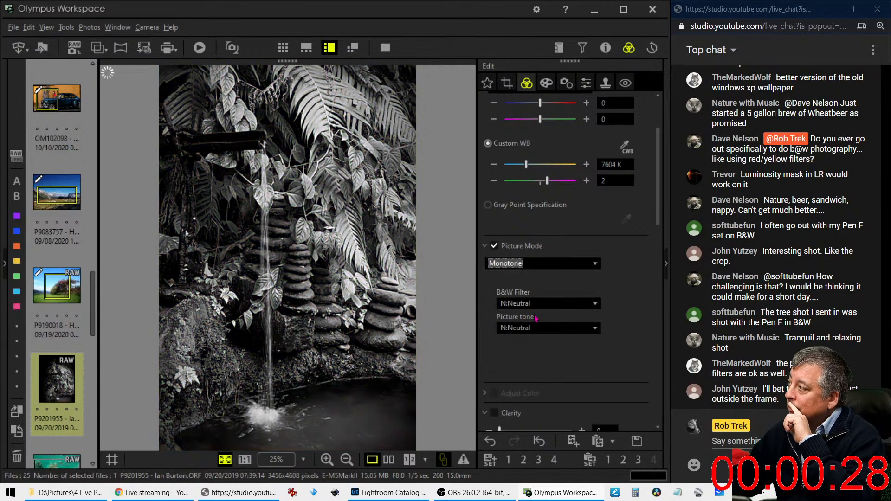
click(534, 304)
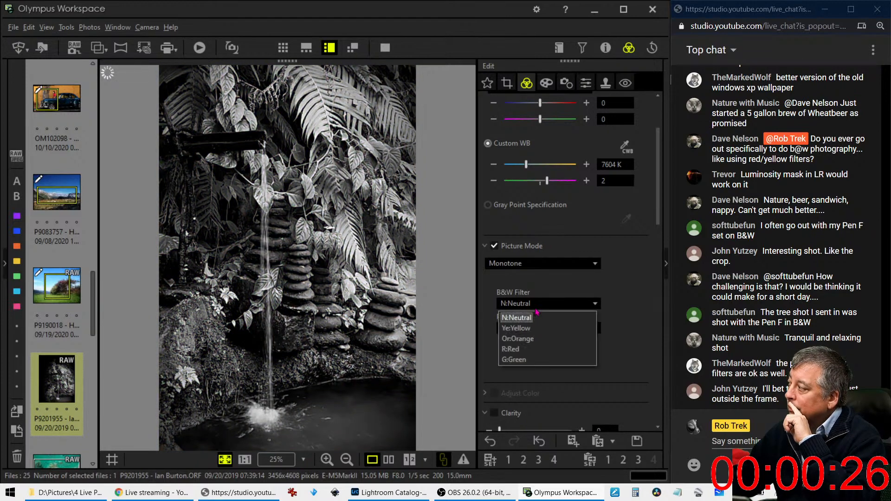
click(528, 359)
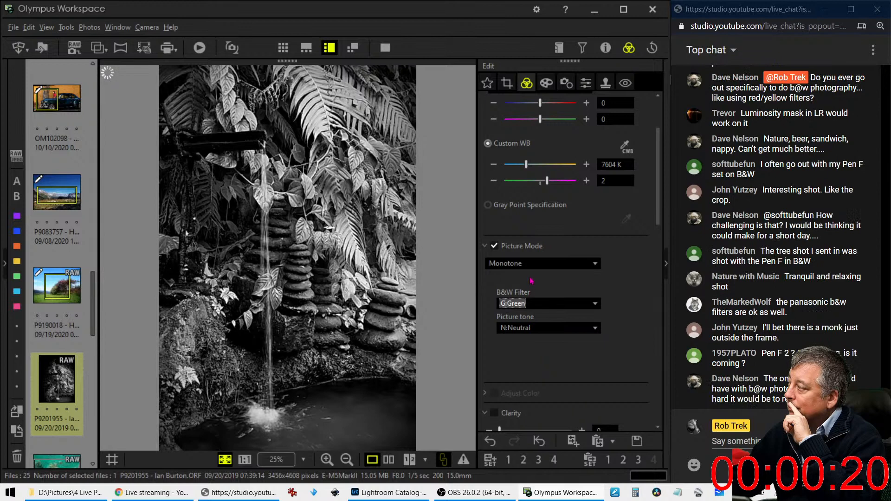
click(538, 263)
click(503, 297)
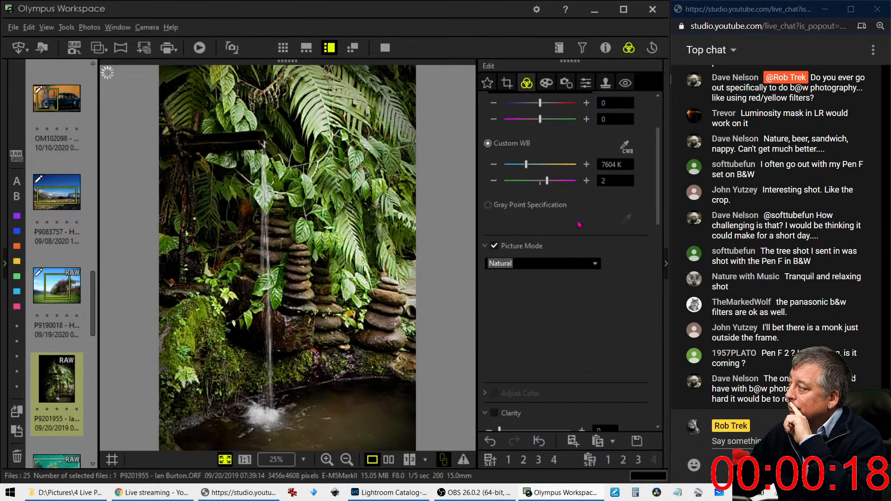
Step: Fine-tune the waterfall photo's custom white balance to 7608 K with a green-magenta tint of 3
scroll(578, 225, up, 2)
scroll(575, 228, up, 1)
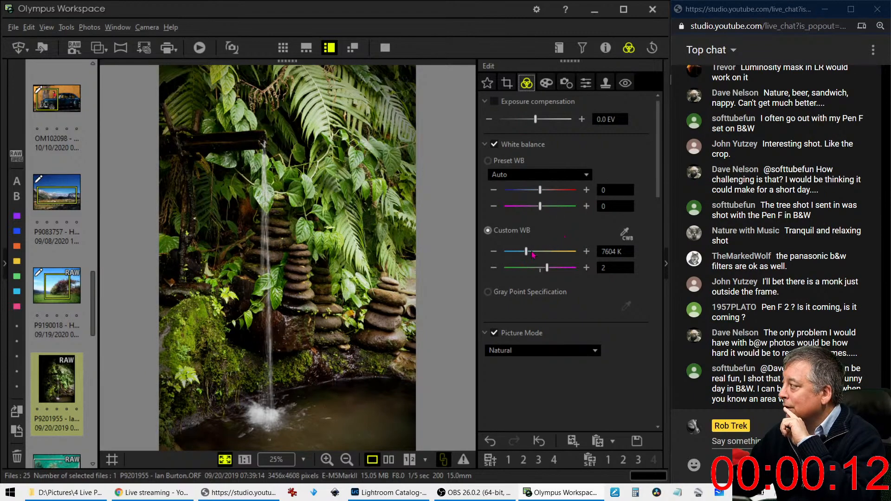
click(587, 253)
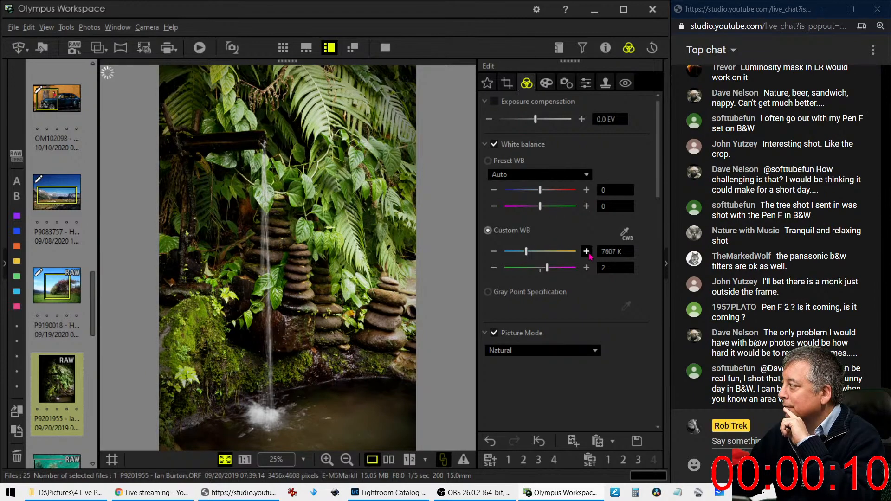
click(587, 253)
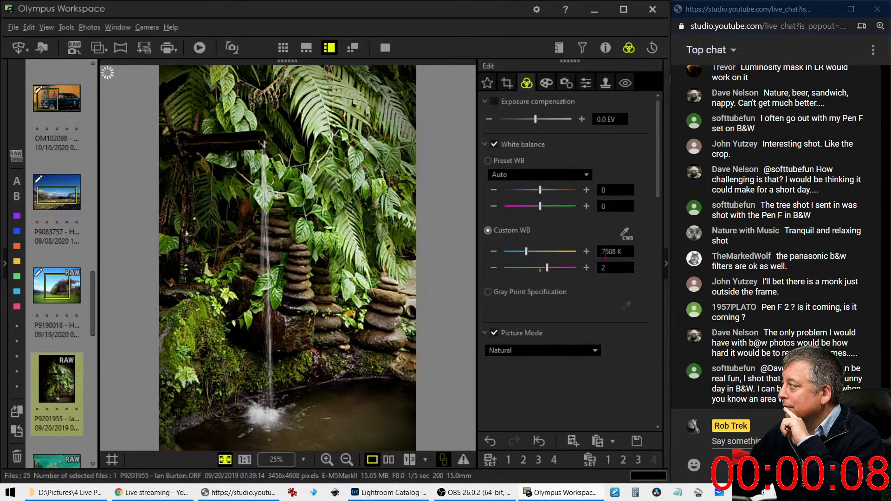
click(586, 268)
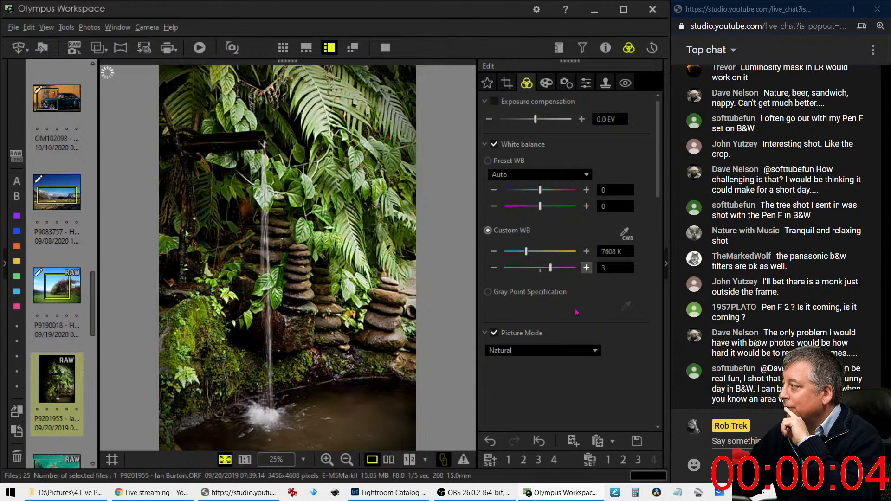
Step: Set the waterfall photo's Clarity to 15 and Dehaze to 53, comparing it full screen with the original
click(389, 459)
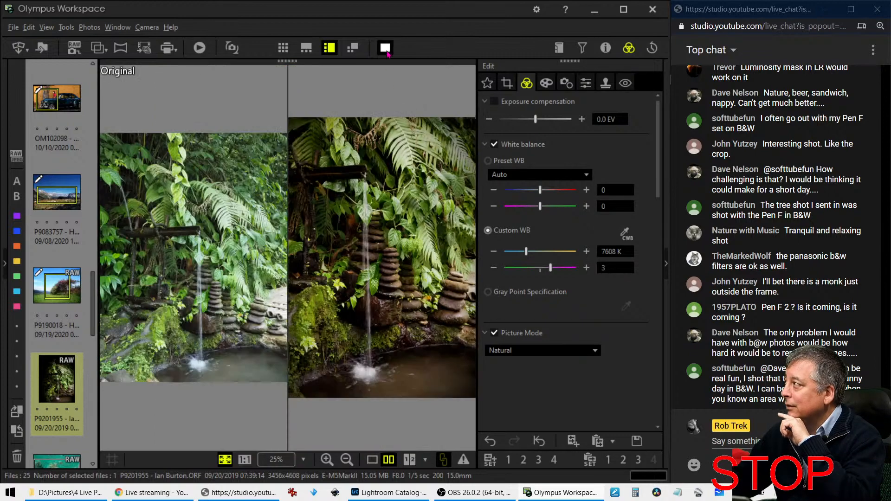
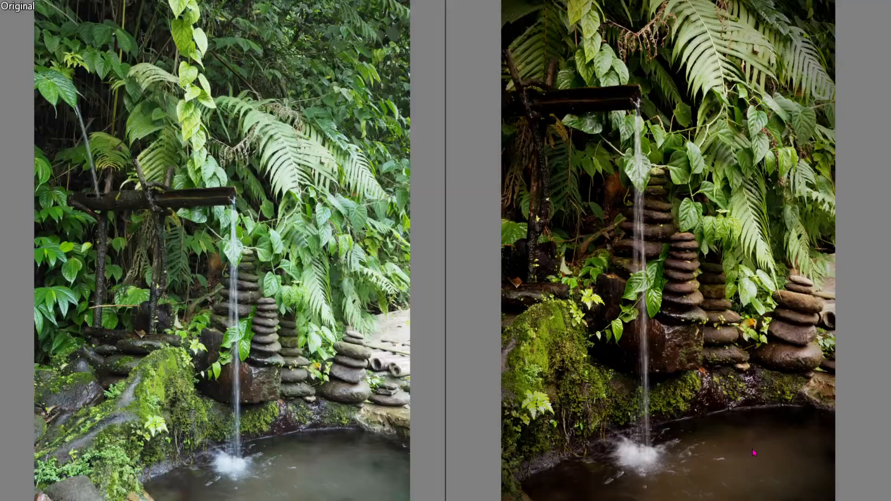
key(Escape)
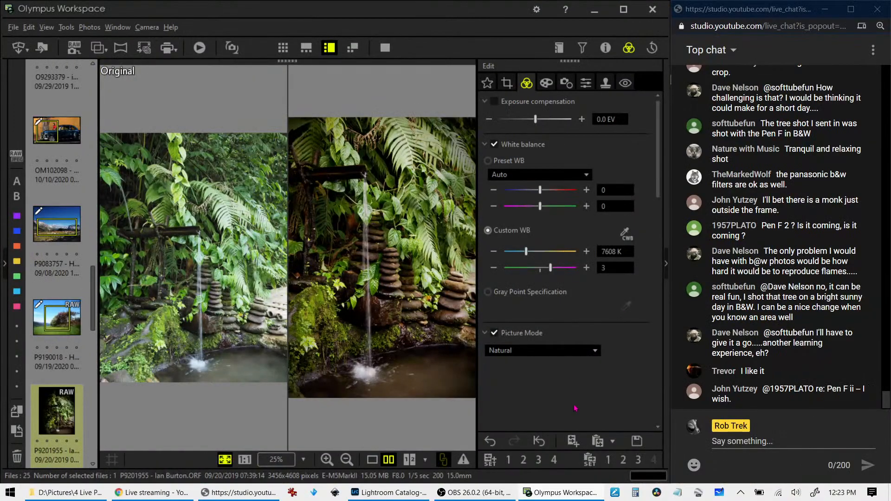
scroll(574, 408, down, 5)
drag(505, 287, 528, 287)
drag(501, 242, 511, 241)
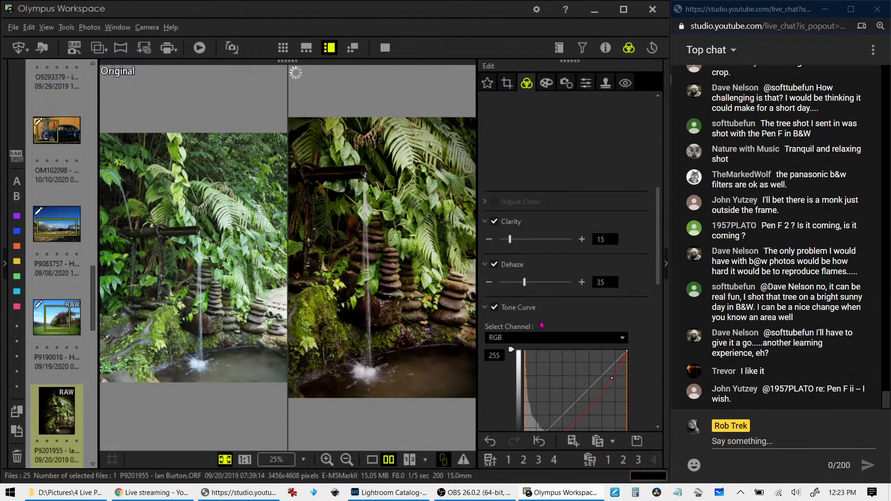
drag(524, 283, 538, 289)
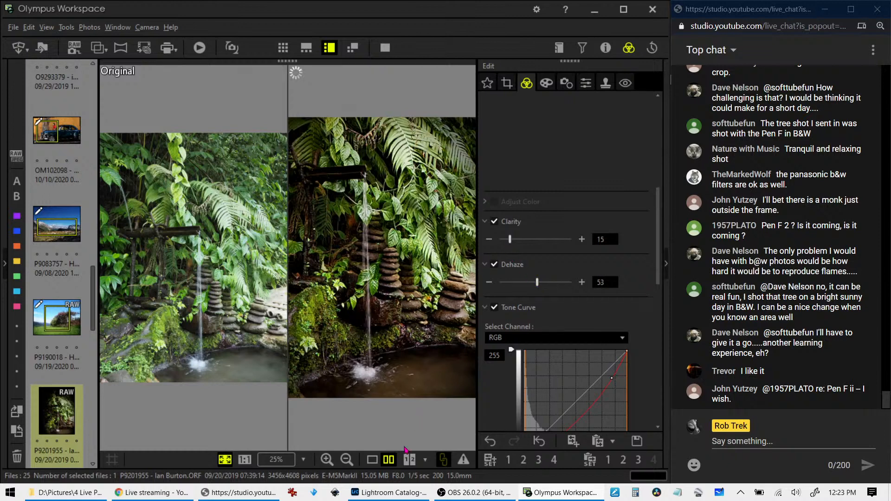
click(384, 48)
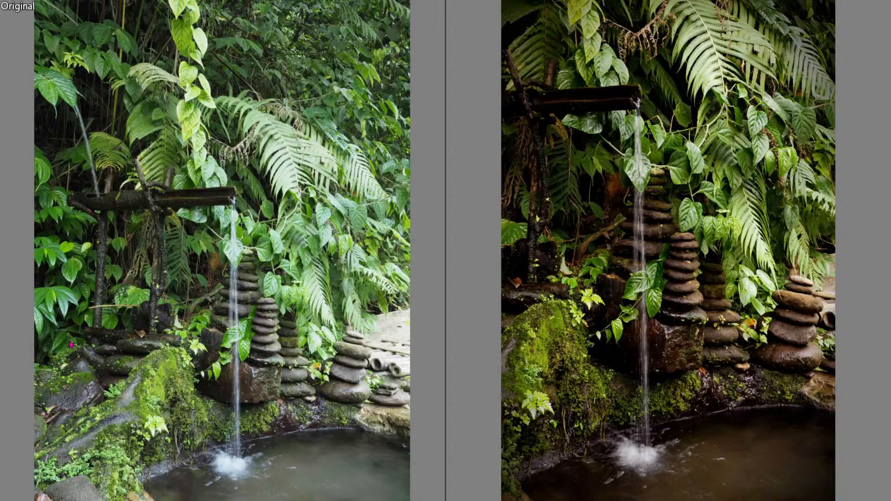
key(Escape)
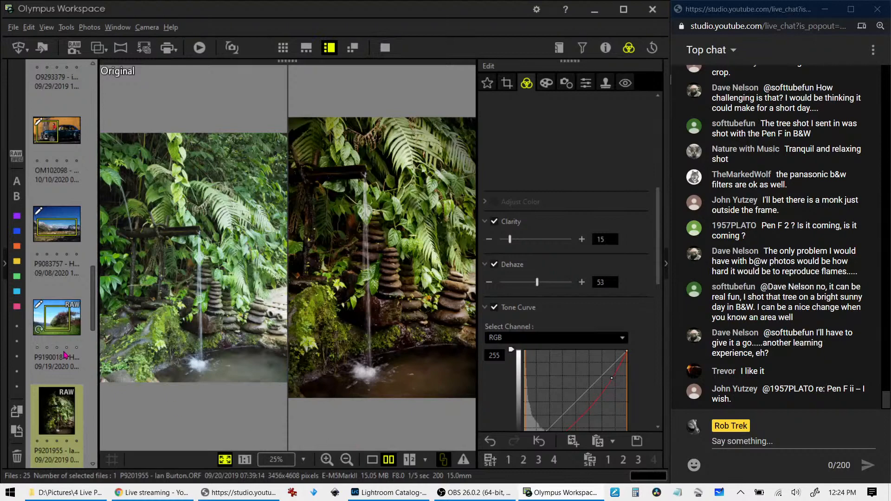
Step: Return to single-image view, recheck the waterfall photo, and open the underwater octopus RAW photo P9250013
key(Right)
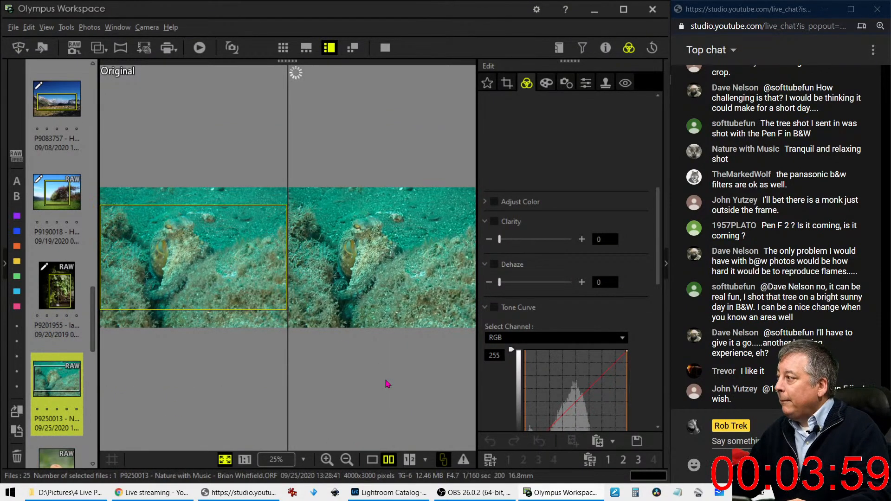
click(372, 459)
click(65, 287)
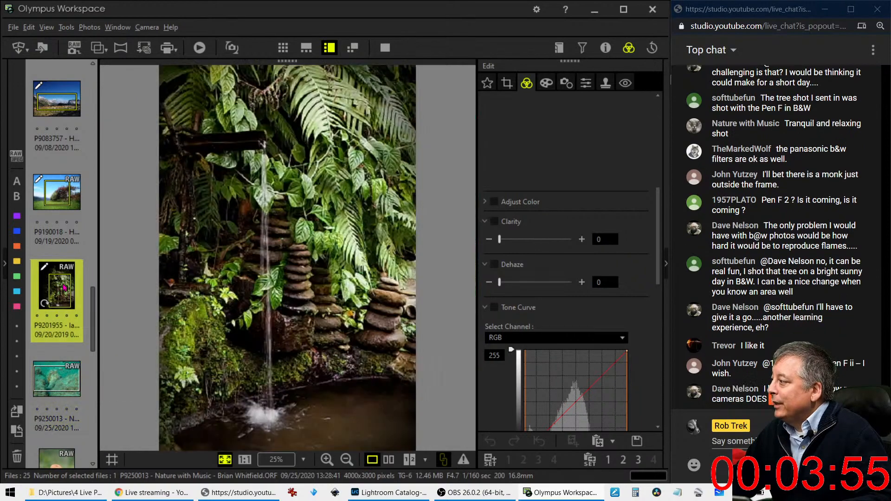
click(62, 371)
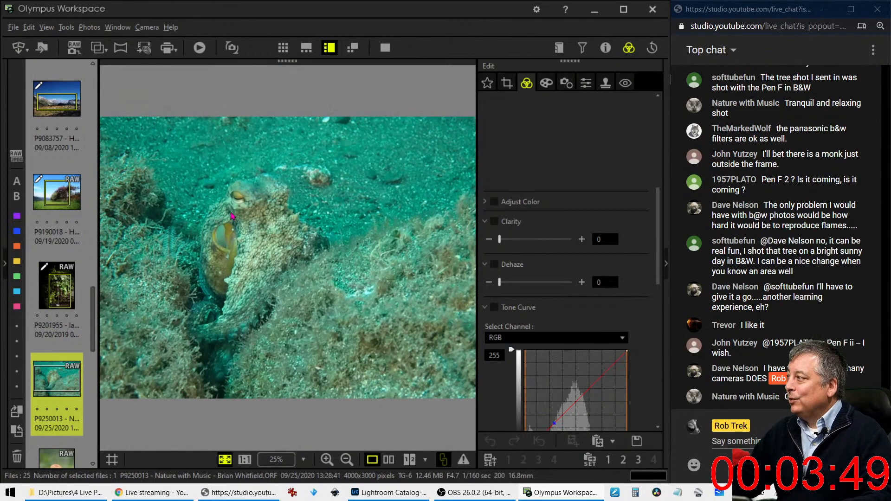
click(232, 215)
click(232, 215)
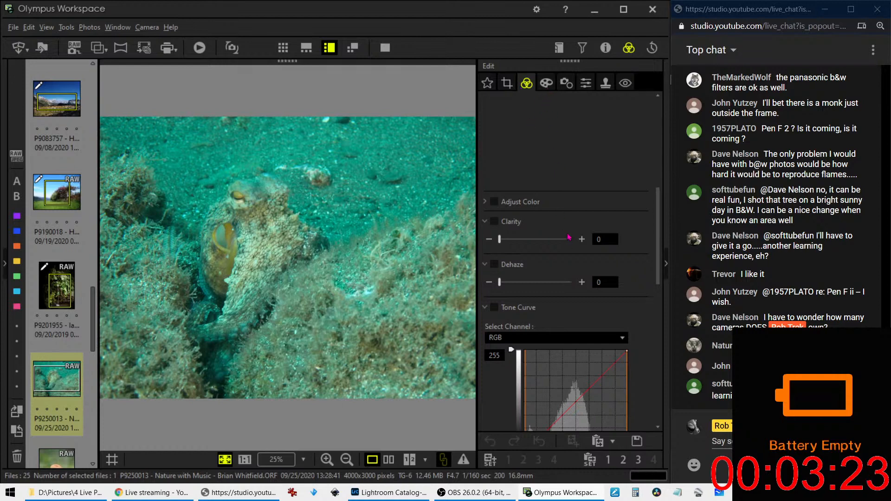
Step: Compare the Underwater, Underwater: Shallow and Underwater: Deep white balance presets on the octopus photo and apply Underwater
scroll(601, 245, up, 5)
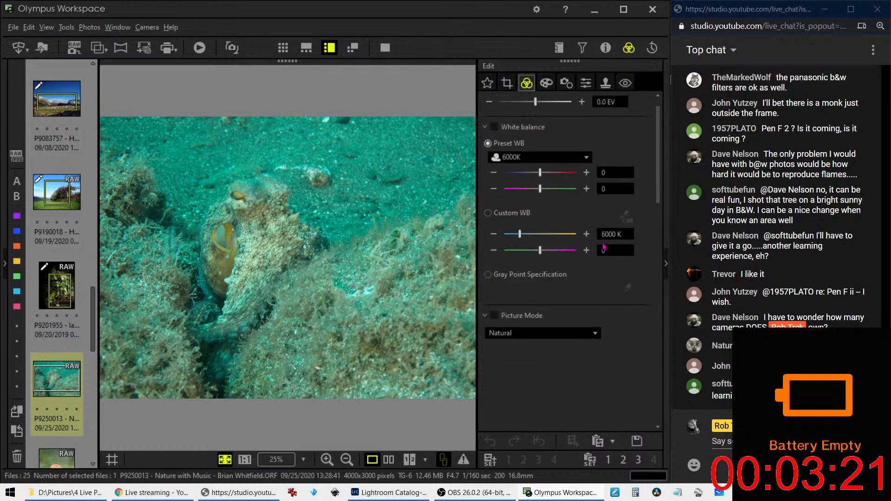
click(541, 175)
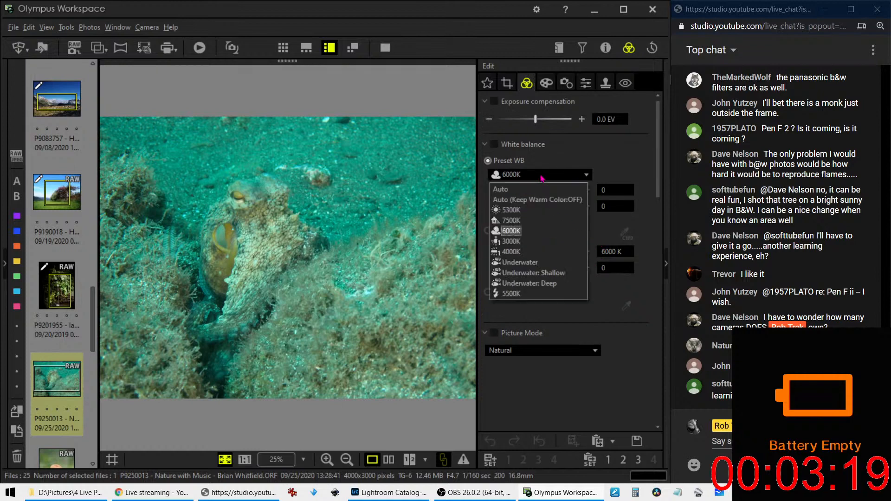
click(533, 261)
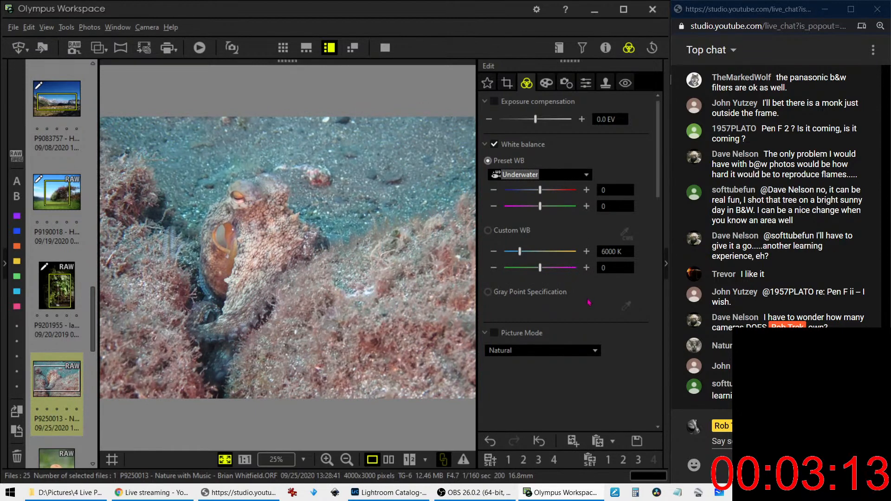
click(570, 179)
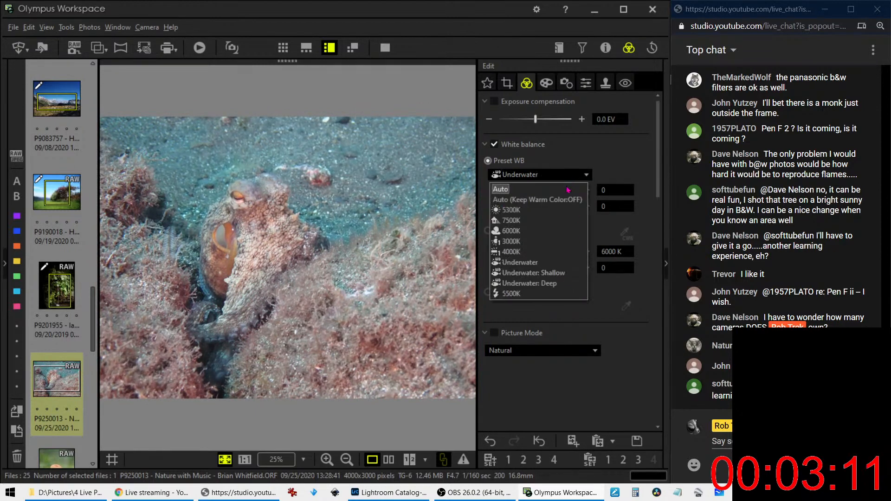
click(560, 274)
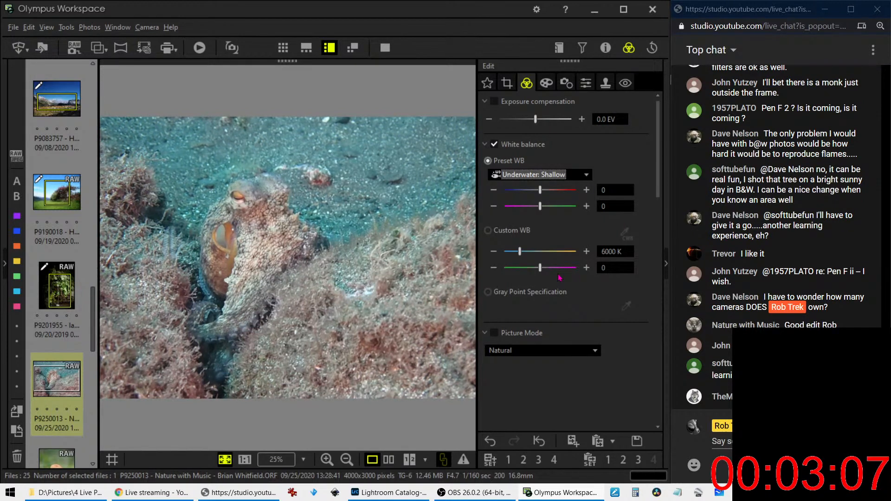
click(559, 177)
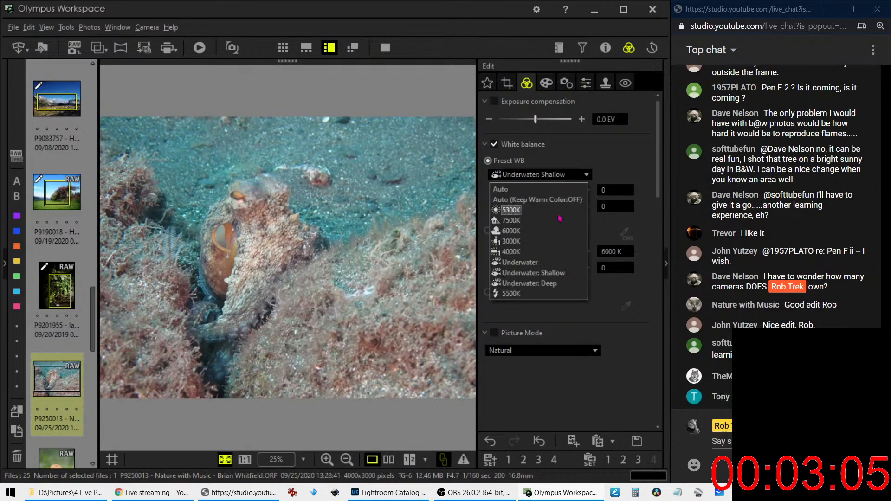
click(558, 283)
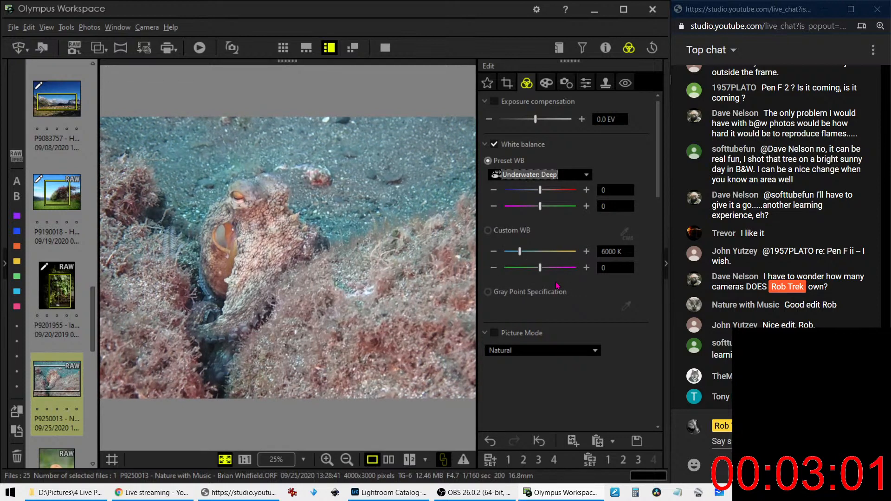
click(553, 177)
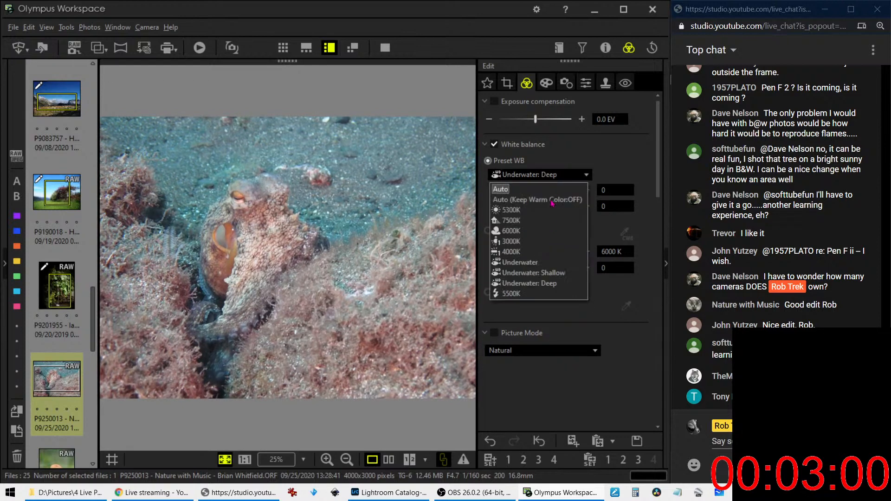
click(547, 263)
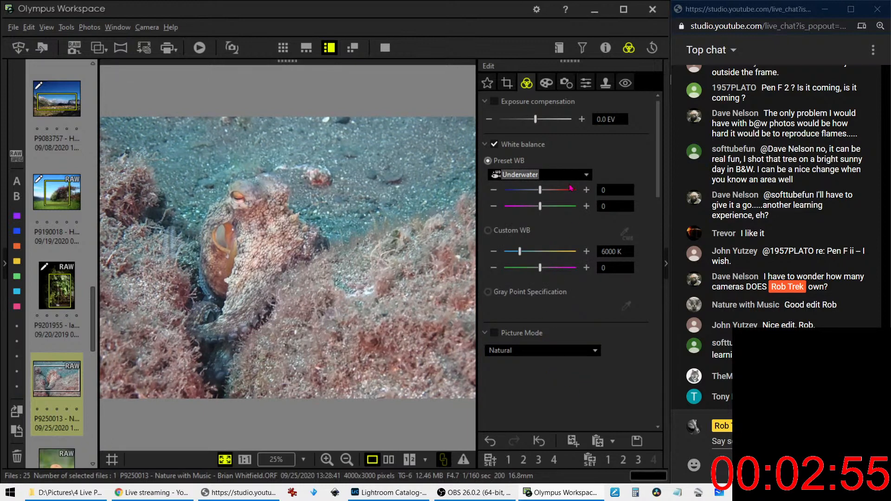
Step: Set the octopus photo's Sharpness to 2.0 and its Noise Filter to OFF
click(585, 83)
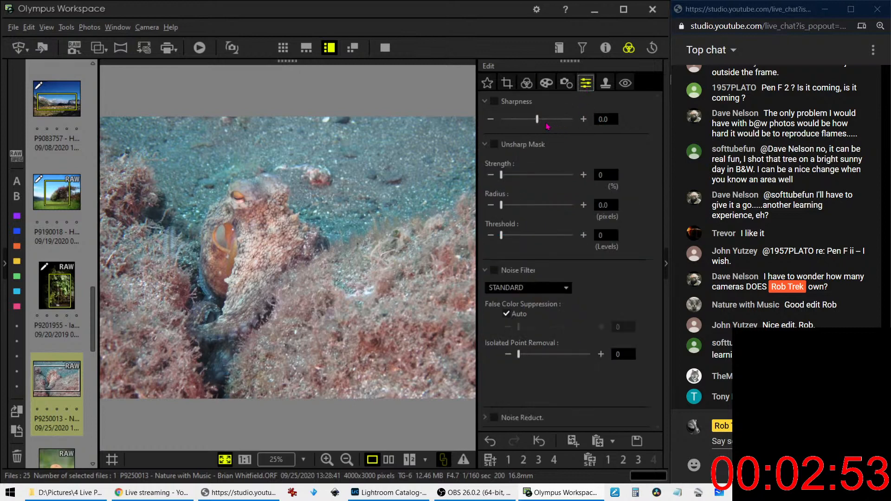
drag(540, 123, 591, 125)
click(533, 288)
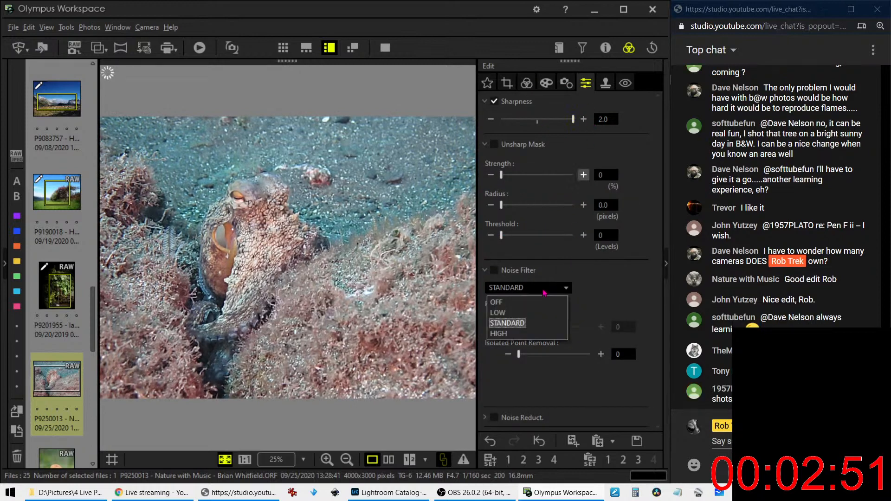
click(535, 305)
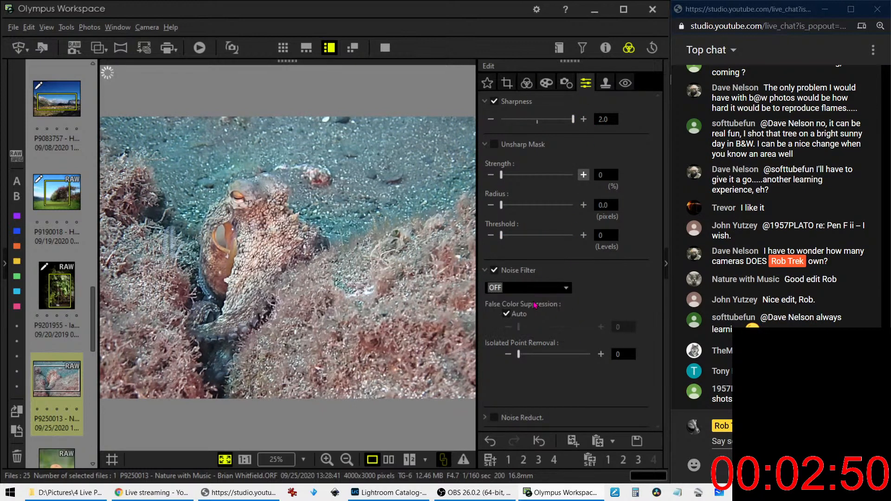
Step: Set Adjust Vignetting to -10 and pull the RGB tone curve's shadows slightly below the diagonal, anchoring the midtones on it
click(546, 84)
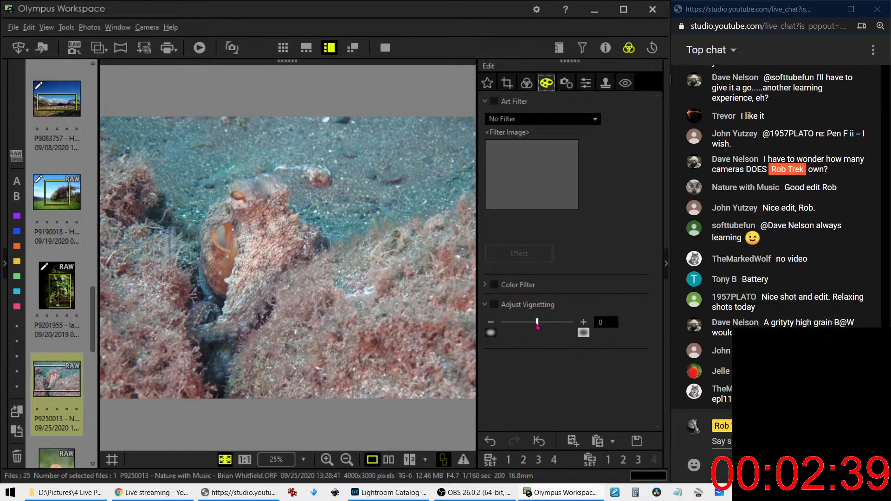
drag(537, 326, 526, 327)
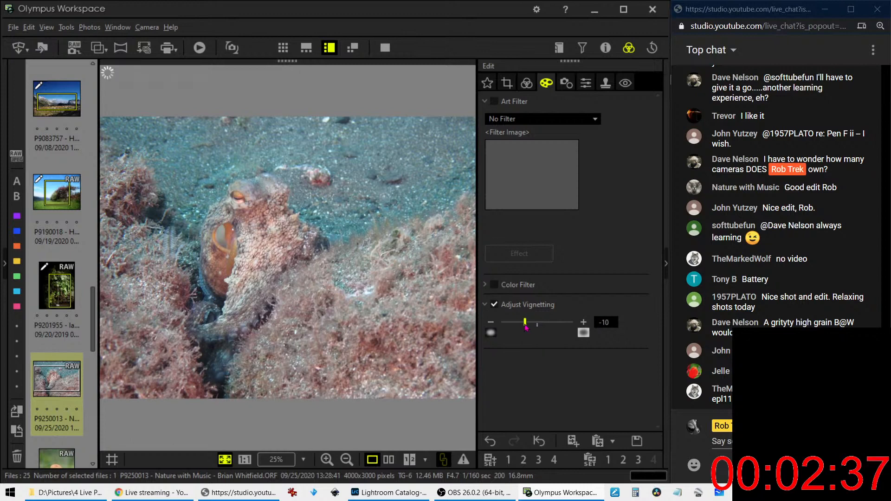
click(526, 83)
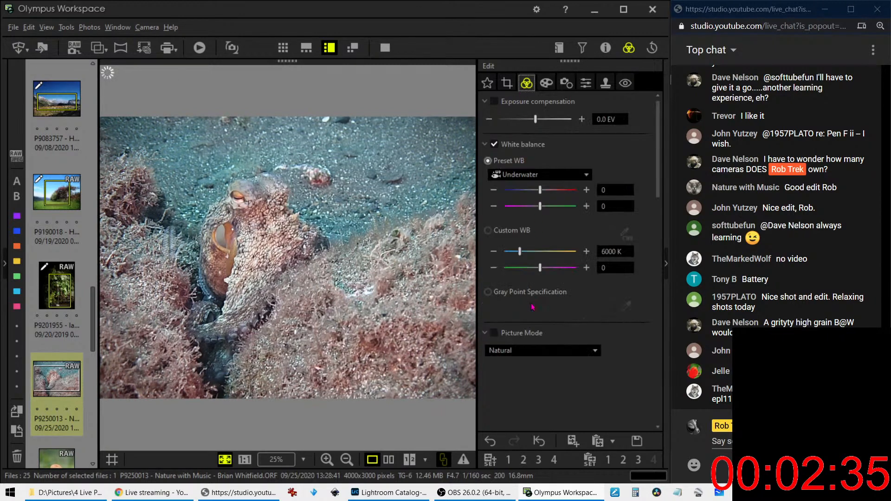
scroll(554, 279, down, 10)
scroll(553, 334, down, 3)
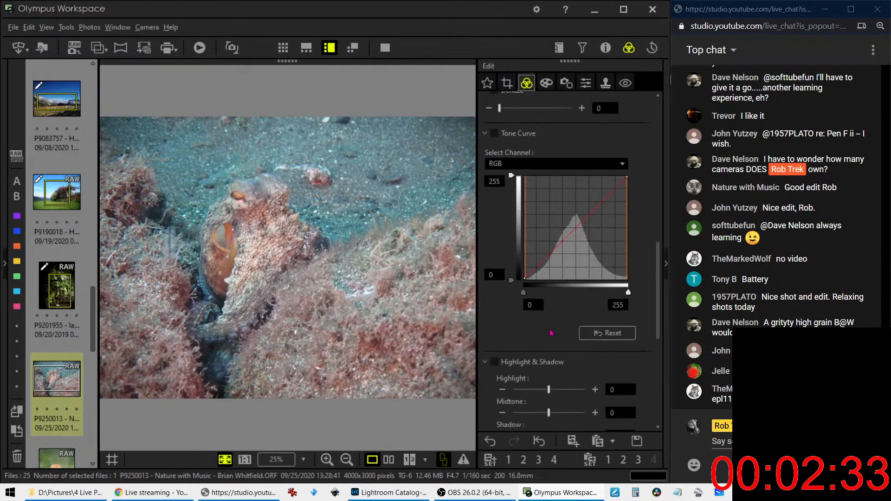
drag(541, 263, 566, 240)
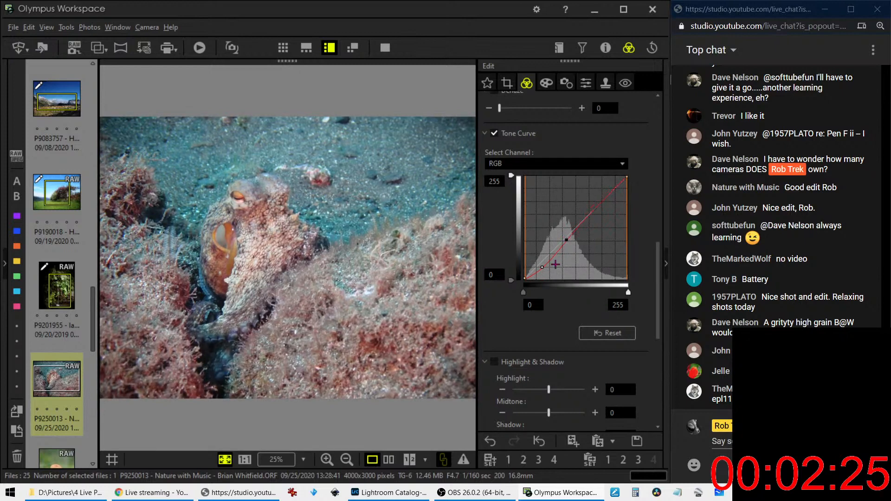
drag(545, 269, 544, 266)
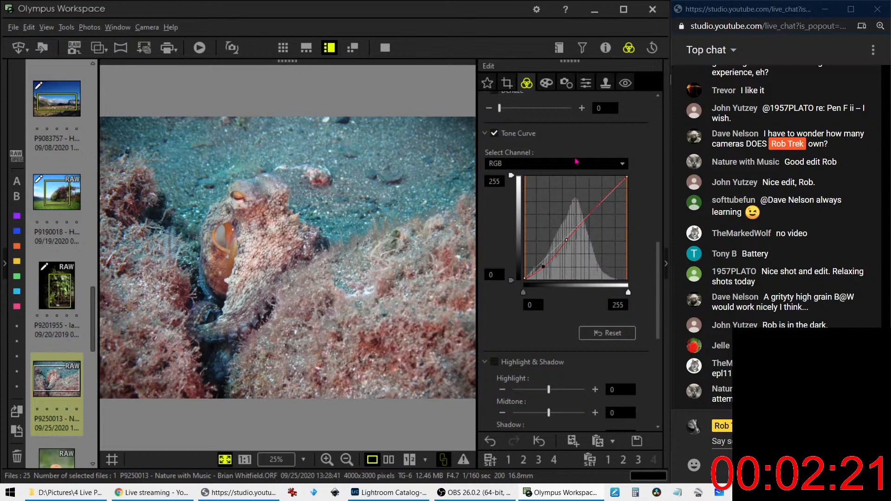
Step: Set the hue of purple color band 5 to -2 in the octopus photo's Adjust Color settings
click(550, 86)
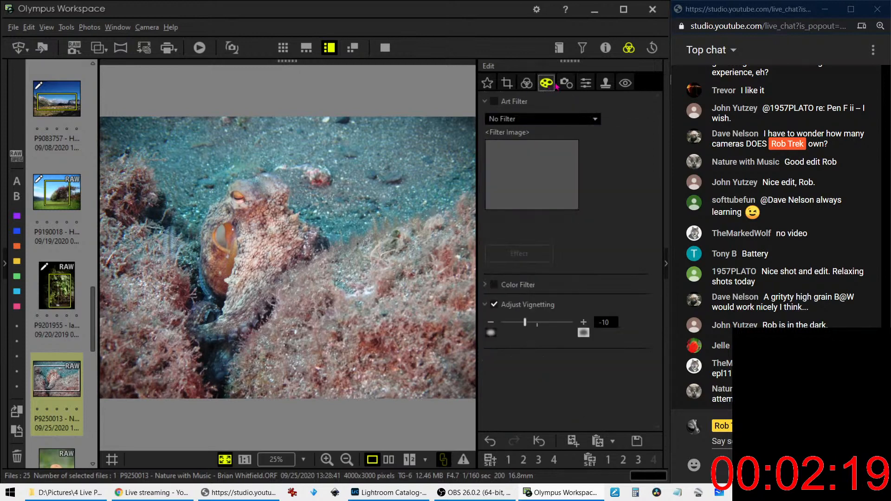
click(523, 86)
scroll(488, 274, up, 5)
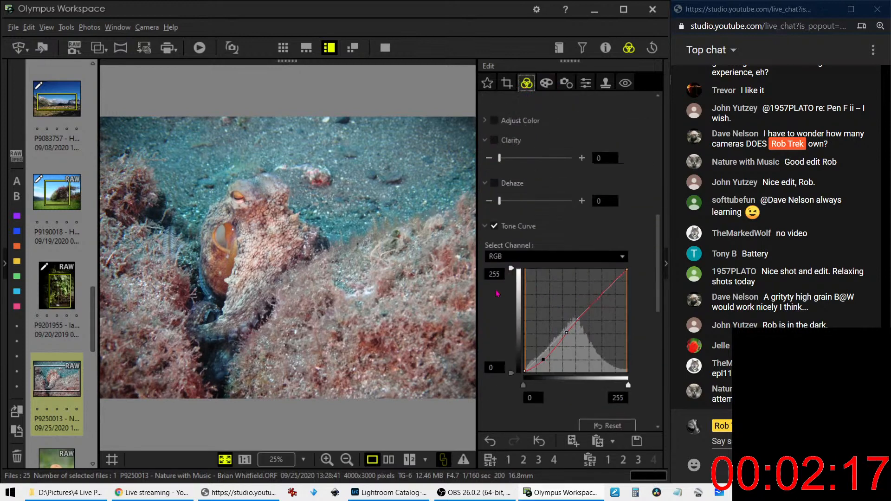
click(485, 272)
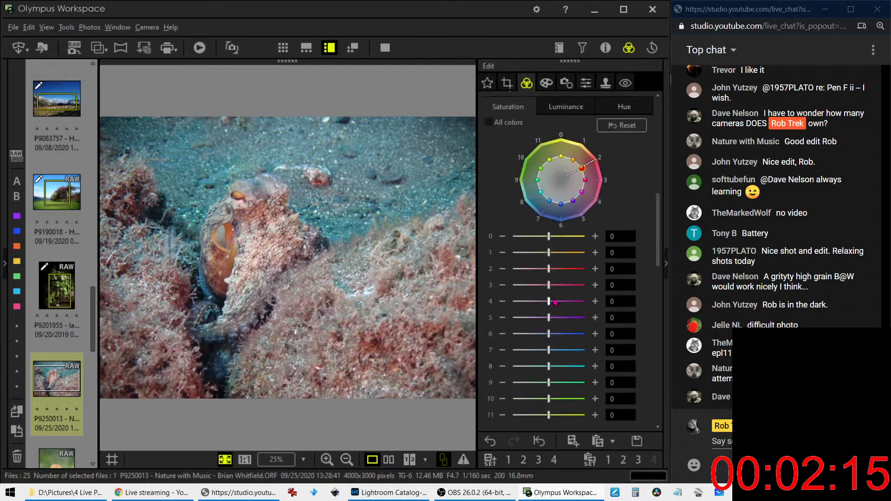
click(624, 110)
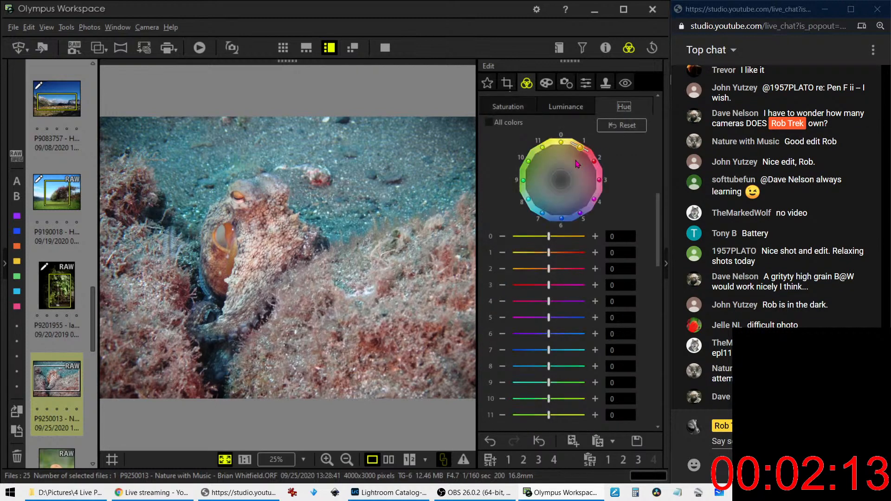
scroll(578, 309, down, 2)
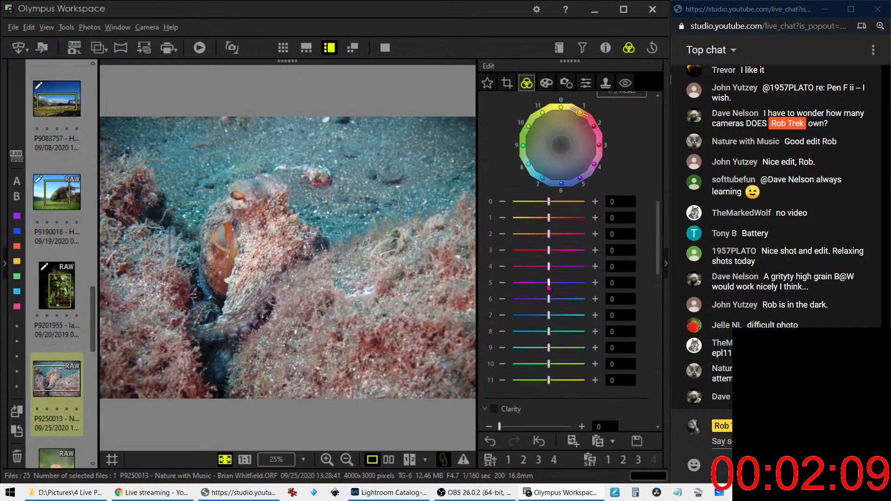
drag(552, 286, 536, 285)
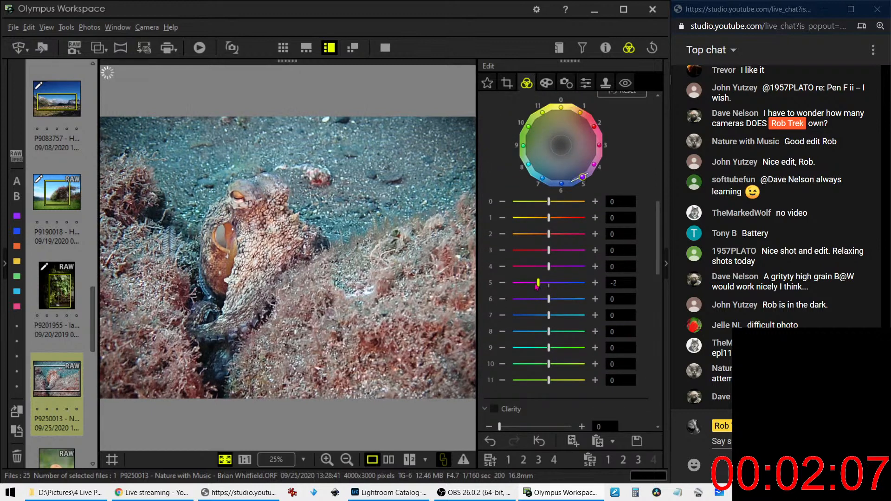
Step: Set the octopus photo's Adjust Color hue to -3 for band 3, -2 for band 4, -4 for band 5 and -5 for band 6
drag(549, 251, 534, 254)
mouse_move(548, 267)
mouse_down()
mouse_move(538, 266)
mouse_move(534, 284)
mouse_move(515, 286)
mouse_move(533, 300)
mouse_up()
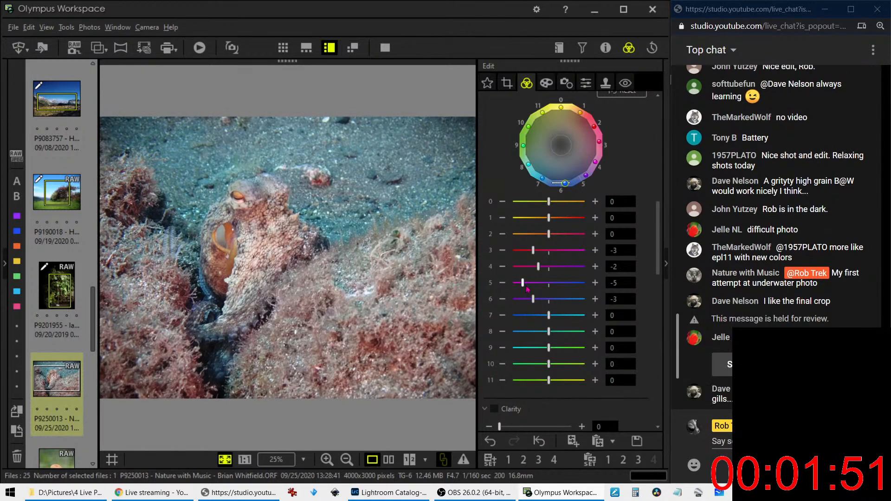
drag(533, 299, 523, 300)
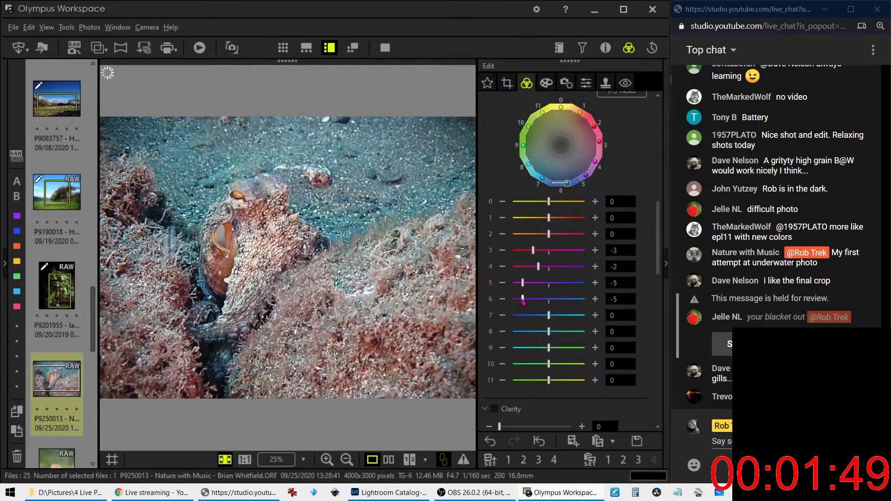
drag(523, 283, 559, 283)
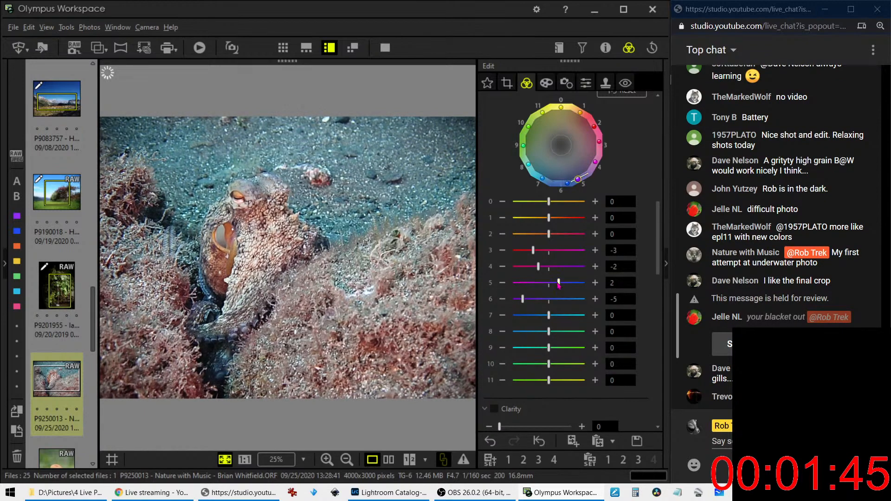
drag(558, 283, 528, 285)
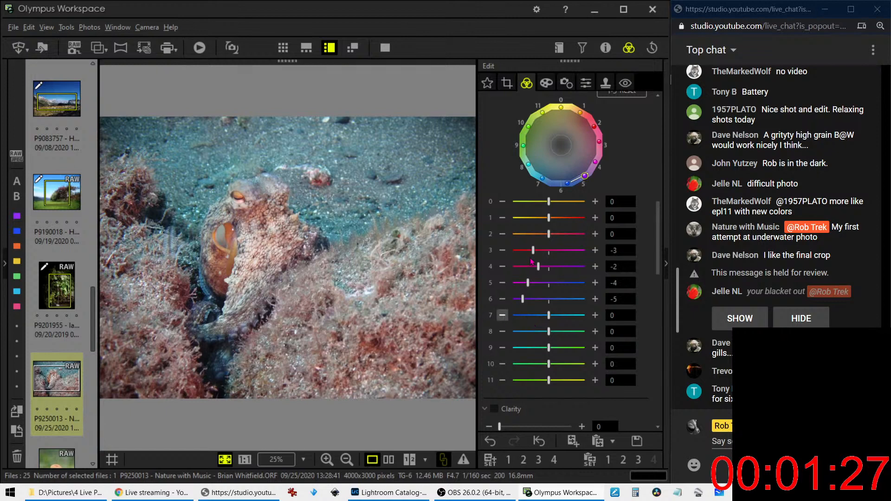
Step: Set the octopus photo's Dehaze to 38 and Clarity to 33
scroll(520, 329, down, 3)
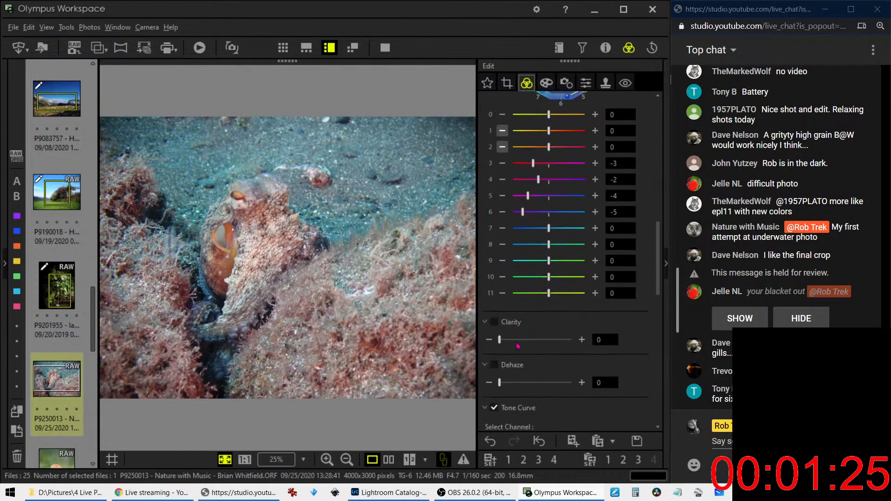
drag(503, 382, 526, 381)
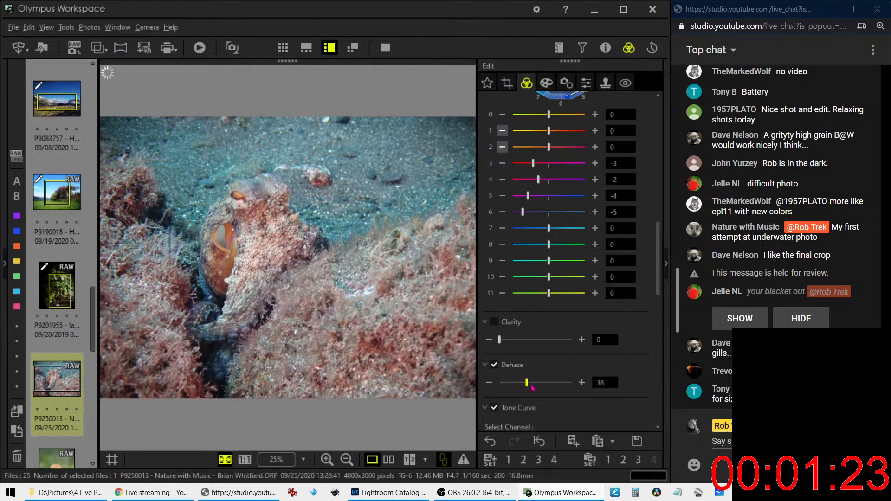
drag(499, 339, 527, 344)
Step: Set the Adjust Color saturation to 6 for orange band 1 and -3 for band 3 in the octopus photo
scroll(579, 380, down, 3)
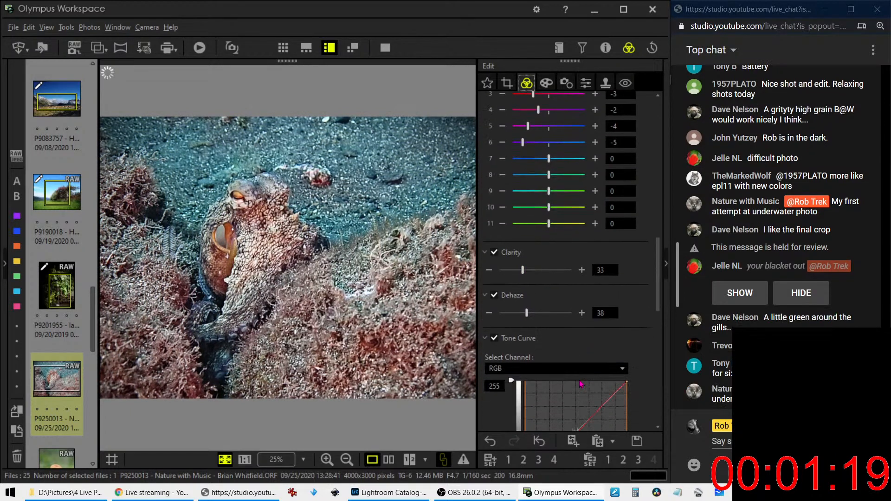
scroll(578, 379, down, 4)
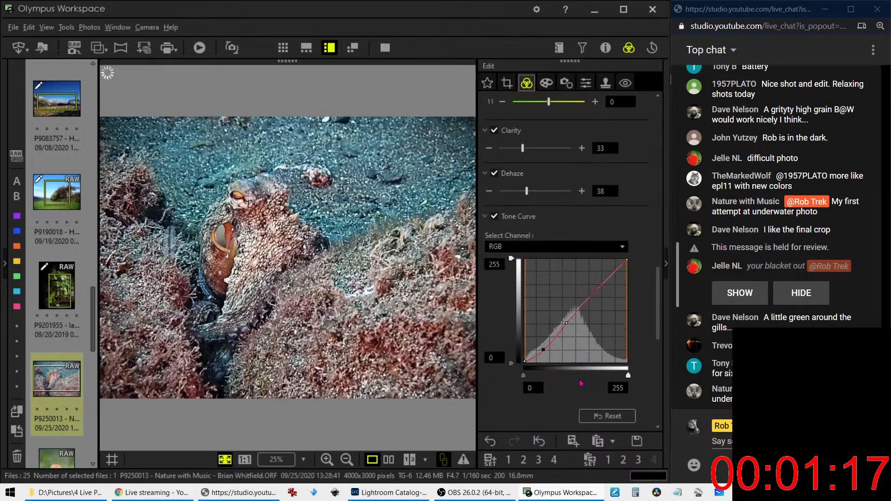
scroll(581, 383, down, 1)
scroll(619, 291, up, 5)
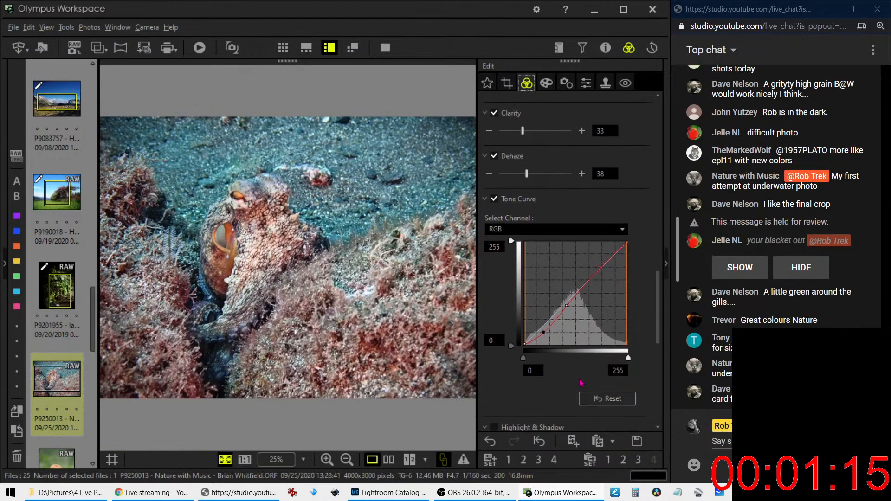
scroll(619, 291, up, 6)
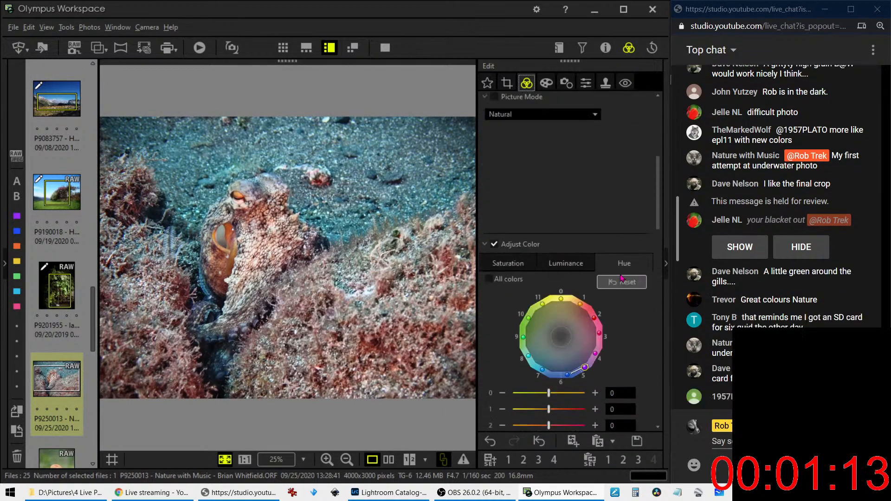
click(507, 263)
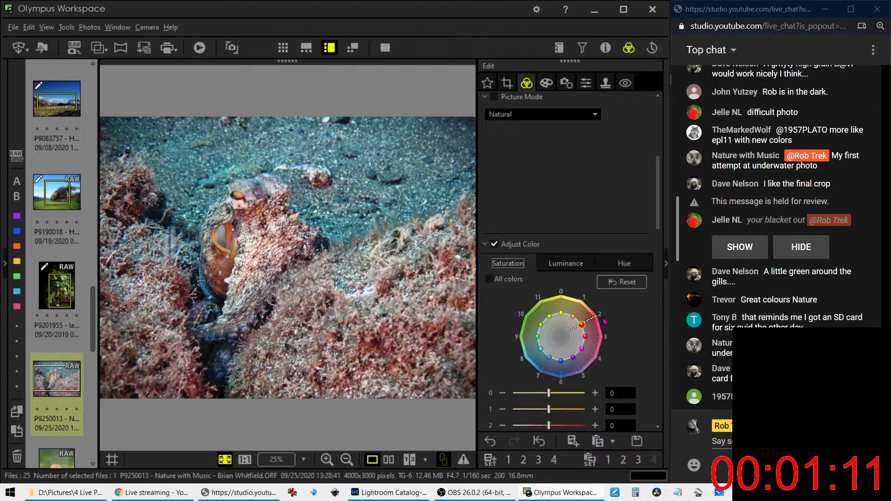
scroll(563, 340, down, 1)
drag(548, 374, 567, 377)
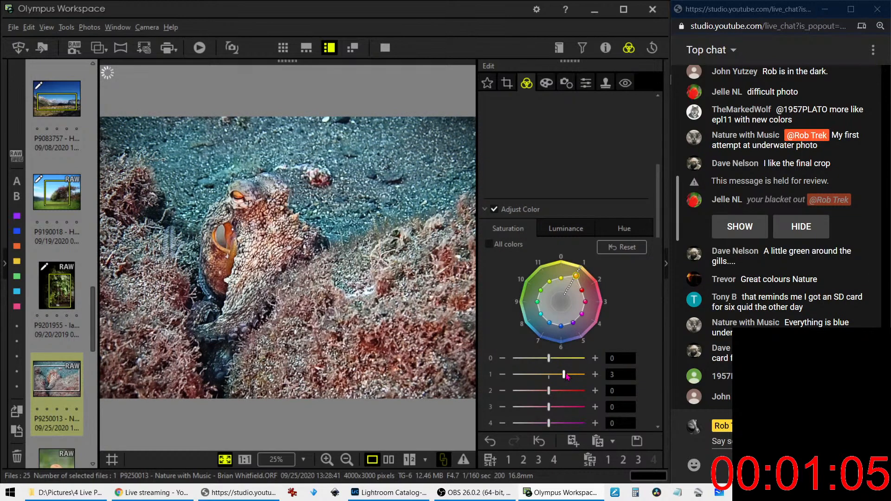
drag(567, 376, 582, 378)
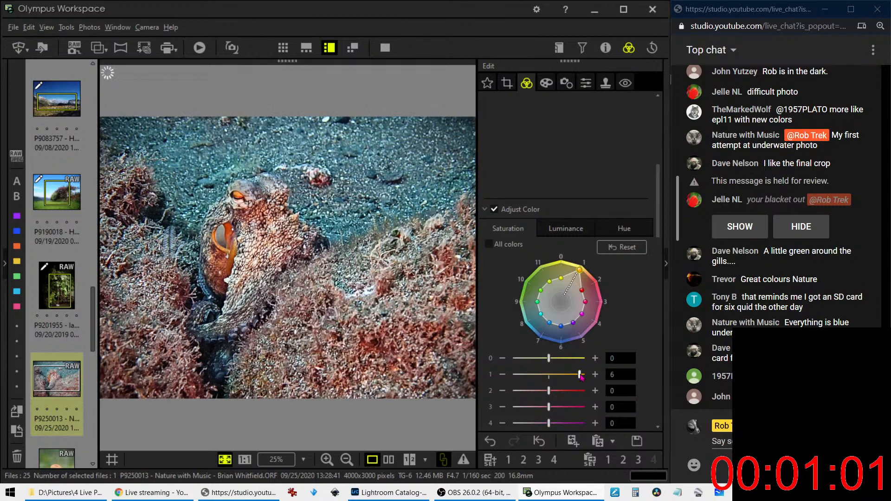
scroll(637, 341, down, 3)
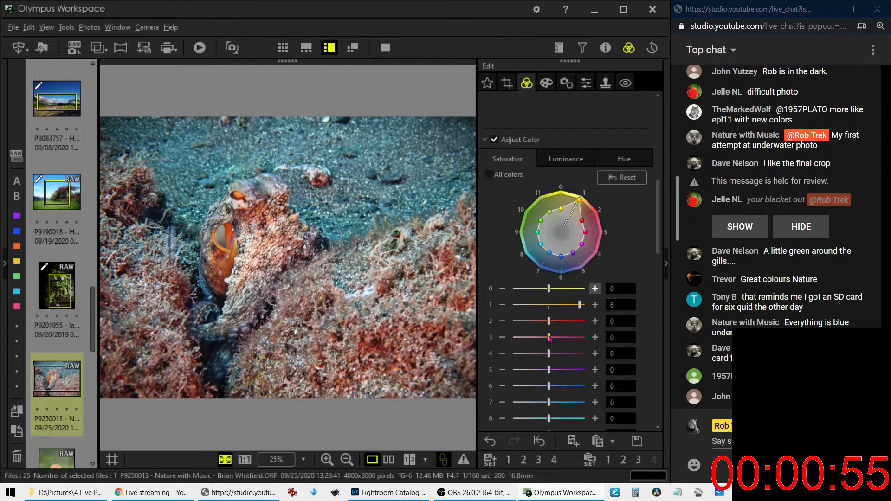
drag(549, 339, 533, 339)
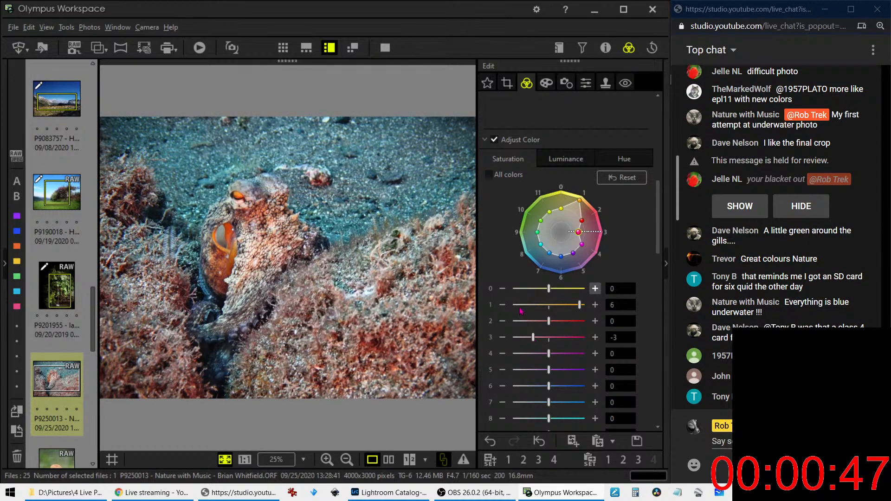
Step: Lower the Adjust Color hue to -7 for band 3, -4 for band 4, -5 for band 5 and -7 for band 6
scroll(518, 305, up, 1)
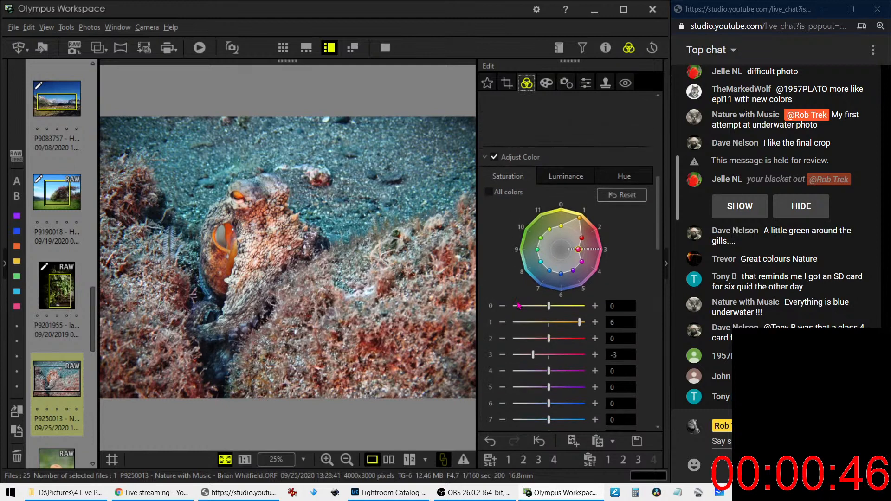
click(624, 177)
scroll(560, 335, down, 2)
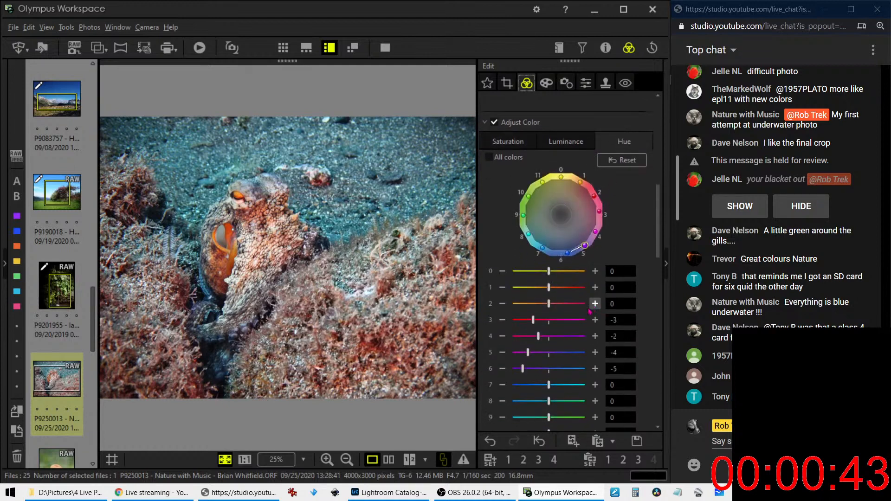
mouse_move(534, 321)
mouse_down()
mouse_move(523, 321)
mouse_move(532, 336)
mouse_up()
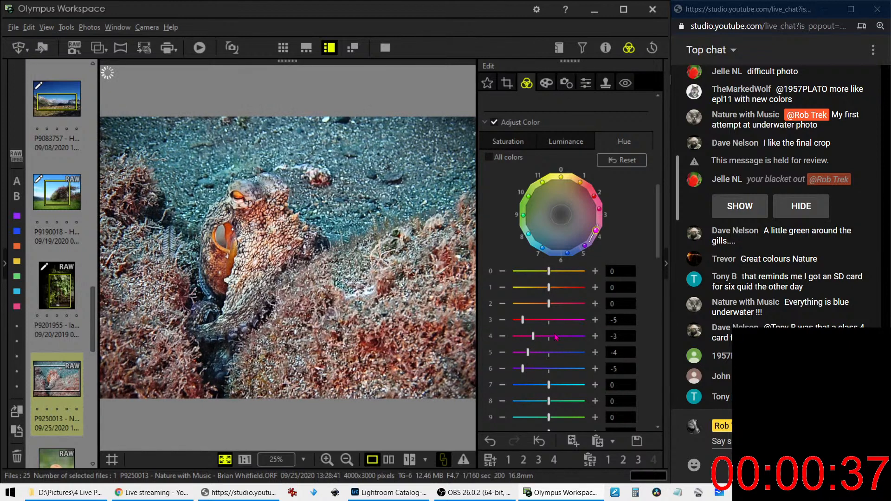
drag(523, 369, 510, 321)
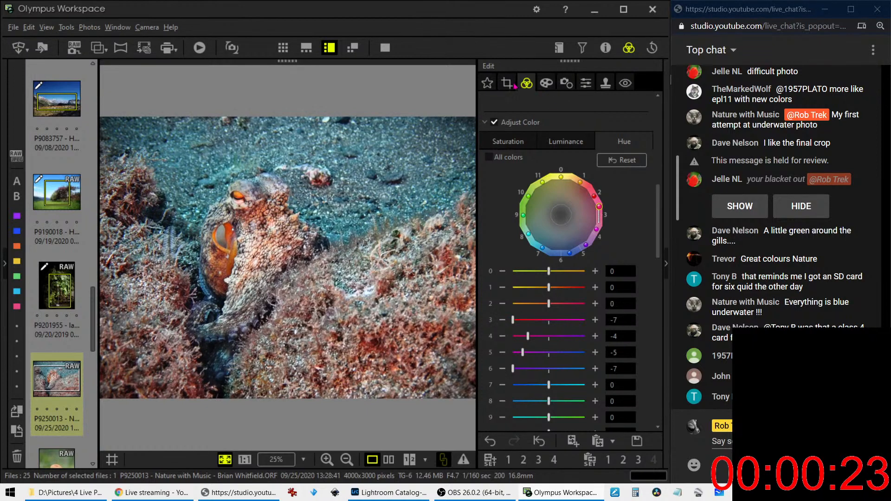
click(532, 146)
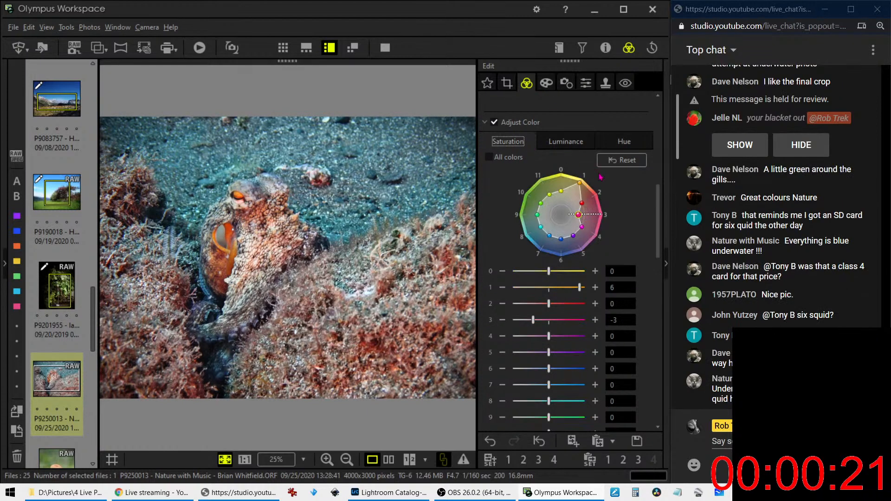
Step: Switch the octopus photo's crop to Manual, try the 3:2 and 1:1 (6:6) aspect ratios, and settle on 4:3
mouse_move(239, 493)
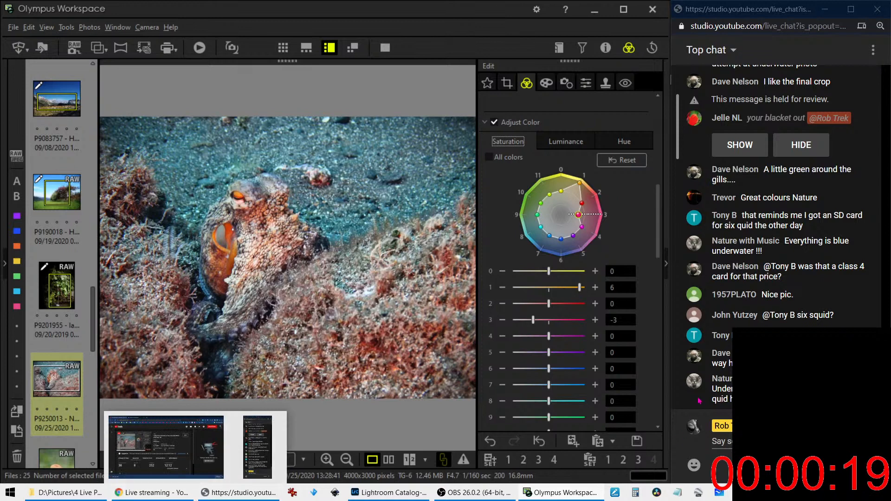
click(507, 83)
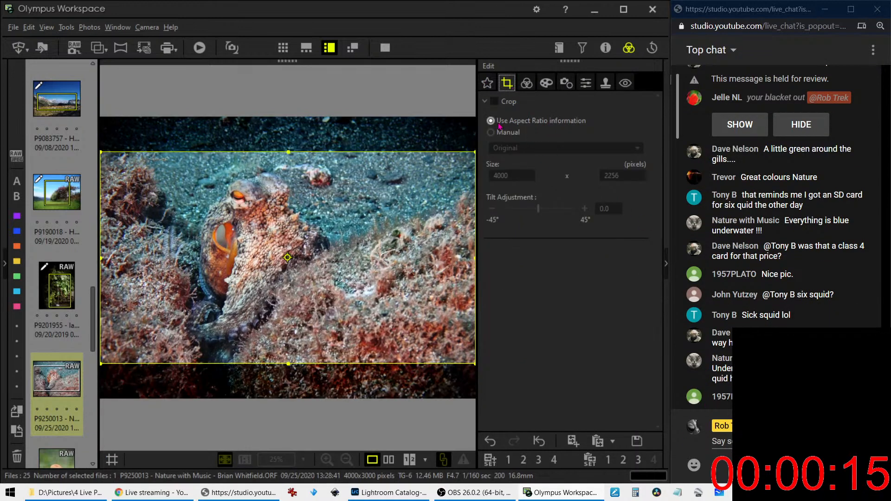
click(515, 131)
click(518, 150)
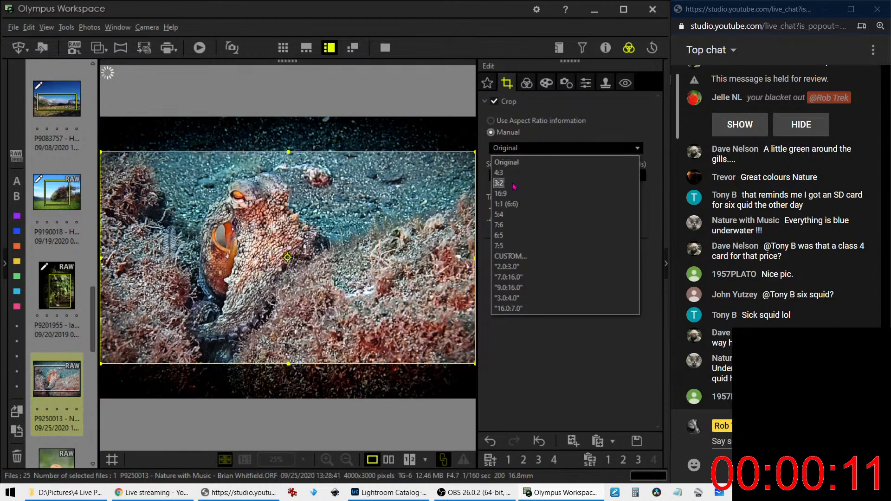
click(512, 183)
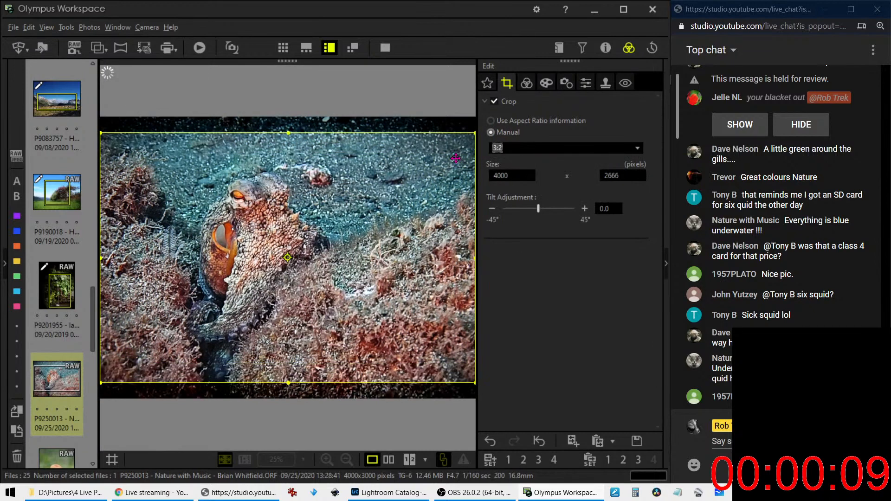
click(508, 148)
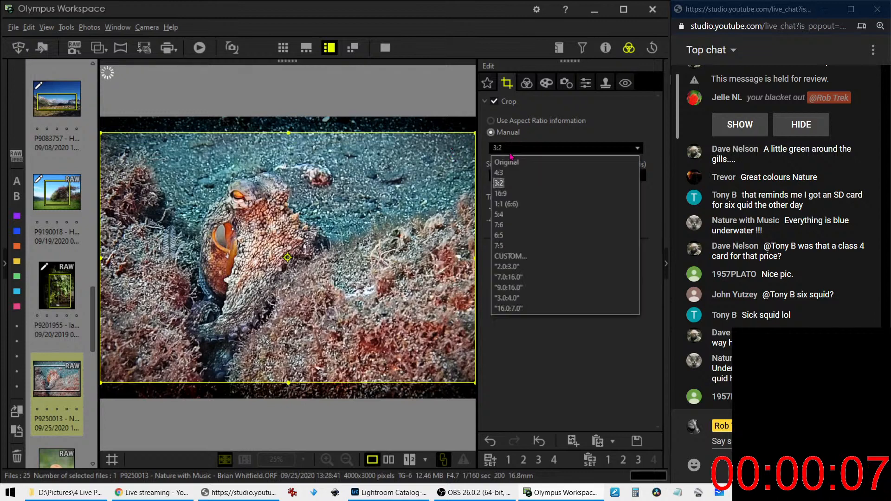
click(513, 203)
click(514, 149)
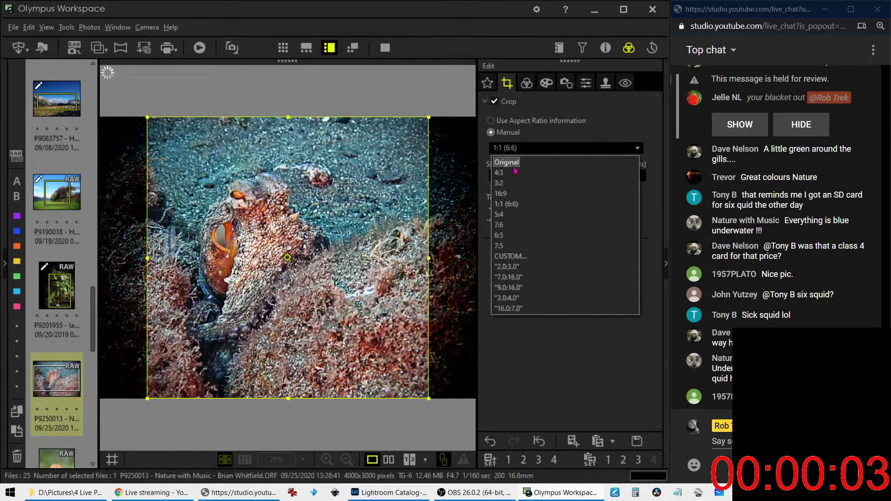
click(511, 169)
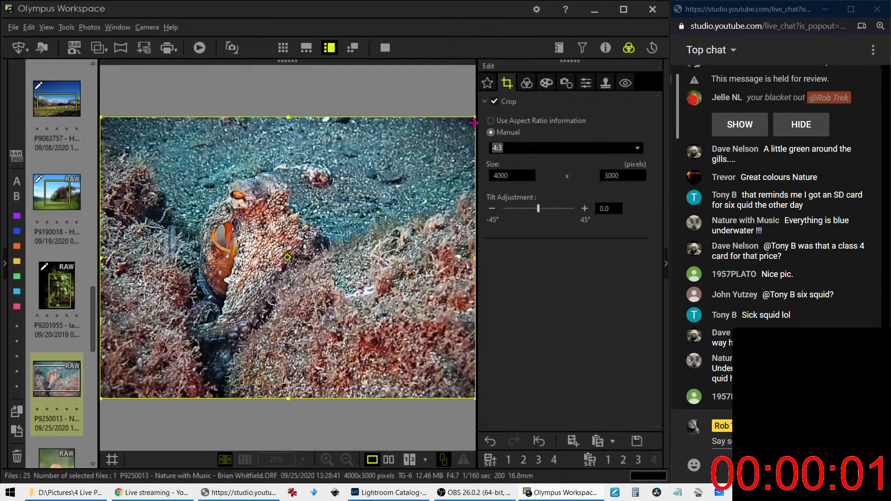
Step: Shrink the 4:3 crop frame, reposition it around the octopus, and return to the color adjustments with the crop applied
drag(473, 120, 433, 162)
drag(378, 180, 407, 181)
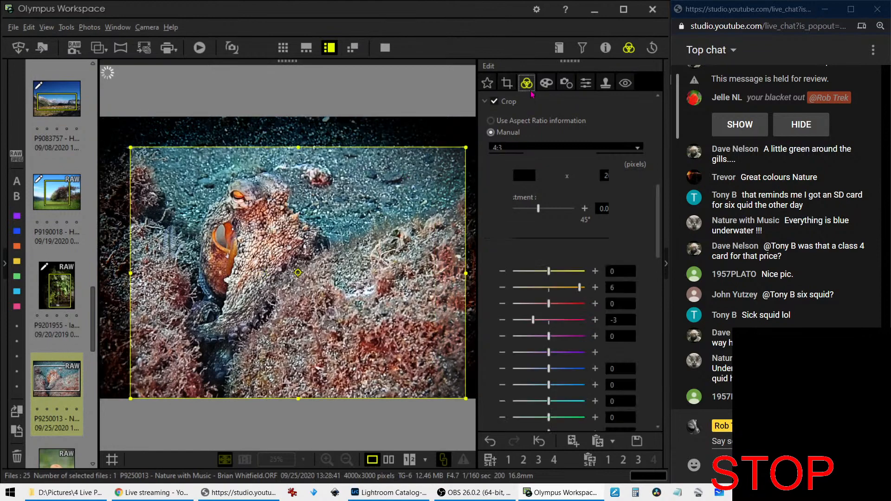
click(526, 83)
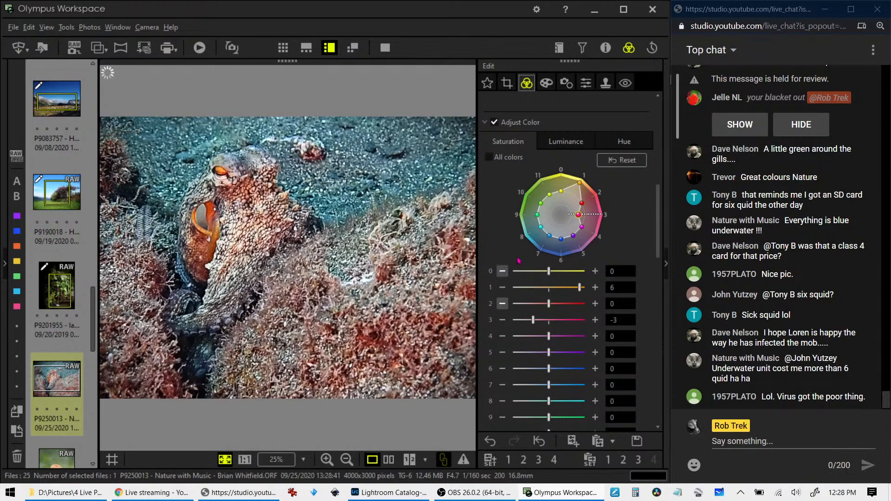
Step: Compare the edited octopus photo side by side with the original, also in full screen, and return to the single-image view
click(389, 459)
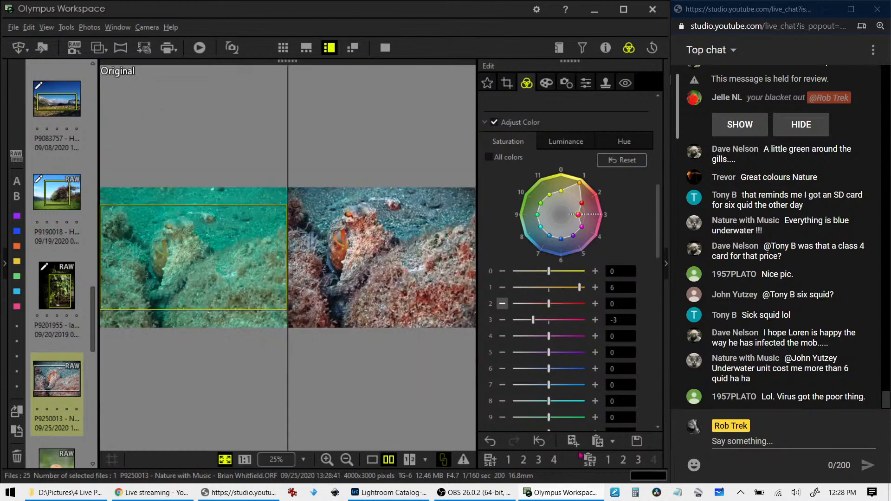
click(385, 48)
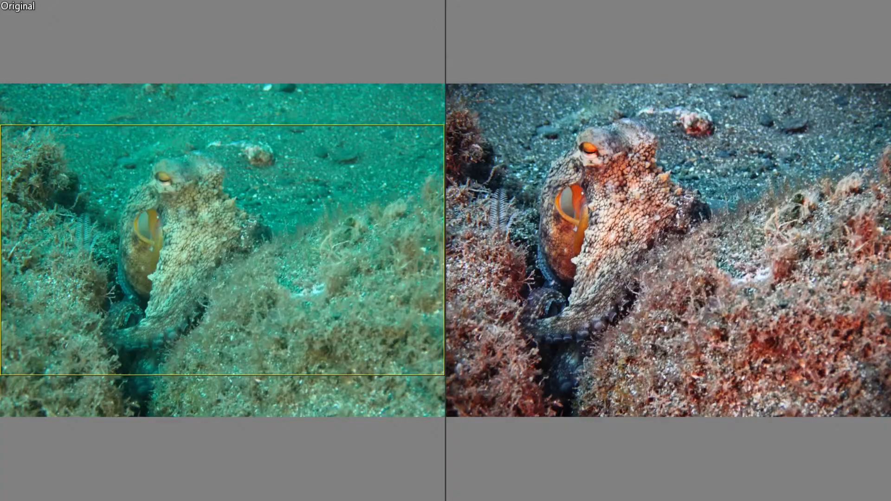
key(Escape)
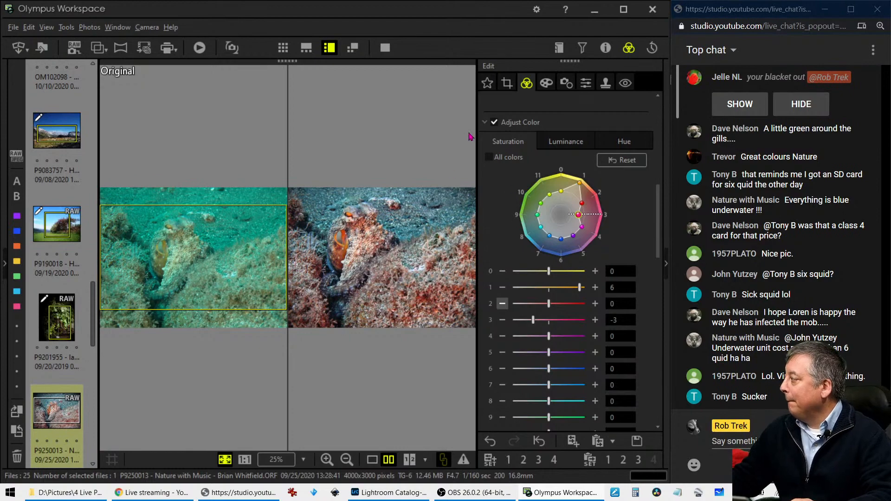
click(372, 459)
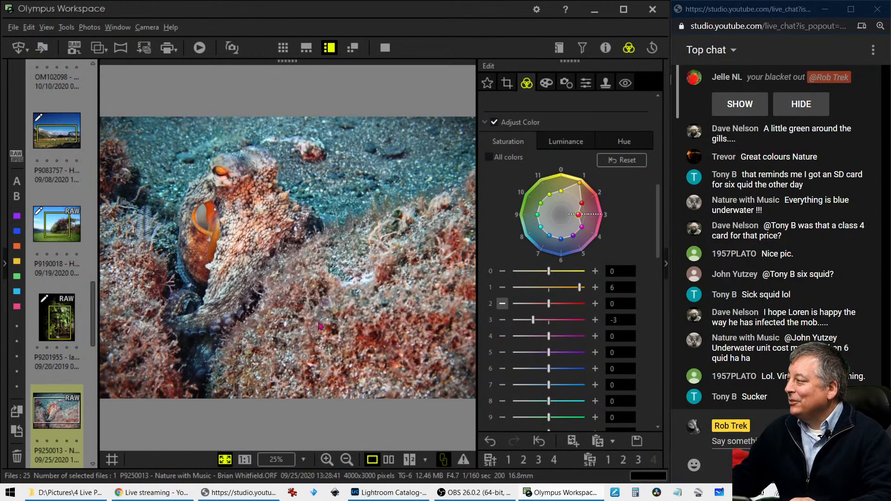
Step: Show the photo properties panel and open the RAW mushroom photo that follows the octopus in the filmstrip
click(602, 52)
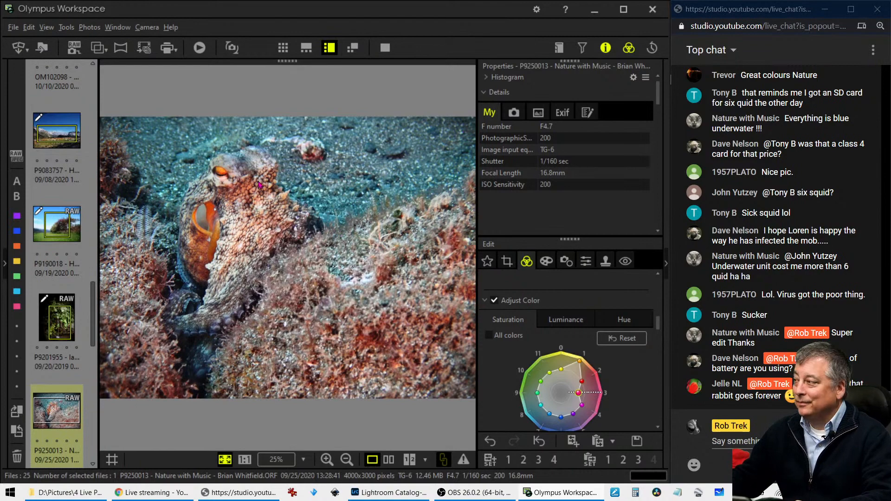
scroll(77, 302, down, 6)
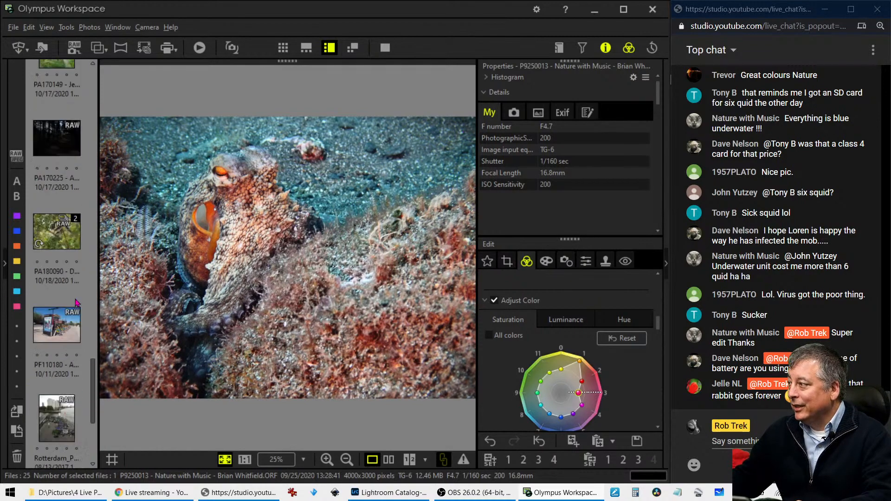
scroll(76, 303, up, 4)
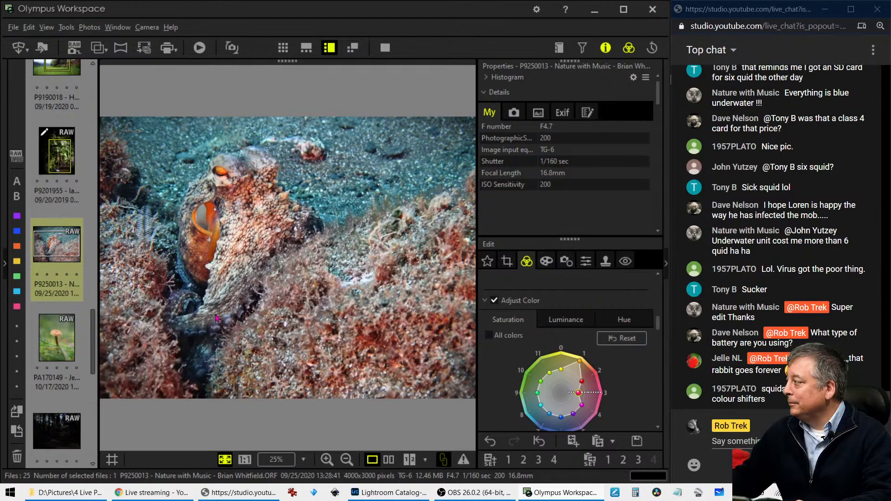
click(58, 347)
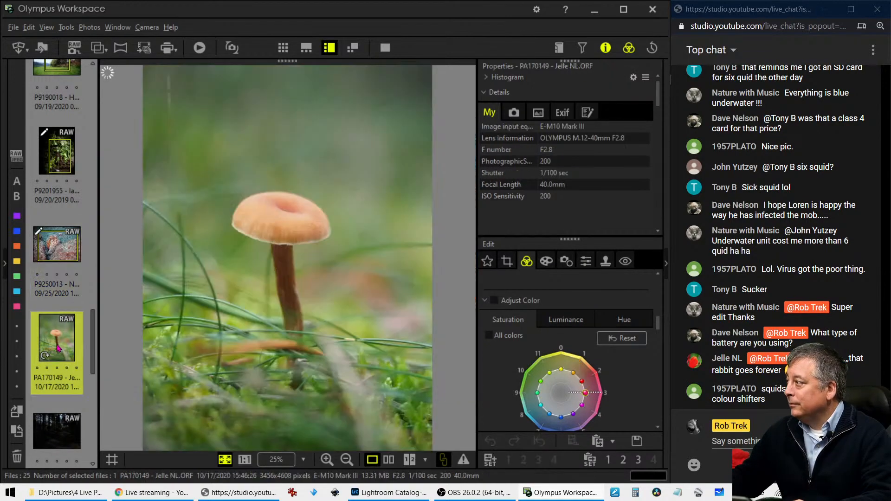
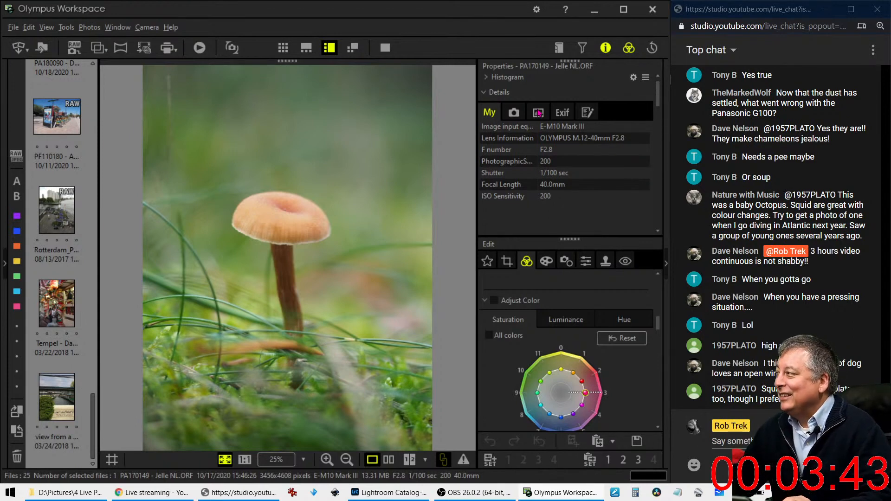
Step: Hide the photo properties and crop the mushroom photo to 1:1 (6:6), with the frame moved lower and shrunk to 3150 x 3150 pixels
click(509, 265)
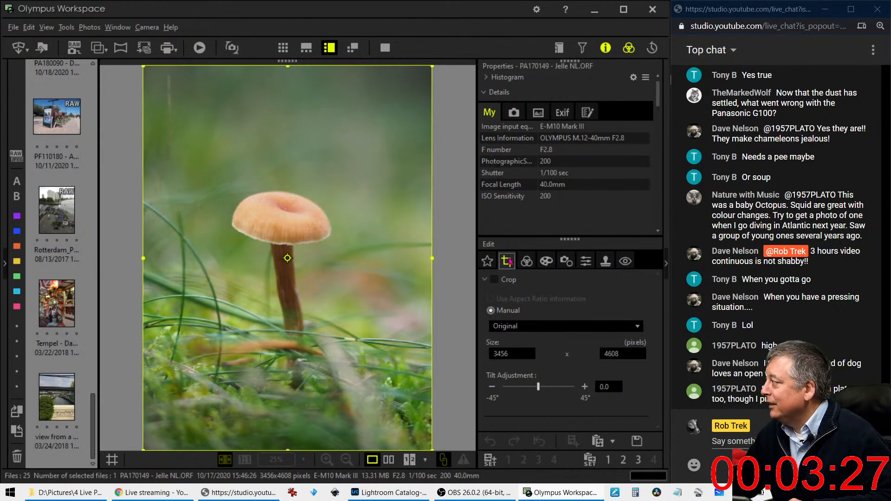
click(605, 48)
click(534, 148)
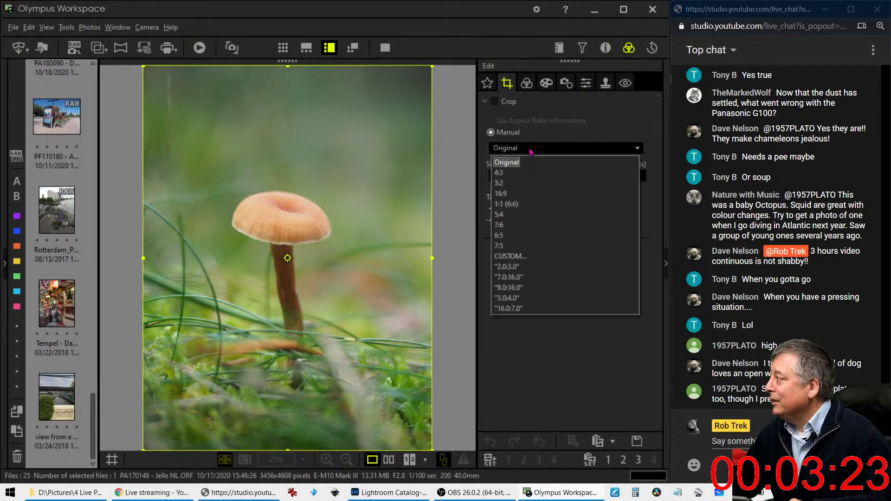
click(505, 204)
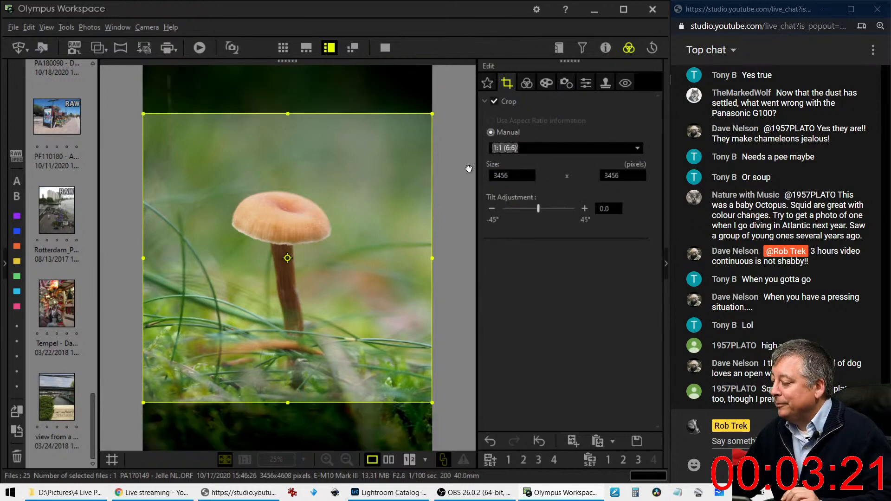
drag(270, 225, 271, 244)
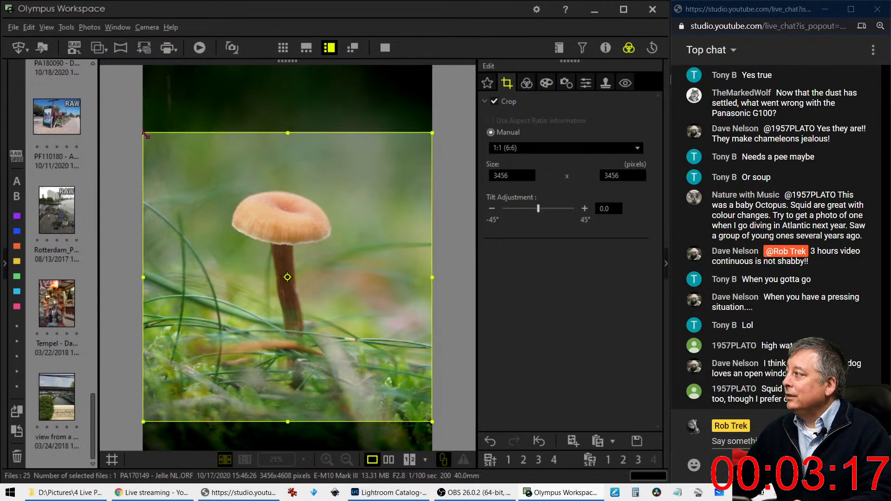
drag(143, 133, 186, 160)
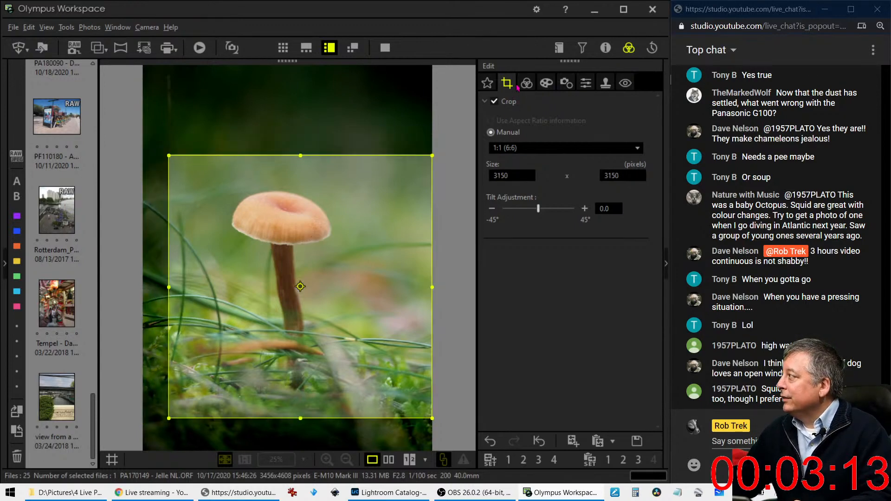
Step: Darken the mushroom photo's edges with vignetting at -15 and raise its sharpness to 2.0
click(546, 84)
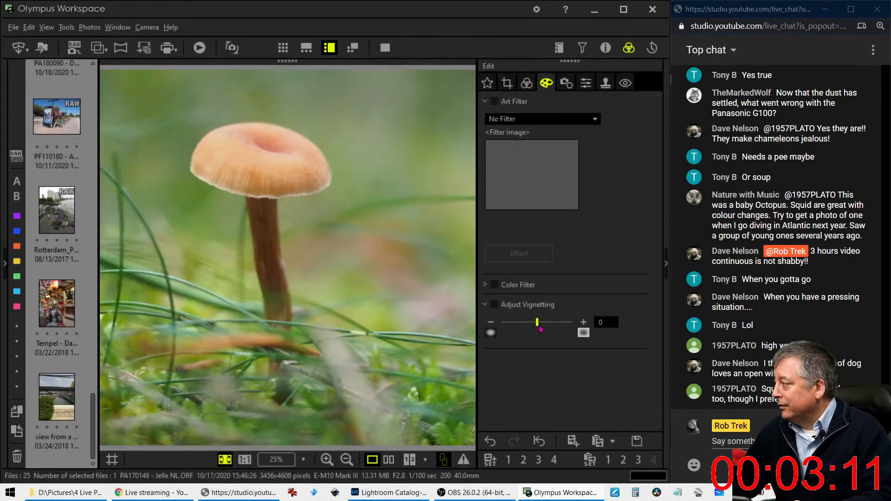
drag(537, 322, 520, 322)
click(566, 83)
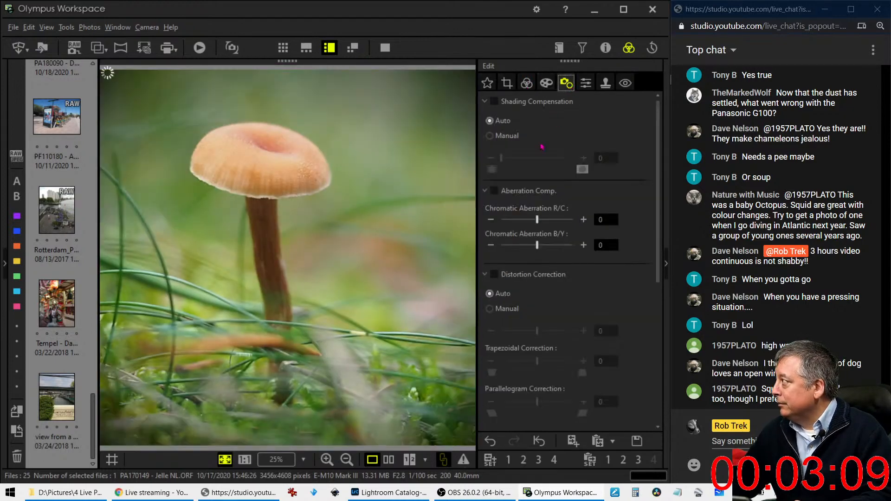
click(586, 83)
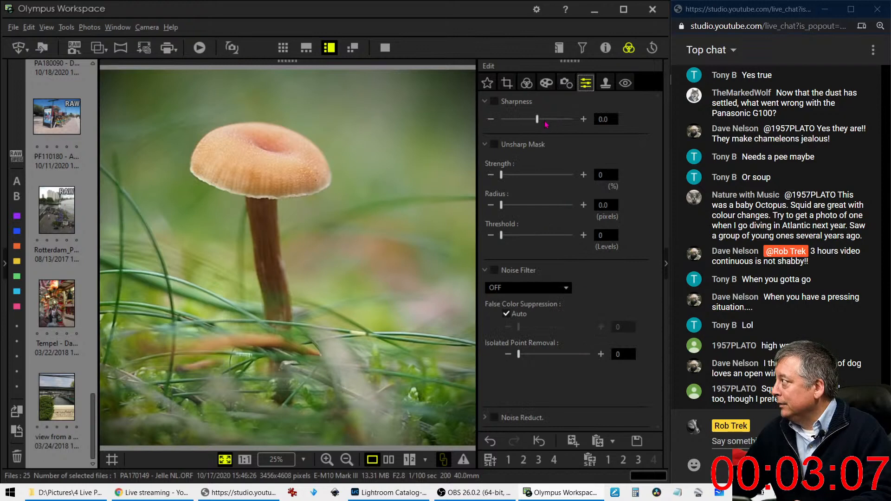
drag(537, 119, 575, 119)
click(584, 119)
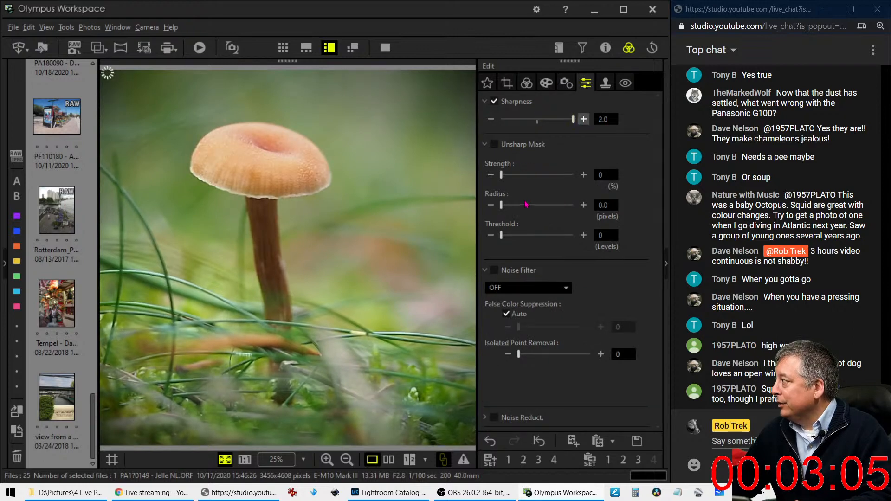
Step: Try the Pop Art filter on the mushroom photo and set the art filter back to No Filter
click(526, 83)
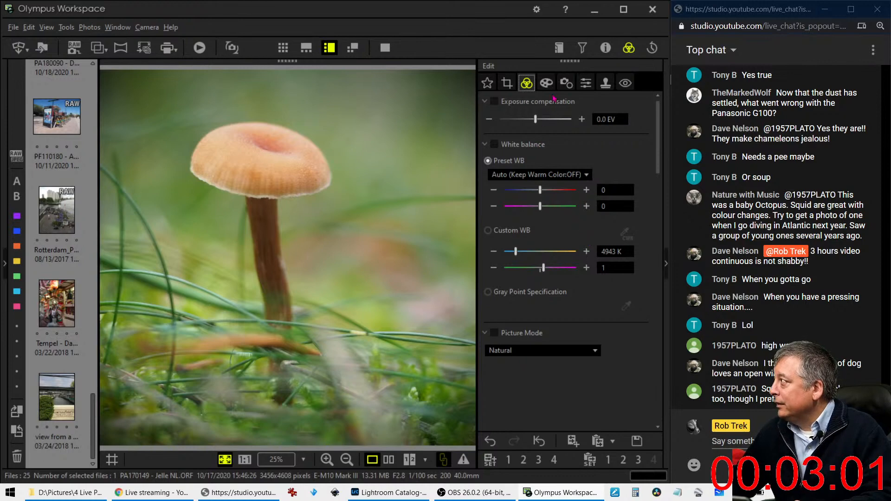
click(546, 83)
click(548, 120)
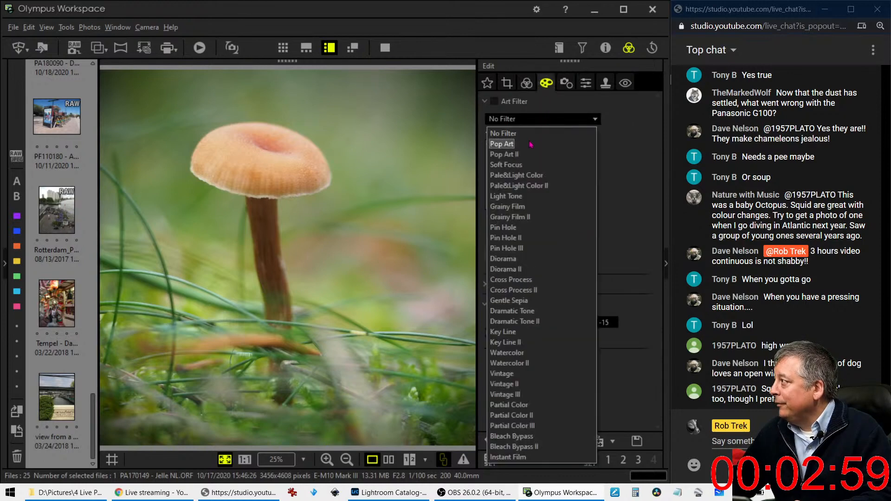
click(530, 144)
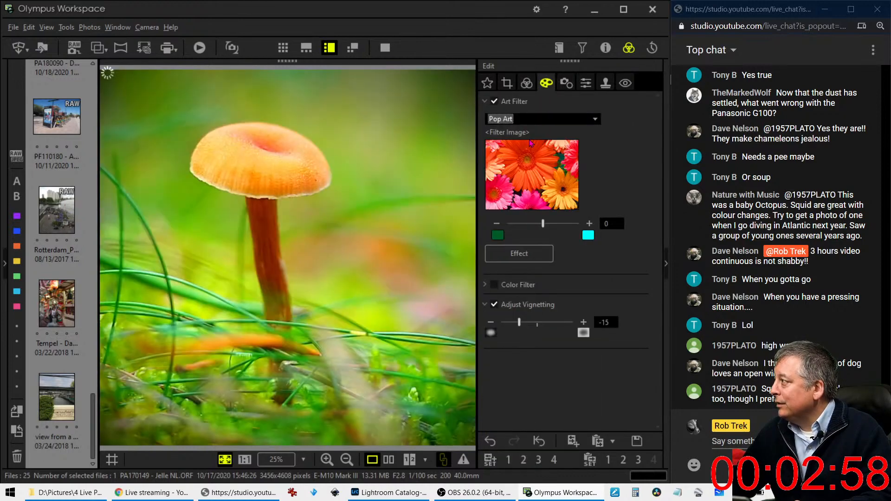
click(533, 117)
click(526, 134)
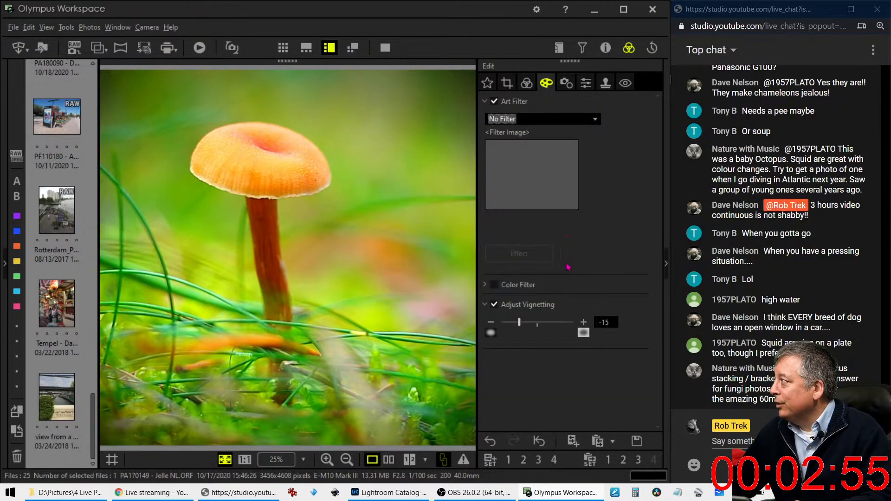
Step: Collapse the Adjust Color section and set the mushroom photo's Clarity to 20 and Dehaze to 26
click(526, 83)
scroll(572, 264, down, 10)
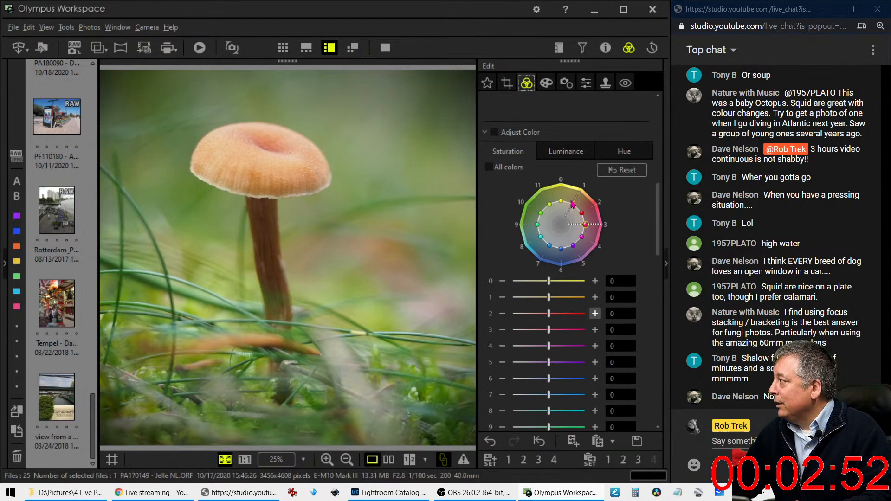
click(485, 132)
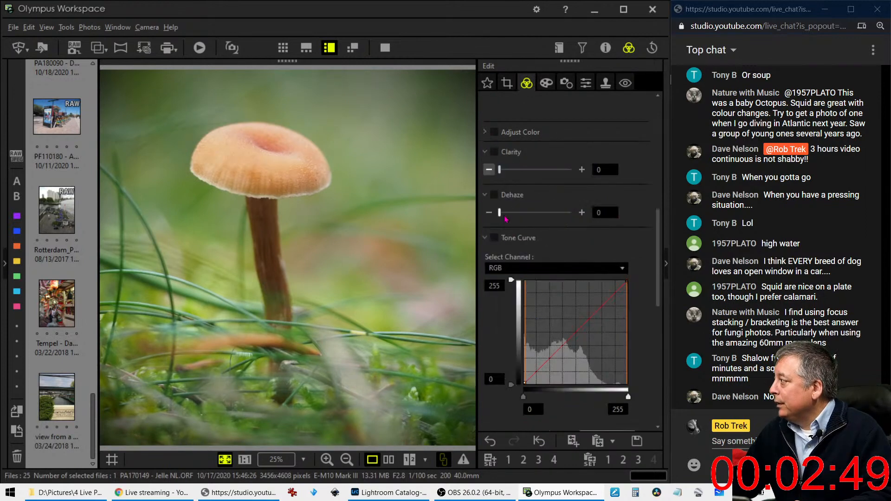
drag(500, 213, 513, 215)
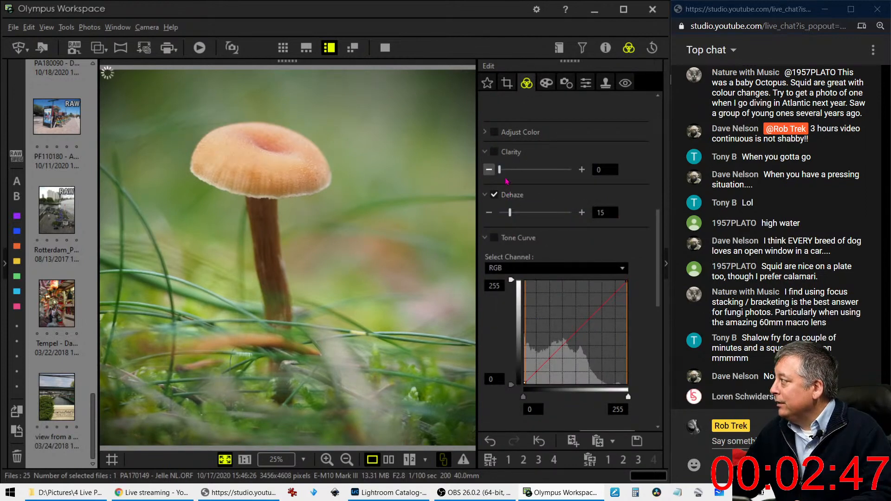
drag(501, 172, 517, 175)
drag(514, 215, 522, 217)
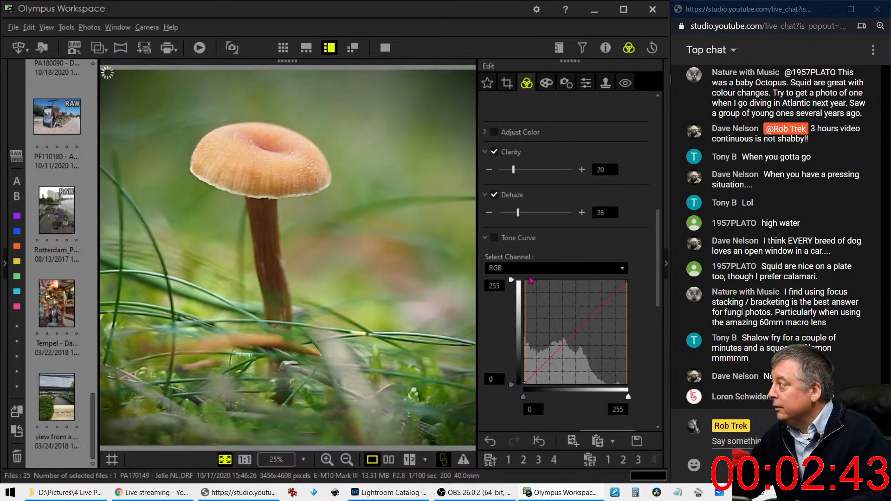
Step: Strengthen the mushroom photo's vignetting to -18
scroll(493, 377, down, 3)
scroll(493, 376, down, 4)
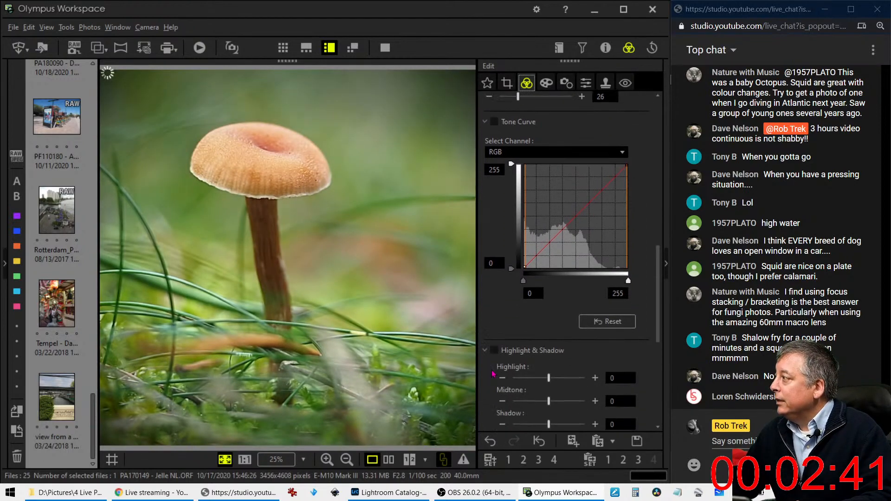
scroll(523, 297, up, 2)
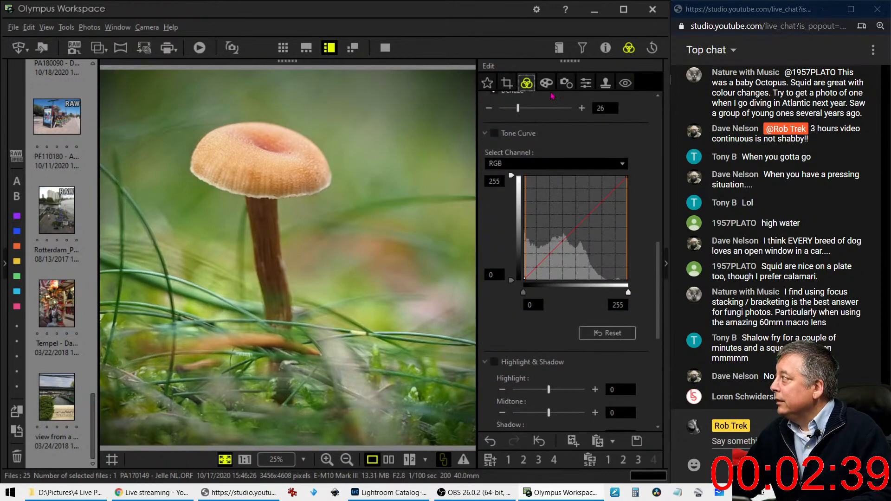
click(547, 83)
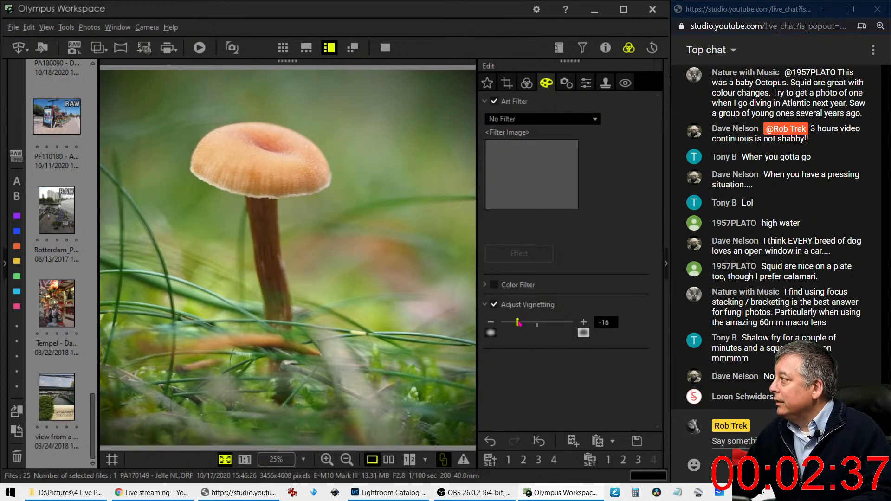
drag(519, 323, 515, 324)
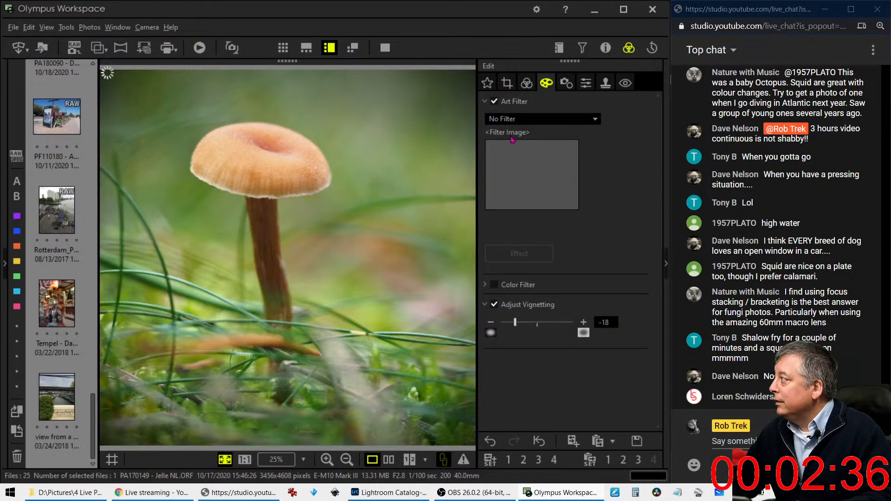
Step: Darken the mushroom photo by pulling the RGB tone curve slightly down with points in the deep shadows and lower midtones
click(527, 83)
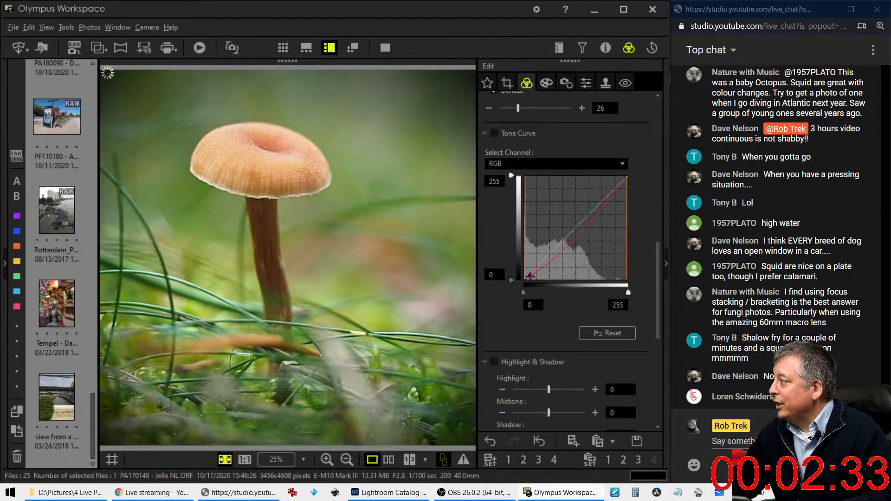
click(529, 274)
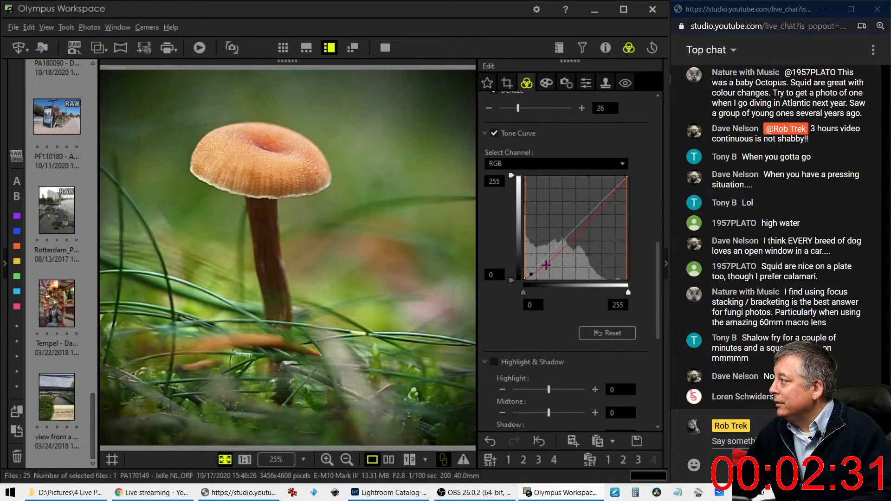
drag(531, 274, 556, 254)
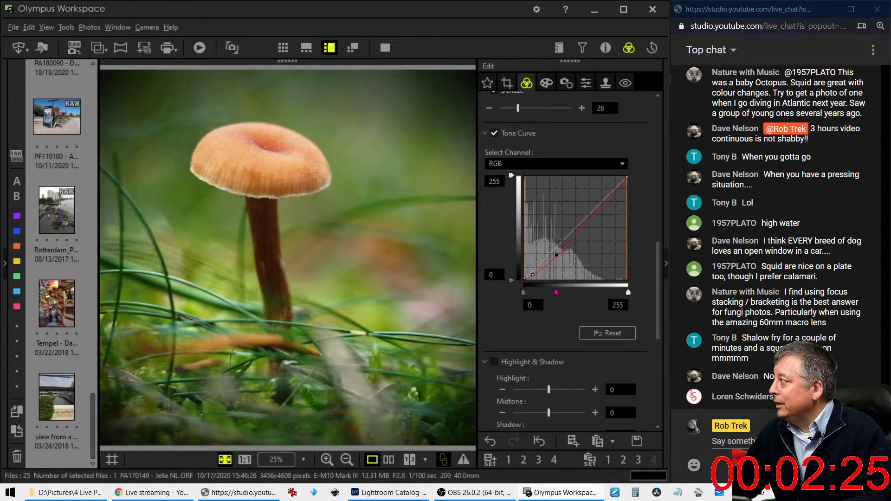
Step: Raise the mushroom photo's Saturation to 0.6 and change its Picture Mode to Vivid
scroll(551, 340, down, 6)
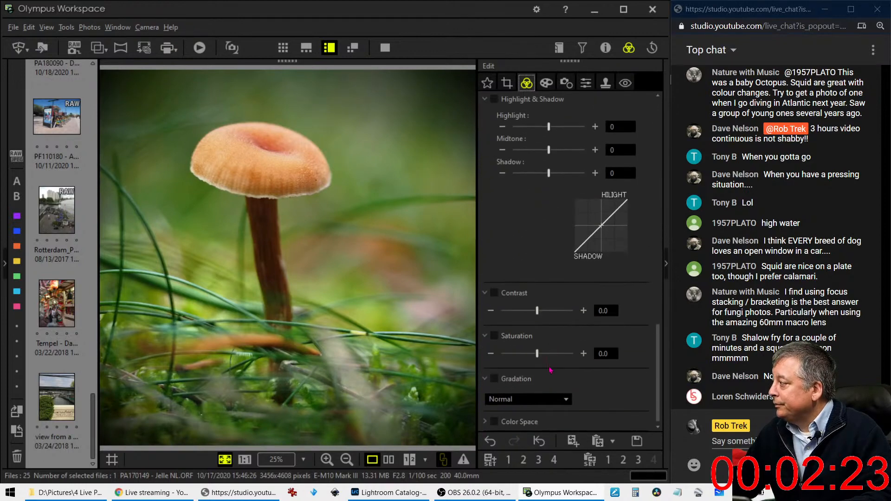
drag(537, 353, 550, 354)
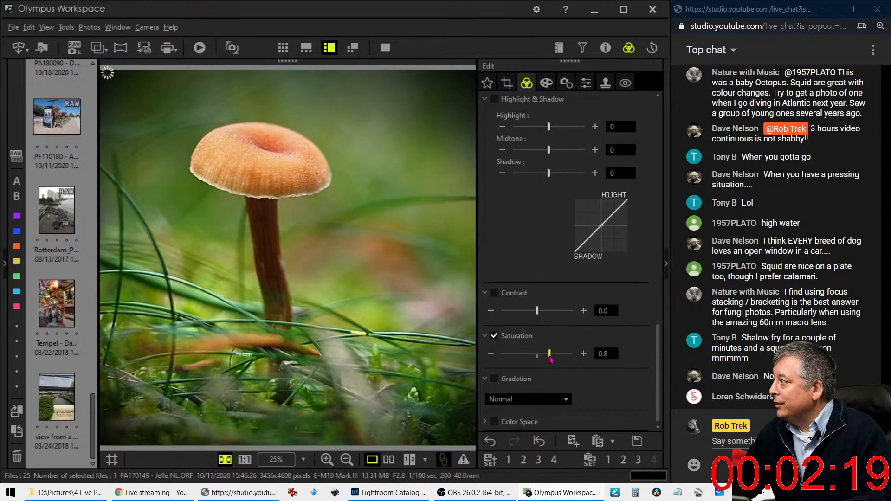
drag(551, 357, 548, 358)
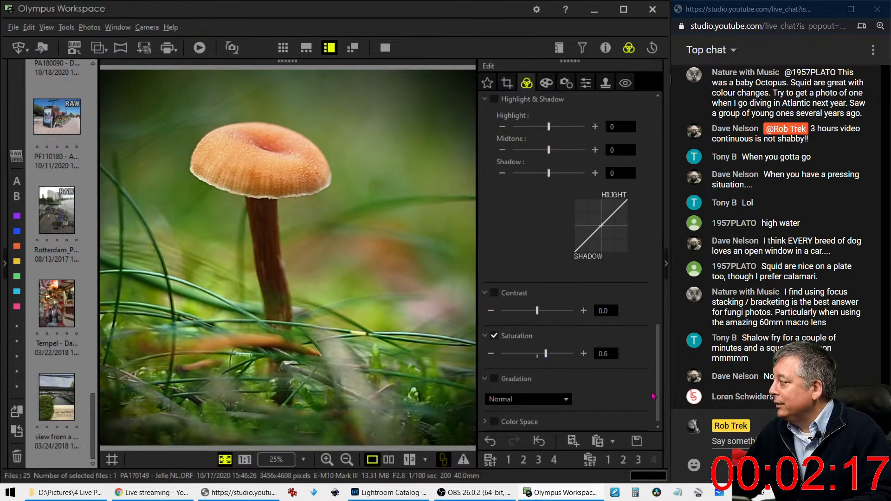
drag(657, 398, 657, 217)
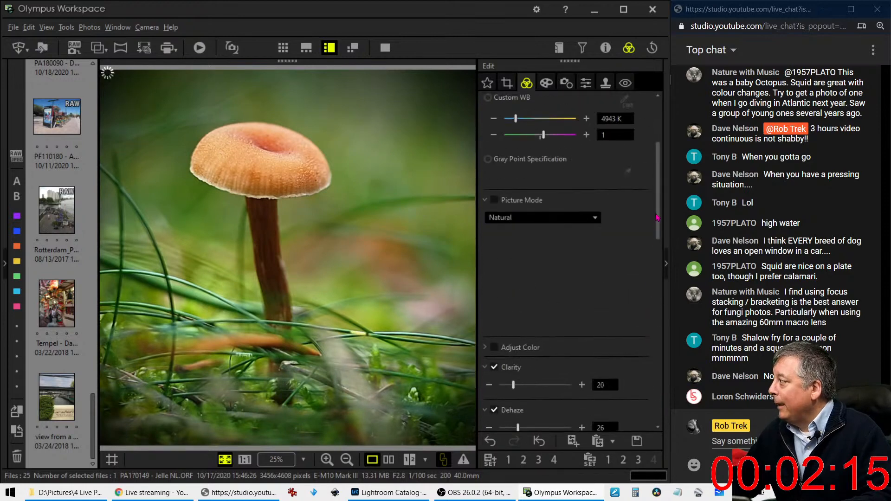
click(586, 218)
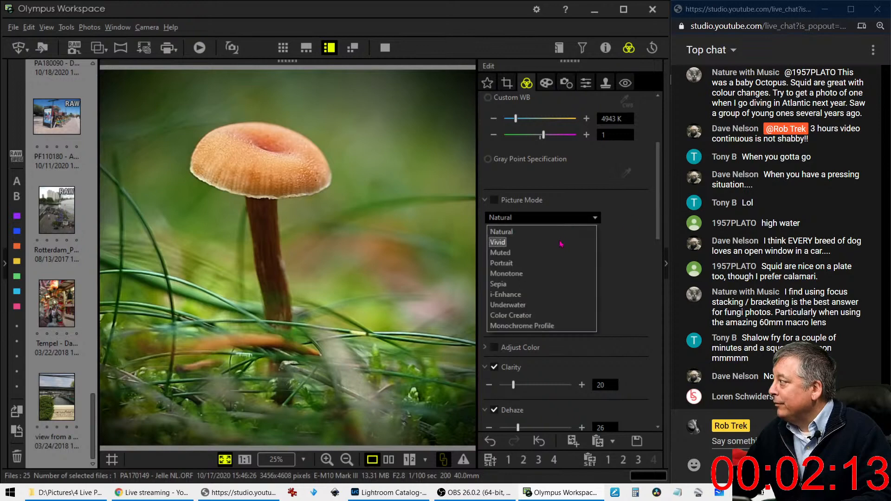
click(563, 239)
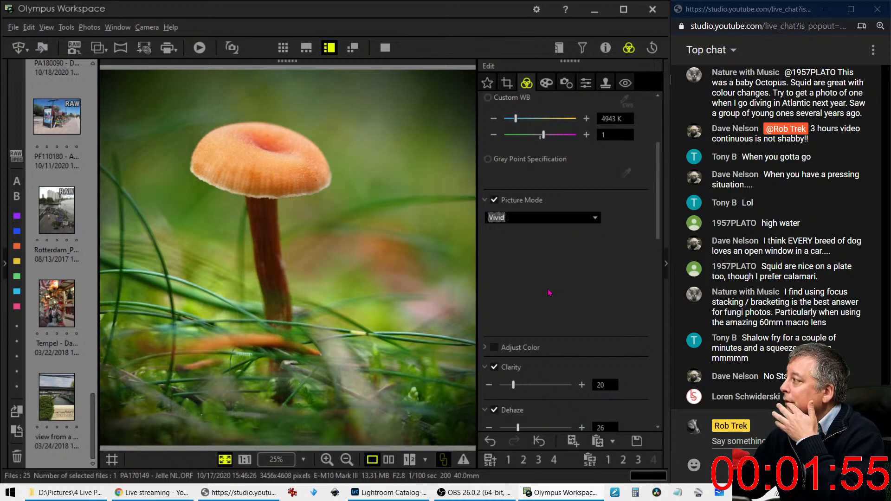
Step: Inspect the mushroom cap's detail at 1:1 and compare the edited photo with the original in a large side-by-side view
click(220, 175)
drag(292, 153, 181, 259)
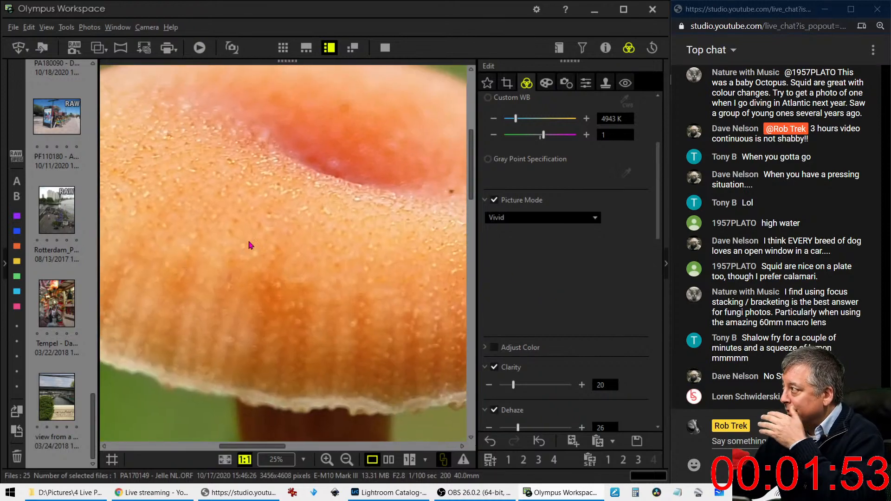
click(267, 240)
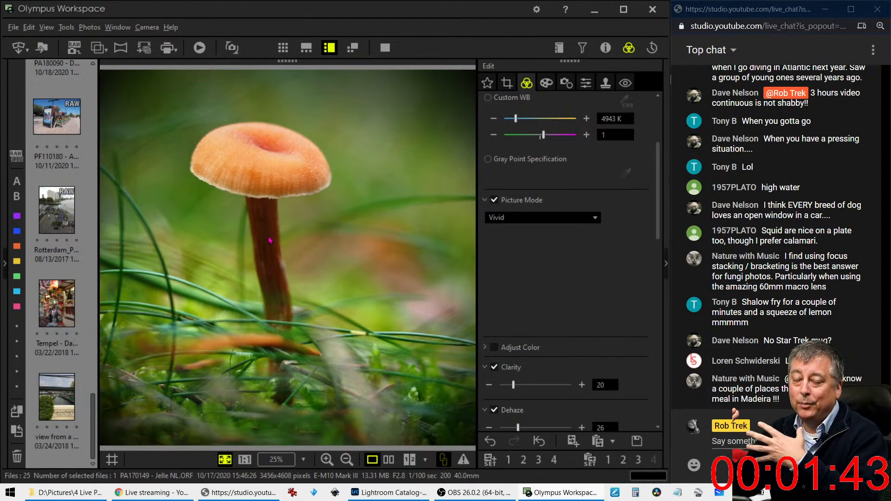
click(388, 459)
click(392, 49)
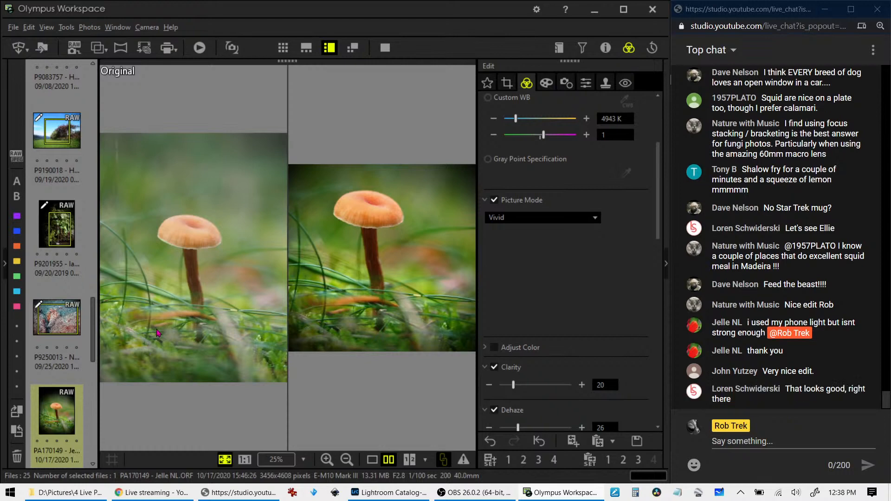
Step: Select the dark forest path photo PA170225 and display it in single view
scroll(70, 343, down, 2)
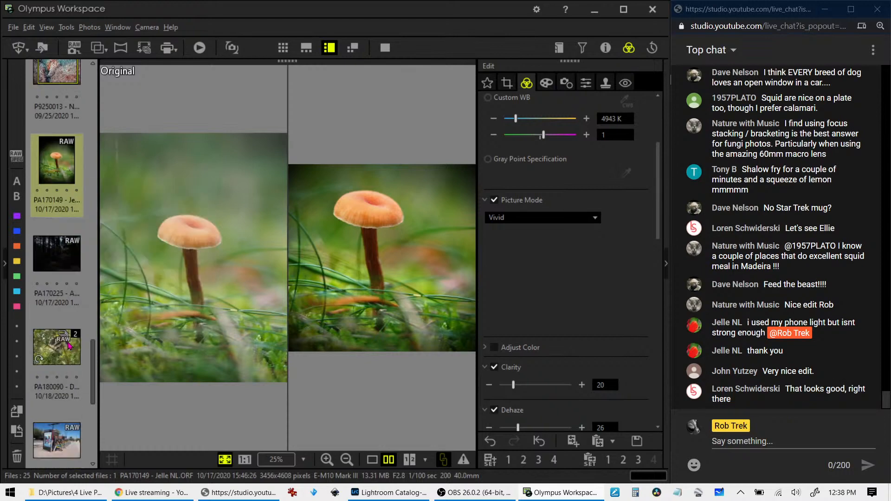
click(53, 269)
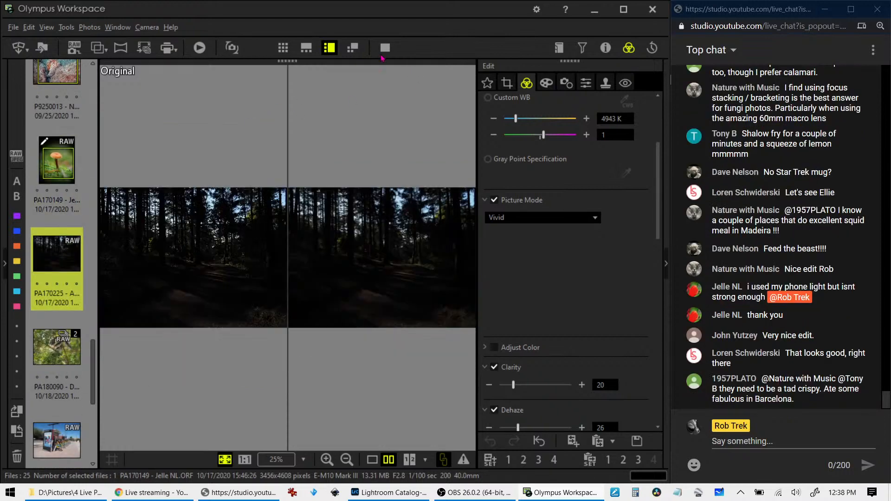
click(373, 460)
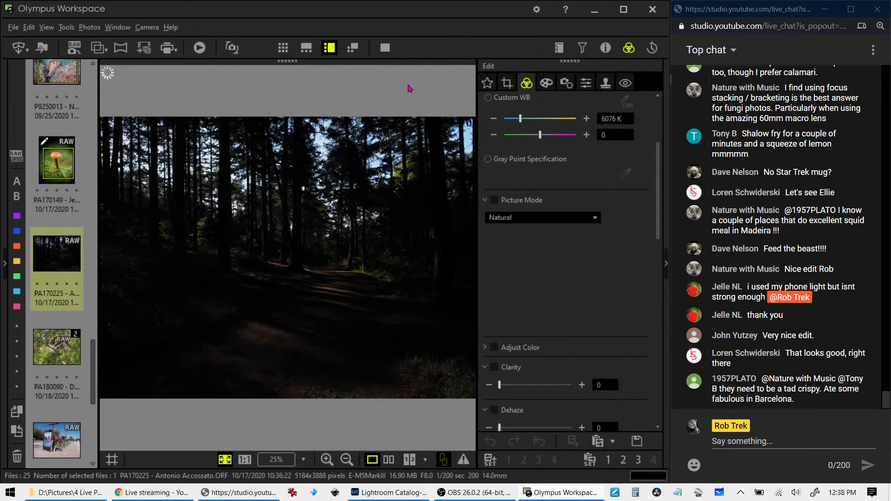
Step: Preview the forest photo full screen and check its lens and exposure information
click(385, 47)
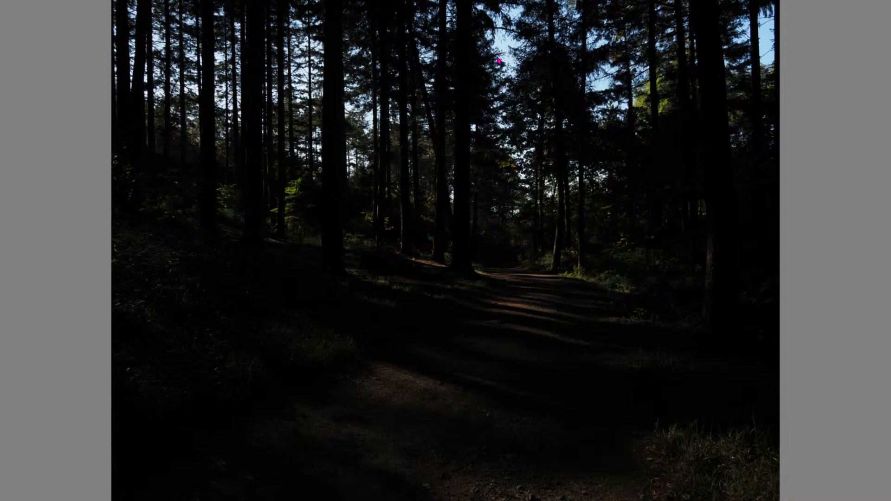
key(Escape)
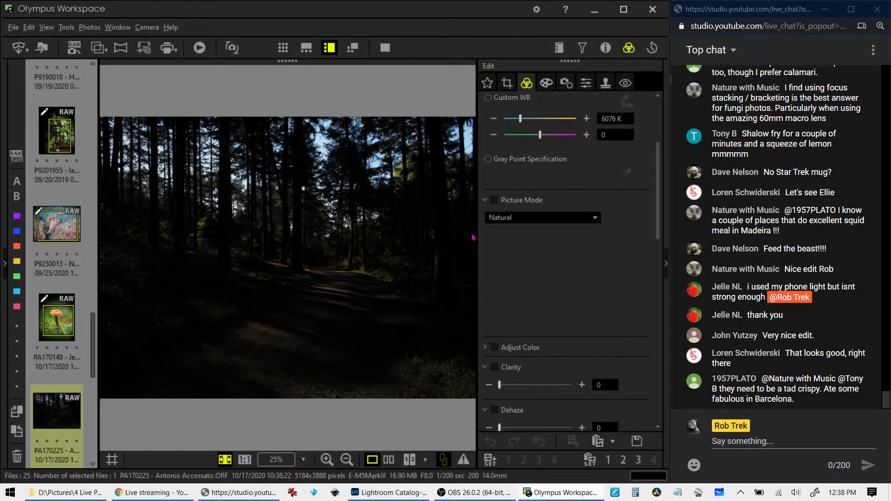
click(605, 47)
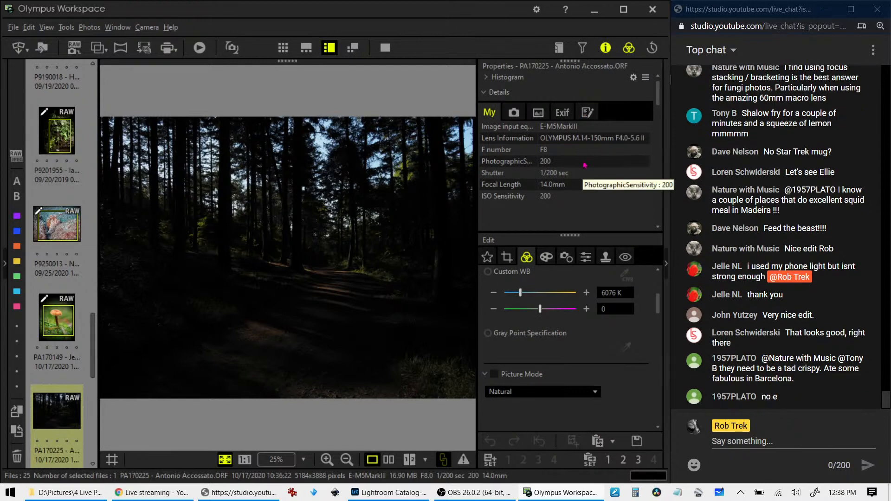
click(604, 48)
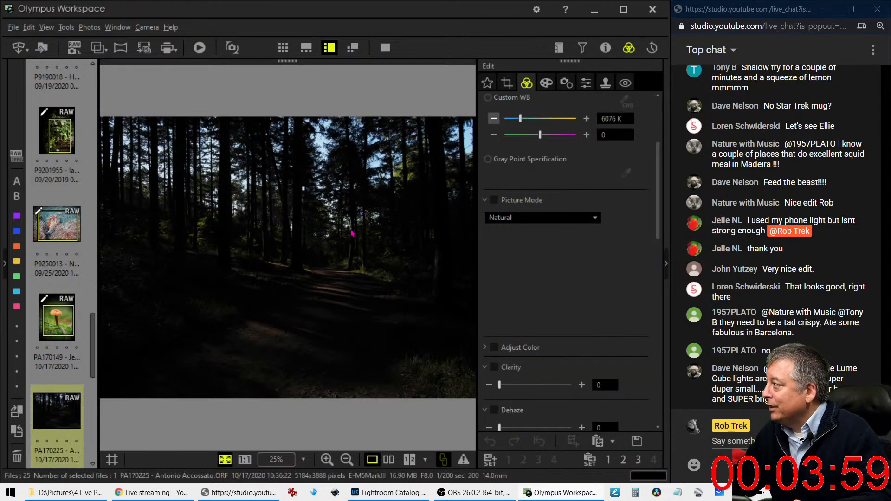
Step: Try a 4:3 crop on the forest photo
click(507, 83)
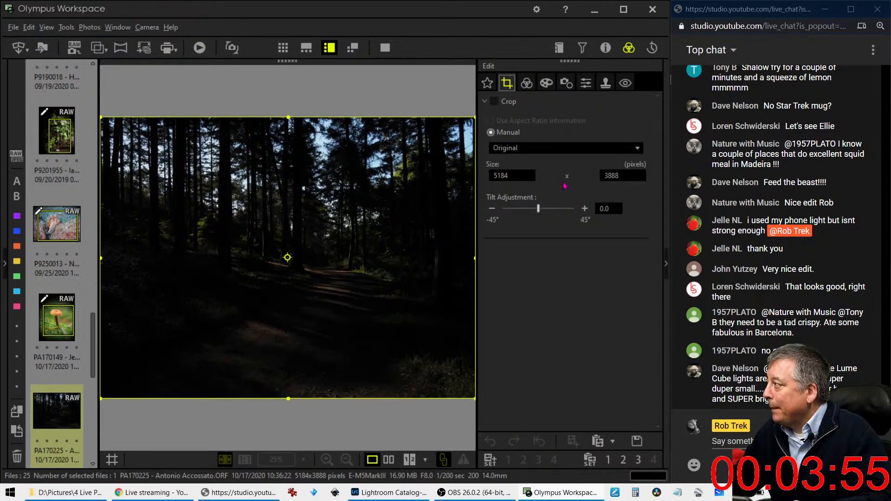
click(545, 154)
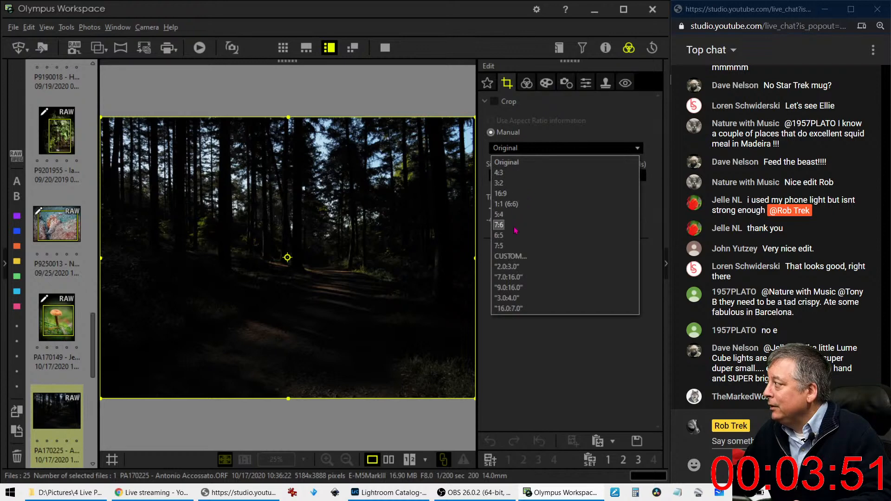
click(516, 174)
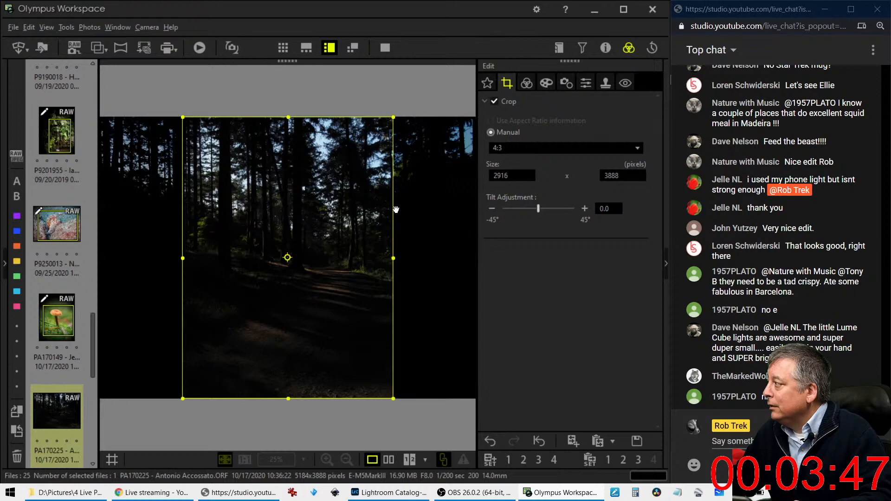
Step: Brighten the forest photo by setting its exposure compensation to 2.0 EV
click(526, 83)
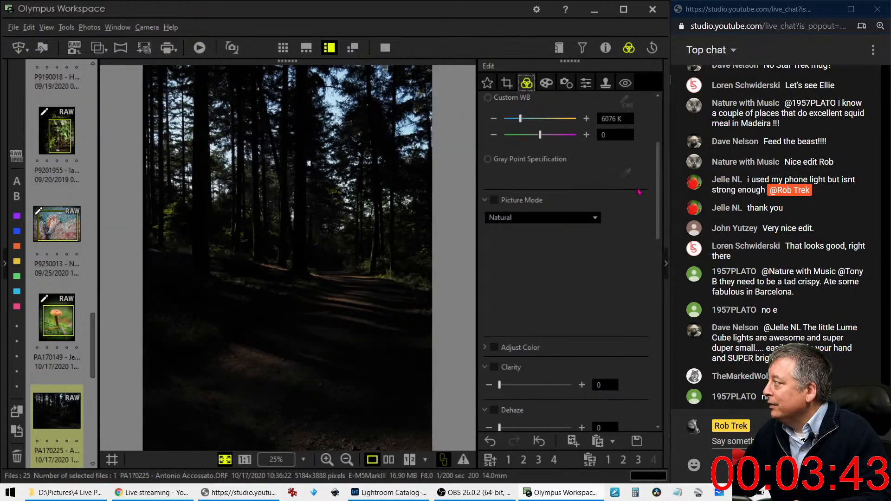
scroll(652, 188, up, 3)
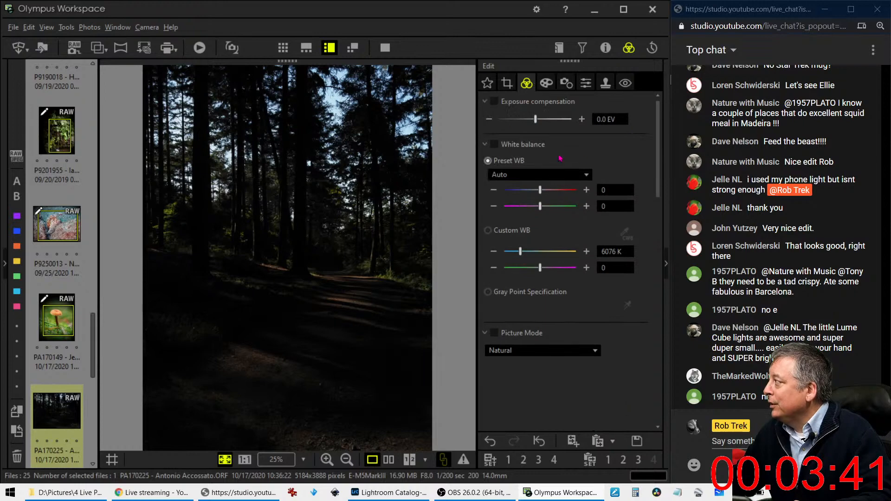
drag(536, 121, 579, 124)
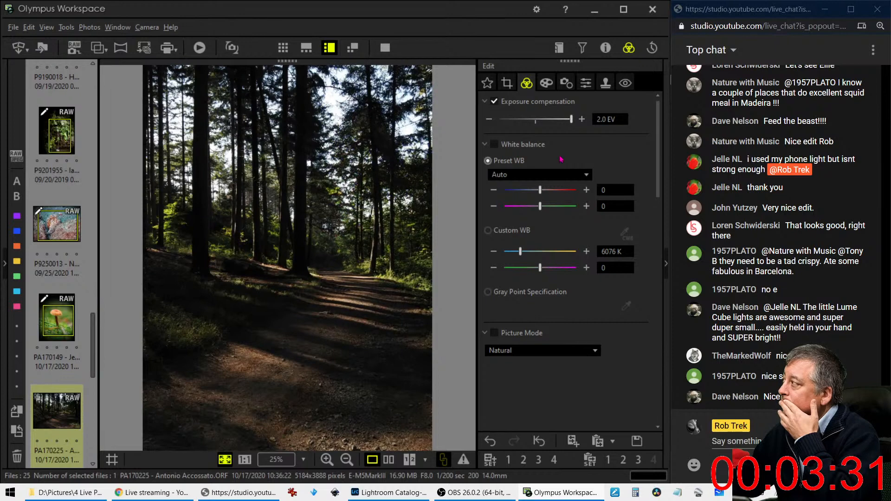
Step: Try a 16:9 crop on the forest photo and return the crop to the Original aspect ratio
click(507, 83)
click(523, 149)
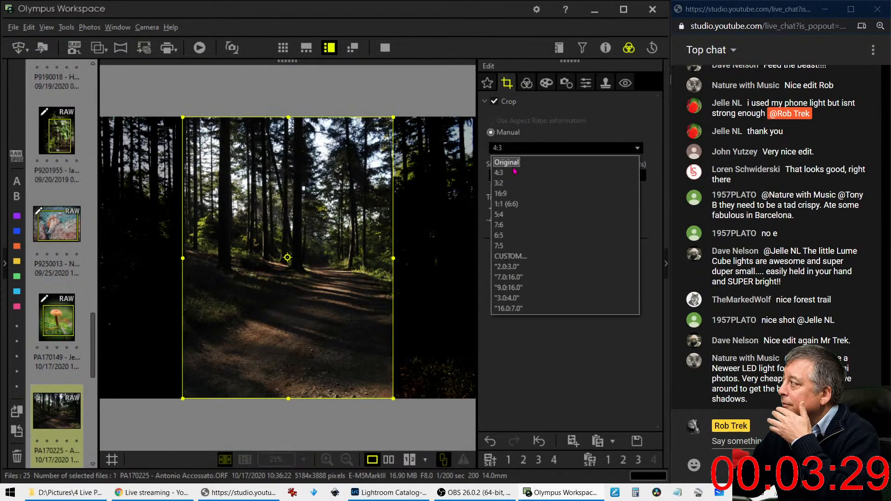
click(511, 193)
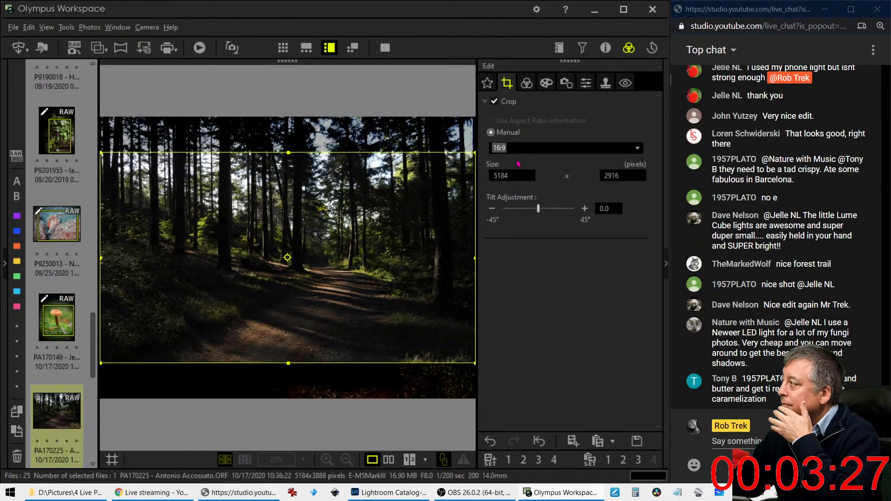
click(516, 148)
click(515, 171)
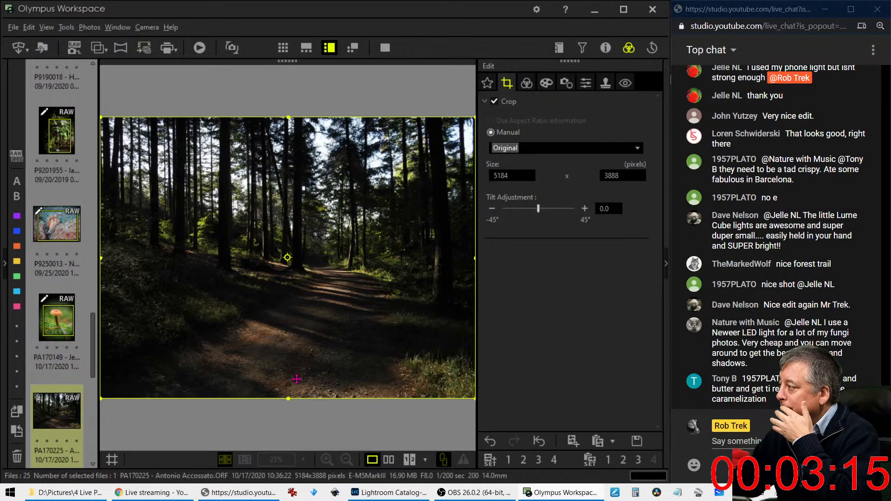
Step: Try cropping off the forest photo's foreground at the Original and 4:3 ratios, and undo the accidental tilt
drag(286, 397, 287, 330)
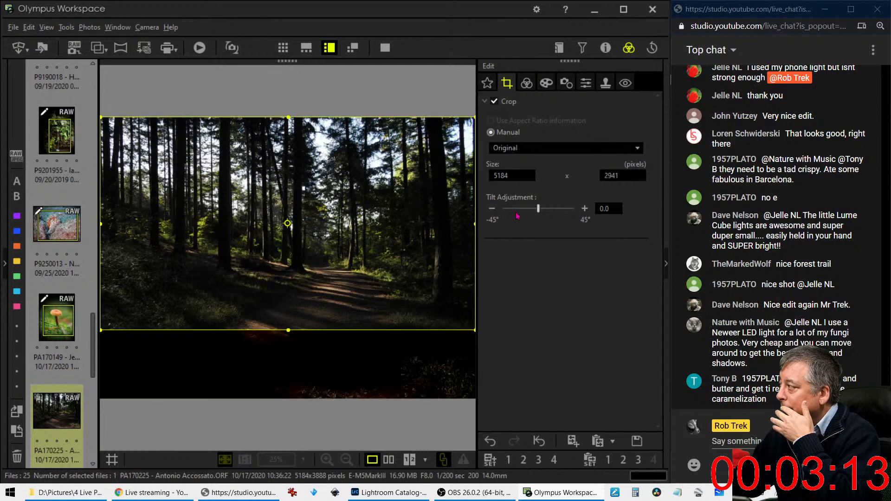
click(546, 148)
click(539, 174)
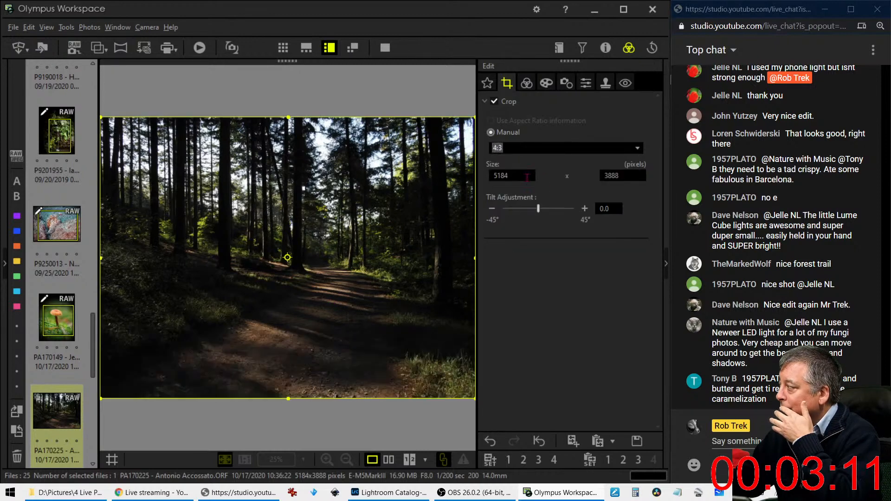
drag(285, 401, 313, 315)
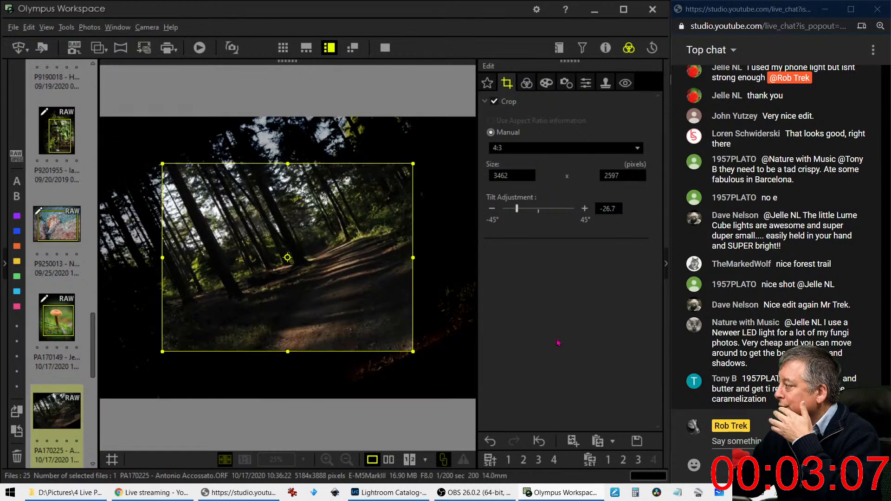
key(ctrl+z)
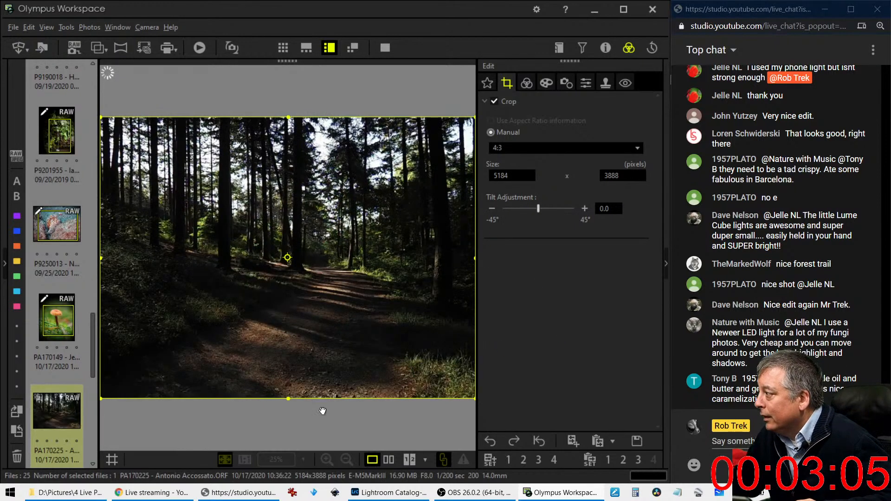
Step: Try trimming the foreground to a crop height of about 2759 pixels and reset the crop to the Original ratio
drag(288, 399, 288, 317)
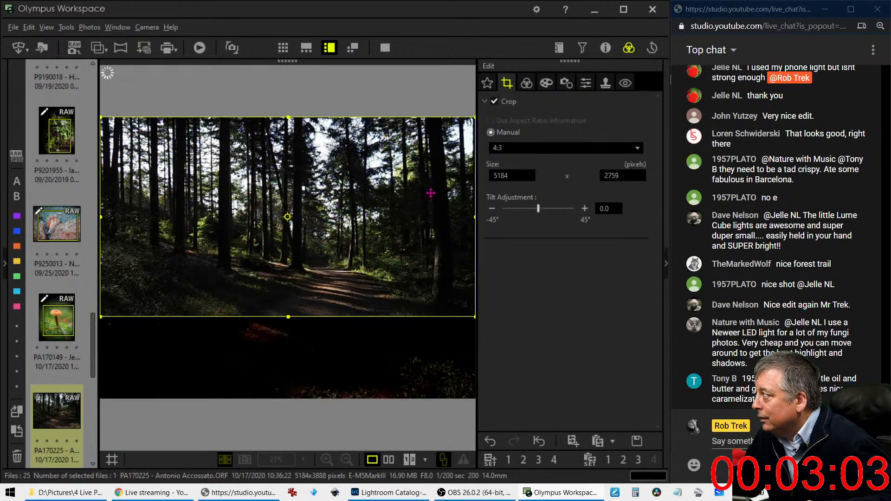
click(534, 148)
click(537, 162)
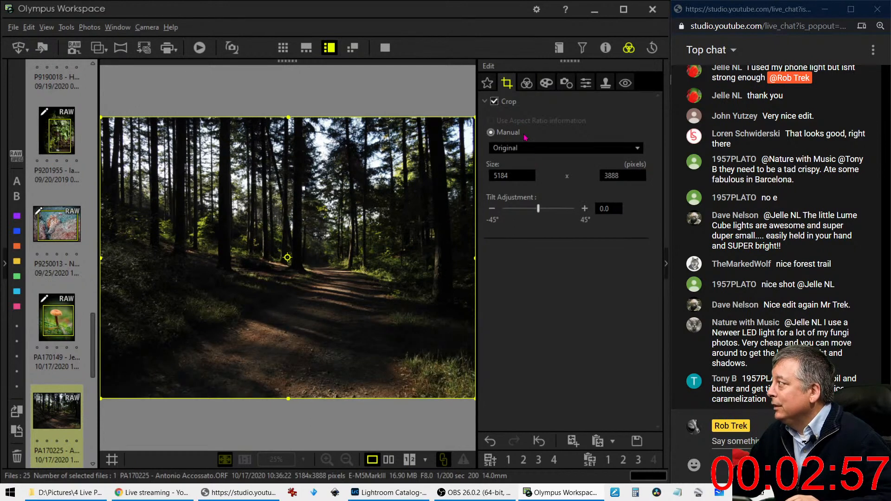
Step: Crop the forest photo at 4:3 to about 3245 x 2435 pixels, framing the trees and sunlit path without the dark foreground
click(532, 149)
click(515, 170)
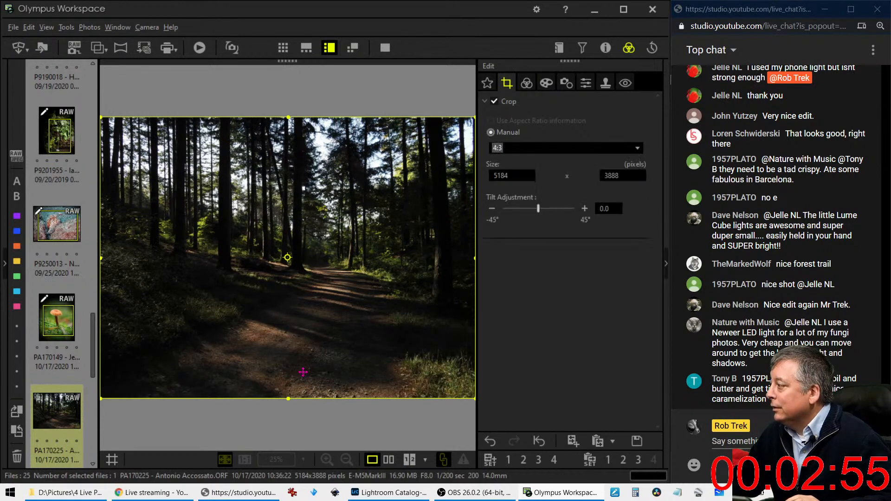
drag(288, 398, 295, 300)
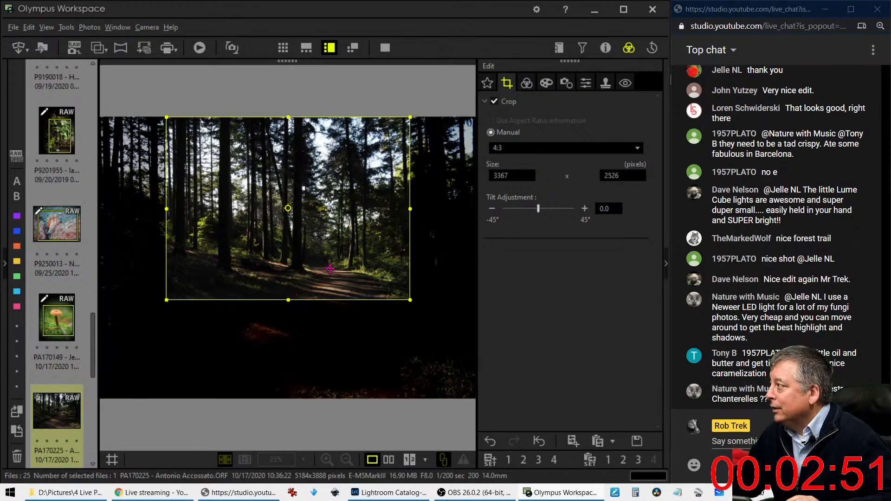
drag(332, 257, 327, 265)
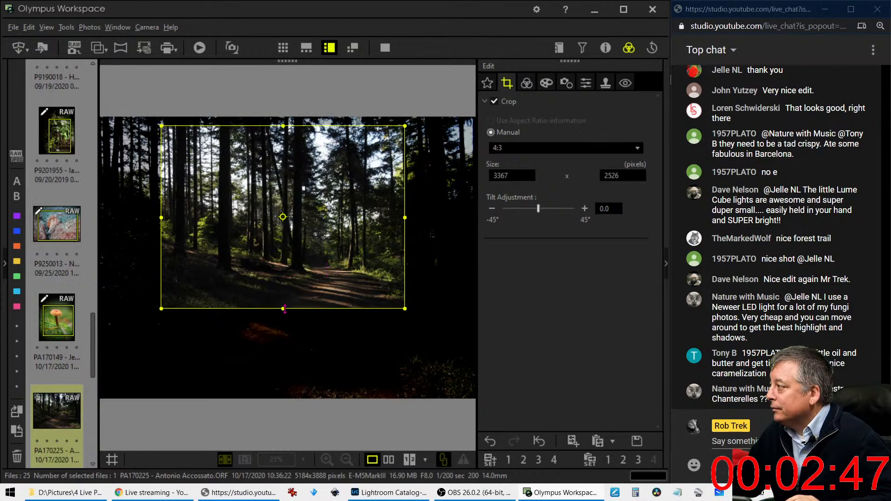
drag(285, 308, 357, 279)
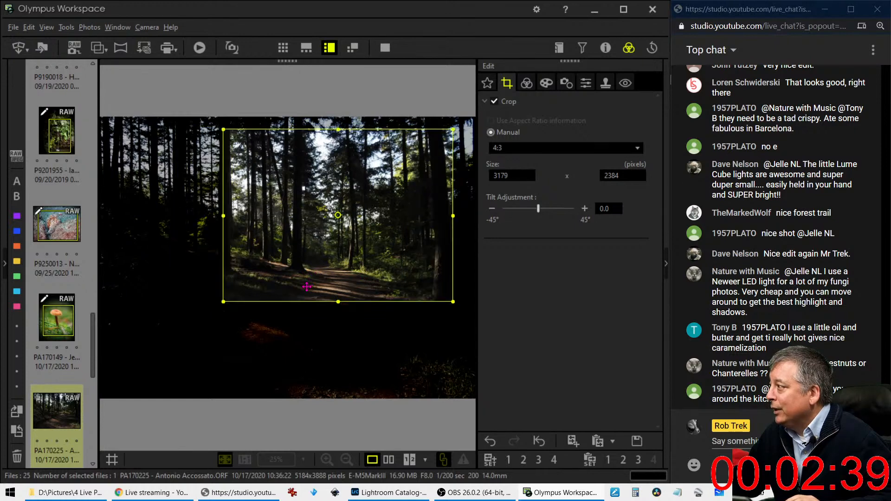
drag(226, 299, 222, 302)
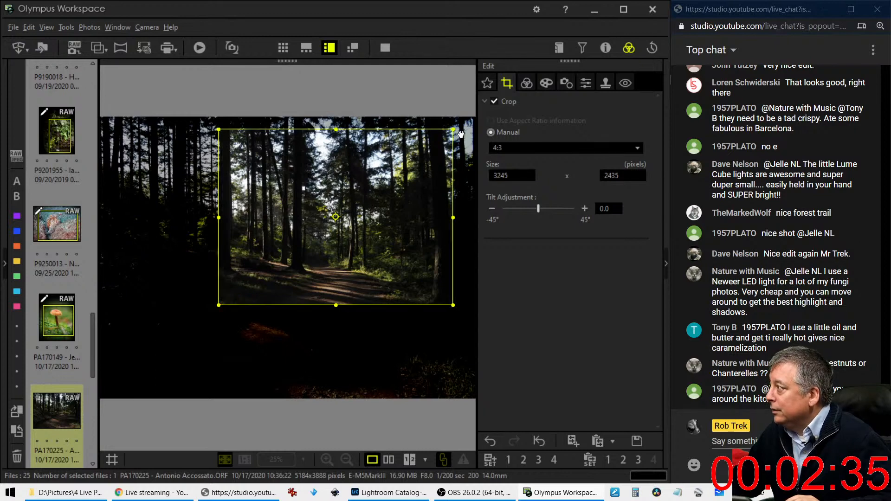
Step: Tighten the forest photo's 4:3 crop from its lower-left corner and shift the frame down to include more of the path
click(522, 86)
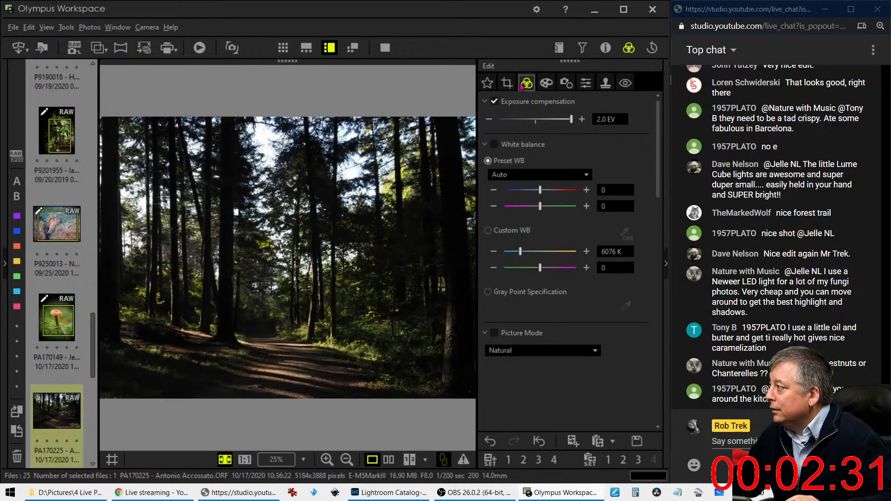
click(509, 85)
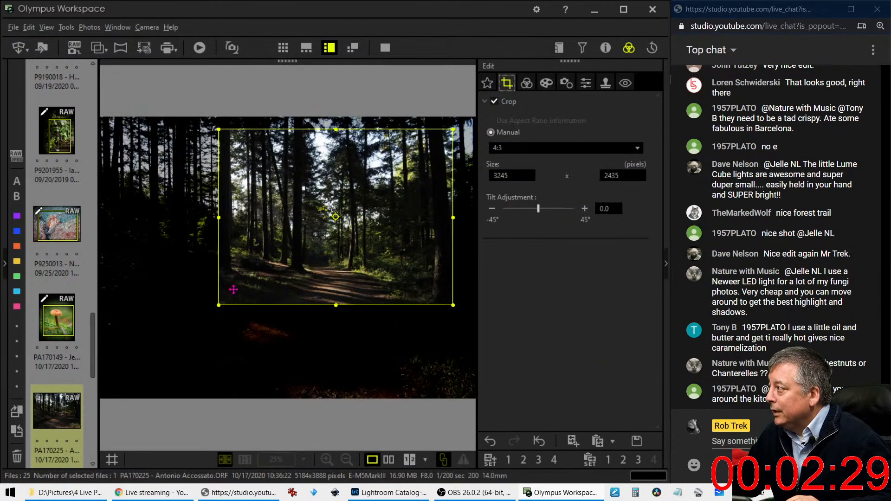
drag(222, 300, 234, 293)
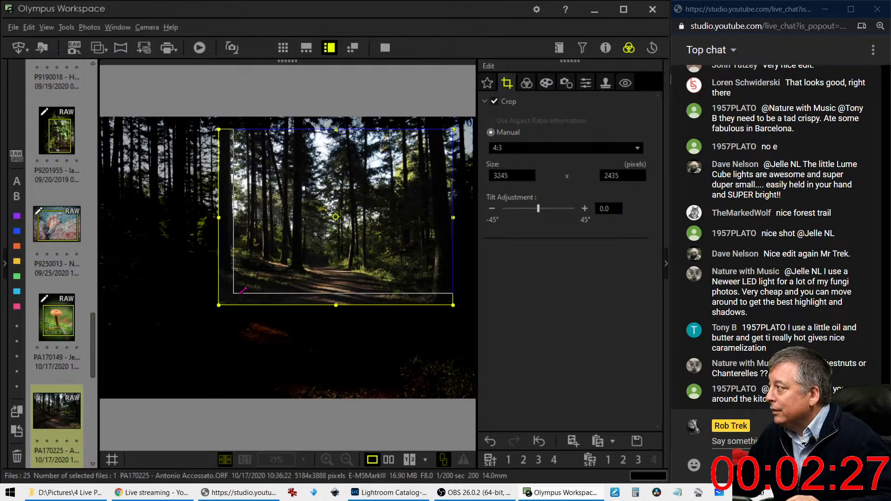
click(526, 83)
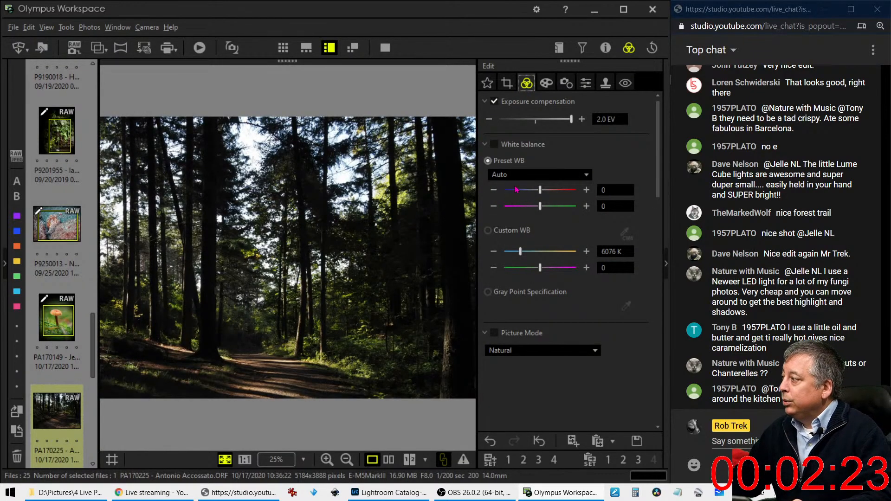
click(507, 82)
drag(409, 168, 399, 202)
click(546, 83)
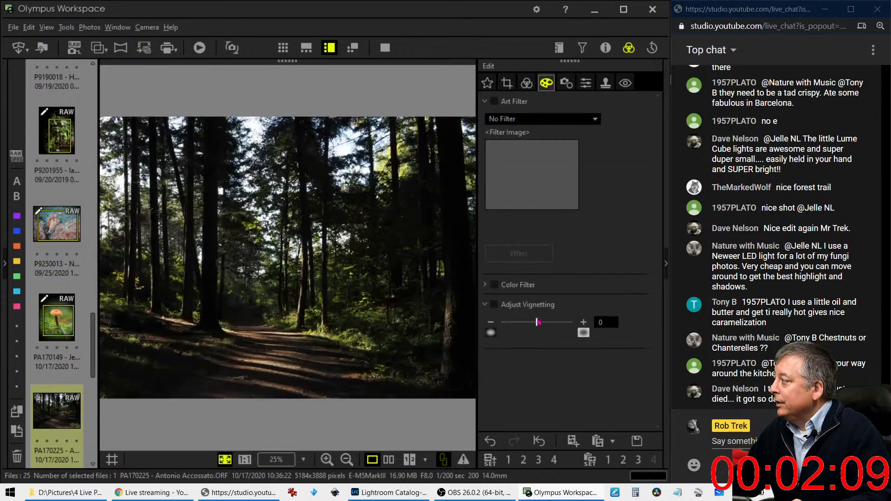
Step: Darken the forest photo's edges with a vignetting value of -13 and set its gradation to AUTO
drag(537, 322, 523, 324)
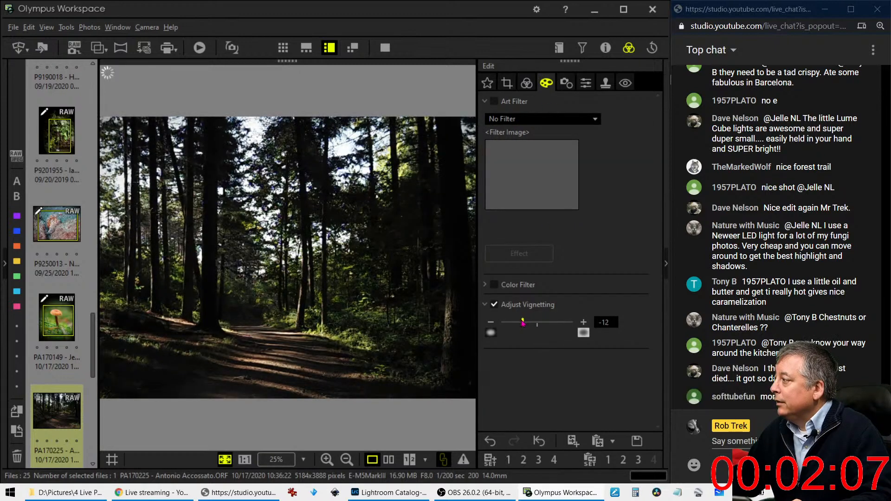
click(526, 83)
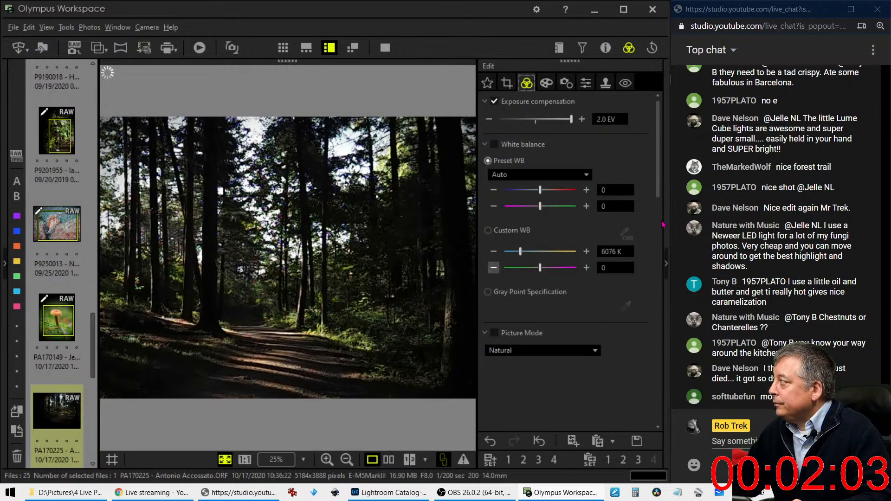
drag(656, 196, 643, 421)
click(529, 400)
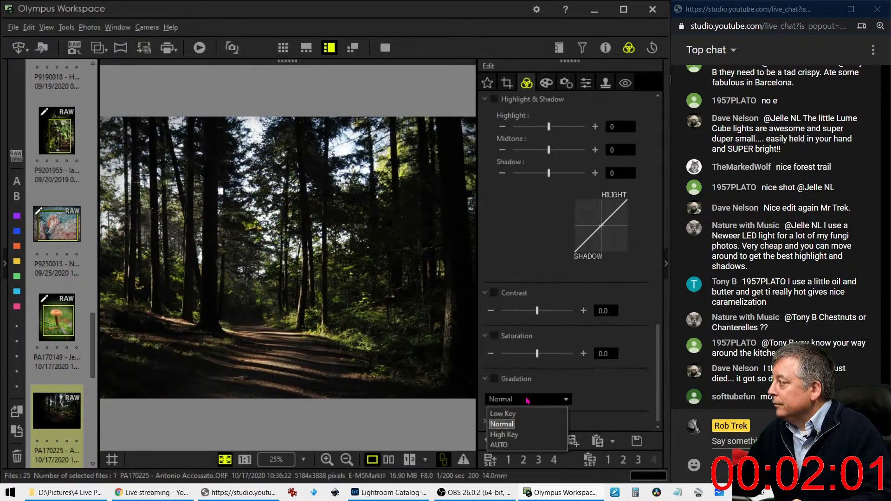
click(512, 441)
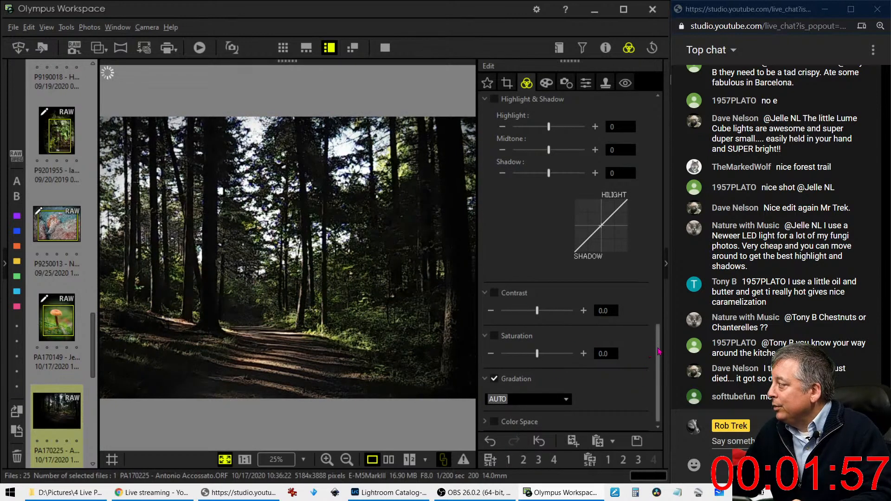
Step: Apply the Soft Focus art filter to the forest photo
drag(659, 342, 665, 175)
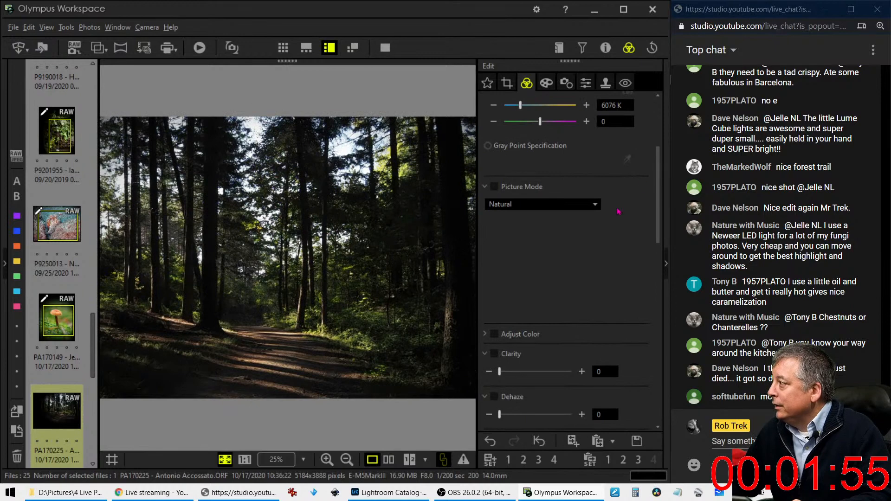
scroll(548, 262, up, 6)
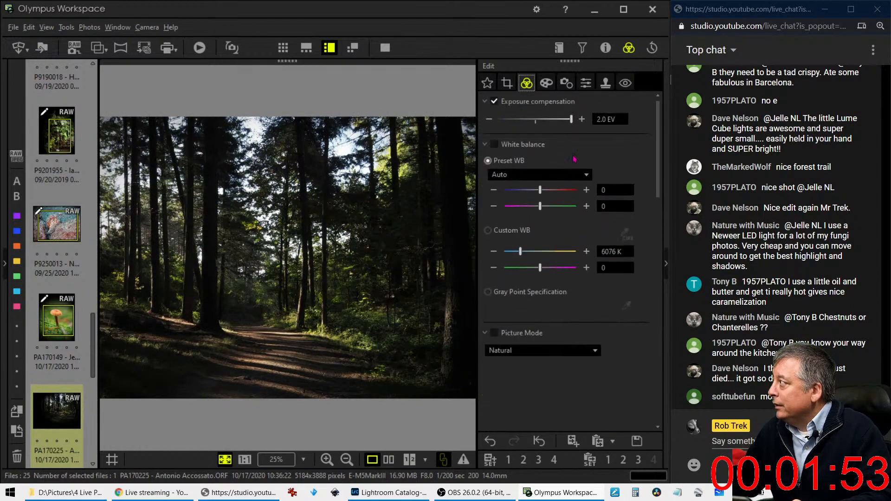
click(547, 83)
click(537, 121)
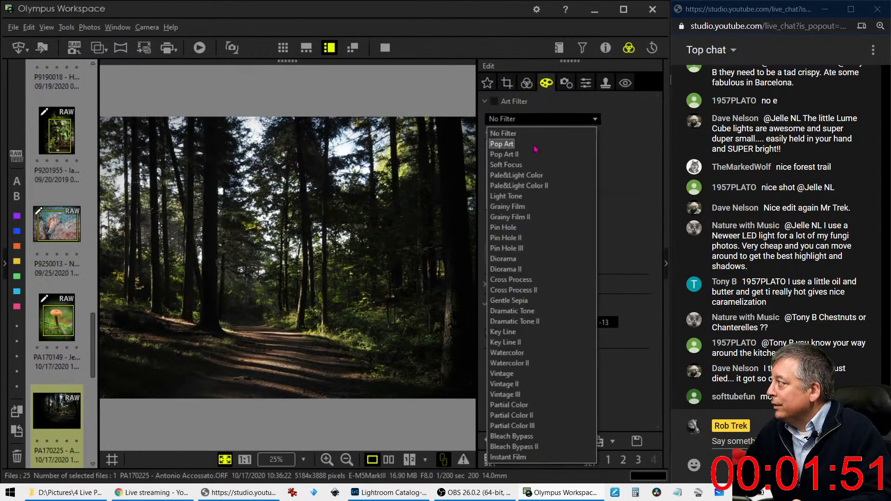
click(532, 164)
Step: Warm the forest photo with a custom white balance of 8399 K and a green-magenta shift of 2
click(526, 83)
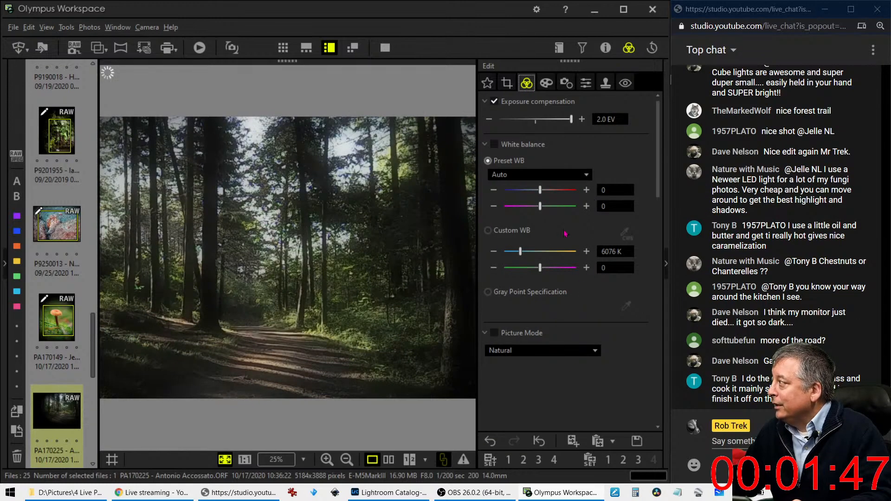
drag(520, 251, 528, 253)
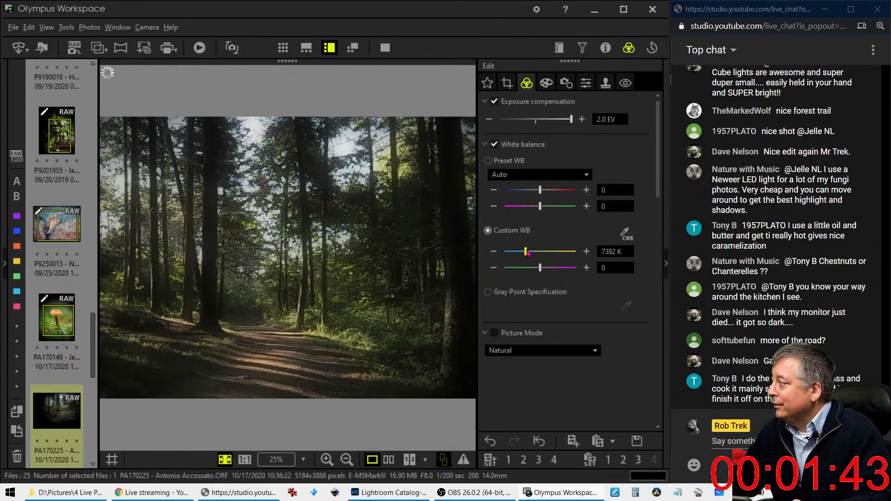
drag(543, 271, 545, 273)
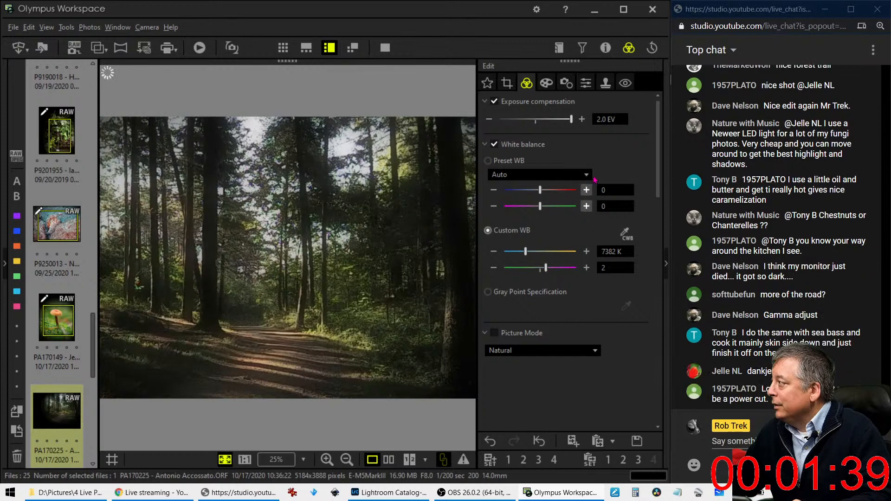
scroll(607, 297, down, 3)
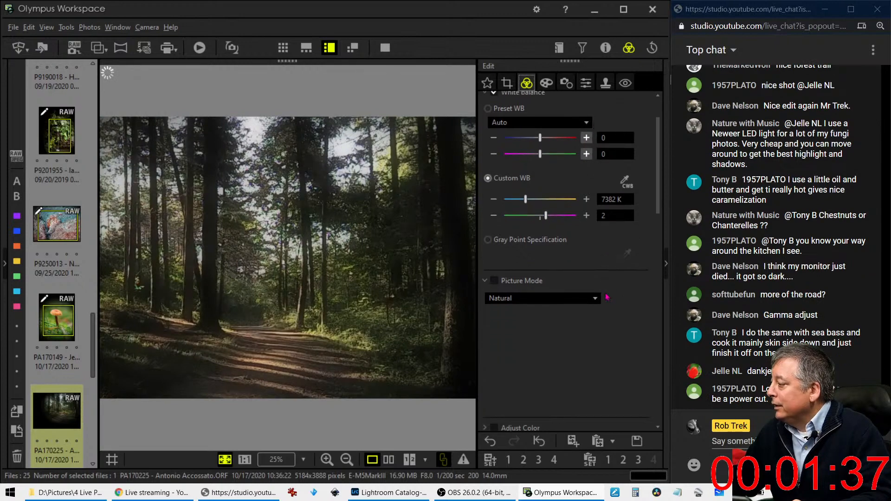
scroll(606, 294, up, 3)
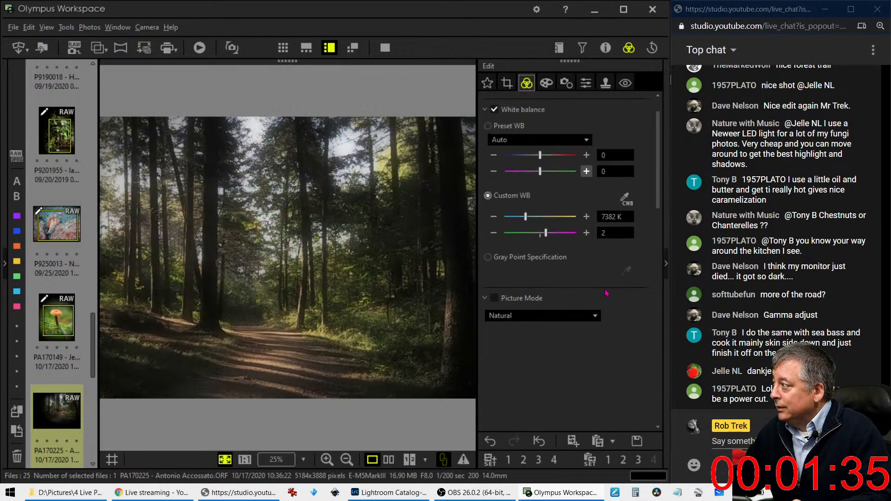
scroll(606, 292, down, 2)
scroll(606, 291, up, 2)
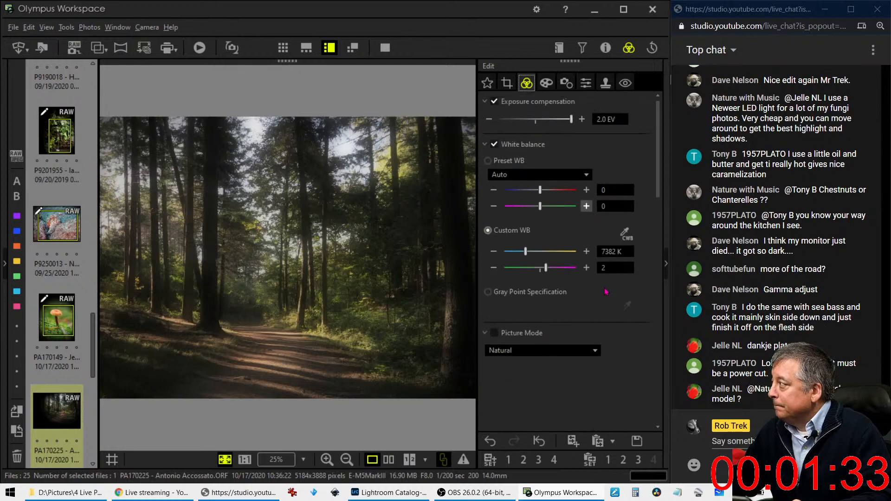
drag(547, 268, 534, 258)
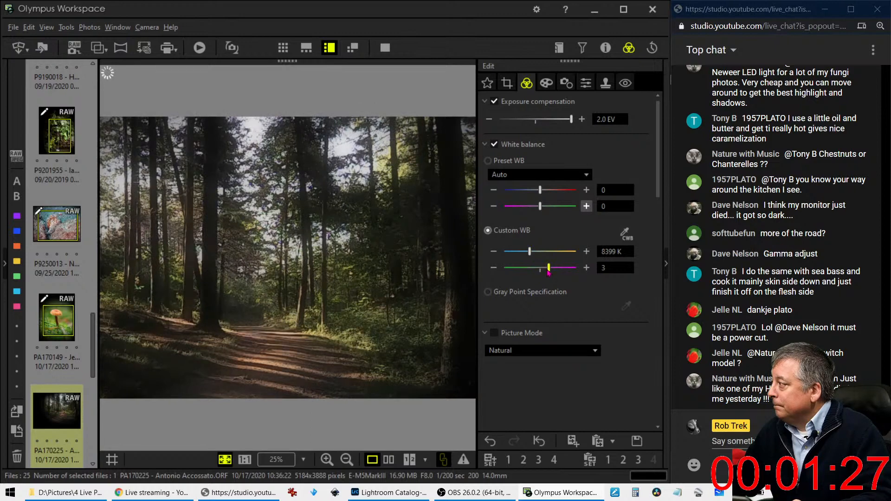
drag(548, 273, 546, 273)
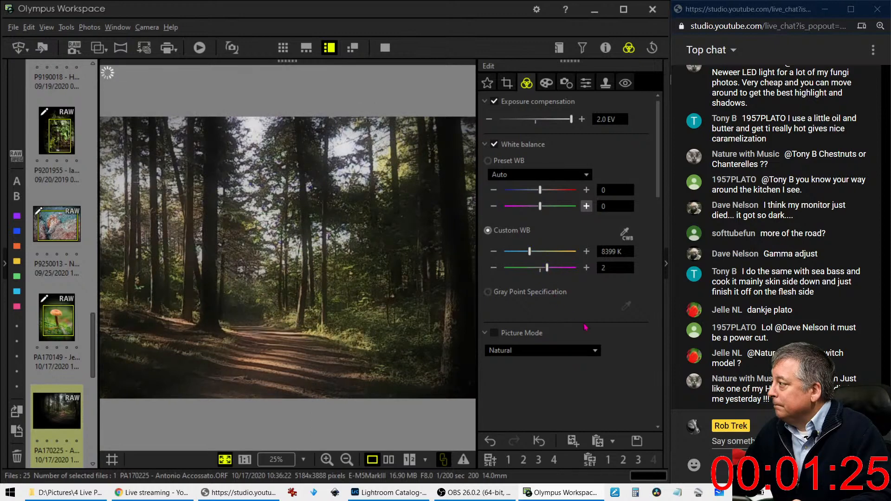
Step: Set the forest photo's clarity to 8 and dehaze to 10
scroll(608, 331, down, 1)
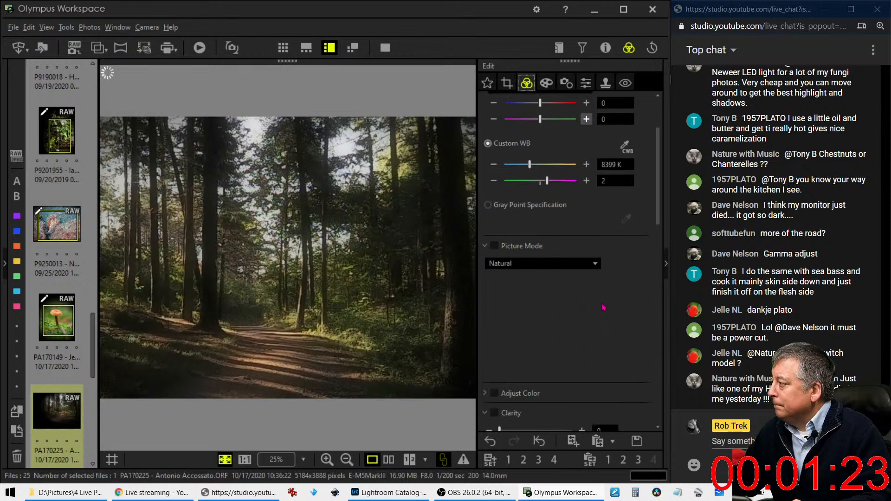
scroll(602, 302, down, 3)
scroll(601, 303, down, 2)
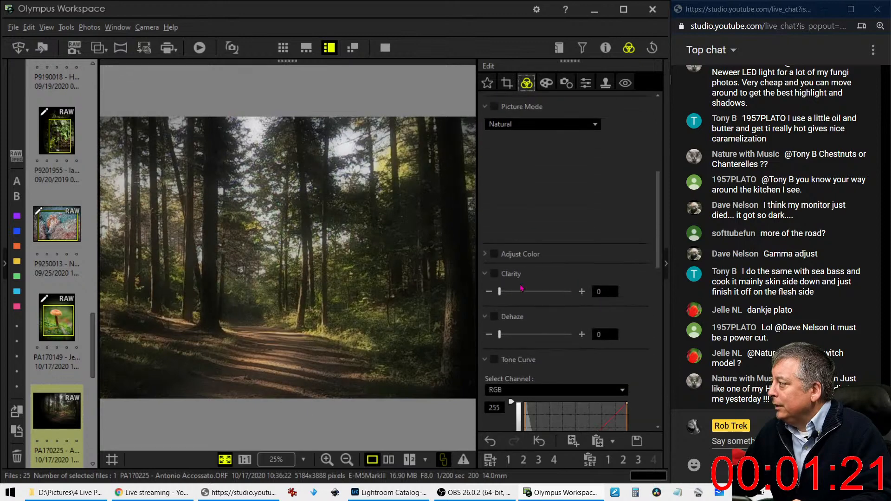
drag(500, 291, 505, 292)
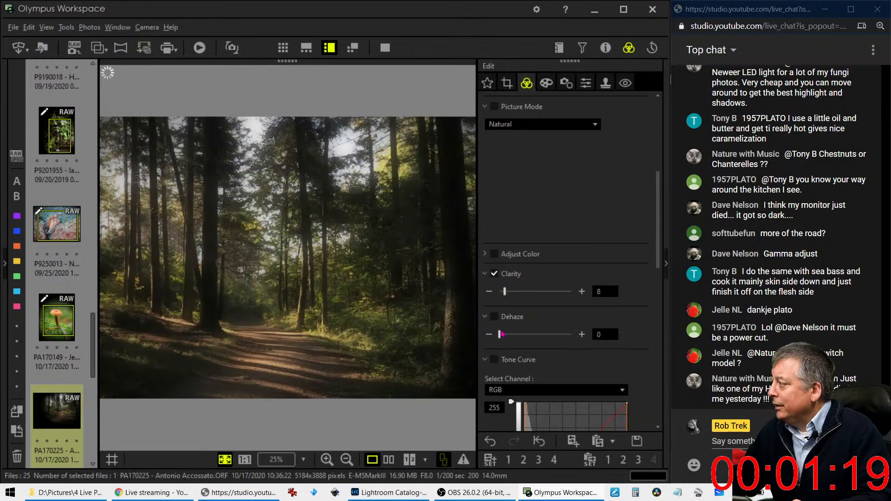
drag(501, 334, 509, 334)
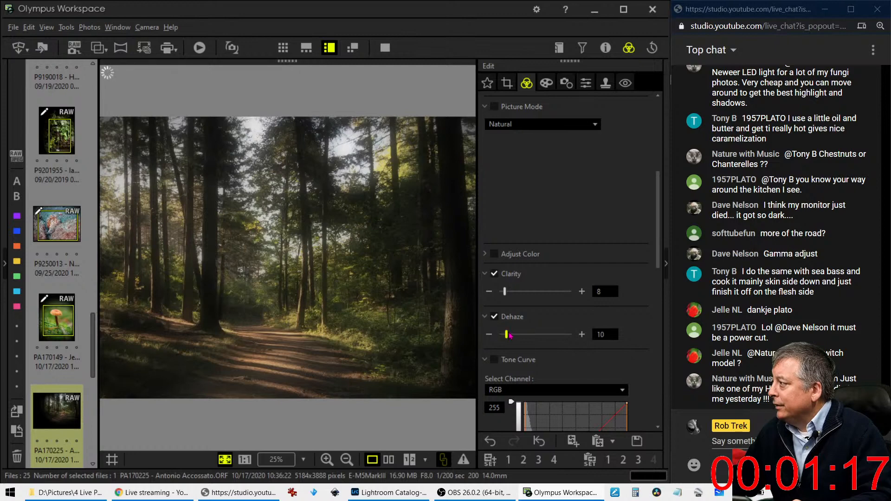
Step: Bend the RGB tone curve upward to brighten the midtones, with a low anchor point holding the deepest shadows down
scroll(643, 263, down, 6)
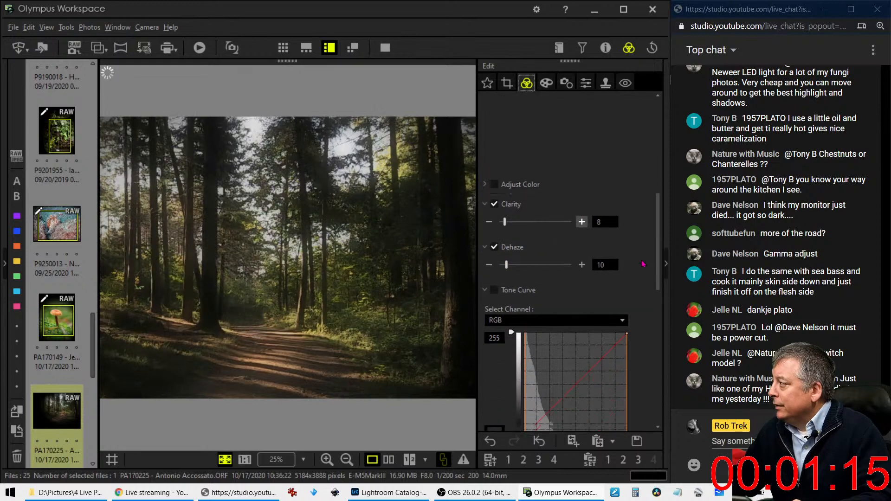
scroll(643, 263, down, 4)
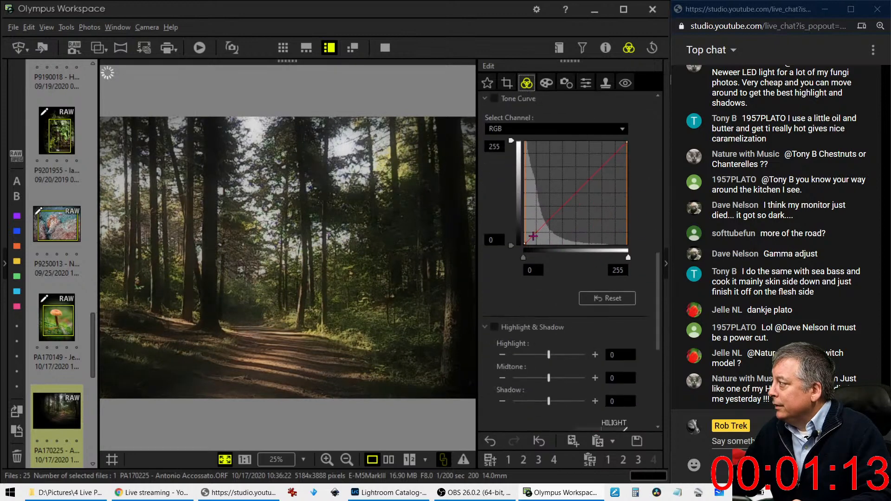
drag(534, 235, 537, 231)
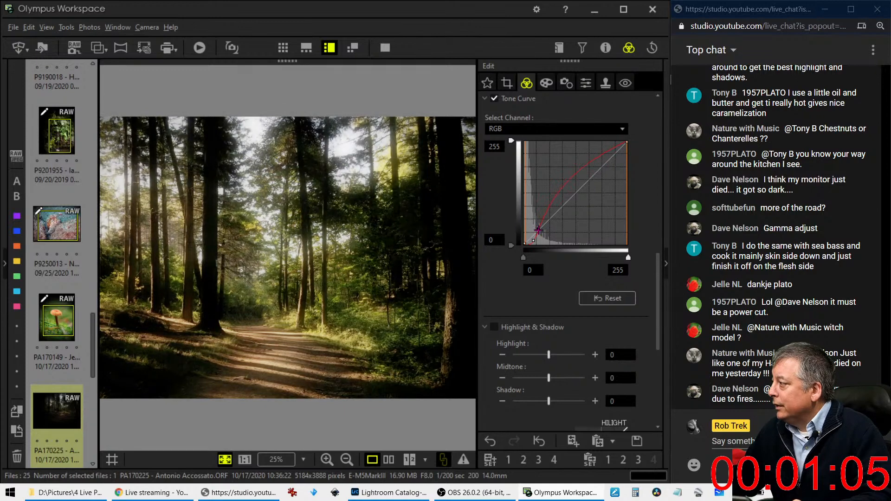
Step: Raise the saturation of the yellow (0) and orange (1) color ranges to 2 each
scroll(655, 272, down, 5)
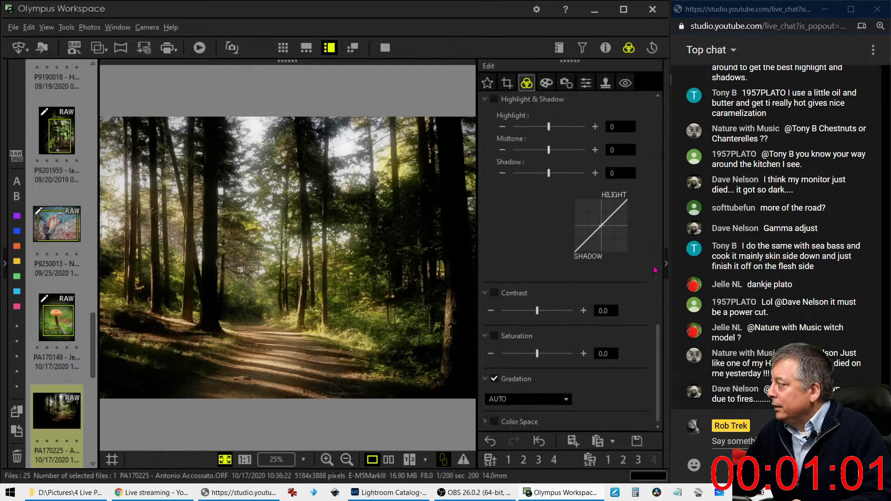
scroll(651, 272, up, 5)
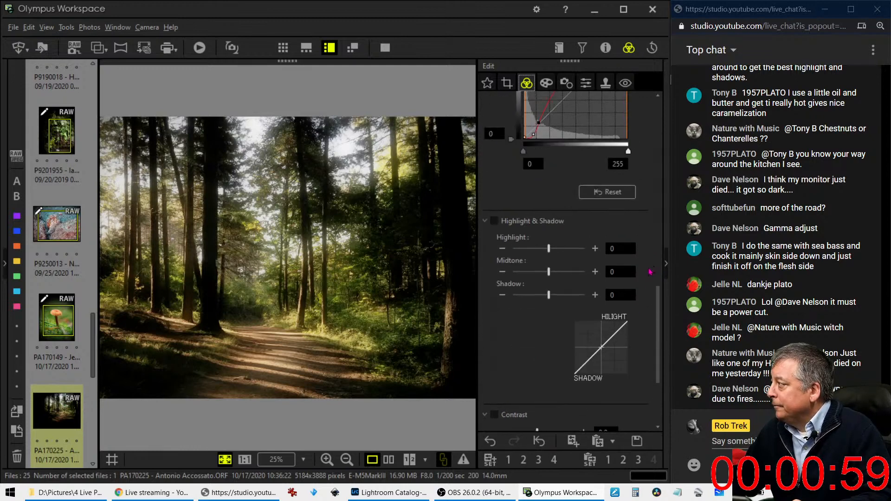
scroll(652, 270, up, 6)
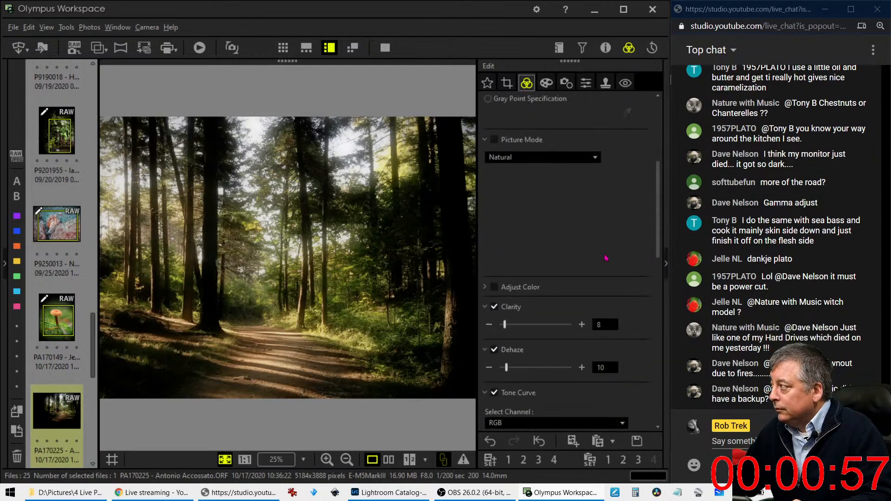
click(485, 287)
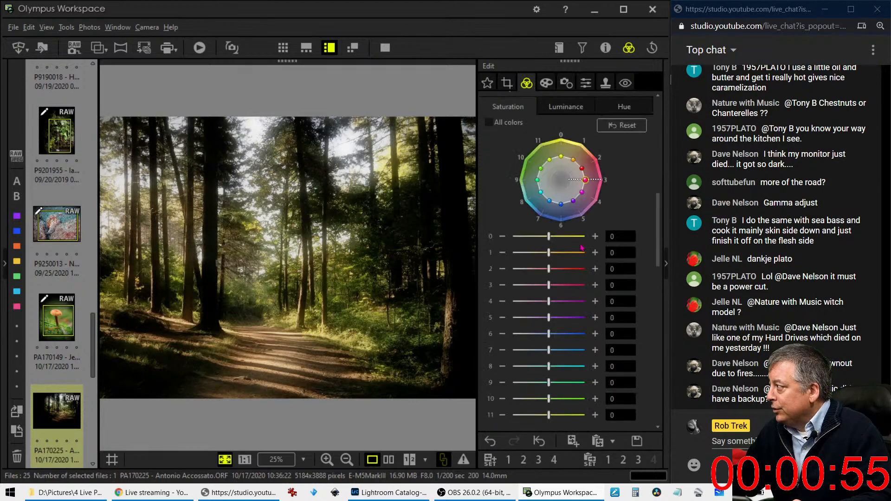
drag(548, 253, 559, 236)
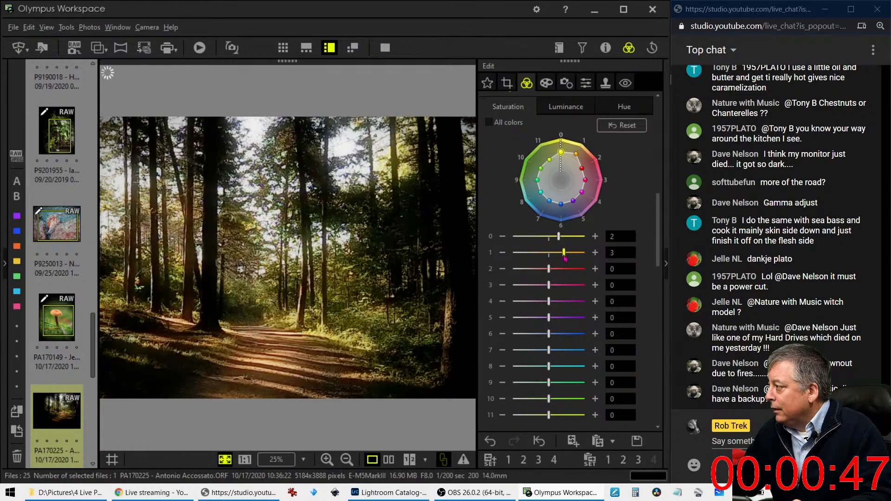
drag(564, 254, 560, 254)
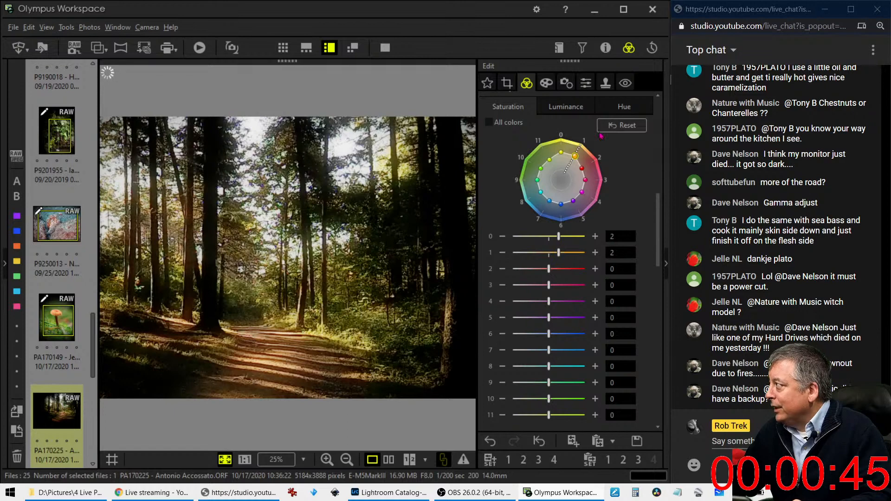
Step: Shift the hue of color range 0 to 2 and color range 1 to 1
click(624, 106)
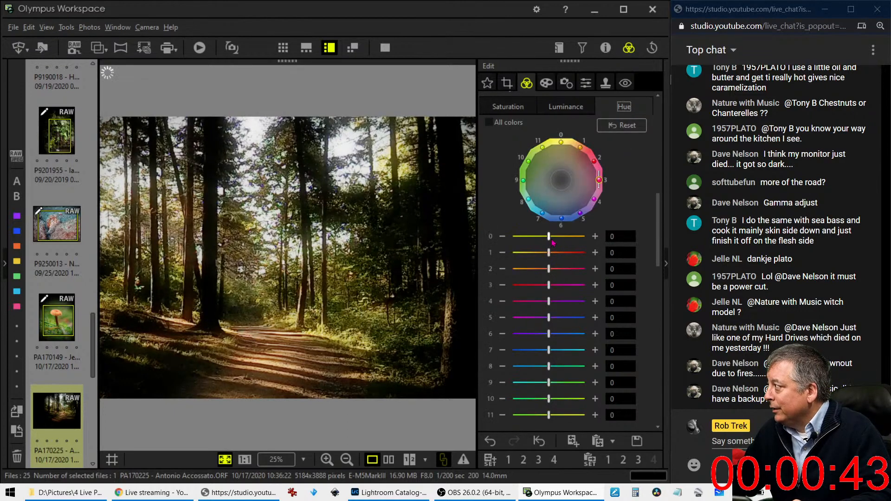
drag(548, 236, 562, 255)
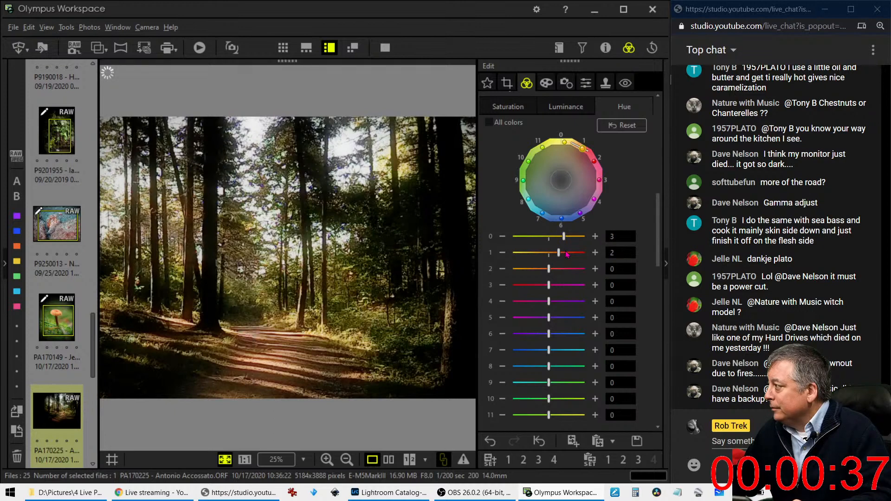
scroll(571, 295, down, 2)
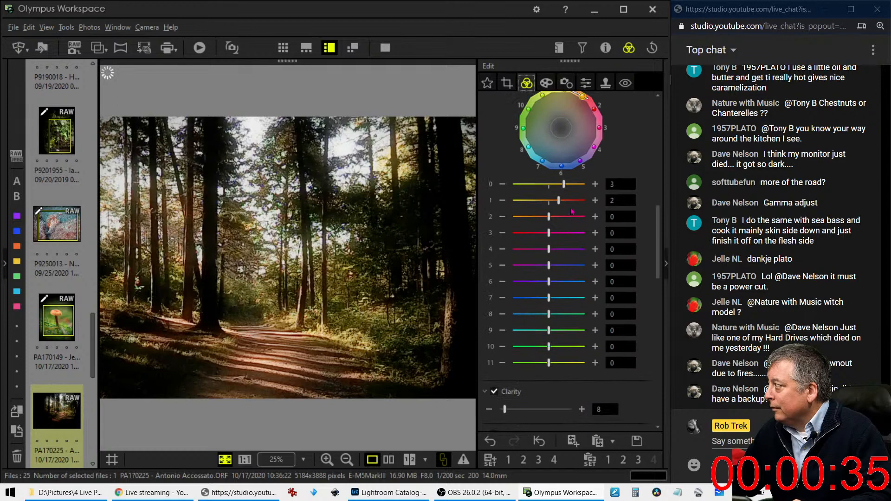
scroll(564, 200, down, 1)
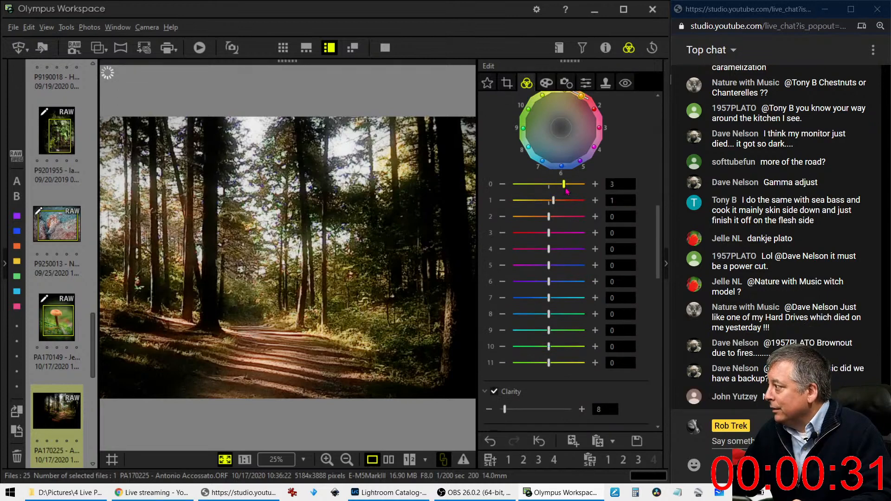
scroll(564, 192, down, 1)
scroll(597, 269, down, 1)
scroll(597, 275, down, 2)
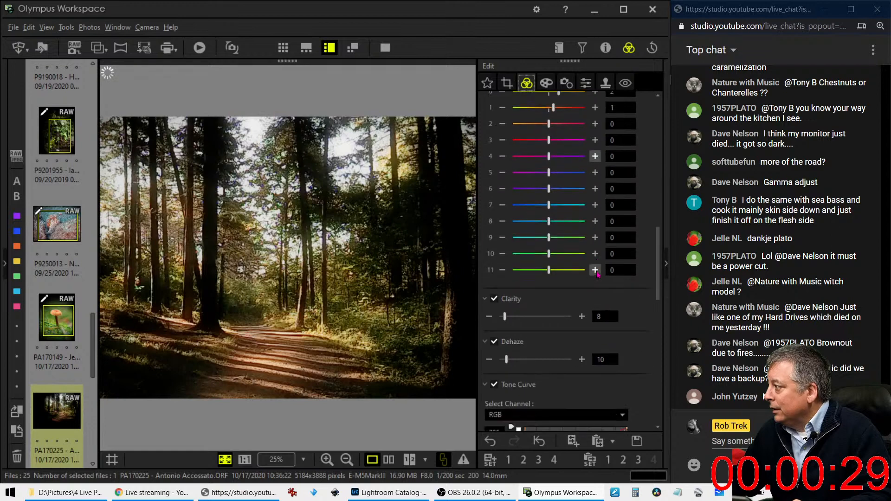
scroll(597, 276, up, 3)
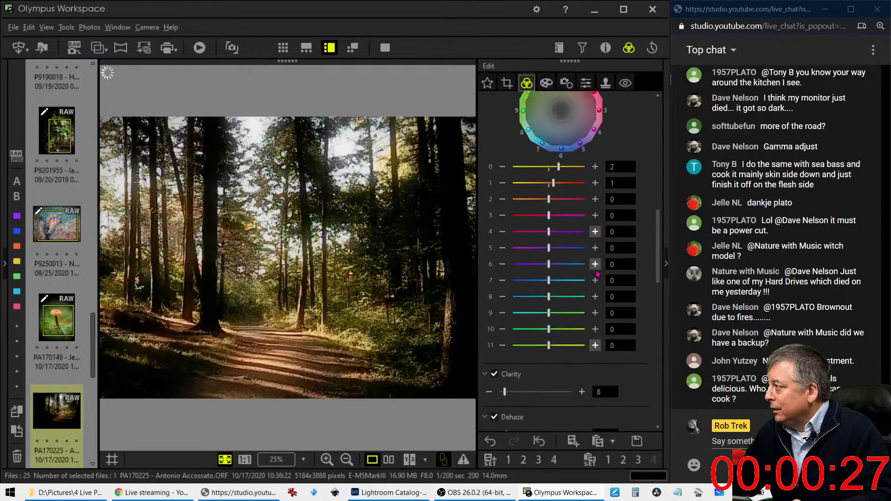
scroll(596, 276, up, 3)
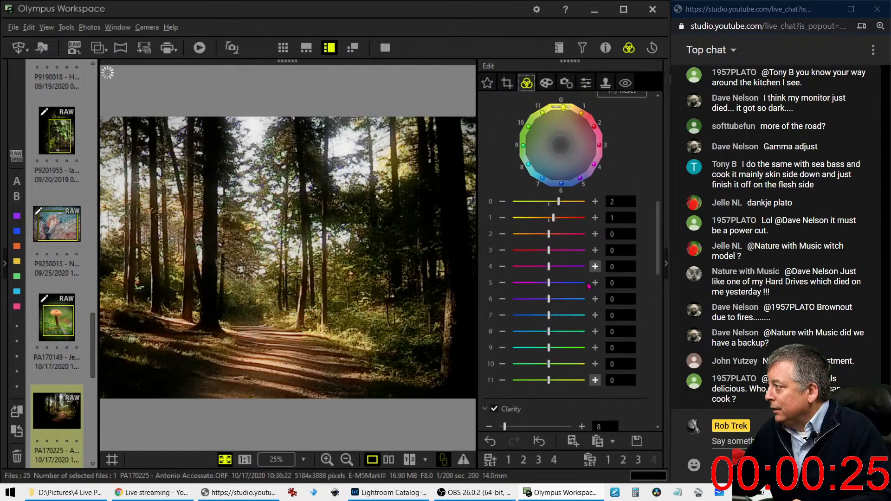
Step: Shift the hue of color range 11 to -1 on the forest photo and return to the saturation adjustments
scroll(589, 285, down, 2)
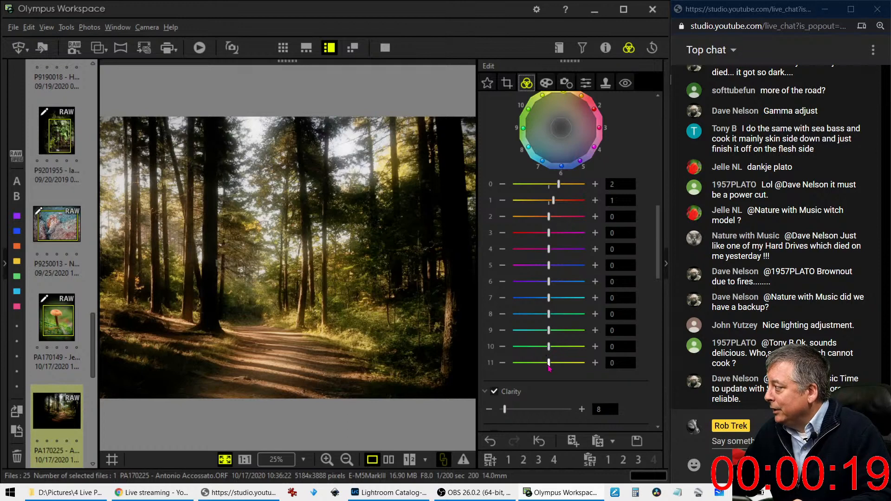
drag(548, 367, 546, 367)
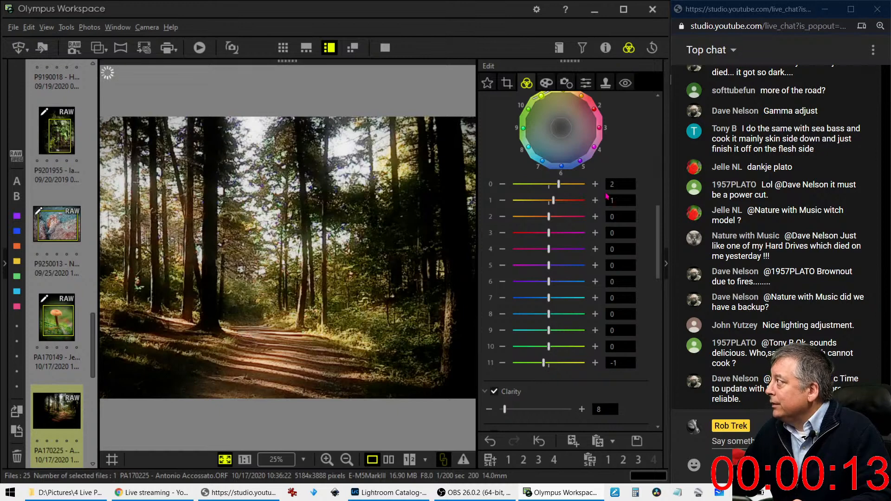
scroll(607, 197, up, 5)
click(524, 265)
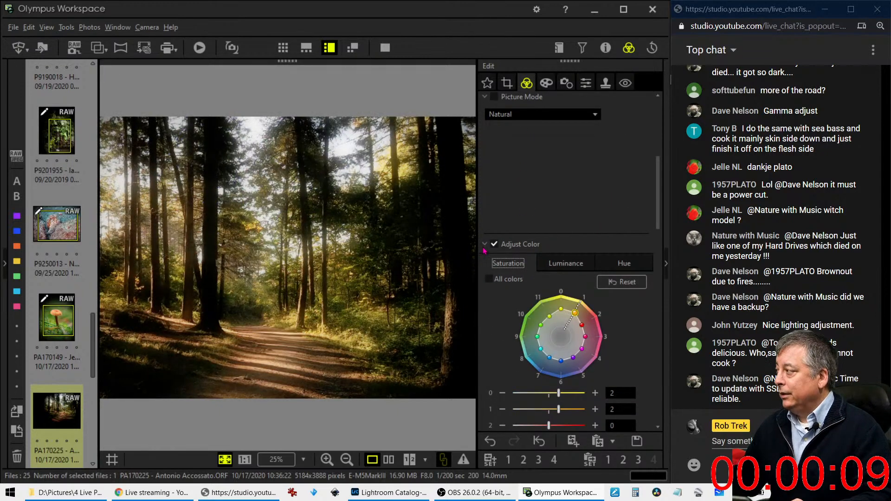
Step: Set the forest photo's vignetting to -19 to darken its edges
click(546, 83)
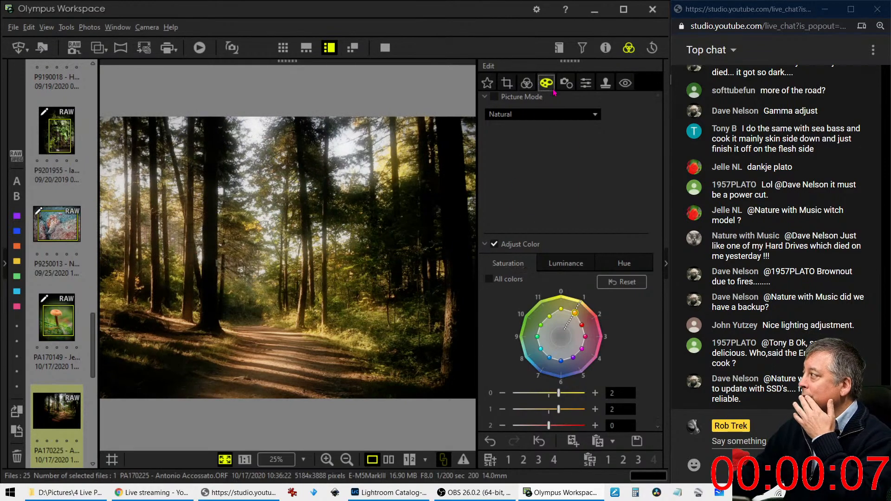
drag(522, 325, 516, 327)
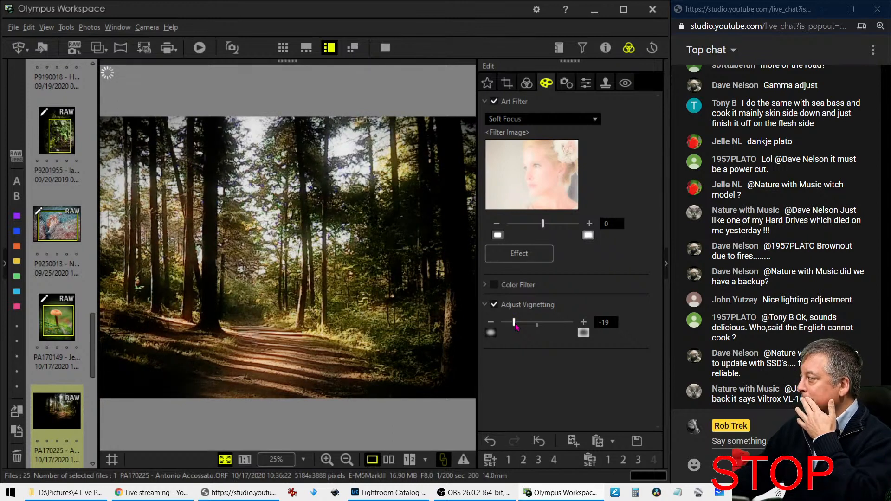
Step: Compare the edited forest photo side by side with the original in full screen, and review its tone curve before returning to the single view
click(389, 461)
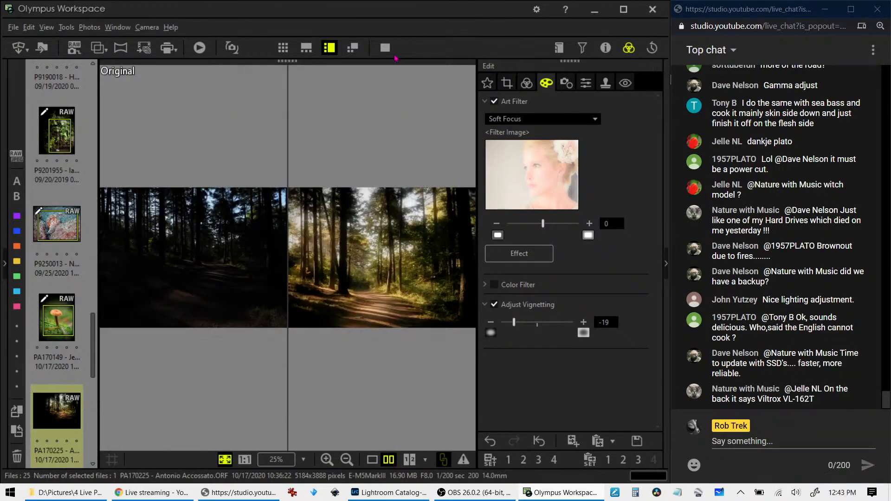
click(388, 51)
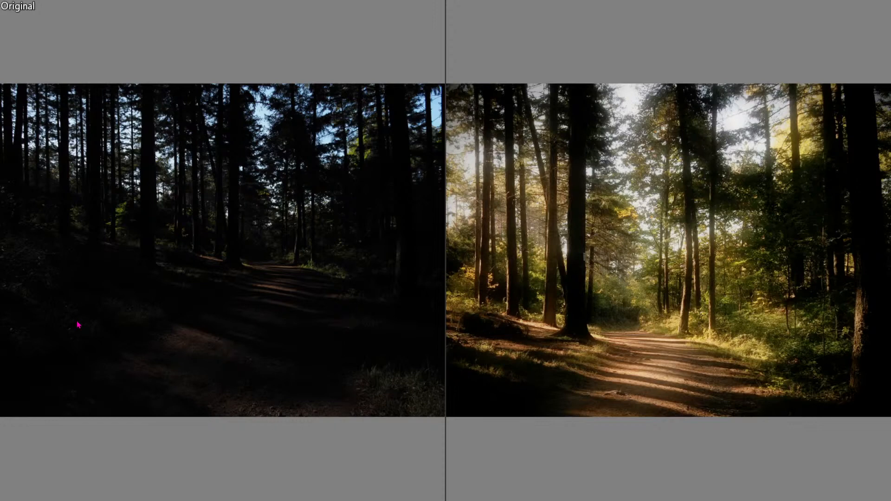
key(Escape)
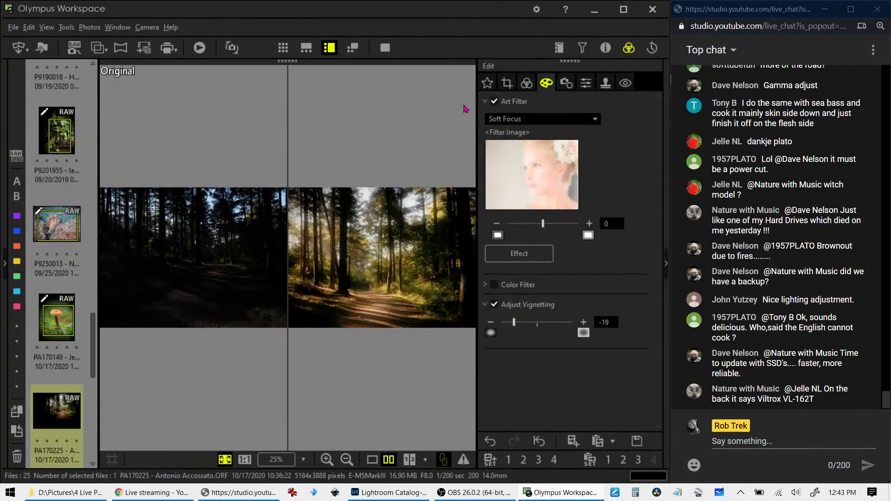
click(526, 85)
scroll(596, 328, down, 10)
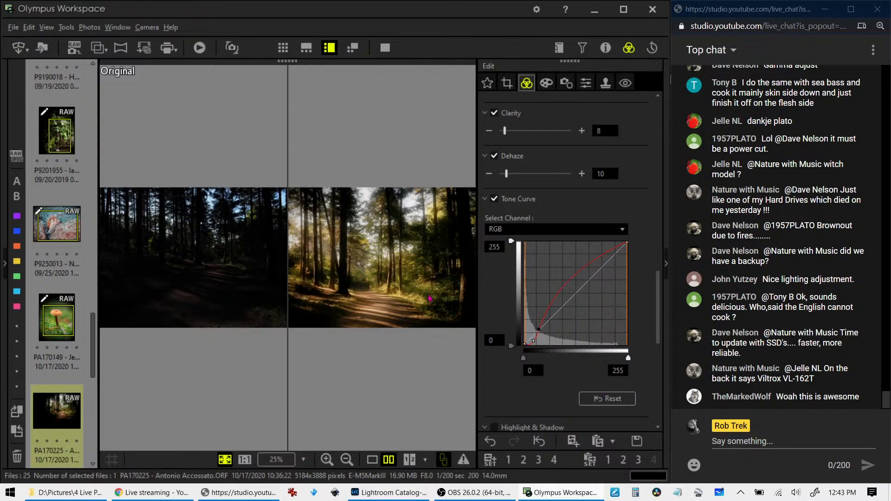
click(376, 462)
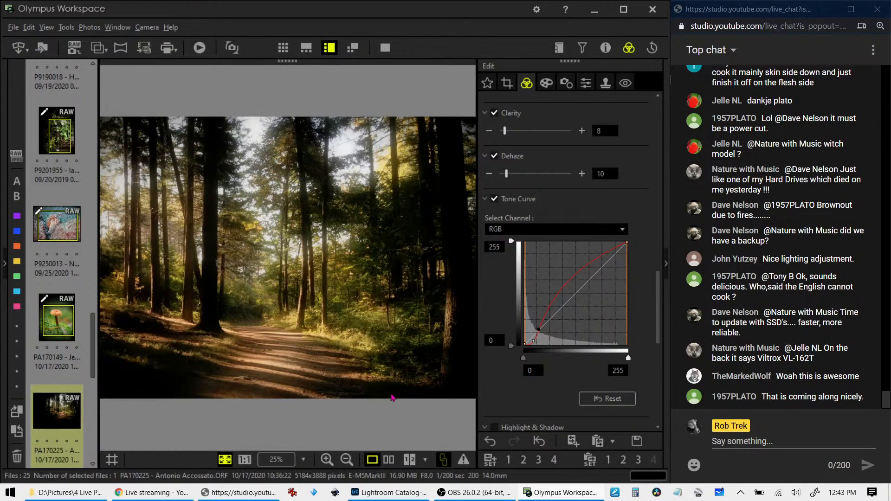
Step: Open the RAW photo PA180090 of the four birds and check the birds' detail at 1:1 zoom
scroll(77, 389, down, 3)
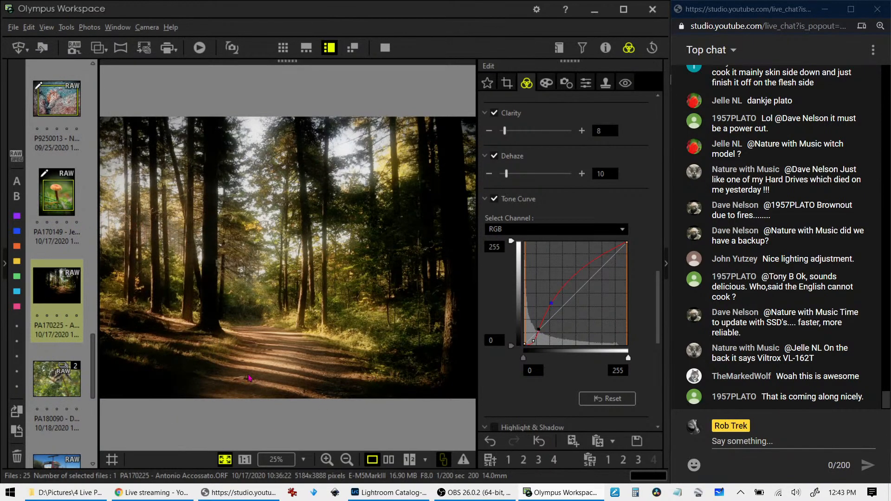
click(68, 385)
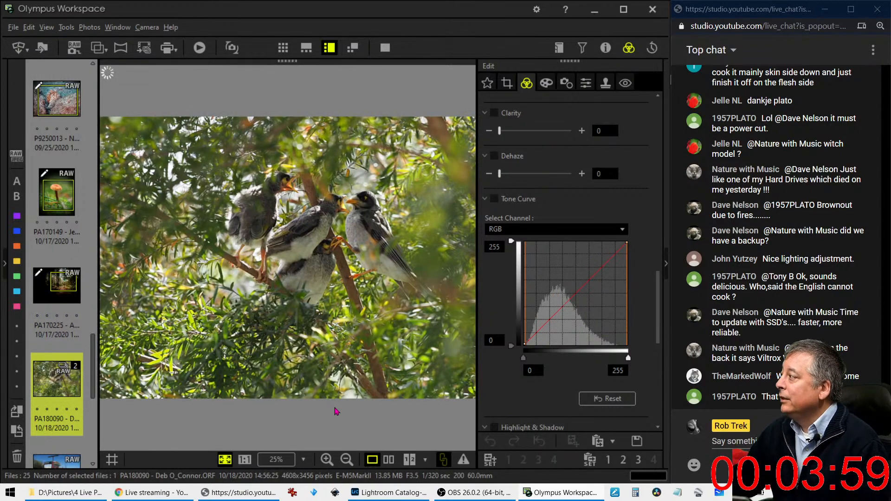
click(330, 216)
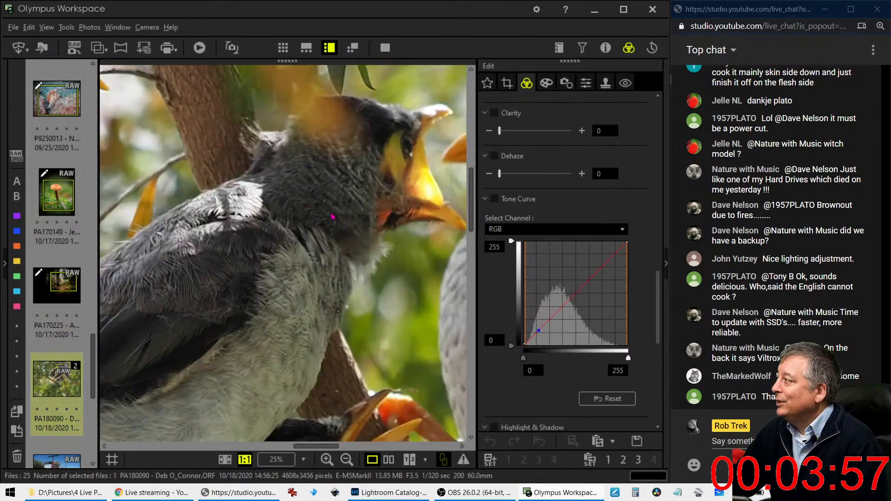
click(331, 216)
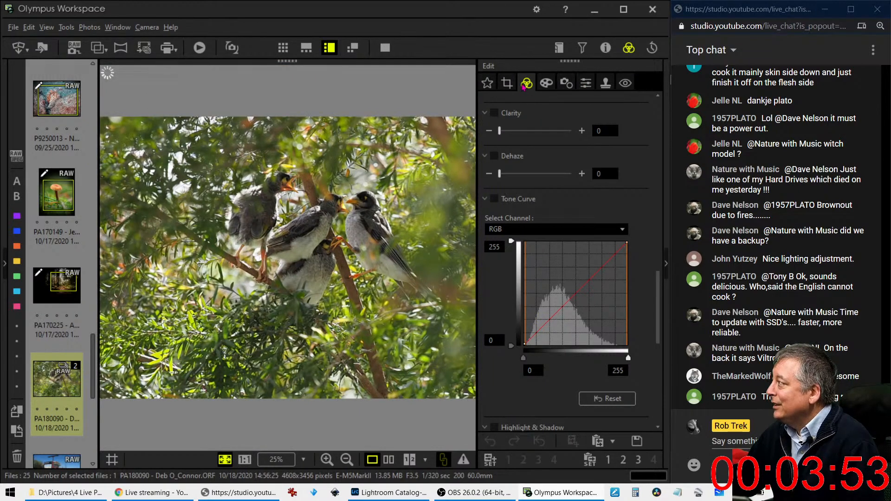
Step: Crop the bird photo to a 1:1 square of about 2687 pixels framing the four birds, and view the cropped result
click(506, 83)
click(529, 148)
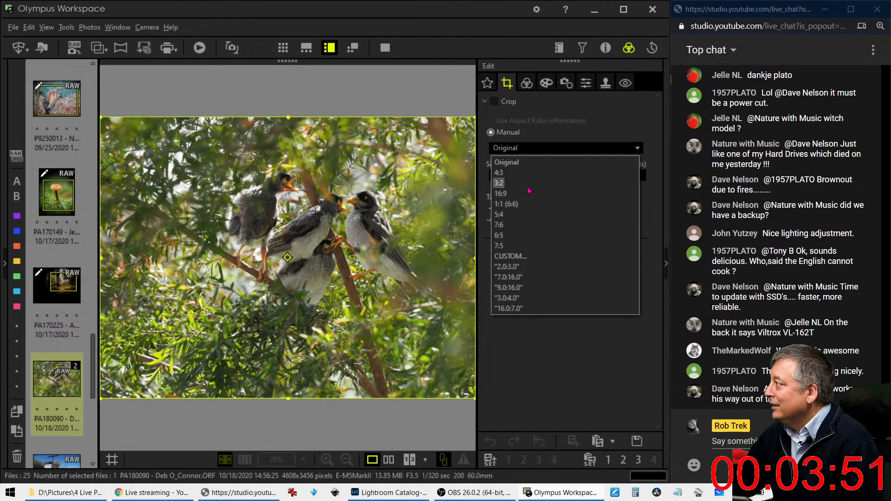
click(528, 205)
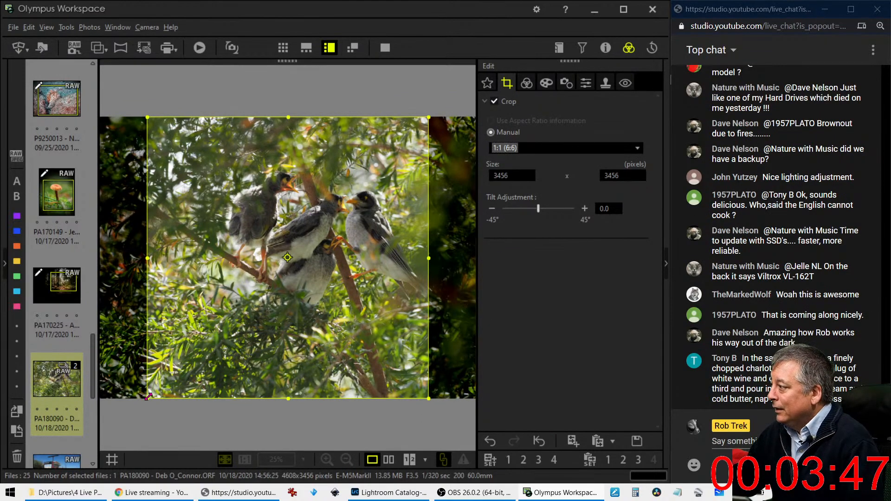
drag(148, 396, 210, 336)
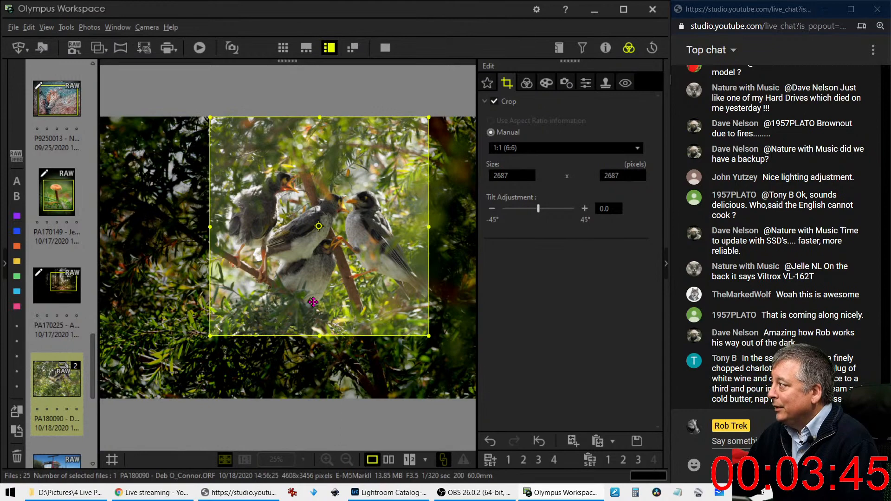
drag(313, 303, 315, 306)
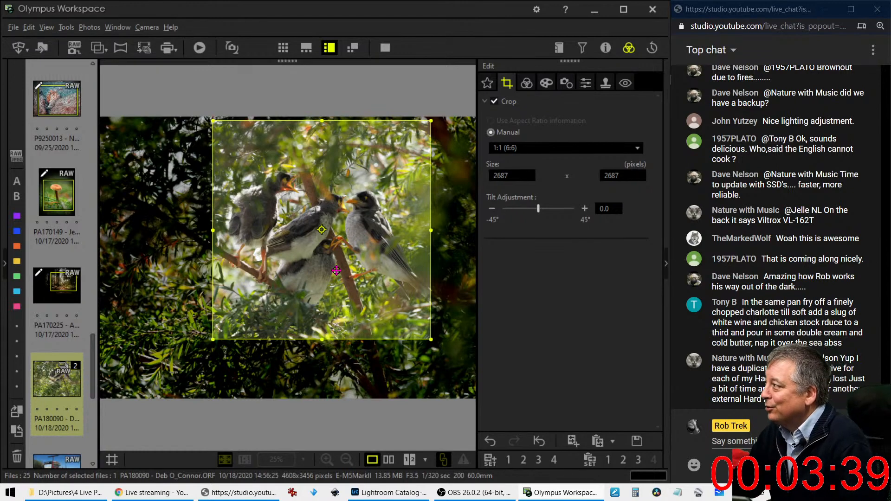
click(535, 86)
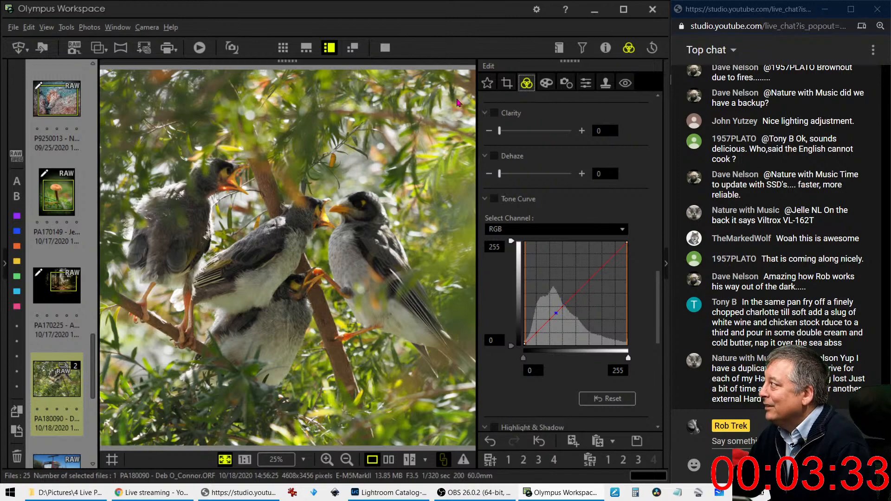
Step: Tilt the bird photo by -1.5 degrees and enlarge the square crop to about 2727 pixels
click(506, 84)
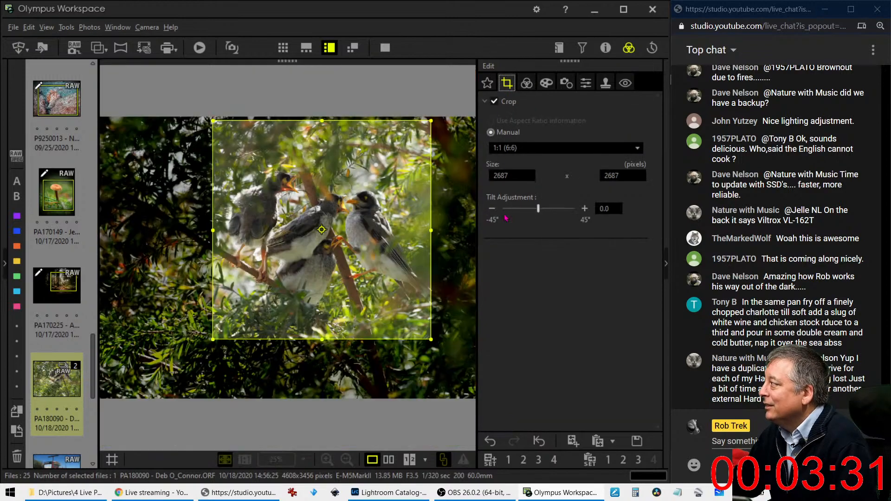
click(492, 209)
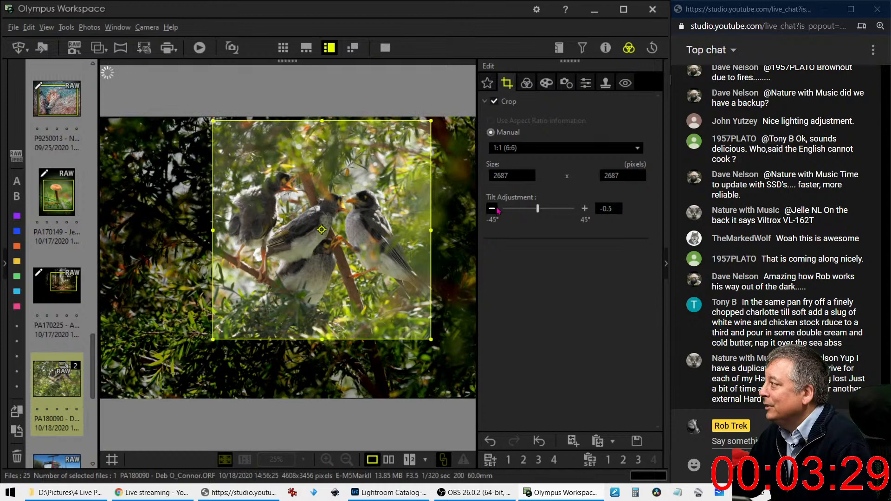
click(498, 210)
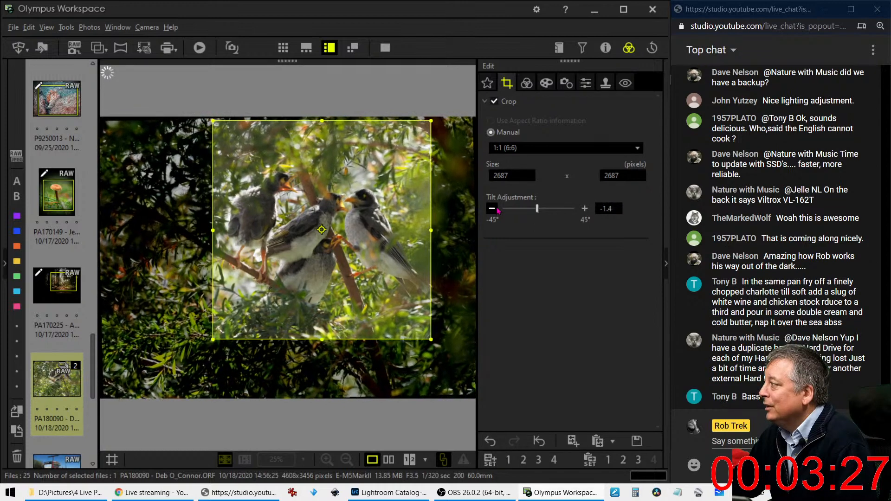
click(497, 211)
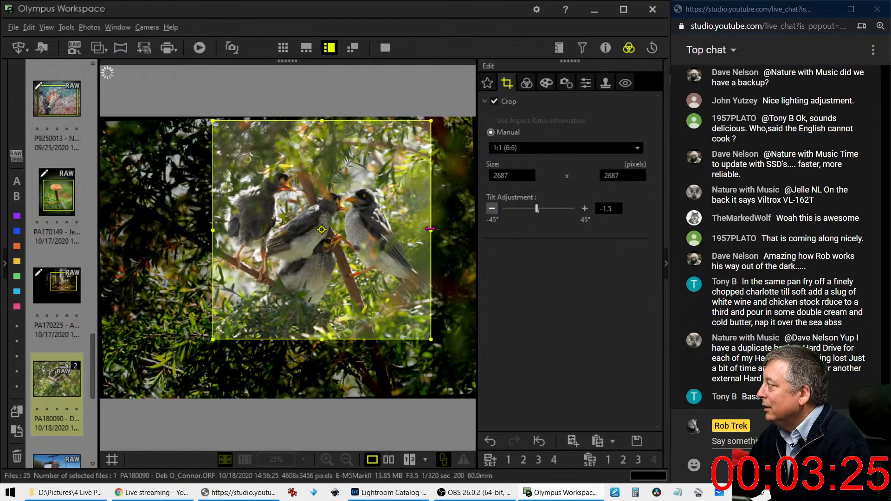
drag(430, 229, 434, 229)
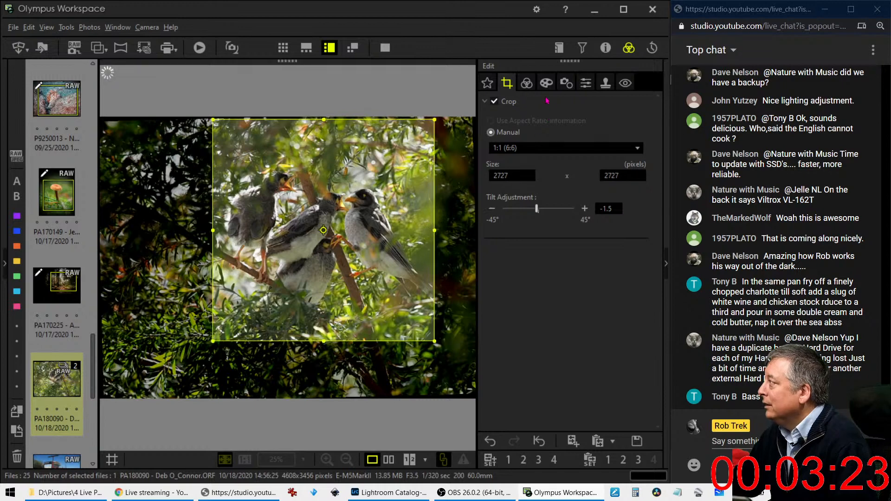
click(526, 83)
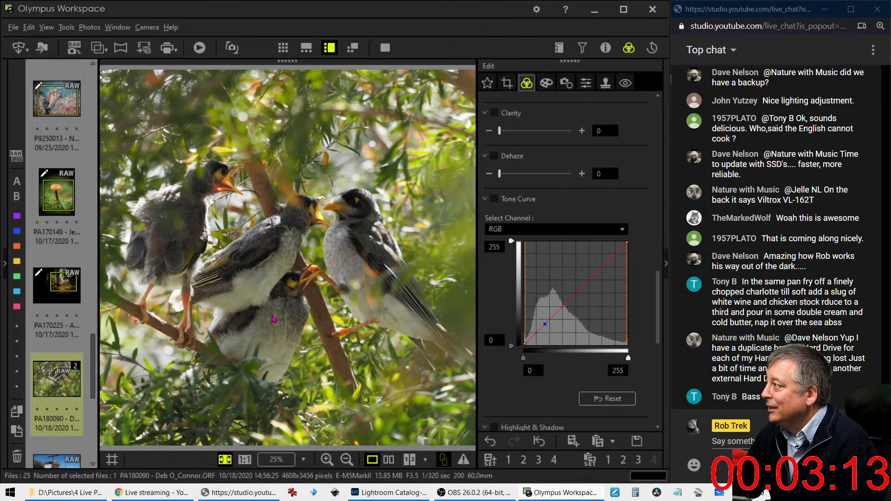
Step: Increase the bird photo's sharpness
click(587, 85)
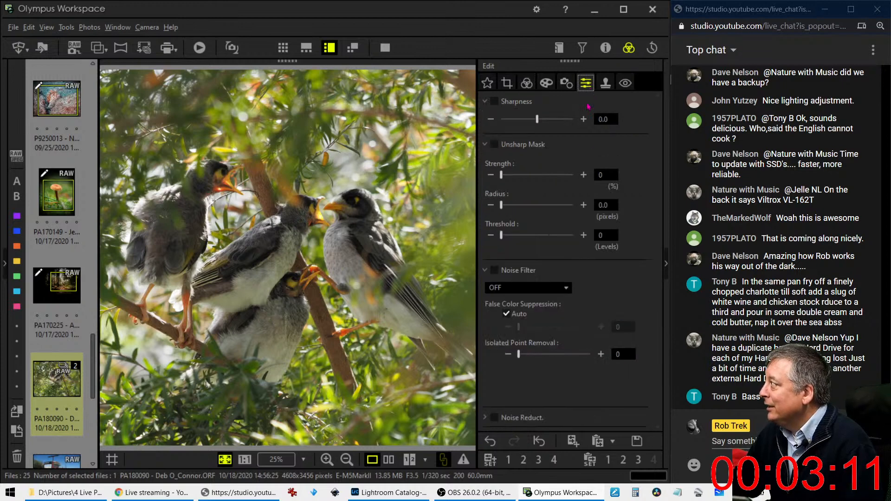
drag(557, 123, 573, 119)
click(547, 83)
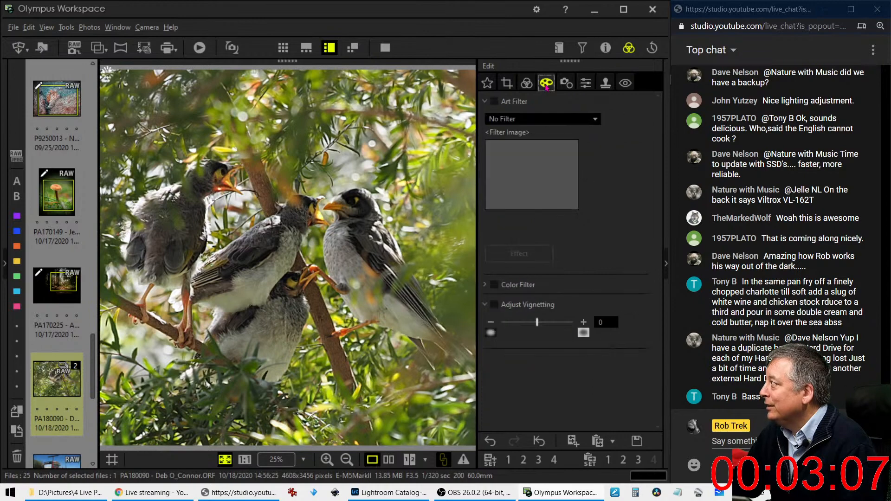
Step: Set the bird photo's dehaze to 16 and clarity to 25
click(529, 84)
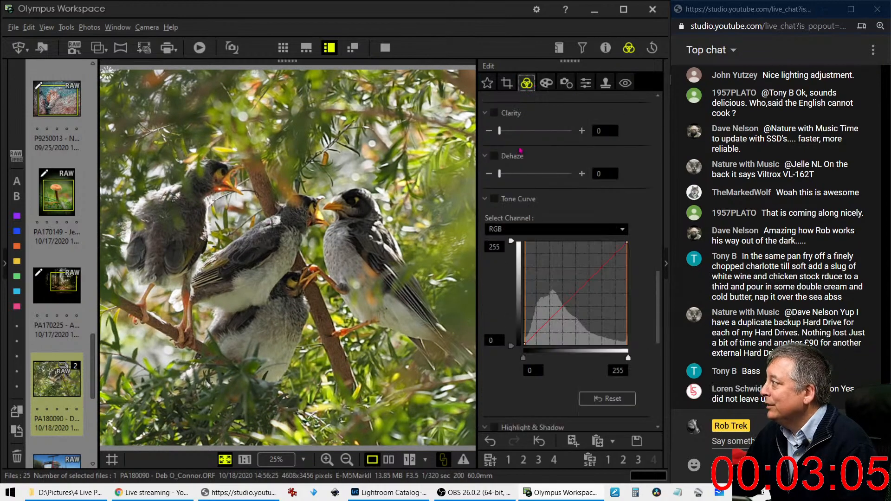
scroll(576, 400, down, 3)
scroll(575, 400, up, 3)
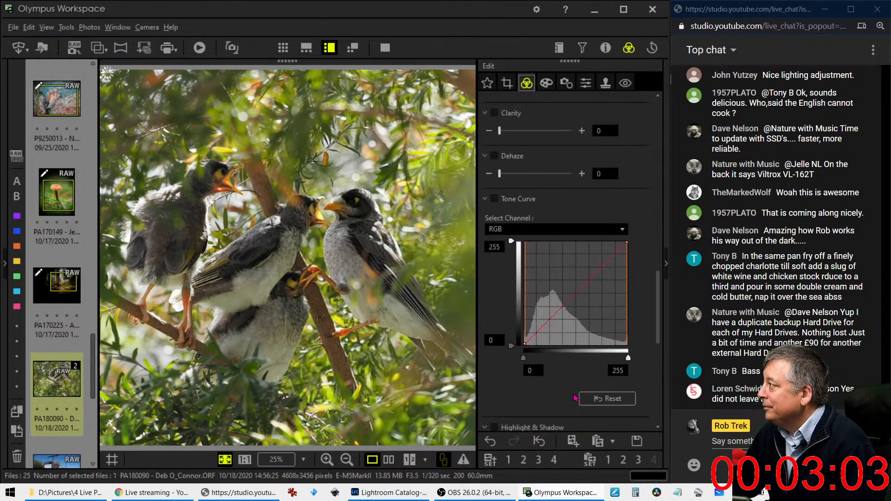
drag(500, 262, 511, 262)
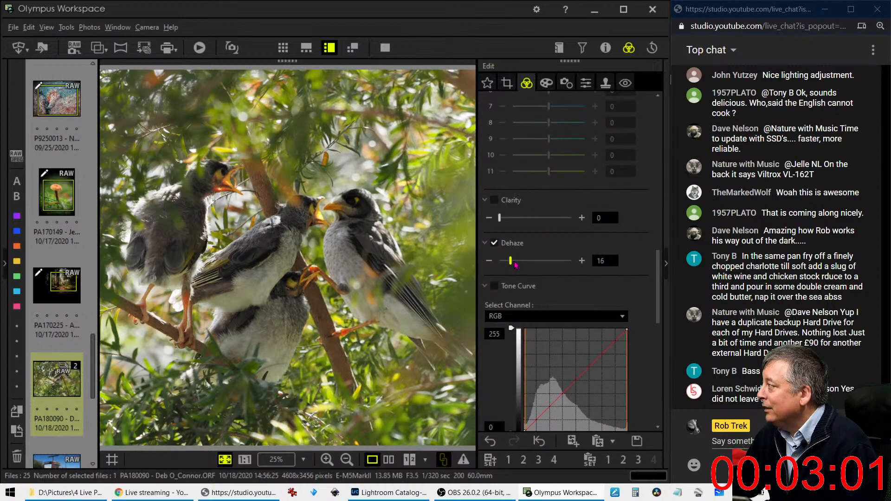
drag(500, 219, 509, 222)
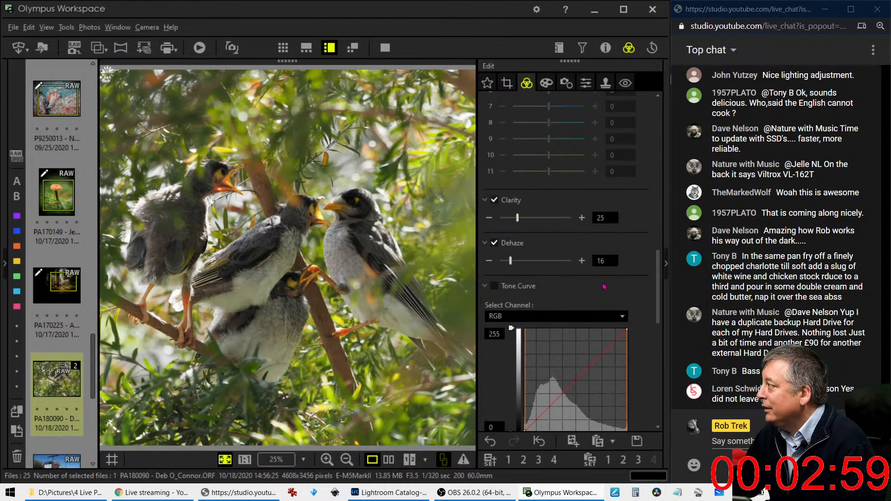
Step: Raise the bird photo's overall saturation to 0.8
scroll(617, 273, down, 3)
scroll(617, 273, down, 6)
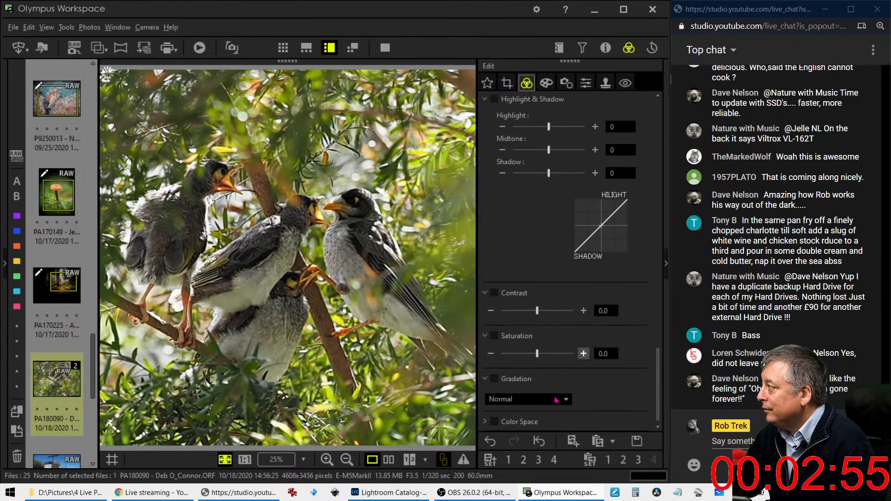
drag(537, 355, 549, 355)
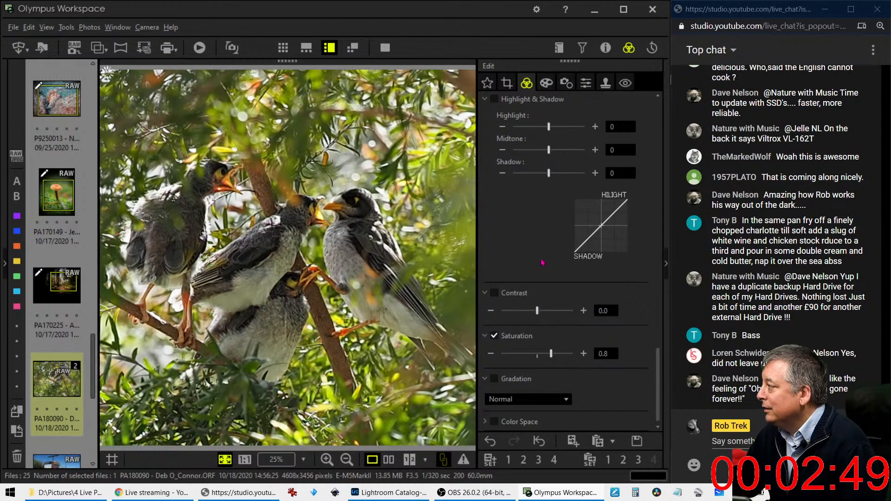
Step: Add an RGB tone curve to the bird photo, pulling the deep shadows down slightly and raising the lower midtones back to about the diagonal
scroll(542, 262, up, 8)
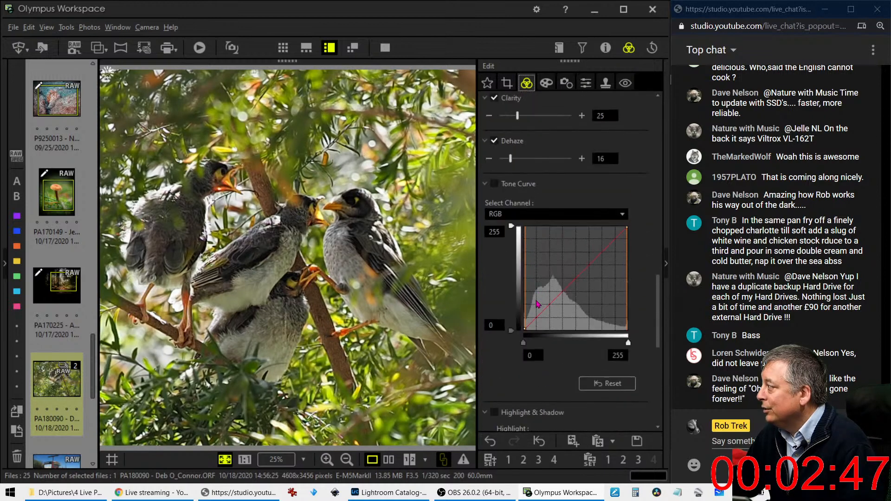
drag(530, 325, 530, 326)
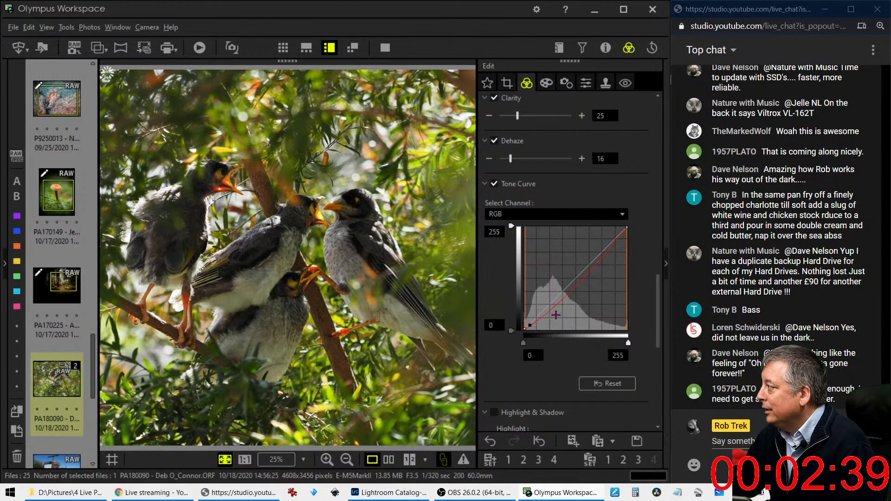
drag(554, 309, 556, 297)
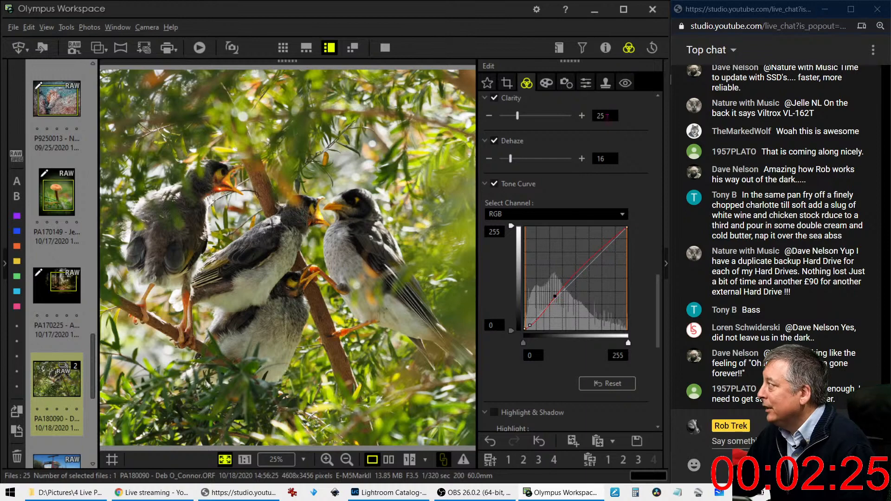
Step: Darken the edges of the bird photo with a vignetting adjustment of -12 and return to the tone adjustments
click(546, 83)
drag(537, 322, 525, 323)
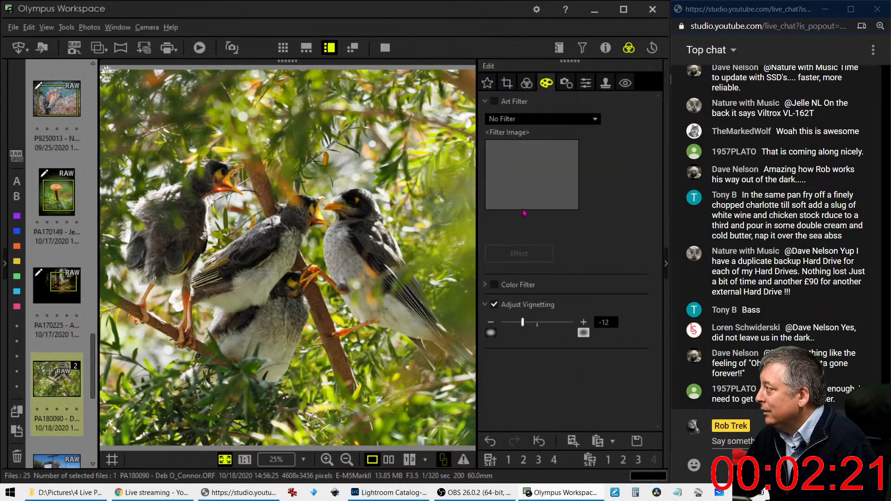
click(526, 83)
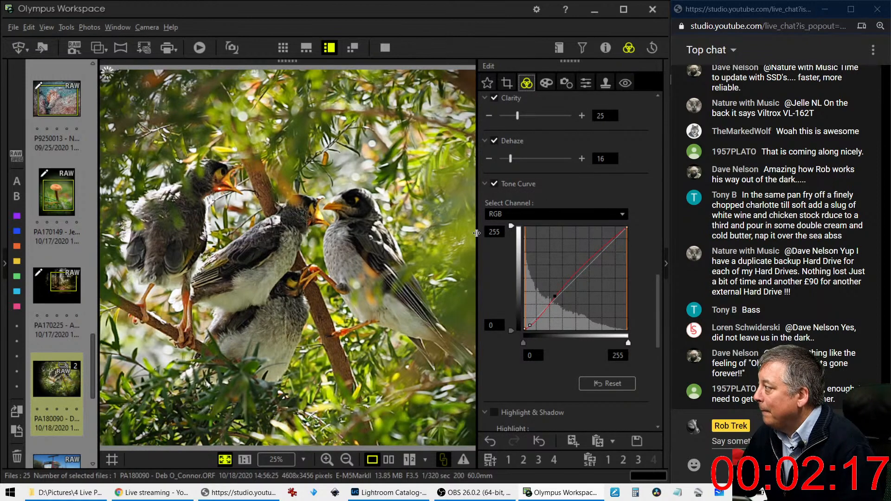
Step: Examine the birds' heads and feathers at 1:1 and check the photo's camera, lens and exposure details
click(359, 232)
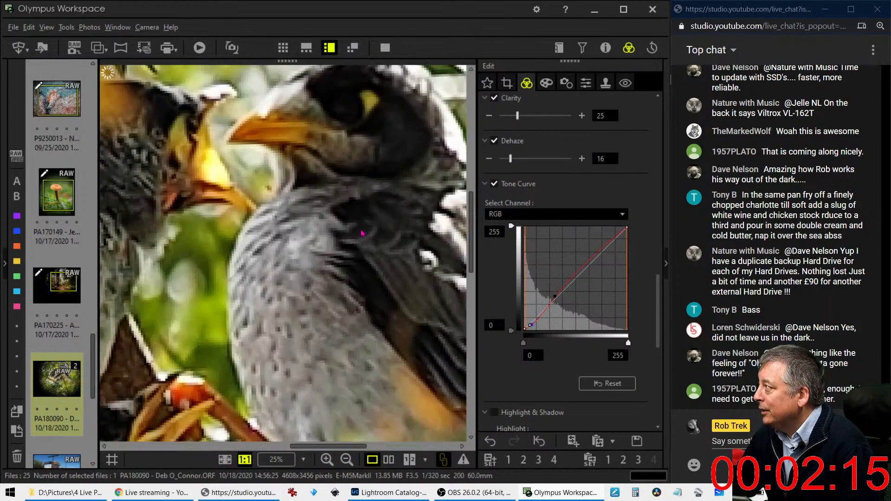
scroll(361, 251, up, 2)
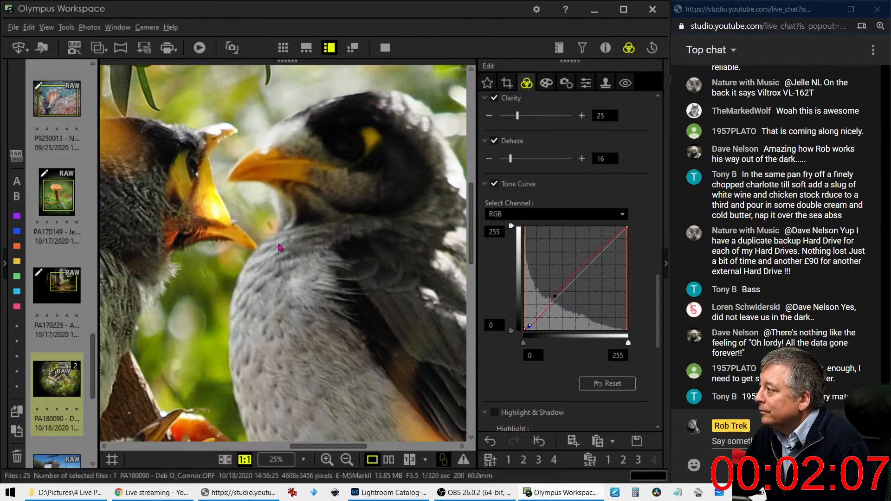
drag(238, 281, 285, 294)
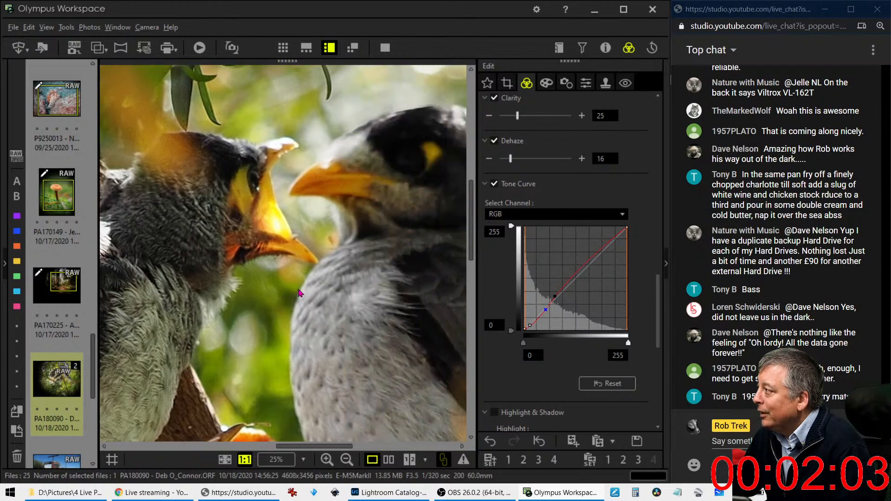
double_click(304, 292)
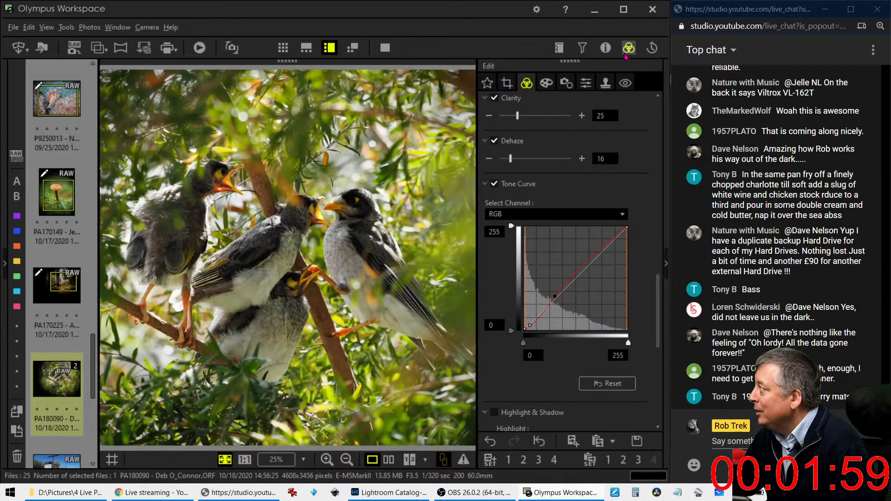
click(608, 48)
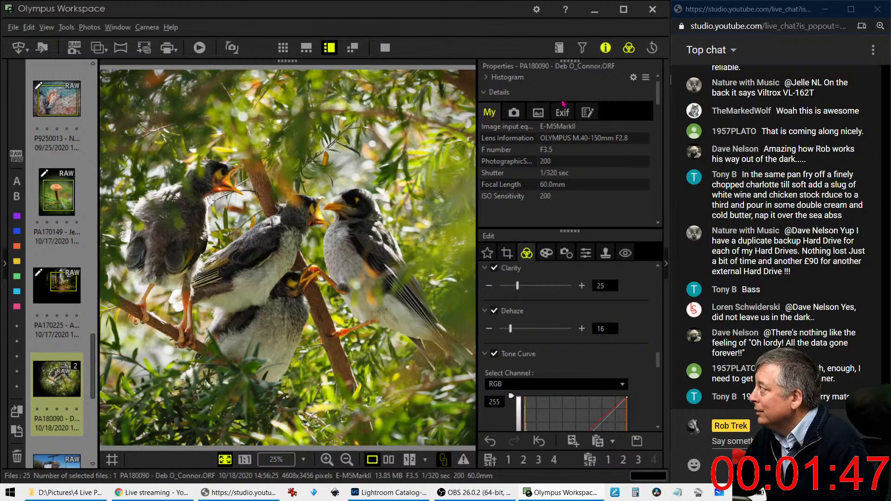
click(605, 48)
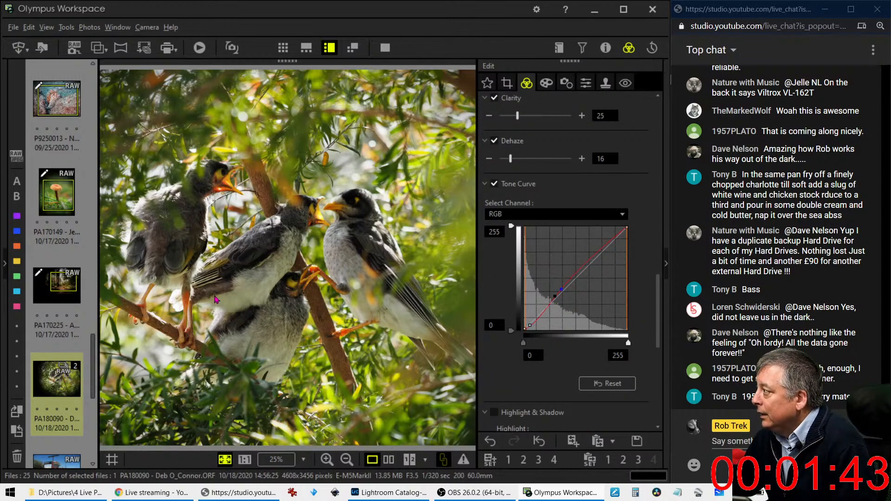
click(334, 211)
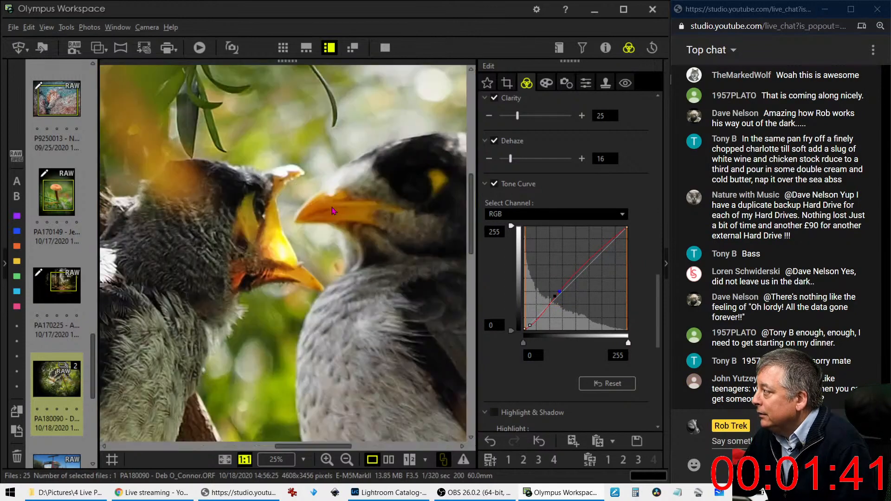
Step: Raise the lower-middle point of the RGB tone curve slightly to brighten the bird photo
click(333, 211)
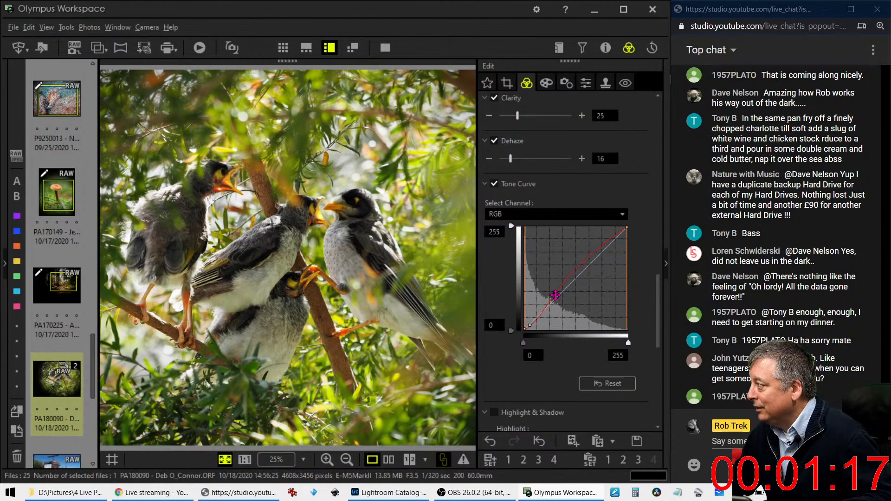
drag(555, 295, 555, 292)
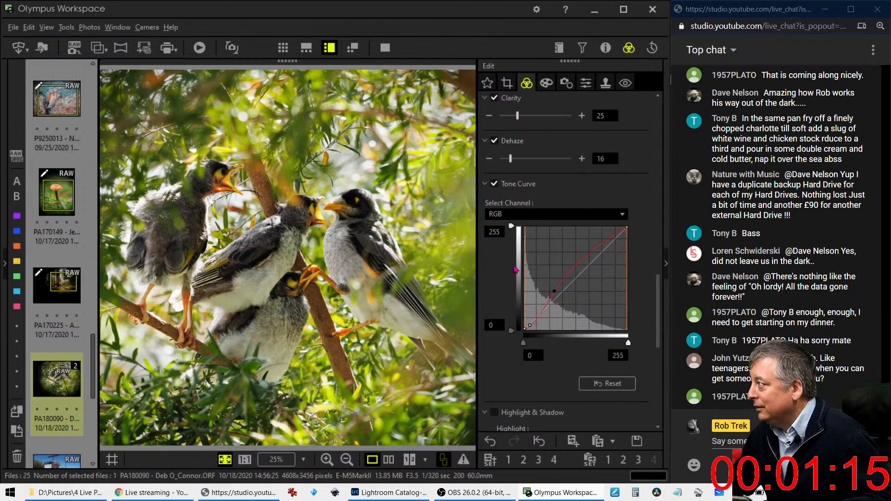
click(358, 200)
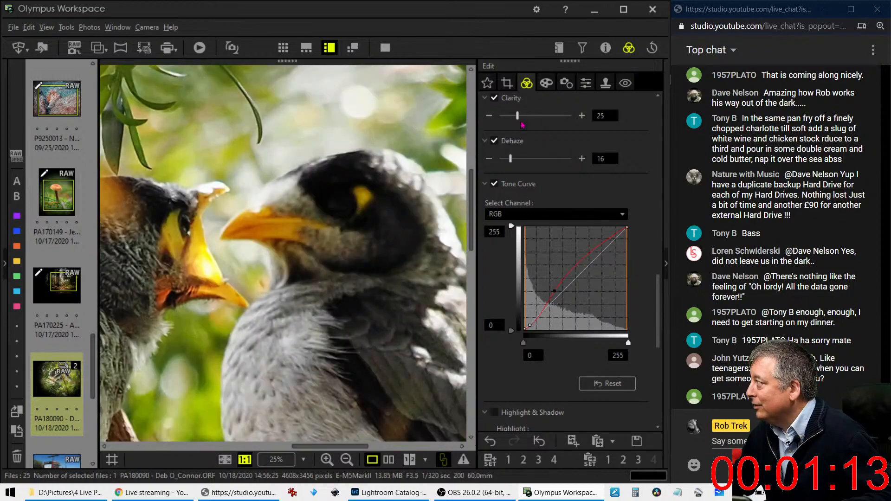
Step: Enable the Clone Stamp Tool with blur 76 and opacity 87, sampling the bright background above the right bird's head for its eye
click(605, 85)
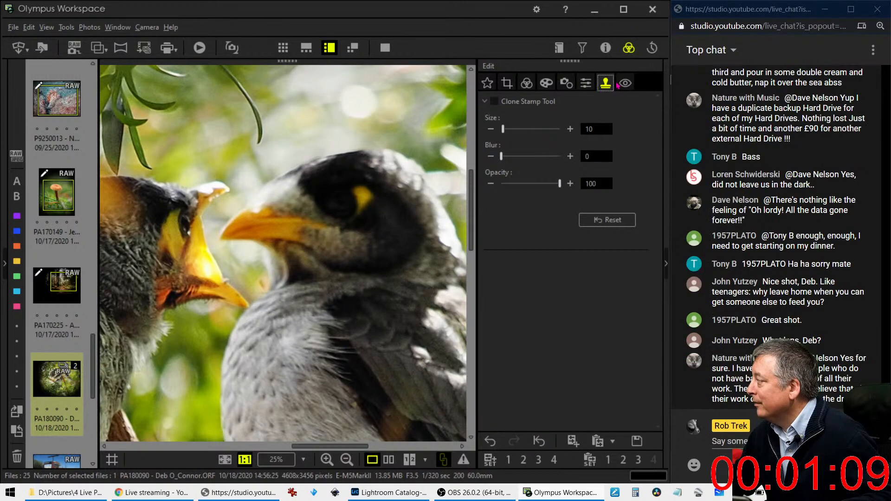
click(494, 101)
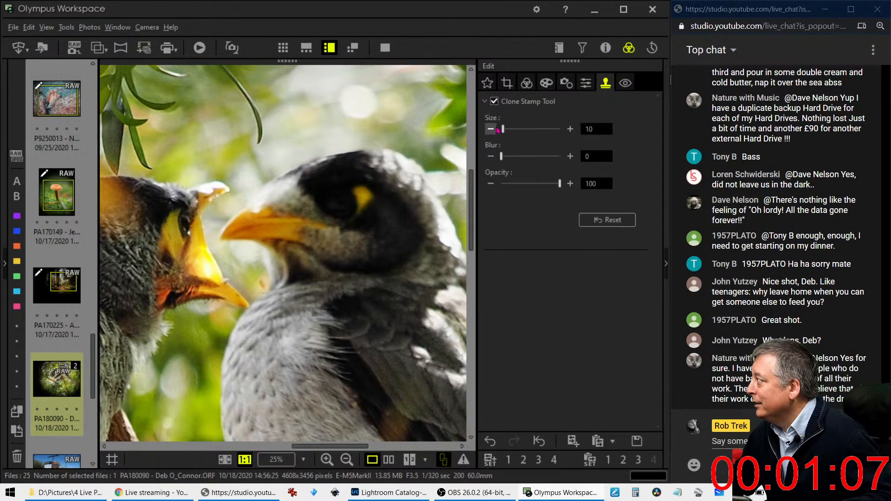
alt+click(345, 132)
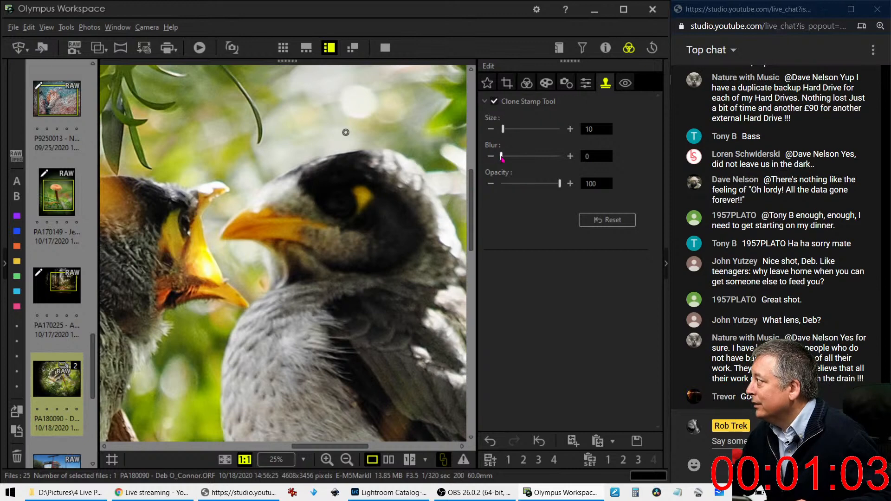
drag(507, 161, 551, 183)
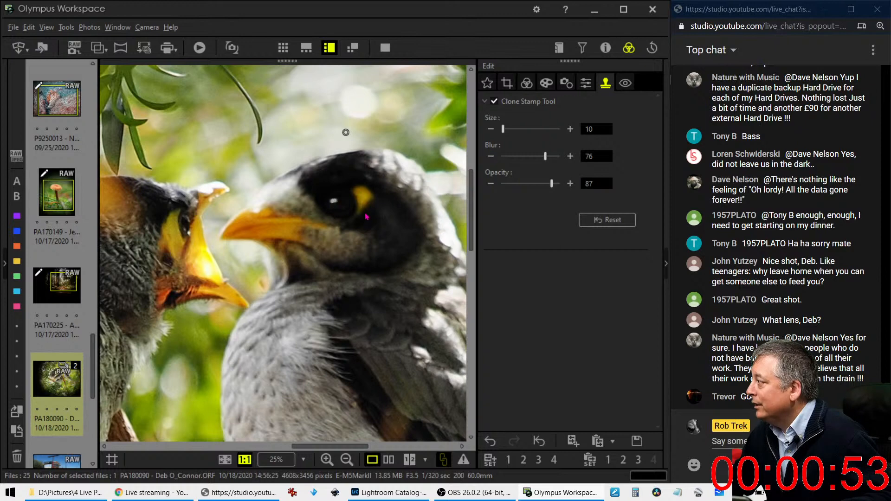
Step: Reset the clone stamping and retry the highlight in the right bird's eye at opacity 37, checking it on the whole image
click(605, 220)
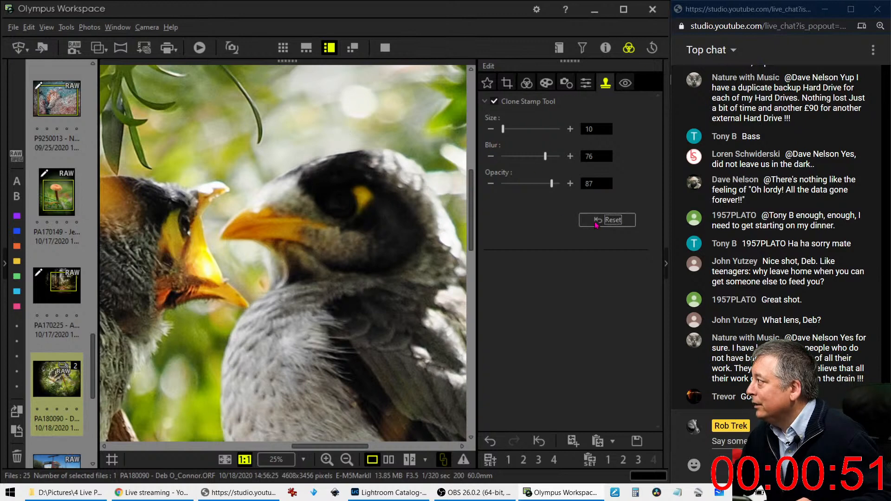
drag(551, 183, 523, 184)
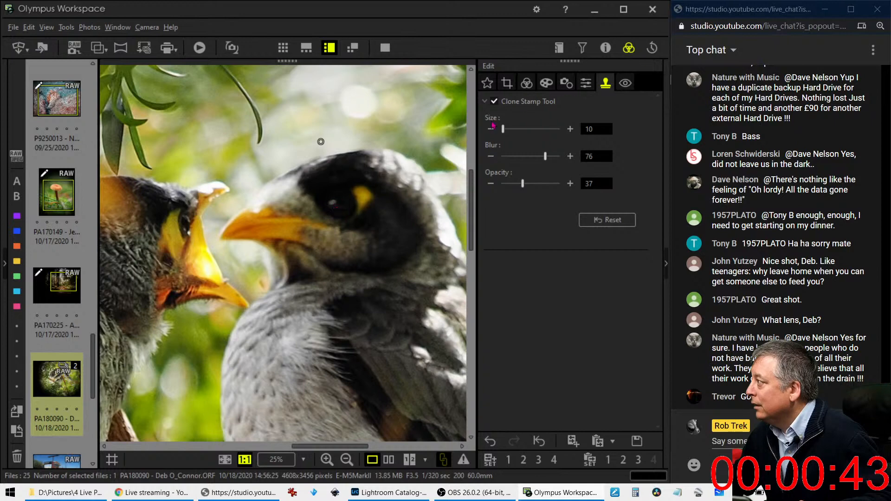
click(548, 84)
click(526, 83)
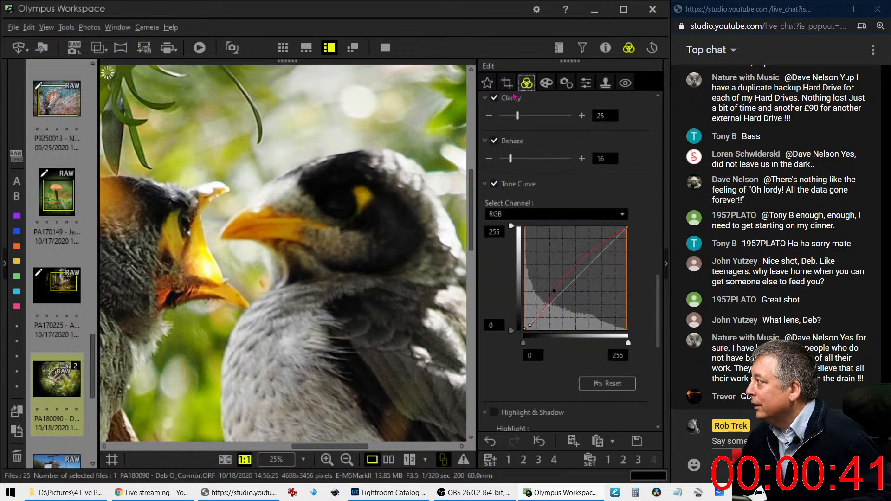
double_click(378, 132)
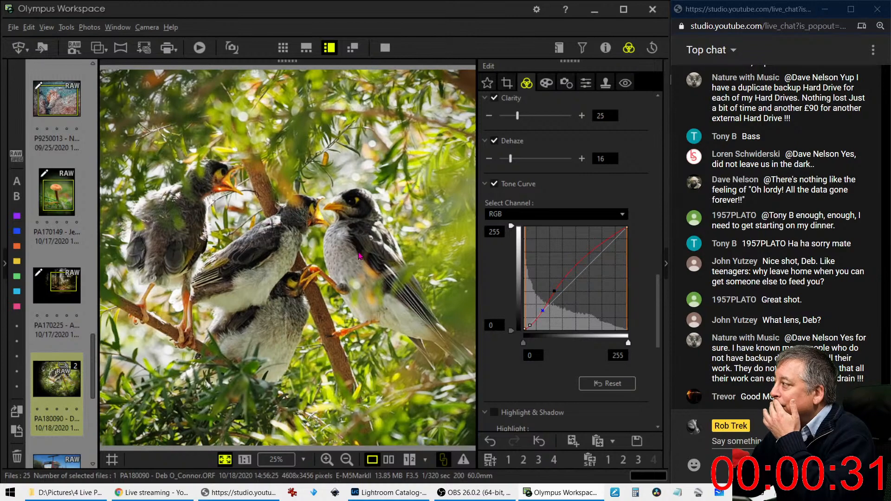
Step: Reset the clone stamping and clone the bright background into the right bird's eye at size 24 and opacity 26
click(352, 203)
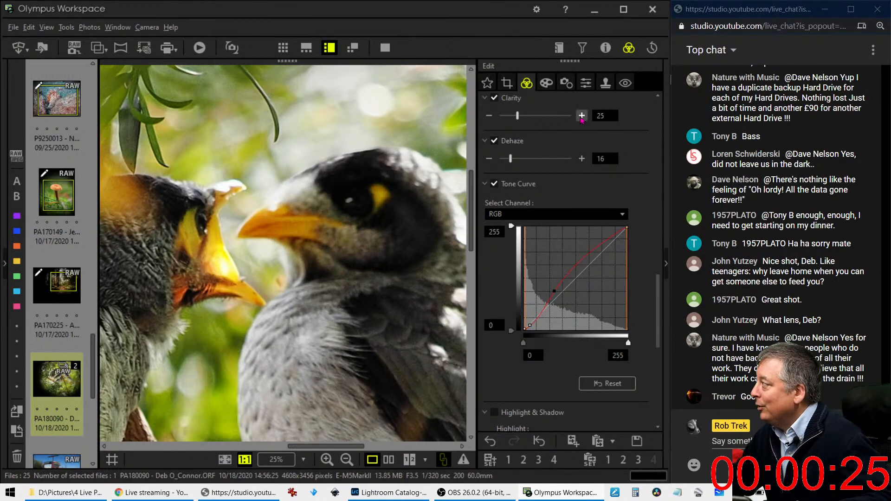
click(603, 87)
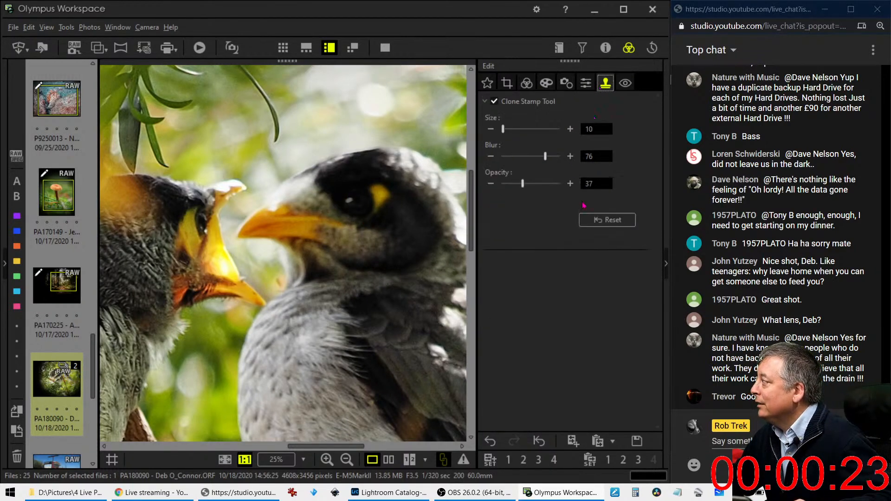
click(587, 220)
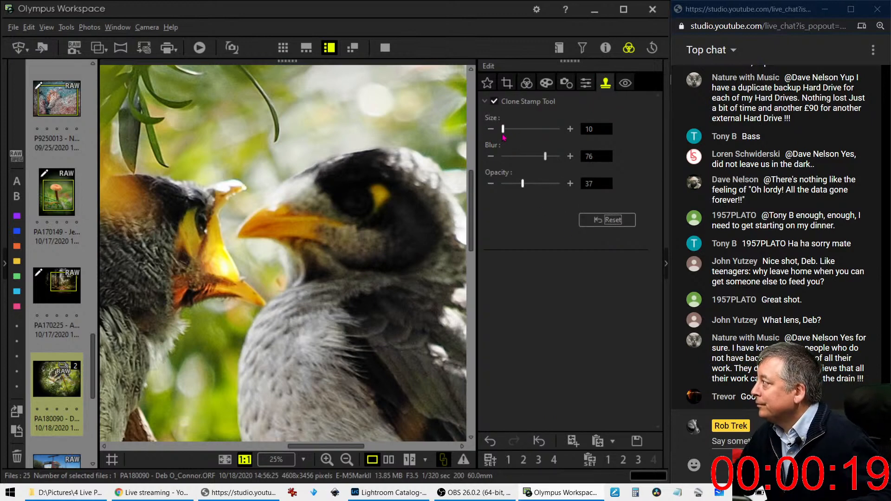
drag(504, 129, 506, 129)
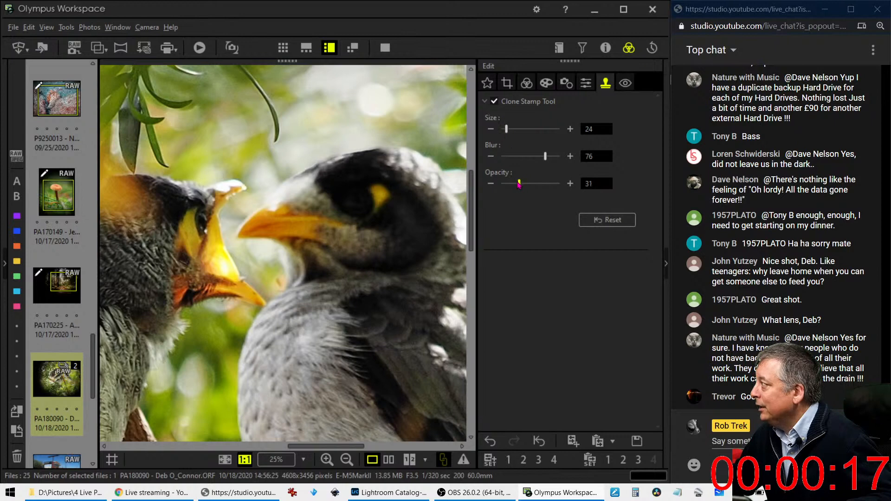
drag(519, 184, 516, 185)
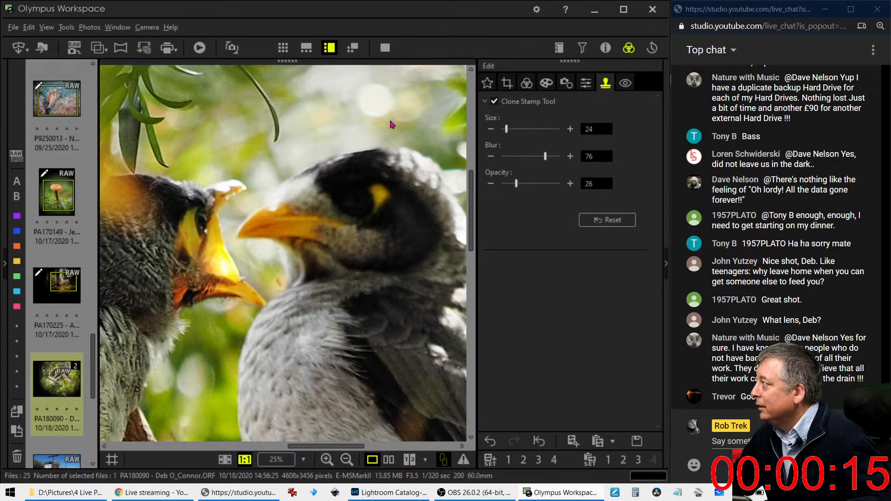
click(313, 140)
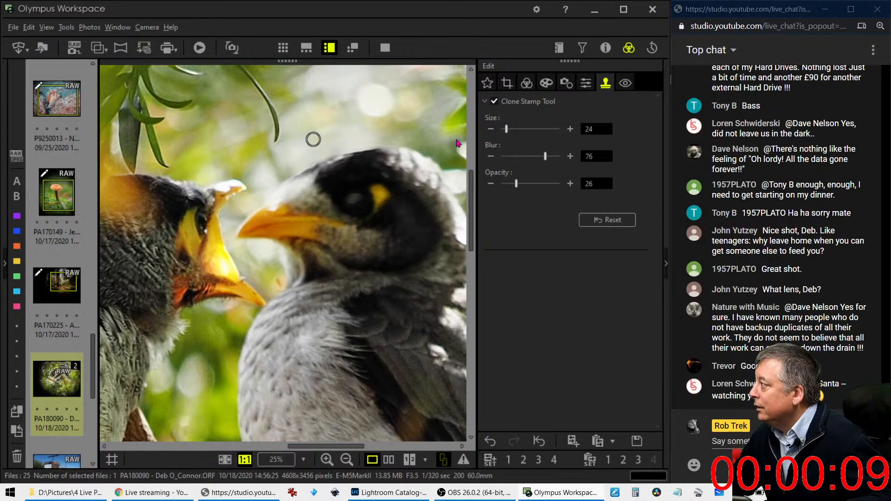
Step: Compare the whole edited bird photo side by side with the original and view it full screen
click(550, 85)
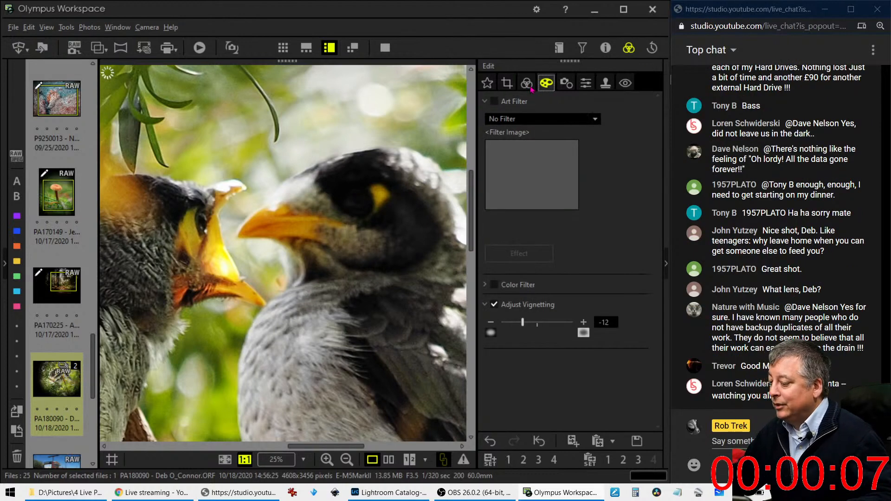
click(529, 86)
double_click(419, 124)
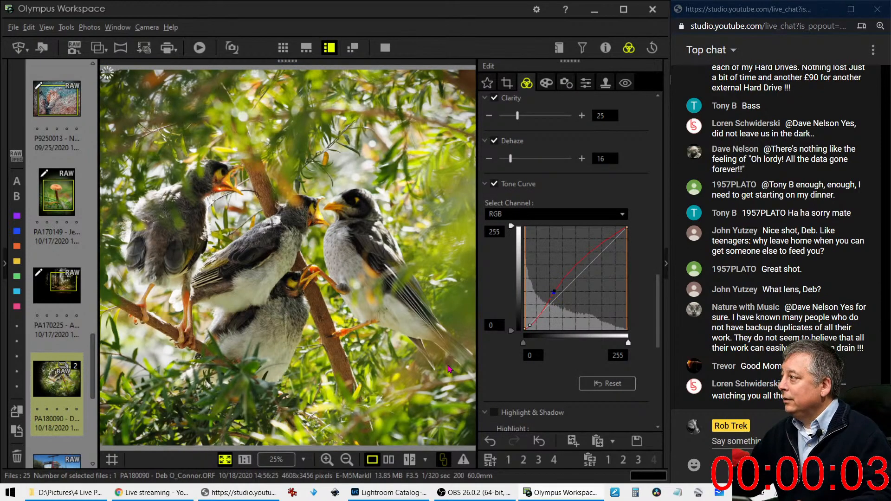
click(388, 462)
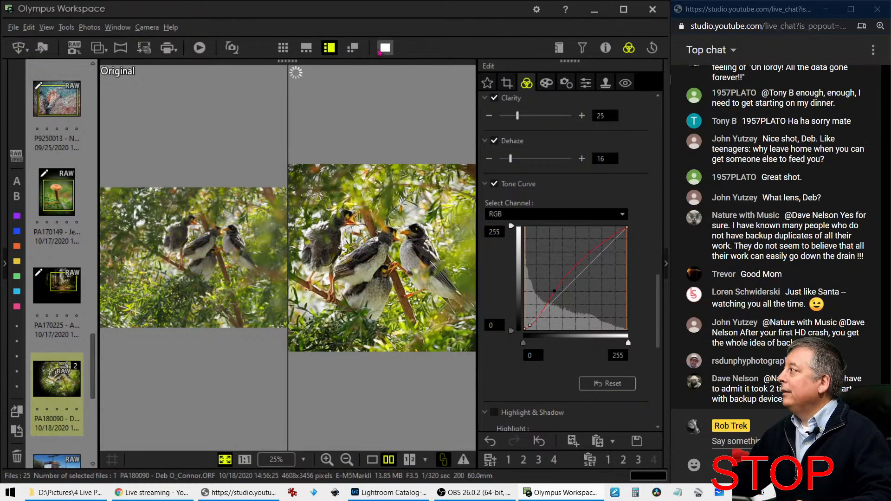
click(384, 47)
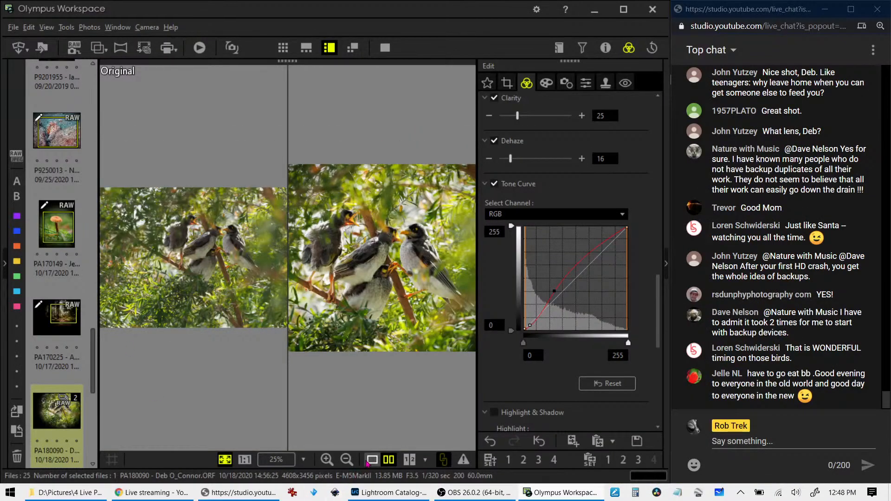
Step: Return to the single-image view, open the bike-share station photo PF110180 and view it full screen
click(372, 460)
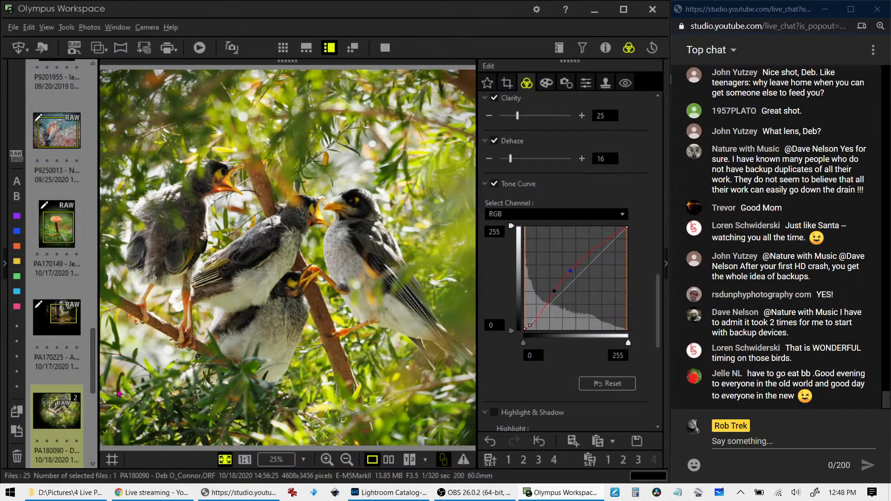
scroll(65, 407, down, 3)
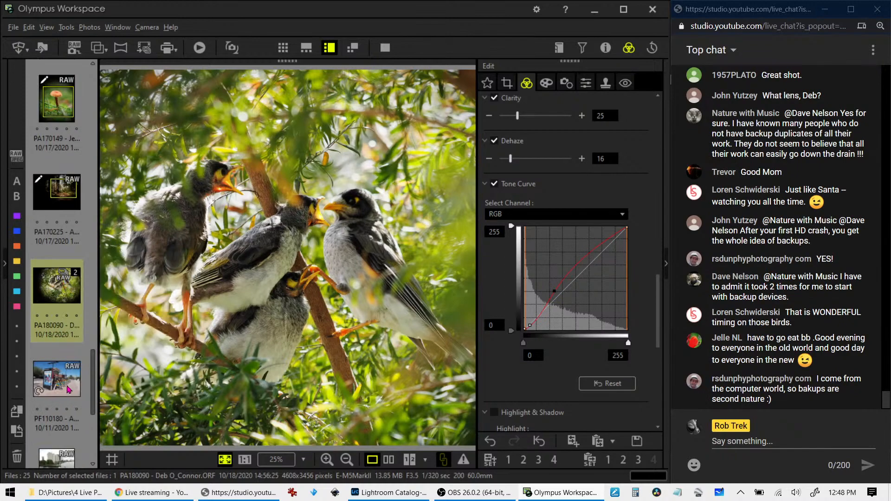
click(69, 389)
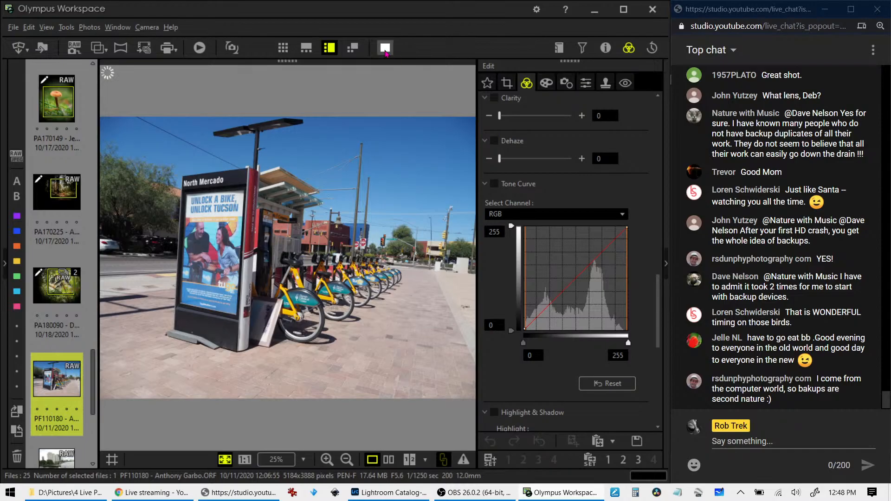
click(386, 50)
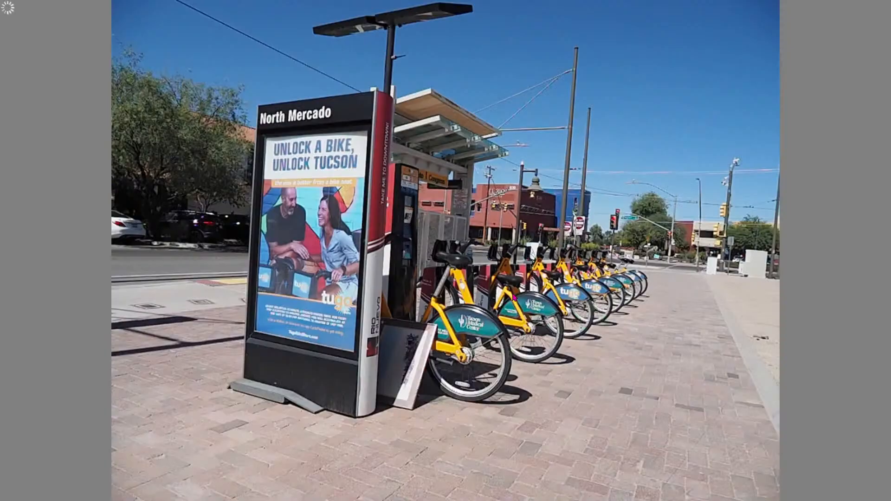
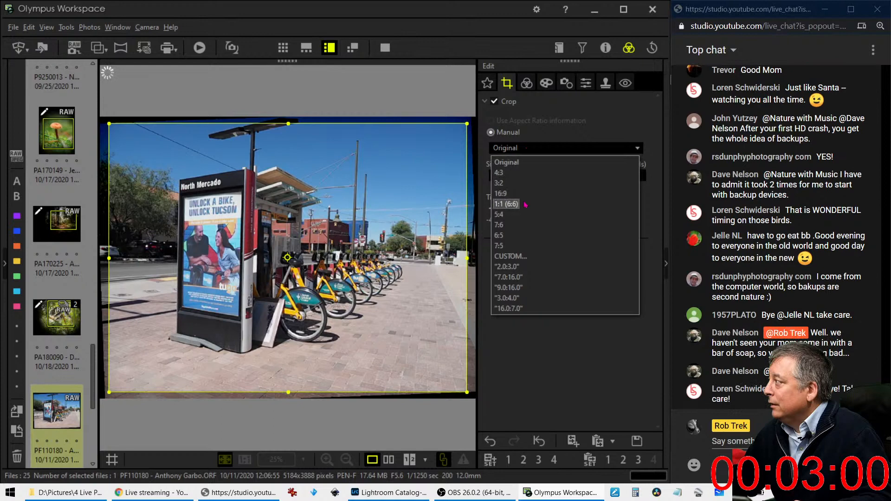
Step: Crop the photo to a 1:1 (6:6) square of 2086 x 2086 pixels around the row of bikes and preview it
click(526, 204)
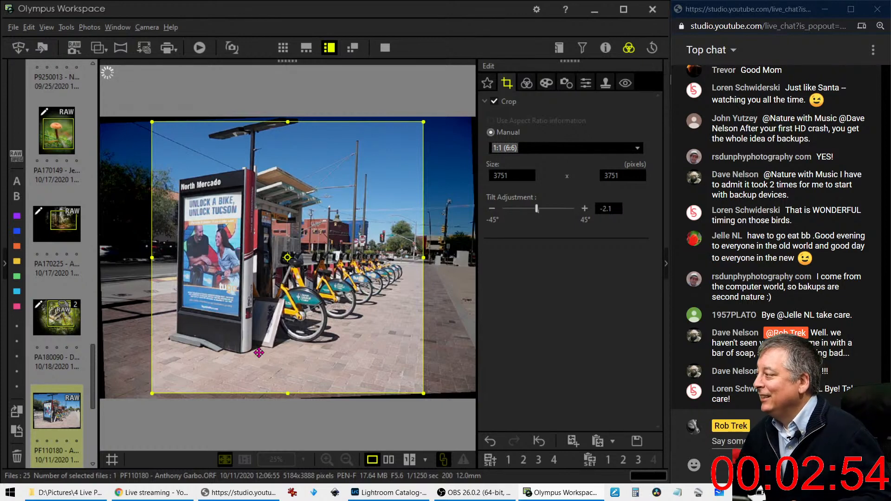
drag(288, 394, 289, 291)
drag(312, 231, 348, 291)
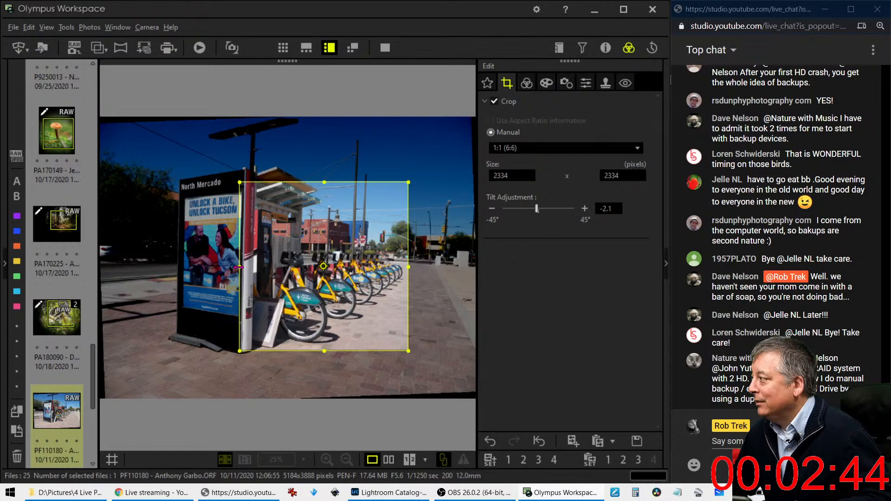
drag(238, 267, 257, 267)
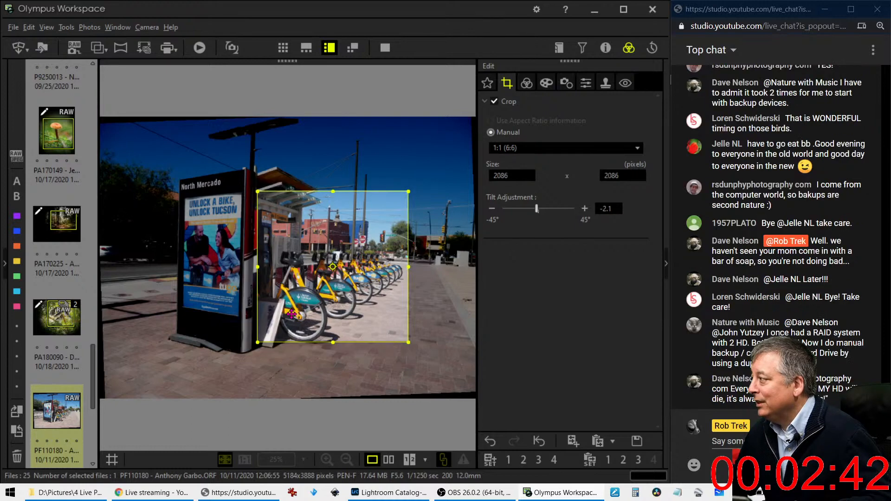
click(526, 82)
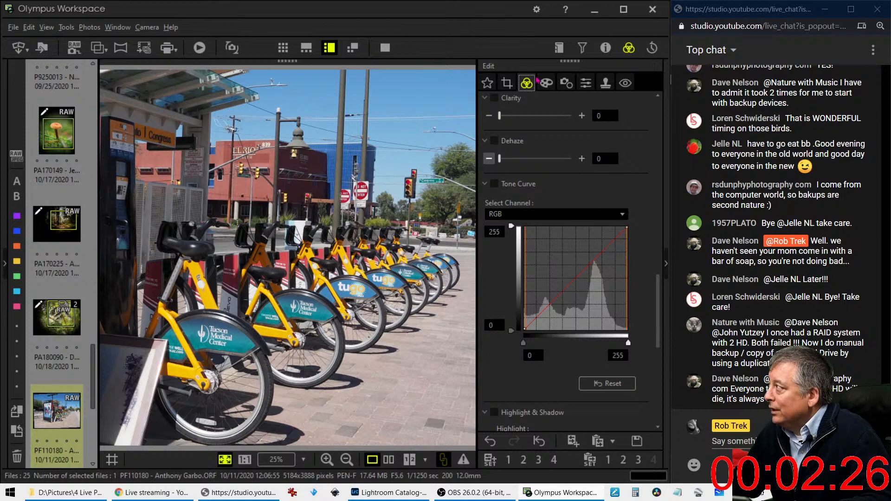
Step: Shift the square crop to the right, cutting off the kiosk and part of the nearest bike, and preview it
click(507, 82)
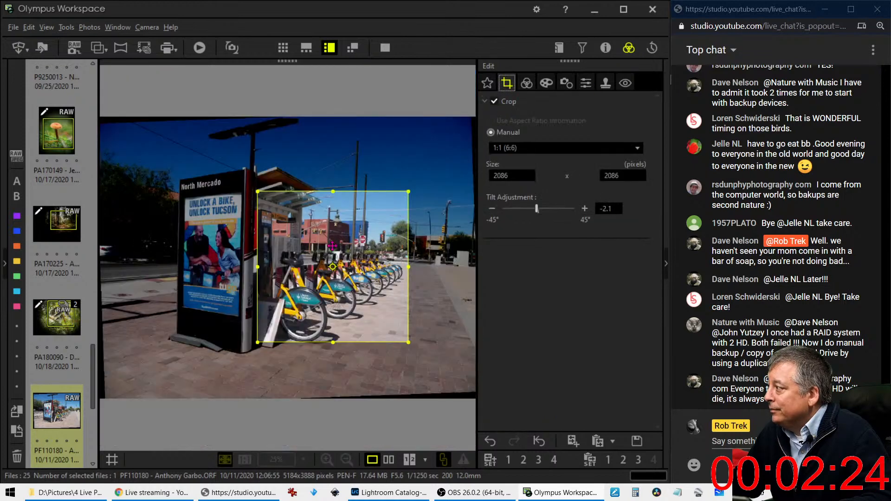
drag(332, 245, 370, 247)
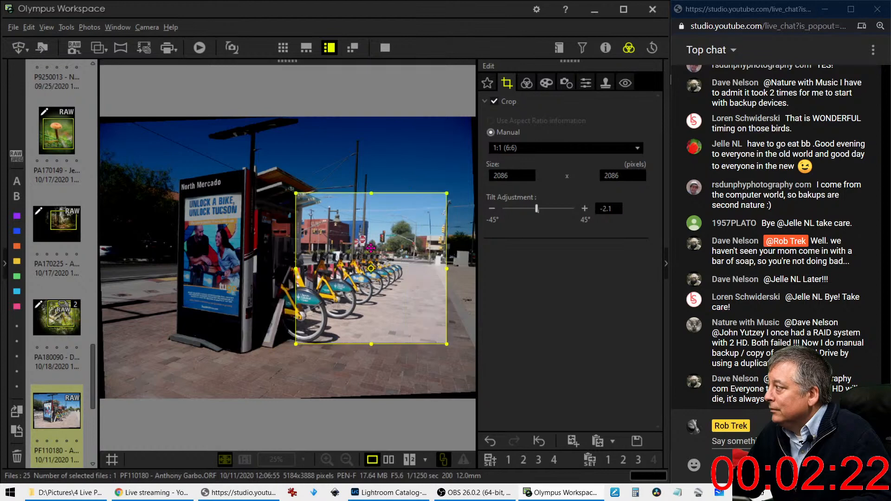
click(526, 82)
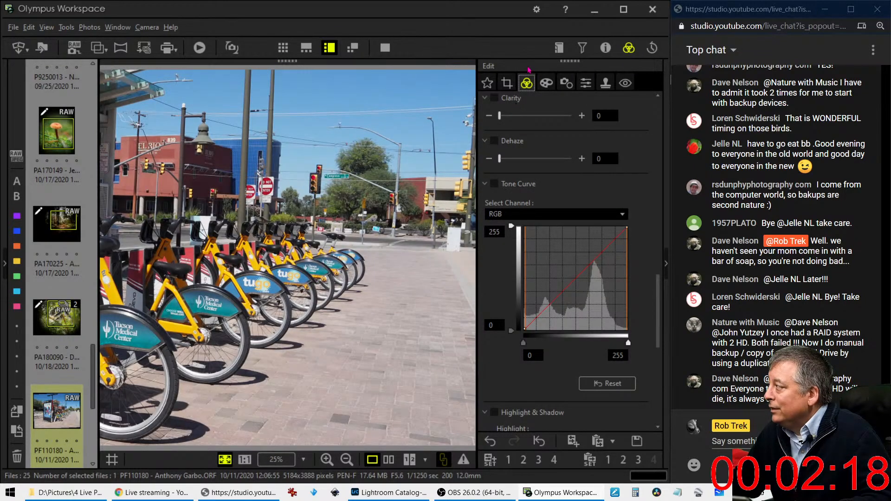
Step: Shrink the square crop from its upper-right corner to frame the nearer bikes tightly, and preview it
click(507, 83)
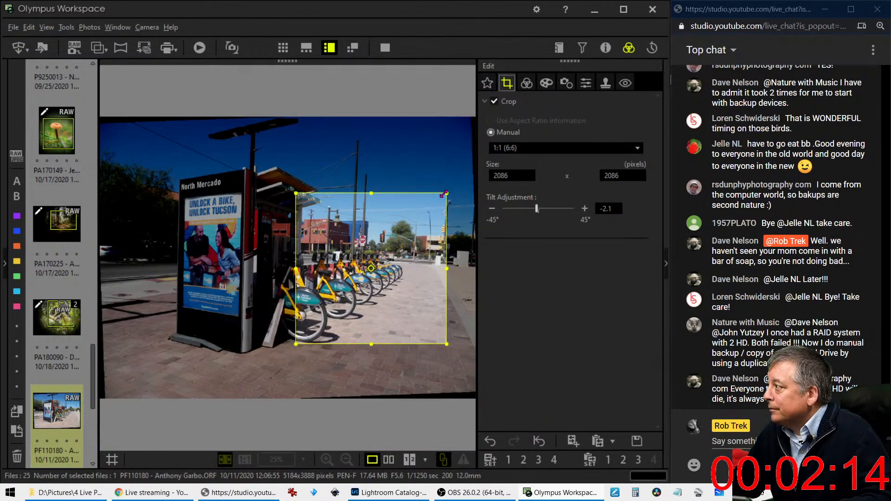
drag(443, 193, 335, 246)
click(527, 83)
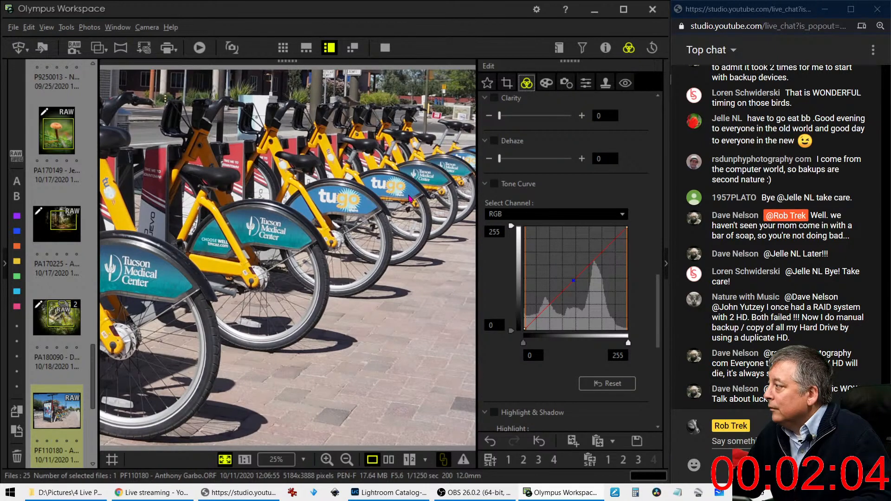
Step: Move the square crop slightly left and down to include more of the nearest bike's front wheel, and preview it
click(507, 83)
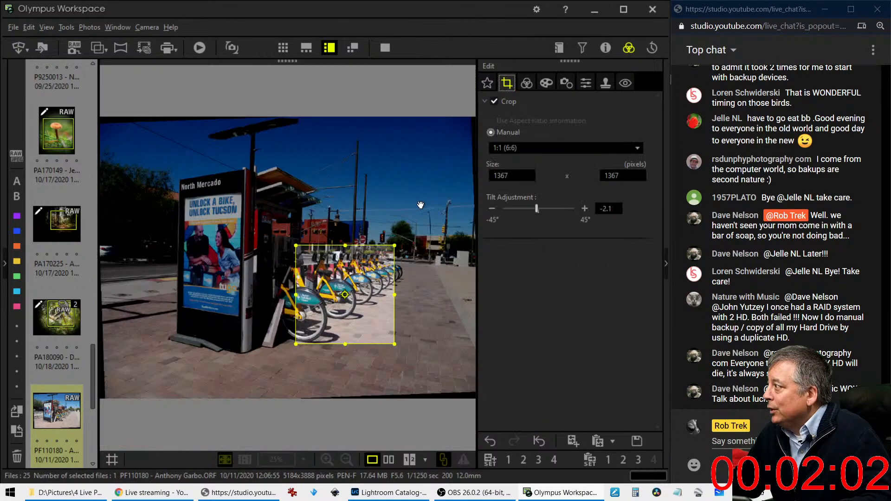
drag(319, 300, 310, 304)
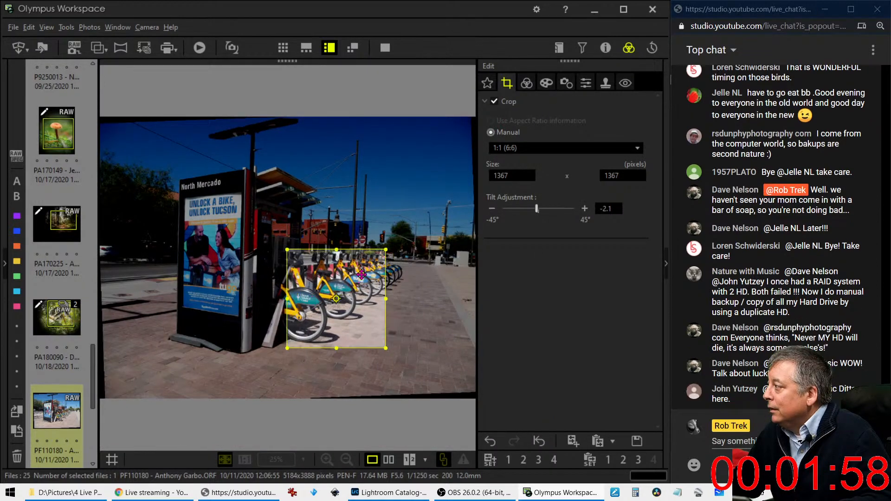
click(527, 83)
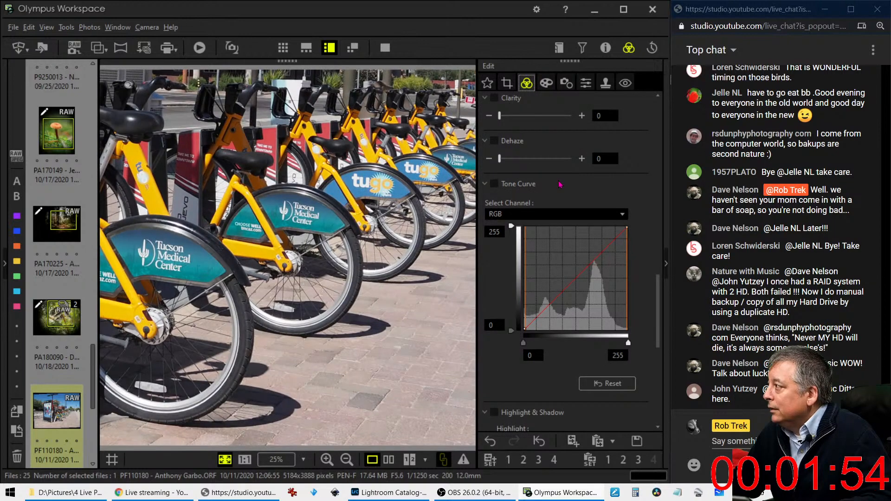
Step: Set the photo's tilt adjustment to -2.3 and preview the straightened crop
click(507, 84)
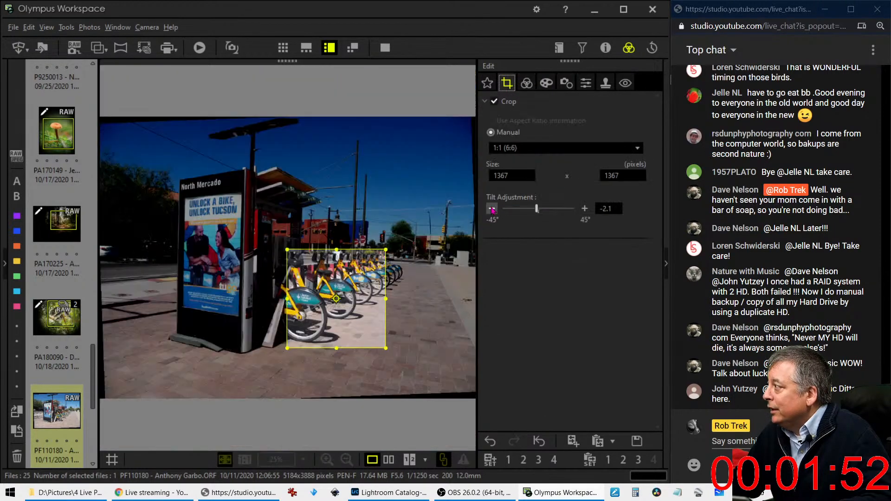
click(491, 210)
click(491, 210)
click(526, 84)
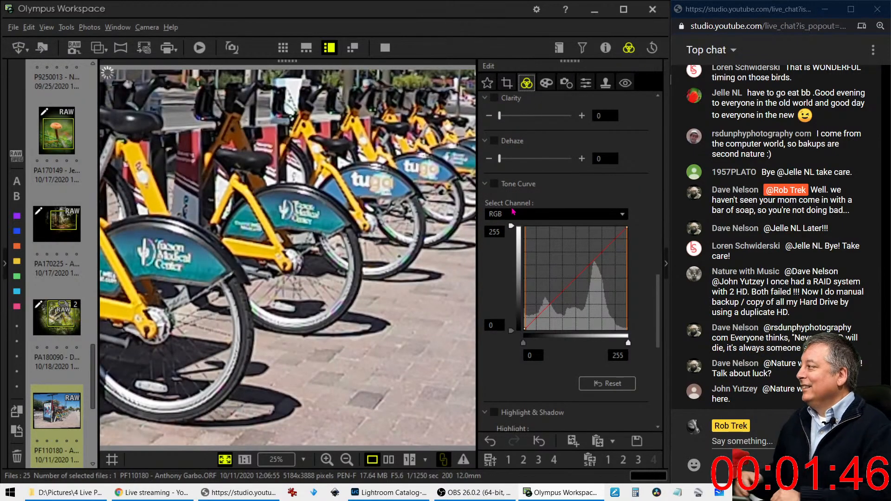
click(304, 260)
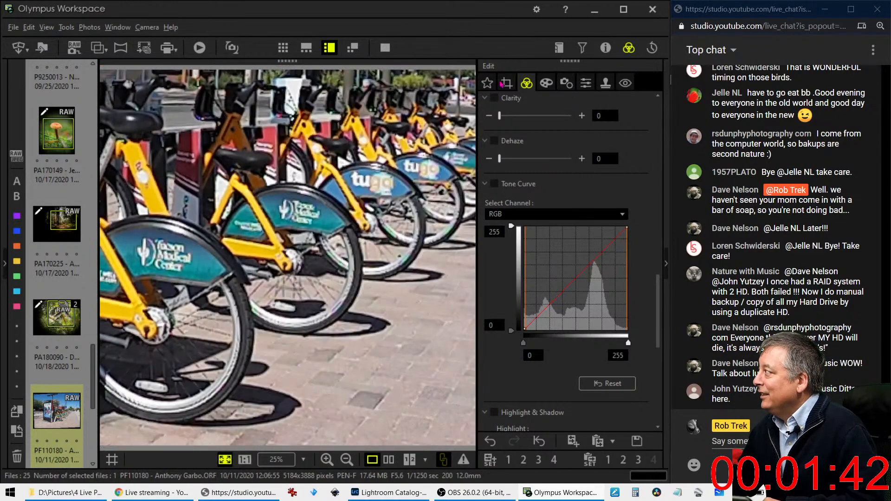
Step: Enlarge the square crop to 1534 x 1534 pixels, lowering it slightly over the row of bikes, and preview it
click(506, 83)
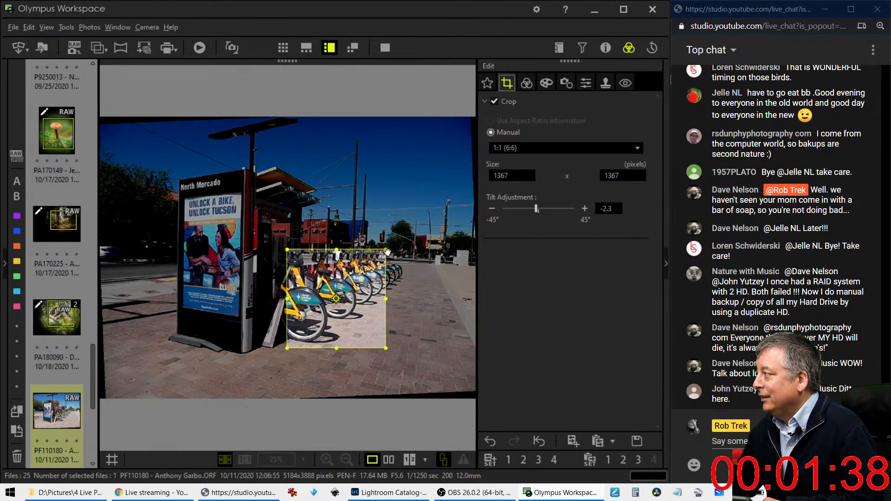
drag(387, 248, 395, 247)
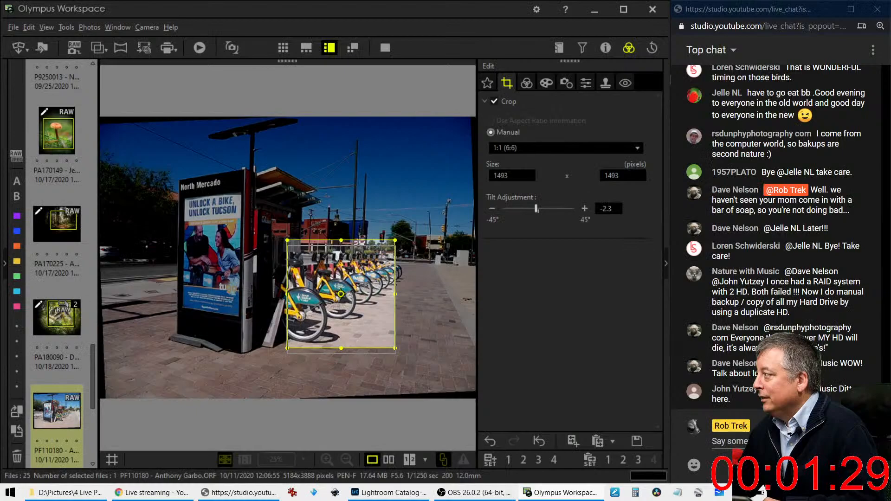
drag(340, 294, 342, 300)
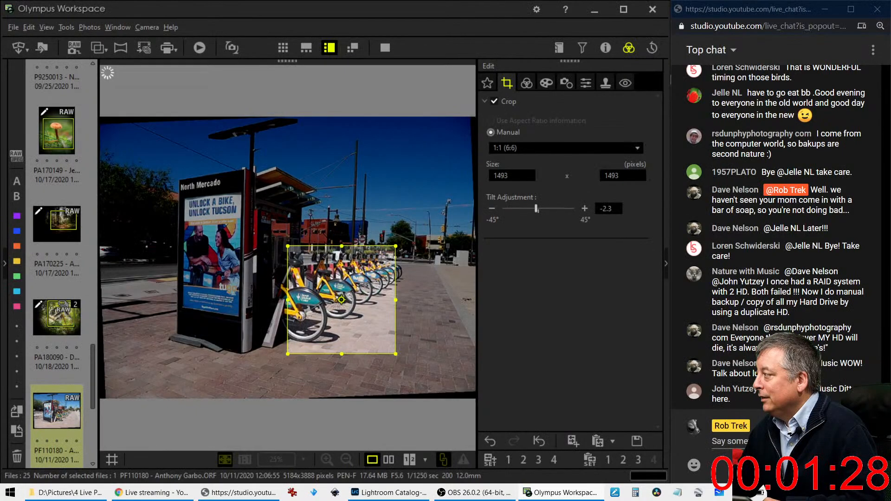
drag(396, 247, 399, 243)
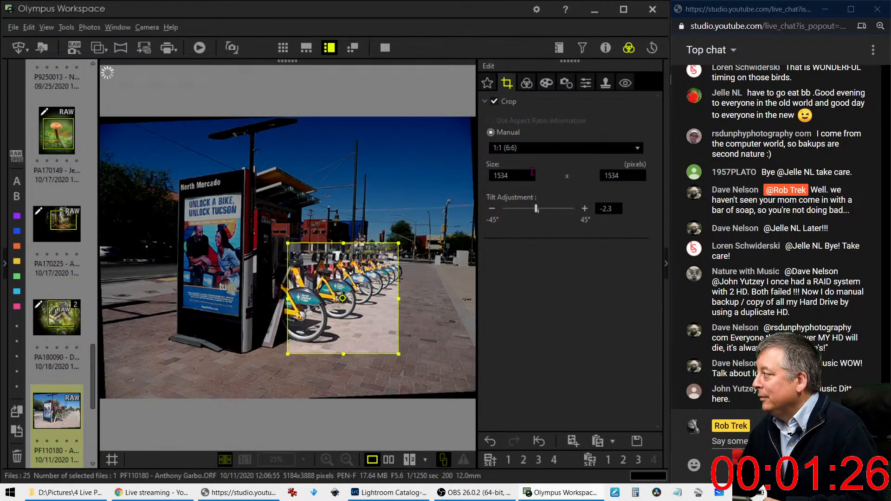
click(526, 83)
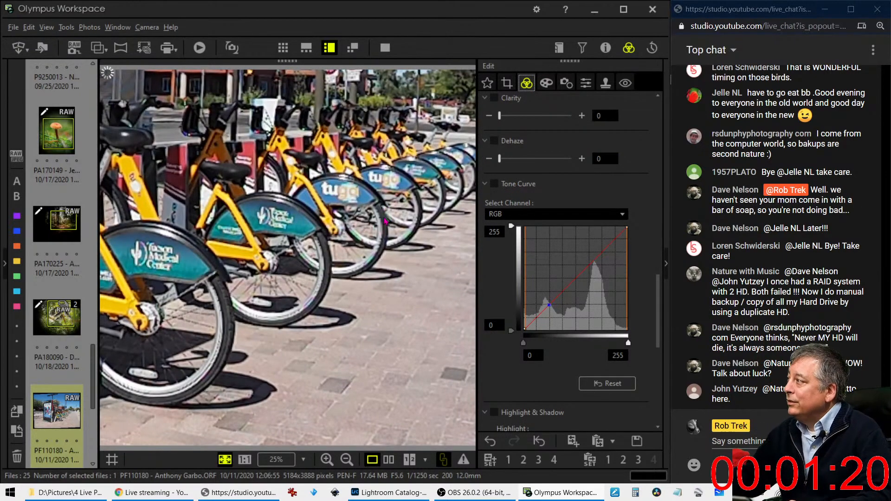
Step: Change the crop to the custom 2.0:3.0 portrait ratio, frame the bikes and sky at 1655 x 2486 pixels, and preview it
click(507, 82)
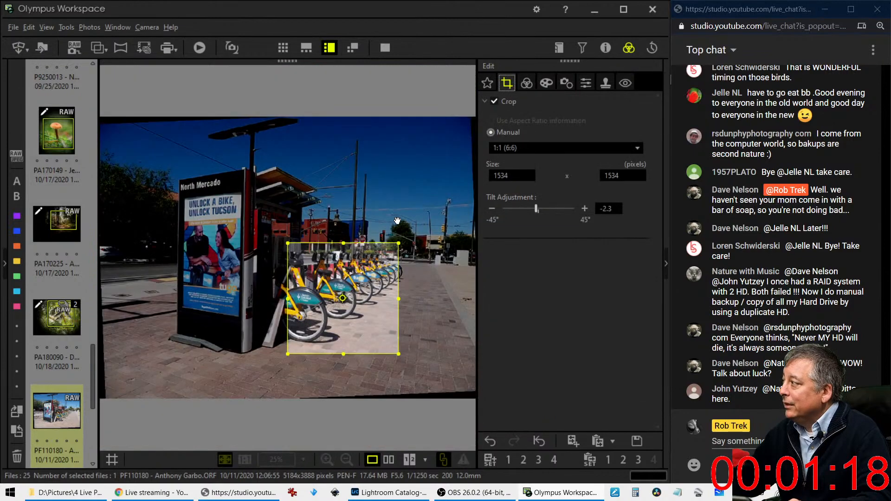
drag(398, 241, 382, 258)
click(510, 147)
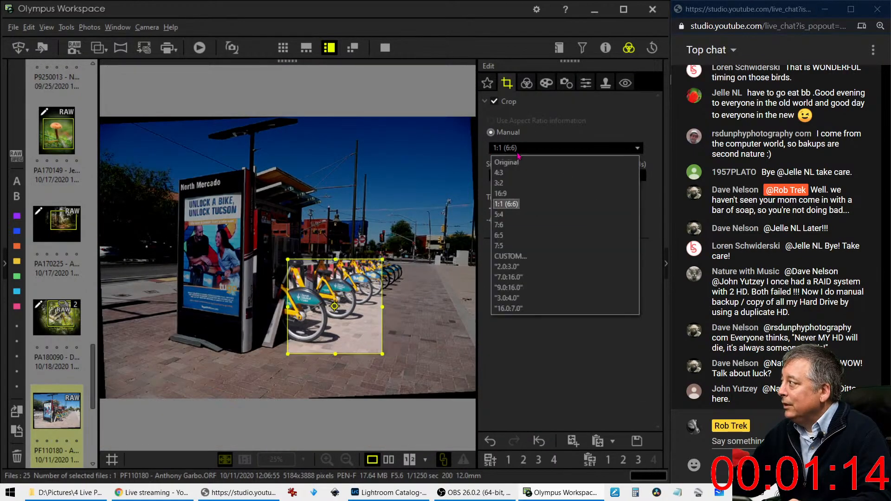
click(508, 266)
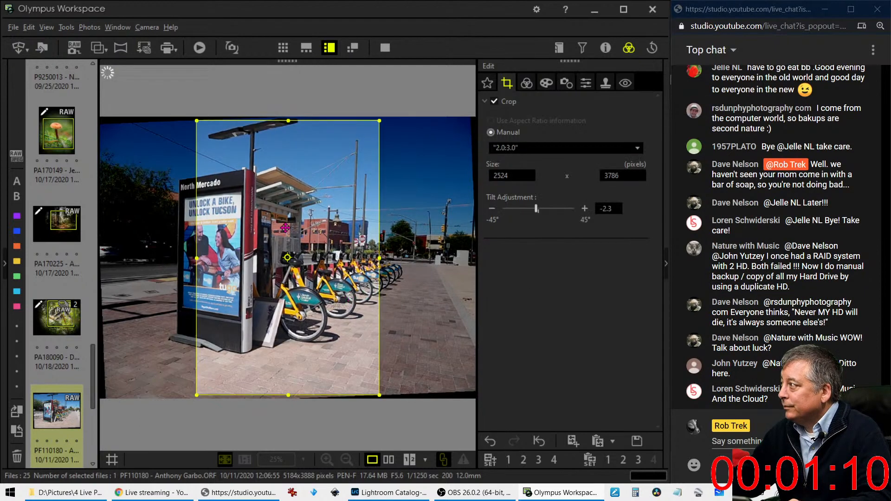
drag(285, 122, 288, 215)
drag(318, 279, 371, 241)
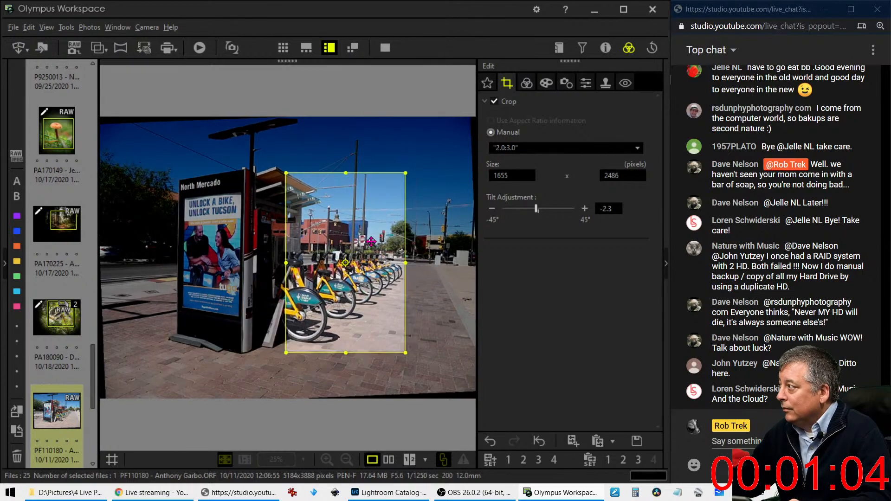
click(528, 84)
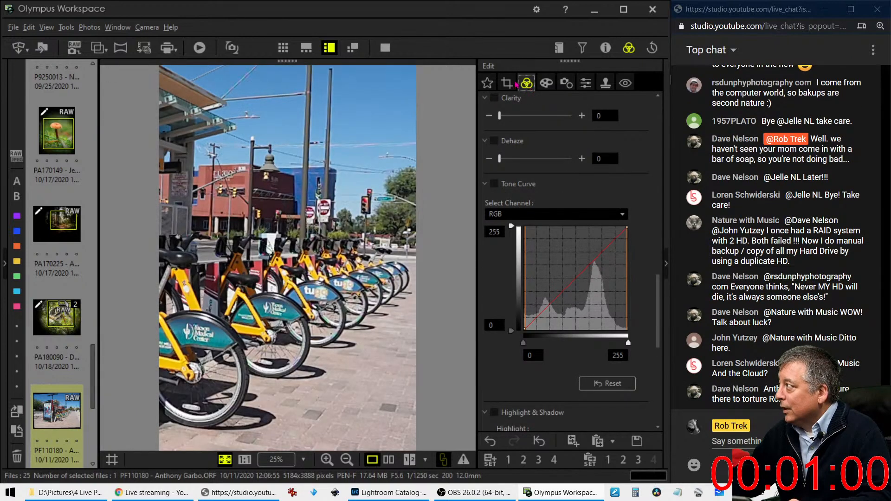
Step: Set the tilt adjustment to -2.8 and preview the portrait crop
click(513, 84)
click(495, 213)
click(495, 212)
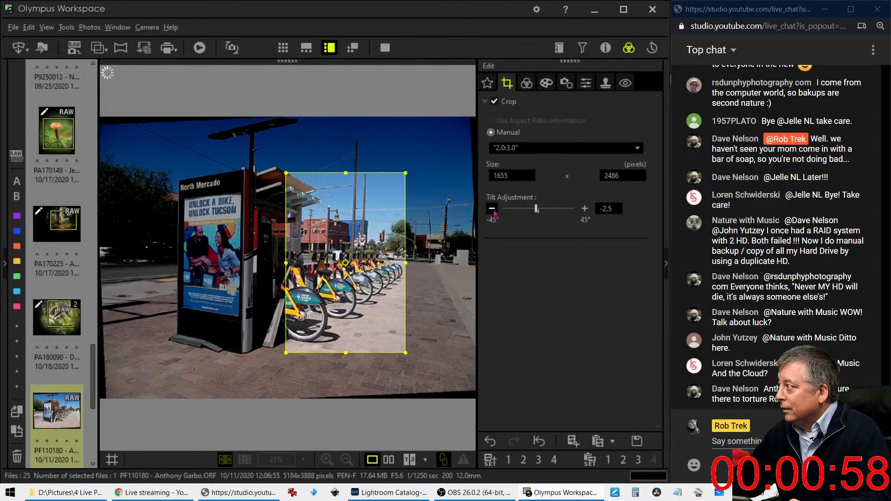
click(494, 212)
click(495, 213)
click(494, 213)
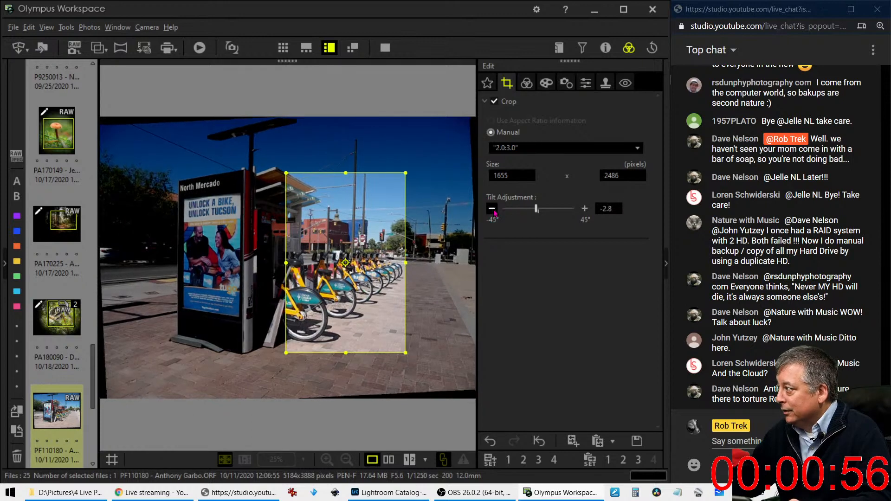
click(526, 83)
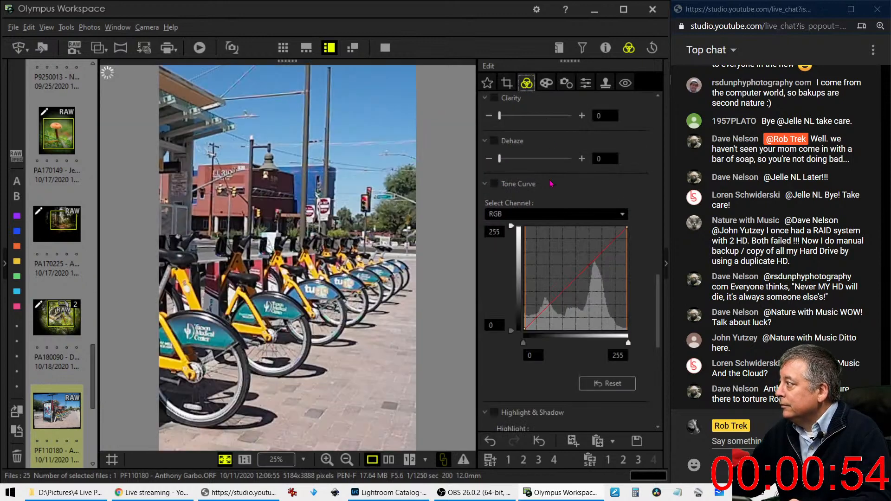
Step: Try the Monotone picture mode on the bike photo, and set the picture mode back to Natural
scroll(536, 285, down, 3)
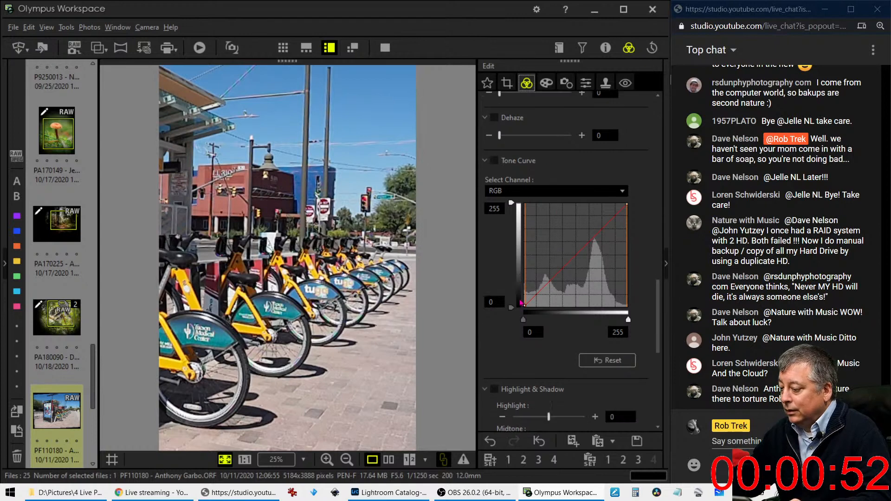
scroll(536, 303, up, 9)
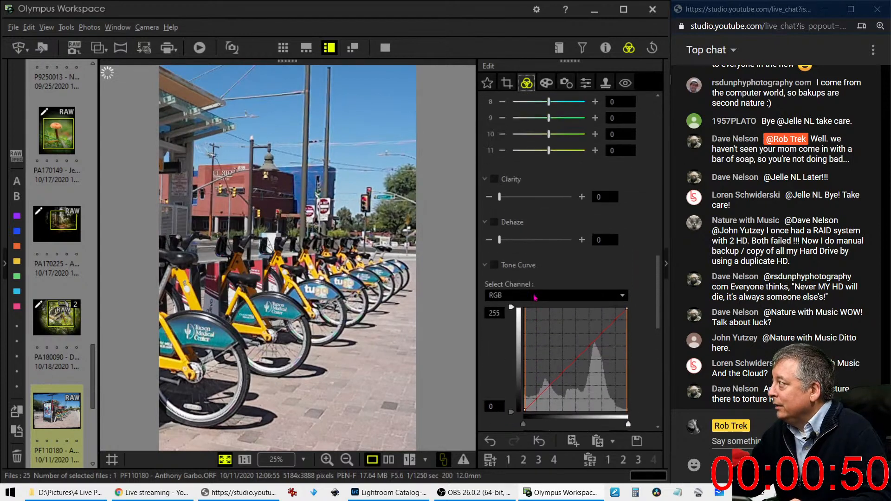
scroll(533, 297, up, 8)
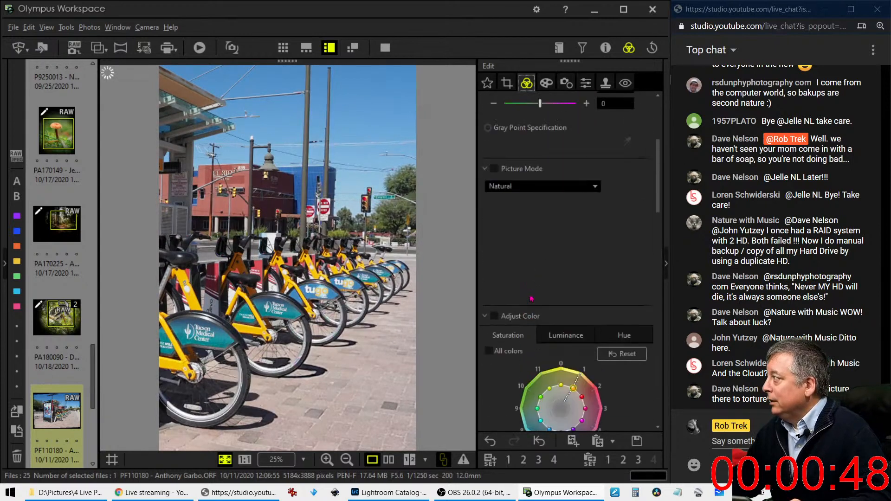
click(530, 258)
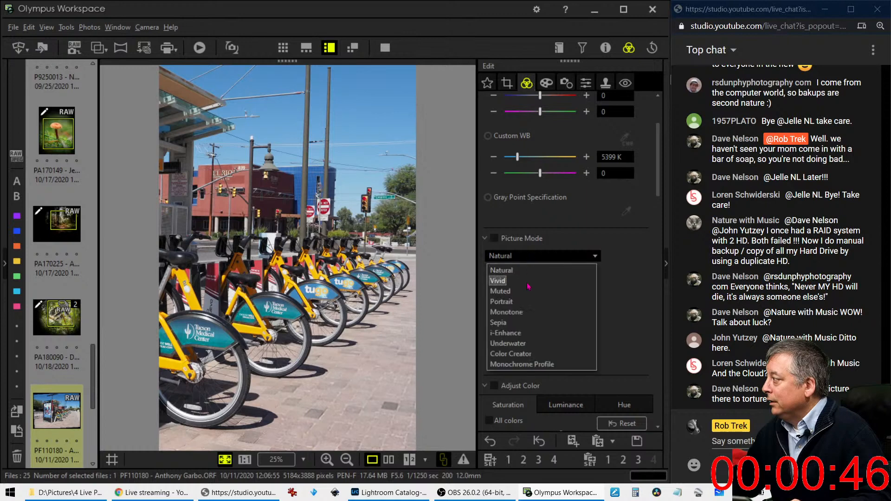
click(526, 315)
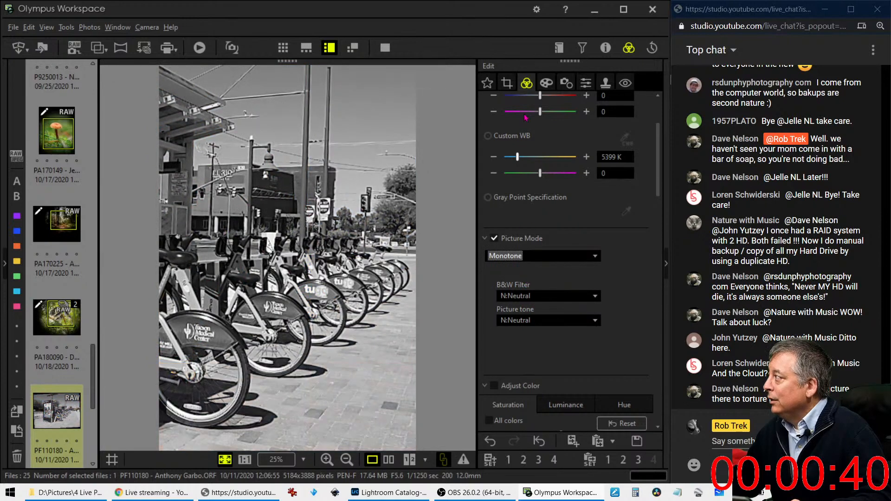
click(540, 258)
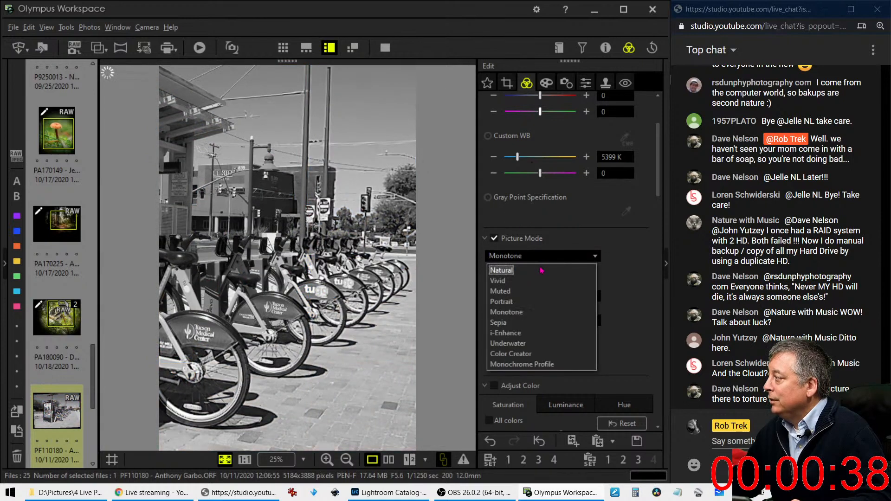
click(541, 270)
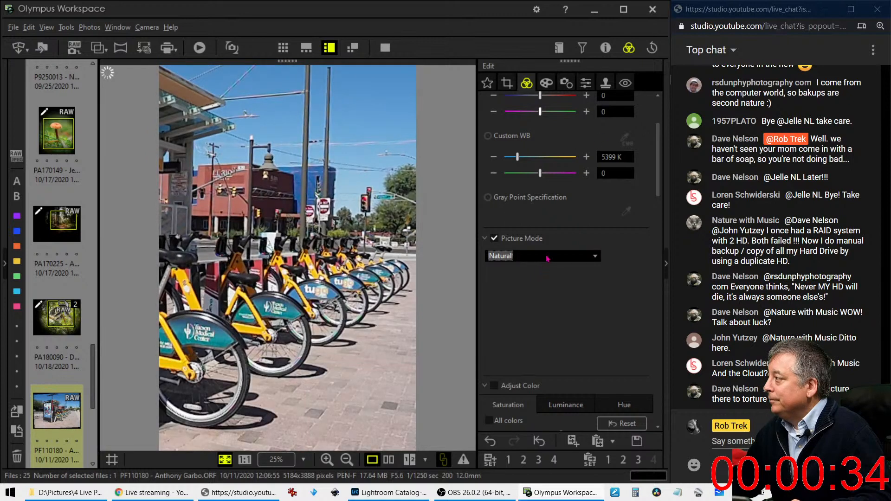
Step: Apply the Bleach Bypass II art filter and set the vignetting adjustment to -11 to darken the photo's edges
click(546, 82)
click(553, 119)
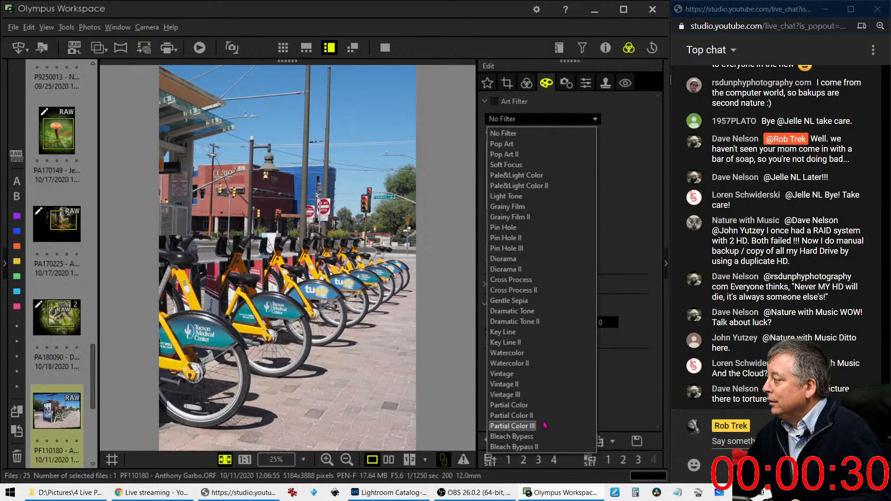
click(538, 447)
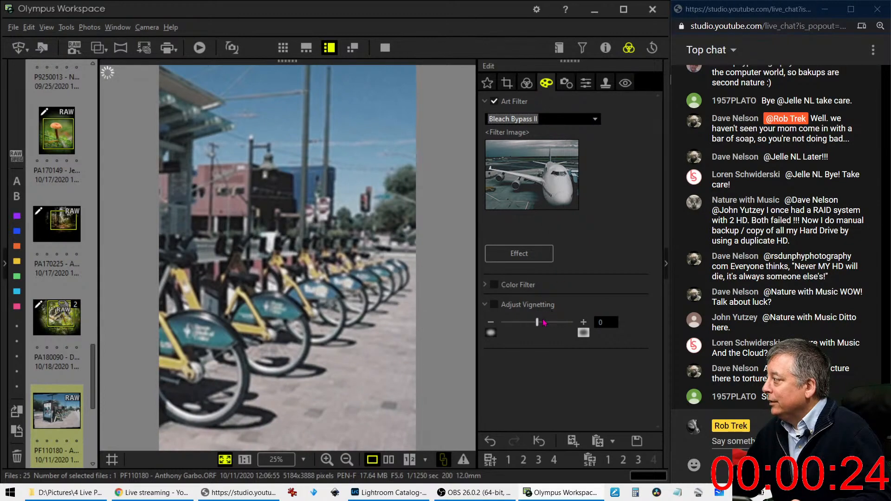
drag(538, 322, 535, 324)
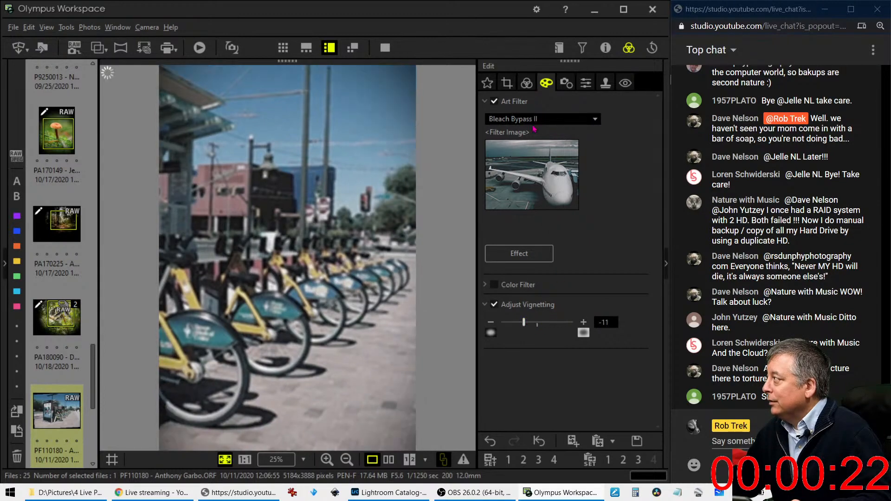
Step: Darken the bike photo's shadows on the RGB tone curve, adding an anchor point to hold the lower midtones near the original line
click(528, 84)
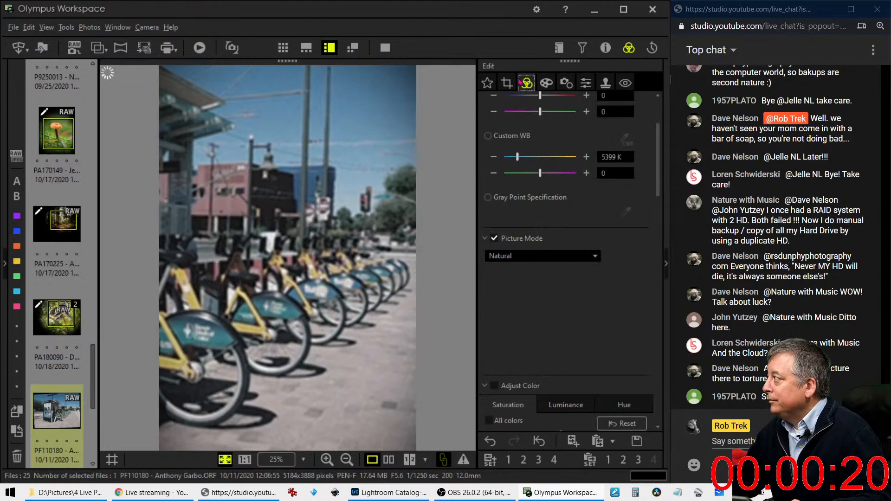
click(510, 83)
click(526, 85)
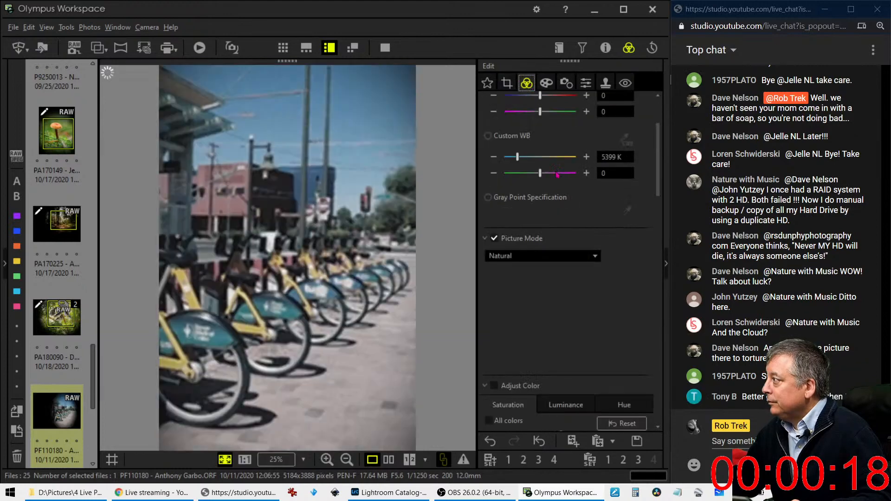
scroll(601, 317, down, 5)
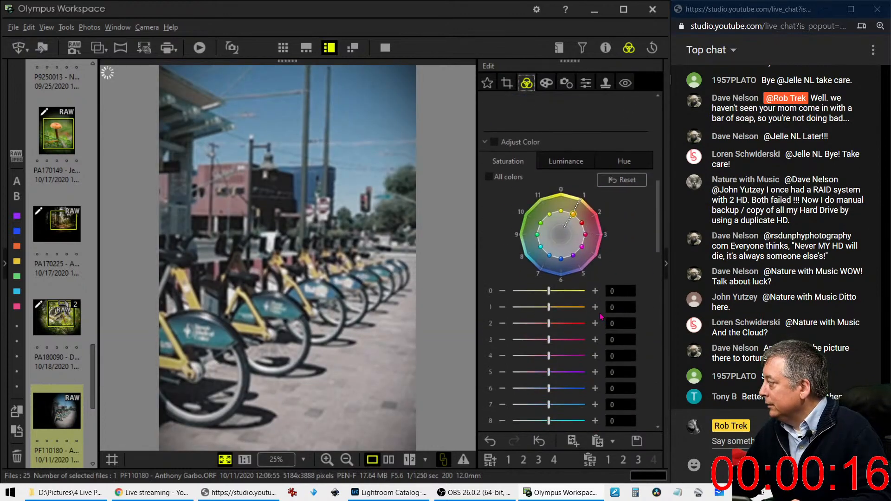
click(485, 142)
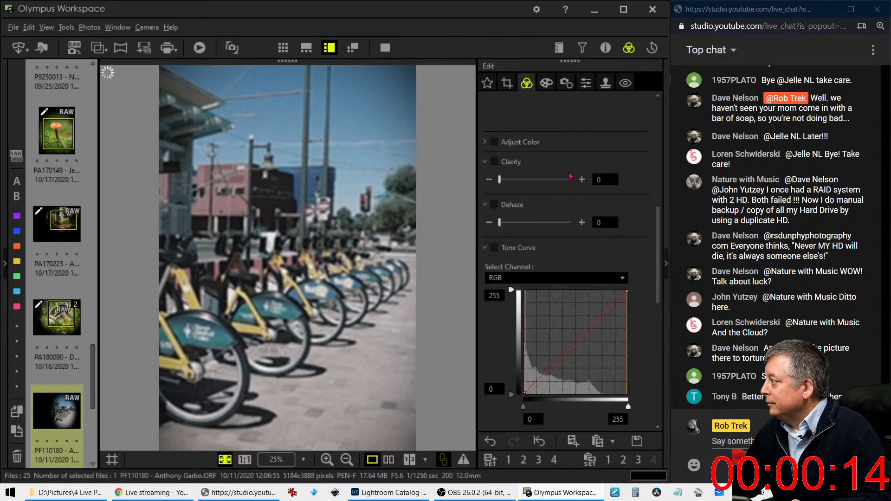
drag(658, 227, 648, 346)
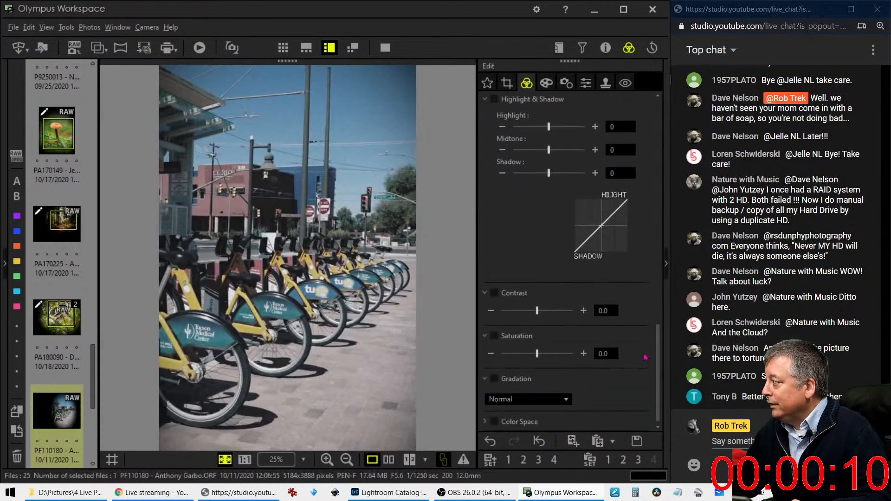
scroll(645, 357, up, 6)
scroll(583, 340, down, 1)
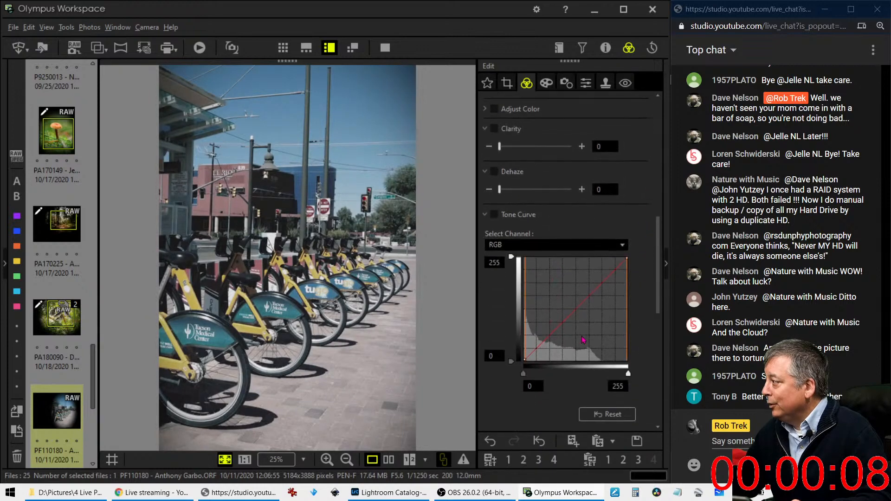
drag(542, 347, 563, 324)
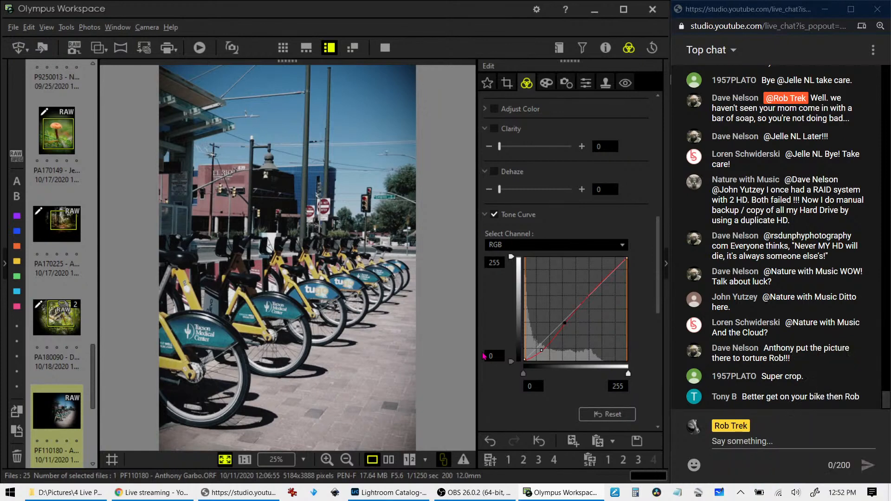
Step: Compare the edited bike photo side by side with its original in full screen, and return to the editing view
click(388, 460)
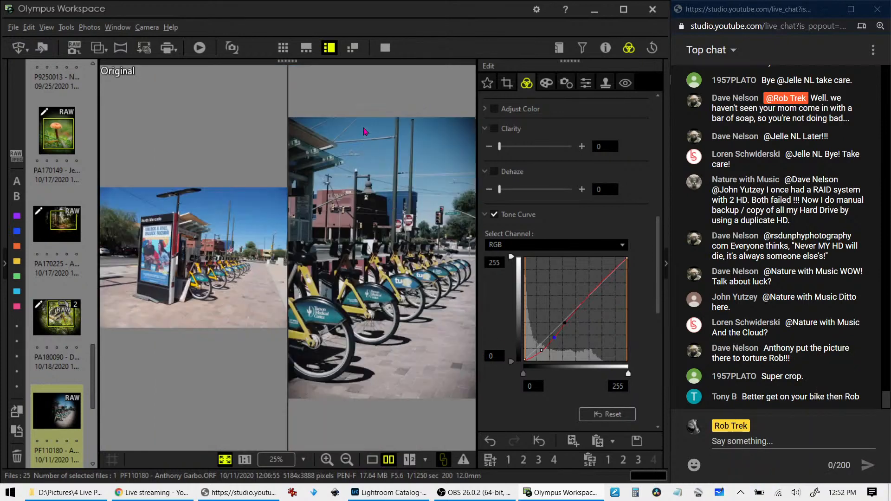
click(385, 47)
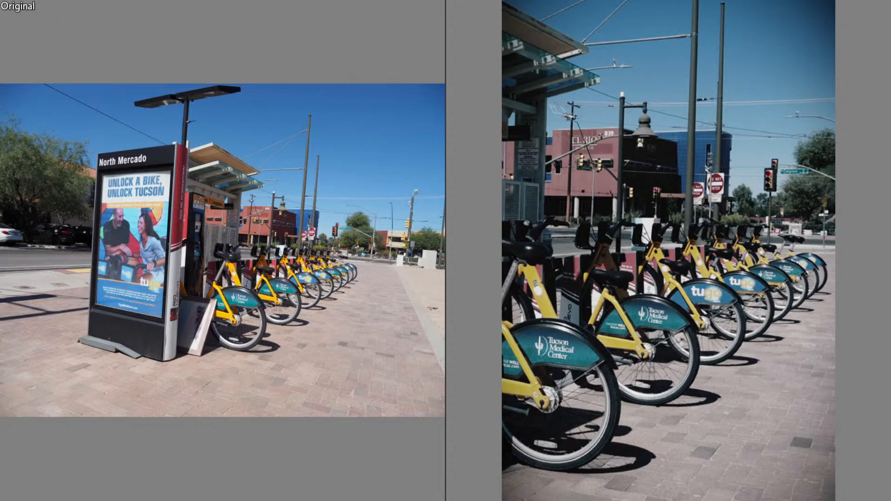
key(Escape)
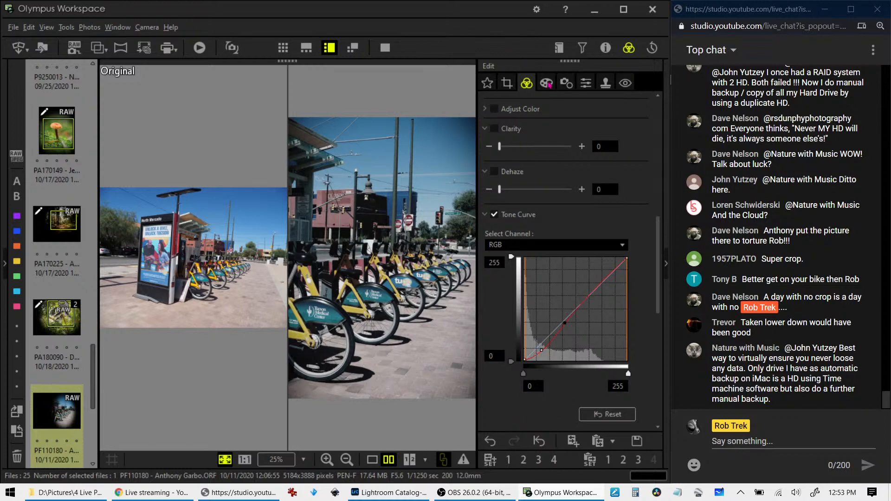
Step: Change the bike photo's art filter to Vintage III and show the edited image alone
click(547, 83)
click(544, 119)
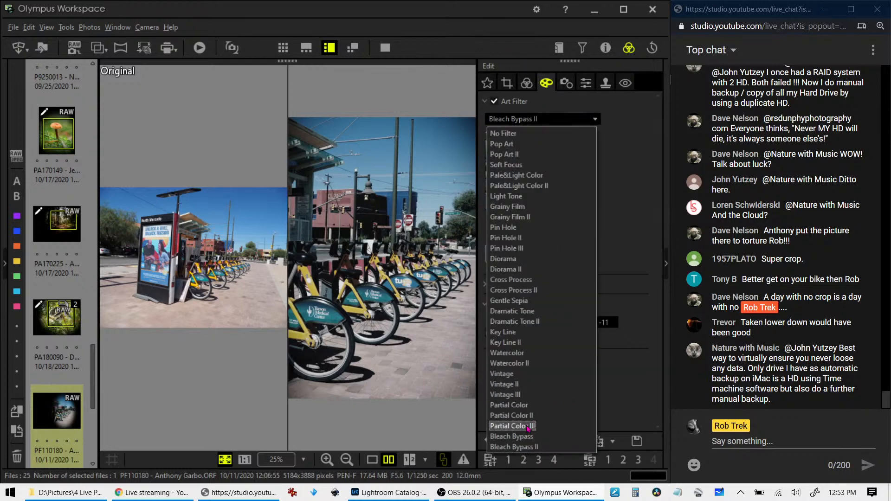
click(521, 396)
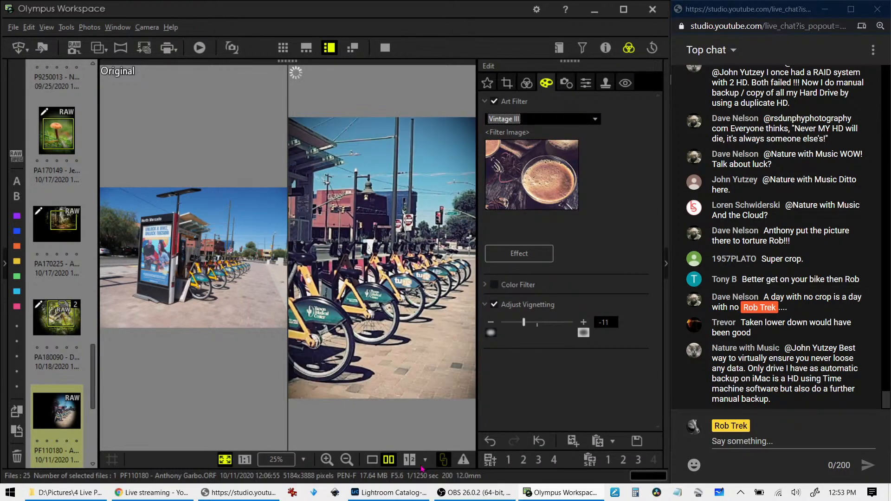
click(373, 463)
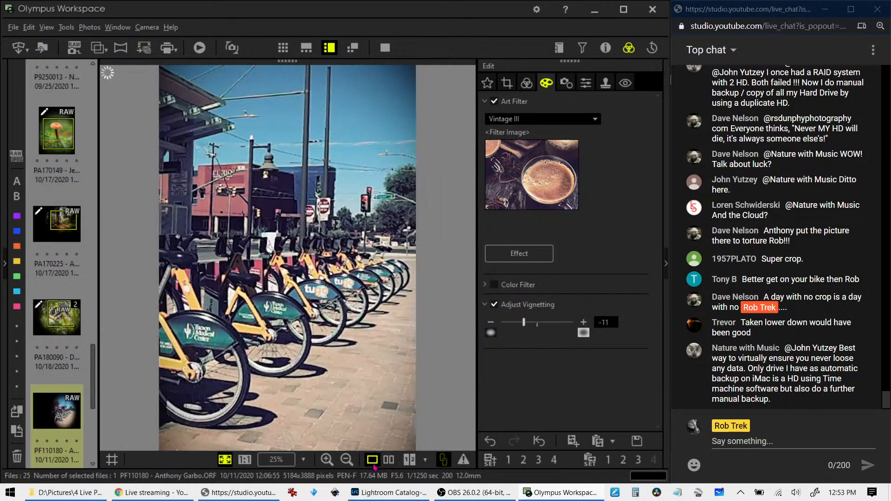
Step: Open the Rotterdam waterfront photo and inspect its restaurant banners and parked bicycles at 1:1 magnification
scroll(82, 400, down, 3)
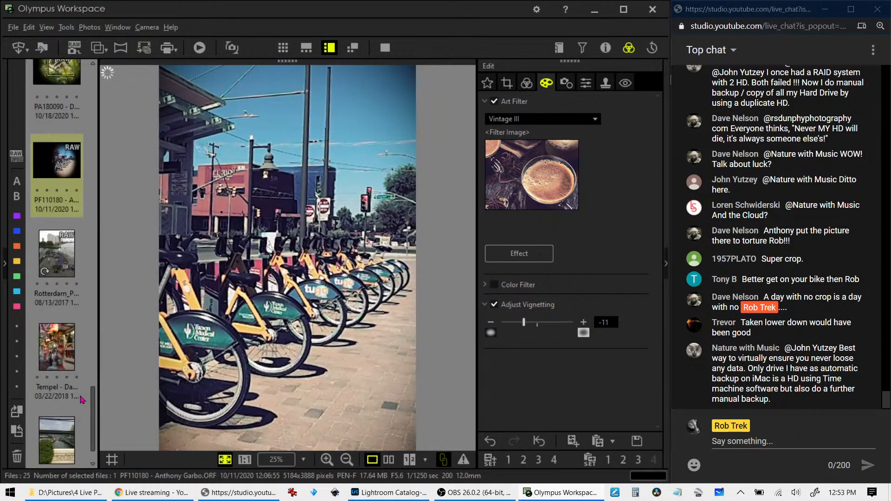
click(73, 263)
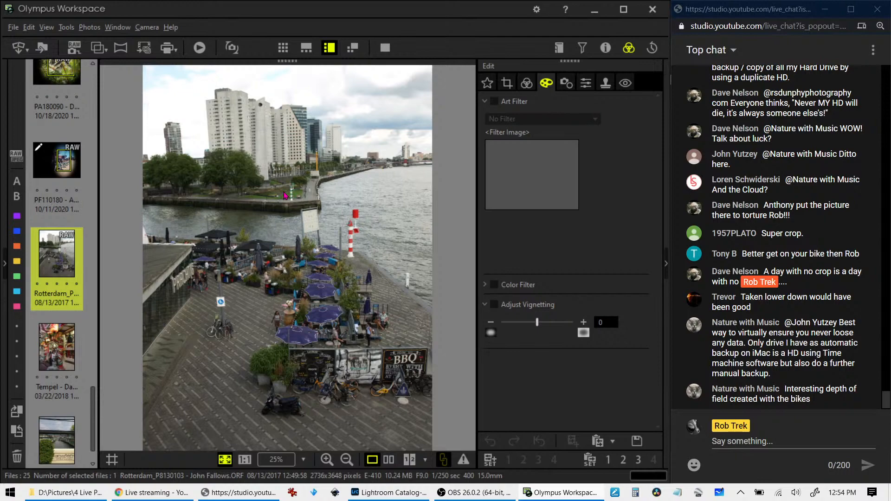
click(358, 364)
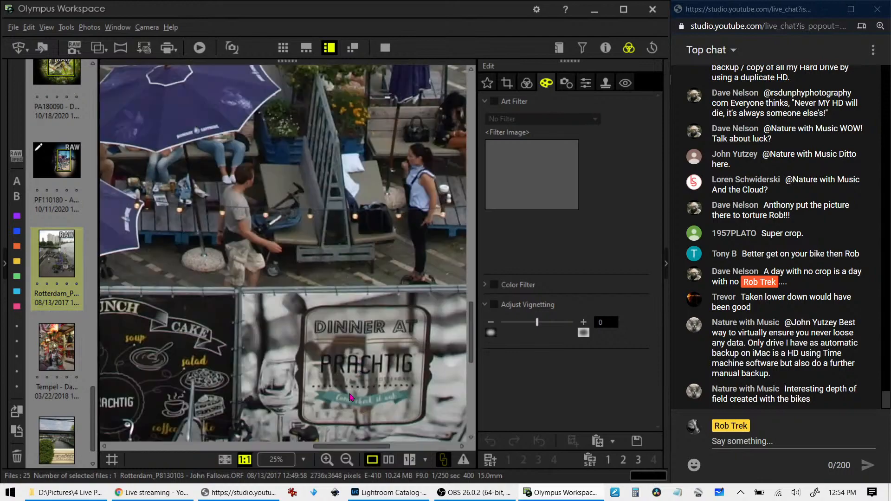
drag(349, 397, 319, 168)
drag(274, 264, 128, 239)
drag(325, 237, 249, 262)
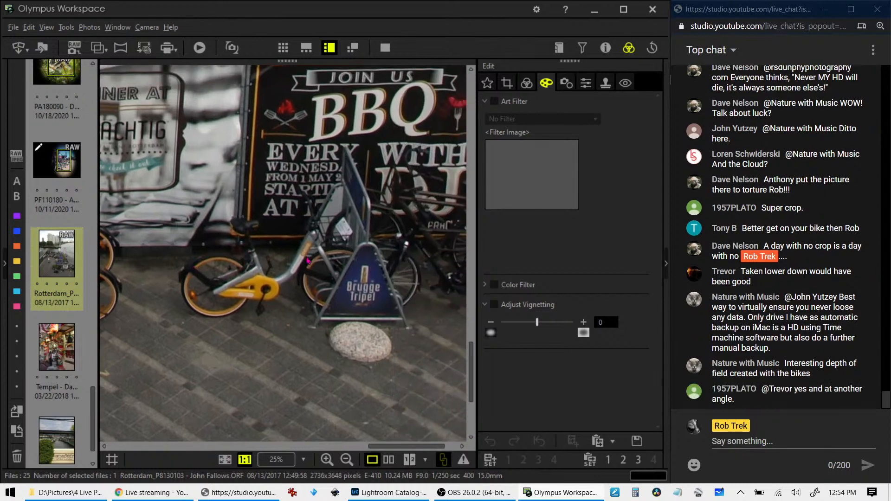
drag(307, 260, 190, 270)
drag(305, 252, 306, 266)
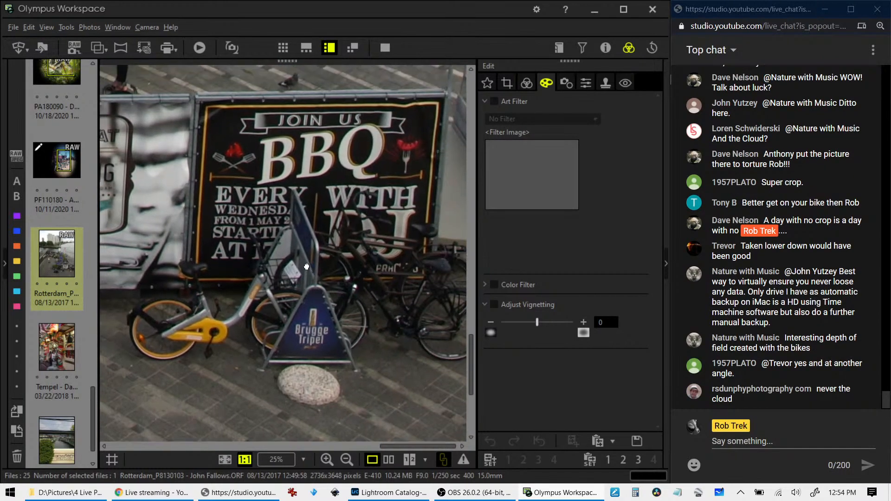
double_click(264, 252)
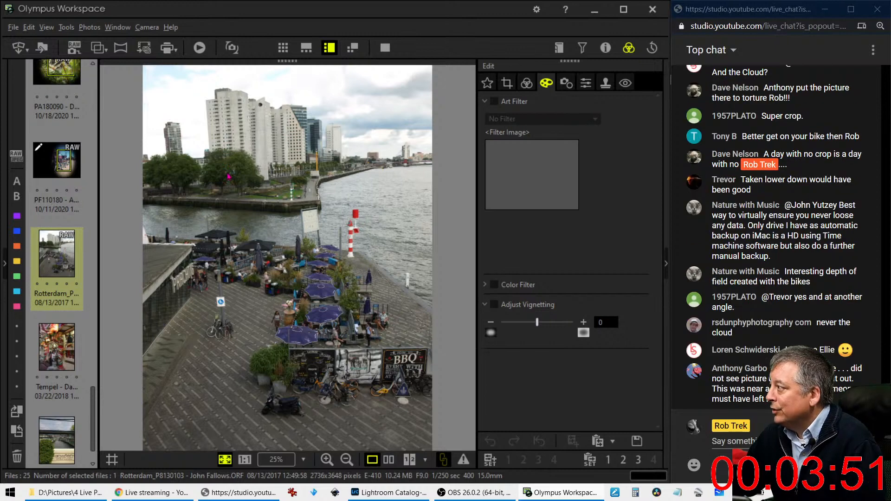
Step: Examine the lit sign, the terrace with umbrellas and the parked bicycles at 1:1 for possible crop subjects
click(182, 281)
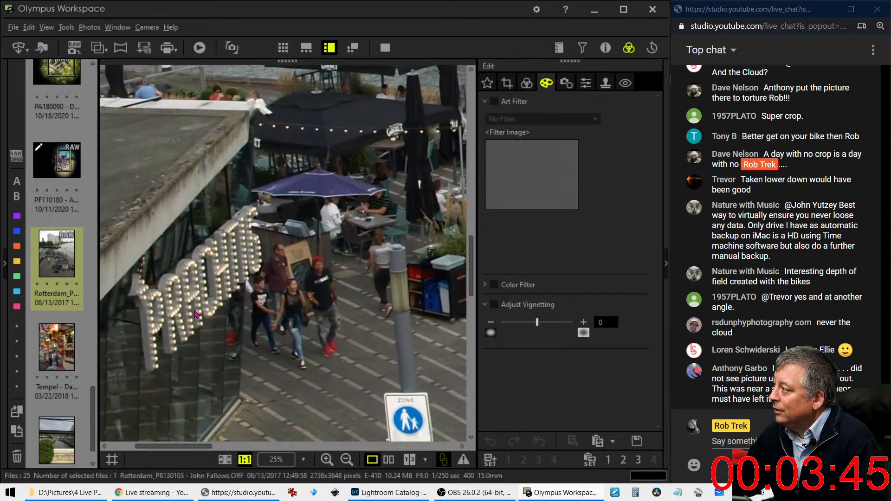
click(218, 306)
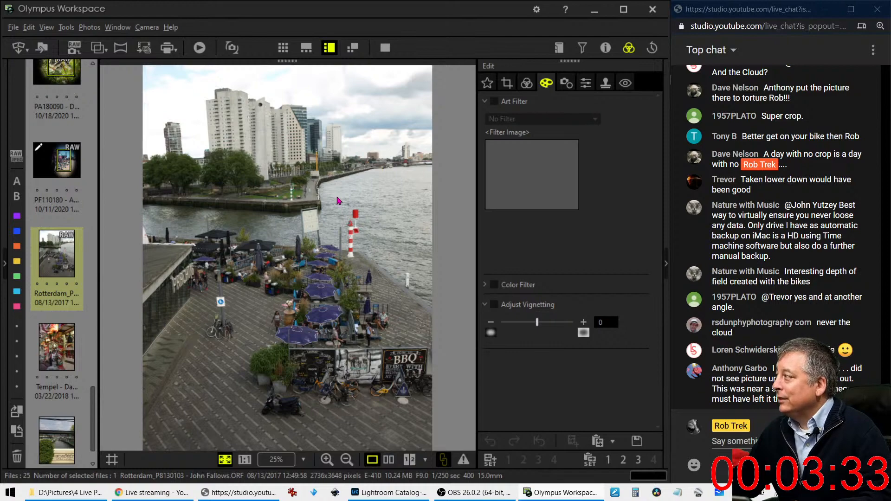
click(344, 327)
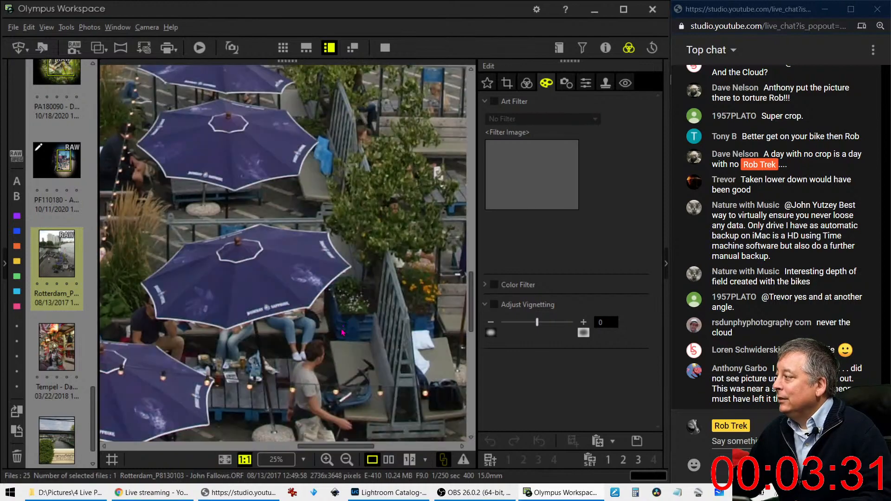
drag(271, 350, 368, 258)
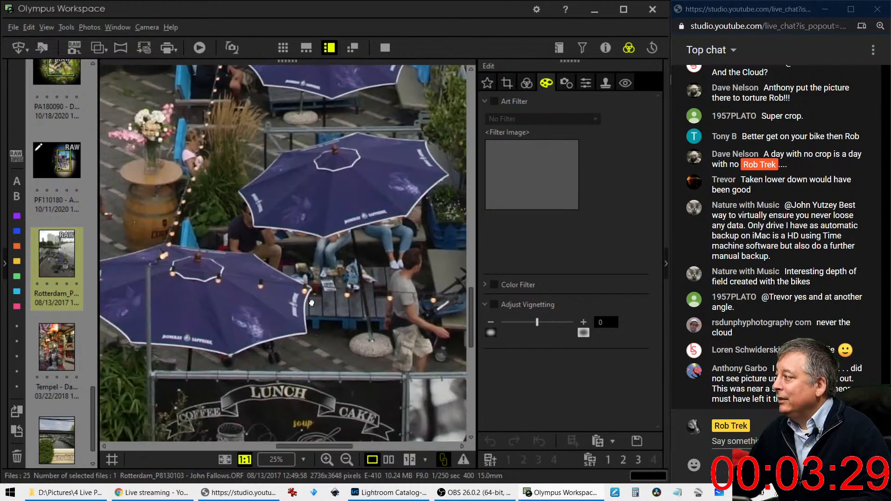
click(311, 305)
click(285, 332)
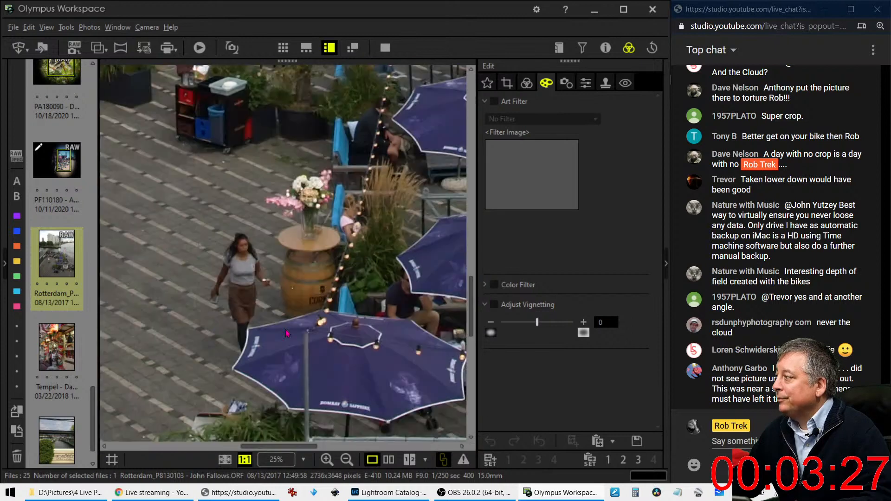
drag(346, 245, 372, 406)
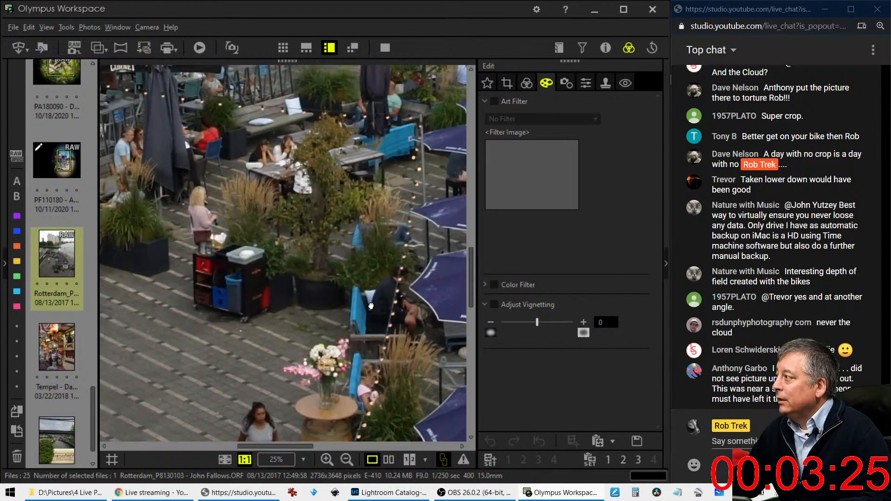
click(372, 304)
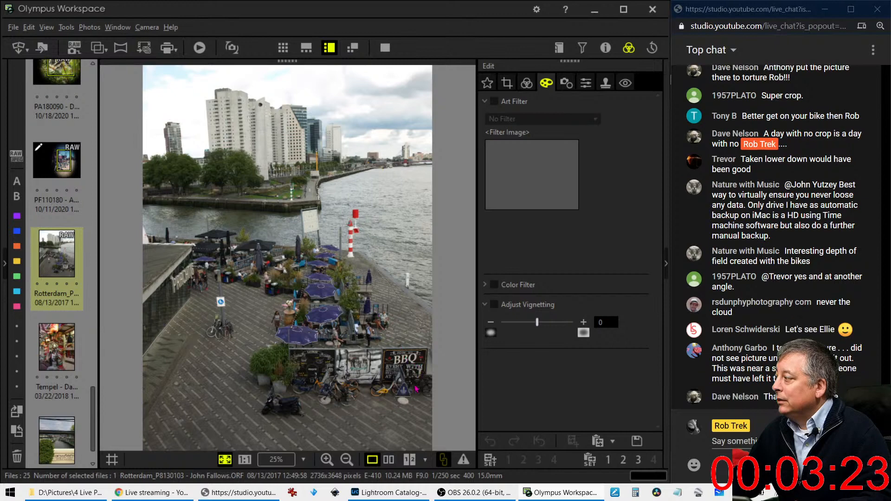
click(380, 393)
drag(380, 393, 352, 259)
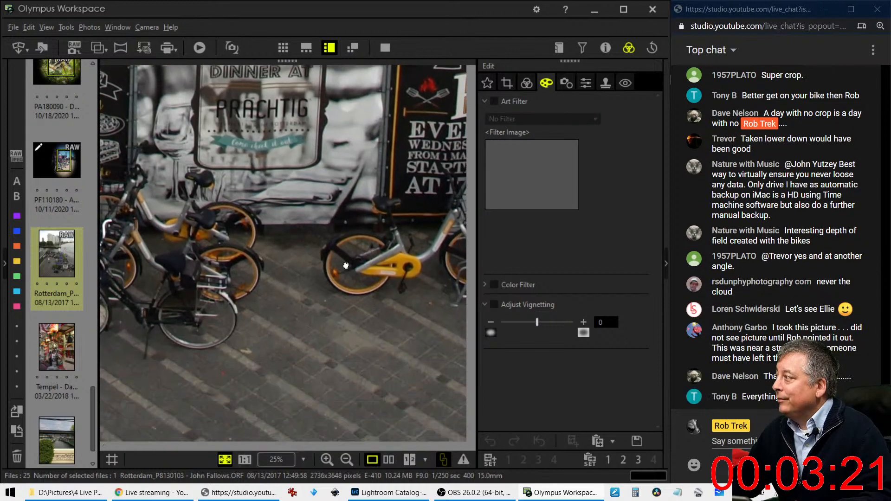
click(352, 259)
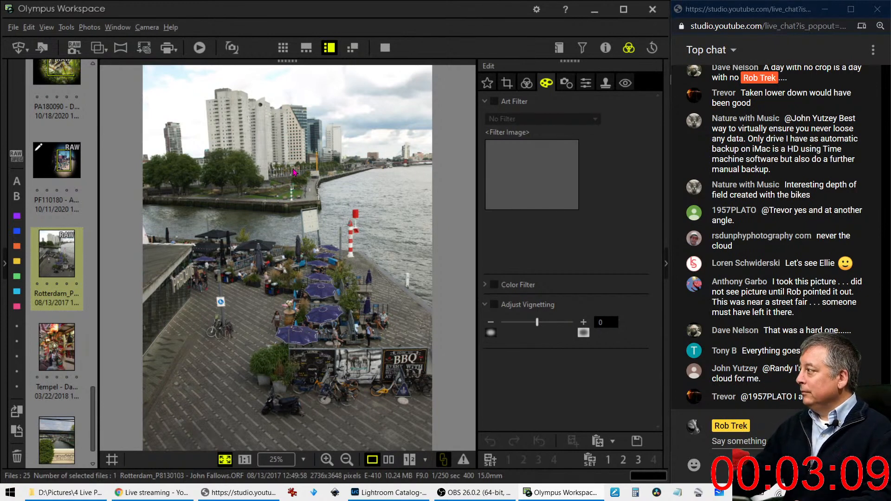
Step: Crop the Rotterdam photo to a 16:9 landscape of 2351 x 1322 pixels framing the skyline and river, and preview it
click(507, 83)
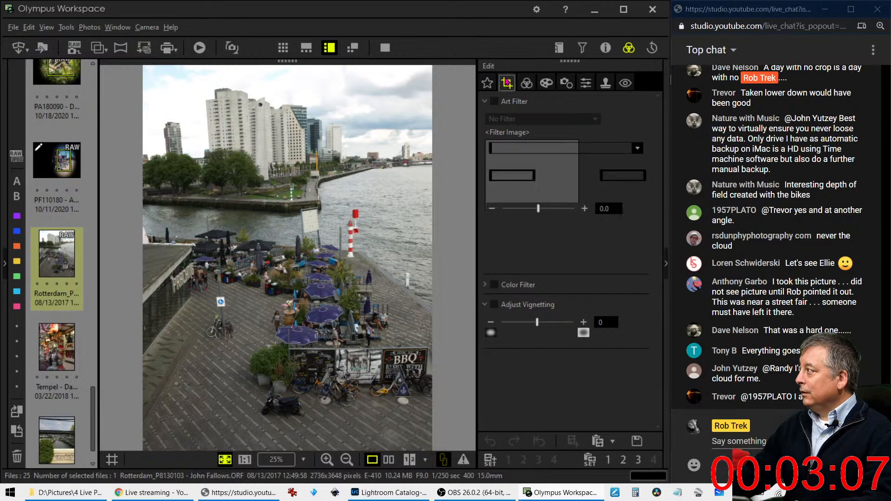
click(525, 146)
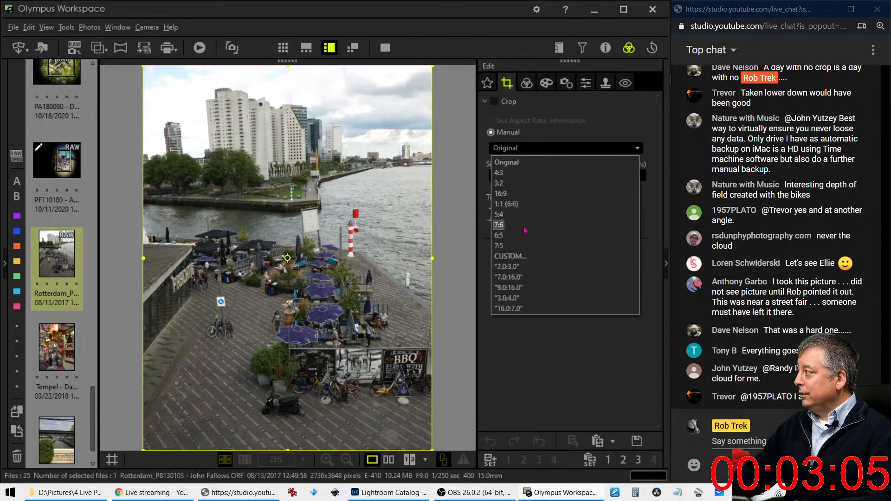
click(501, 193)
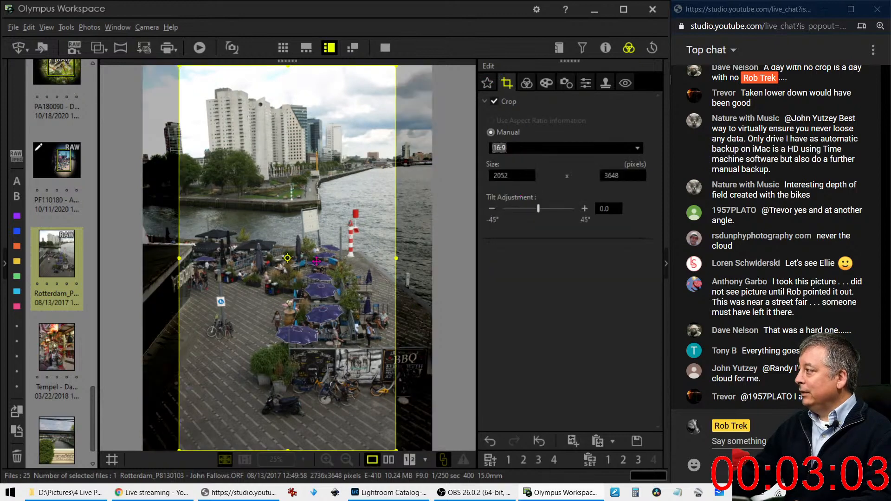
click(287, 258)
drag(294, 258, 287, 162)
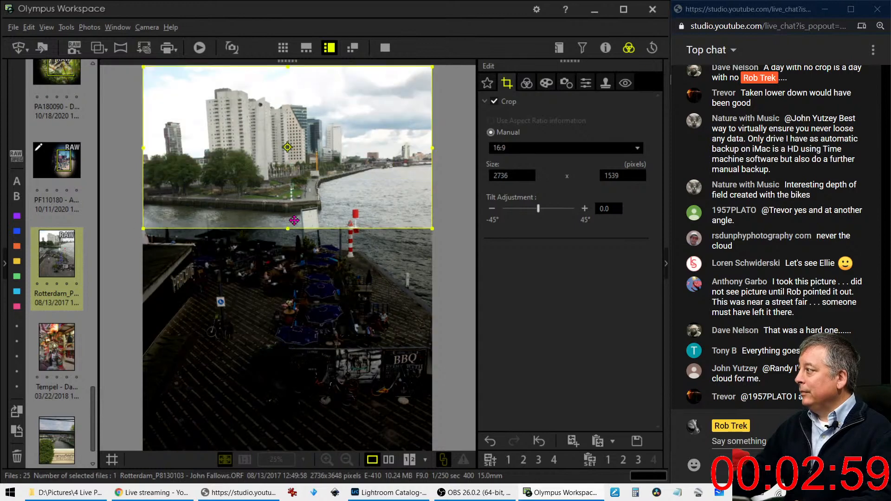
drag(291, 229, 291, 205)
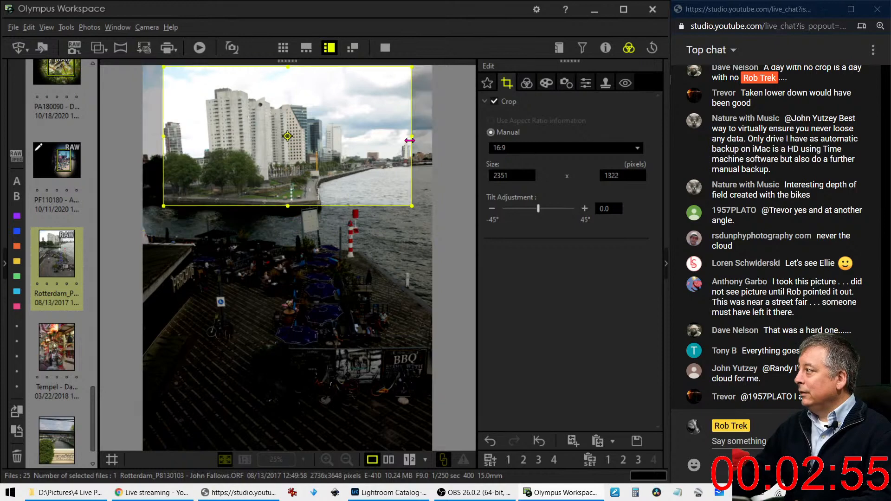
drag(370, 144, 390, 145)
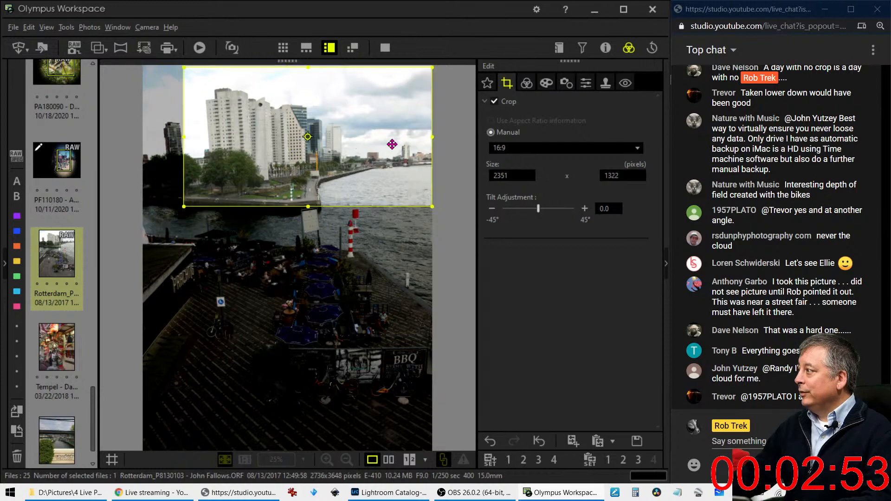
click(527, 86)
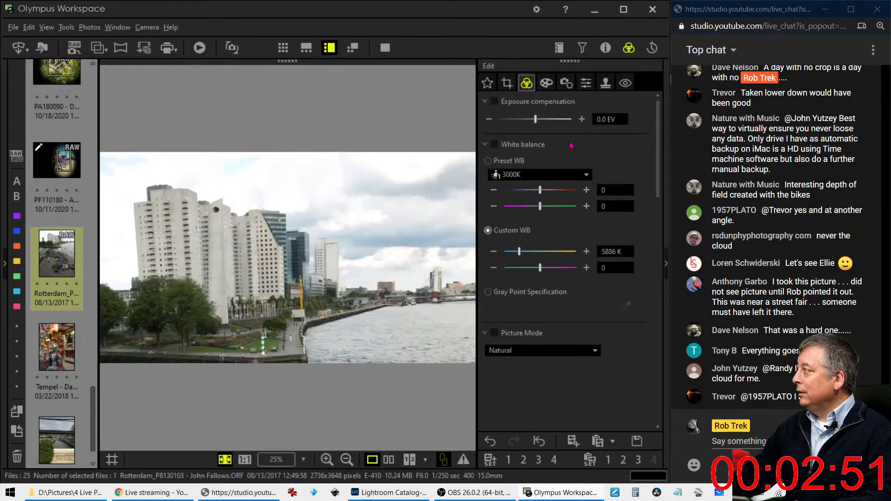
Step: Enable keystone compensation on the cropped Rotterdam skyline and set its horizontal value to -51
click(584, 85)
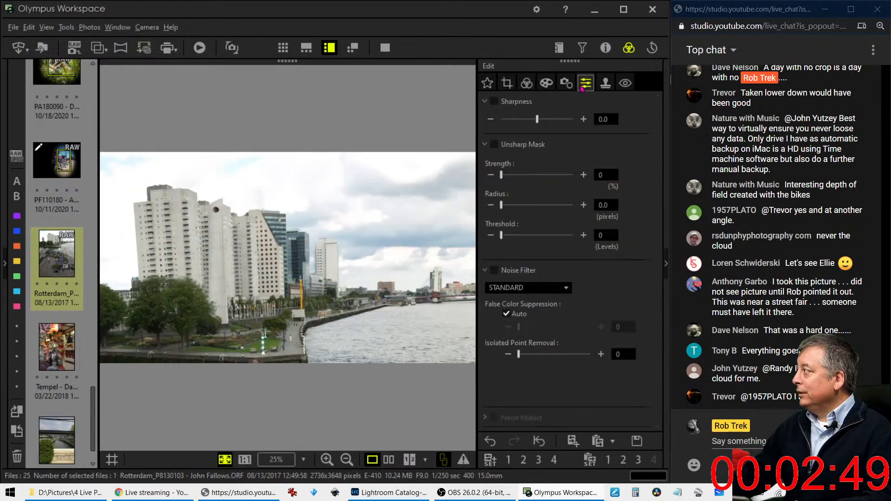
click(567, 84)
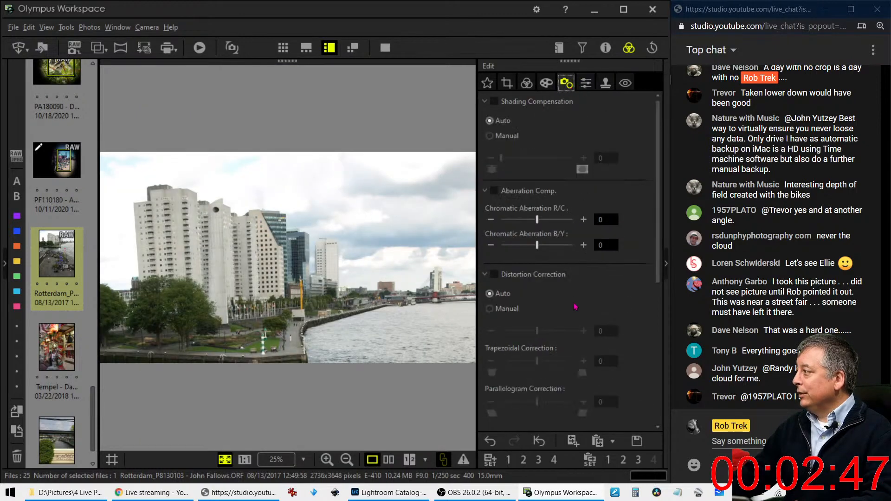
scroll(566, 295, down, 10)
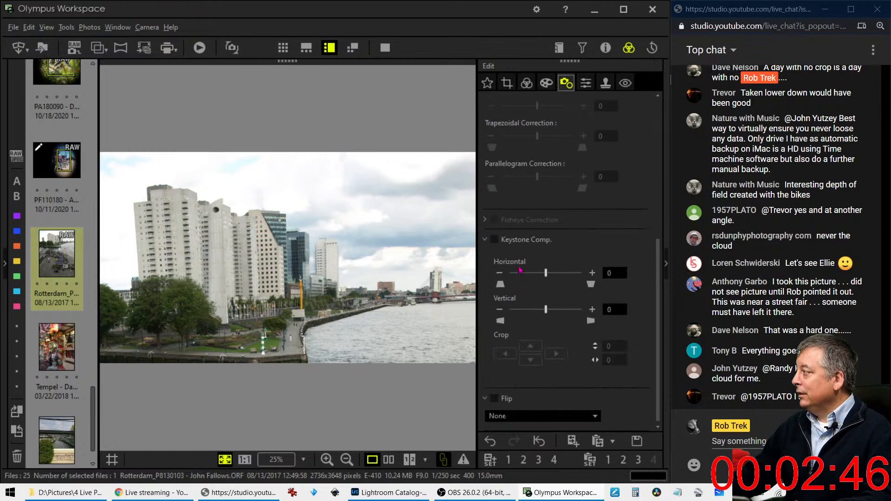
click(494, 239)
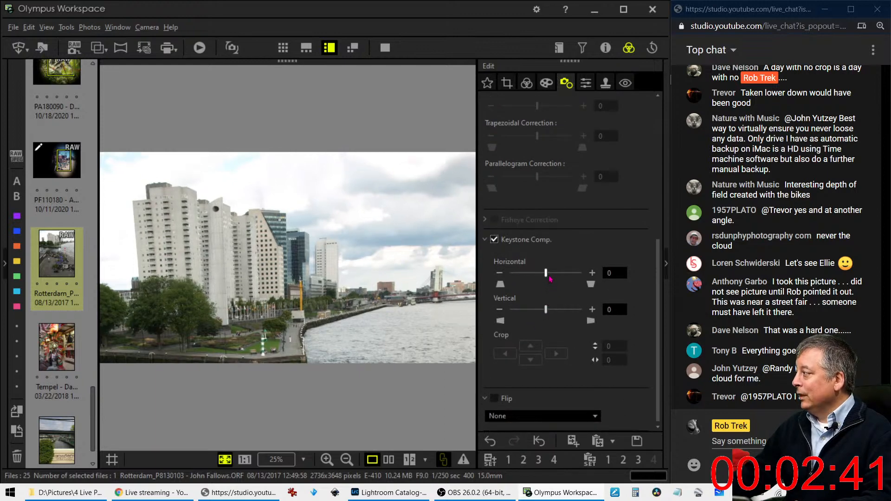
drag(546, 273, 529, 277)
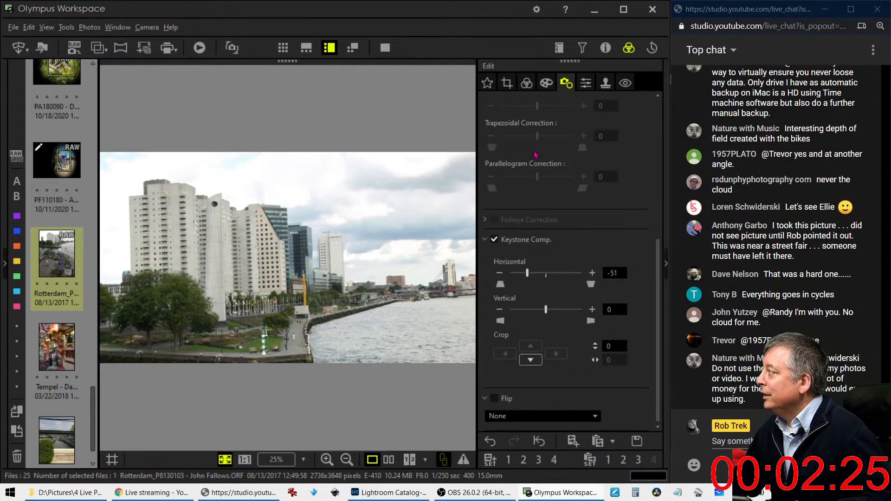
Step: Tilt the Rotterdam crop to 0.3 to level the skyline and preview the cropped image
click(507, 84)
click(585, 209)
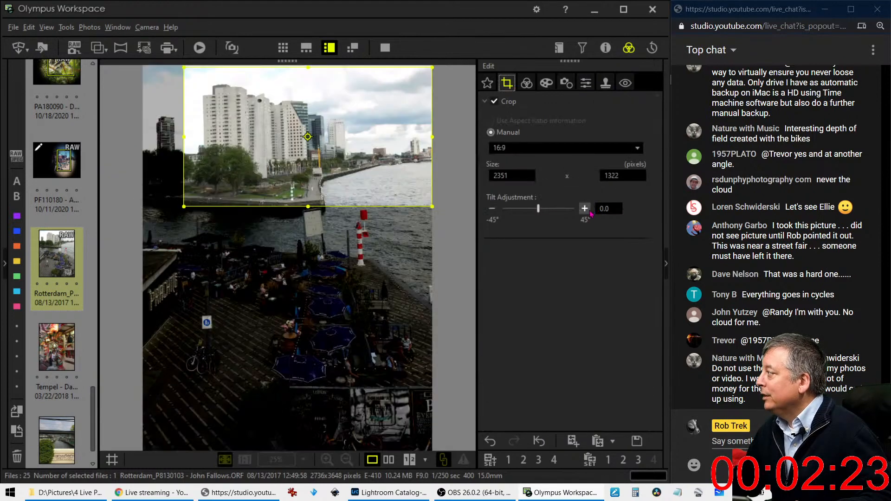
click(585, 209)
click(585, 209)
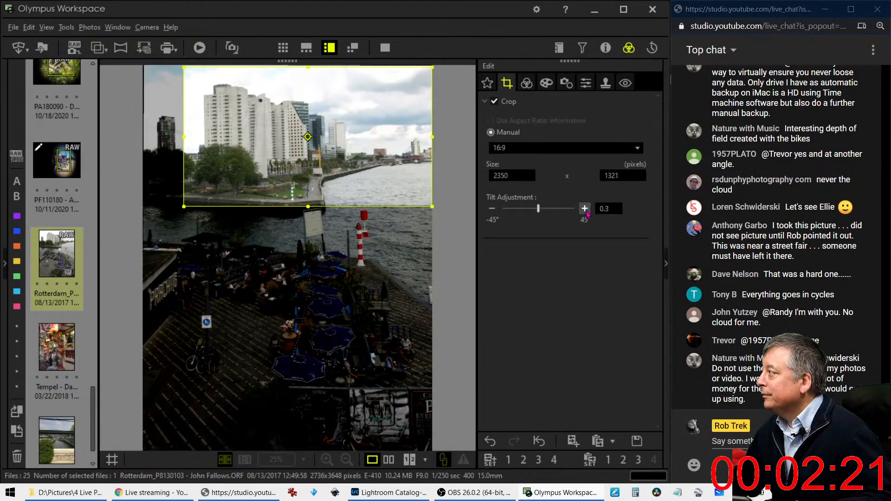
click(526, 83)
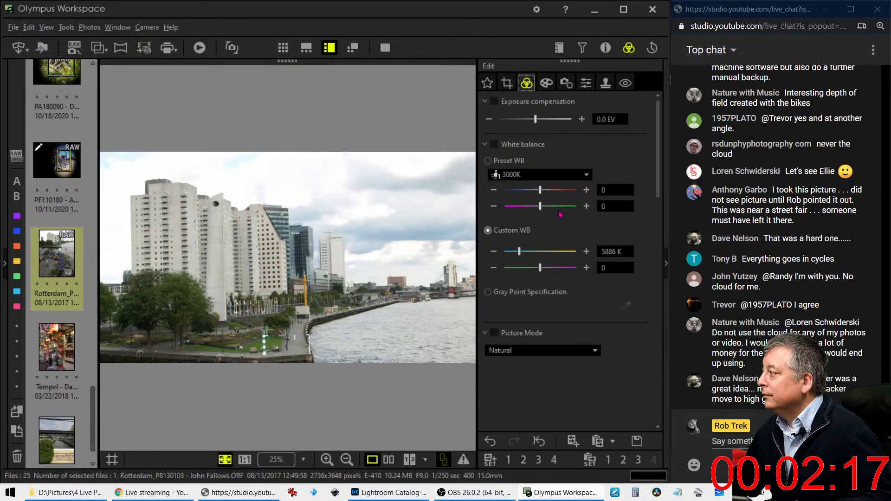
Step: Try to apply an art filter to the Rotterdam photo and check its camera and lens details
click(548, 86)
click(507, 105)
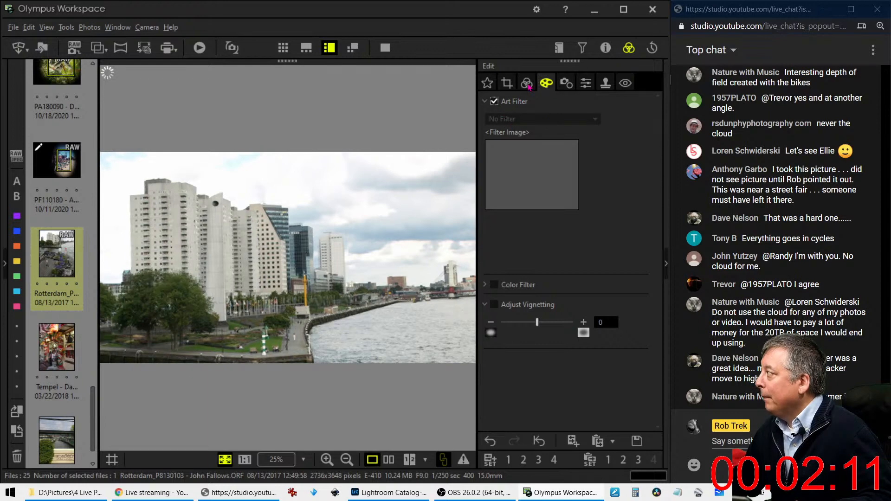
click(602, 51)
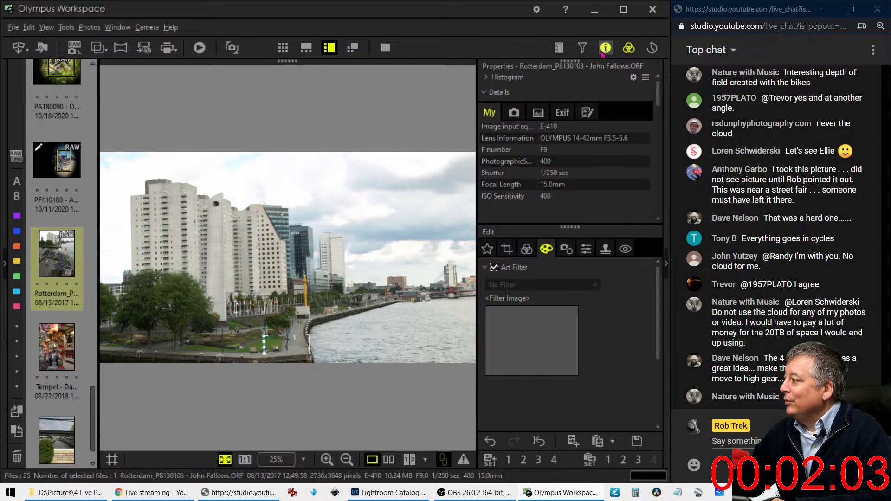
click(603, 51)
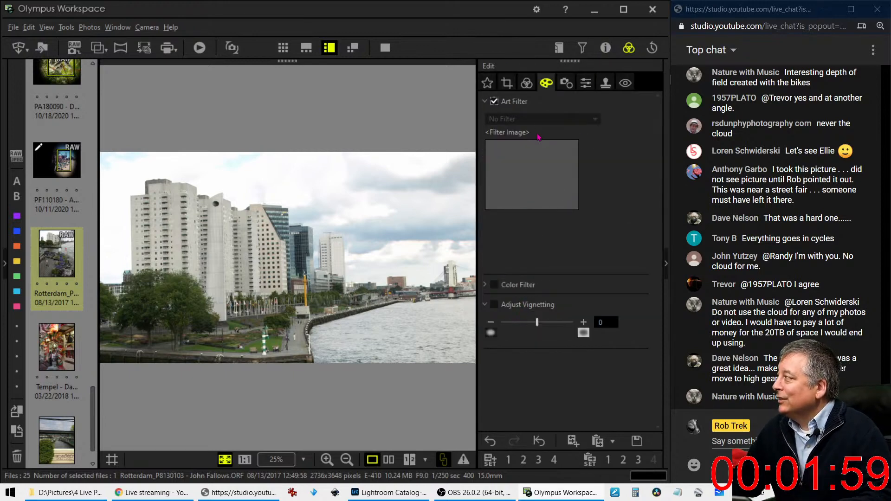
Step: Set Dehaze to 12 and Clarity to 16 on the Rotterdam skyline photo
click(527, 86)
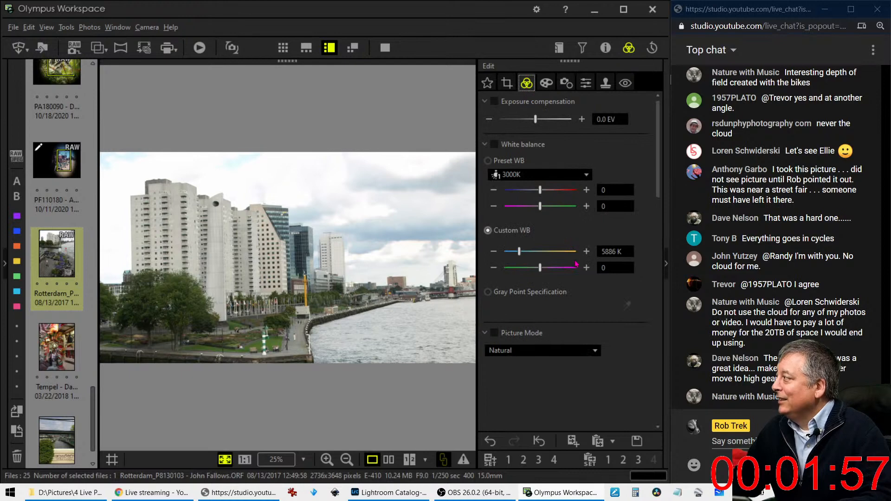
scroll(571, 246, down, 8)
scroll(575, 272, down, 2)
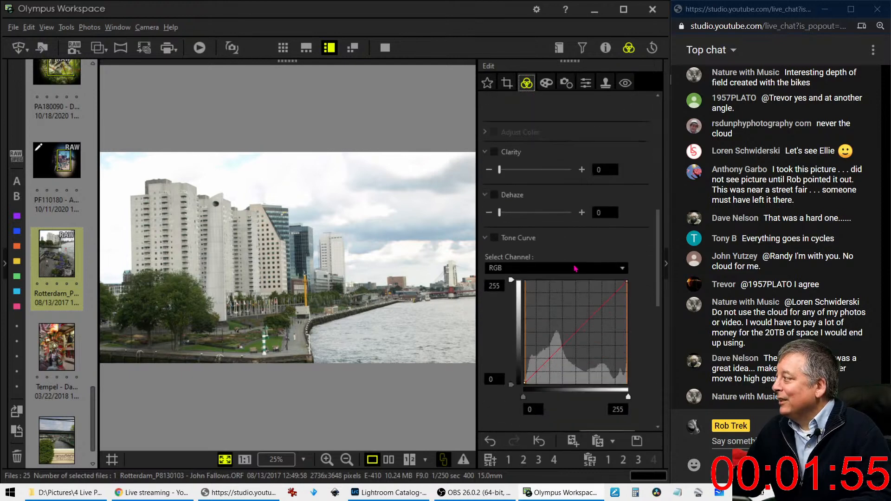
drag(503, 218, 511, 218)
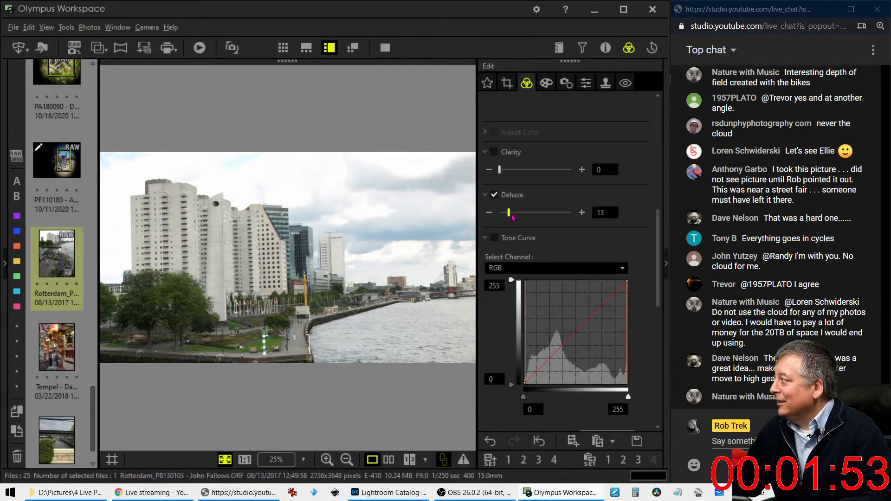
drag(504, 175, 516, 175)
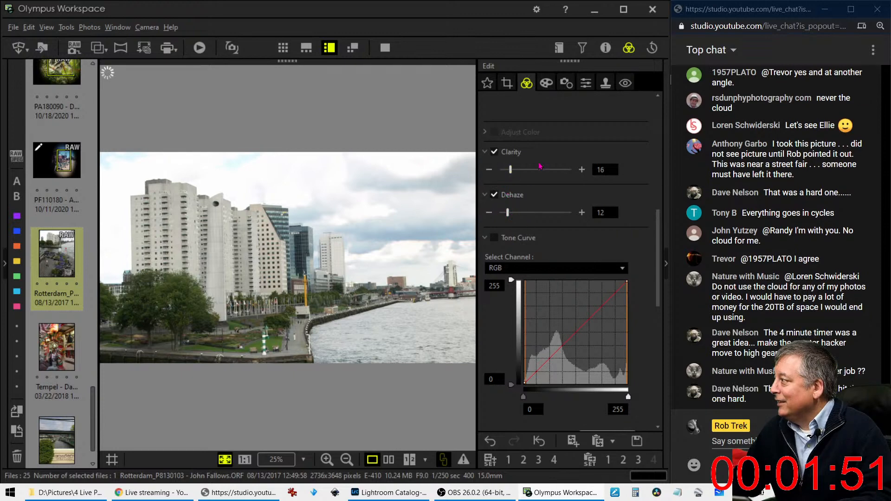
Step: Warm the skyline photo by raising its custom white balance temperature to 6902 K
scroll(562, 181, up, 8)
scroll(562, 181, up, 1)
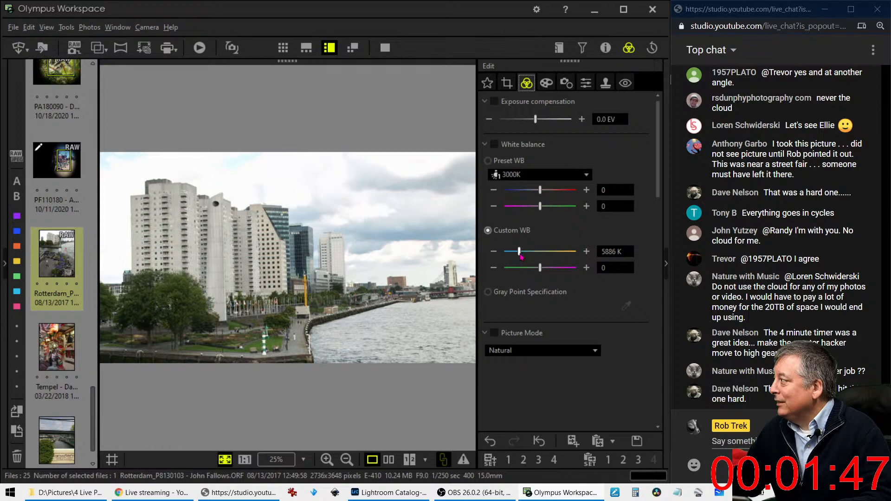
drag(519, 251, 526, 255)
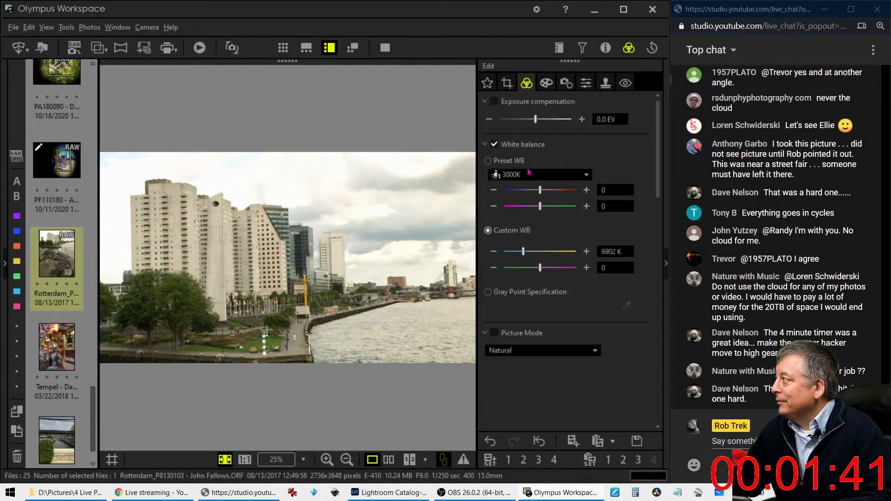
Step: Increase the crop's tilt adjustment to 0.9 to straighten the skyline further
click(508, 82)
click(585, 211)
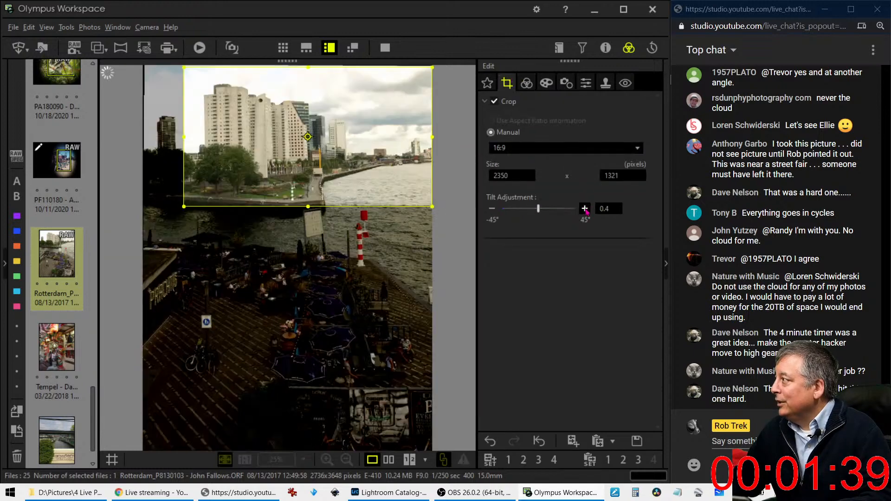
click(586, 211)
click(586, 211)
click(585, 209)
click(585, 210)
click(586, 210)
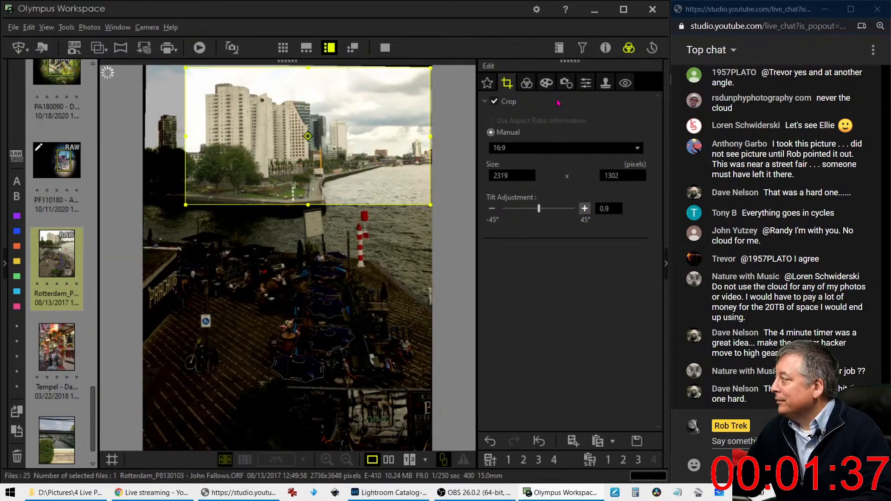
Step: Deepen the shadows with the RGB tone curve, using a lowered shadow point and an anchor point in the lower midtones
click(526, 83)
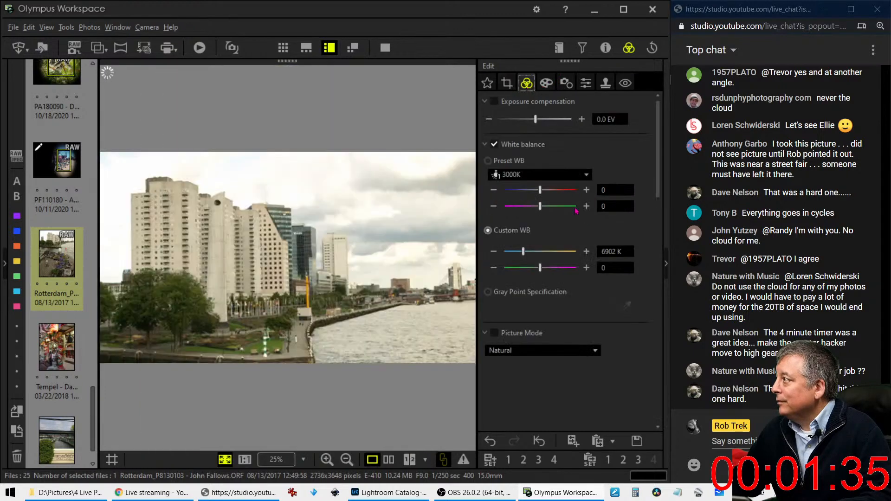
scroll(583, 260, down, 4)
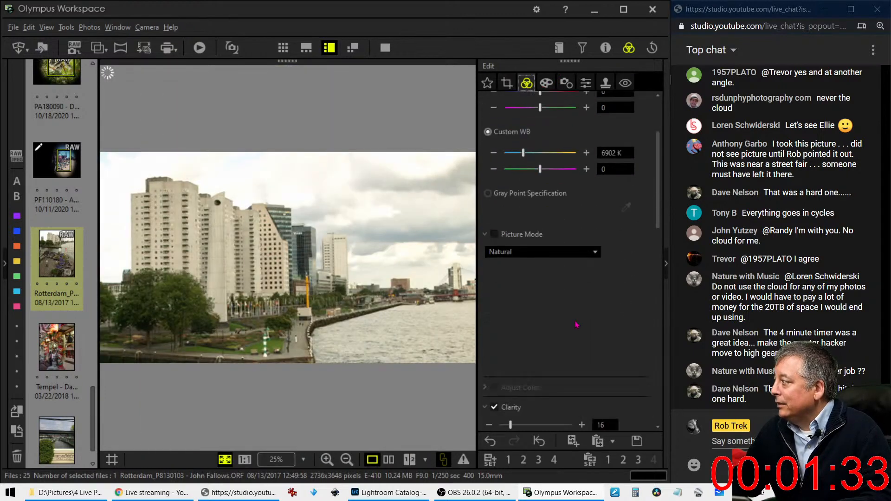
scroll(577, 306, down, 6)
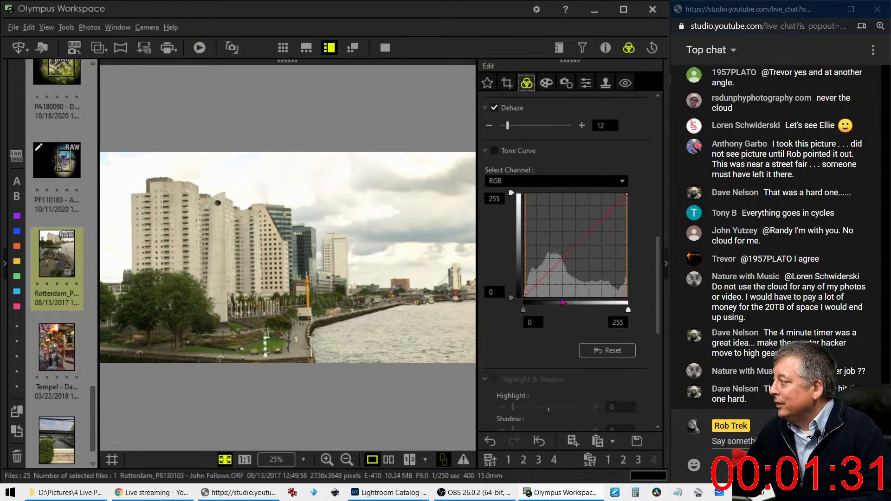
drag(530, 290, 559, 264)
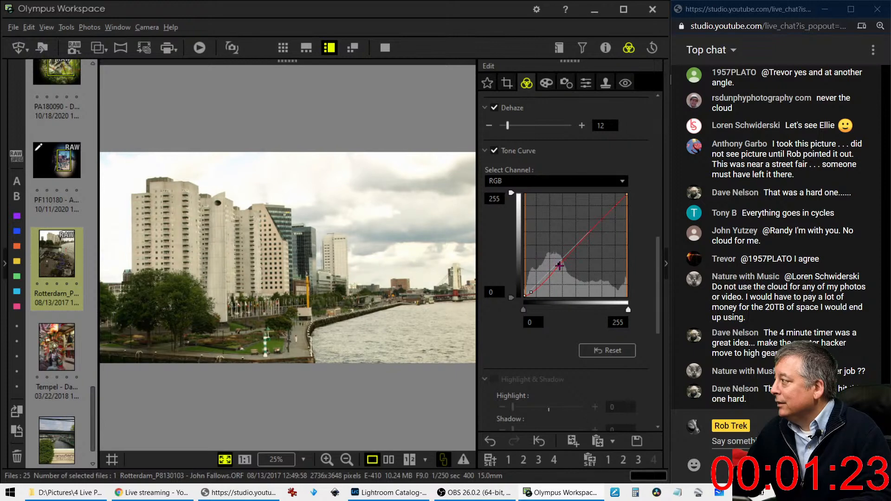
drag(533, 292, 536, 291)
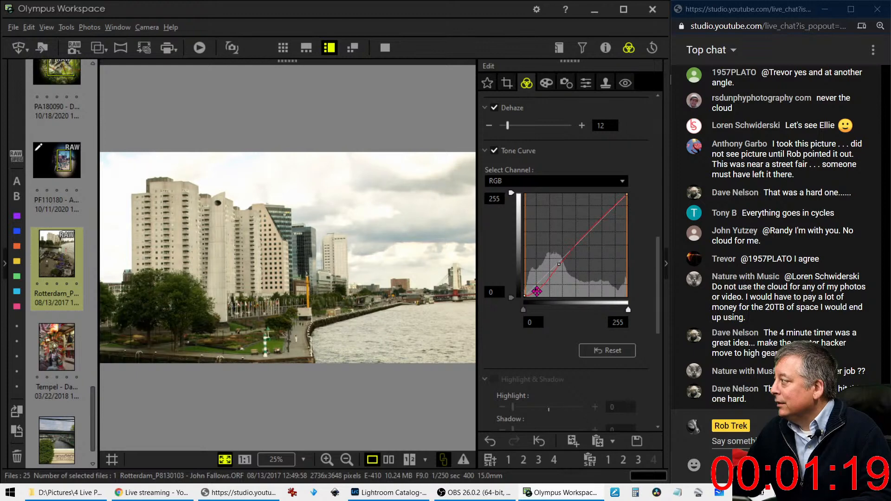
Step: Collapse the Picture Mode settings and set the custom white balance temperature to 6700 K
scroll(565, 223, up, 5)
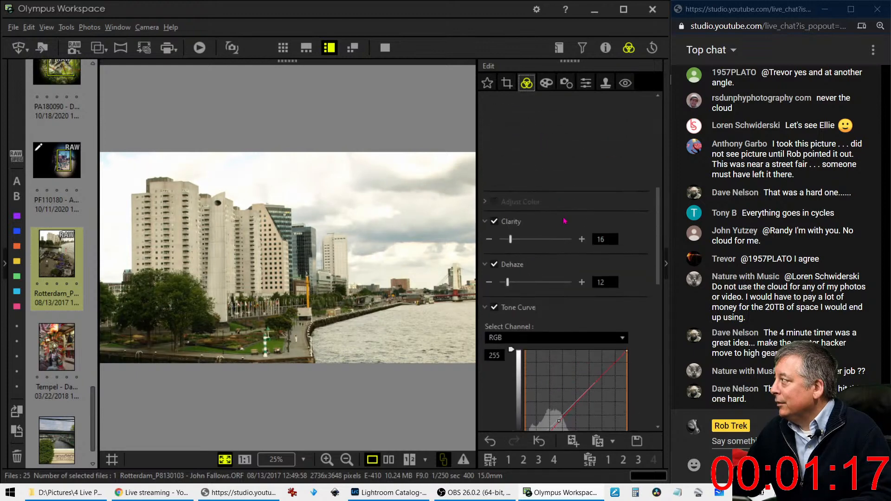
scroll(566, 223, up, 1)
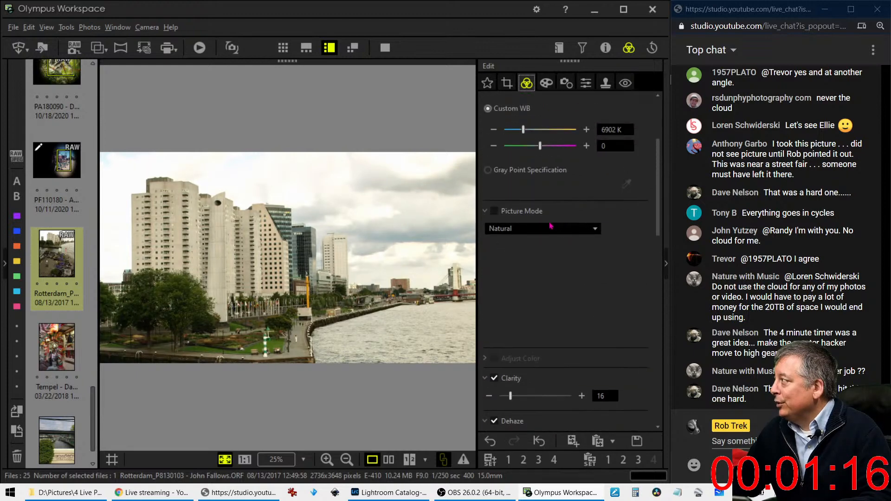
click(486, 211)
scroll(504, 301, down, 2)
scroll(505, 301, up, 3)
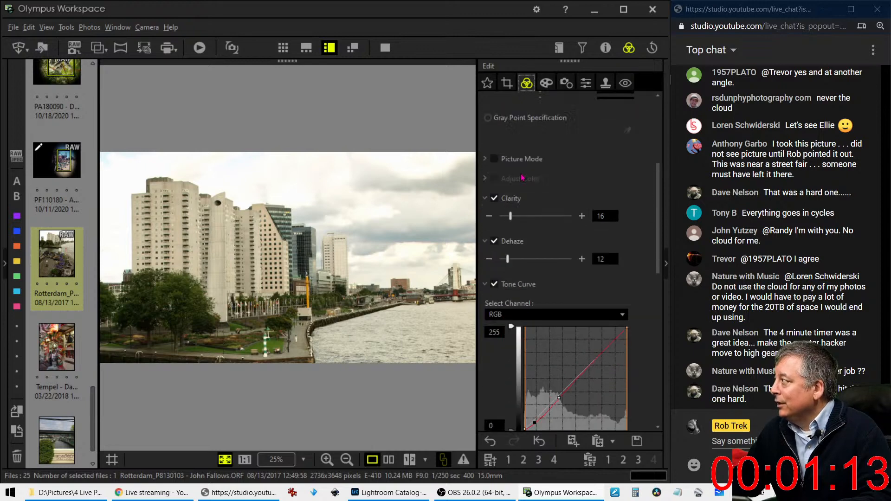
click(493, 216)
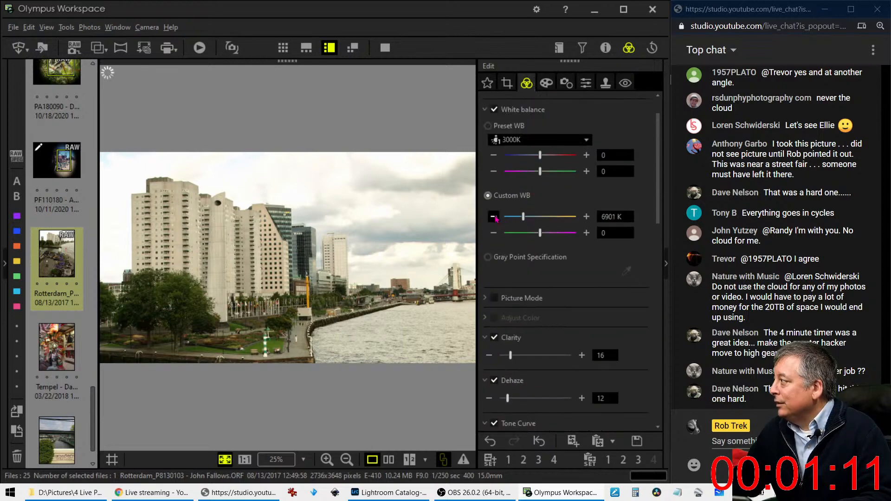
click(495, 218)
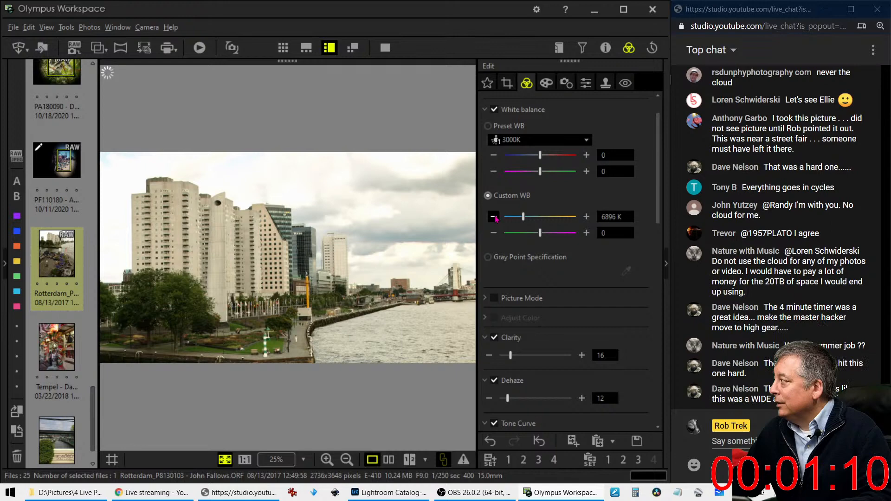
double_click(609, 218)
text(6700K)
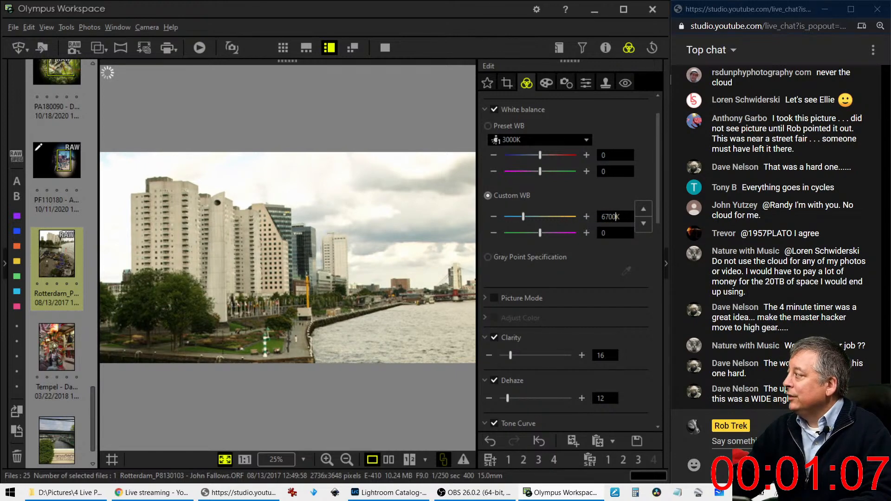
key(Return)
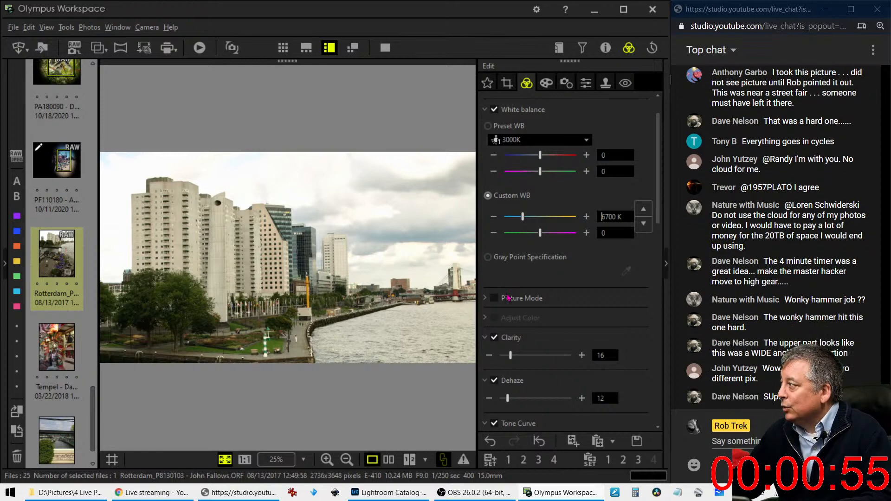
Step: Fine-tune the crop's tilt adjustment to 1.2 and open the sharpness and noise filter settings
click(507, 82)
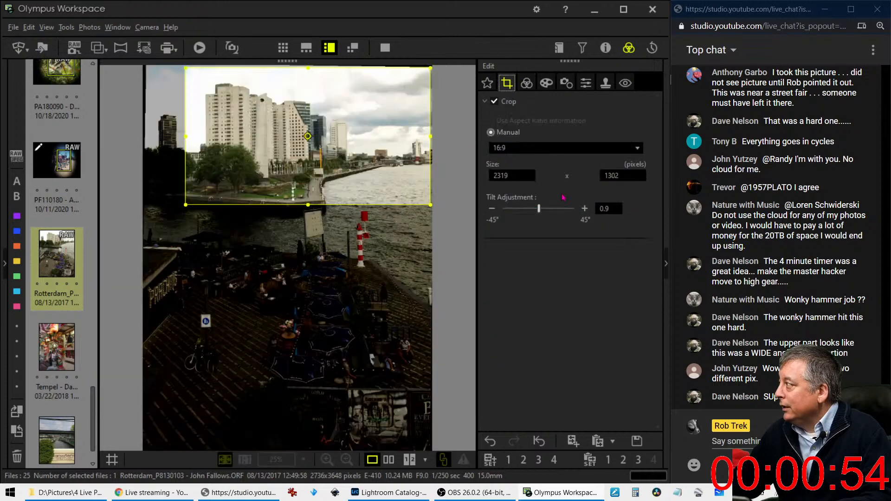
click(584, 209)
click(585, 209)
click(584, 209)
click(584, 210)
click(584, 209)
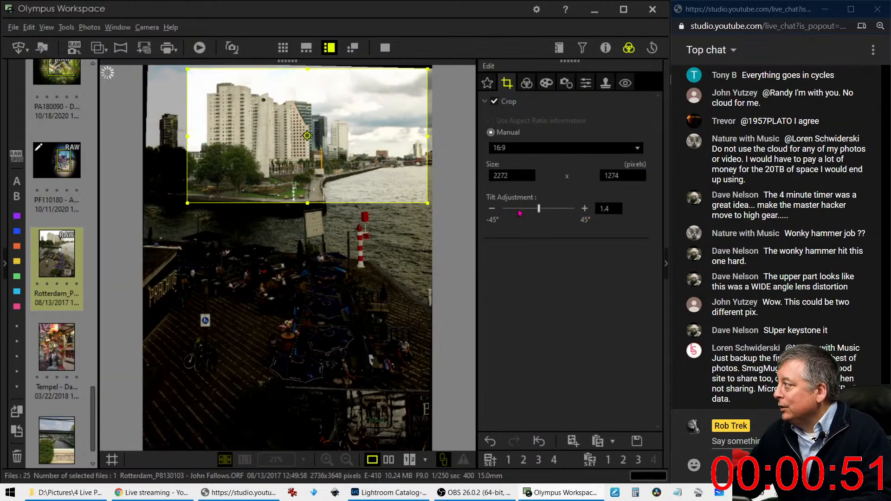
click(498, 210)
click(498, 209)
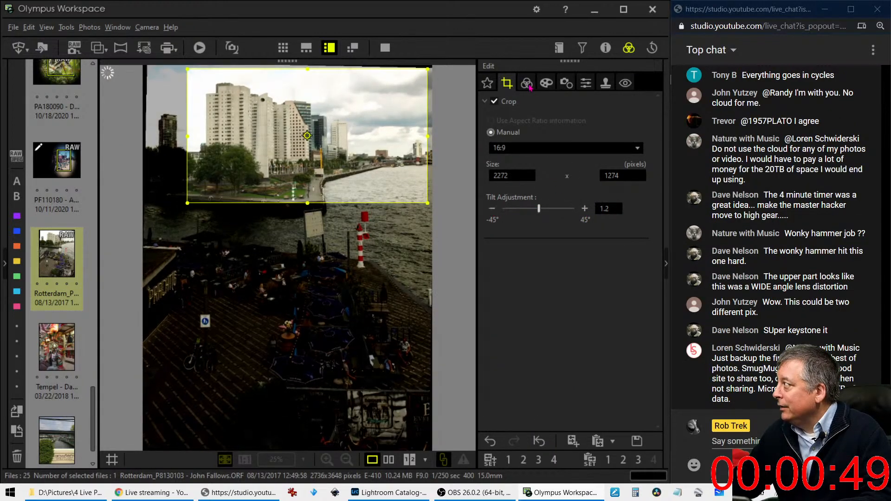
click(586, 83)
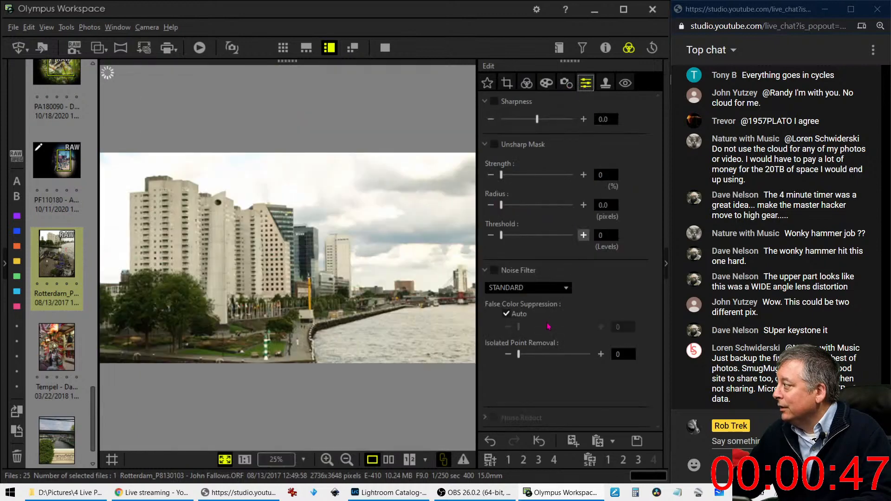
Step: Try a stronger horizontal keystone compensation down to -66 on the Rotterdam photo, and settle on -50
click(567, 83)
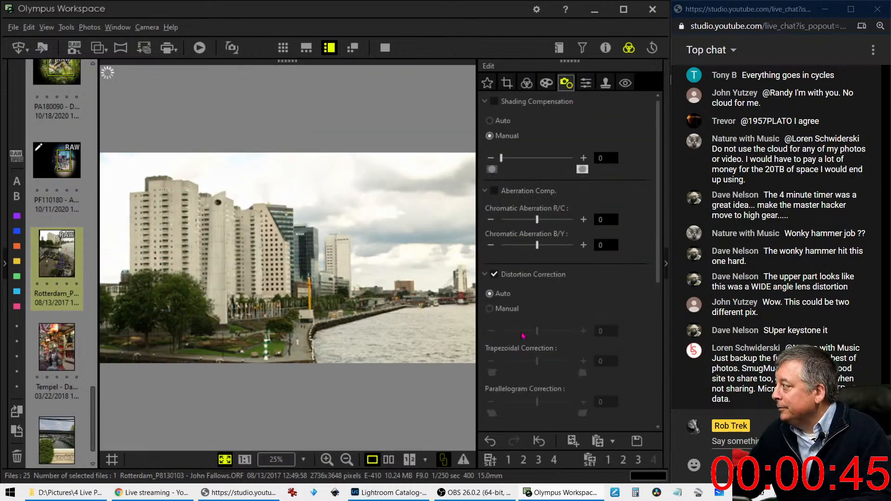
scroll(528, 333, down, 2)
scroll(528, 333, down, 5)
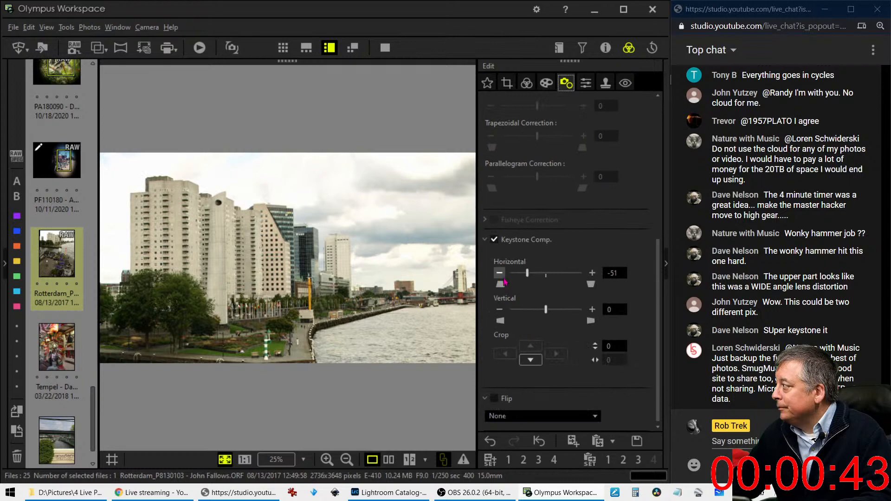
click(499, 274)
click(499, 274)
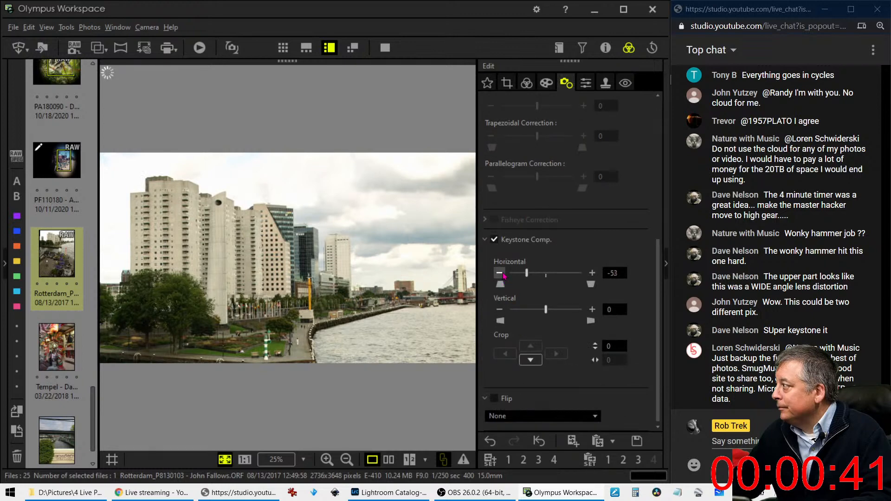
click(499, 273)
click(503, 275)
click(502, 275)
click(503, 275)
click(503, 275)
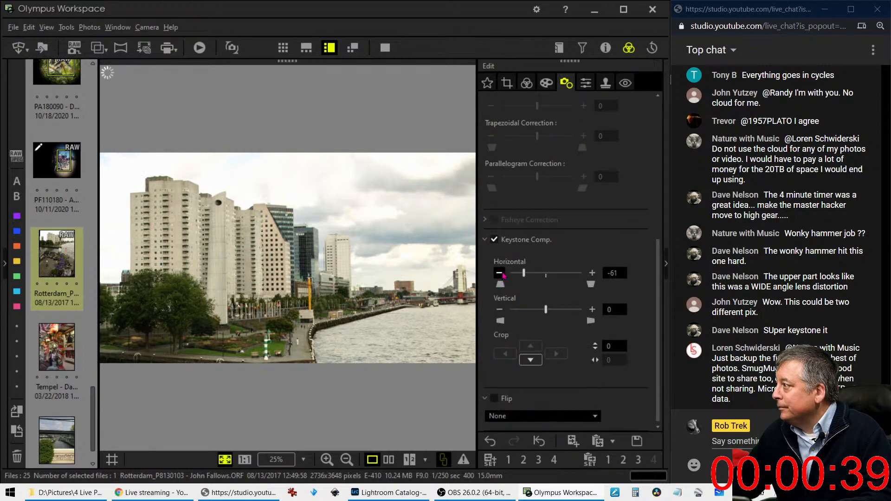
click(503, 274)
click(502, 275)
click(502, 275)
click(503, 274)
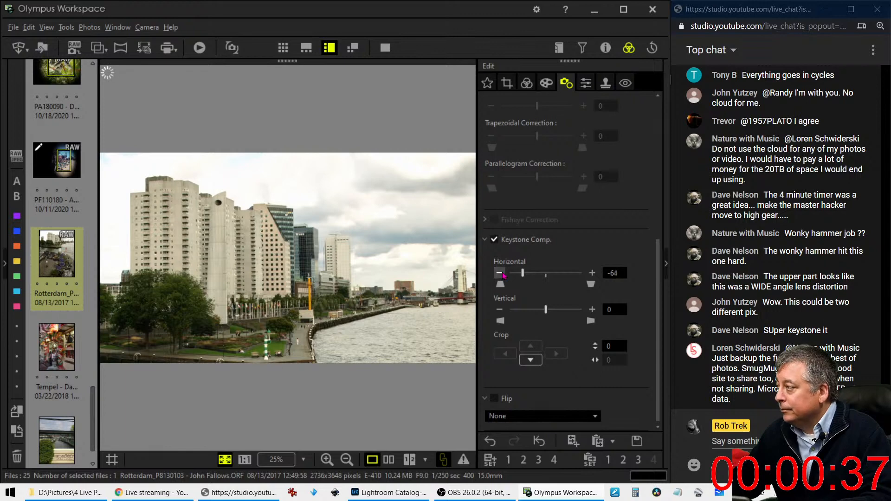
click(502, 275)
click(502, 275)
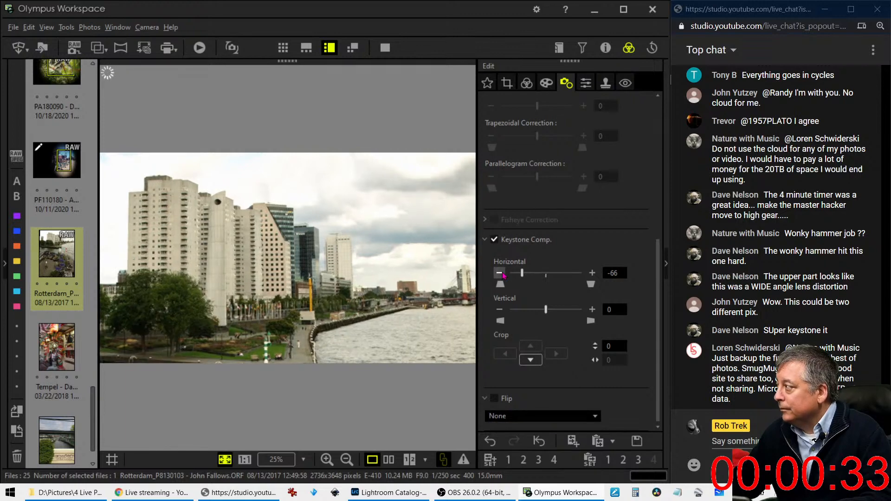
drag(521, 273, 532, 275)
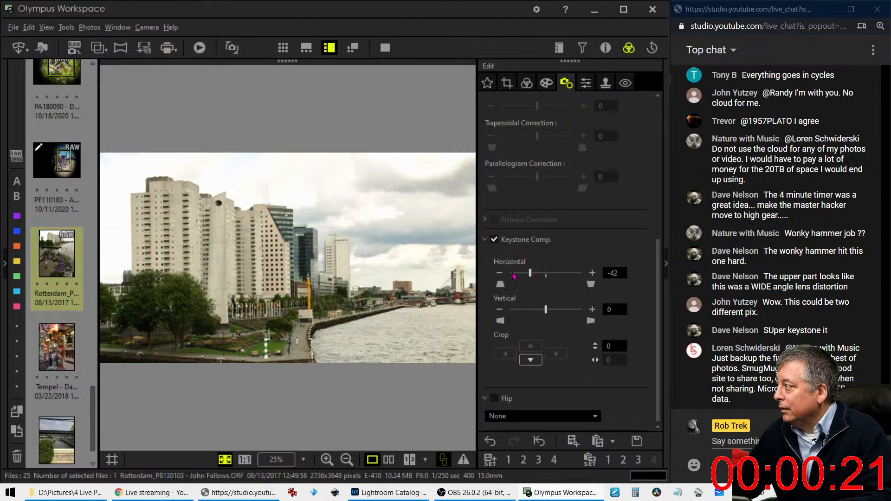
drag(531, 275, 530, 277)
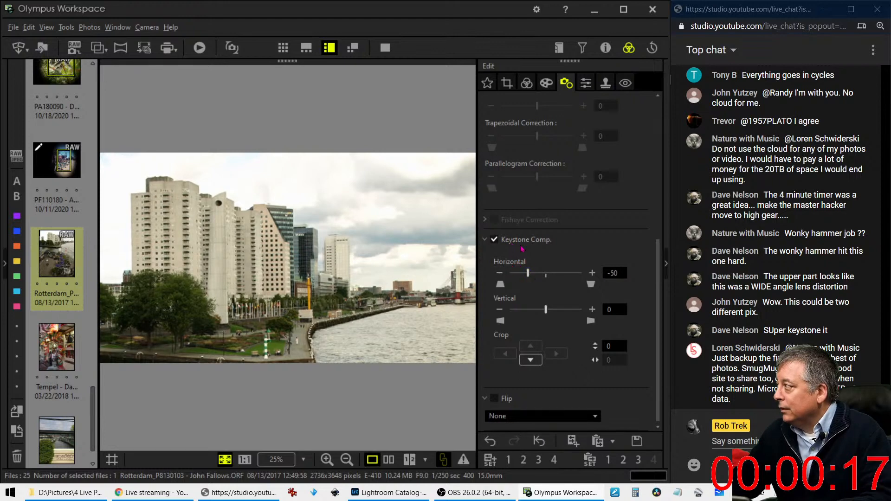
Step: Raise both Dehaze and Clarity to 24 on the Rotterdam photo
click(526, 83)
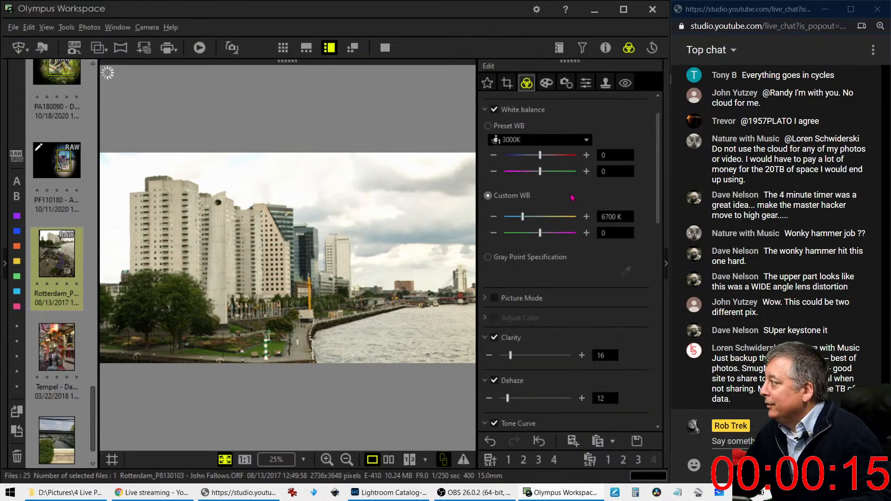
scroll(561, 269, down, 2)
scroll(562, 270, down, 1)
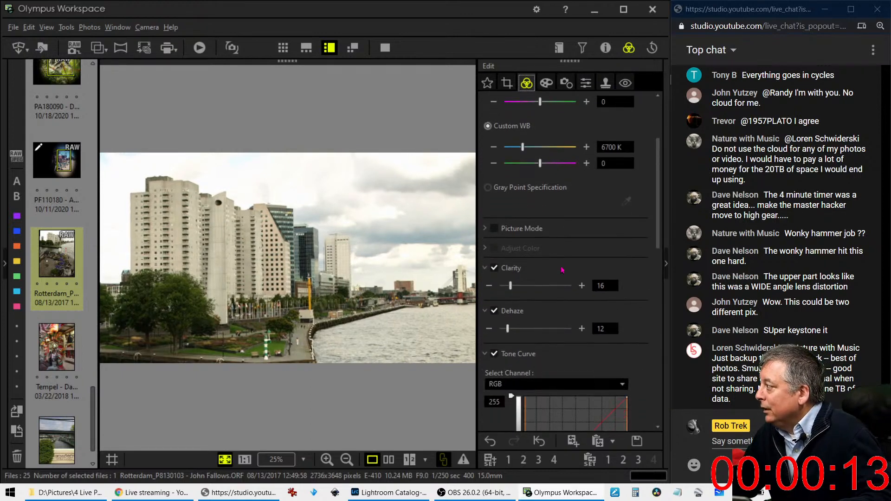
drag(508, 328, 515, 330)
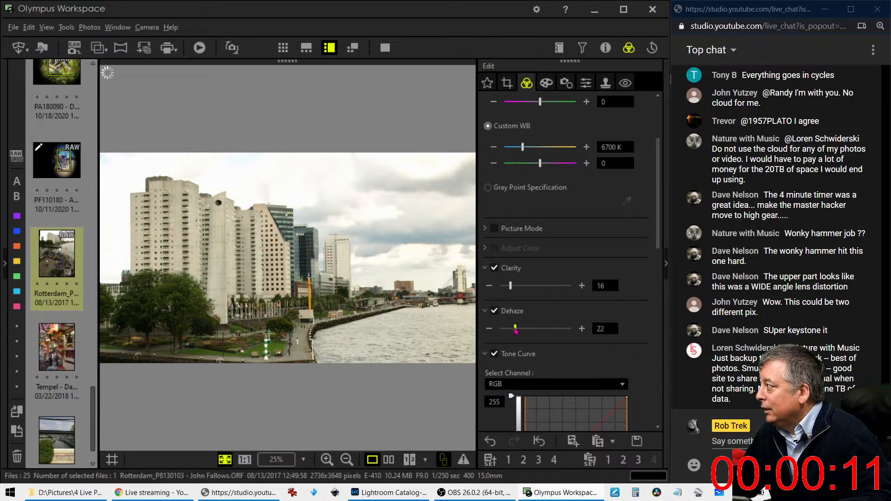
drag(510, 286, 516, 287)
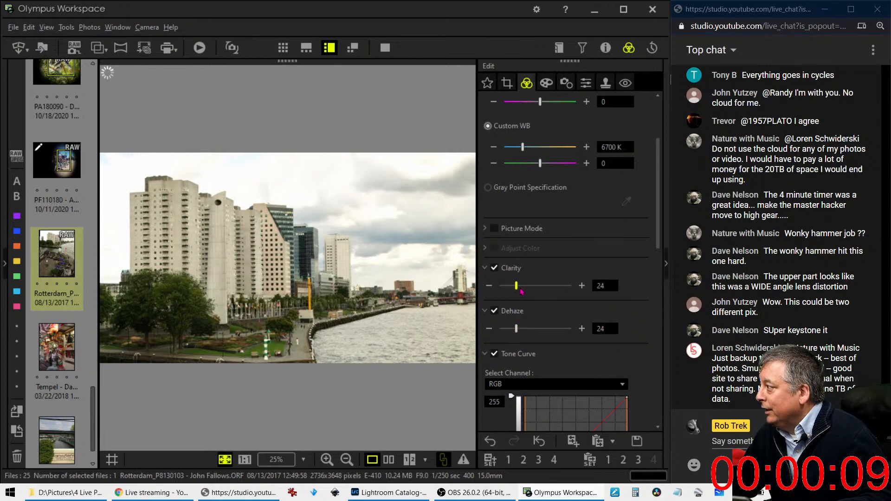
Step: Increase the photo's saturation to 0.4
scroll(552, 241, down, 5)
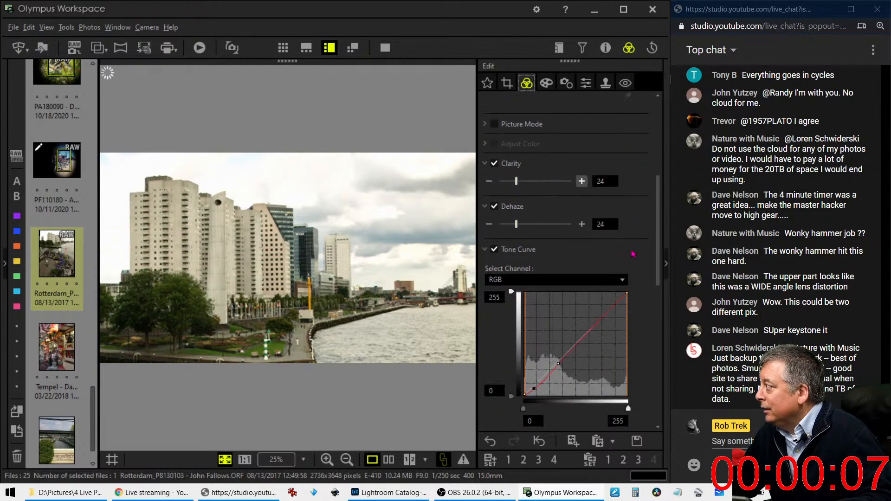
drag(658, 235, 650, 374)
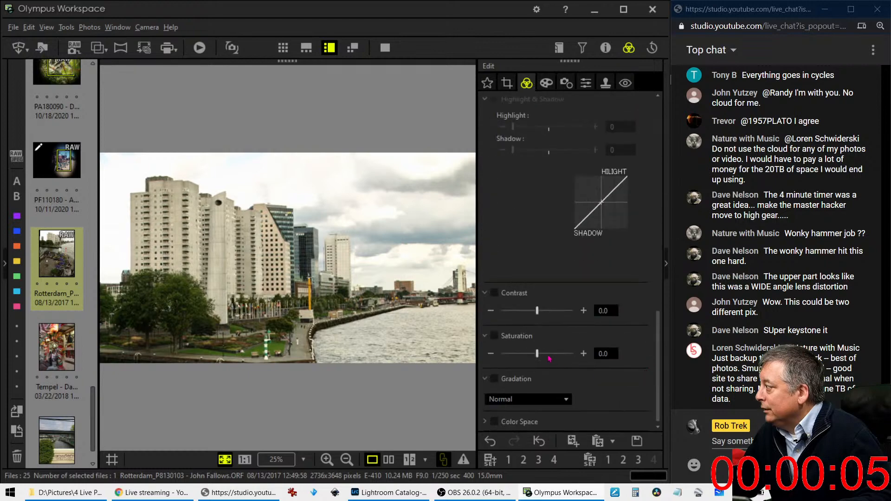
drag(540, 358, 547, 357)
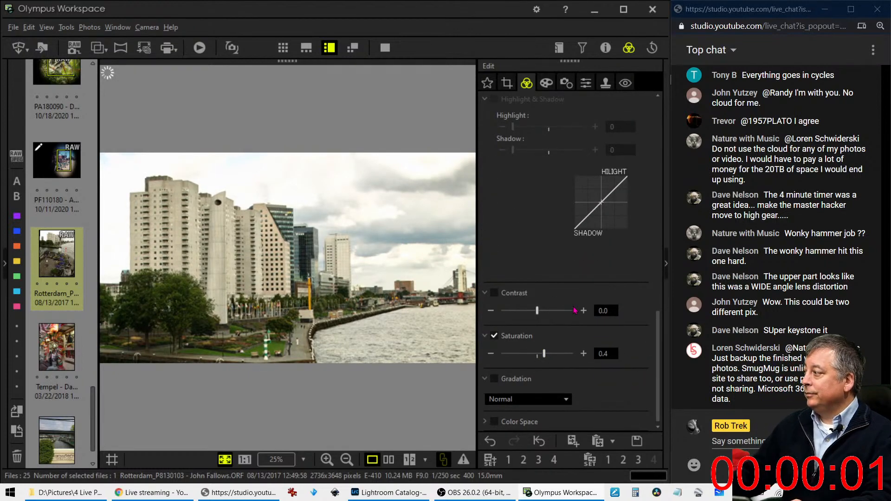
Step: Resize and reposition the 16:9 skyline crop and reduce its tilt adjustment to 0.9
click(507, 83)
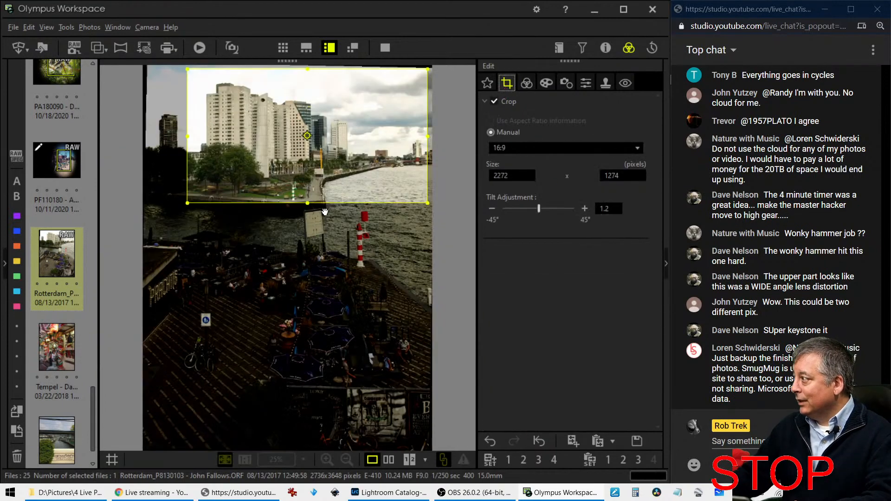
drag(308, 201, 307, 208)
click(307, 138)
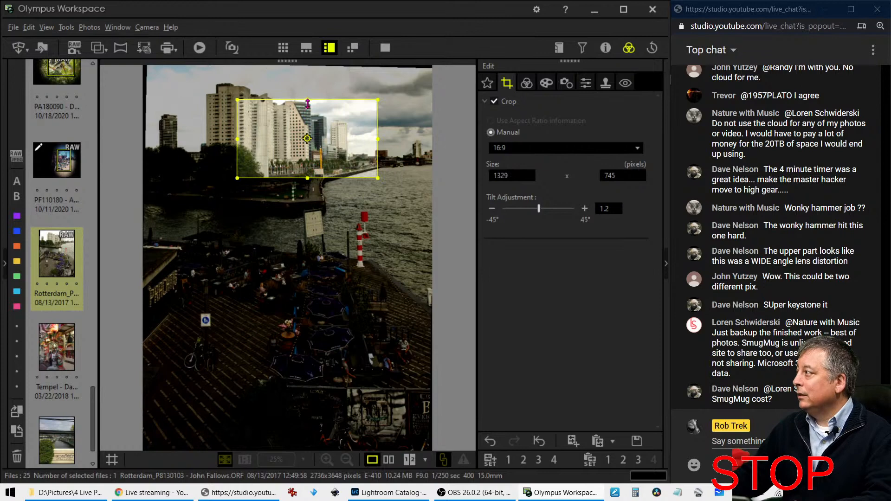
drag(308, 103, 308, 68)
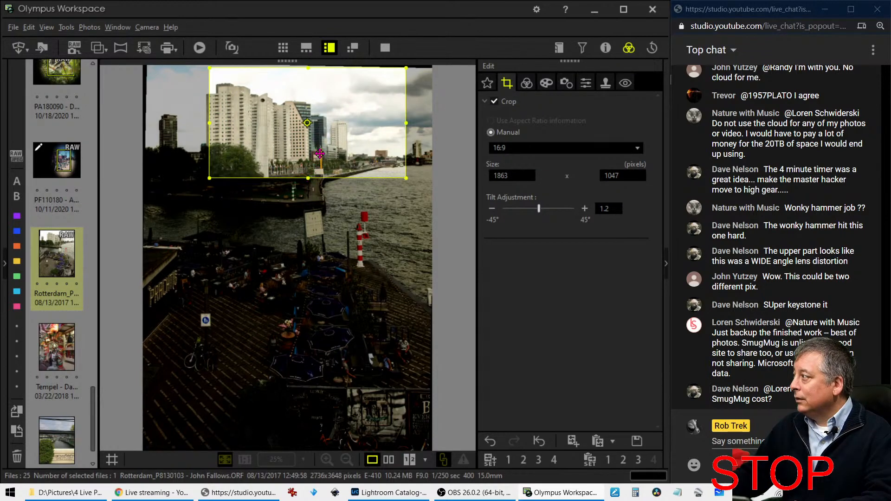
drag(320, 151, 323, 181)
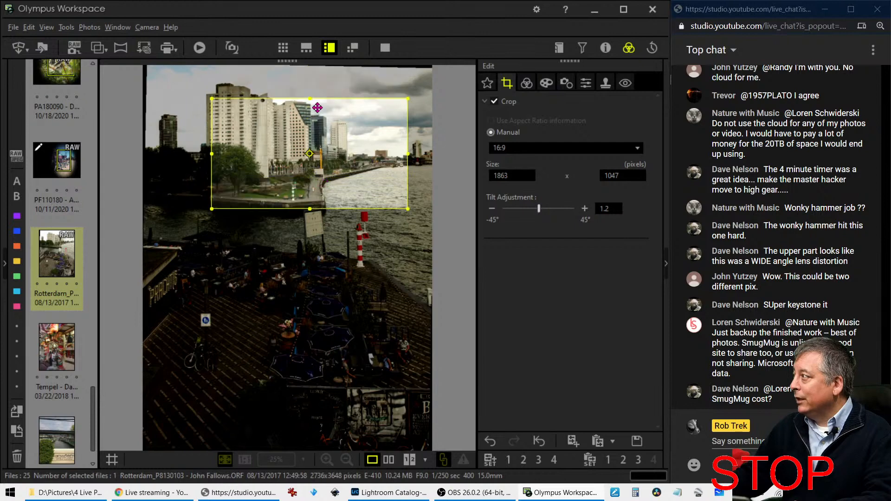
drag(310, 77, 308, 68)
click(309, 139)
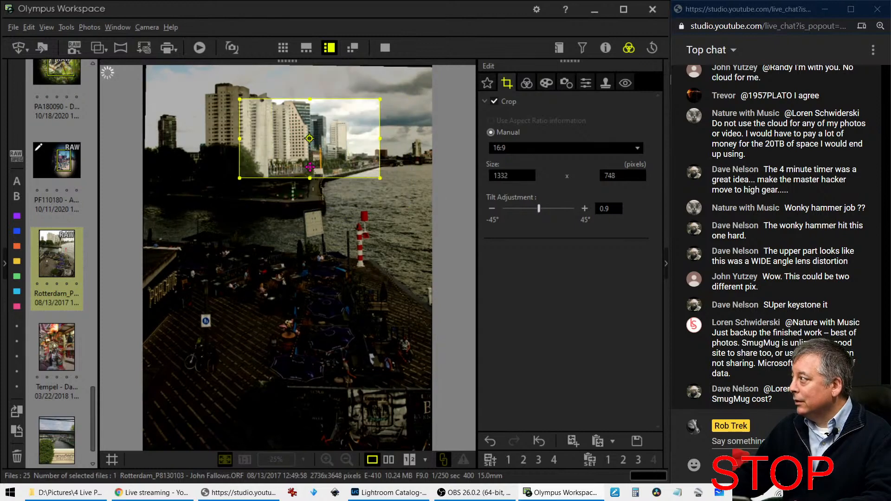
Step: Enlarge the 16:9 crop to about 2398 x 1347 pixels, taking in the sky and the quay below the buildings
drag(309, 177, 307, 212)
drag(310, 99, 310, 69)
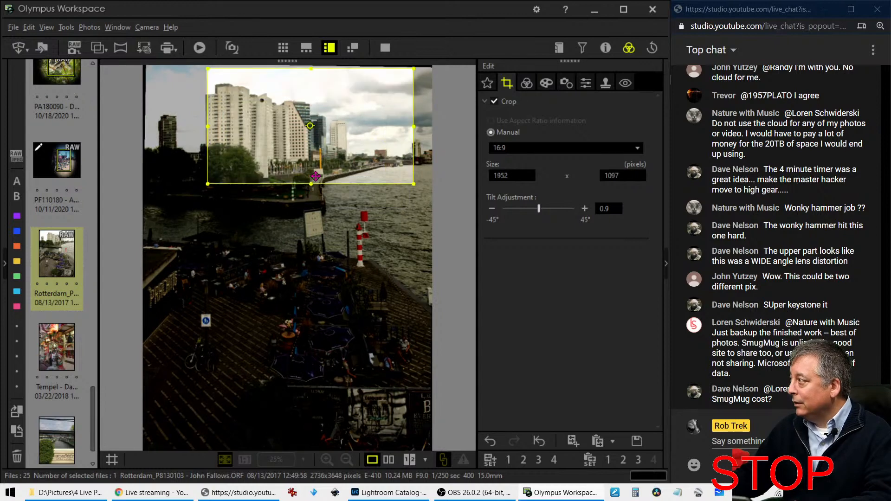
drag(311, 184, 303, 207)
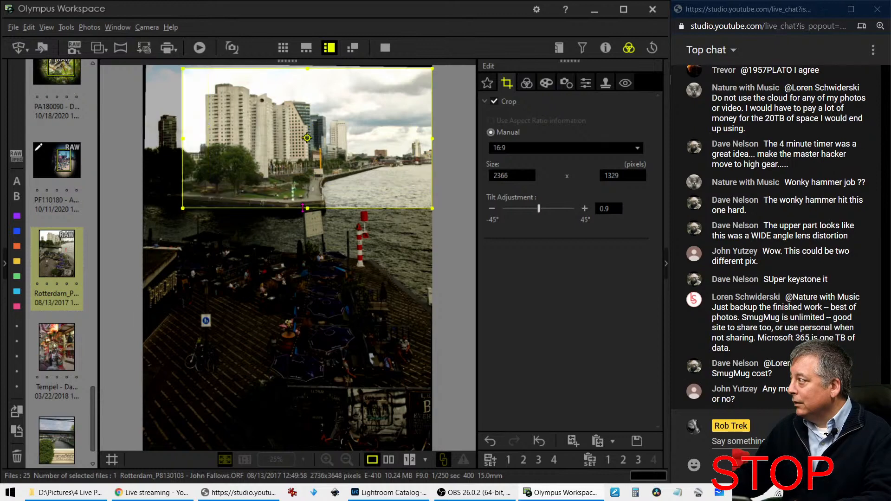
drag(307, 207, 306, 210)
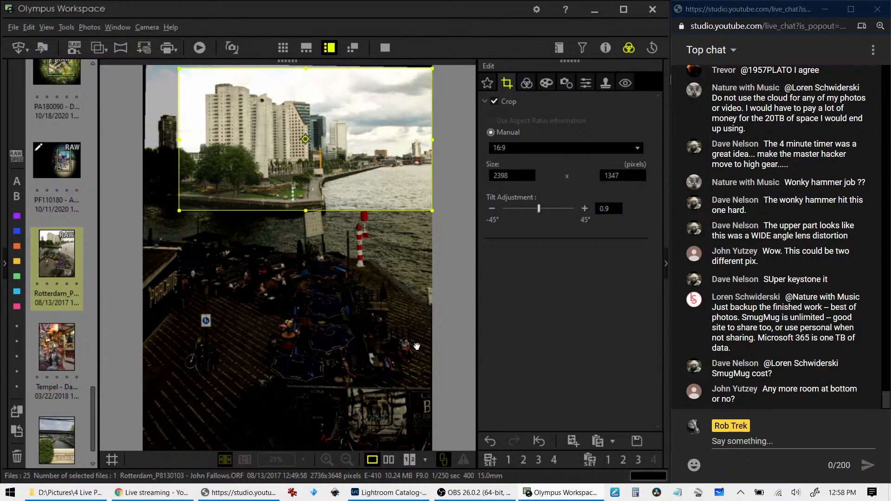
Step: Compare the original and edited Rotterdam photo side by side in full screen, and return to the editing view
click(526, 83)
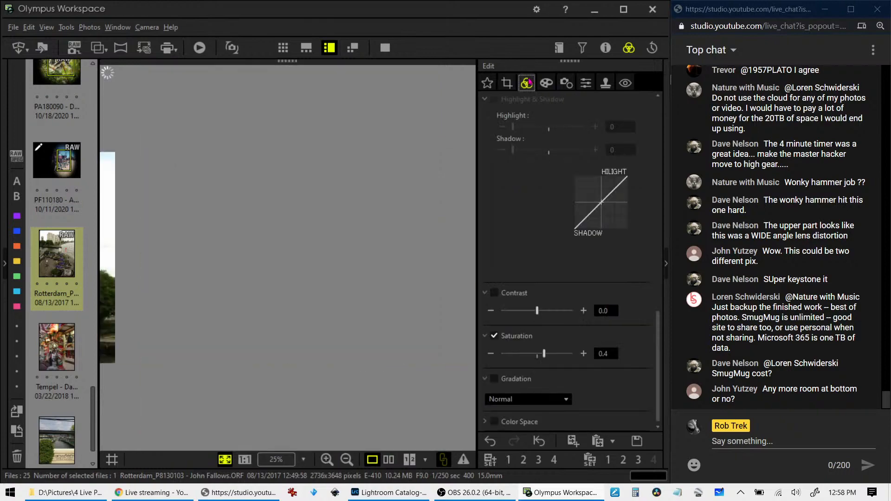
click(390, 459)
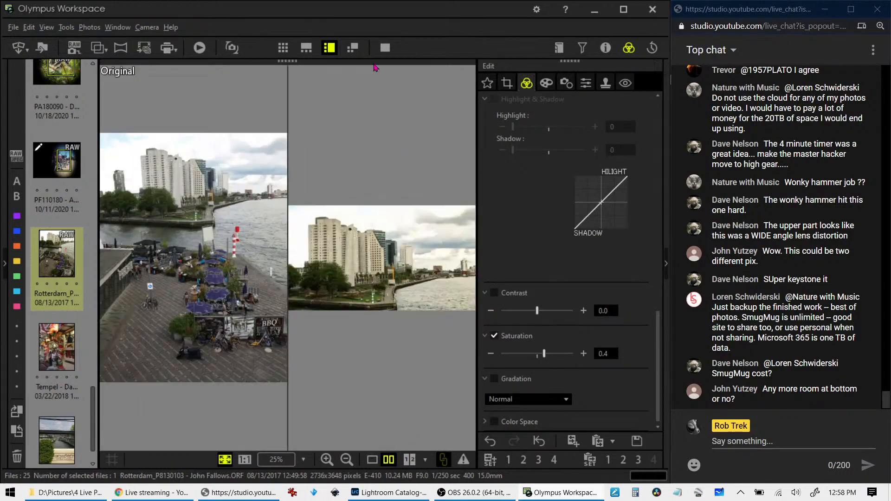
click(385, 48)
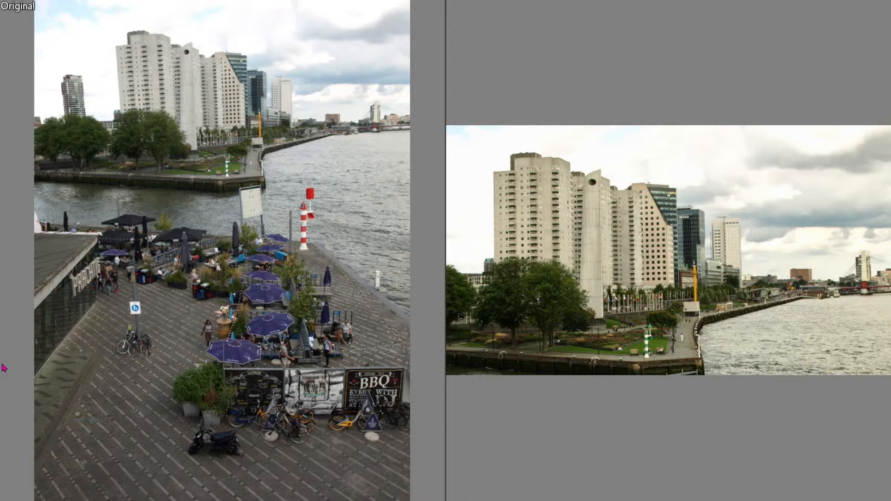
key(Escape)
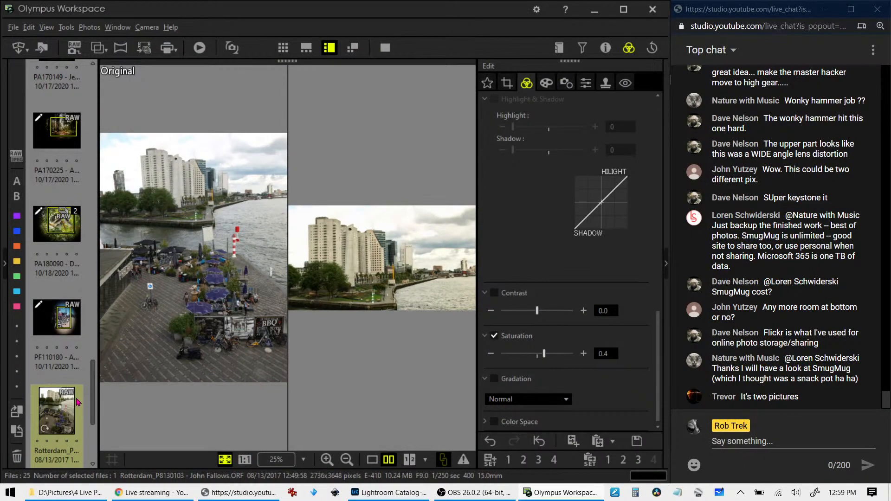
Step: Select the Tempel photo for editing and show it as a single image instead of the comparison
scroll(76, 403, down, 3)
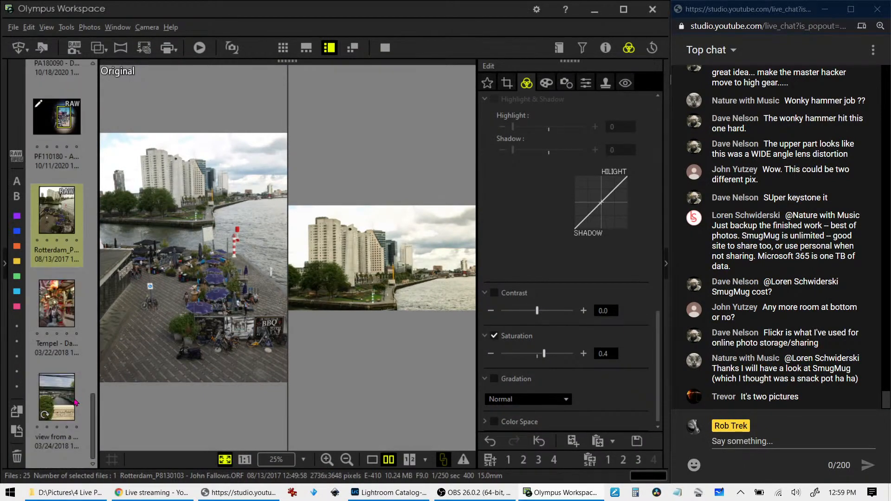
click(68, 313)
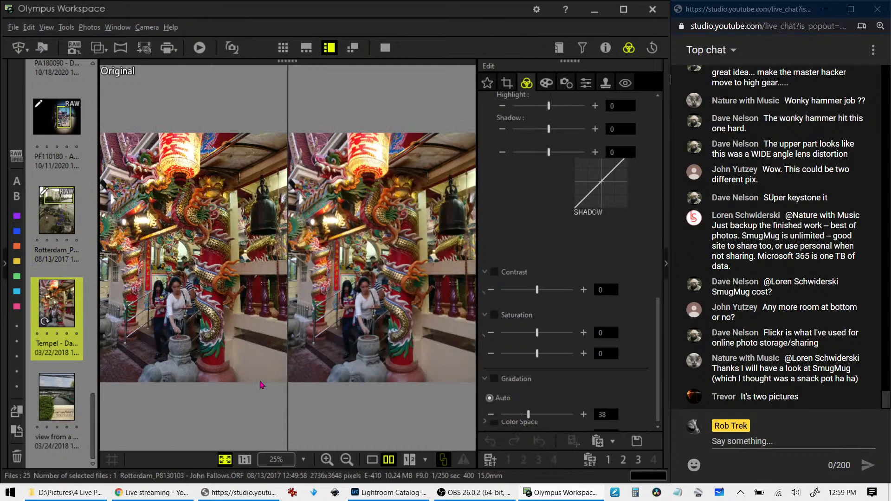
click(371, 460)
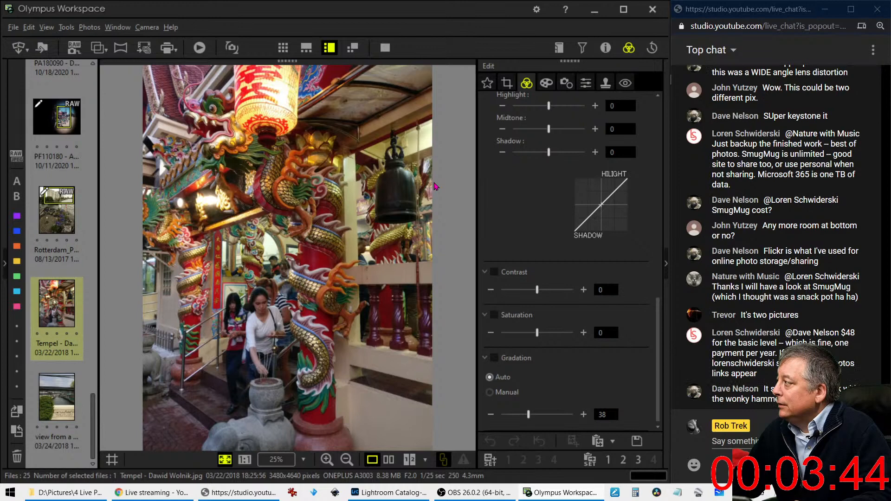
Step: Crop the Tempel photo with a 4:3 ratio to about 3140 x 4187 pixels, keeping the frame against the photo's left edge
click(507, 83)
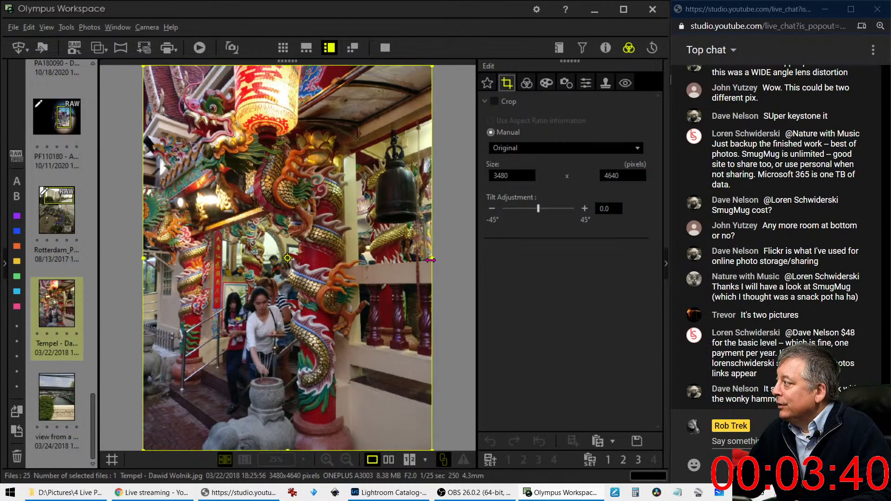
drag(431, 259, 379, 260)
click(541, 149)
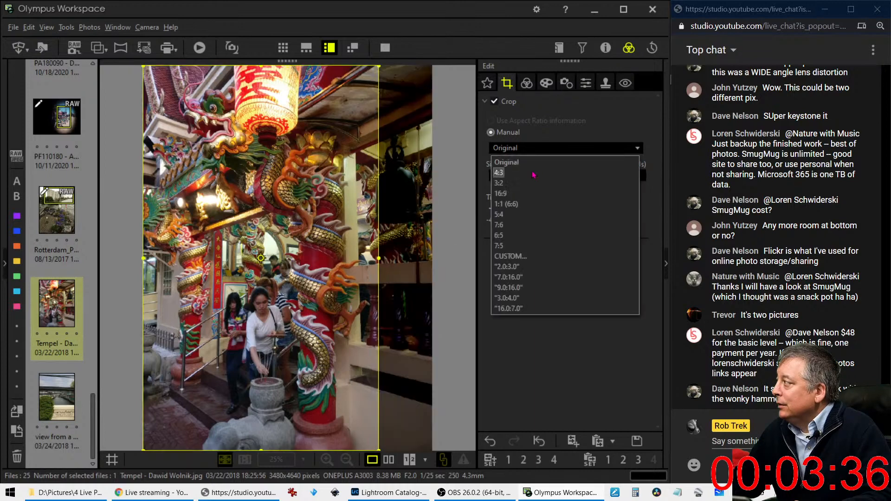
click(534, 173)
click(286, 257)
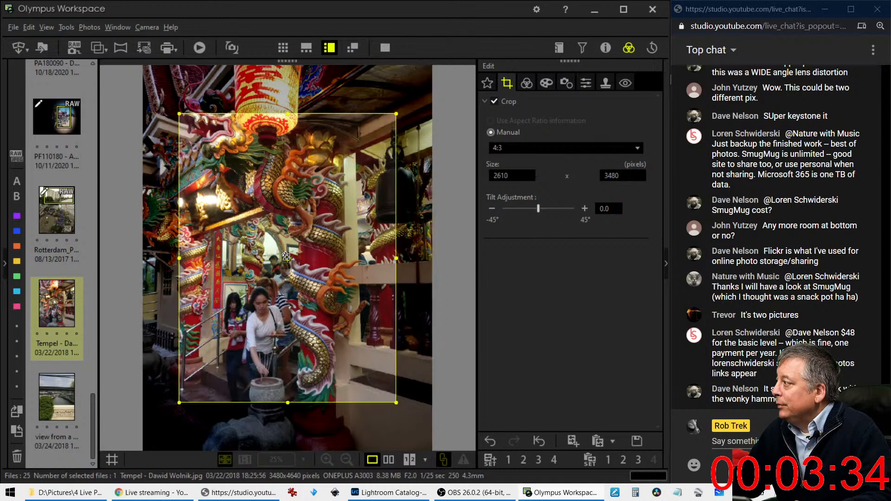
drag(327, 209, 289, 246)
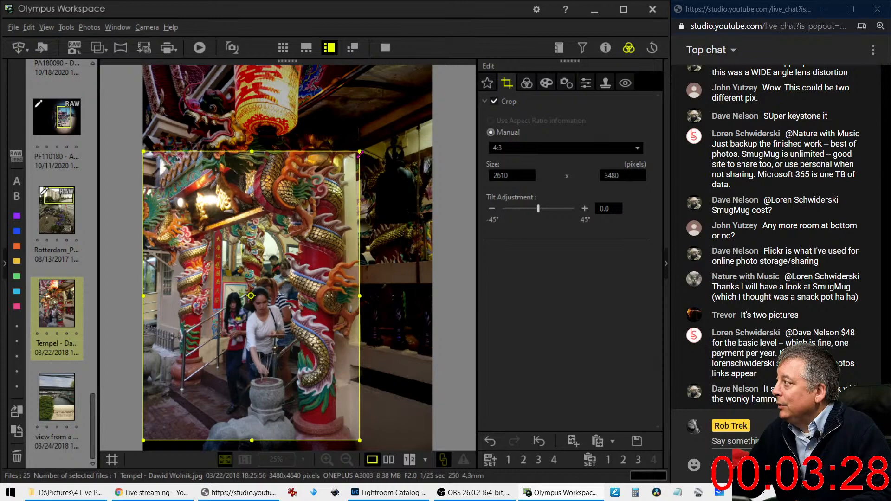
drag(354, 154, 395, 95)
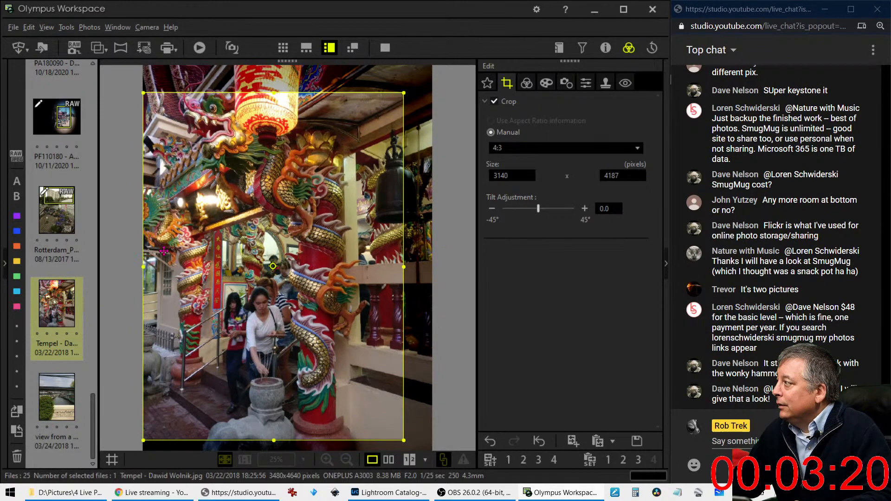
Step: Move the 4:3 crop against the photo's right edge and enlarge it to about 3249 x 4332 pixels, extending down to the bottom edge
drag(146, 240, 207, 254)
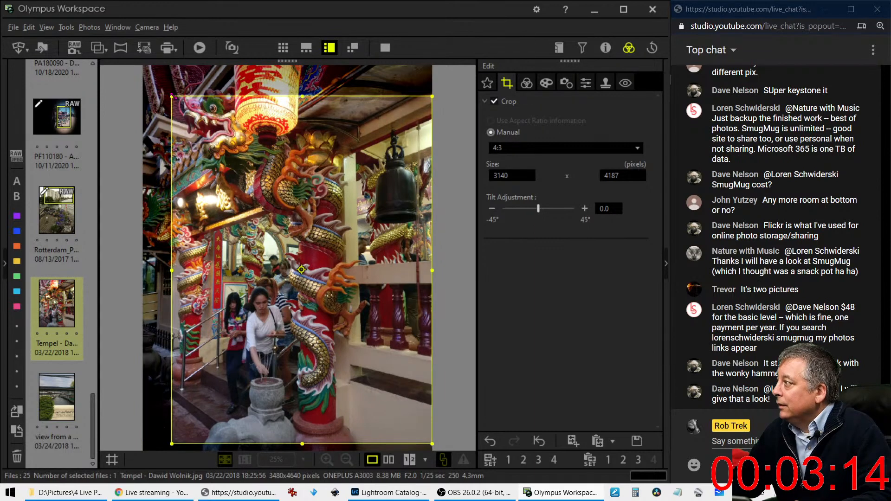
drag(177, 98, 167, 85)
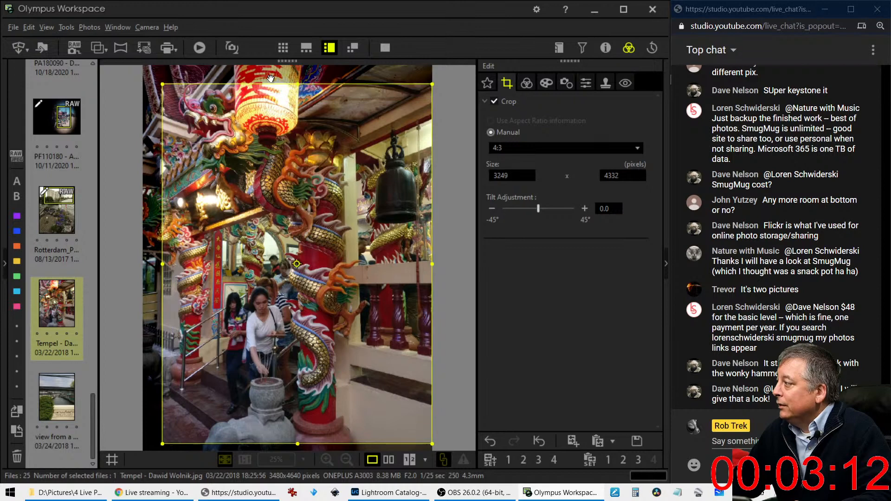
drag(298, 161, 299, 166)
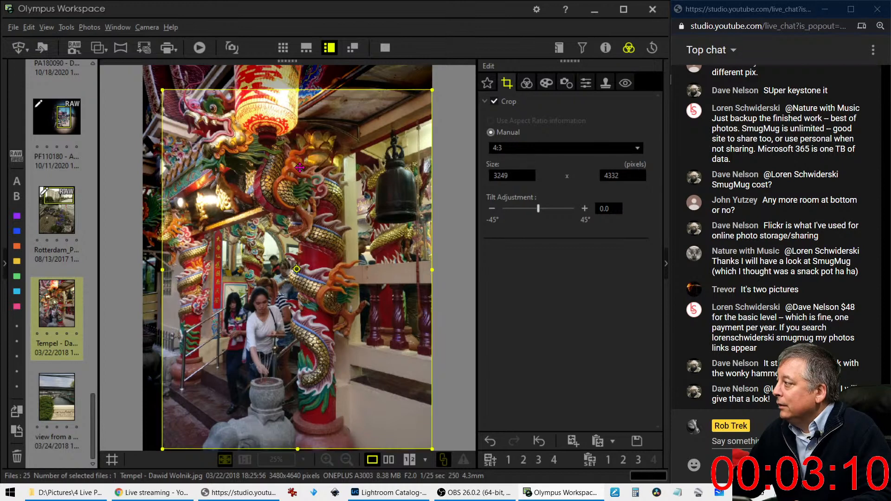
Step: Set the Tempel photo's sharpness to 5
click(526, 83)
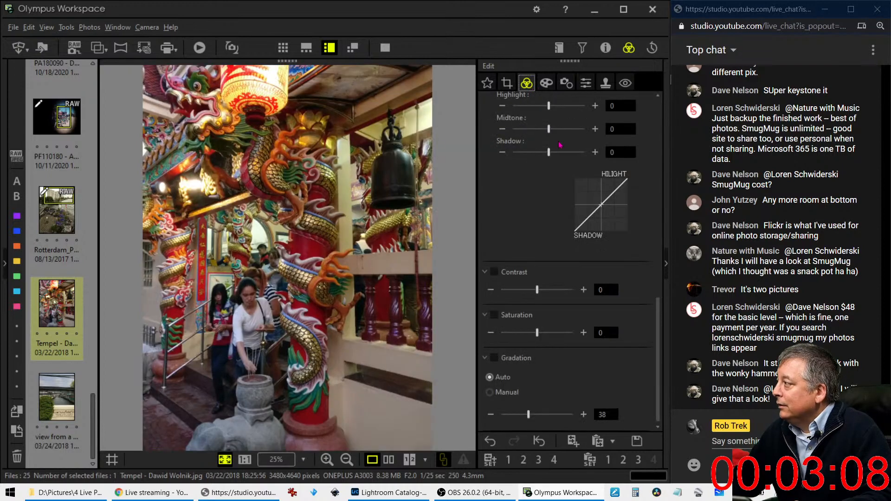
click(566, 83)
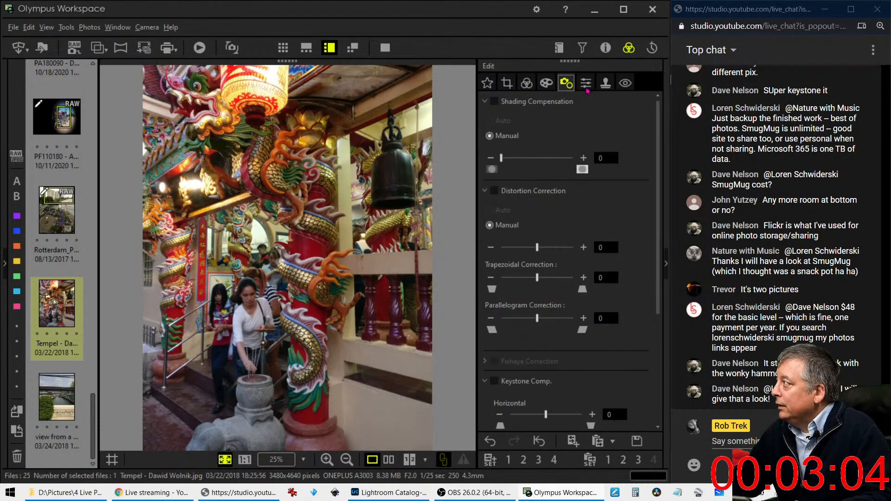
click(586, 82)
drag(537, 119, 574, 128)
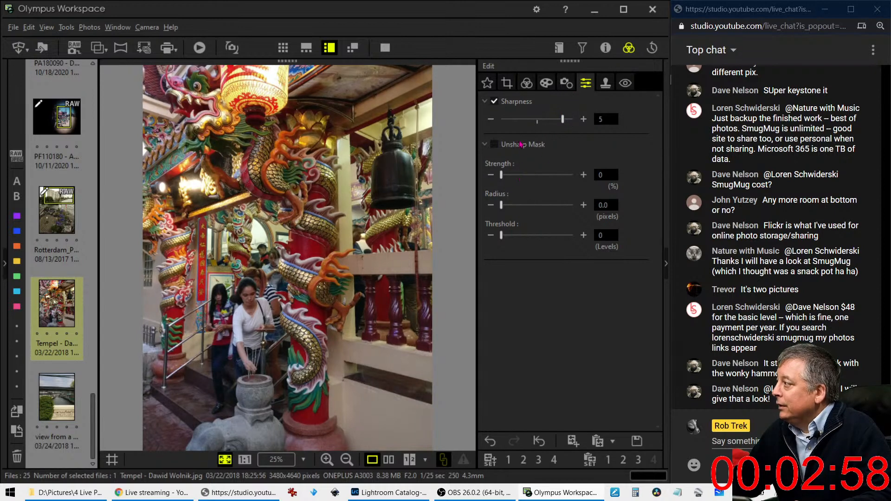
Step: Tilt the cropped photo counter to its lean as far as -1.1, and ease the tilt adjustment back to -0.7
click(507, 83)
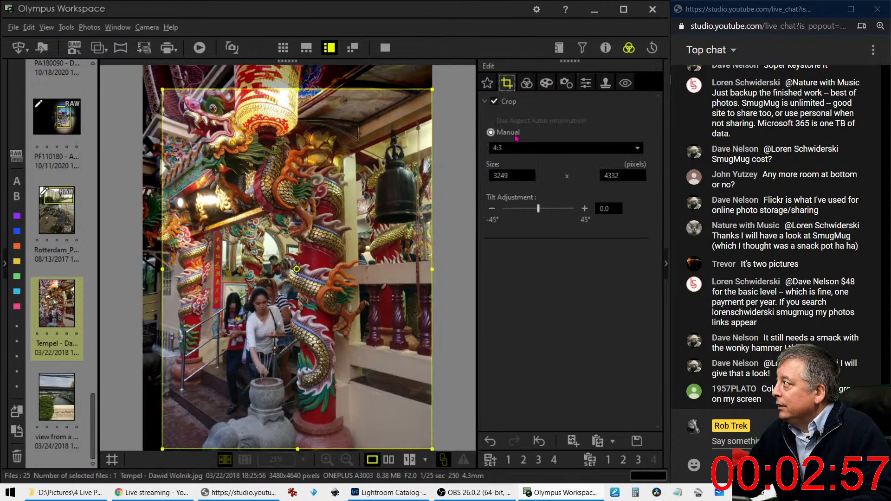
click(494, 209)
click(495, 210)
click(495, 210)
click(495, 210)
click(495, 210)
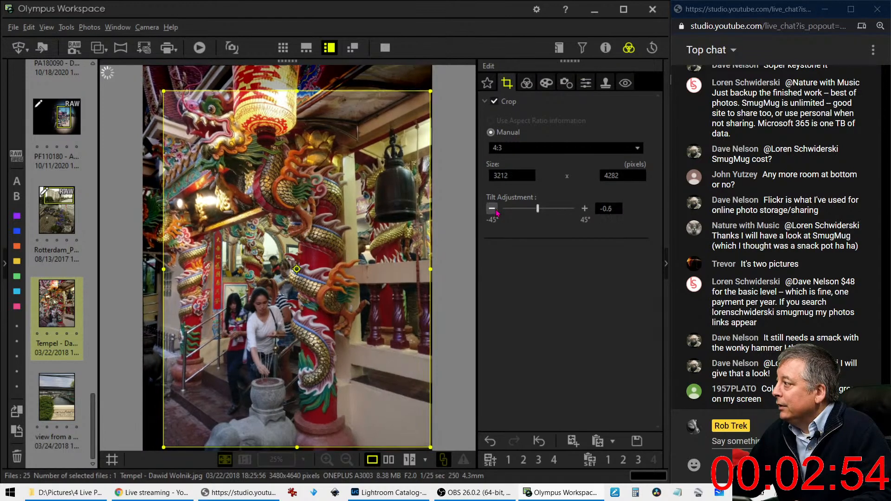
click(494, 209)
click(494, 210)
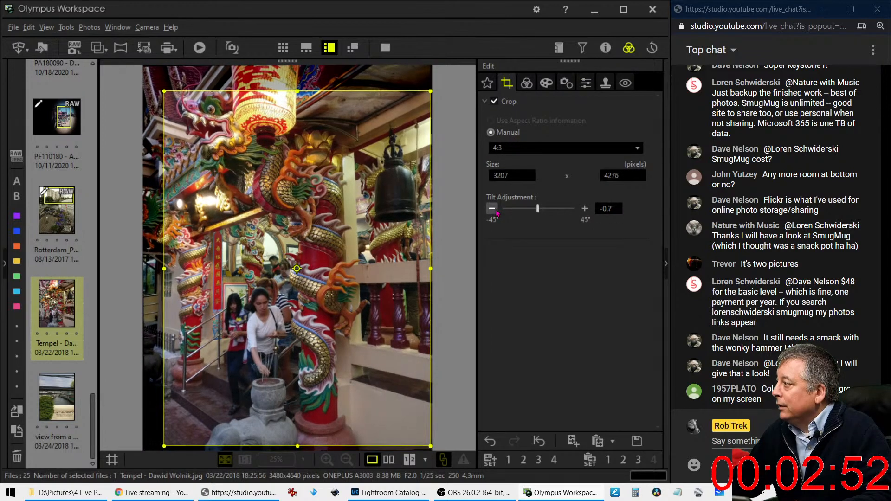
click(495, 210)
click(495, 209)
click(494, 209)
click(494, 210)
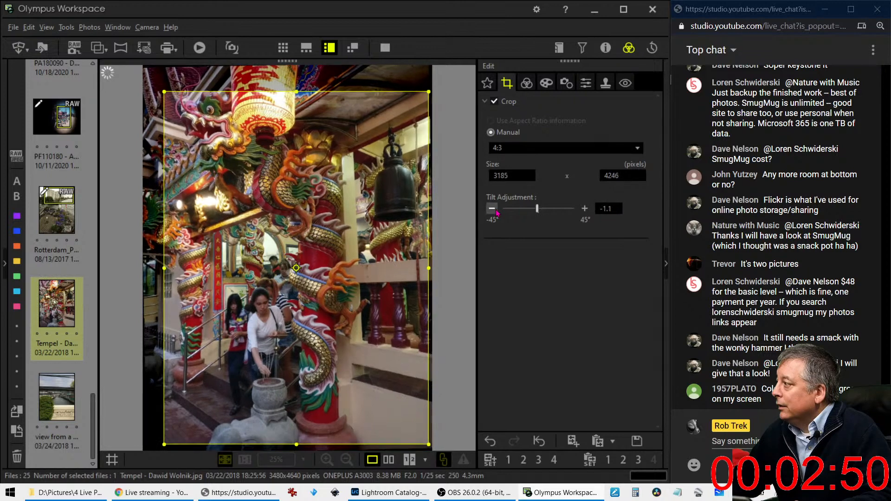
click(494, 210)
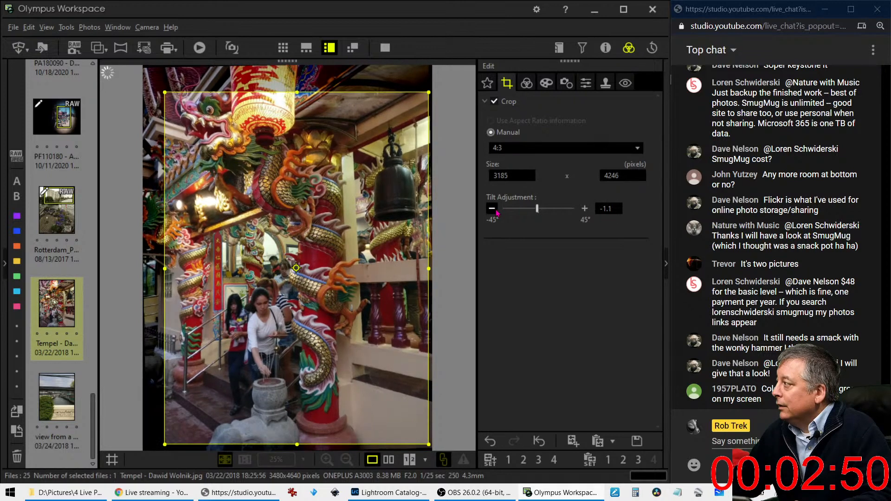
click(586, 209)
click(585, 210)
click(586, 209)
click(585, 210)
click(585, 209)
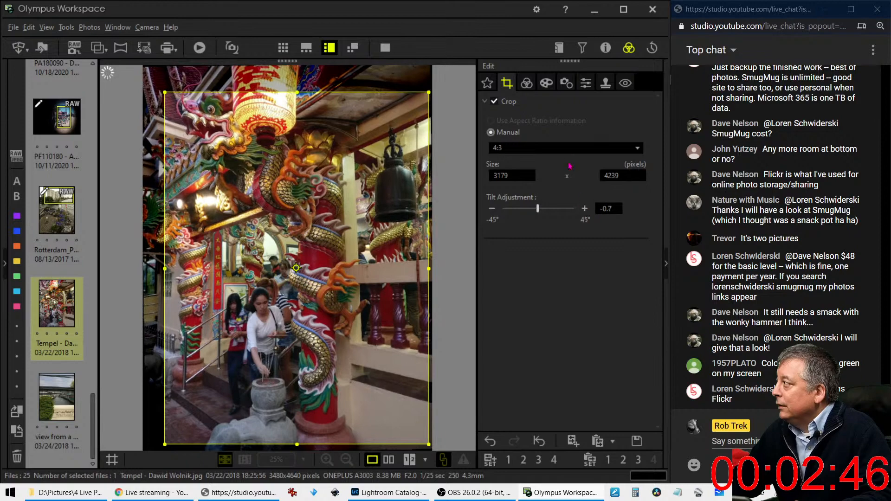
Step: Correct the converging verticals by setting the horizontal keystone compensation to 11
click(566, 83)
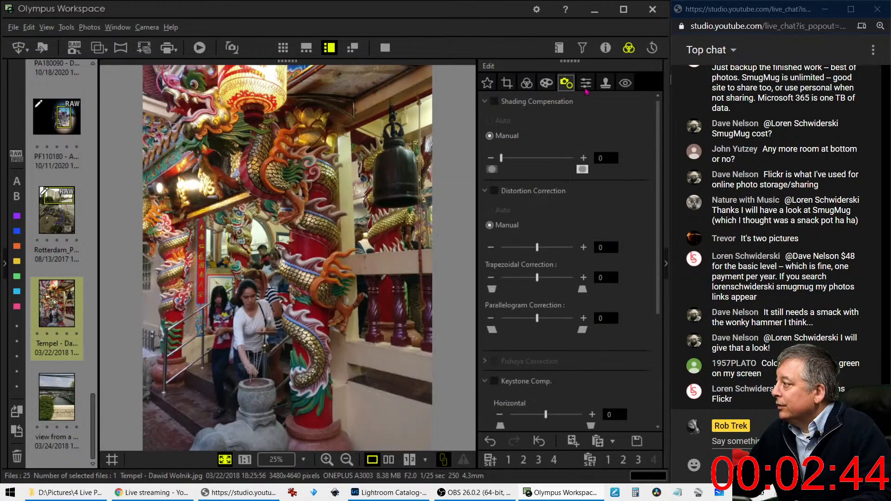
click(586, 84)
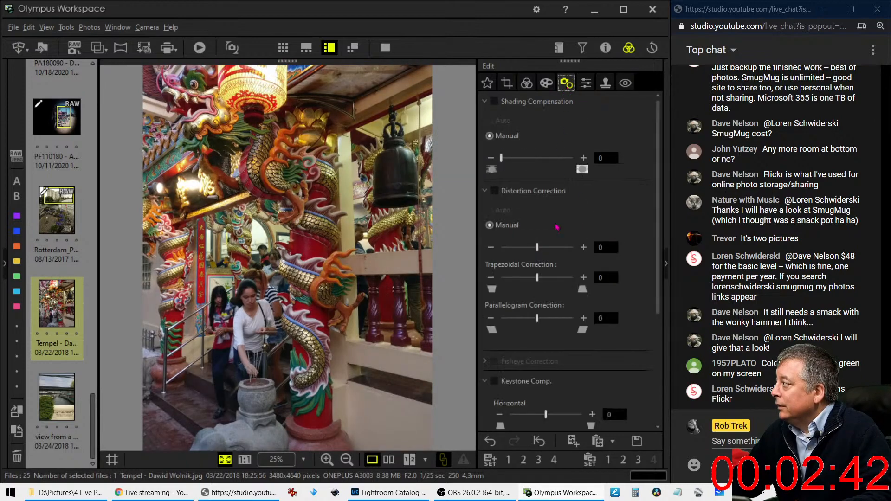
scroll(608, 338, down, 5)
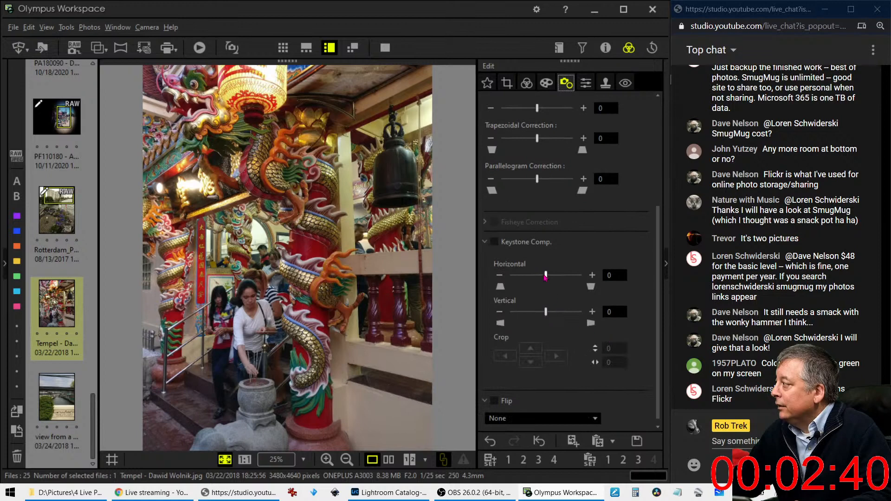
drag(545, 275, 549, 275)
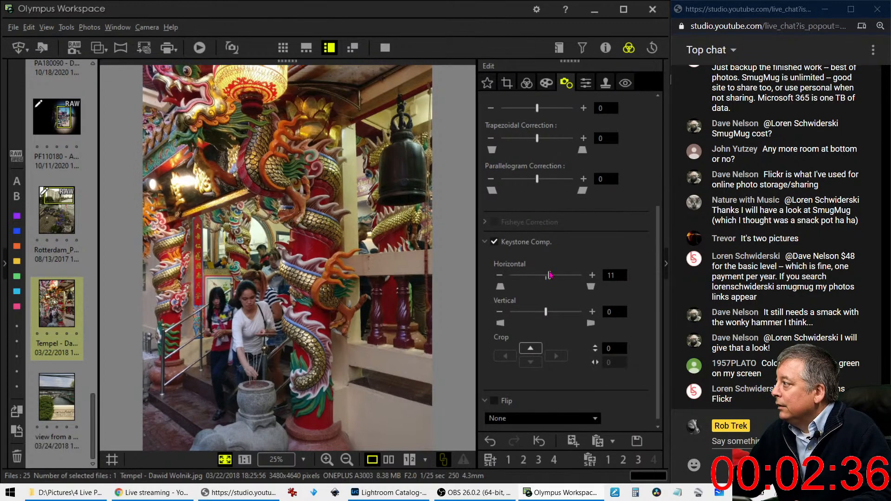
Step: Check the incense burner area at full size and reset the photo's sharpness to 0
click(527, 83)
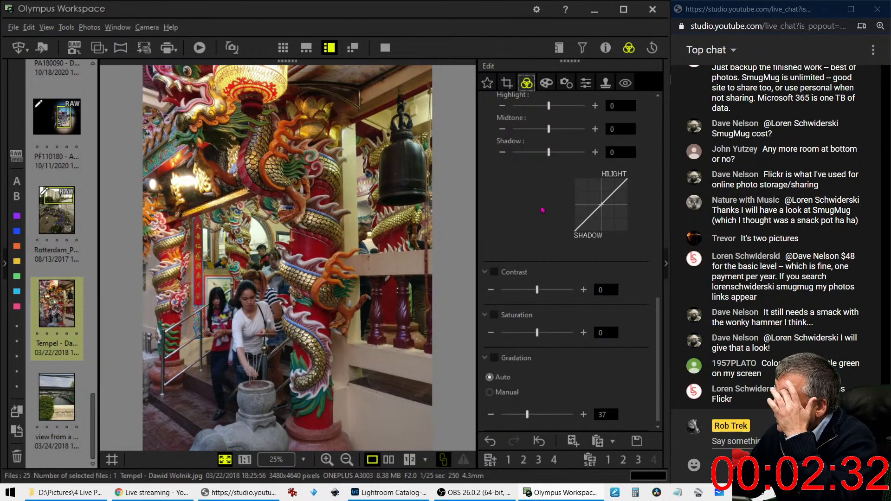
click(254, 381)
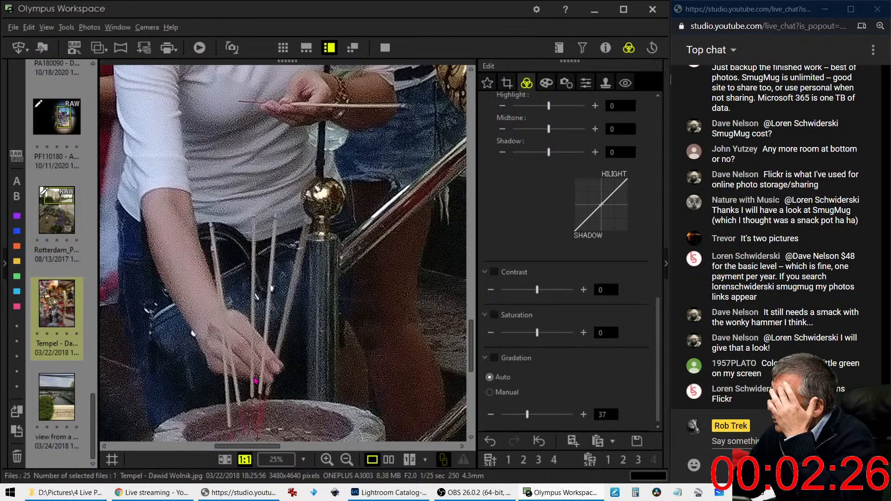
click(566, 82)
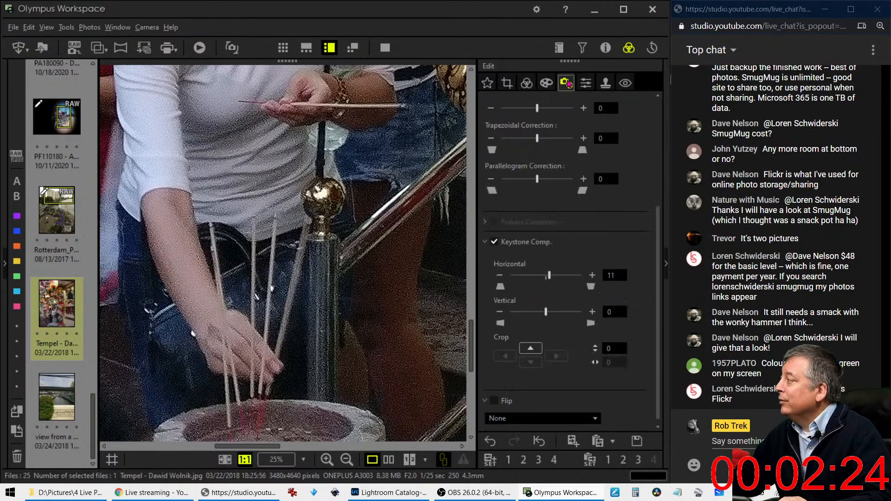
click(546, 84)
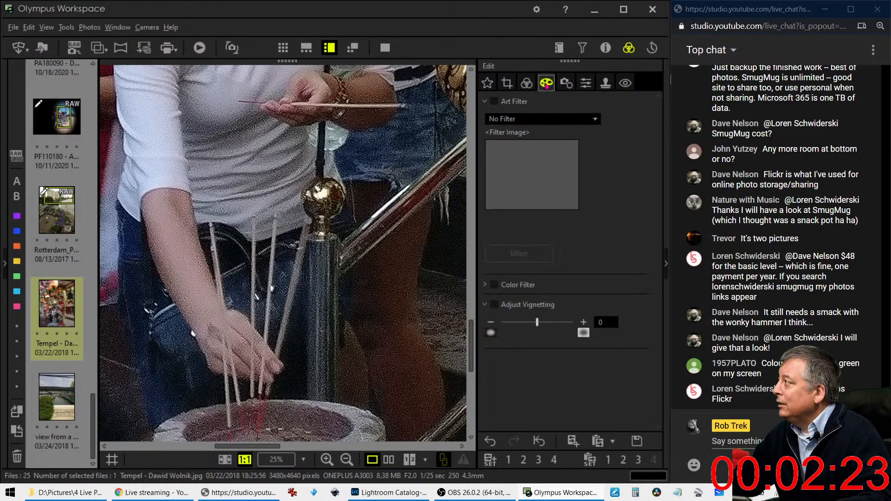
click(585, 83)
drag(562, 121, 536, 124)
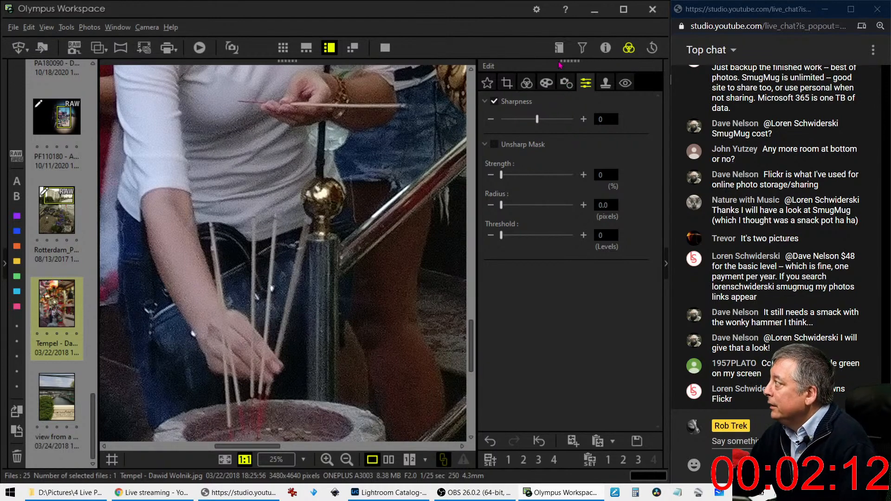
Step: Check the visitors' faces at full size, and add contrast with the RGB tone curve by lowering the shadows and slightly raising the midtones
click(546, 83)
click(527, 84)
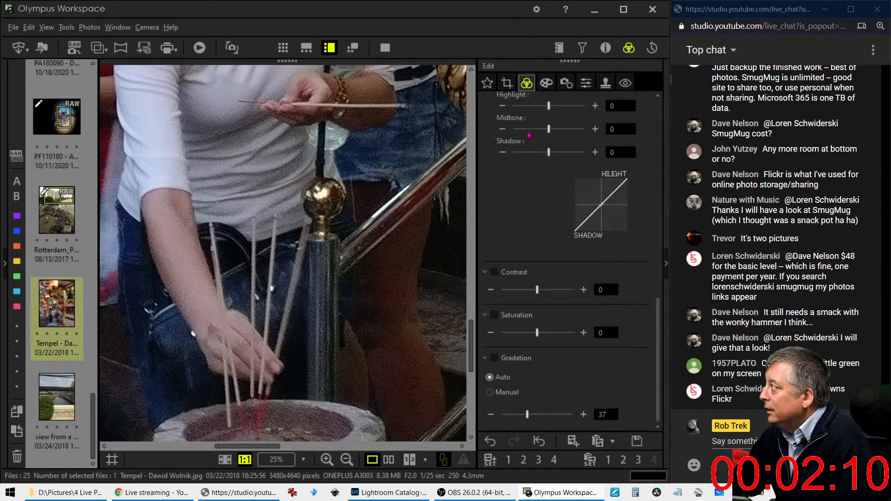
double_click(358, 247)
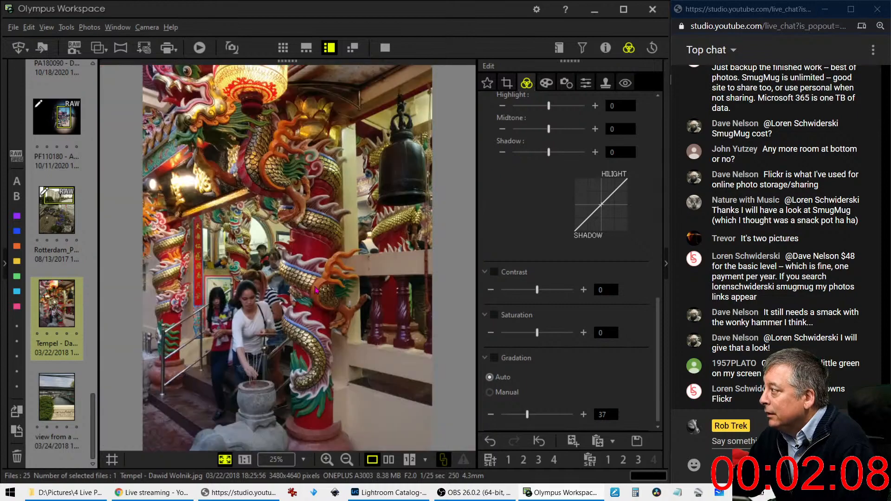
double_click(263, 289)
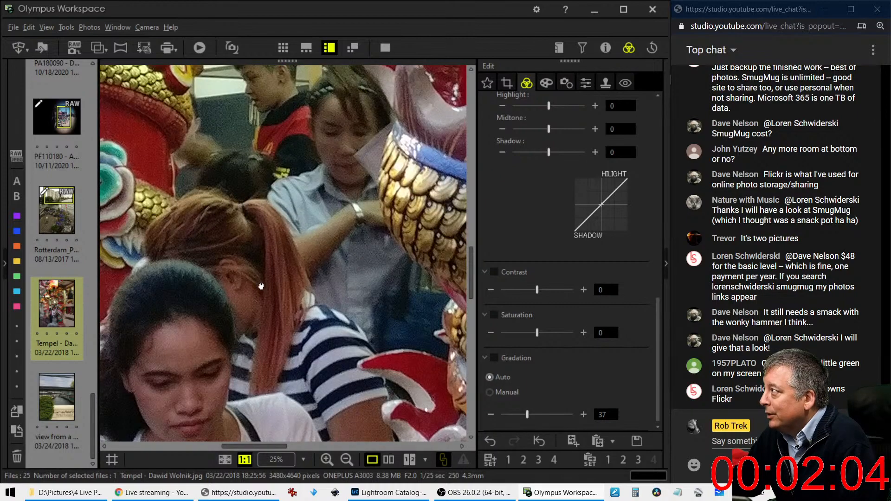
double_click(262, 288)
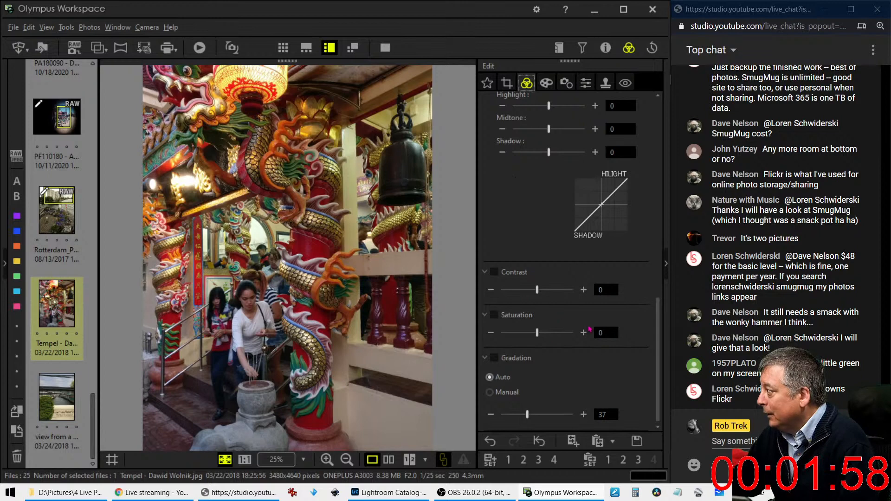
scroll(557, 315, up, 10)
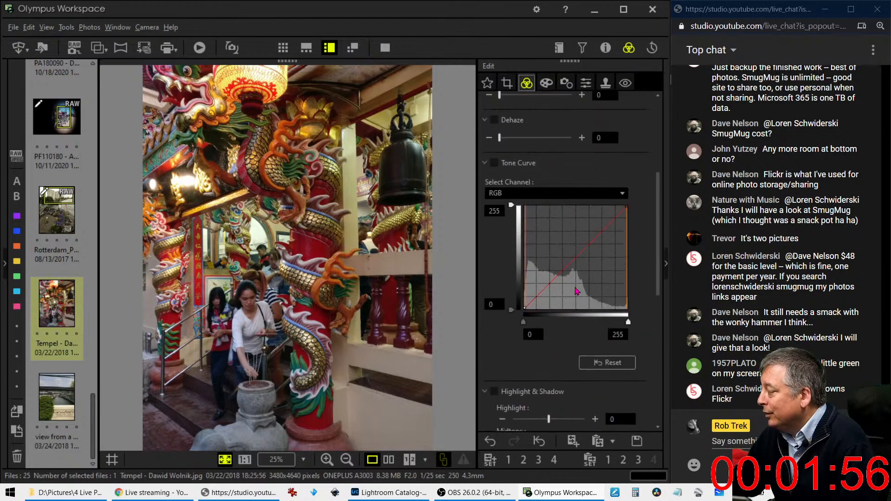
drag(533, 301, 564, 269)
drag(538, 306, 539, 303)
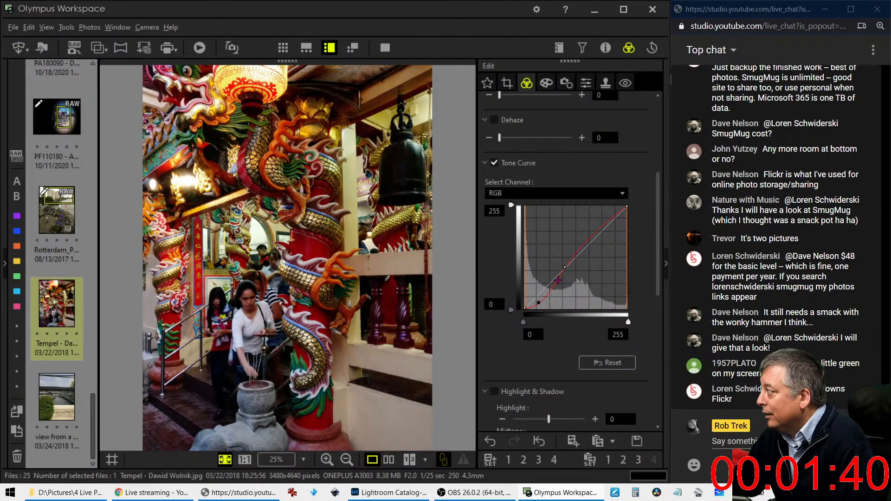
drag(564, 268, 567, 264)
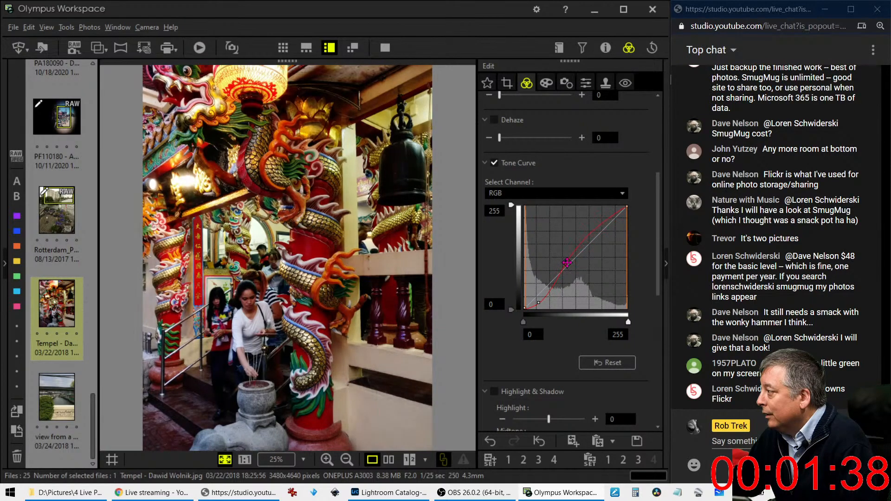
scroll(547, 217, up, 5)
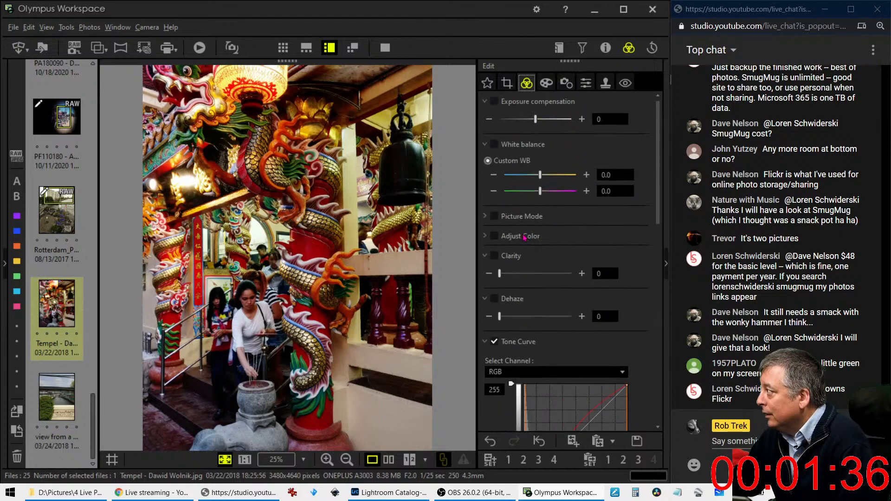
click(488, 237)
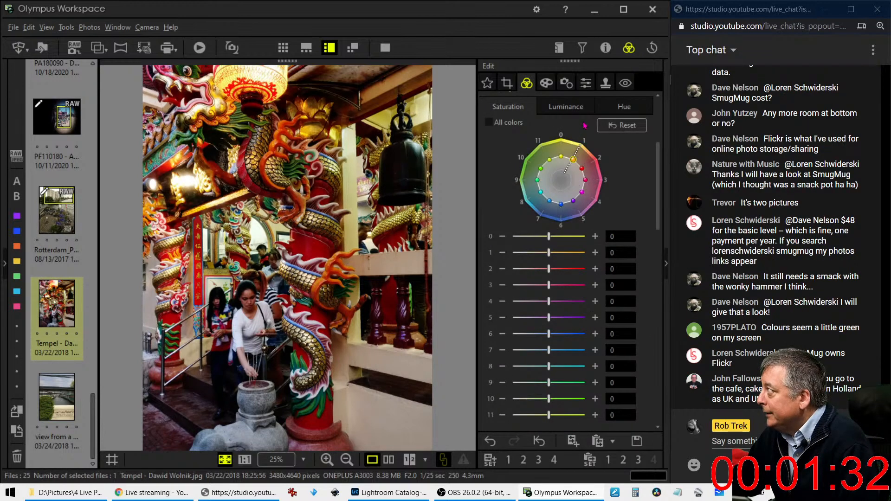
click(563, 85)
Step: Try the Vintage art filter on the Tempel photo and replace it with Vintage III
click(552, 84)
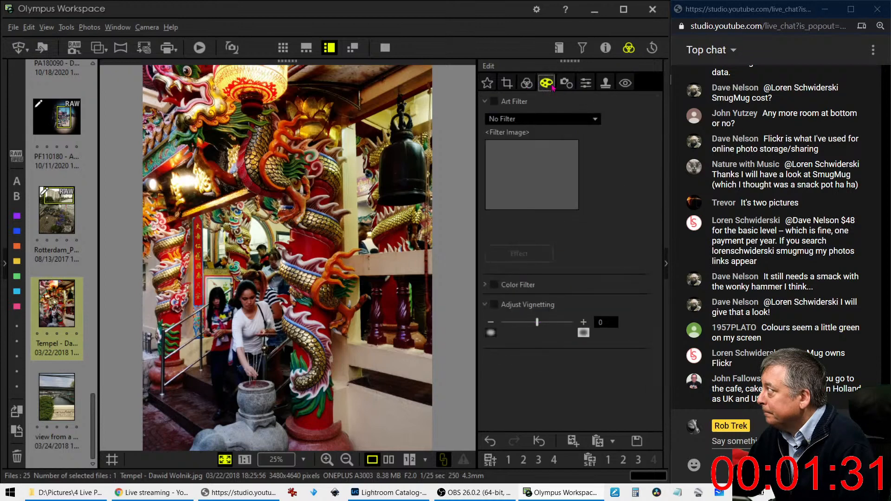
click(540, 123)
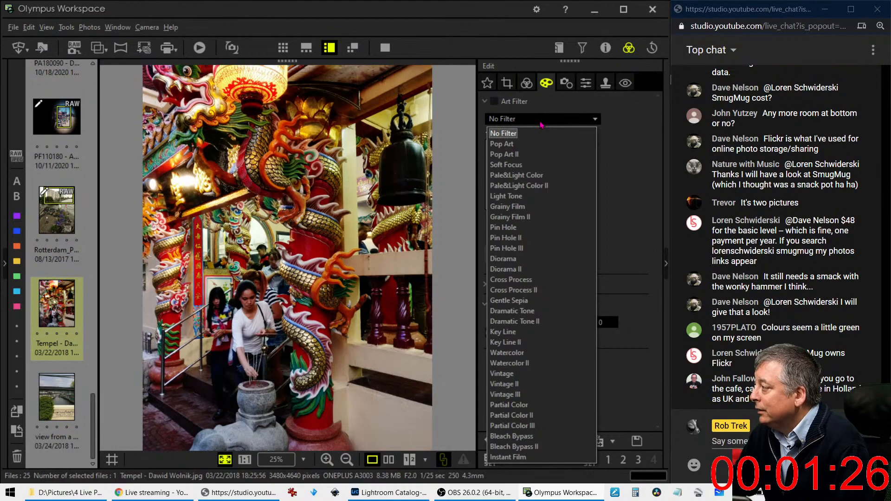
click(528, 378)
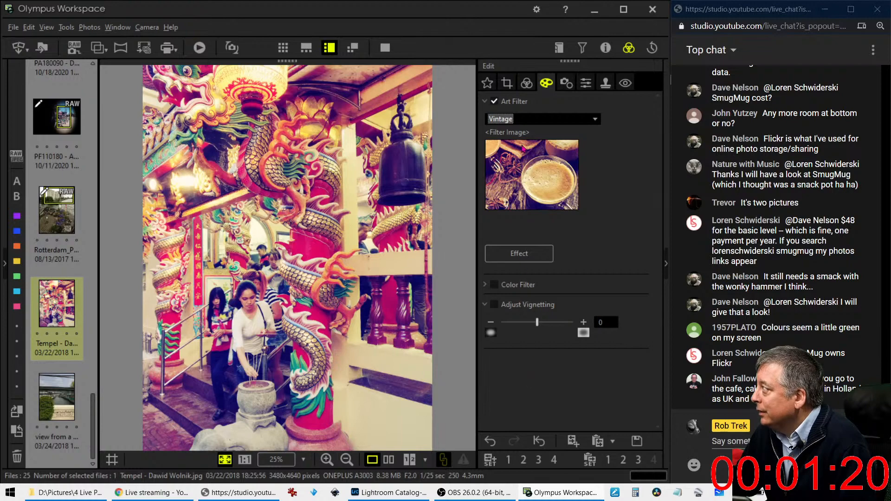
click(524, 119)
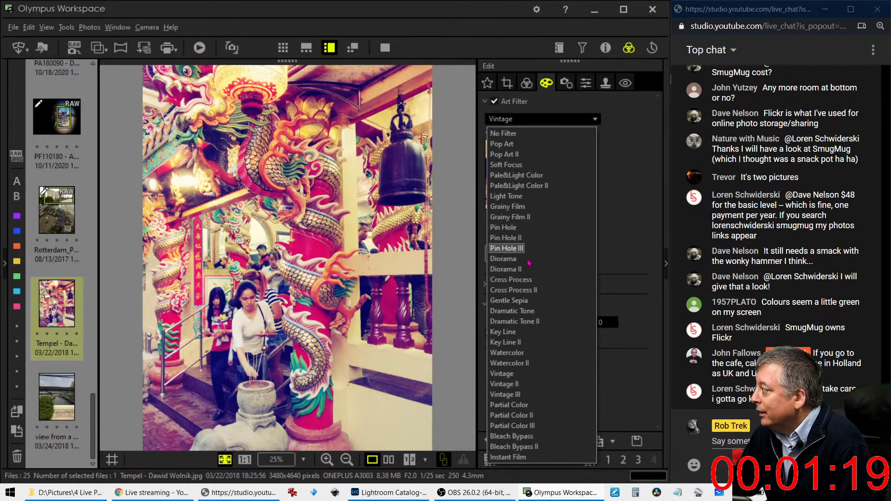
click(523, 395)
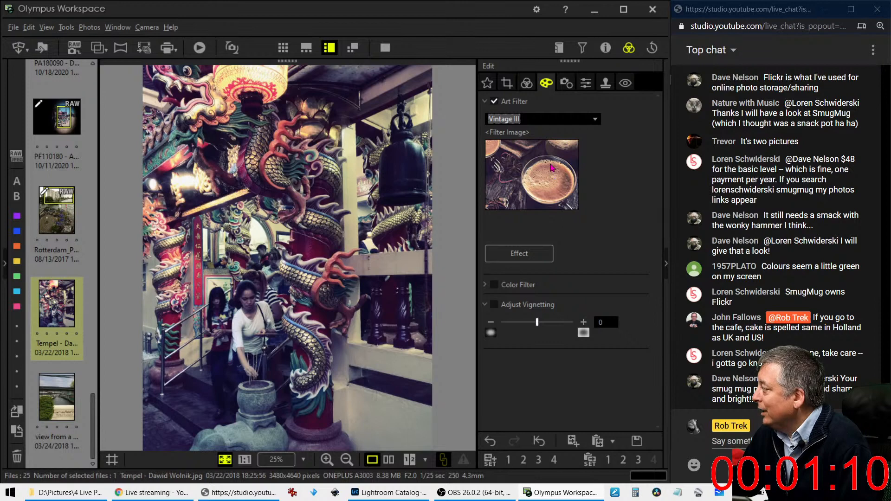
Step: Try the Vintage II art filter on the Tempel photo and replace it with Vintage
click(550, 120)
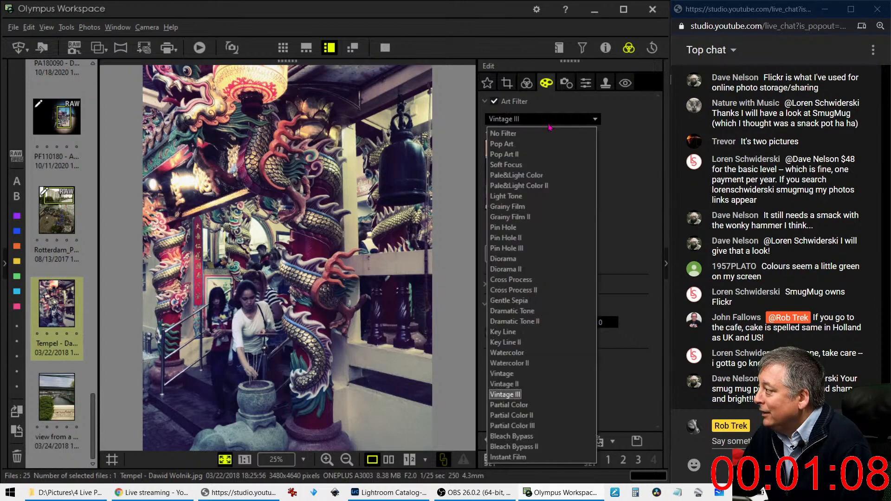
click(520, 384)
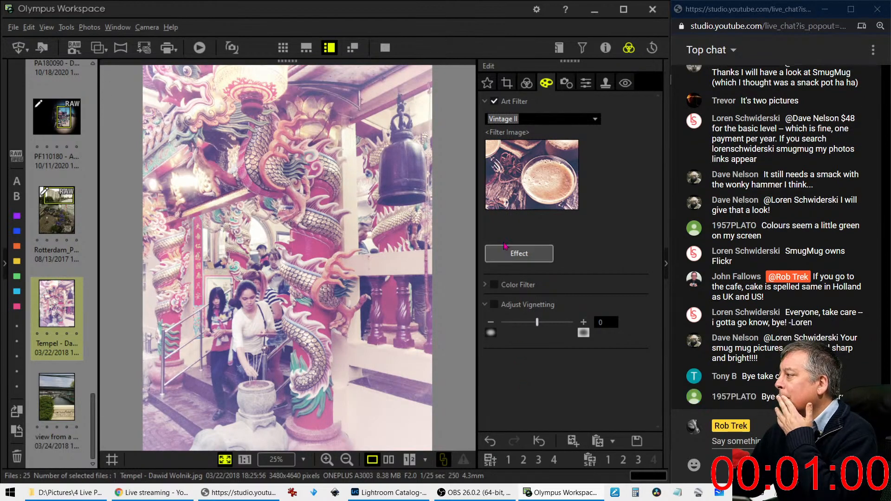
click(513, 105)
click(513, 122)
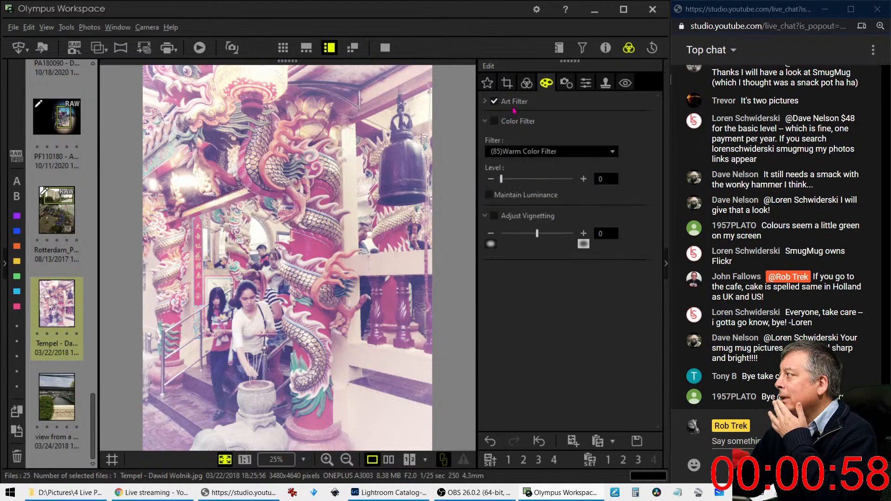
click(514, 107)
click(505, 121)
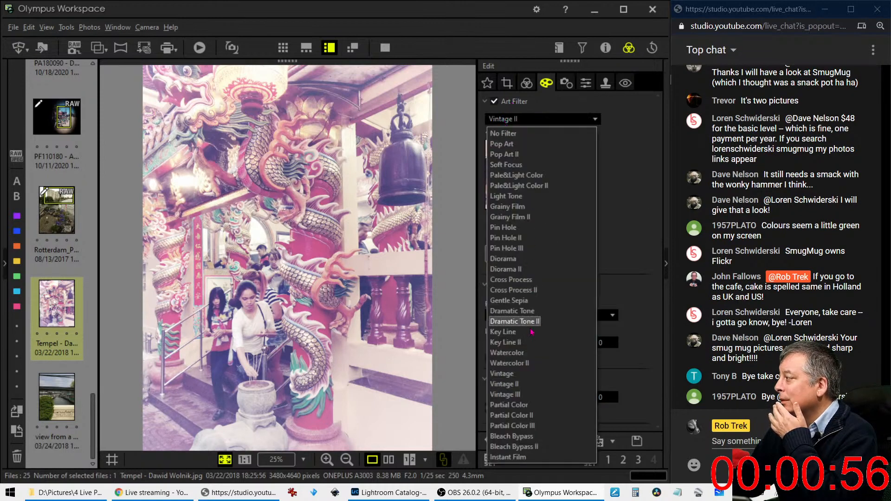
click(528, 374)
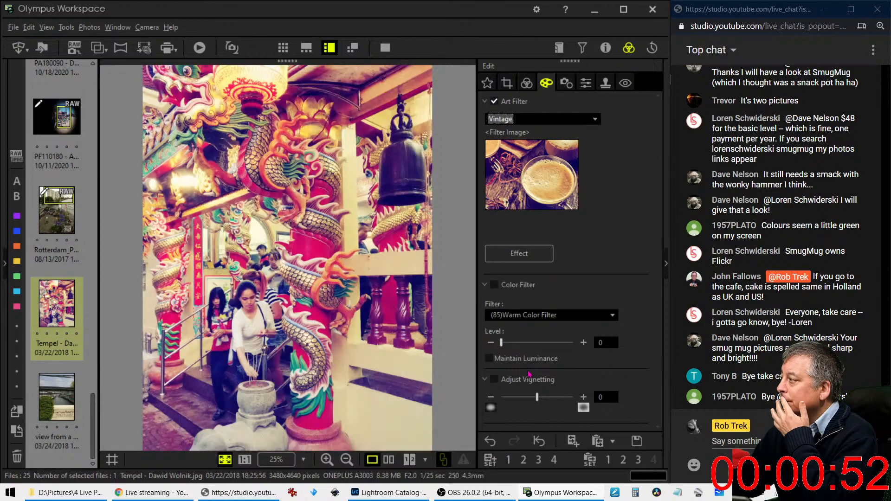
Step: Check the Tempel photo's shooting details in its properties and hide them again
click(307, 241)
click(307, 241)
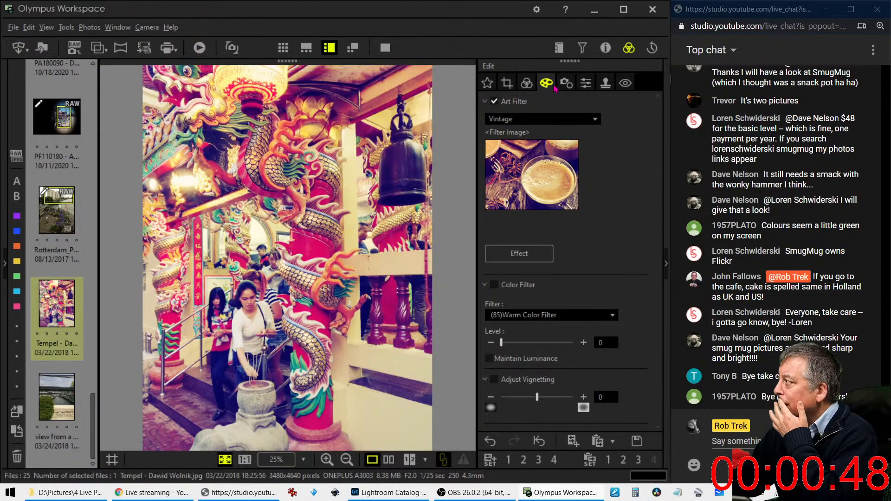
click(605, 47)
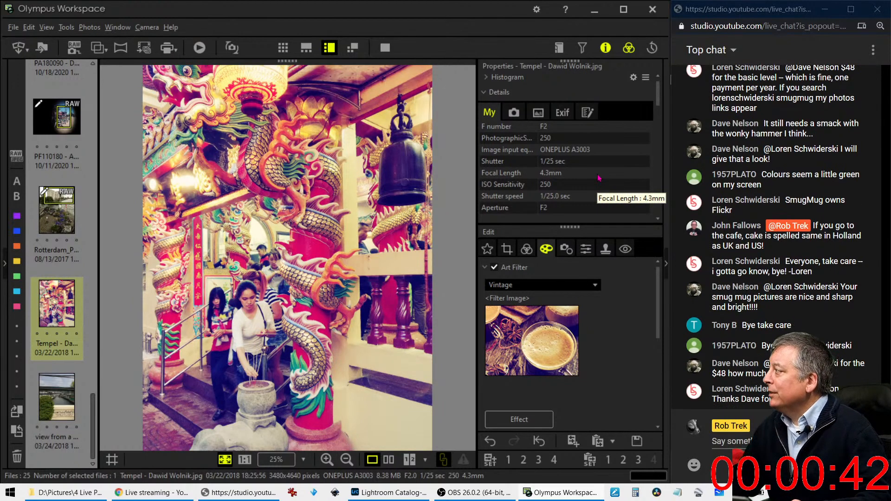
click(608, 51)
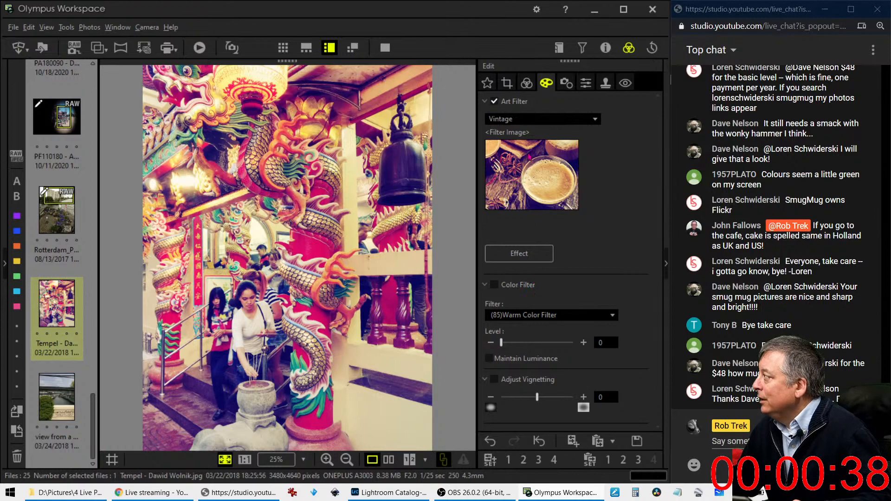
Step: Set the Tempel photo's saturation to -25 and slightly lower the midtone point of the RGB tone curve
click(526, 83)
scroll(512, 362, down, 3)
scroll(512, 362, down, 10)
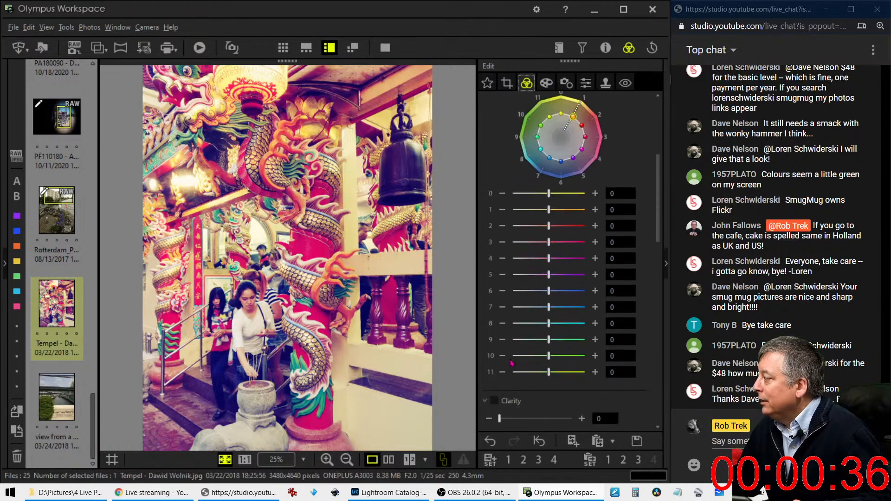
scroll(511, 357, down, 8)
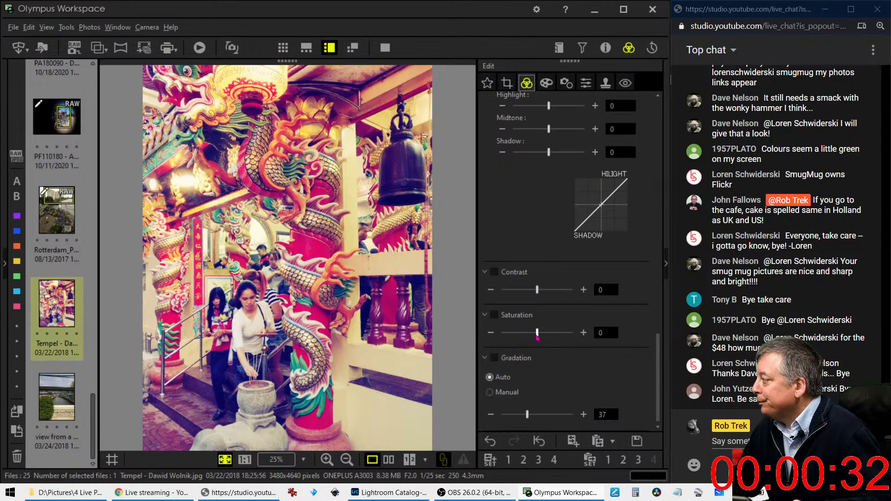
drag(537, 333, 528, 334)
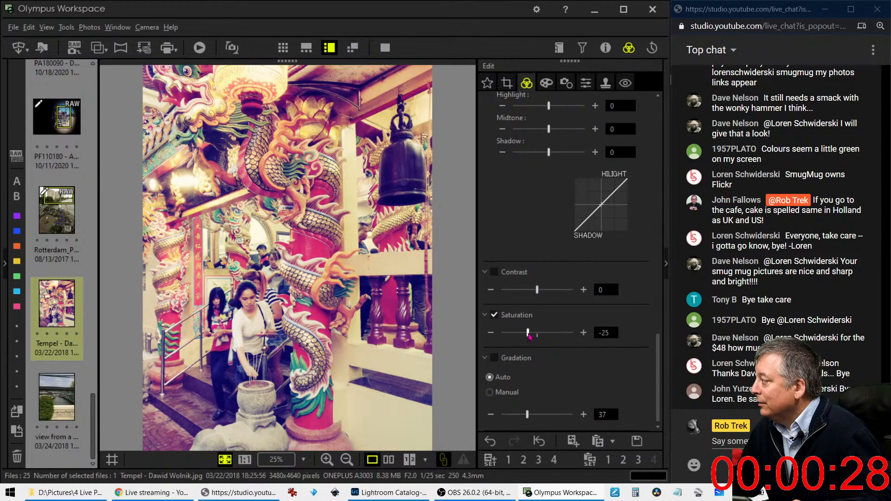
scroll(530, 310, up, 8)
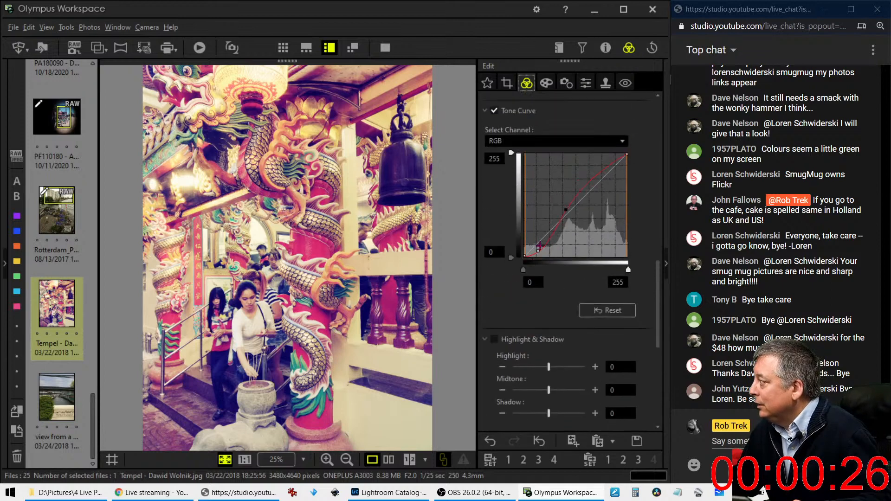
drag(566, 210, 568, 212)
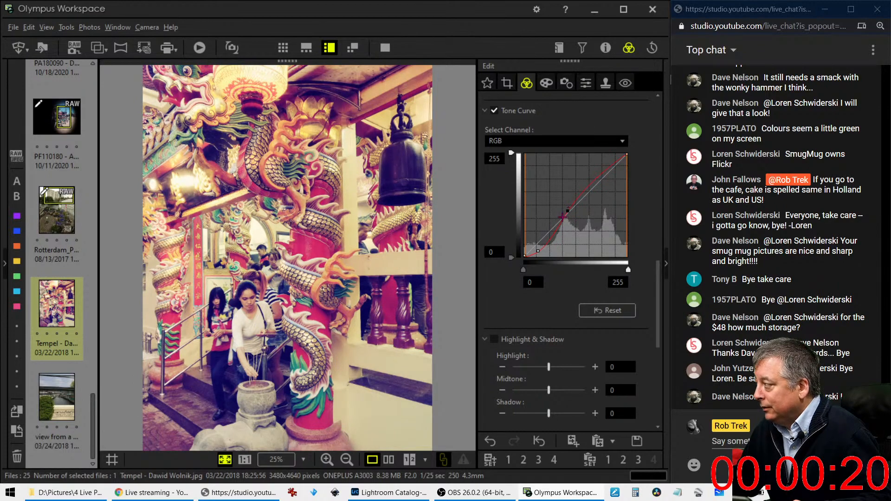
Step: Try the Vintage II, Watercolor II and Vintage III art filters on the Tempel photo and return to Vintage
click(548, 83)
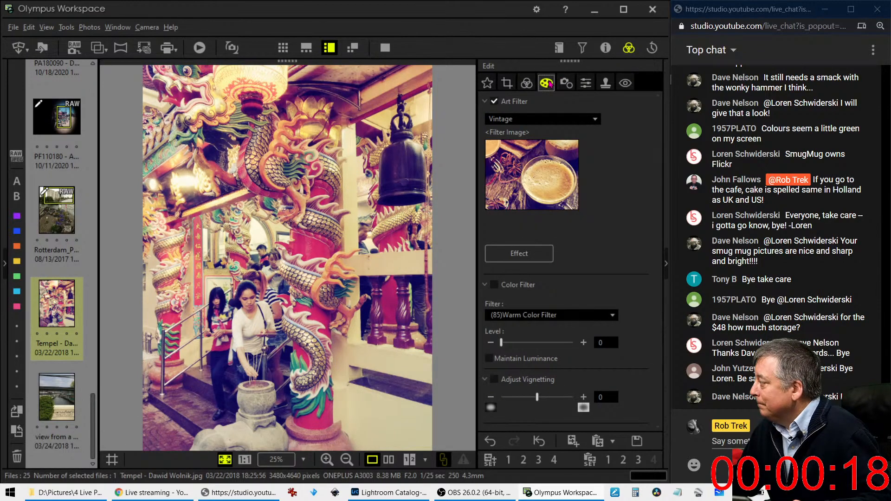
click(550, 121)
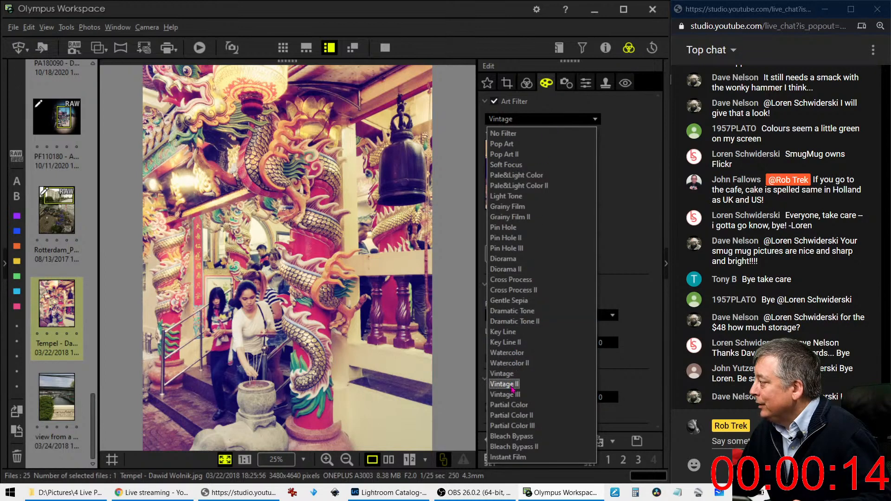
click(503, 383)
click(540, 258)
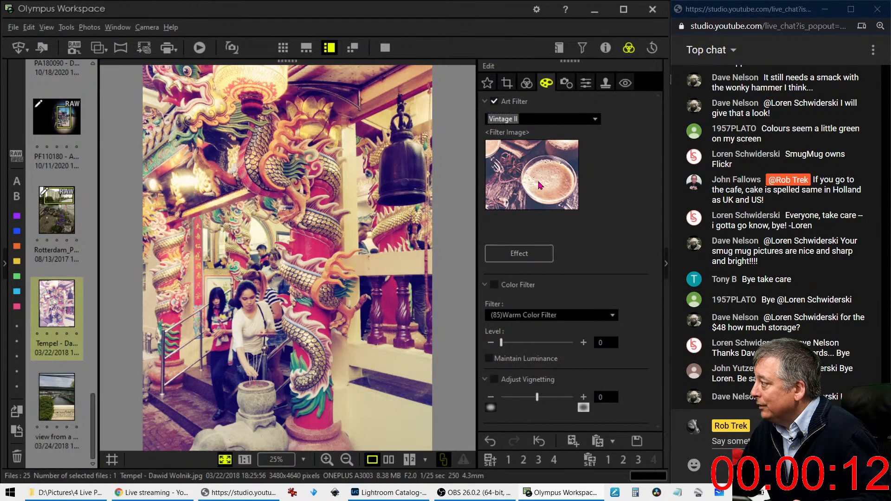
click(557, 119)
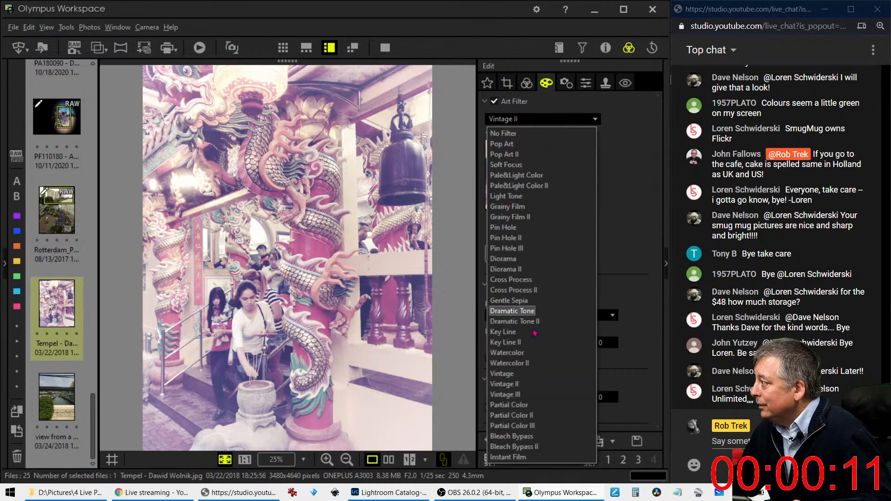
click(523, 364)
click(519, 253)
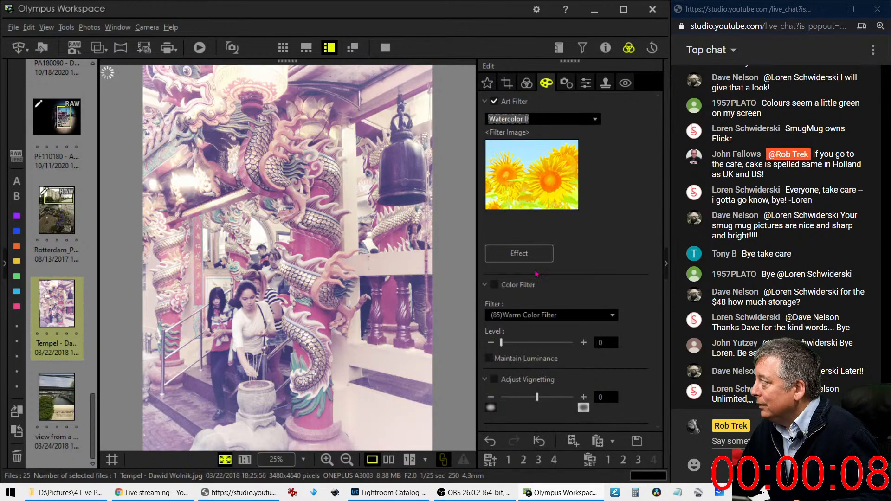
click(546, 119)
click(505, 395)
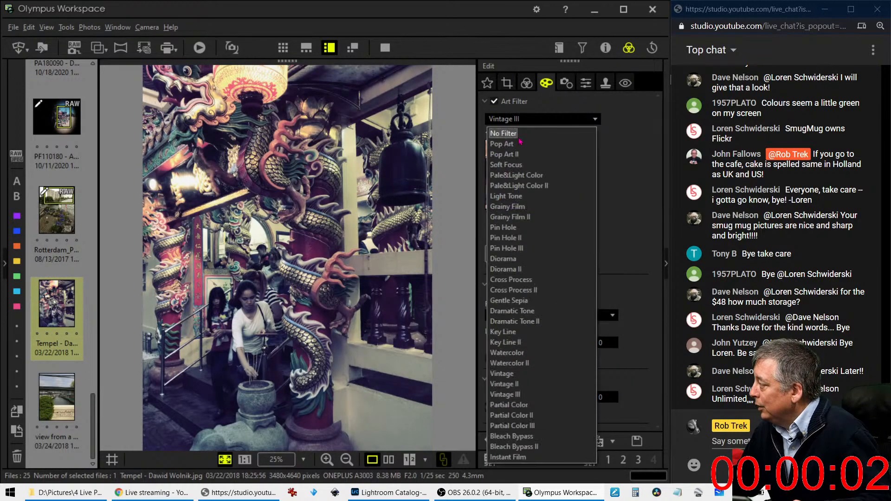
click(525, 123)
click(502, 374)
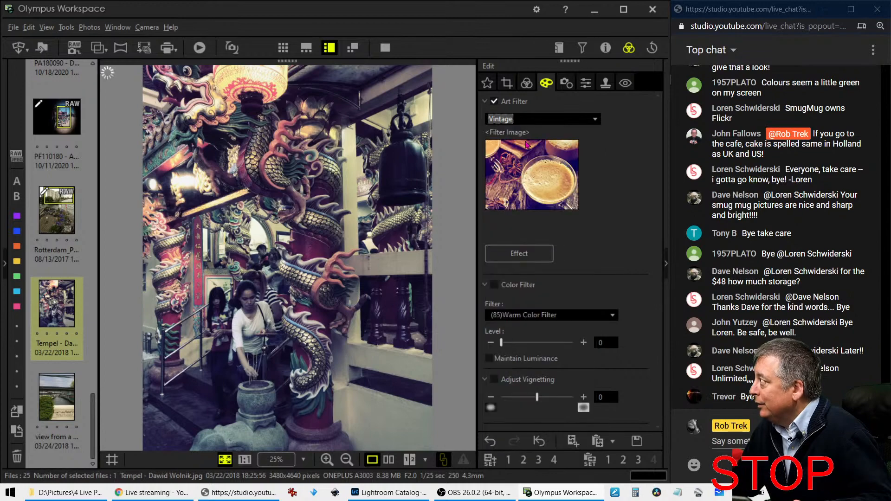
Step: Darken the Tempel photo's corners by setting the vignetting adjustment to -9
click(526, 83)
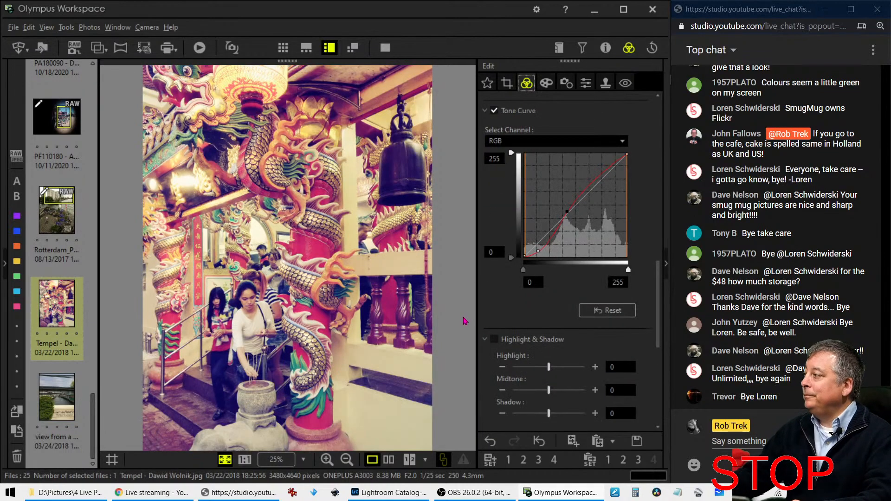
click(546, 83)
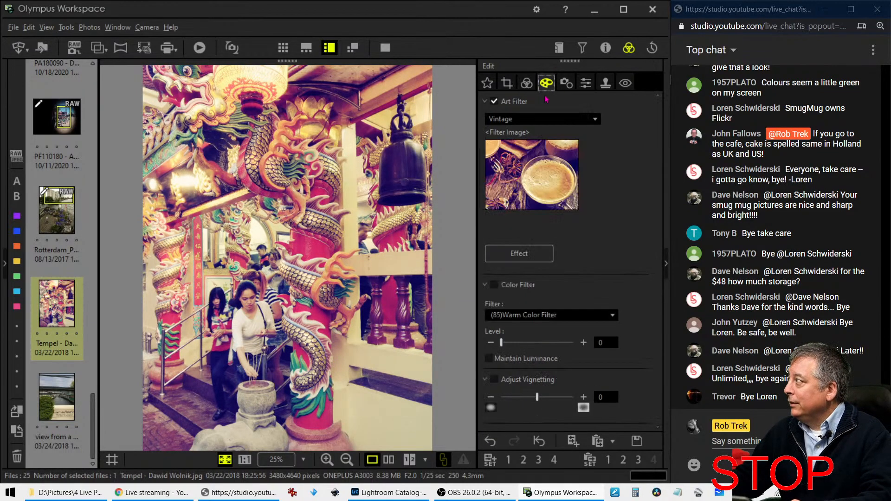
drag(537, 398, 531, 400)
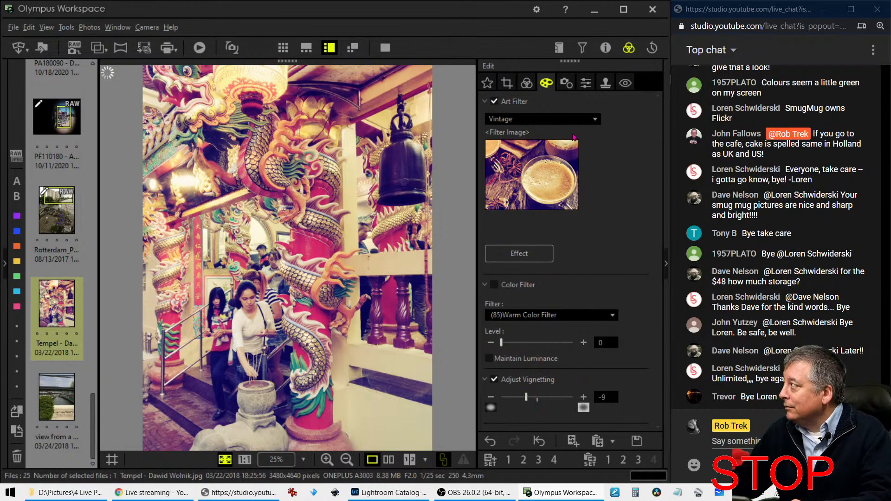
Step: Compare the original and edited Tempel photo side by side in full screen, and leave full screen
click(526, 84)
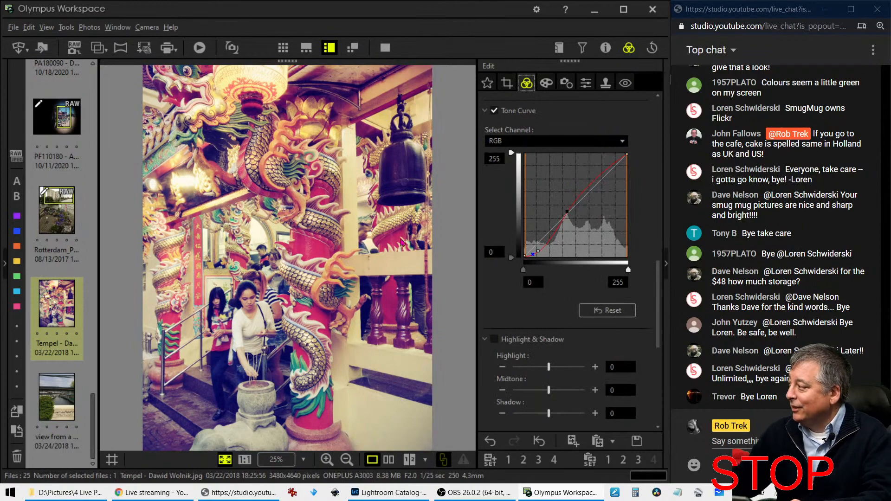
click(389, 459)
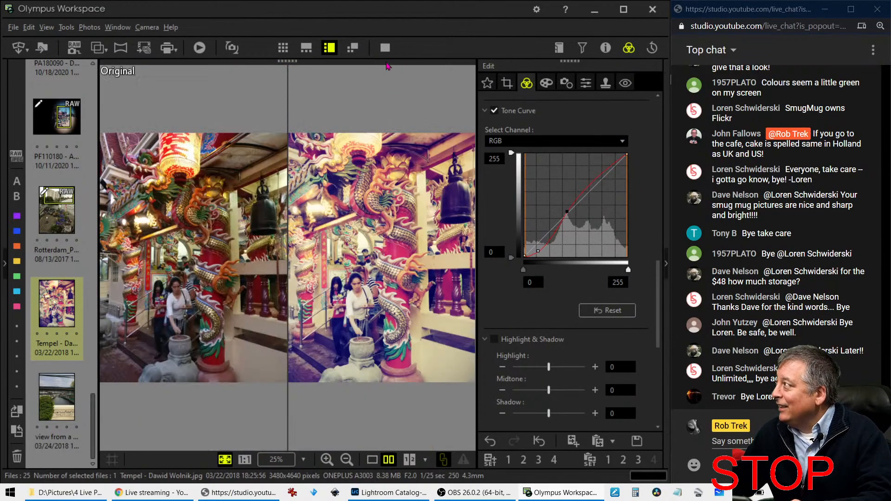
click(385, 50)
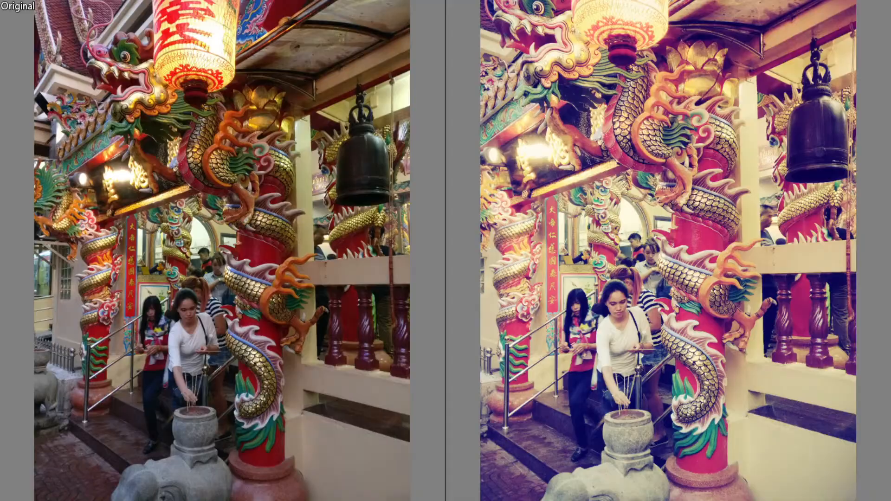
key(Escape)
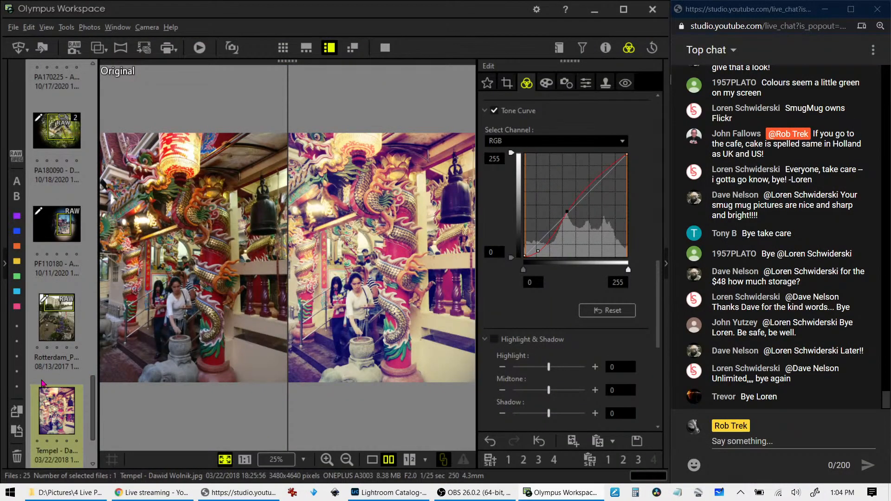
Step: Open the "view from a Bridge - so Thai" photo and show it alone instead of beside its original
scroll(56, 390, down, 1)
click(73, 407)
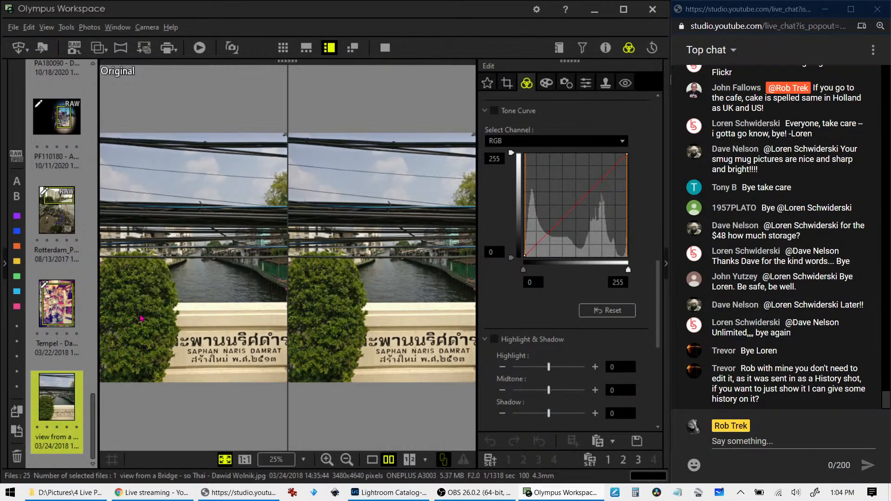
click(62, 320)
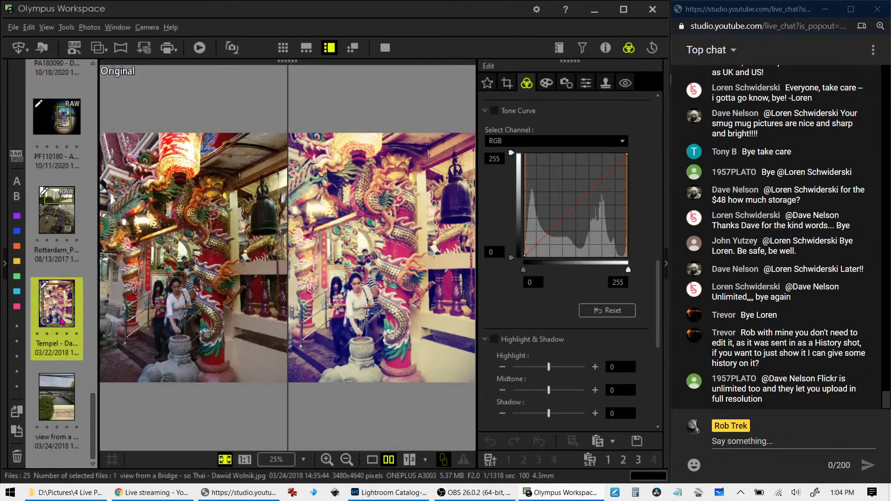
click(59, 394)
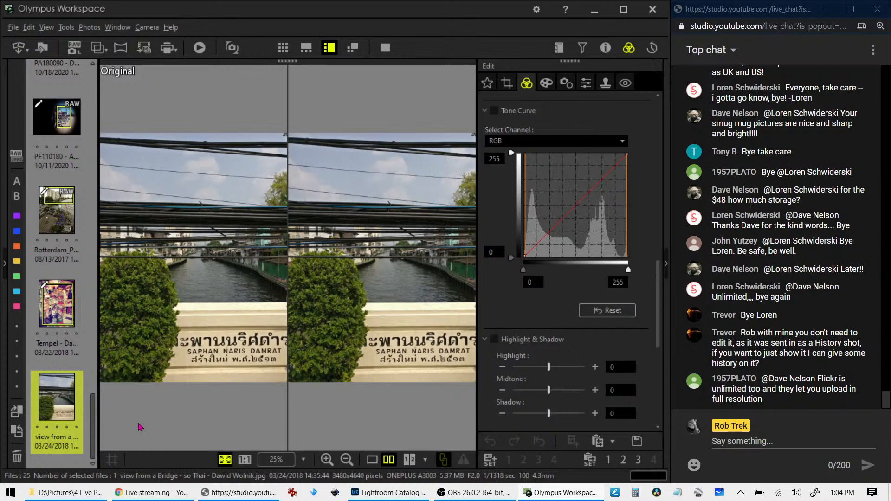
click(371, 459)
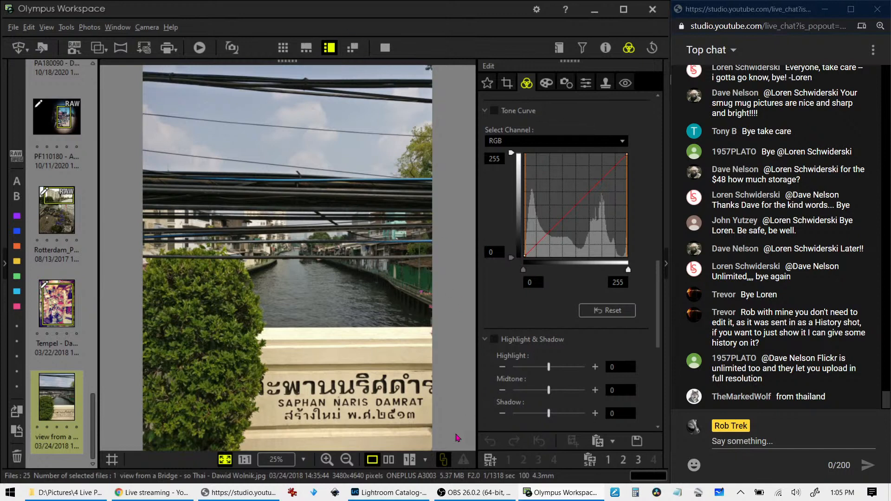
Step: Switch to Lightroom Classic and synchronize the "4 Live Photo Edits" folder, importing its new photos and scanning for metadata updates
click(402, 494)
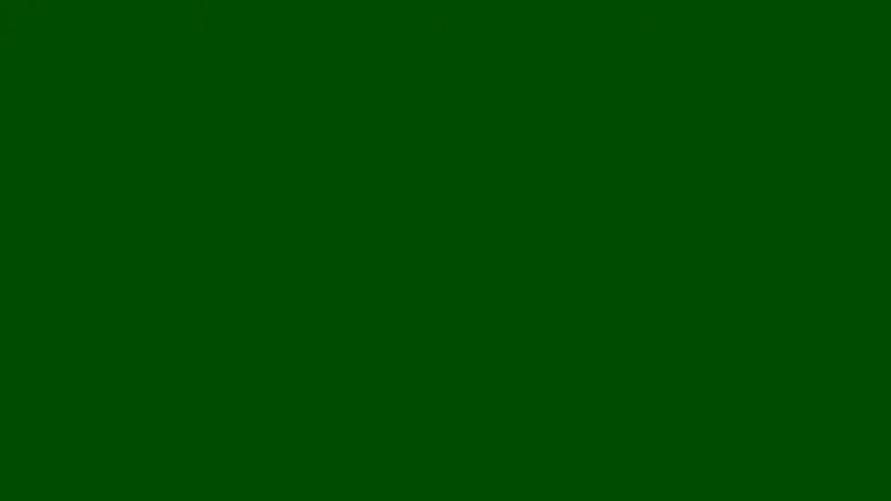
right_click(129, 362)
click(175, 305)
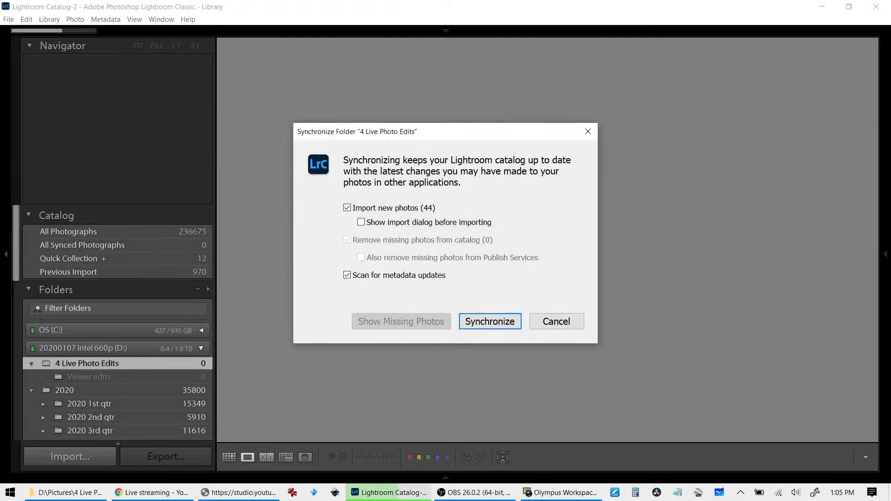
key(Return)
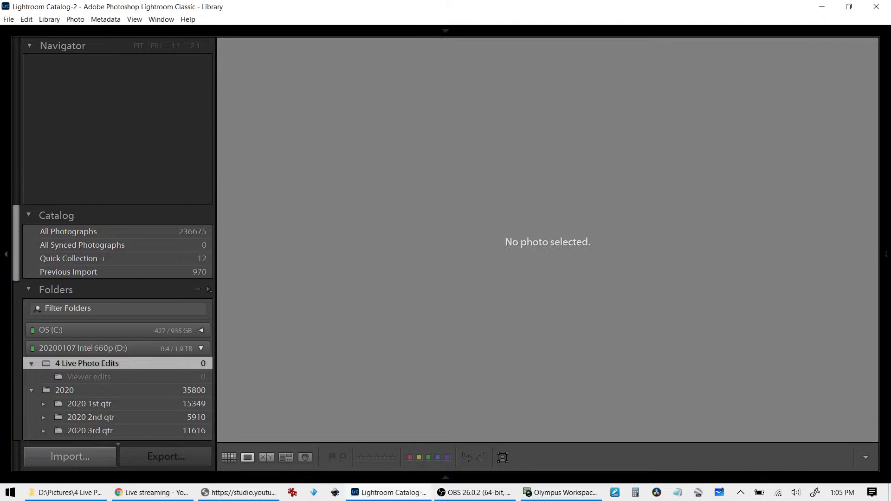
mouse_move(474, 492)
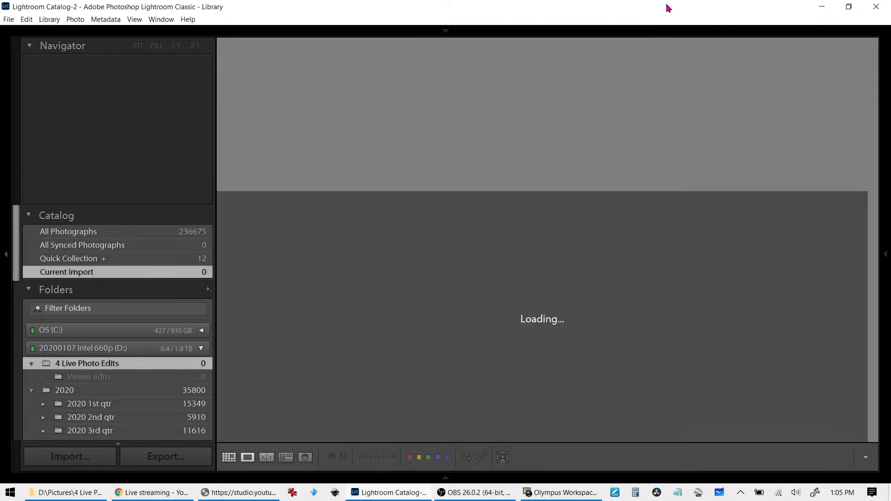
Step: Filter the newly imported photos by camera to show only those taken with the NIKON D3200
click(408, 102)
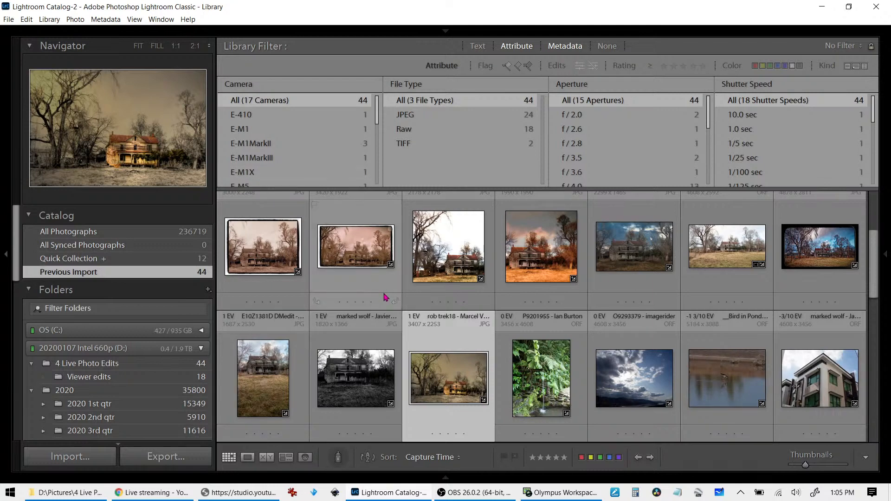
click(338, 116)
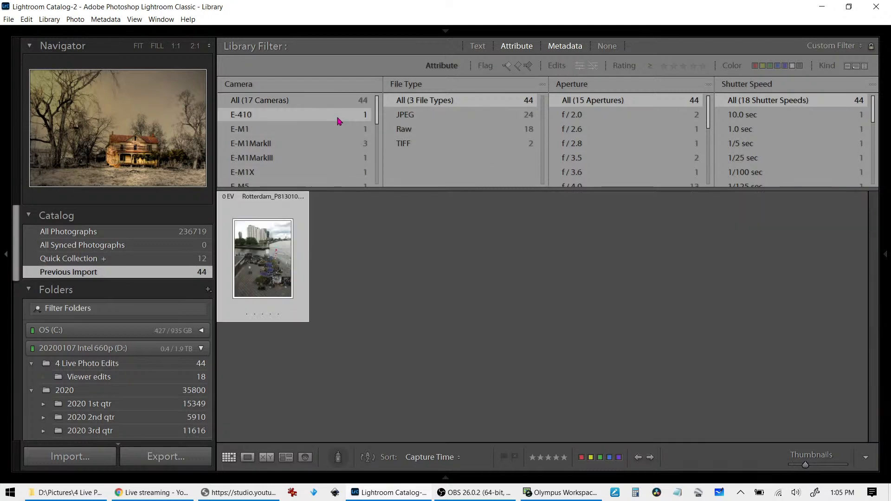
scroll(314, 155, down, 2)
scroll(317, 161, down, 1)
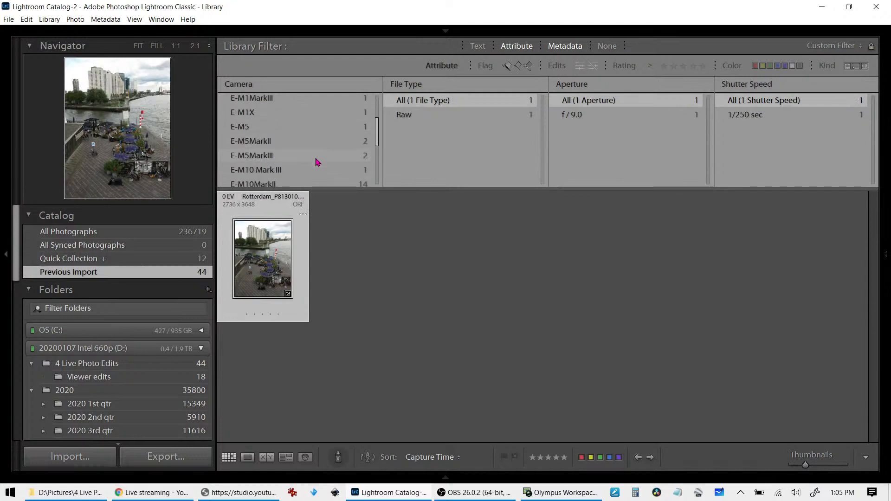
scroll(315, 166, down, 4)
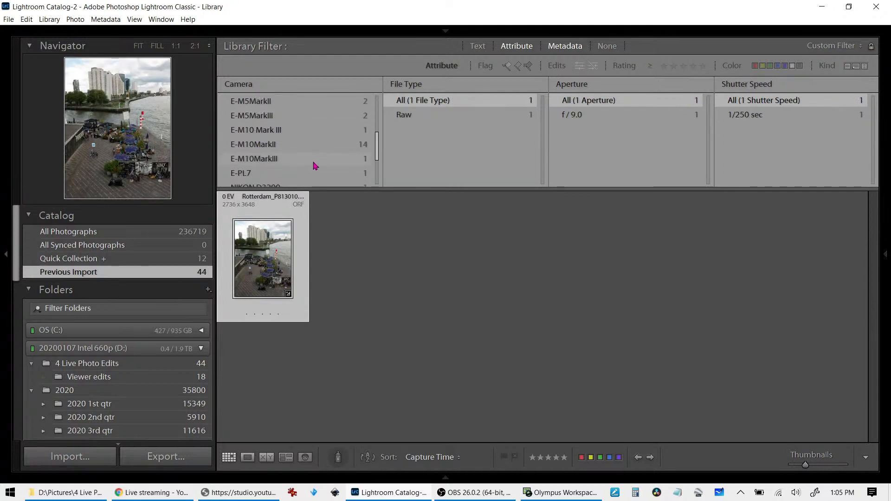
click(314, 149)
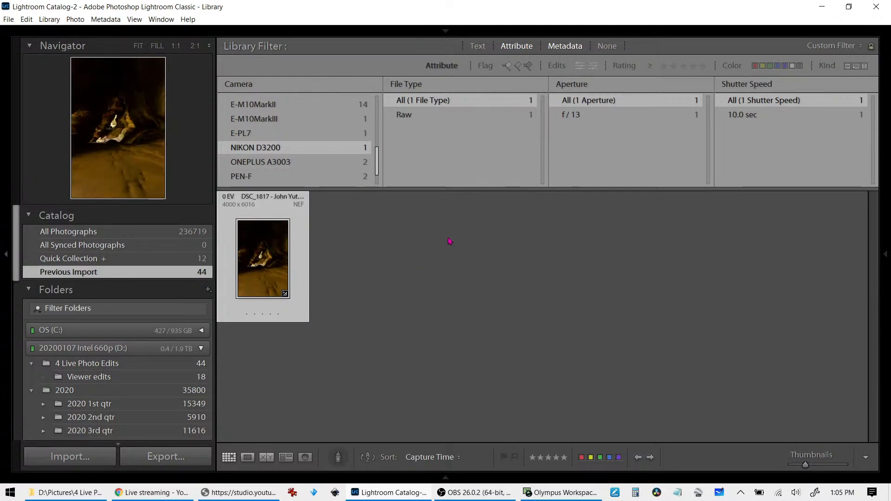
Step: Check the PEN-F and ONEPLUS A3003 photos, return to the NIKON D3200 filter and open its cave photo in Develop
click(361, 176)
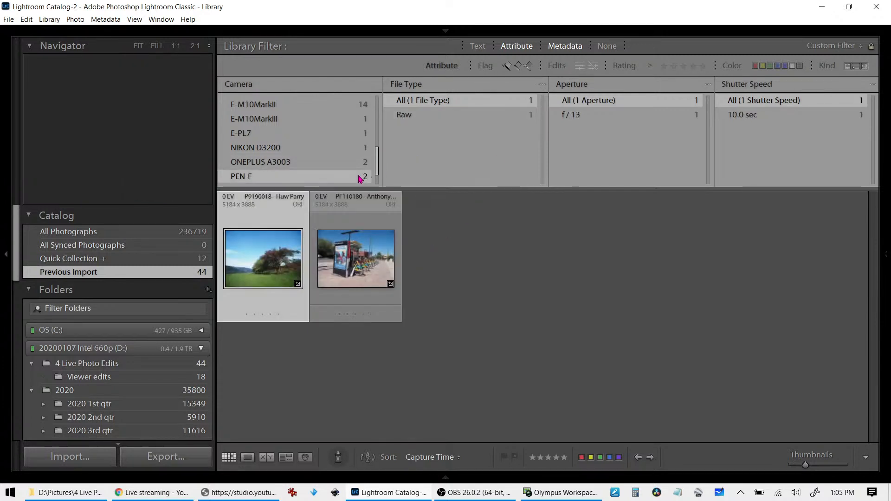
click(358, 161)
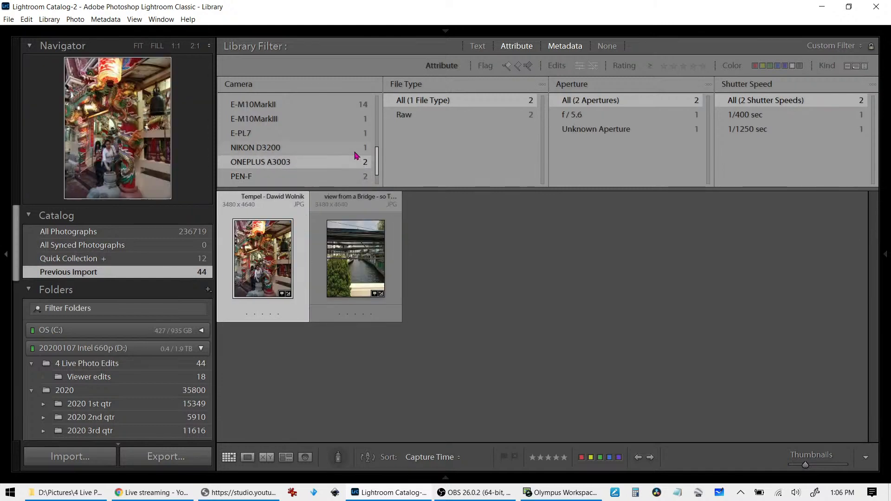
click(356, 148)
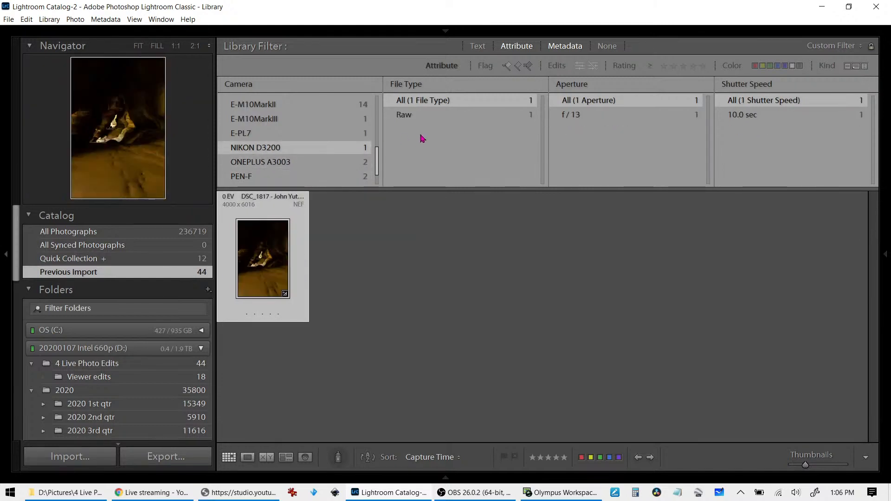
key(d)
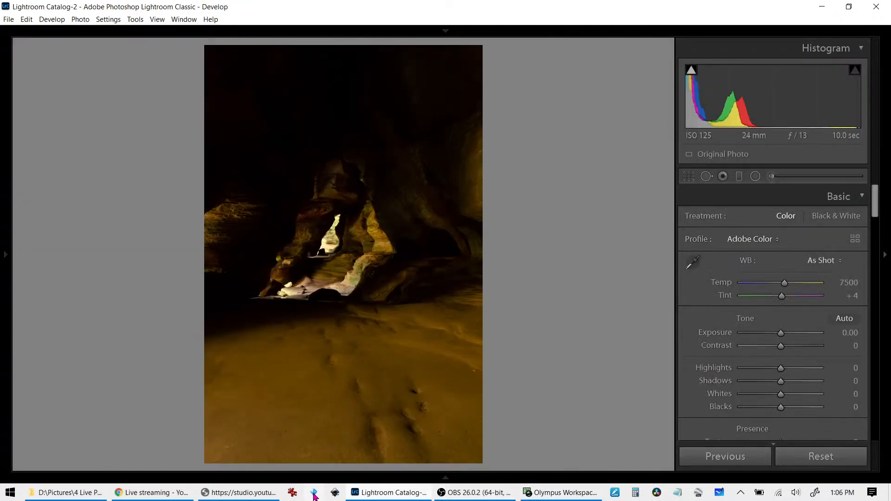
Step: Bring up the live chat window and fit the Lightroom window beside it so both are visible
click(274, 493)
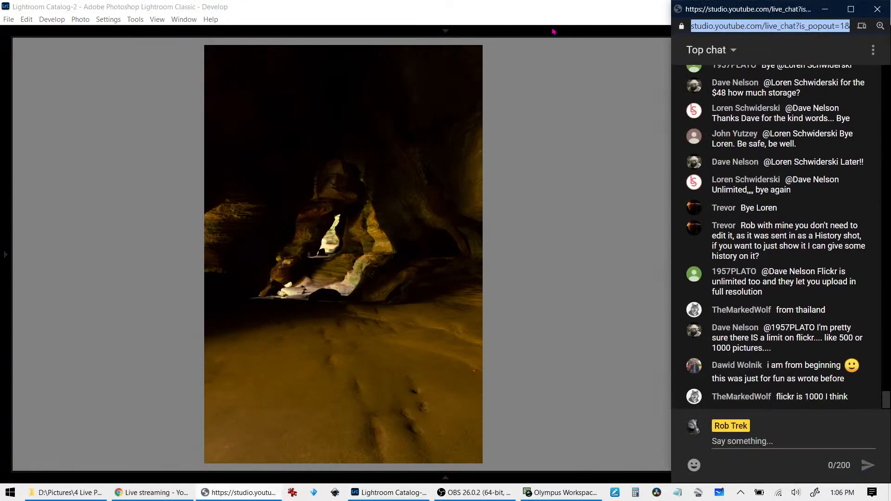
click(553, 14)
double_click(561, 12)
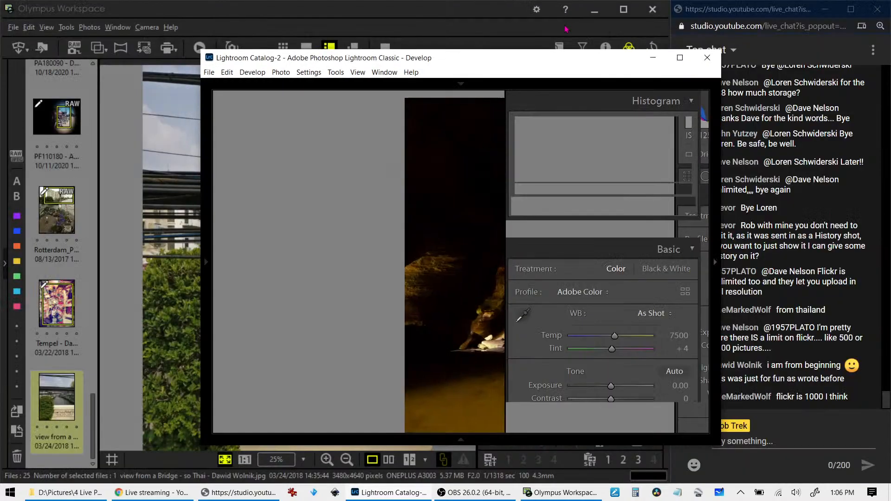
drag(544, 64, 0, 53)
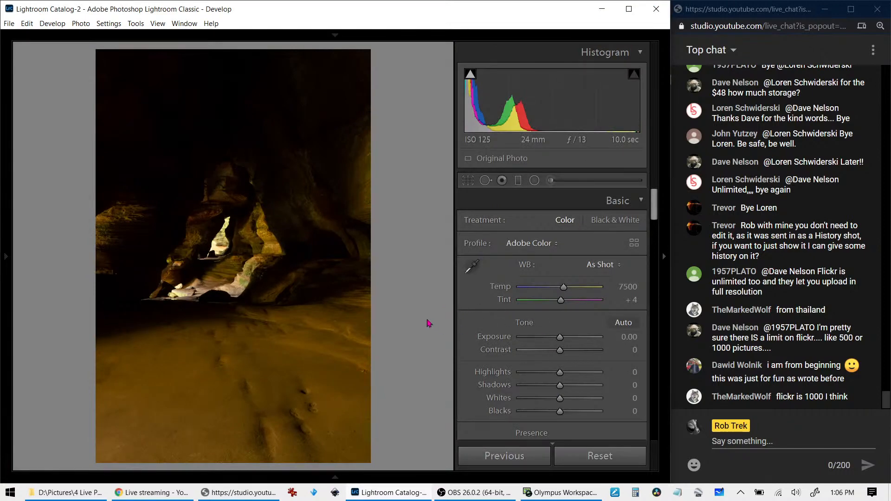
click(245, 233)
drag(178, 224, 307, 270)
click(307, 271)
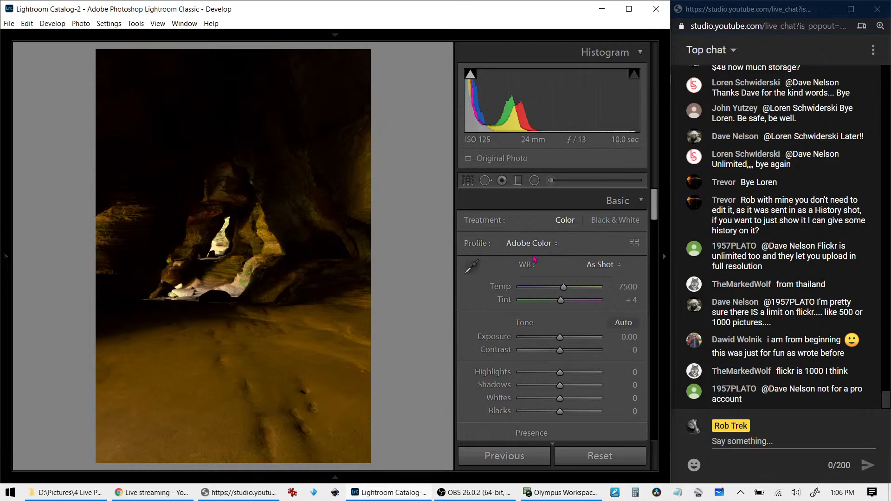
Step: Apply automatic tone to the cave photo, view its file and exposure info overlays, and hide the overlay again
click(622, 323)
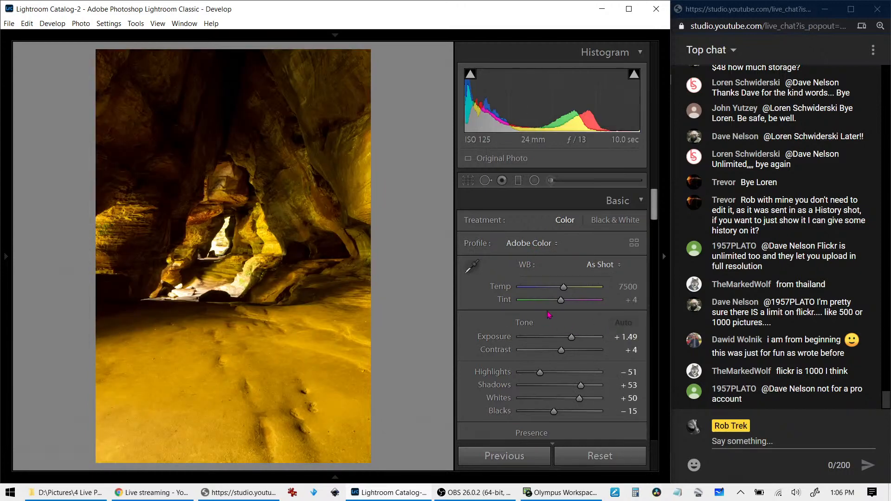
key(i)
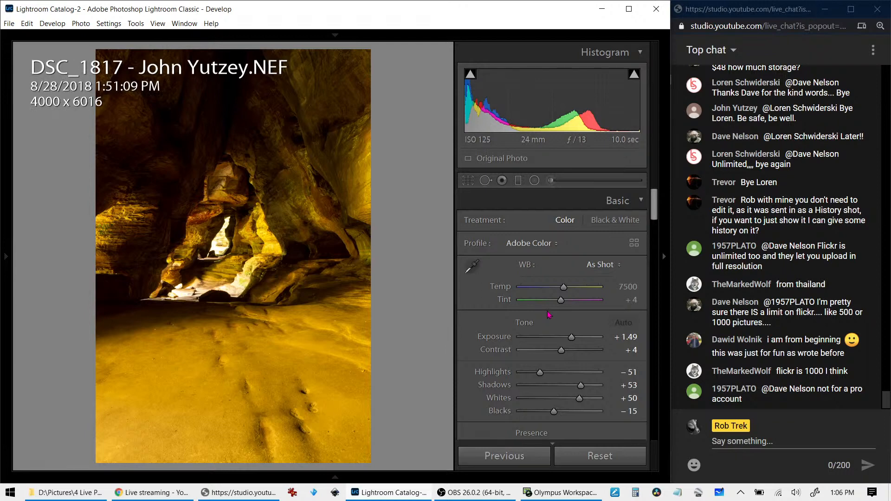
key(i)
key(i)
key(i)
key(i)
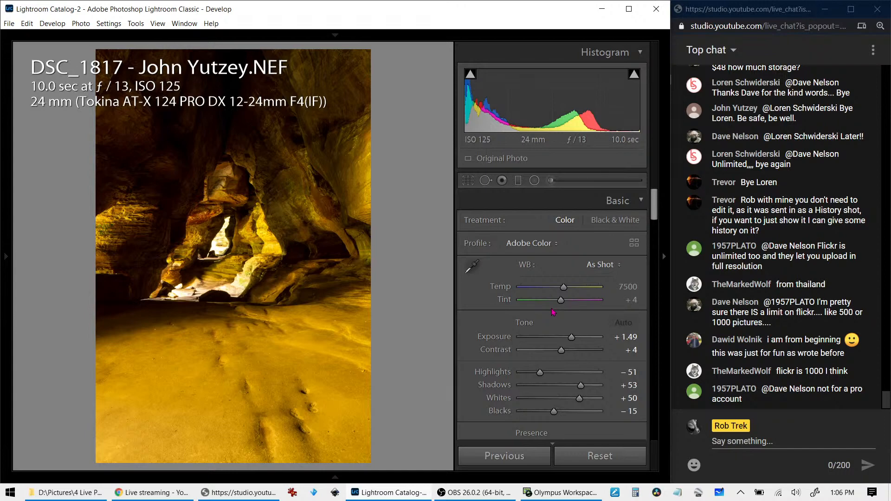
key(i)
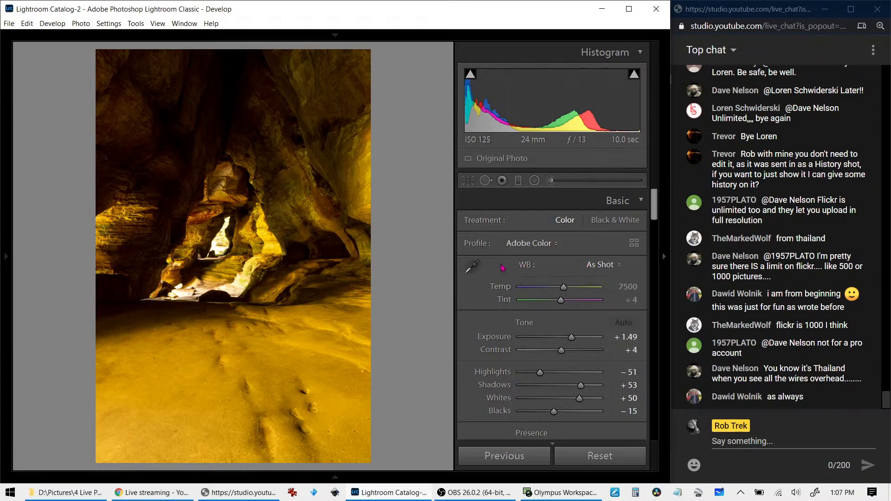
Step: Sample the white balance from the pale rock at the cave opening and crop the photo 1 x 1, framed slightly higher
click(472, 267)
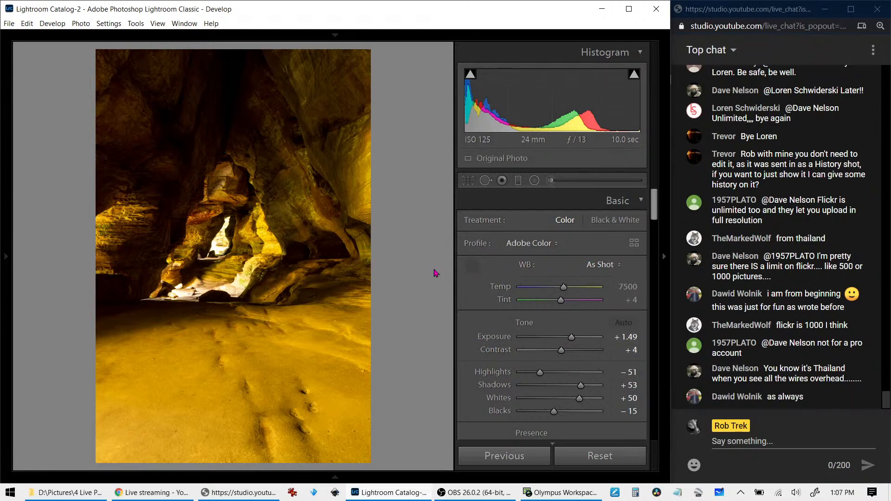
click(179, 295)
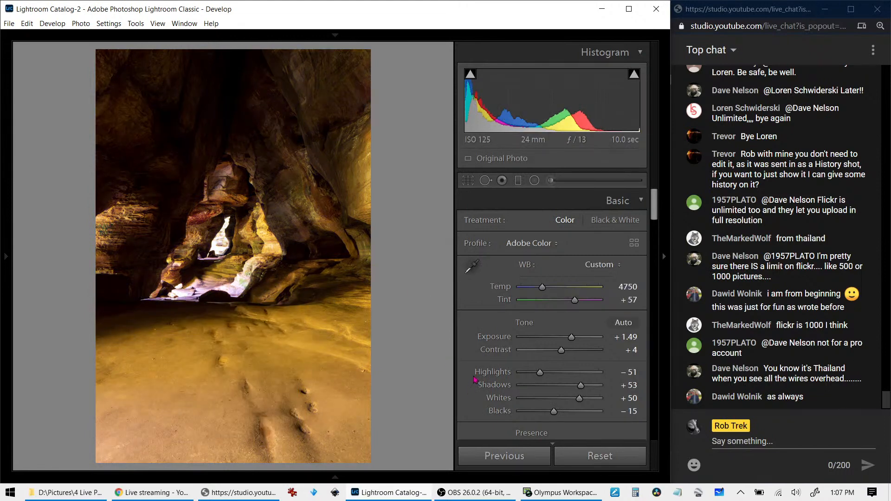
click(469, 182)
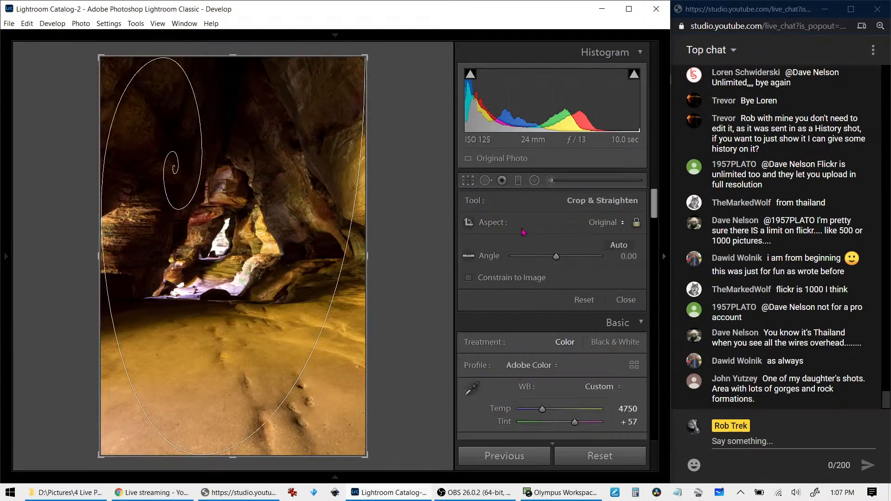
click(570, 234)
click(589, 273)
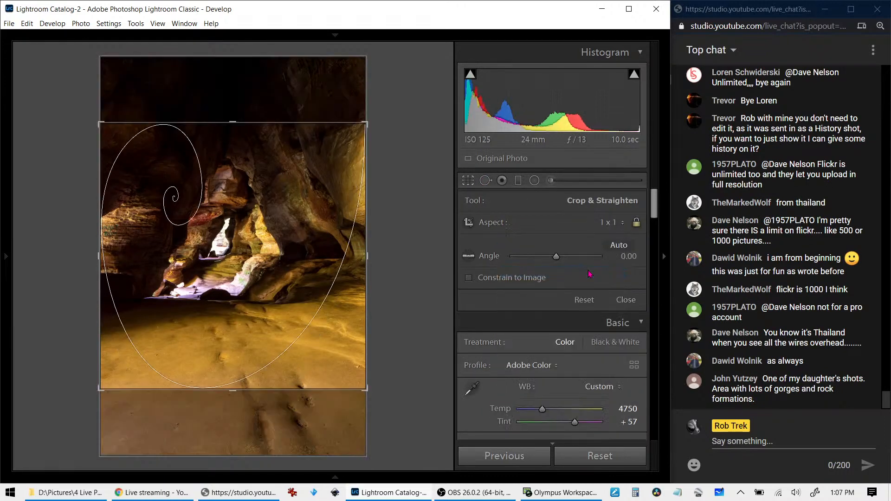
drag(287, 275, 287, 302)
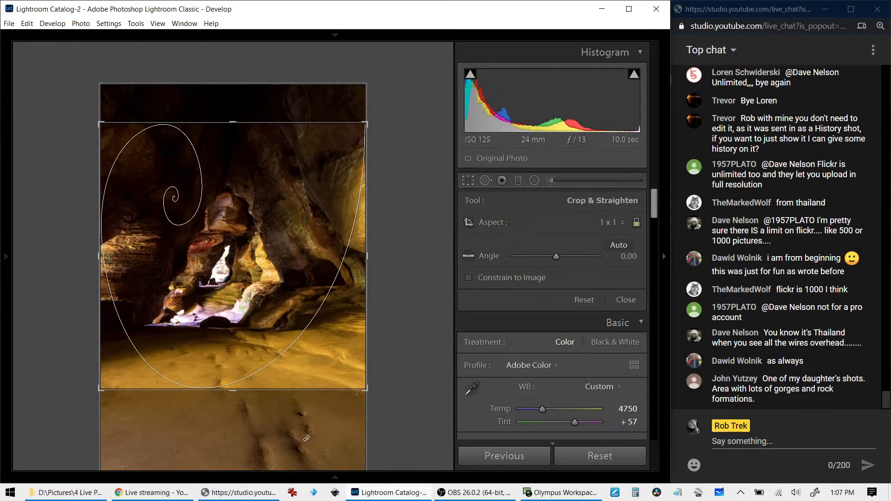
click(472, 183)
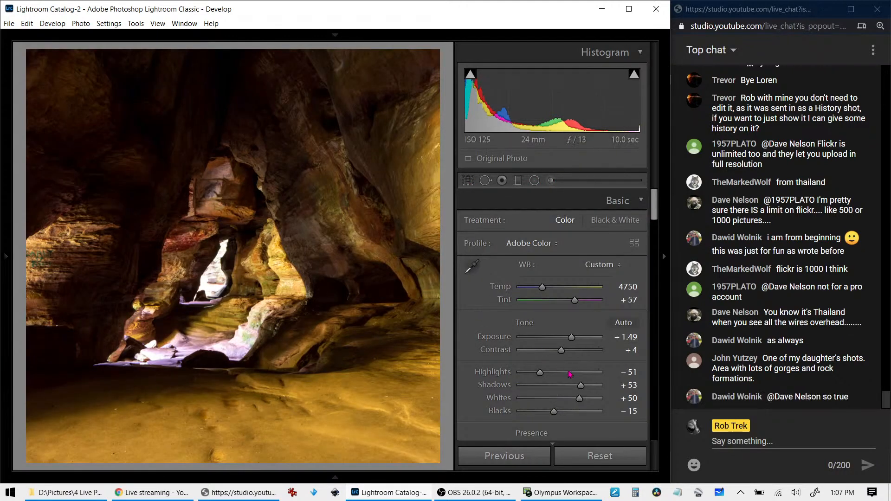
Step: Set the cave photo's Shadows to +100, Highlights to -100, Contrast to 0 and Exposure to +1.79
drag(580, 385, 602, 388)
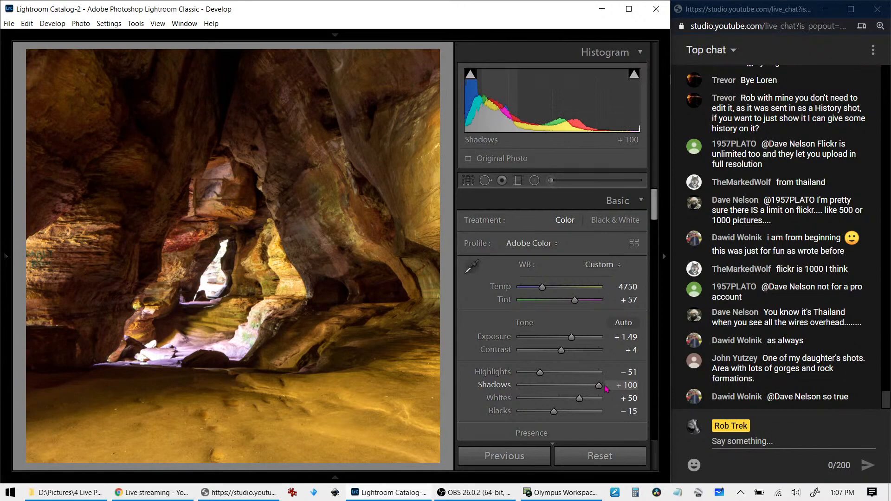
drag(539, 373, 521, 373)
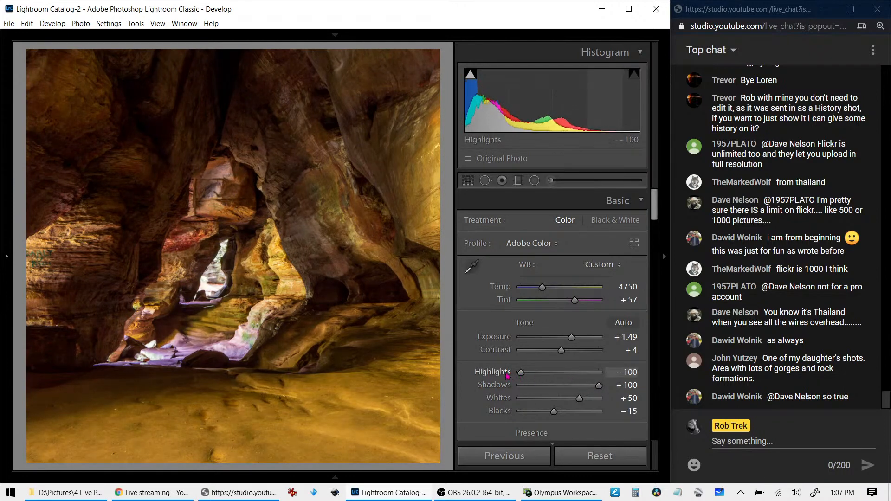
double_click(560, 351)
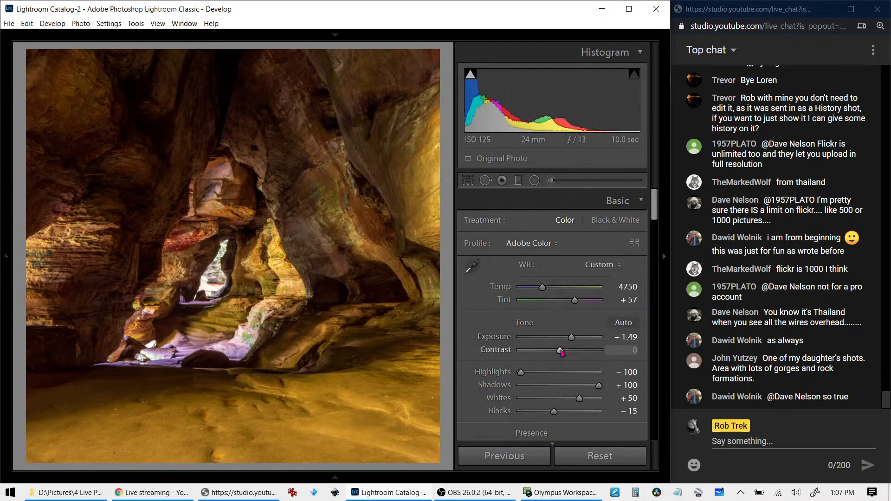
drag(571, 337, 574, 337)
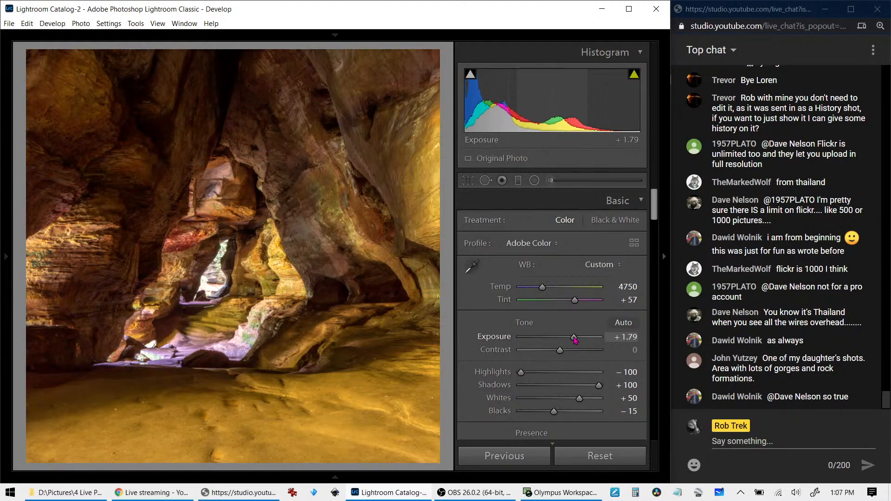
Step: Fine-tune the cave photo's white balance to a Temp of 4441 and a Tint of +61
scroll(496, 324, down, 6)
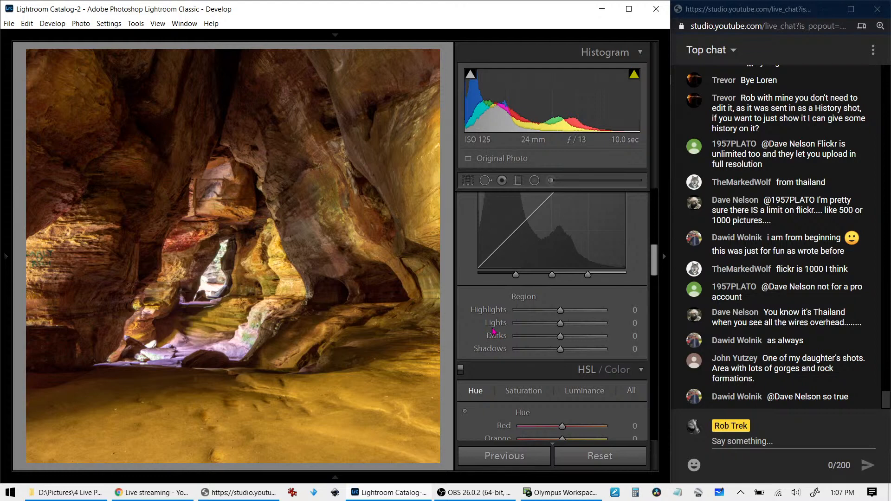
scroll(491, 344, down, 2)
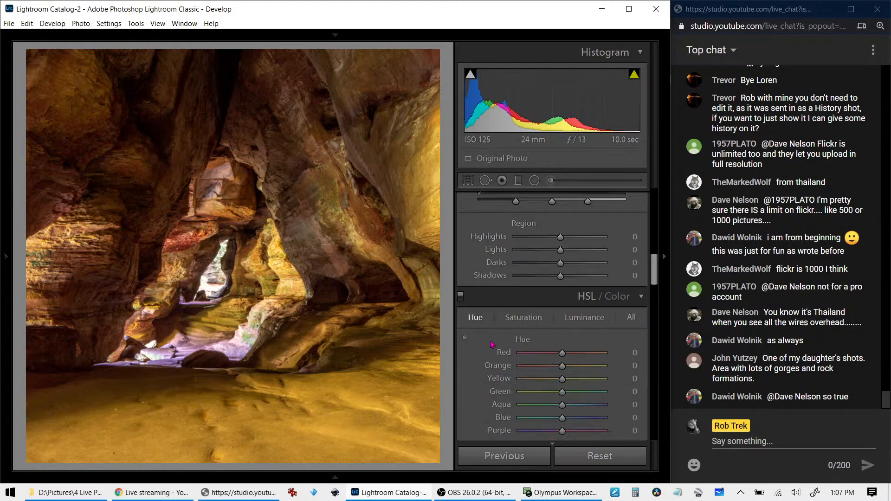
scroll(491, 344, down, 4)
scroll(491, 344, up, 2)
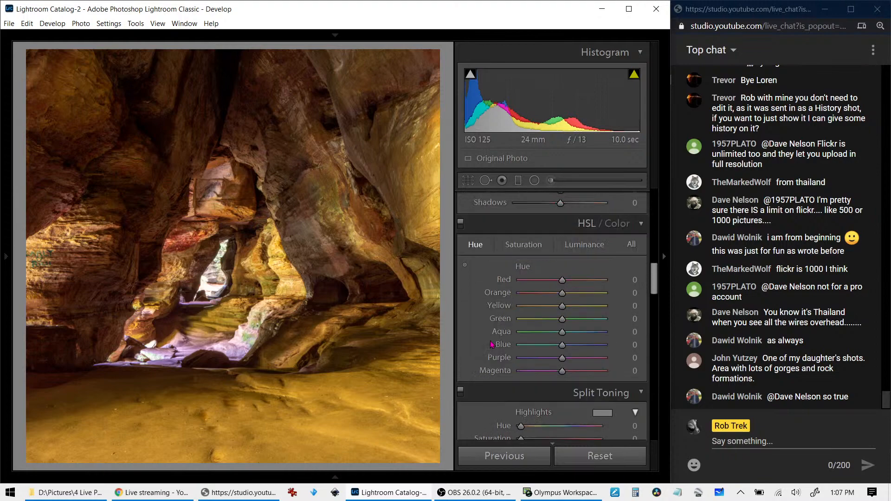
scroll(491, 344, up, 8)
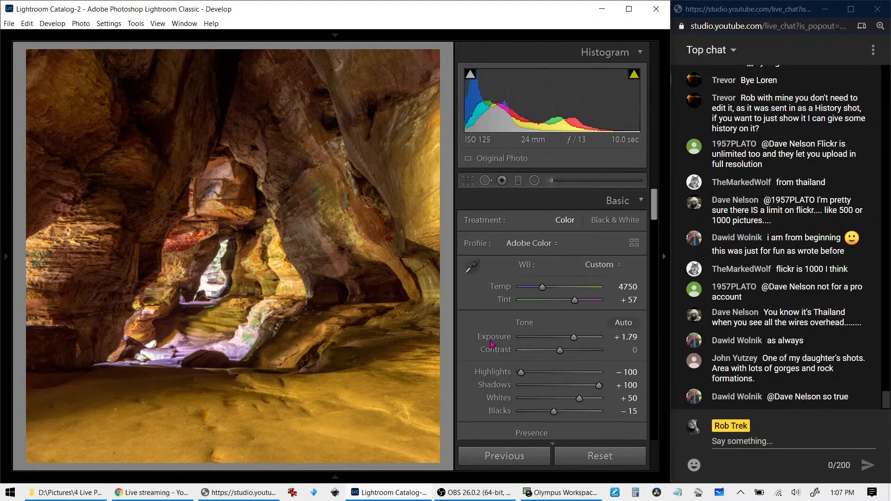
drag(543, 290, 575, 303)
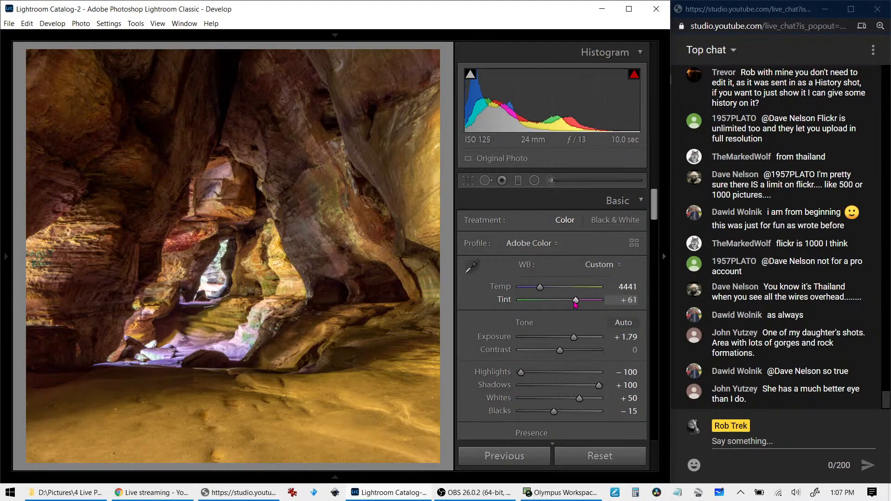
Step: Raise the cave photo's Clarity slightly
scroll(496, 316, down, 8)
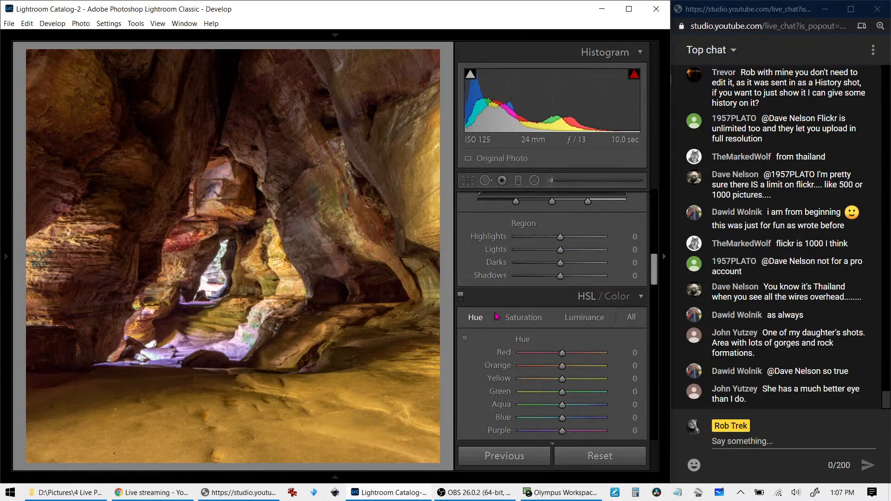
scroll(496, 316, up, 5)
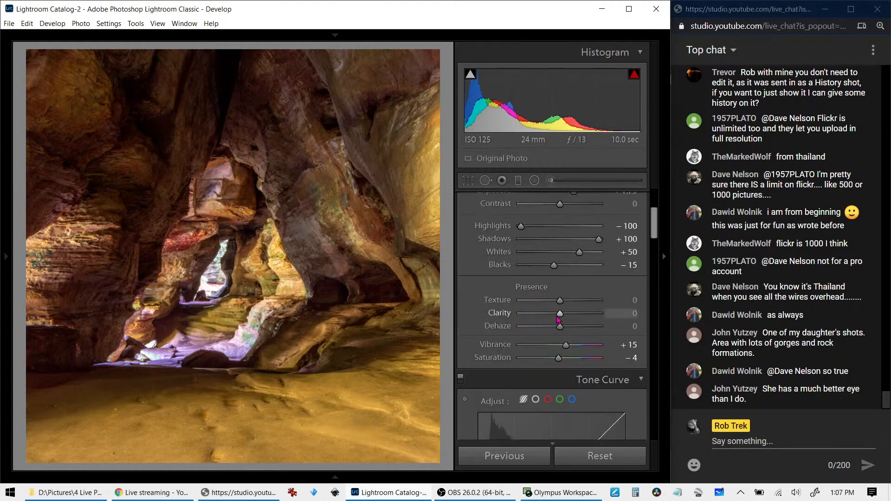
mouse_move(559, 314)
mouse_down()
mouse_move(572, 315)
mouse_move(568, 329)
mouse_move(567, 304)
mouse_up()
Step: Reduce noise in the cave photo with Color at 14 and Luminance at 10, judging it on a close-up of the rock
scroll(497, 355, down, 6)
scroll(511, 371, down, 10)
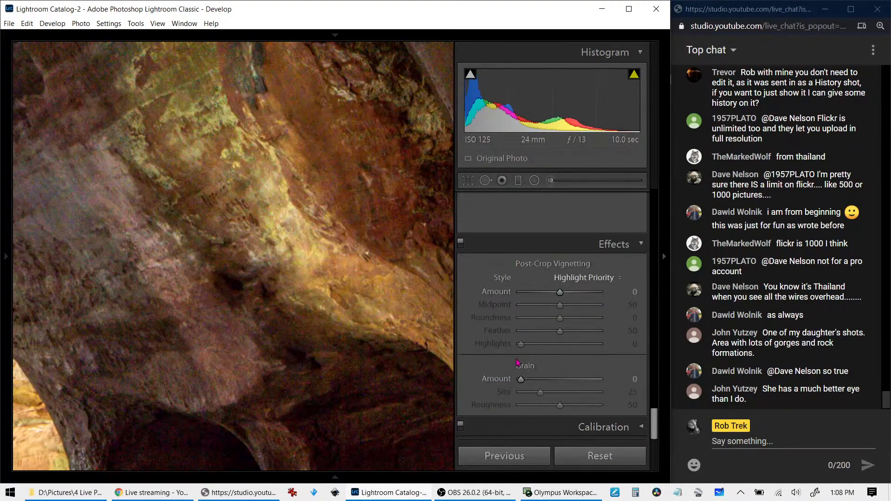
scroll(467, 419, up, 4)
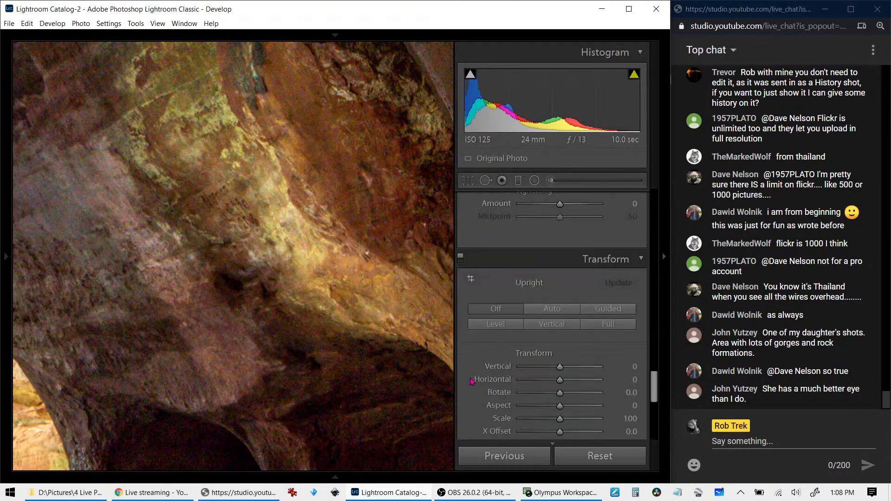
scroll(471, 382, up, 5)
scroll(472, 382, down, 4)
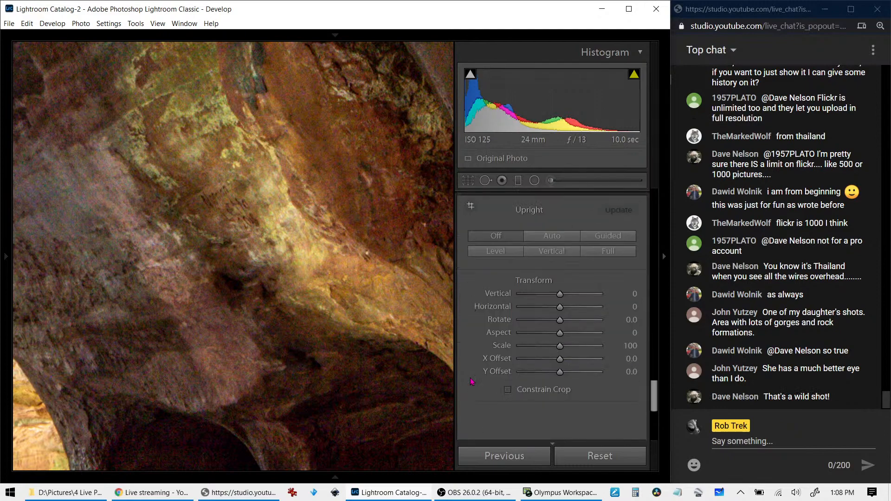
scroll(471, 381, up, 3)
scroll(472, 382, up, 6)
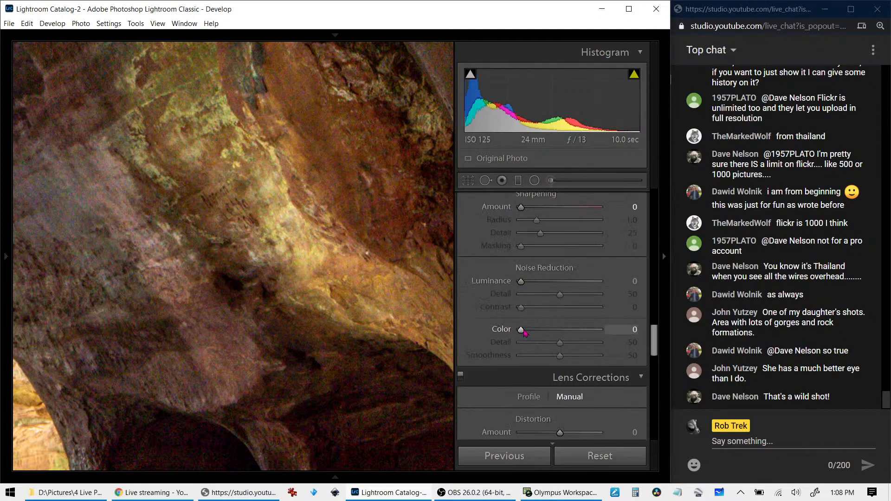
drag(522, 330, 535, 333)
drag(523, 284, 532, 287)
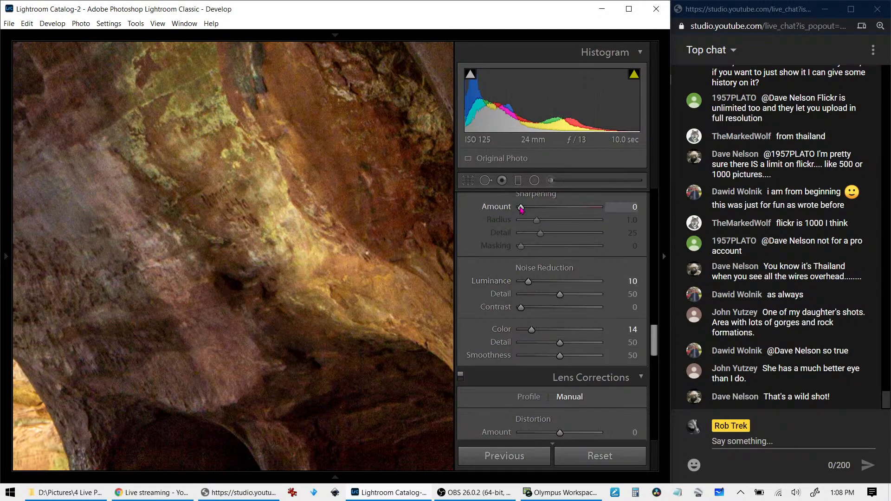
Step: Sharpen the cave photo with an Amount of 76 and Masking of 79, and return to the full view
drag(522, 208, 560, 206)
drag(521, 247, 583, 252)
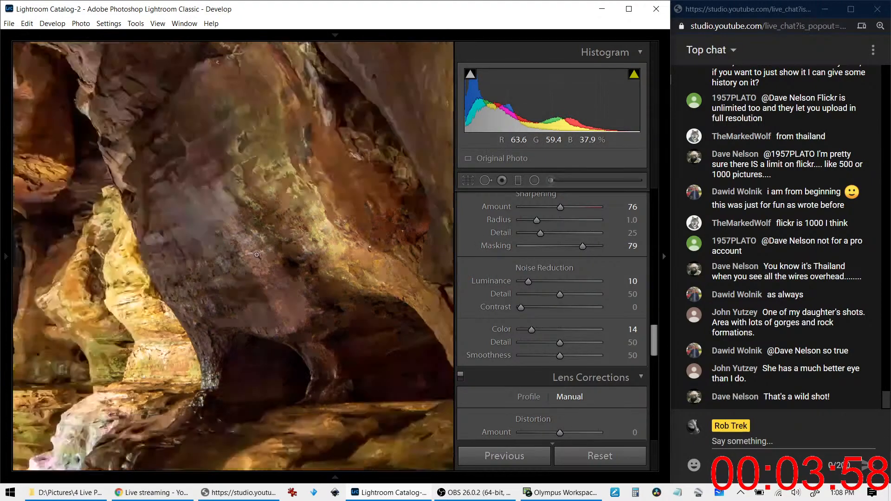
click(282, 383)
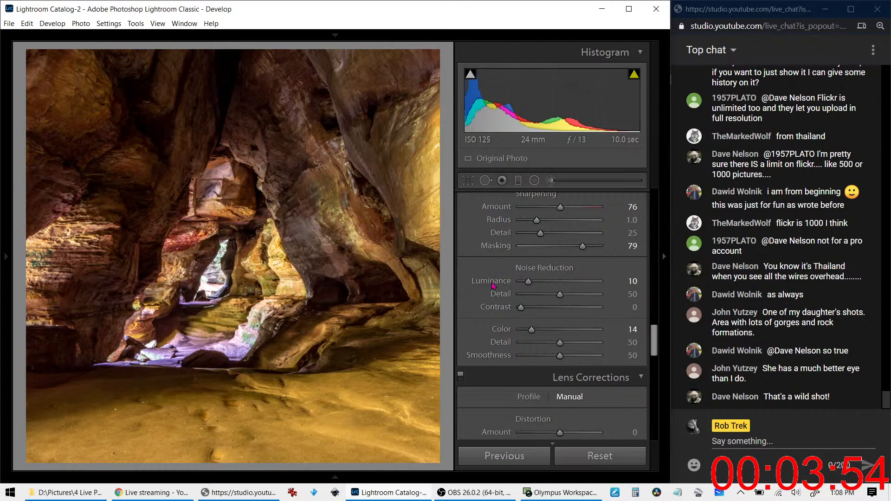
Step: Add a post-crop vignette to the cave photo with Amount -11, Midpoint 21 and Feather 80
scroll(493, 286, down, 10)
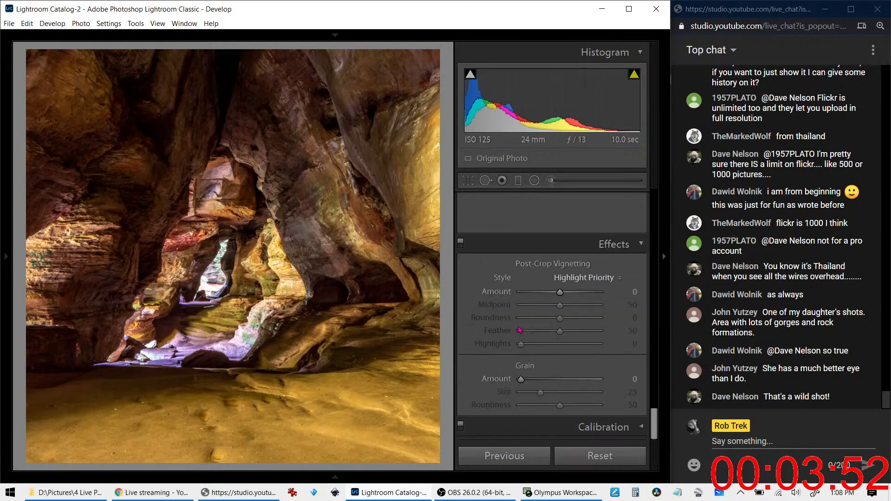
drag(559, 292, 583, 335)
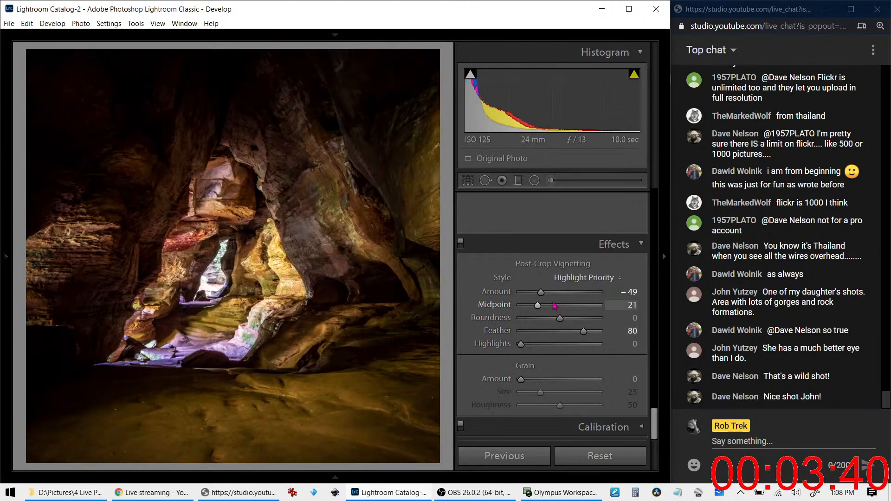
drag(542, 294, 548, 295)
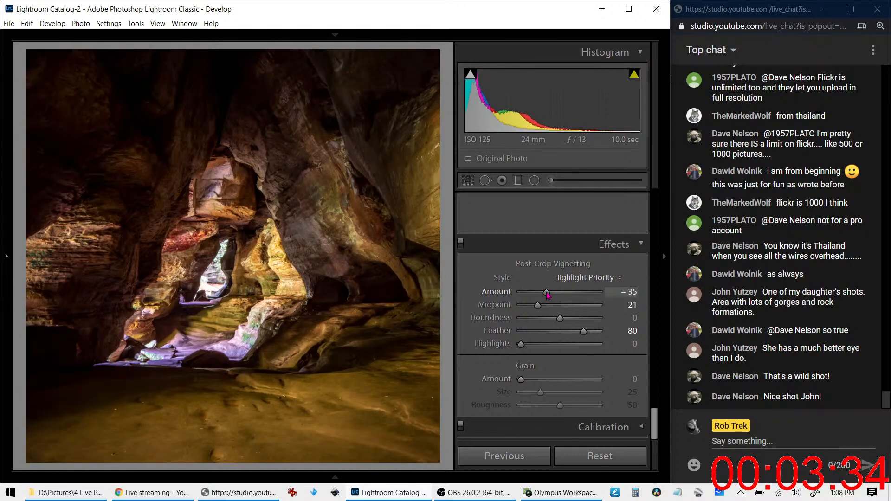
mouse_move(546, 292)
mouse_down()
mouse_move(564, 293)
mouse_move(544, 295)
mouse_up()
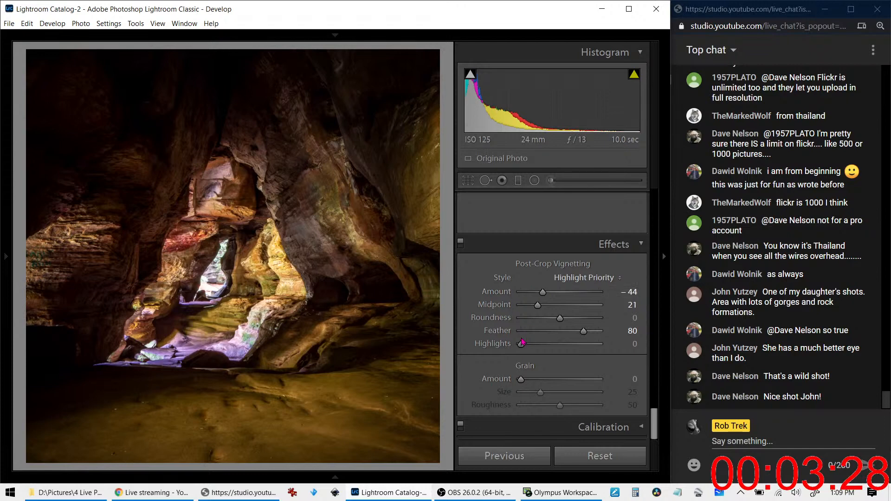
drag(544, 300, 548, 298)
double_click(549, 299)
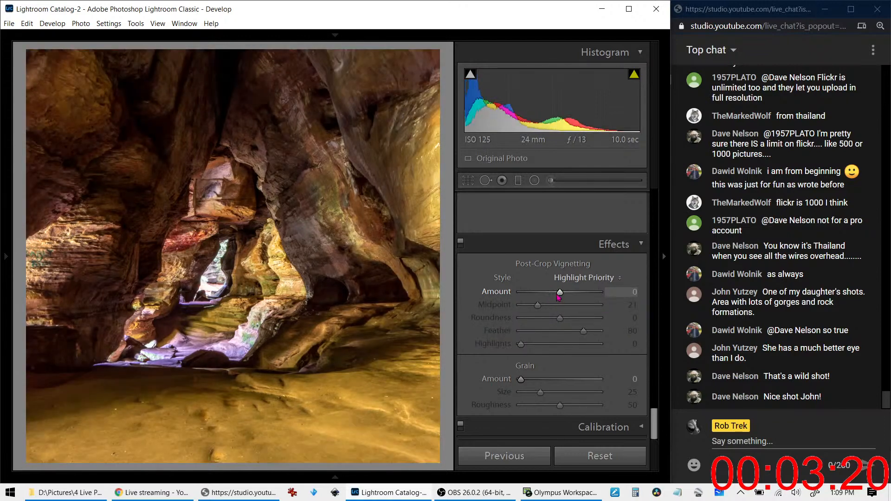
drag(561, 297, 556, 297)
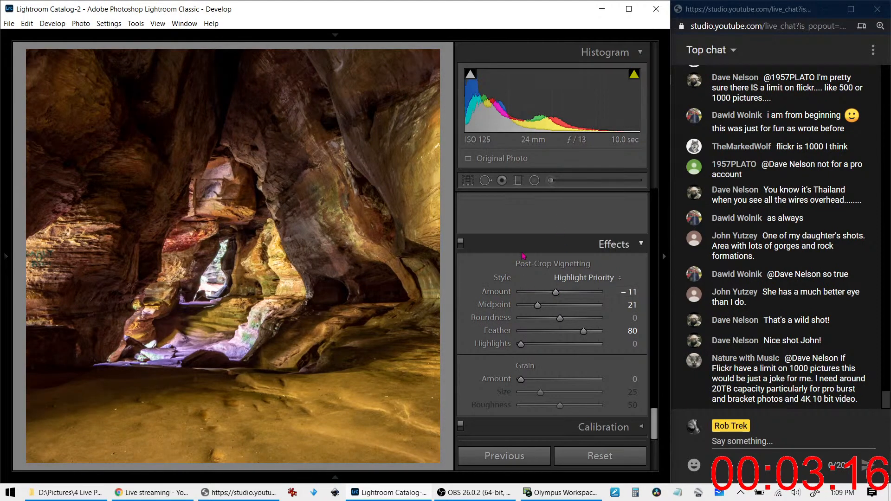
Step: Straighten the cave photo's 1 x 1 crop by an Angle of 0.20
scroll(513, 259, up, 5)
scroll(514, 259, up, 8)
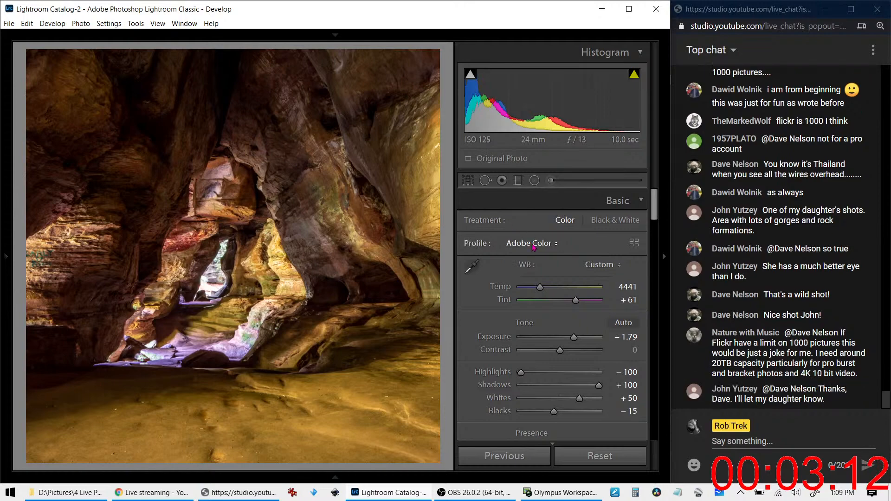
click(468, 181)
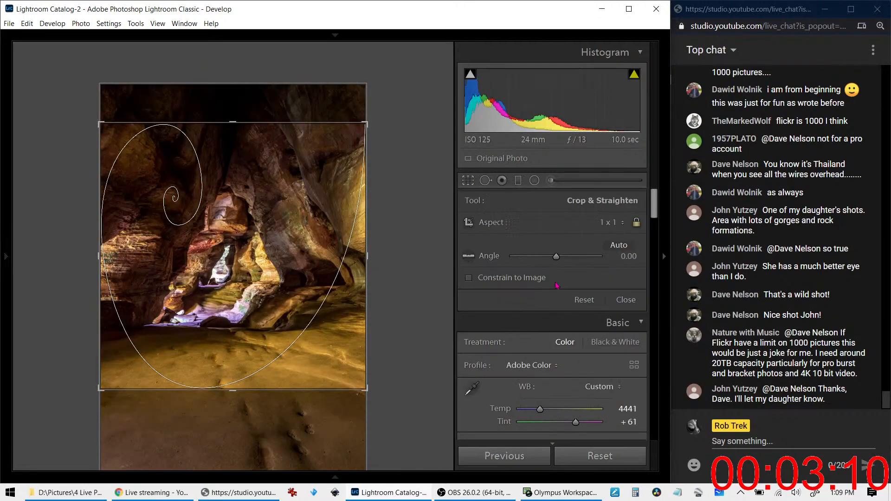
click(556, 258)
drag(555, 259, 556, 258)
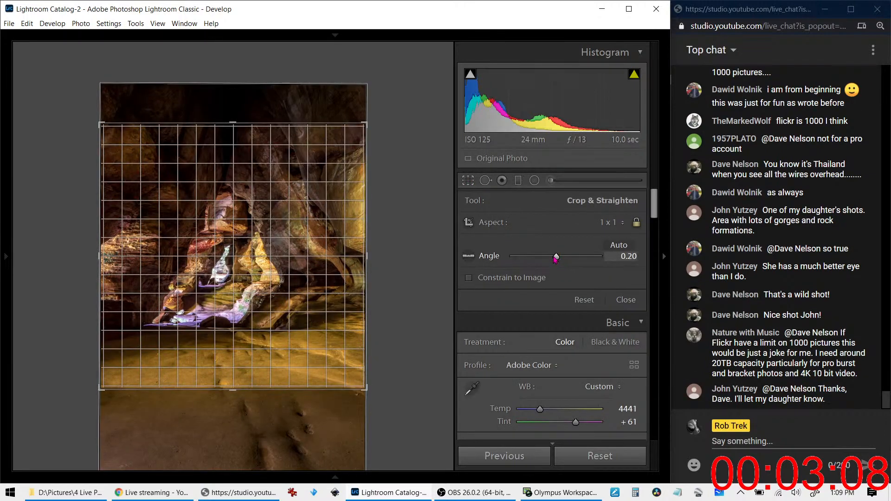
click(485, 180)
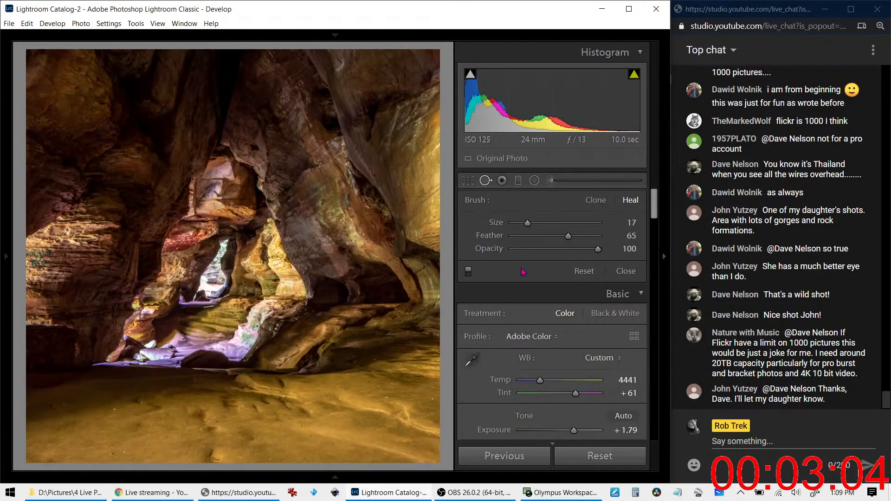
click(216, 284)
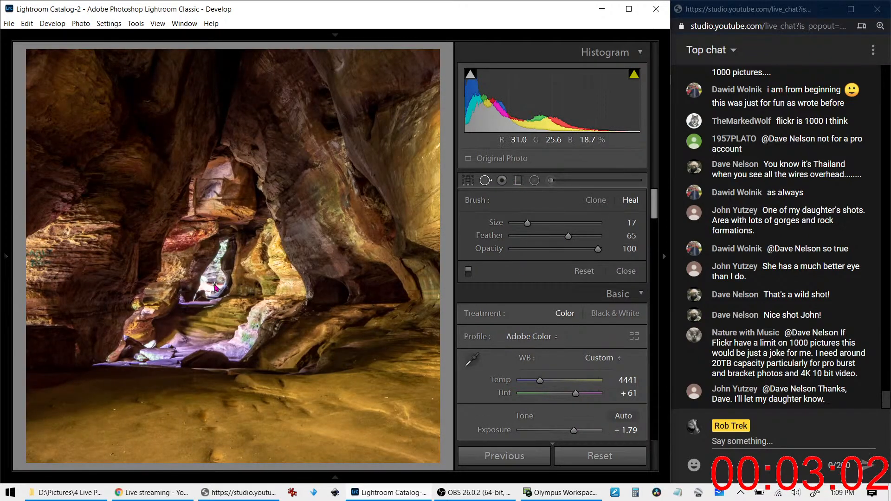
click(486, 181)
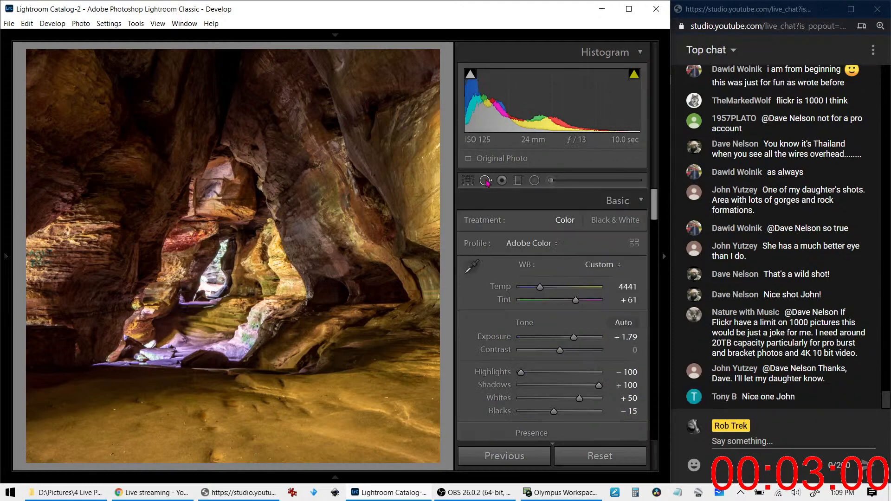
key(ctrl+z)
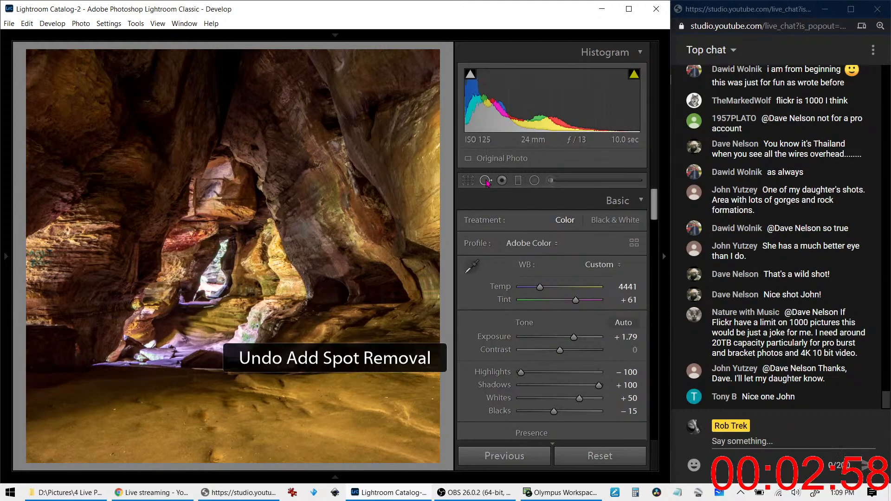
key(r)
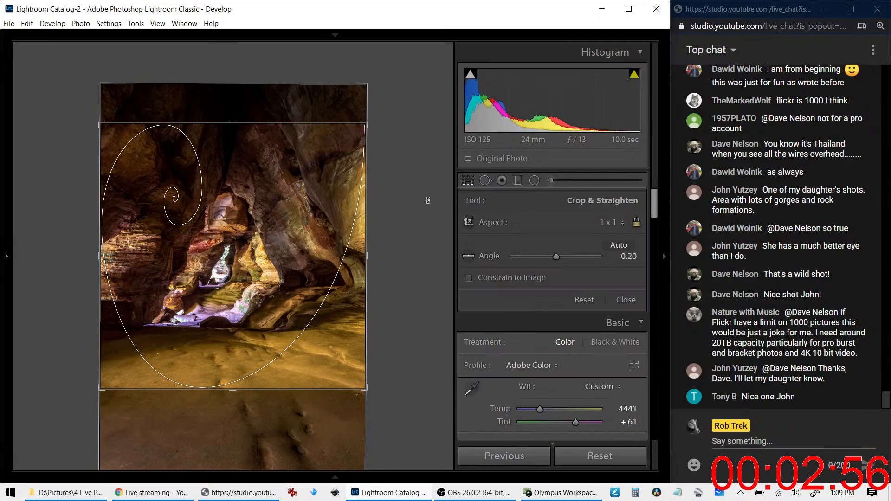
click(470, 181)
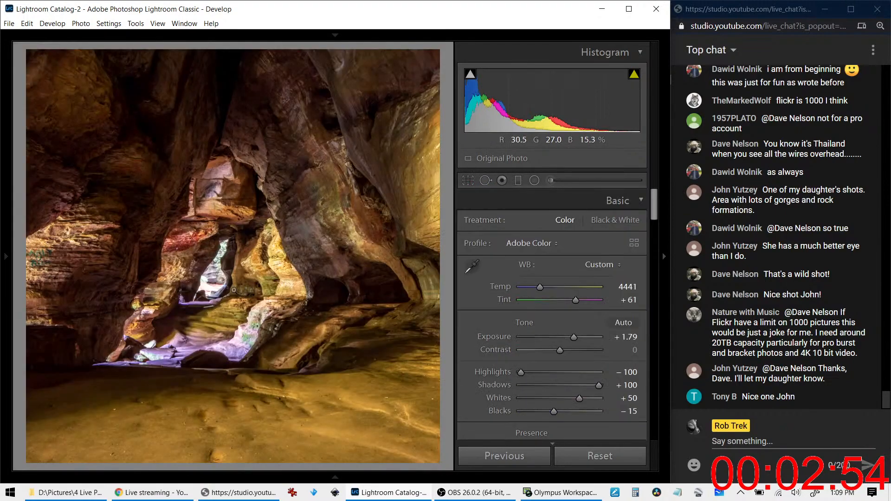
Step: Check the highlight detail in the bright cave opening by trying an Exposure of 0.00, and undo that change
click(212, 289)
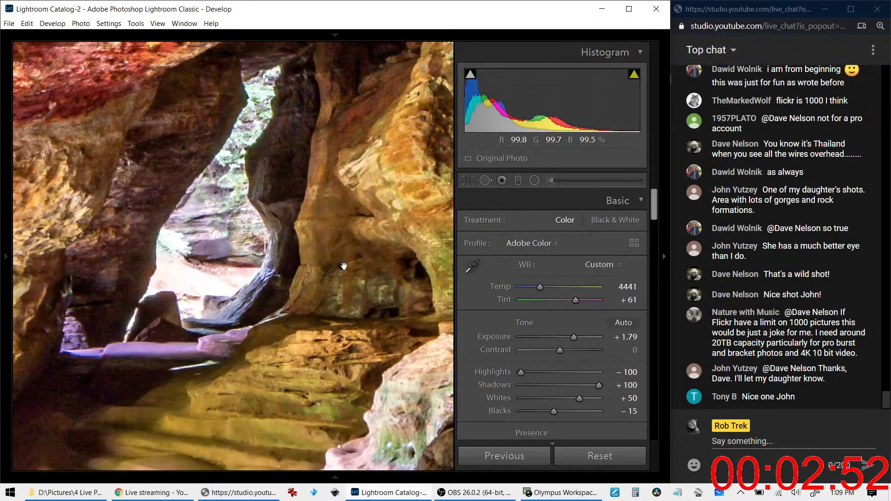
drag(573, 337, 560, 337)
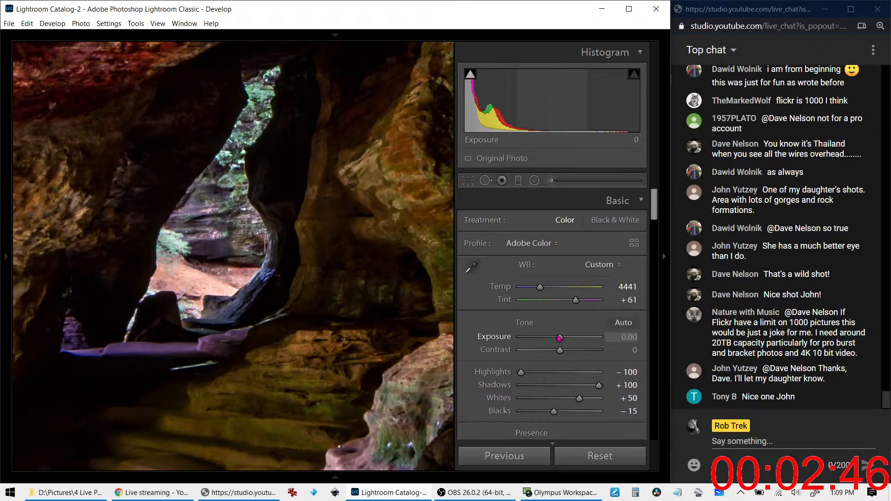
key(ctrl+z)
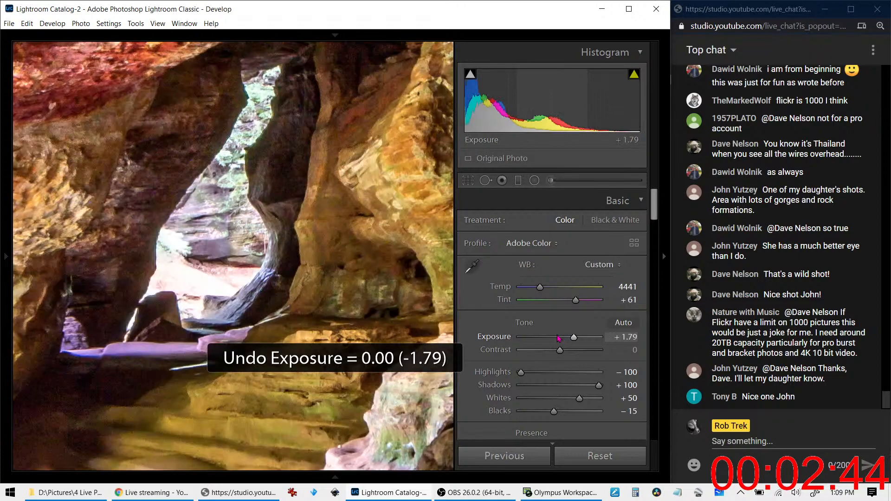
Step: Set up a new adjustment brush with all effects reset, Highlights at -100, Exposure at -0.91 and Auto Mask off
click(550, 180)
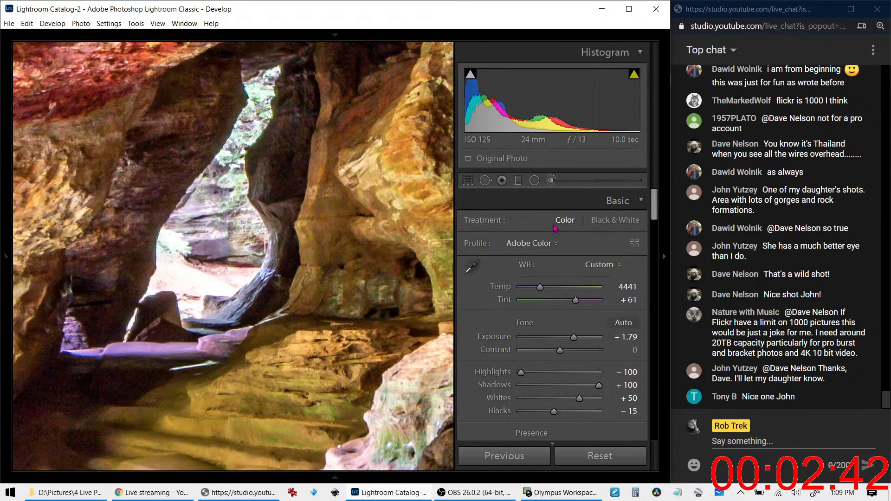
double_click(478, 224)
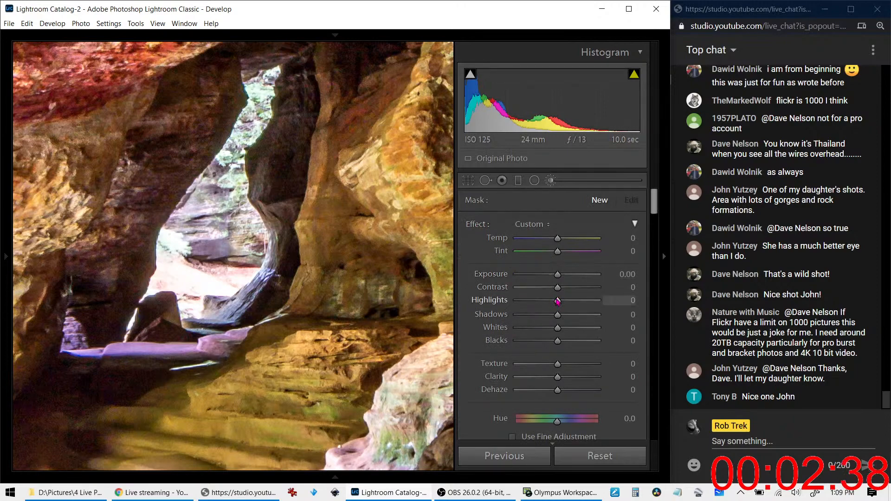
drag(557, 299, 516, 300)
drag(557, 274, 551, 276)
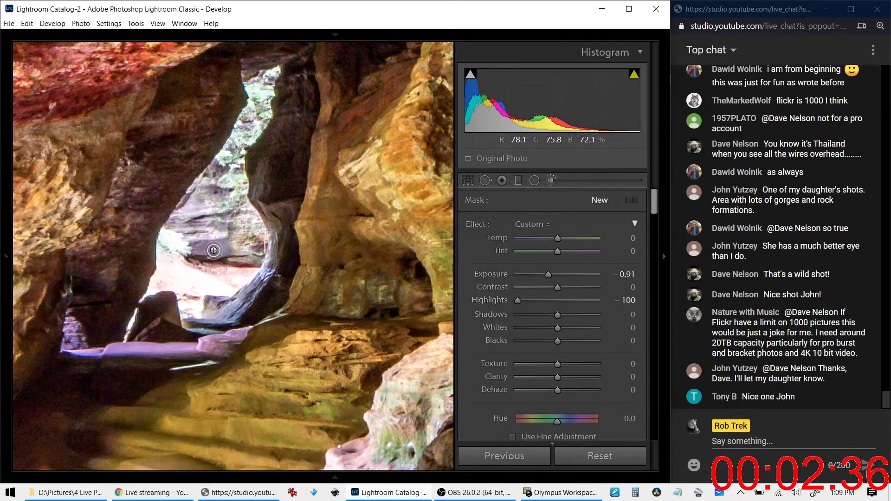
scroll(519, 343, down, 10)
click(505, 310)
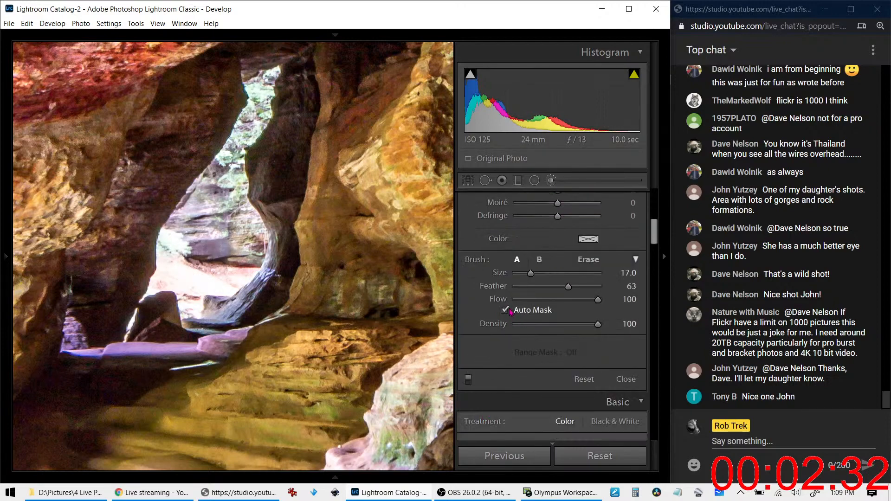
Step: Paint the darkening brush over the bright cave opening and its foliage using sizes 9.0 and 8.0, and close the brush to view the whole photo
mouse_move(219, 222)
mouse_down()
mouse_move(171, 280)
mouse_move(222, 283)
mouse_move(235, 270)
mouse_move(177, 310)
mouse_move(187, 304)
mouse_up()
scroll(226, 217, down, 4)
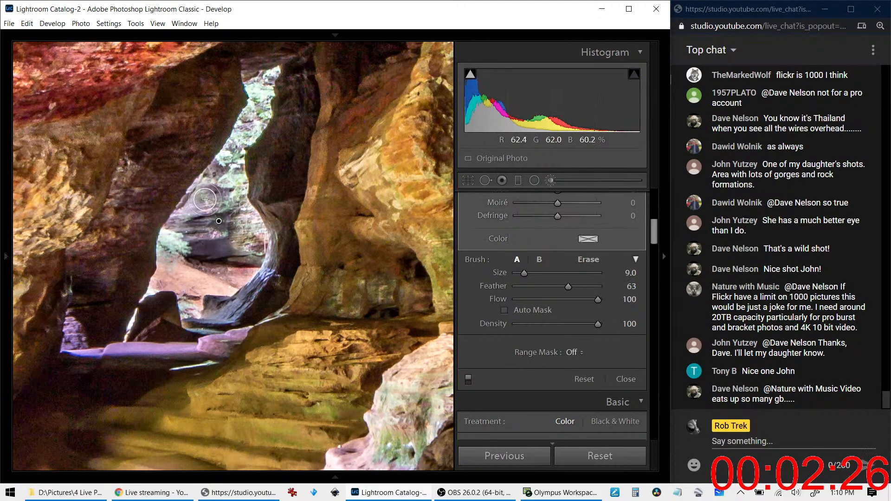
drag(254, 234, 254, 244)
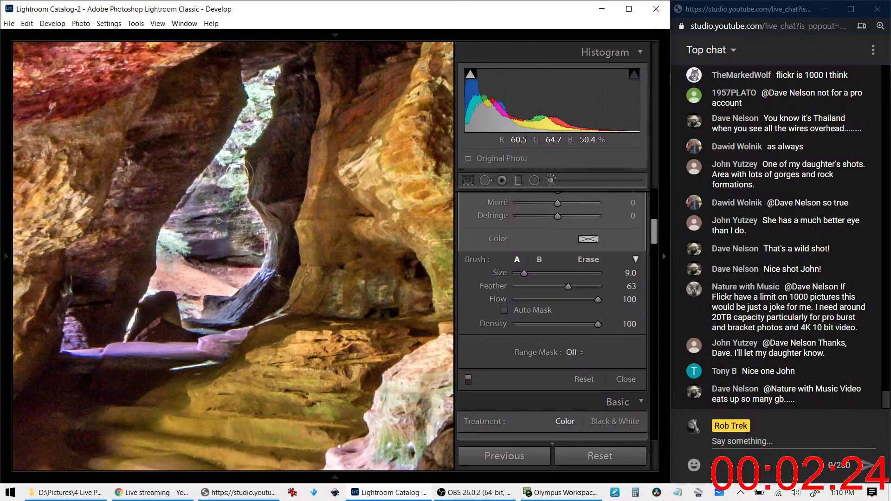
scroll(268, 84, down, 1)
drag(268, 84, 224, 170)
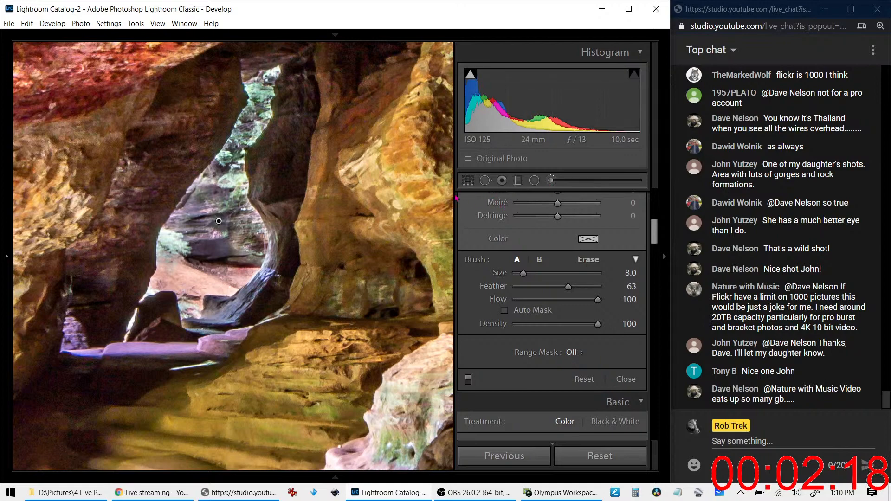
click(550, 181)
click(285, 369)
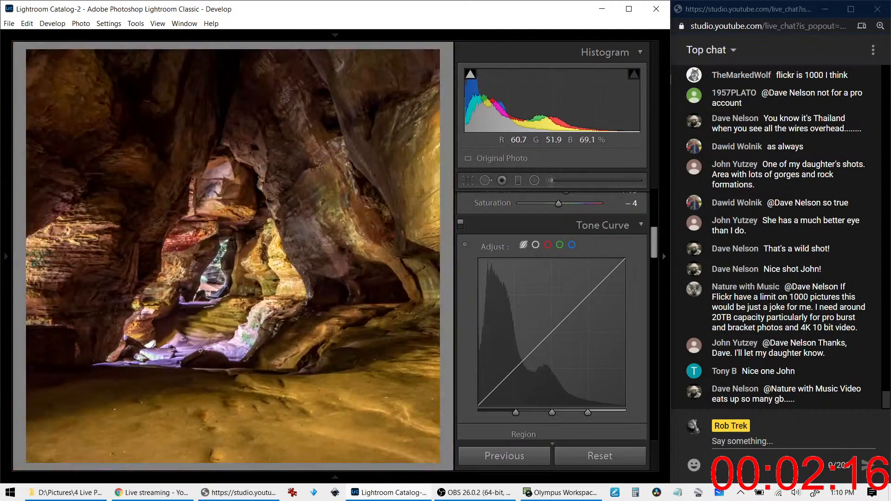
Step: Inspect the cave floor up close, try the Auto white balance on the cave photo, and undo that change
click(162, 355)
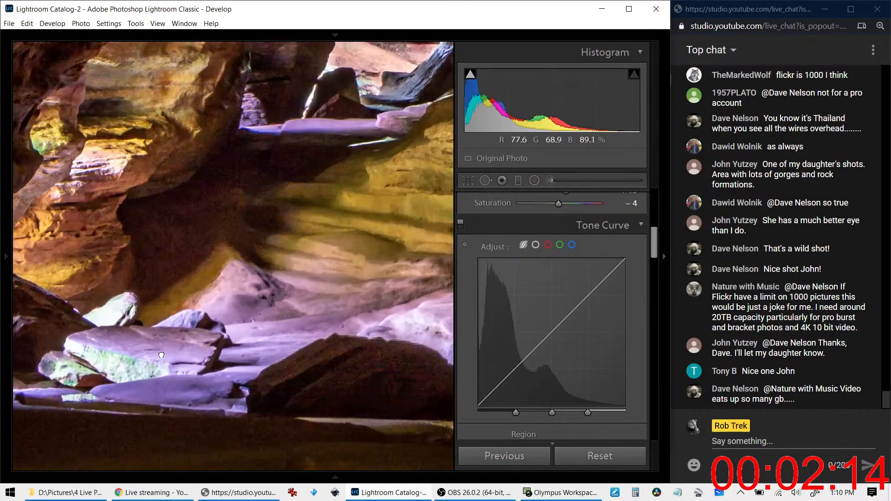
click(161, 355)
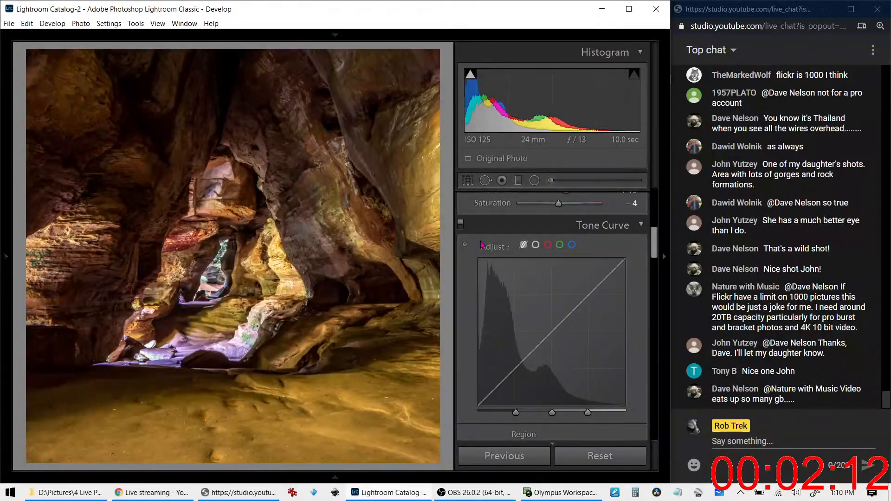
scroll(478, 274, up, 5)
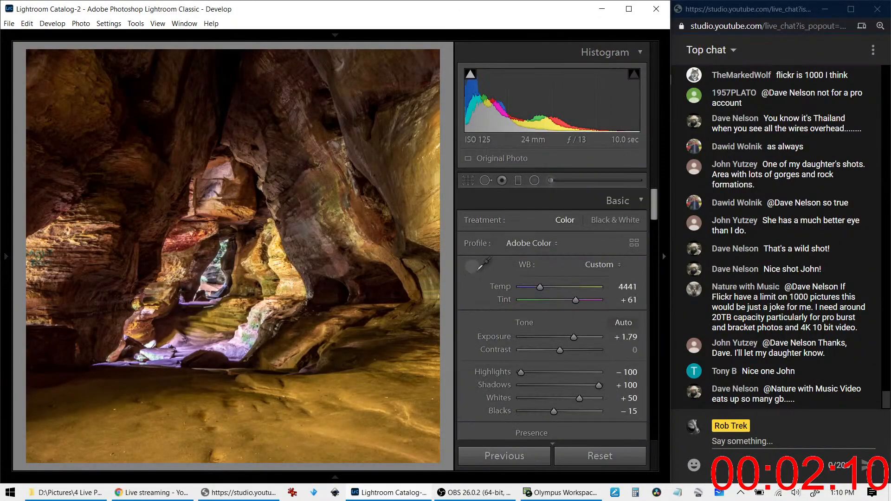
click(599, 264)
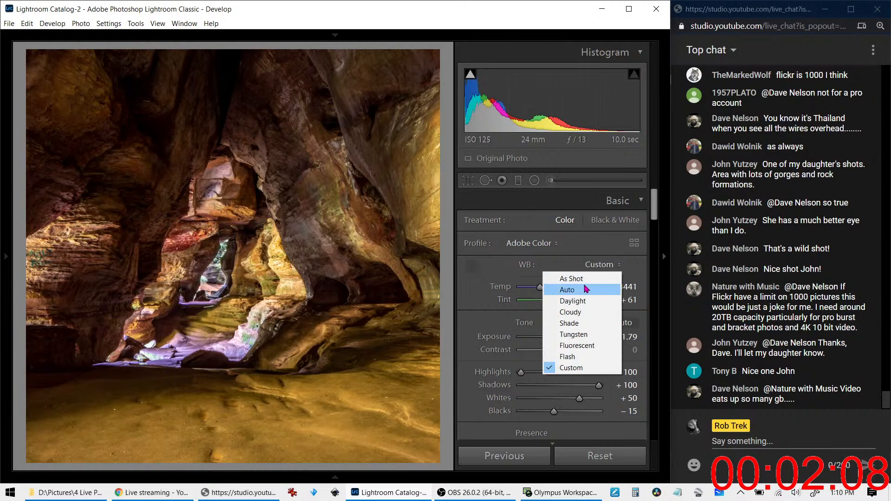
click(585, 289)
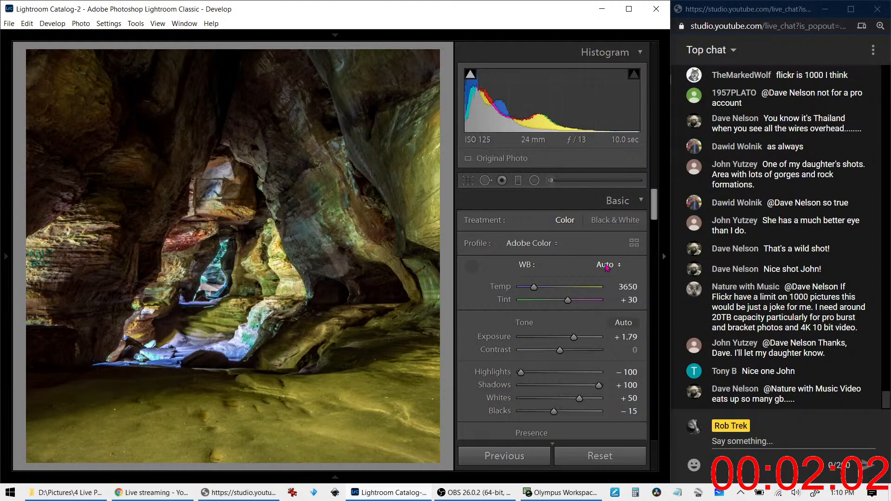
key(ctrl+z)
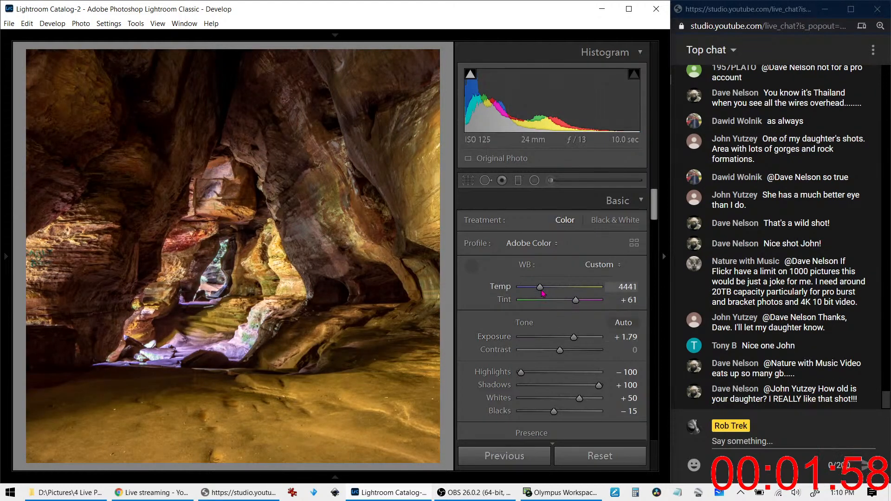
Step: Set the cave photo's Temp to 4500 and compare its before and after versions side by side with the adjustment panels hidden
drag(544, 293, 544, 293)
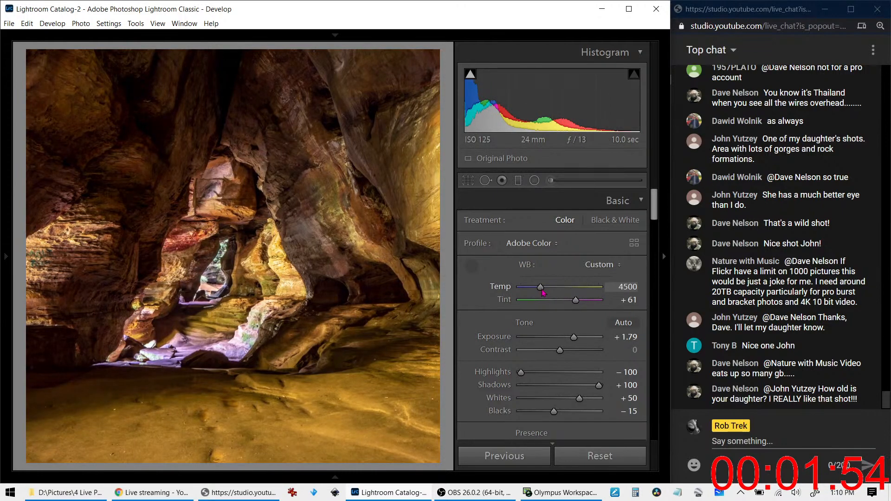
key(w)
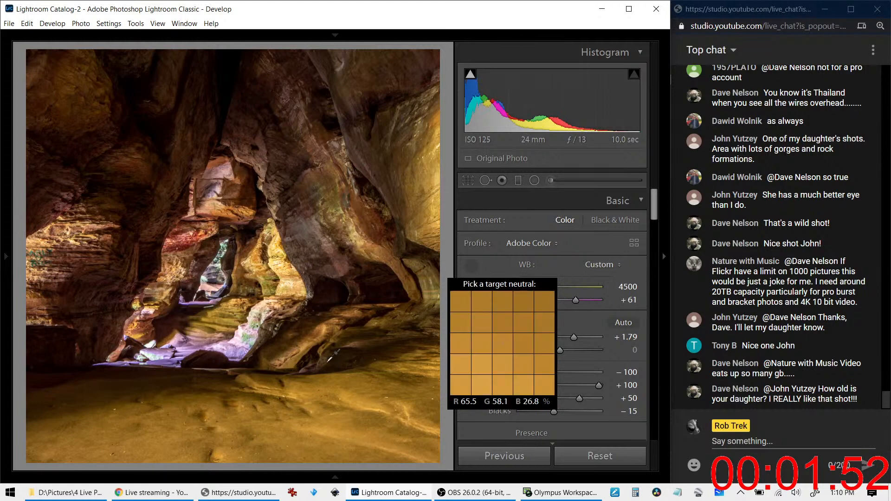
key(y)
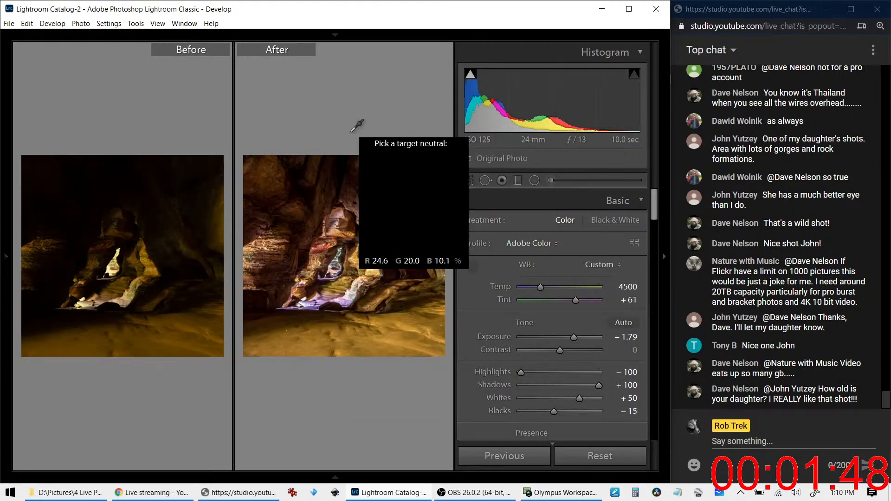
key(Tab)
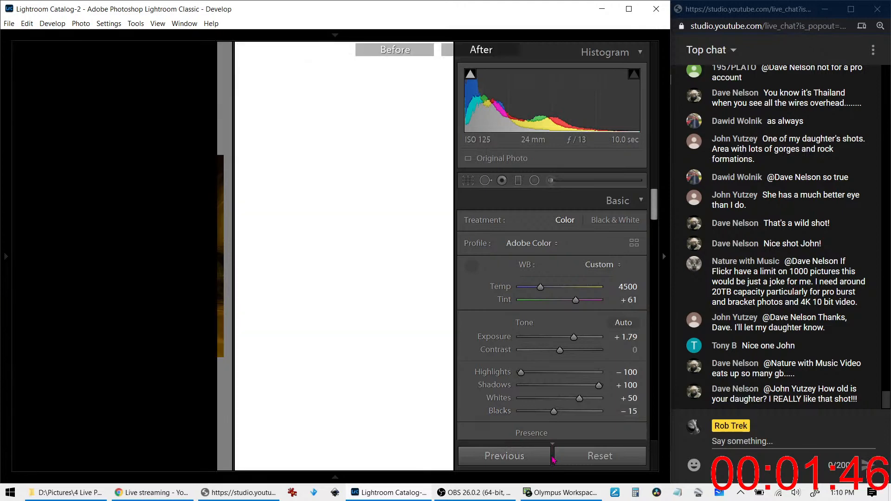
key(Tab)
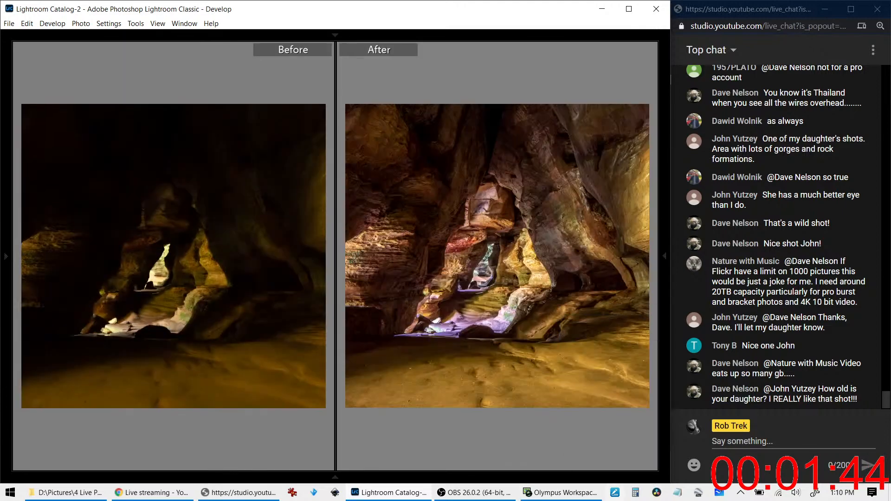
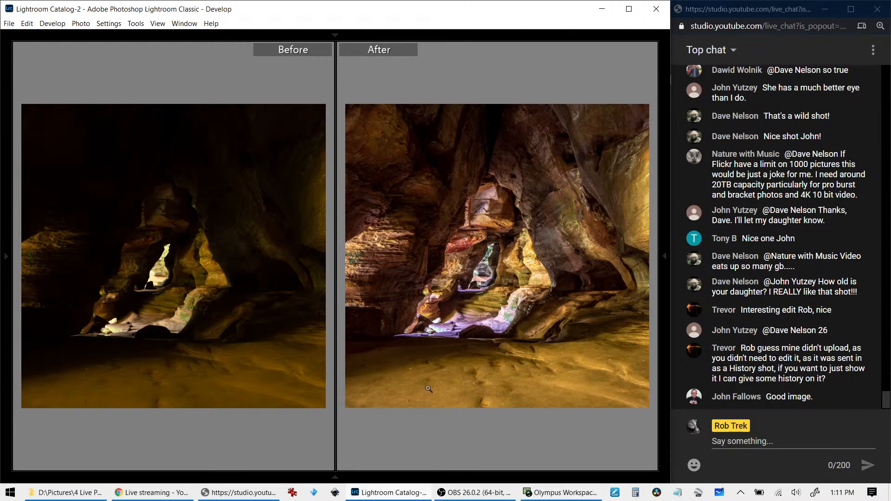
Step: Show the Viewer edits folder in the Library grid with the Camera filter set to all cameras, and look through its photos
key(g)
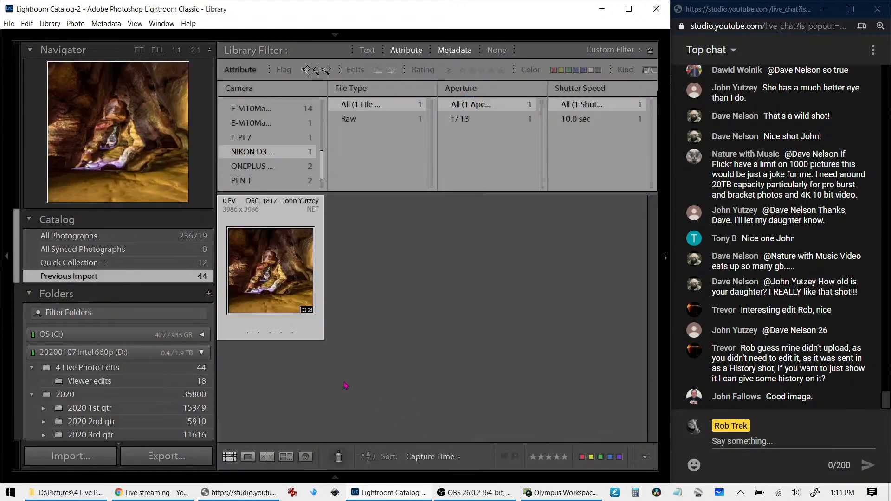
click(181, 381)
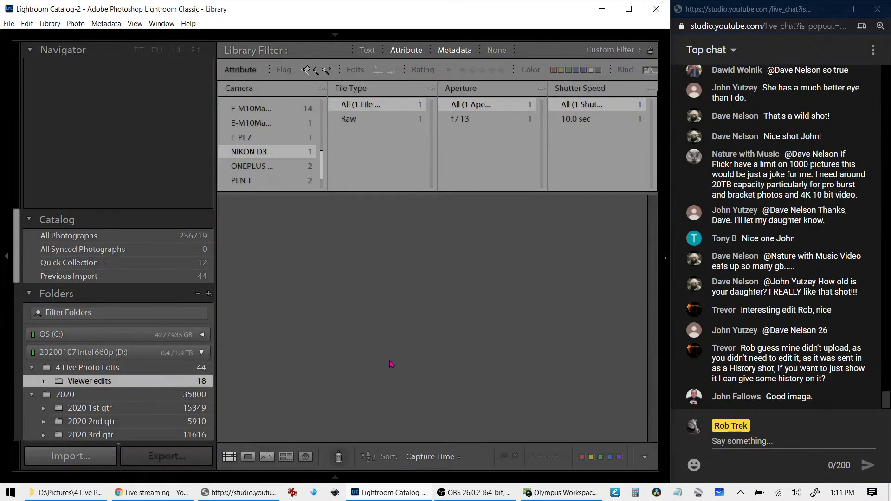
click(318, 105)
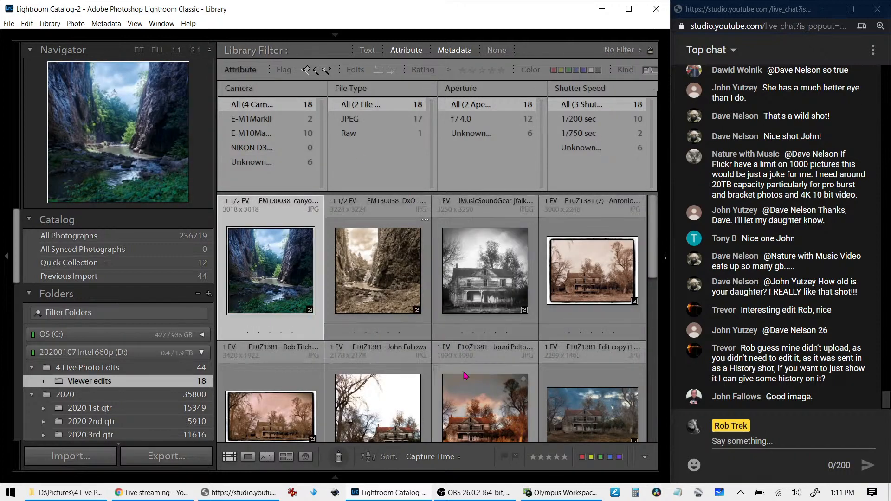
scroll(465, 375, down, 5)
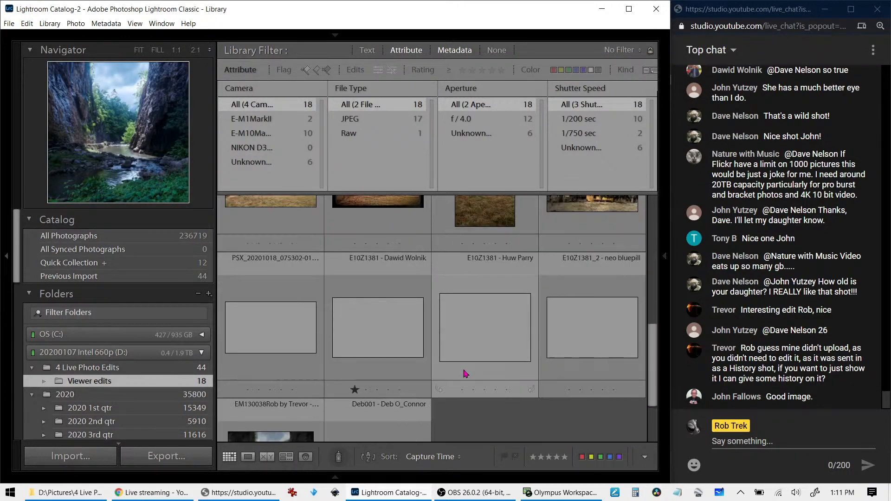
scroll(465, 374, down, 4)
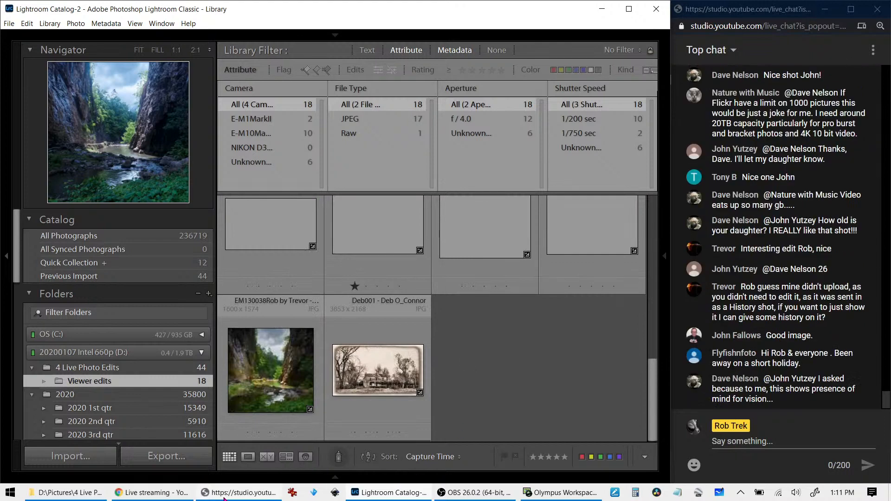
Step: Switch to the Google Drive submissions folder in Chrome, look through its file list, and select the October 15 EM130038 canyon JPEG of about 1,000 KB
click(155, 492)
click(214, 10)
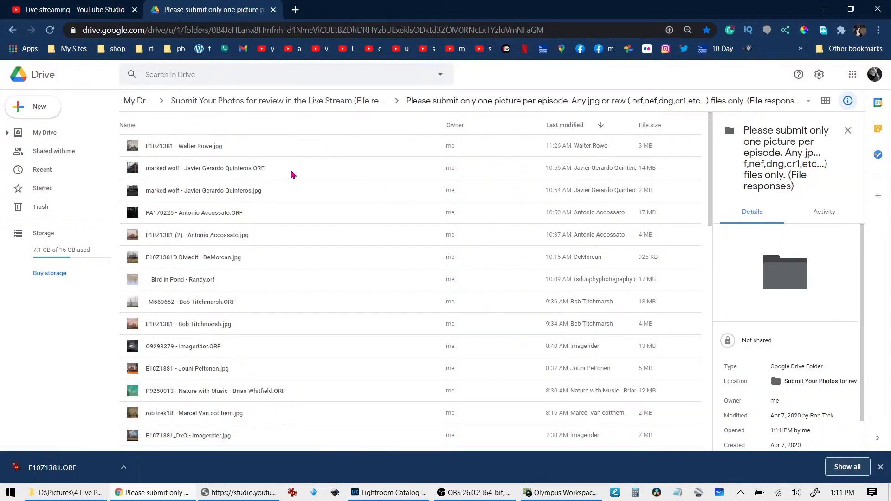
scroll(287, 278, down, 4)
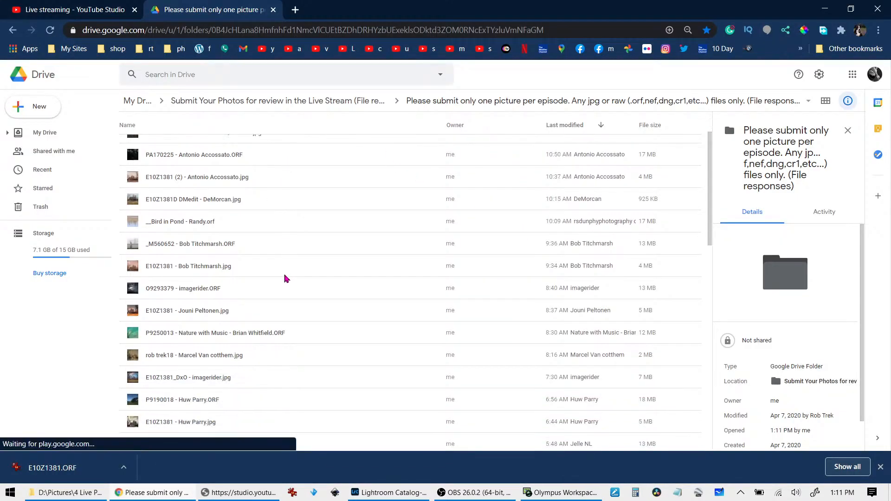
scroll(287, 282, down, 3)
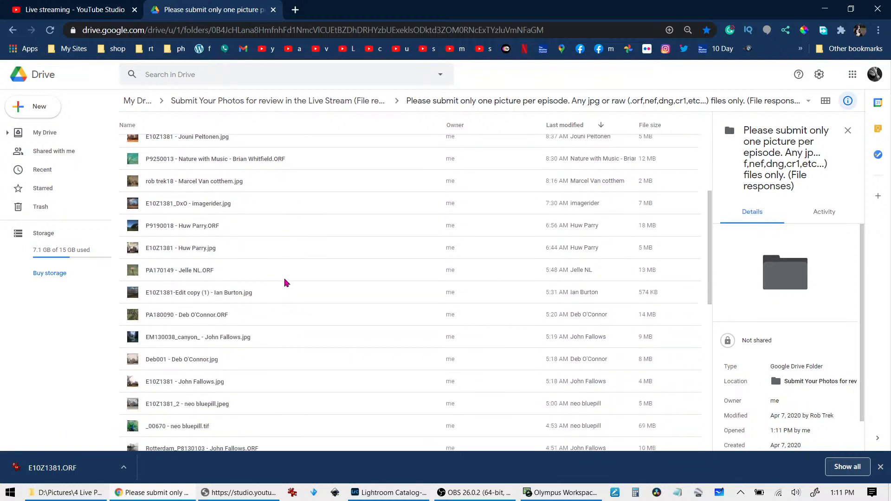
scroll(285, 284, down, 4)
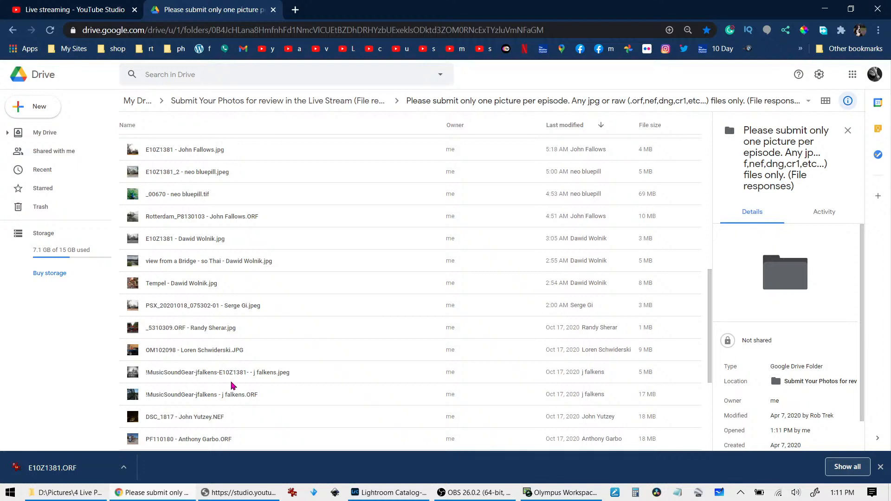
scroll(258, 418, down, 4)
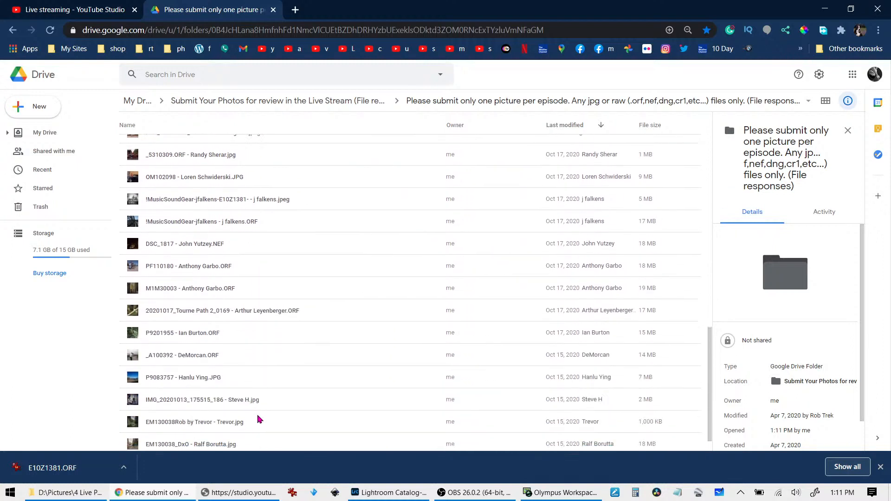
scroll(251, 371, down, 1)
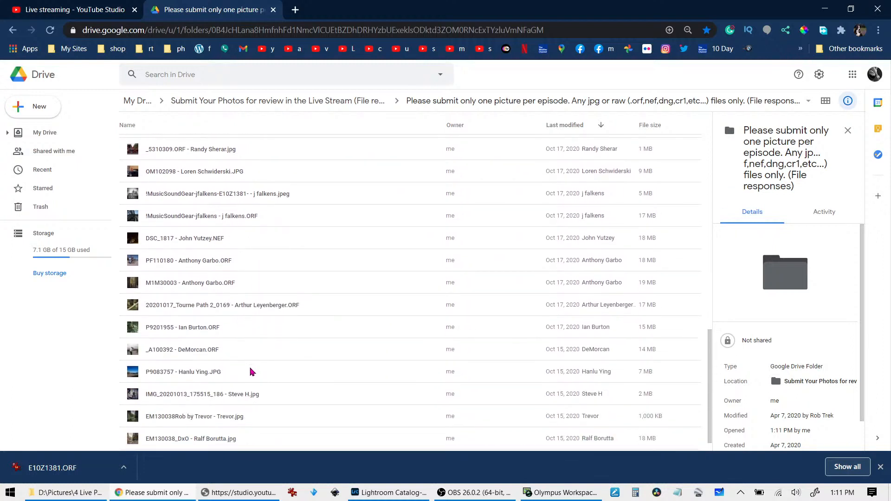
click(251, 396)
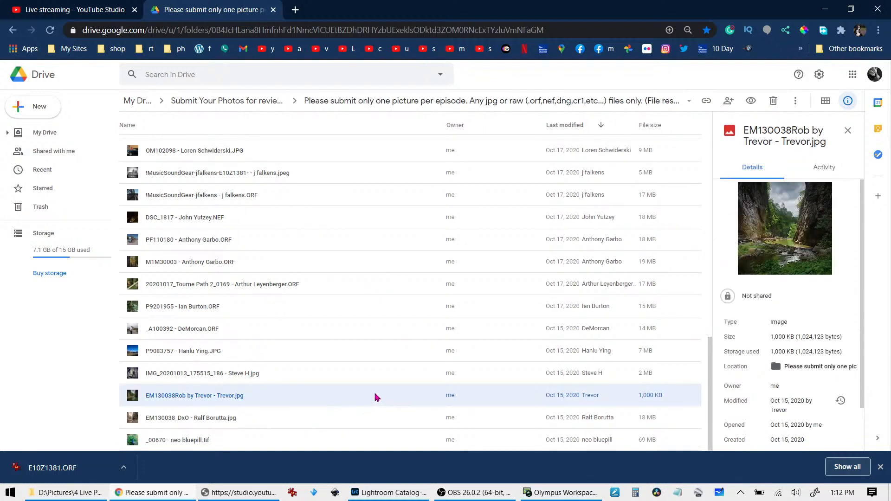
Step: Preview the most recently submitted E10Z1381 farmhouse JPEG at the head of the Drive list, and close the preview
scroll(376, 397, up, 1)
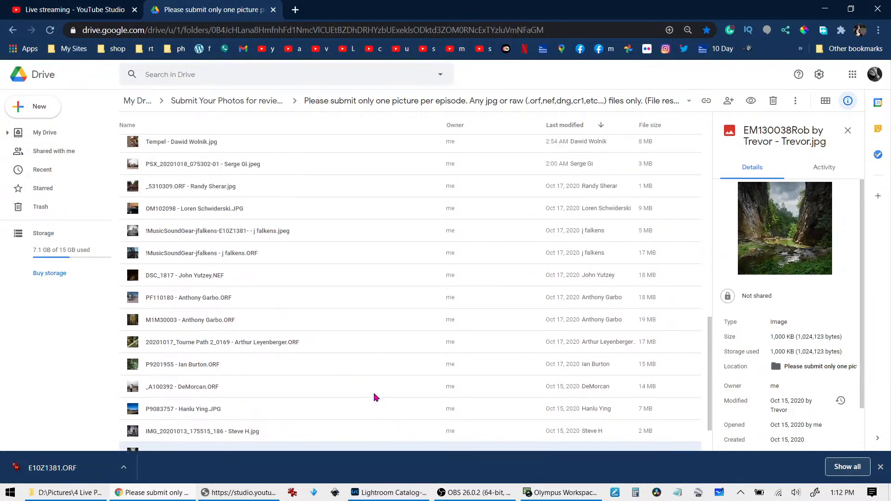
scroll(376, 397, up, 6)
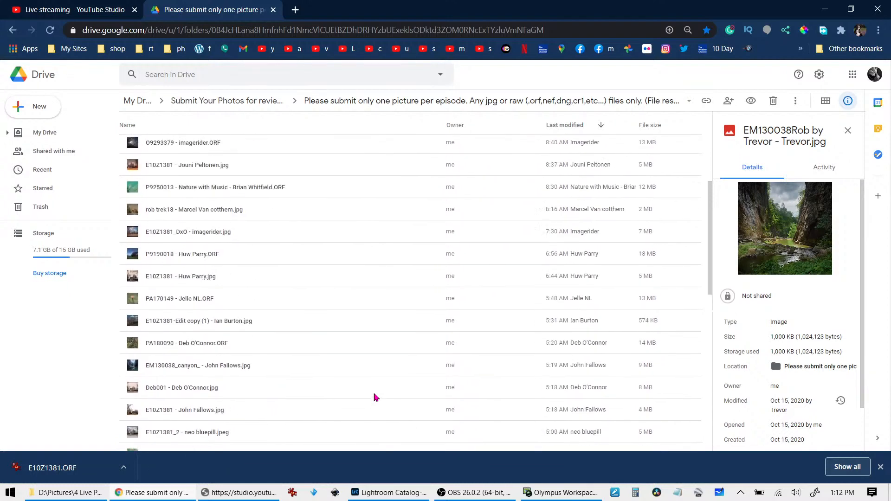
scroll(376, 397, up, 4)
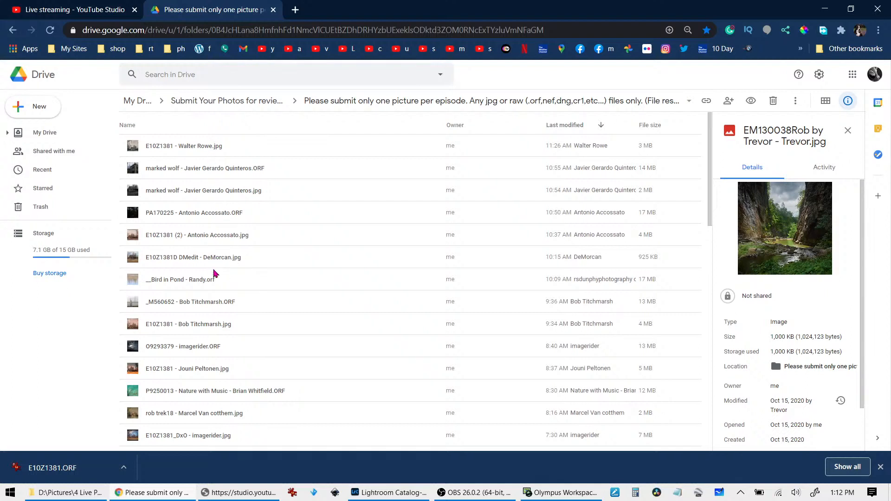
click(214, 154)
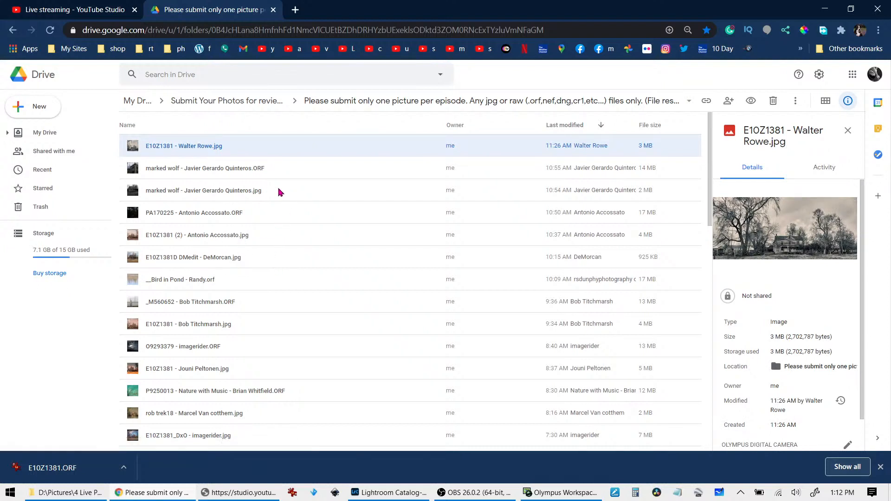
double_click(297, 149)
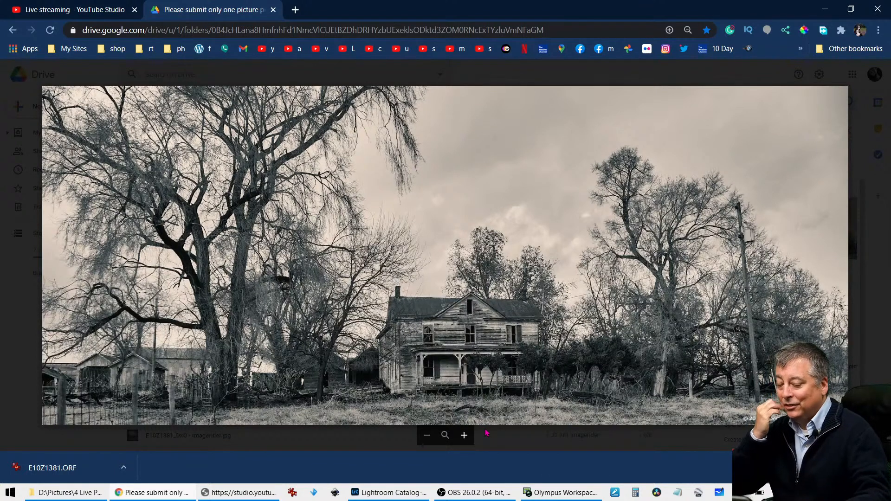
key(Escape)
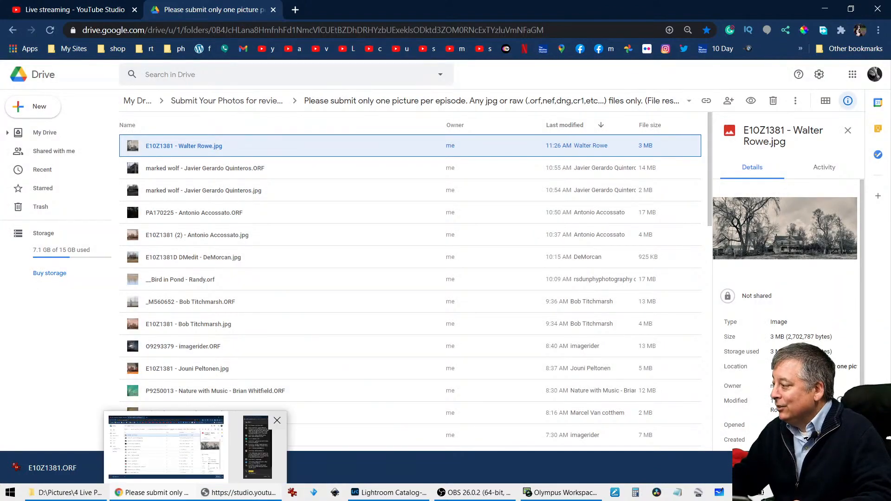
Step: Switch back to Lightroom, filter the Viewer edits folder to Raw files, and view the farmhouse raw photo in Loupe view without the Navigator and Folders panels
click(149, 493)
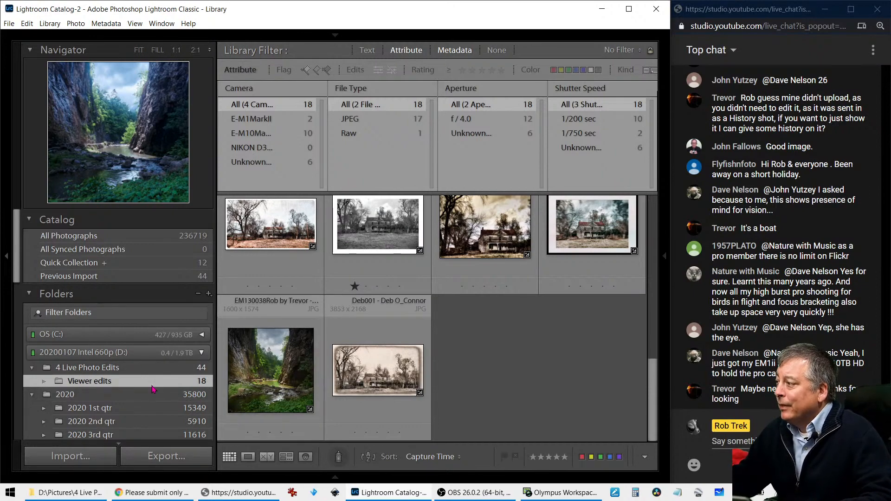
scroll(353, 306, up, 10)
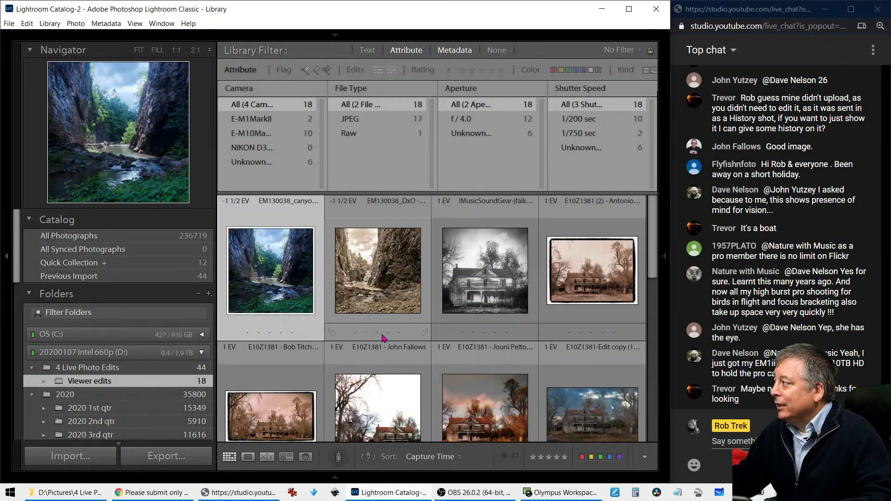
key(j)
key(j)
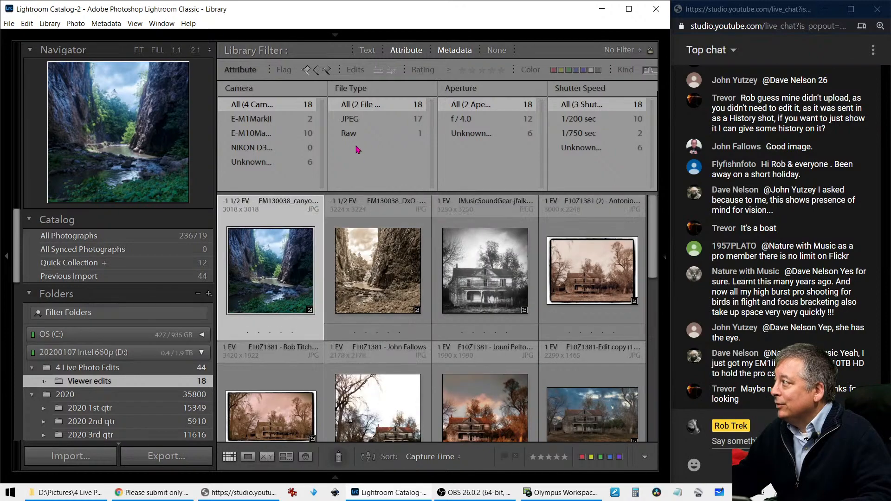
click(350, 133)
double_click(249, 321)
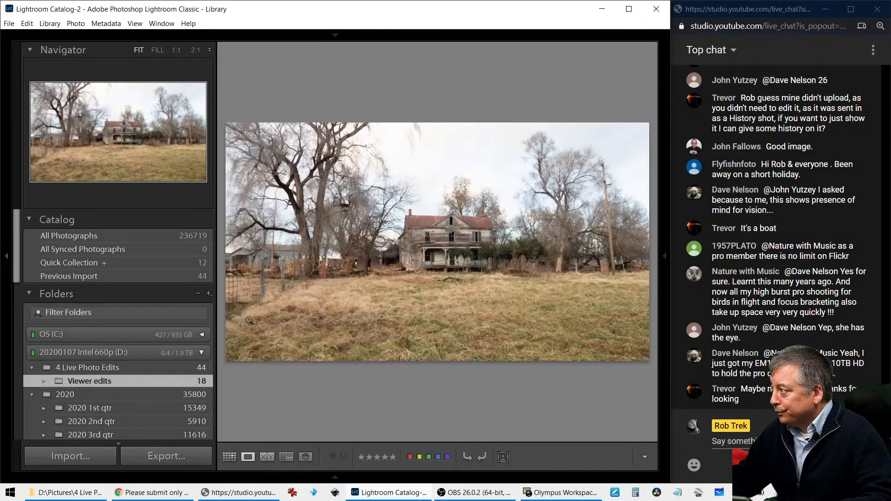
click(6, 256)
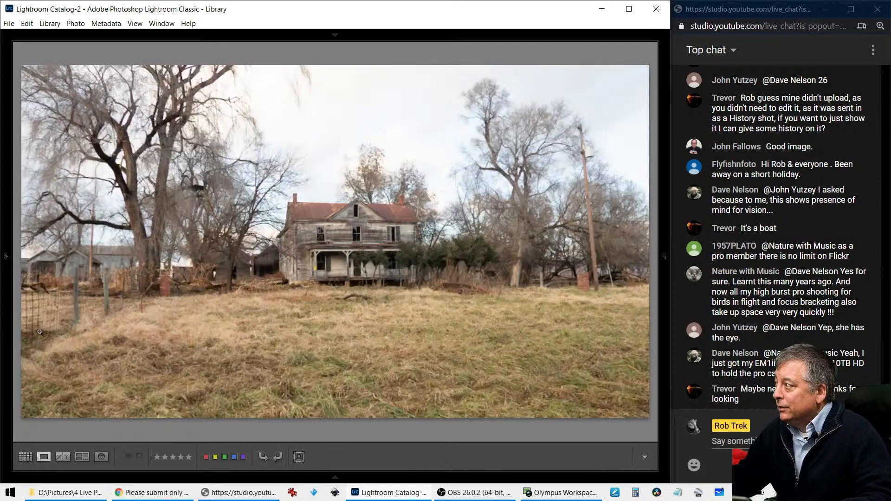
Step: Filter the photo grid to JPEG files and view the black-and-white farmhouse edit in Loupe view with the file info overlay
mouse_move(215, 495)
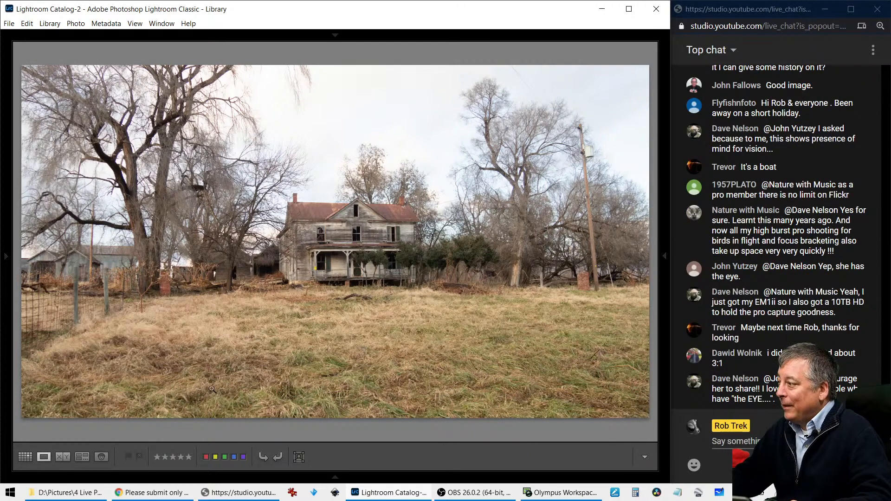
key(g)
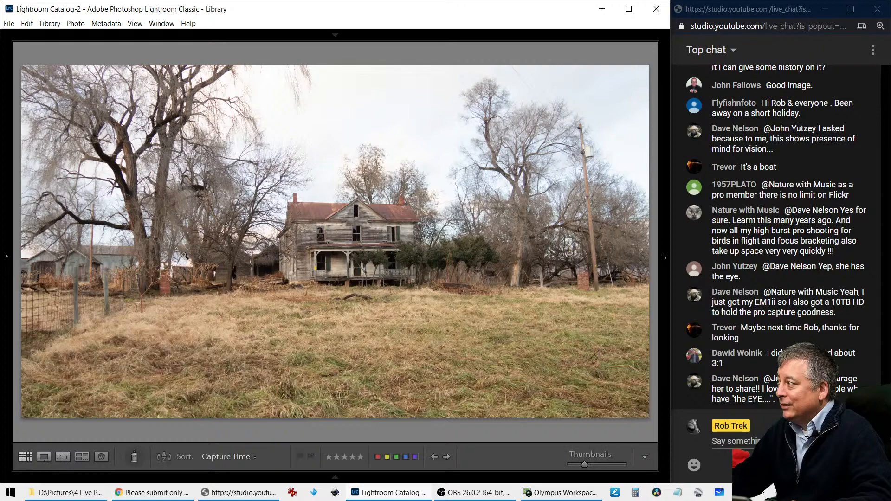
click(238, 119)
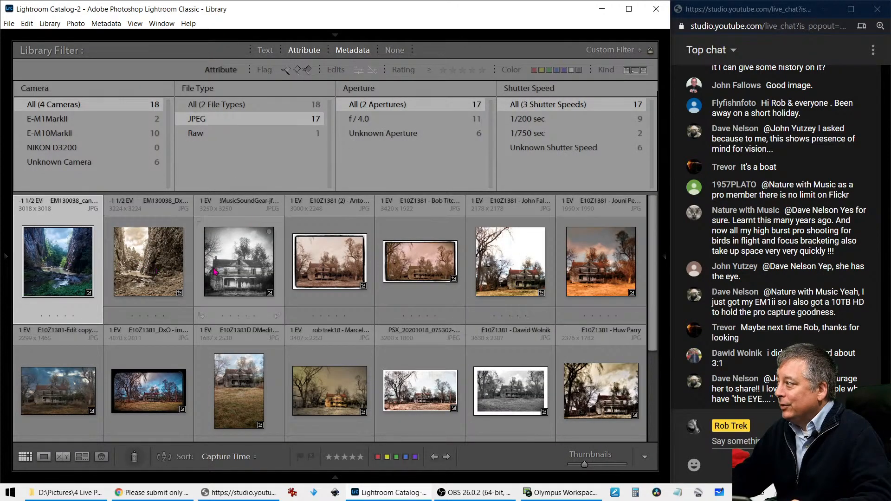
double_click(230, 270)
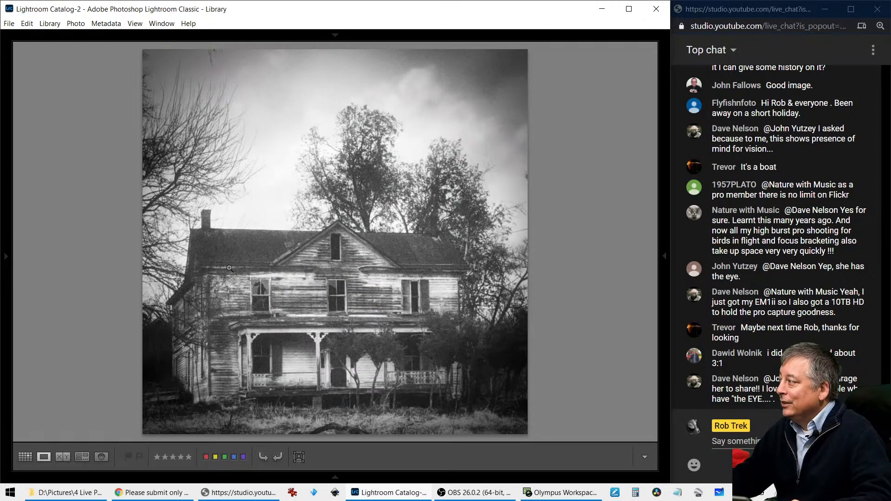
key(i)
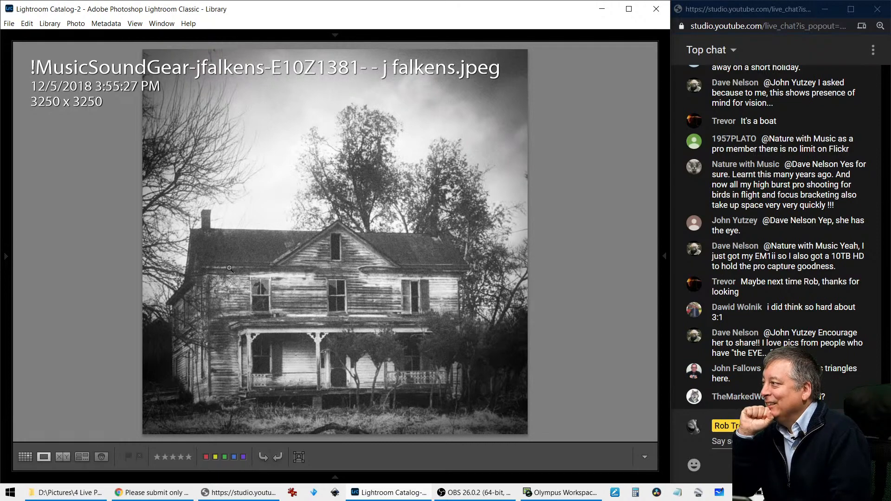
Step: Look through the next six submitted farmhouse edits one by one, up to the black-framed E10Z1381_DxO JPEG
key(Right)
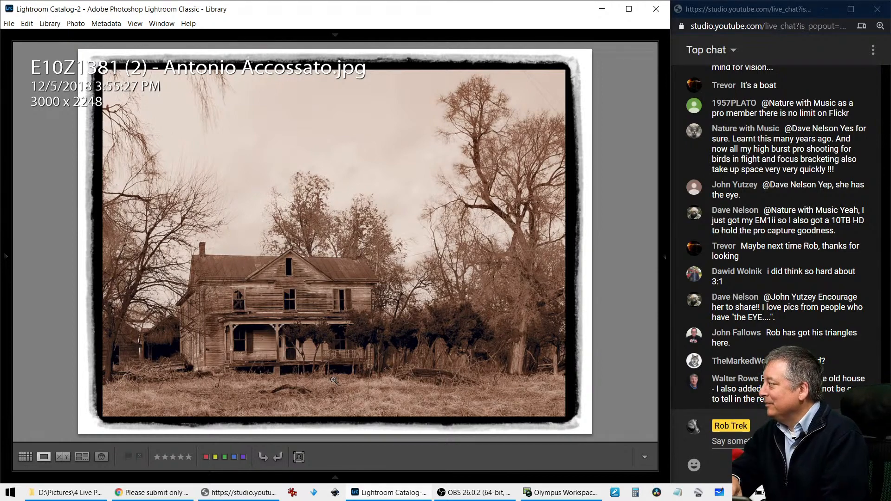
key(Right)
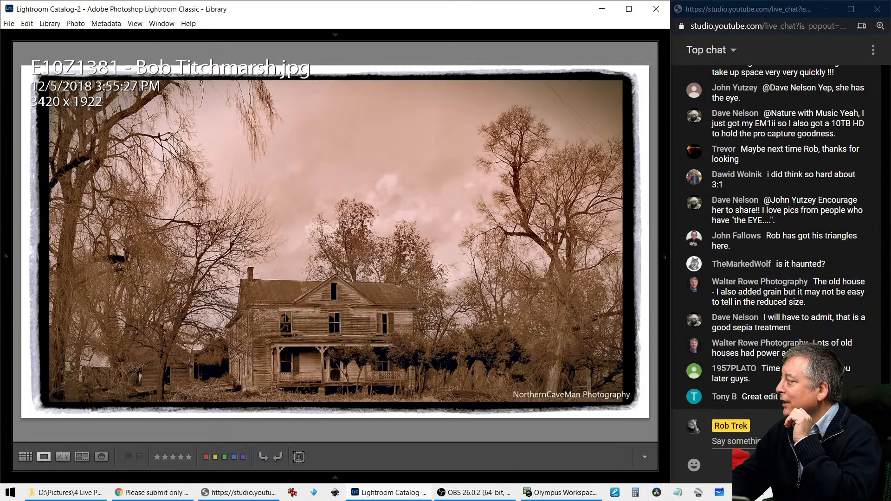
key(Right)
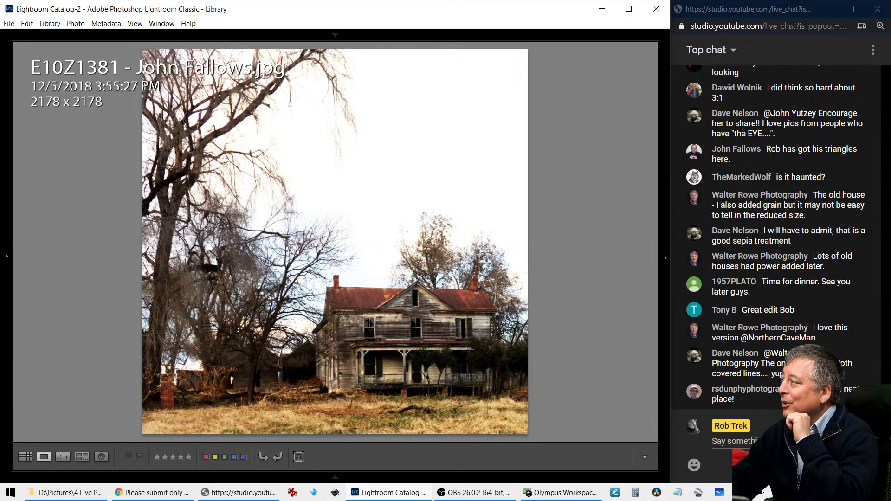
key(Right)
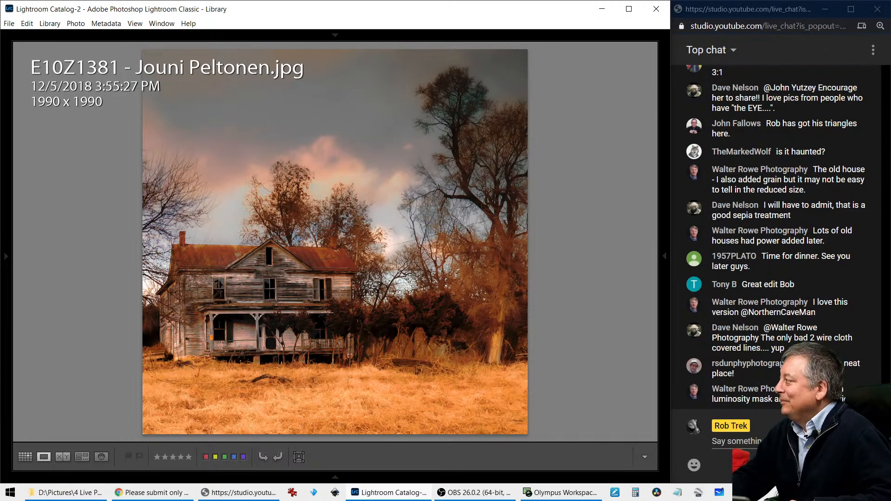
key(Right)
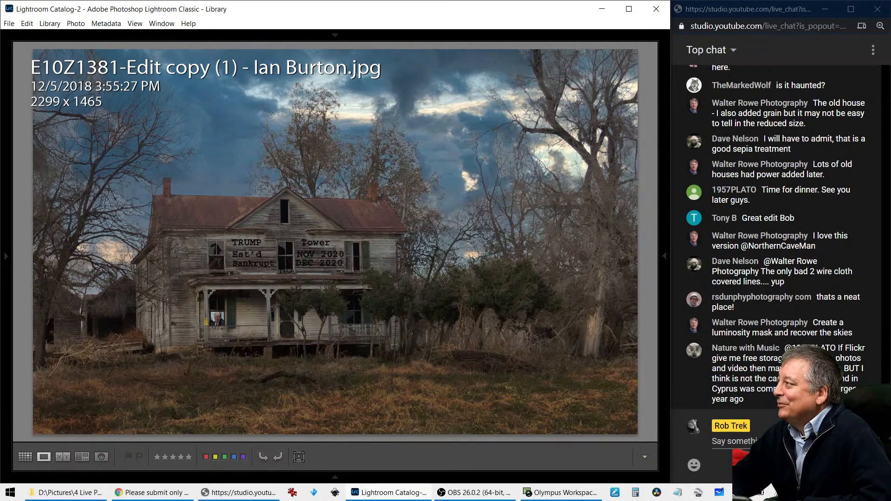
key(Right)
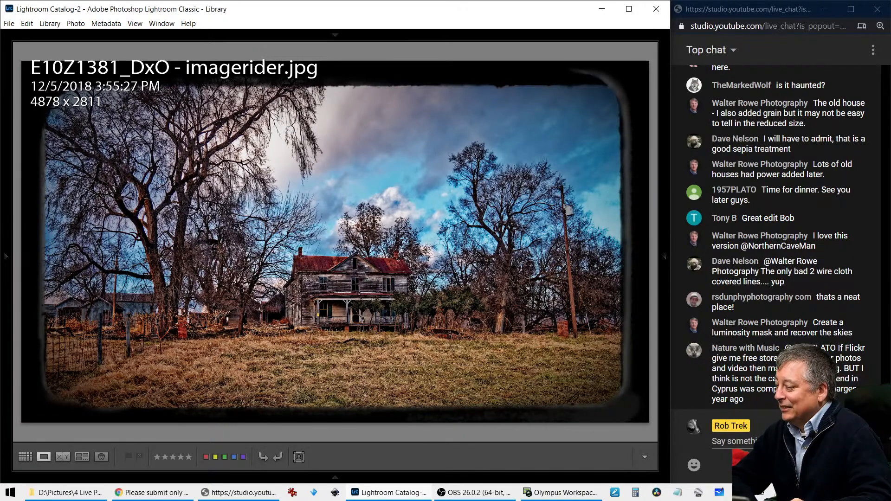
Step: View the E10Z1381_DxO edit full screen, and view the following portrait-format E10Z1381D DMedit JPEG full screen
key(f)
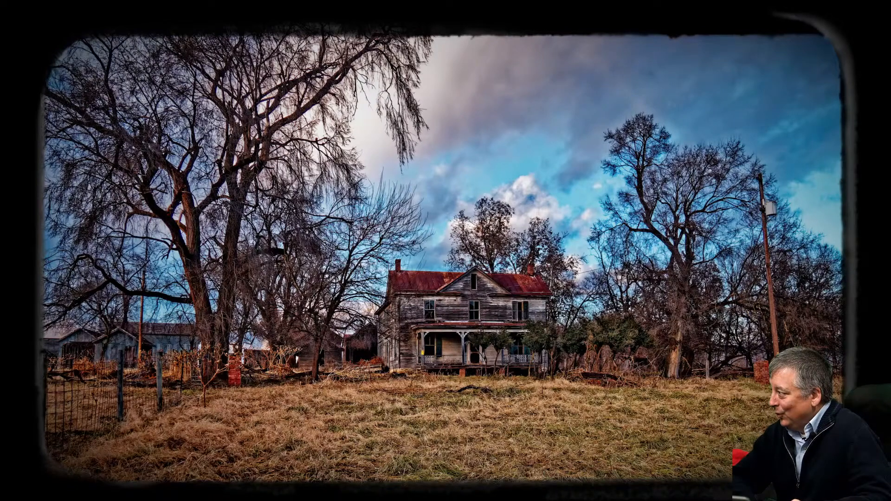
key(f)
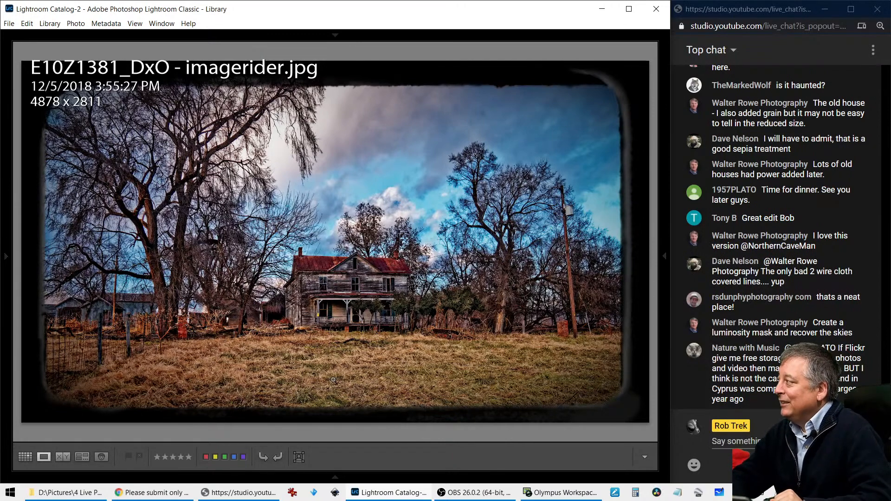
key(Right)
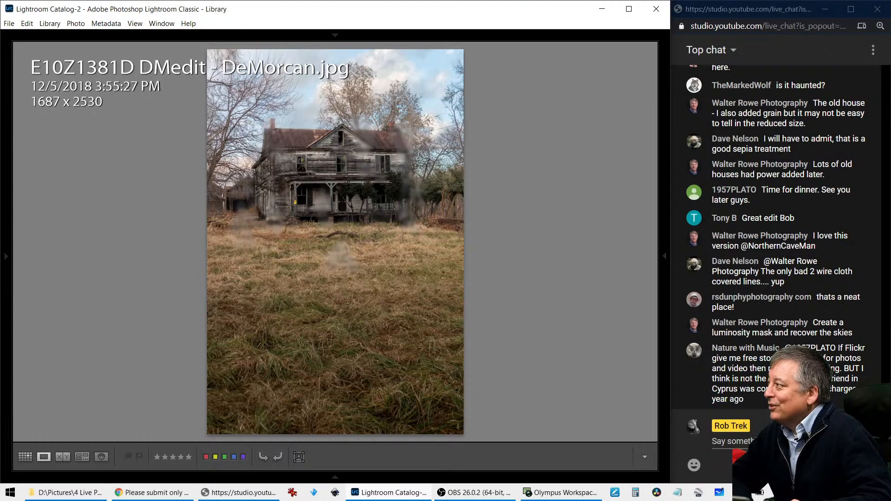
key(f)
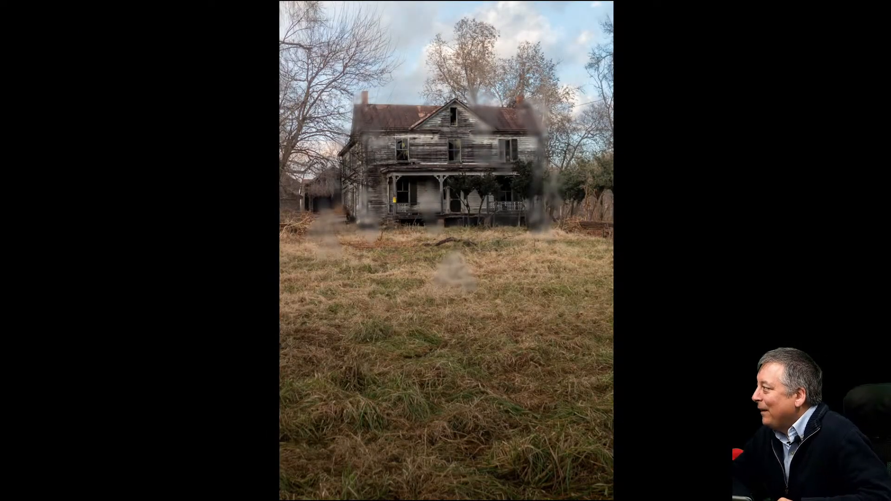